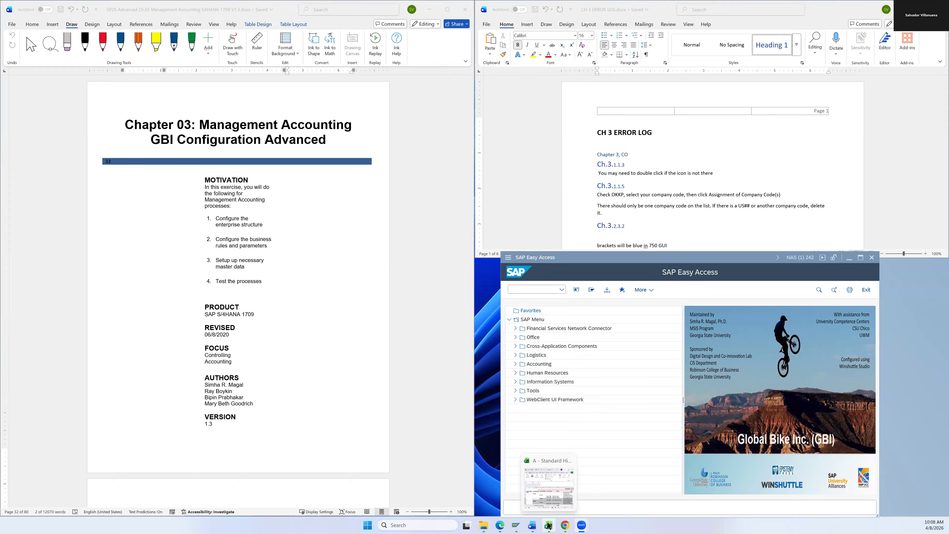
# Step: Open the A - Standard Hierarchy workbook full screen to view Appendix A, and minimize it
pyautogui.click(548, 526)
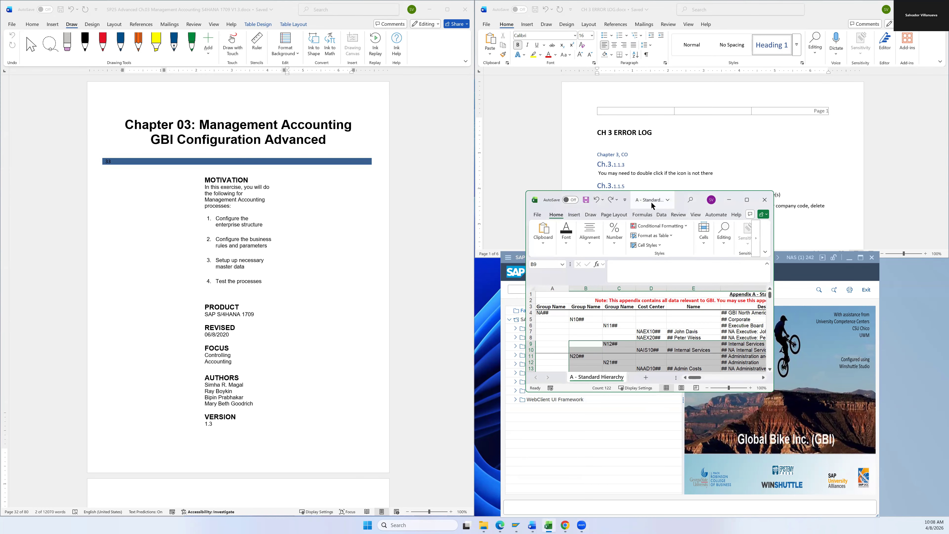
pyautogui.moveTo(652, 205); pyautogui.dragTo(565, 160)
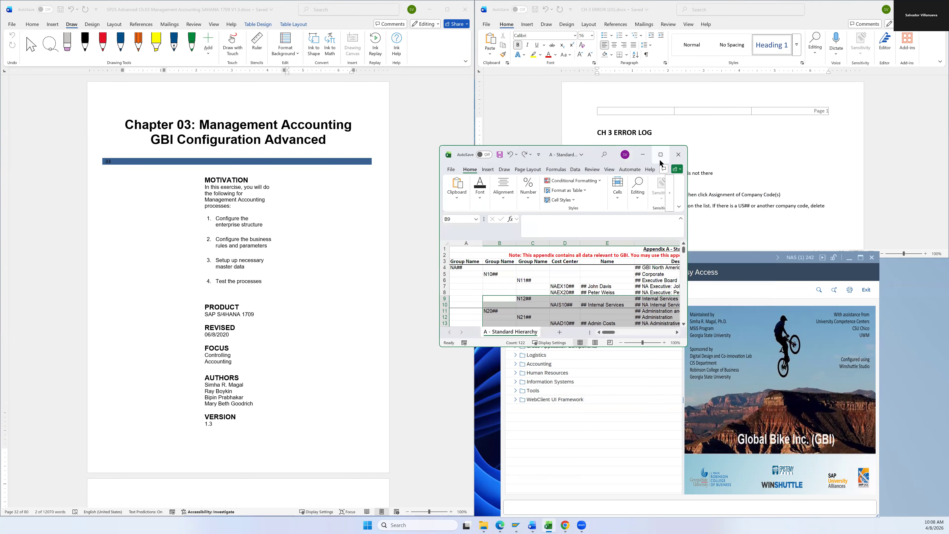
pyautogui.click(661, 156)
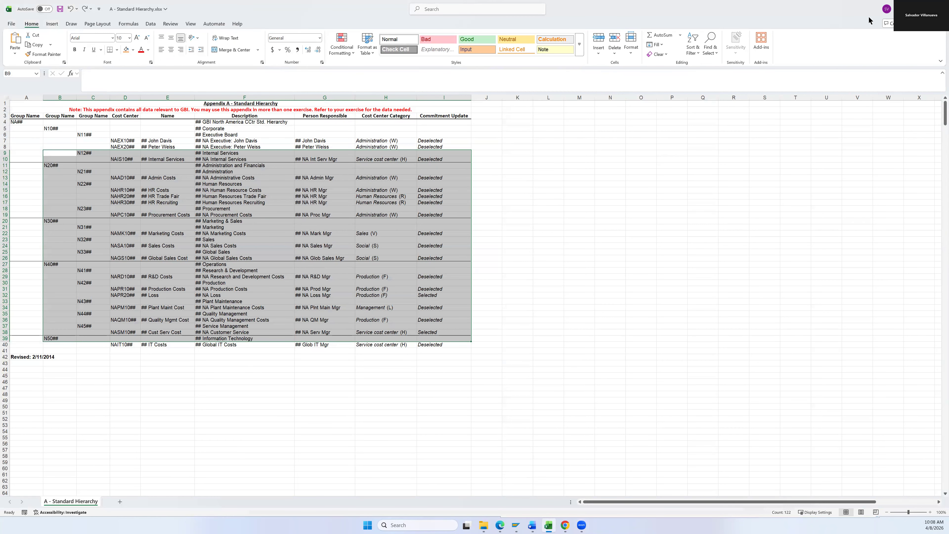
pyautogui.moveTo(925, 9)
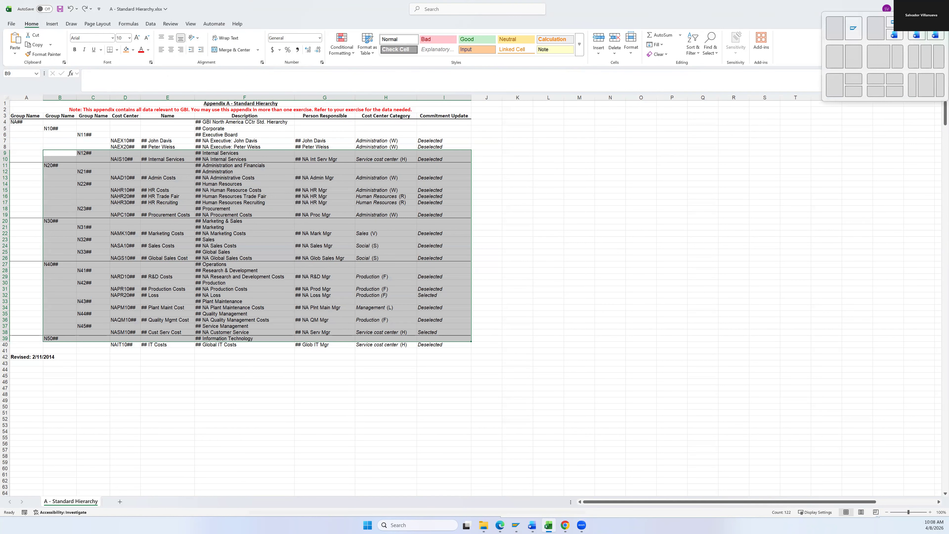
pyautogui.click(905, 8)
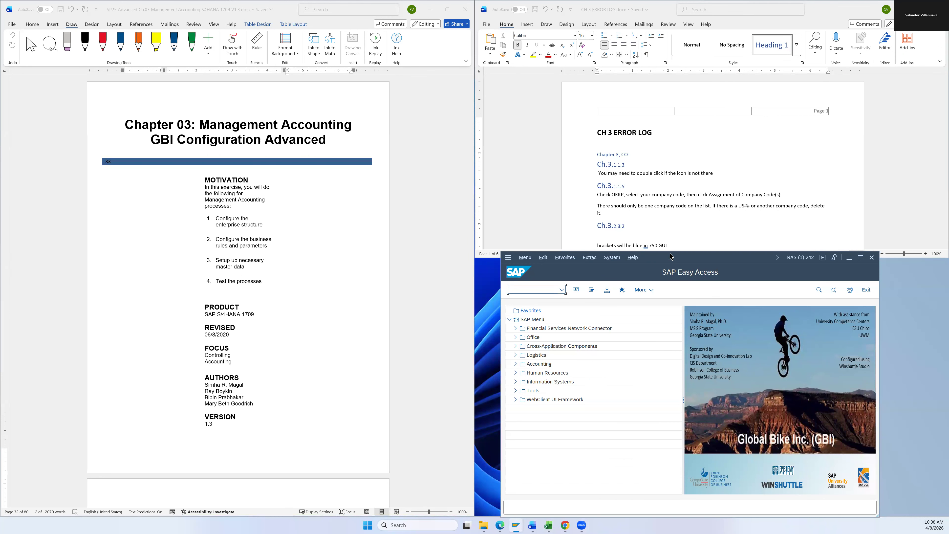
# Step: Read the exercise guide as far as Section 1.1, Create Standard Hierarchy, and highlight "SAP Customizing Implementation Guide" in its navigation path
pyautogui.moveTo(670, 257); pyautogui.dragTo(662, 221)
pyautogui.scroll(-15, 385, 245)
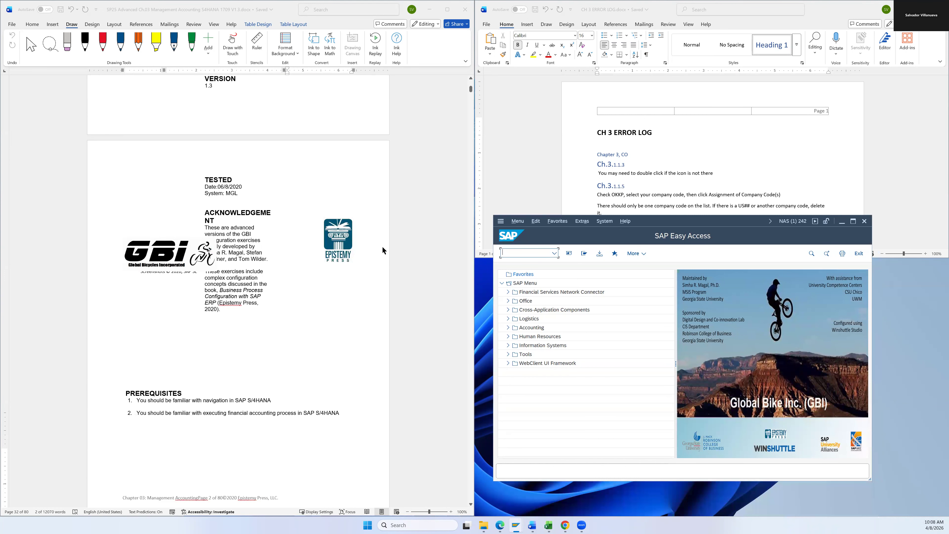
pyautogui.scroll(-4, 385, 245)
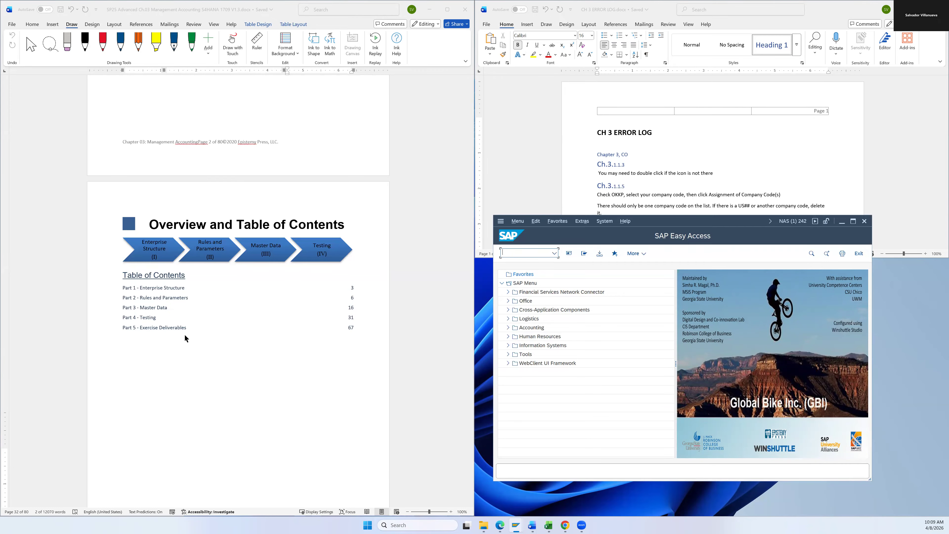
pyautogui.scroll(-20, 185, 336)
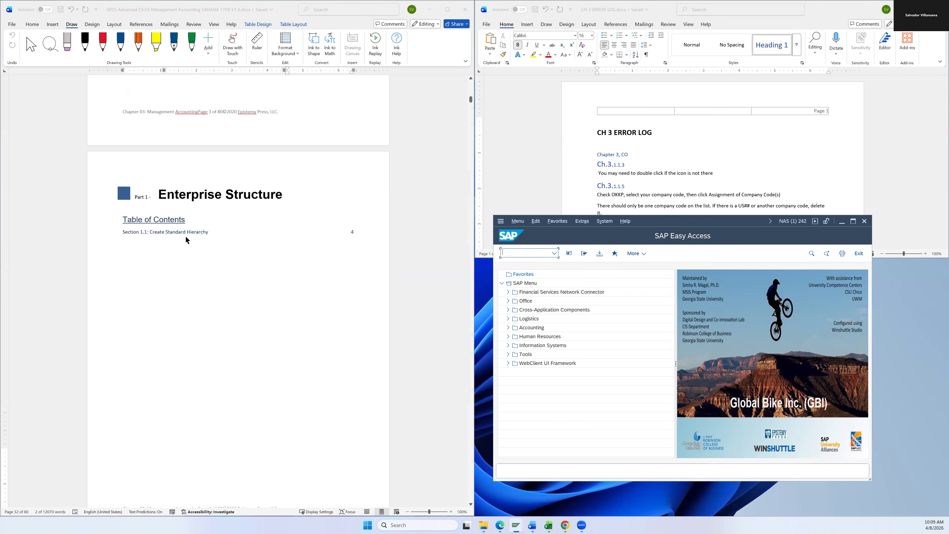
pyautogui.scroll(-3, 229, 233)
pyautogui.scroll(-15, 228, 233)
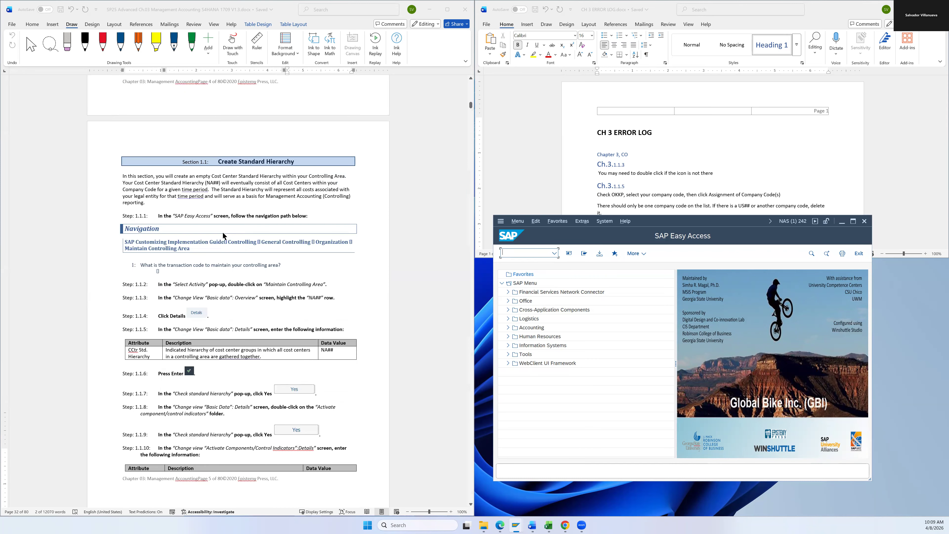
pyautogui.scroll(-1, 224, 236)
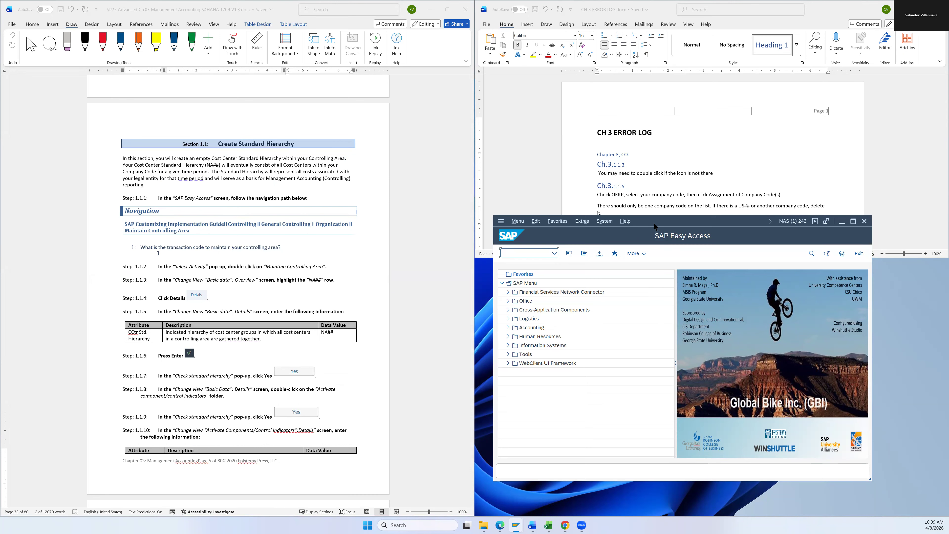
pyautogui.moveTo(654, 226); pyautogui.dragTo(636, 228)
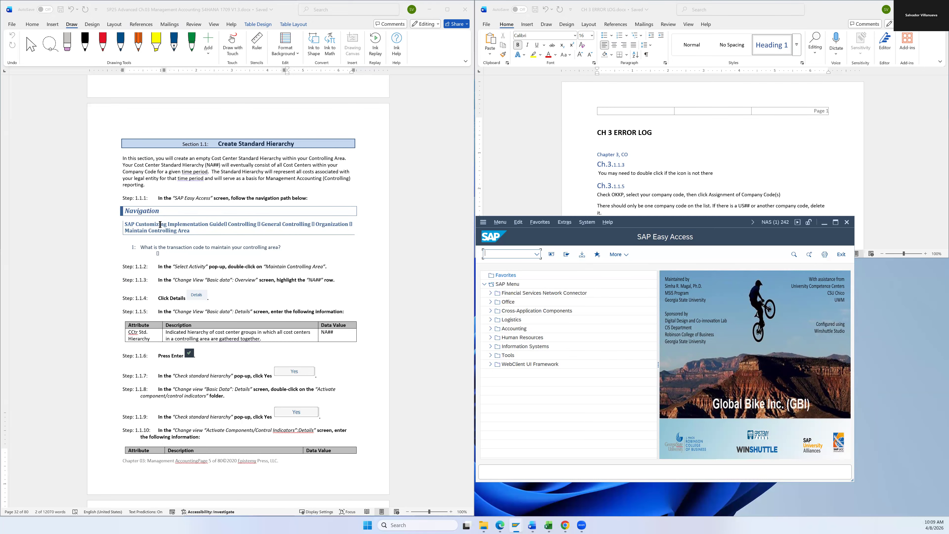
pyautogui.click(156, 223)
pyautogui.moveTo(124, 224); pyautogui.dragTo(224, 224)
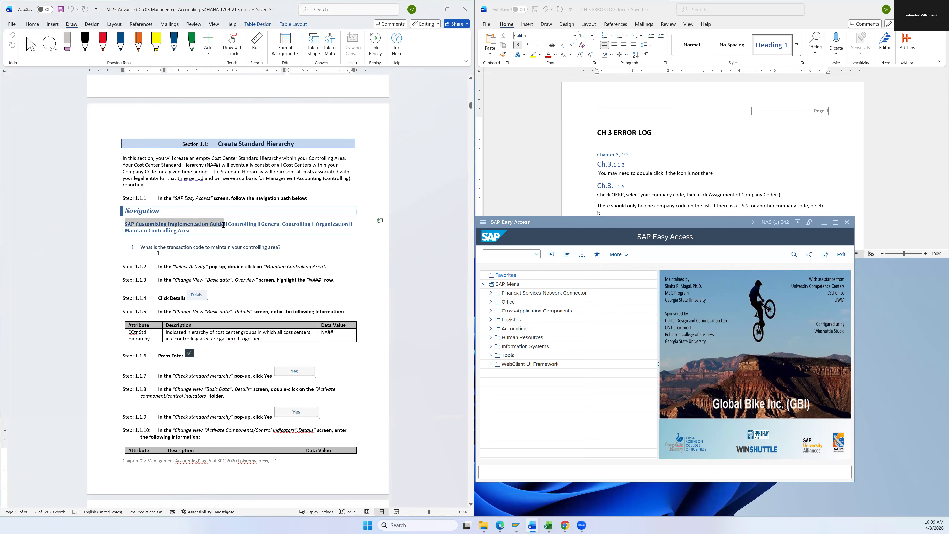
# Step: Run transaction spro in SAP and display the SAP Customizing Implementation Guide structure
pyautogui.click(515, 253)
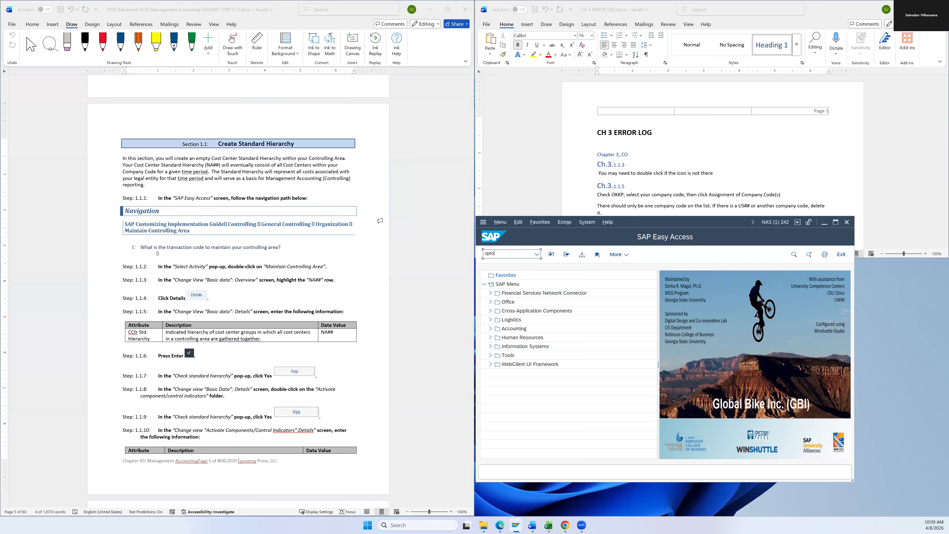
pyautogui.press('Return')
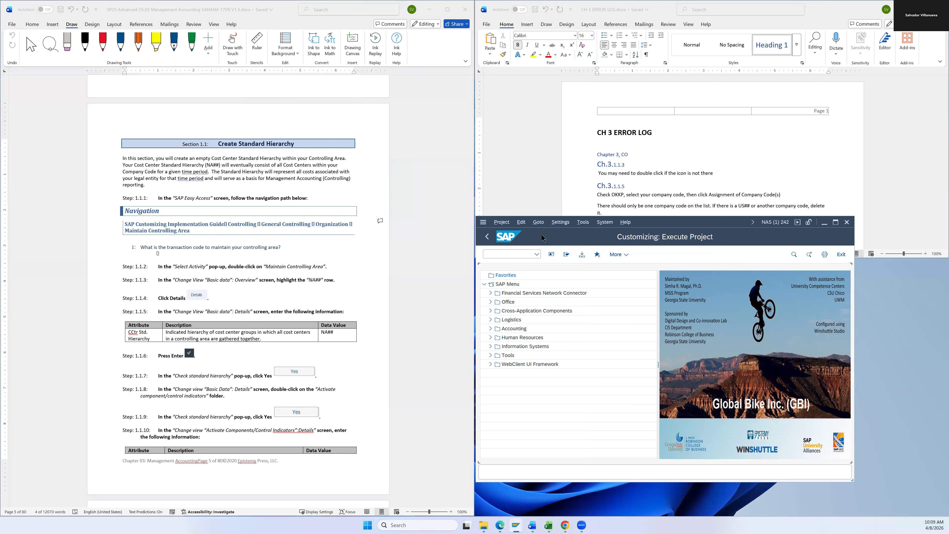
pyautogui.click(572, 256)
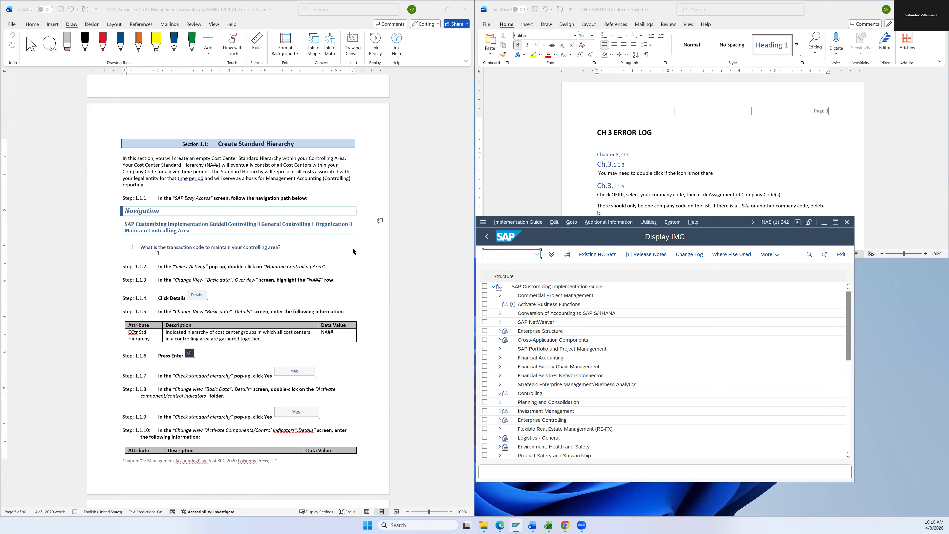
# Step: Expand Controlling, General Controlling and Organization in the implementation guide structure
pyautogui.scroll(-1, 395, 257)
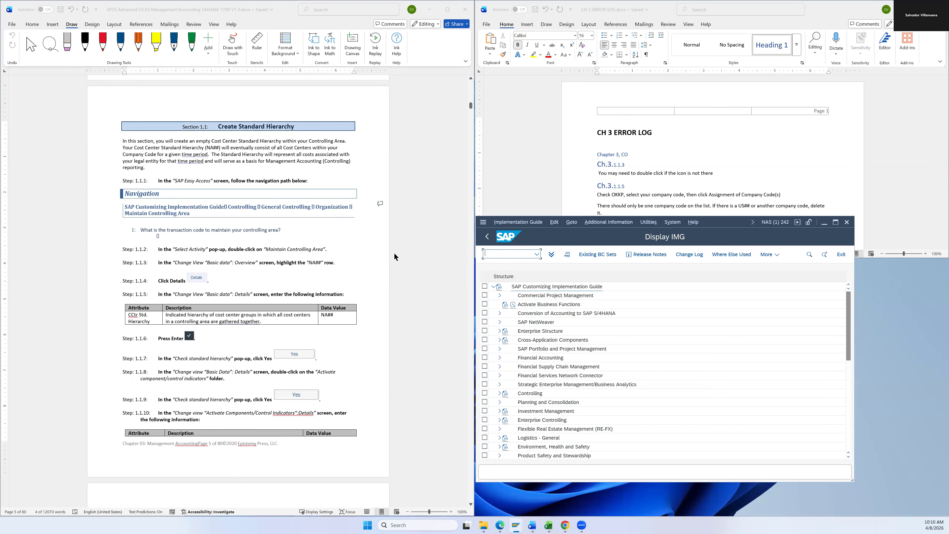
pyautogui.click(500, 393)
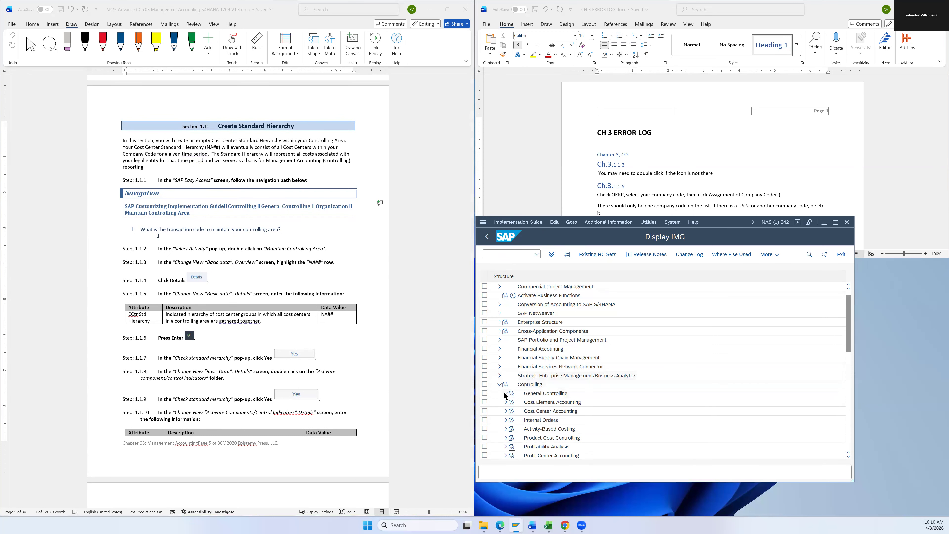
pyautogui.click(505, 394)
pyautogui.click(512, 332)
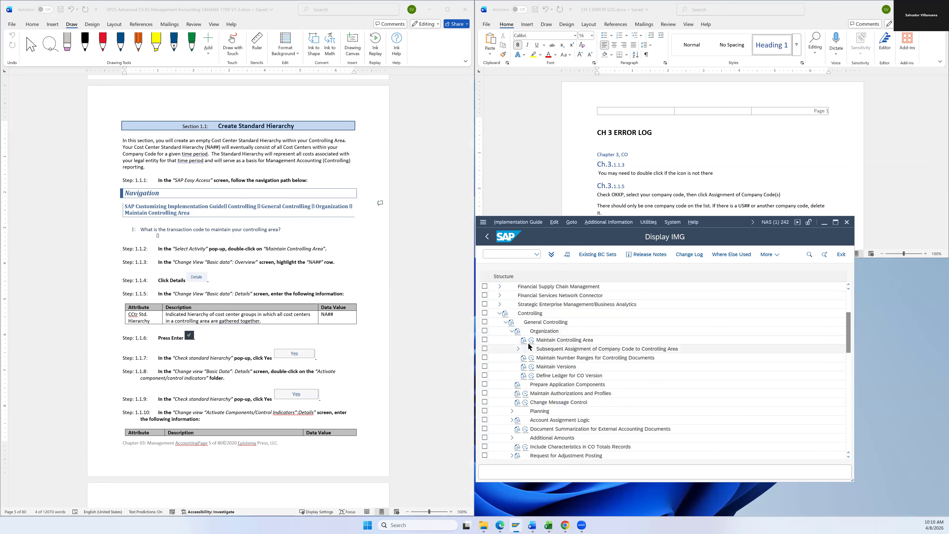
# Step: Display the IMG Activity keys for Maintain Controlling Area and widen the window so the full key is readable
pyautogui.click(548, 343)
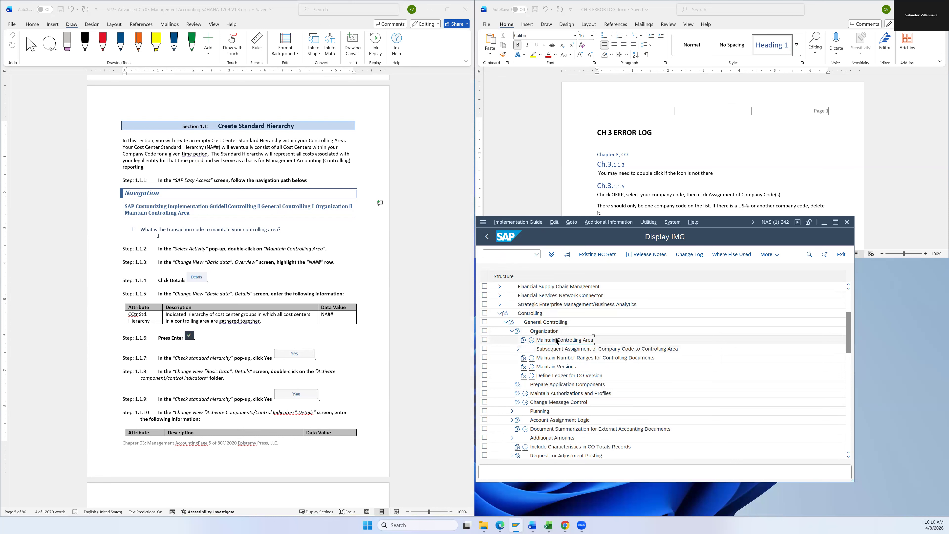
pyautogui.click(612, 223)
pyautogui.moveTo(660, 236)
pyautogui.moveTo(688, 246)
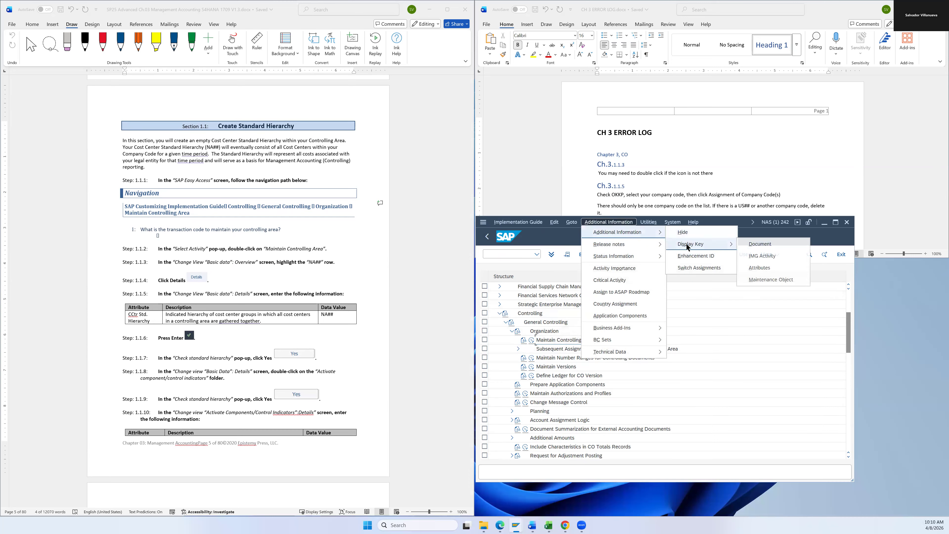
pyautogui.click(743, 256)
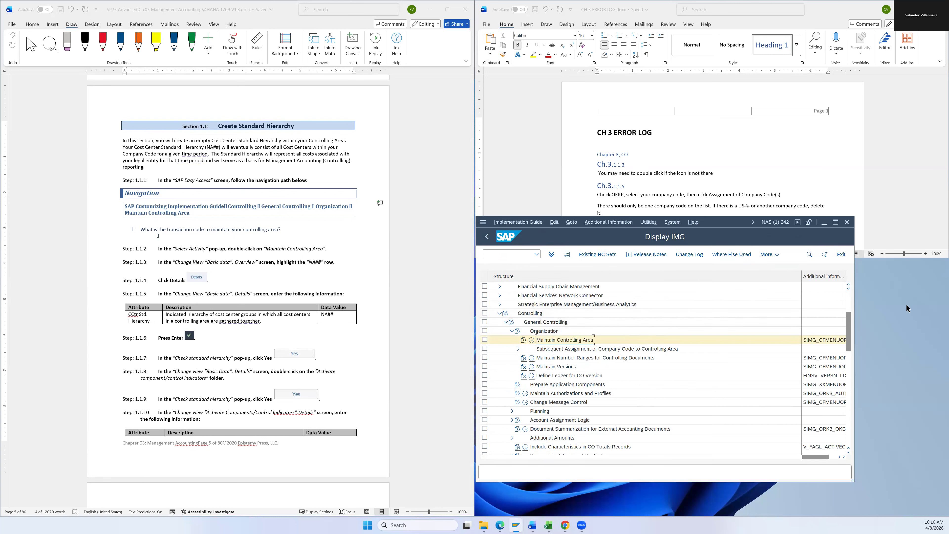
pyautogui.moveTo(854, 309); pyautogui.dragTo(907, 308)
pyautogui.moveTo(859, 278); pyautogui.dragTo(863, 332)
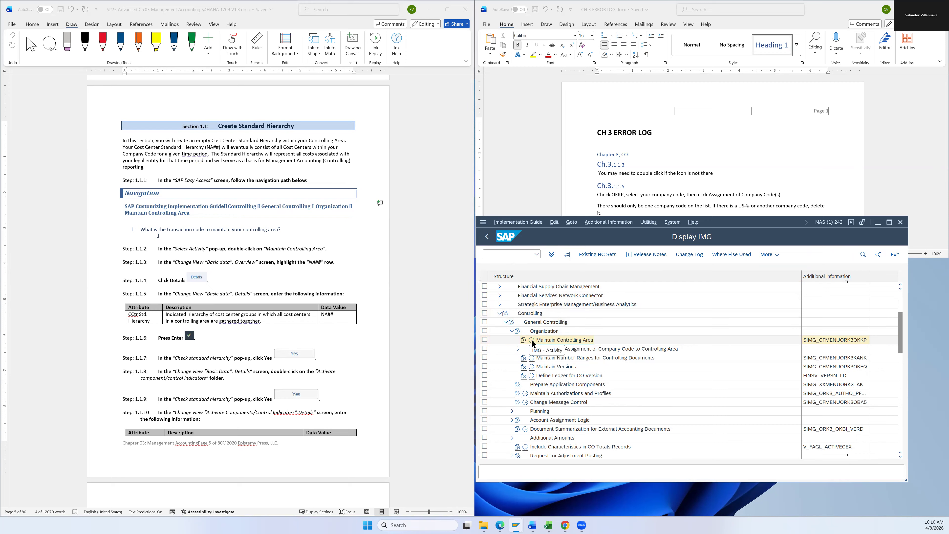
# Step: Execute the Maintain Controlling Area node and choose the Maintain Controlling Area activity
pyautogui.rightClick(548, 341)
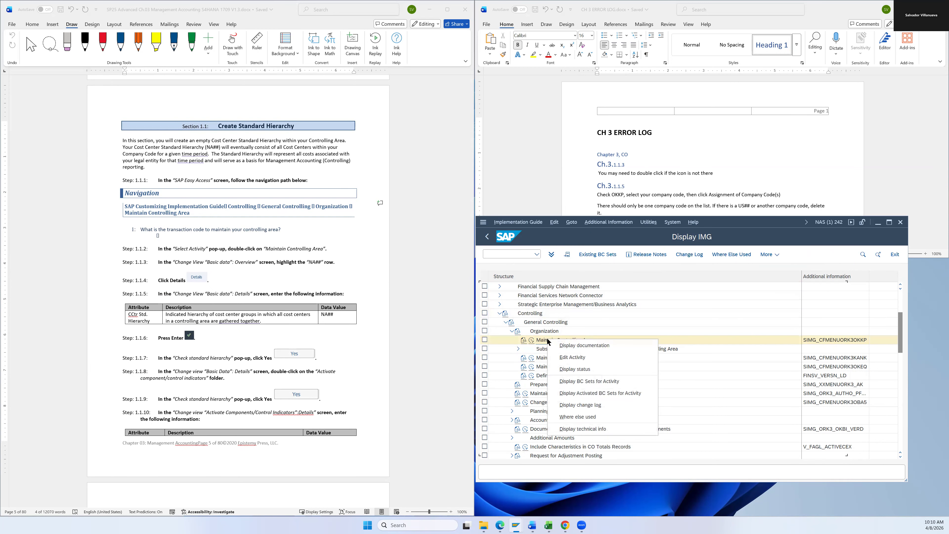
pyautogui.click(532, 341)
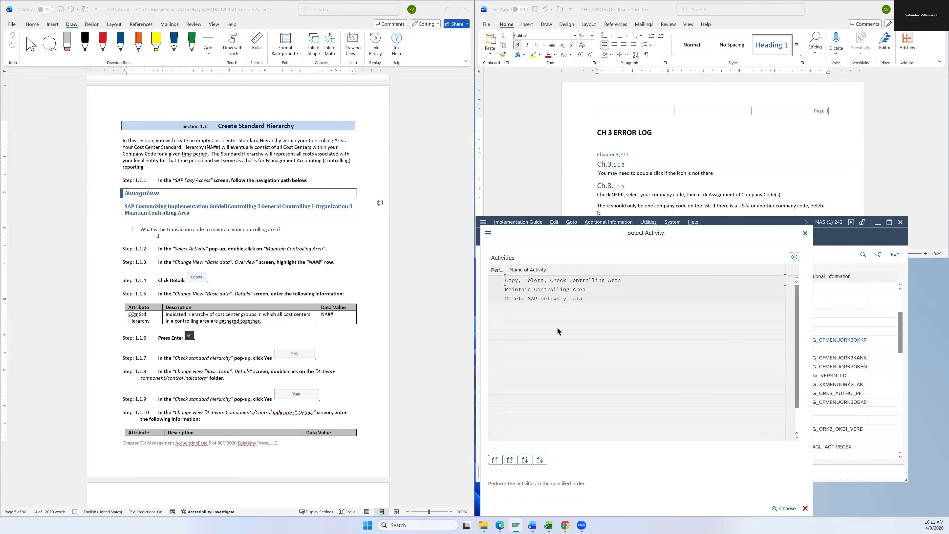
pyautogui.scroll(-2, 179, 317)
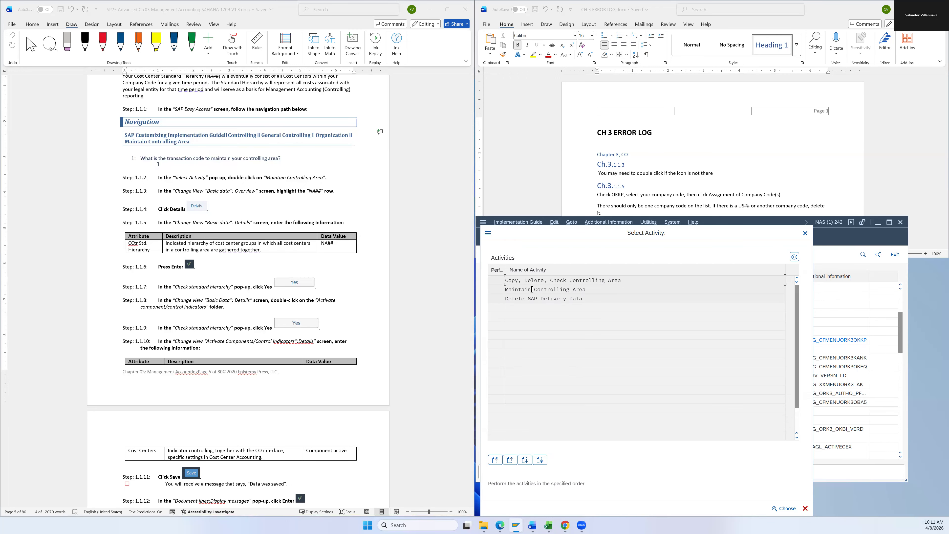
pyautogui.doubleClick(519, 289)
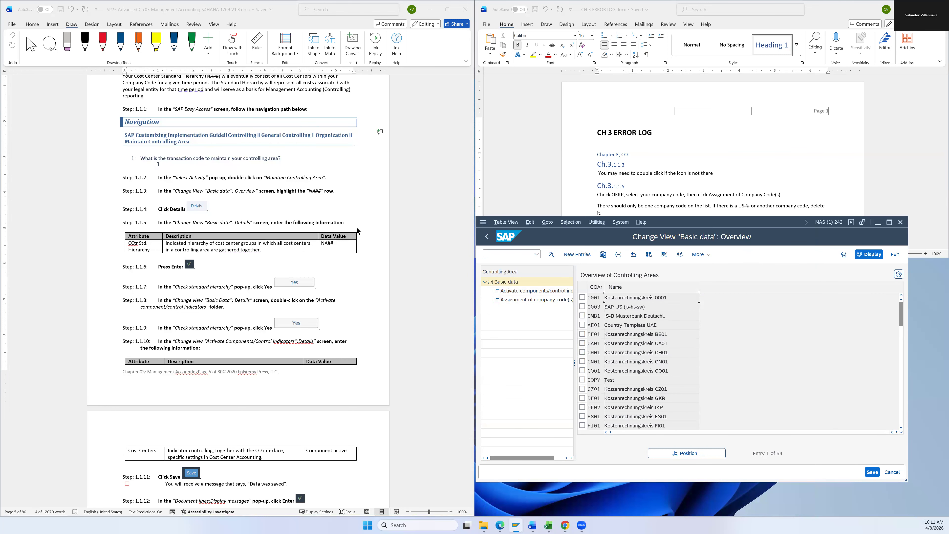
# Step: Select controlling area NA26 in the Basic data overview and open its details
pyautogui.scroll(-3, 290, 224)
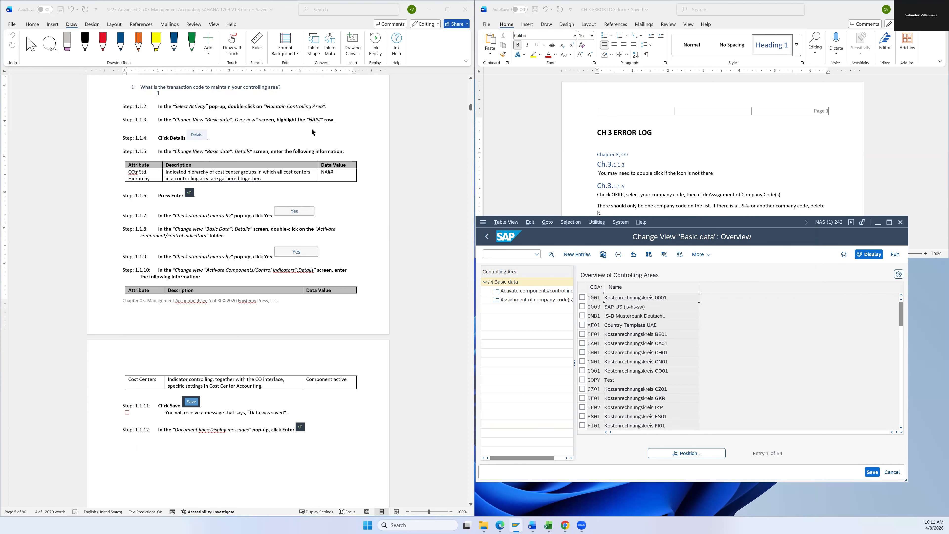
pyautogui.scroll(-2, 601, 347)
pyautogui.scroll(-3, 600, 348)
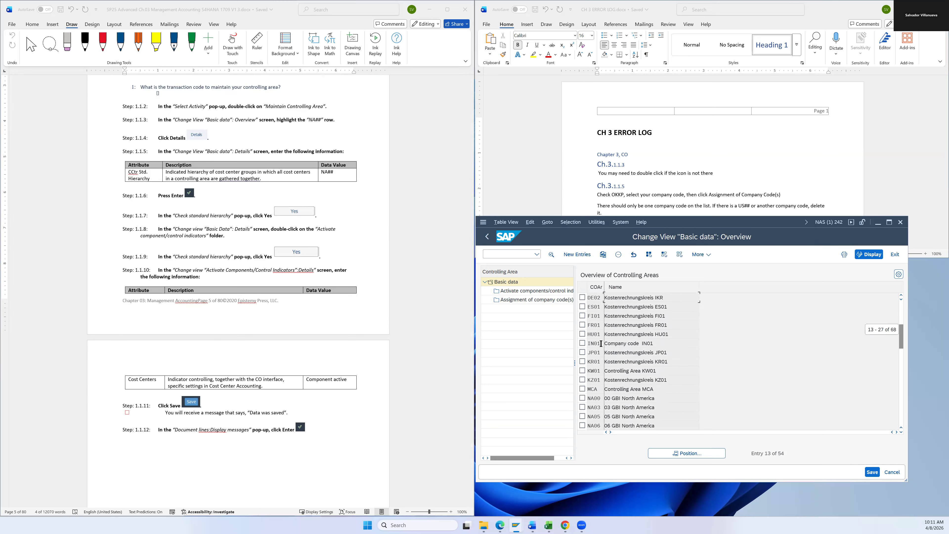
pyautogui.scroll(-4, 603, 344)
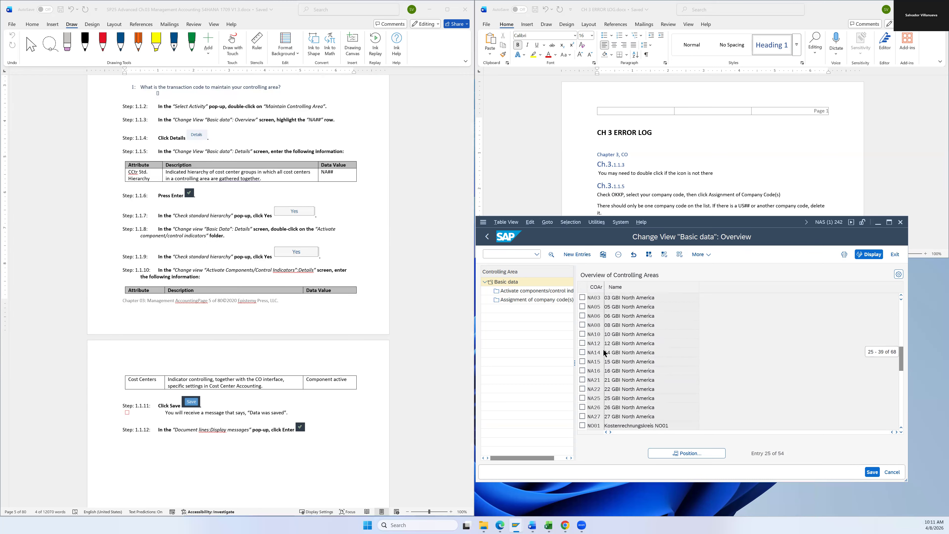
pyautogui.scroll(2, 656, 373)
pyautogui.scroll(-2, 658, 376)
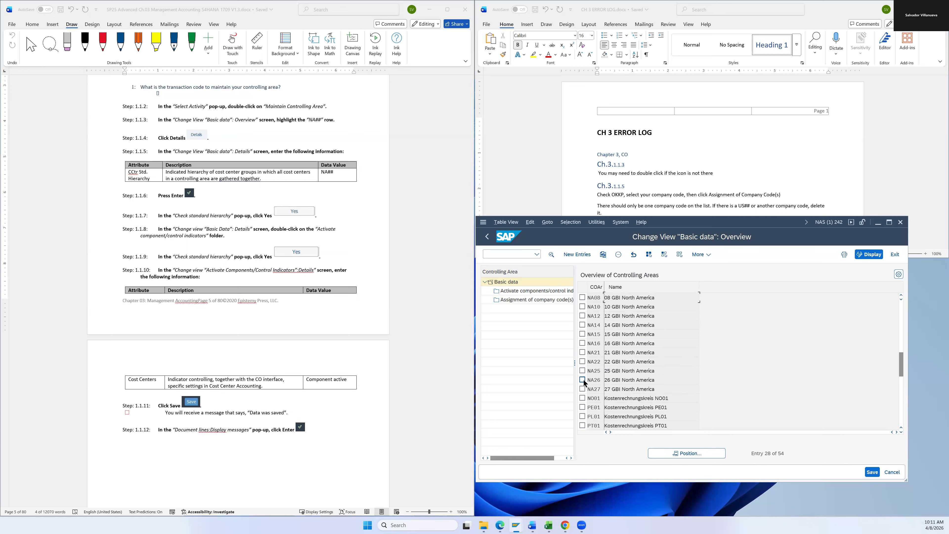
pyautogui.click(583, 380)
pyautogui.click(552, 255)
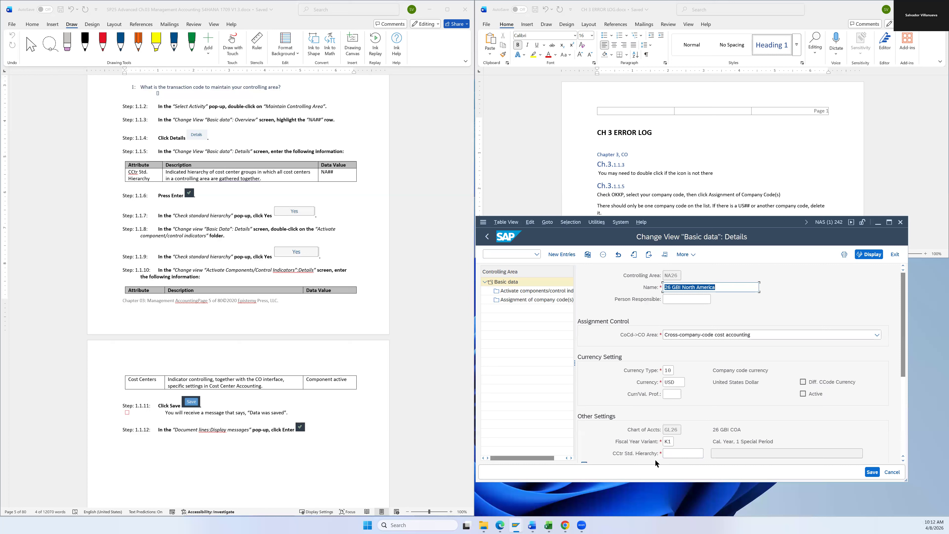
# Step: Set the CCtr Std. Hierarchy of controlling area NA26 to NA26 and submit the entry
pyautogui.click(677, 453)
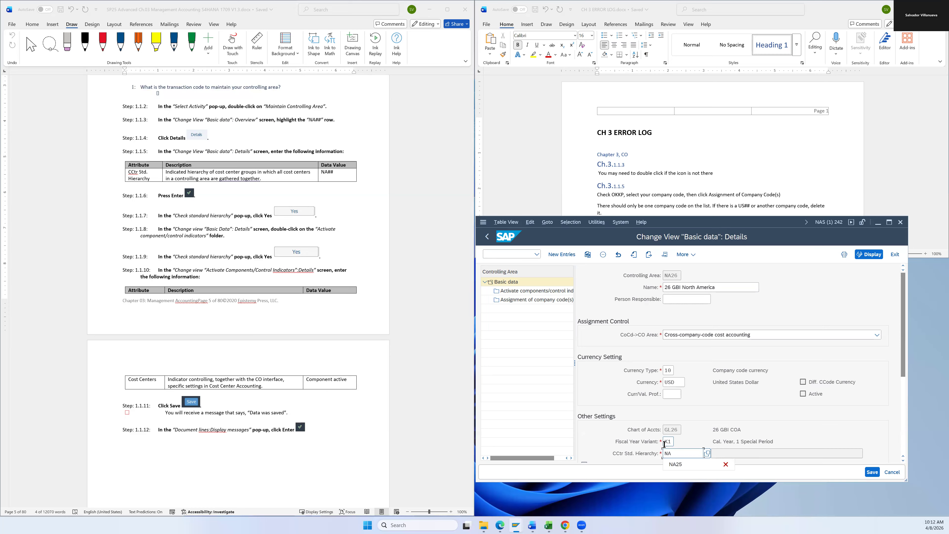
pyautogui.write('6')
pyautogui.scroll(-1, 673, 443)
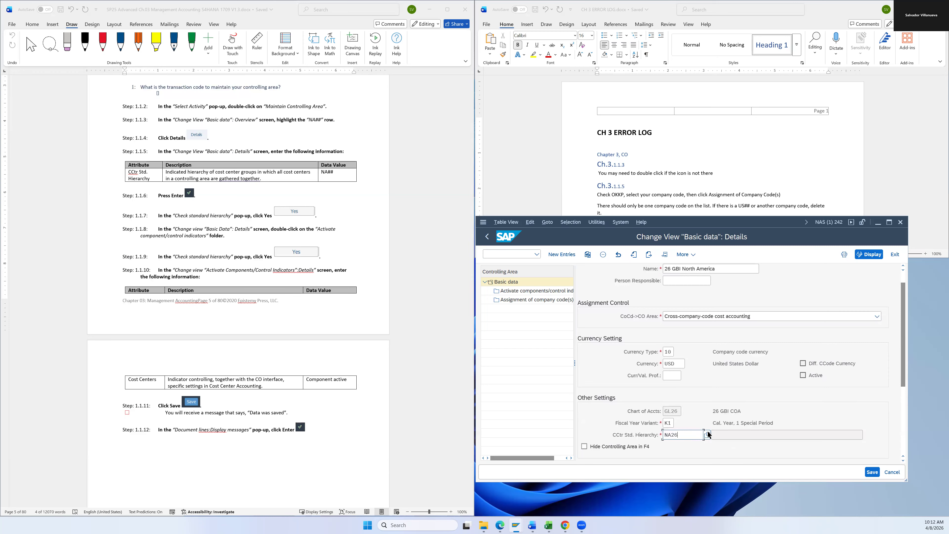
pyautogui.click(707, 435)
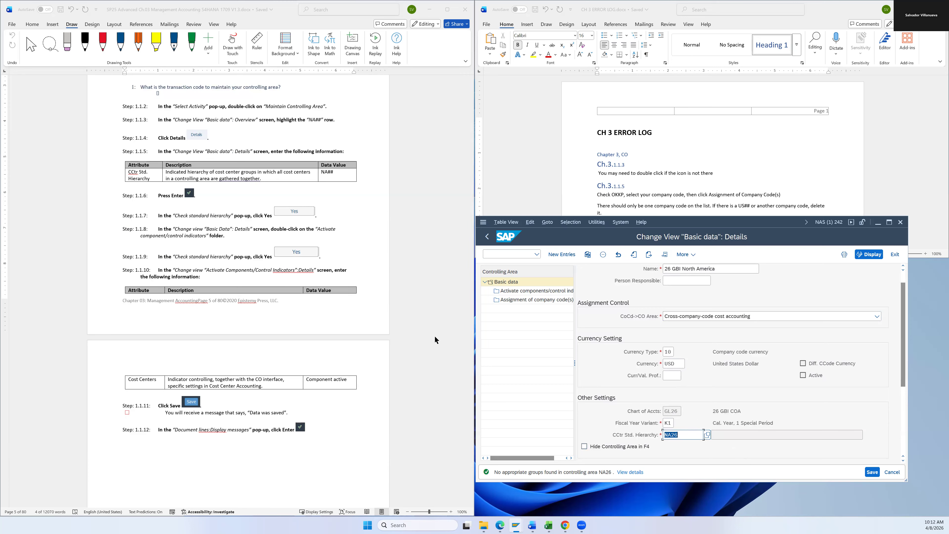
pyautogui.click(684, 437)
pyautogui.press('Return')
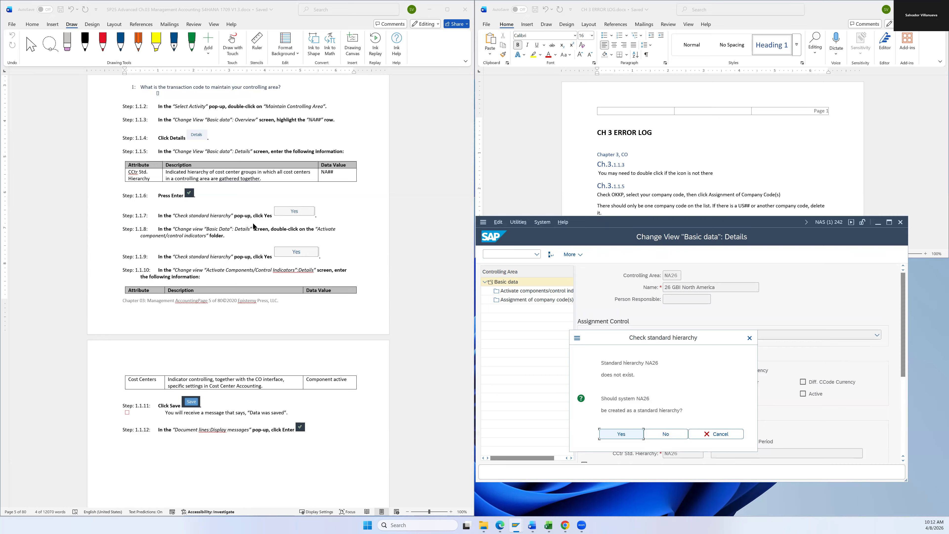
# Step: Confirm creating NA26 as a standard hierarchy and open the Activate components/control indicators details, confirming the hierarchy check again
pyautogui.click(621, 434)
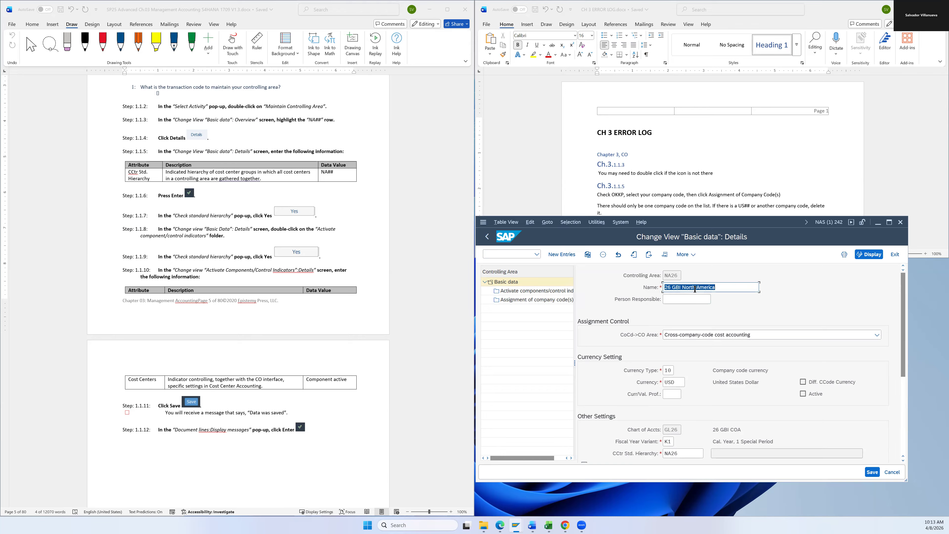
pyautogui.doubleClick(513, 294)
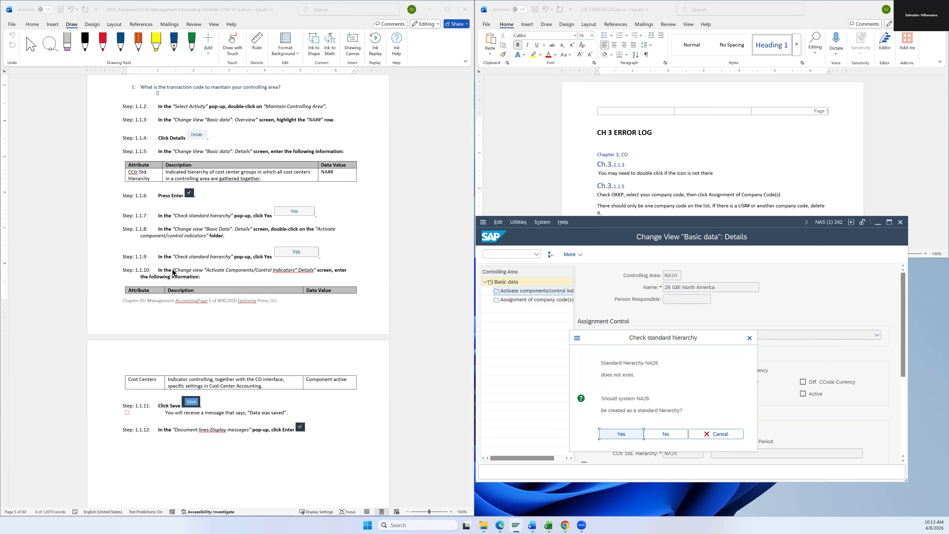
pyautogui.click(621, 435)
# Step: Set the Cost Centers component of controlling area NA26 to Component active, as instructed in step 1.1.10
pyautogui.scroll(-3, 291, 269)
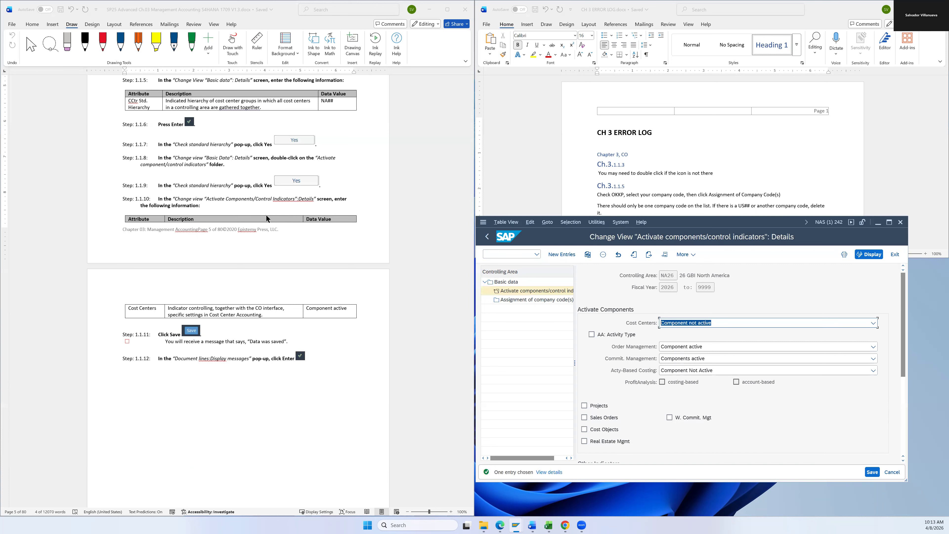
pyautogui.scroll(-1, 266, 218)
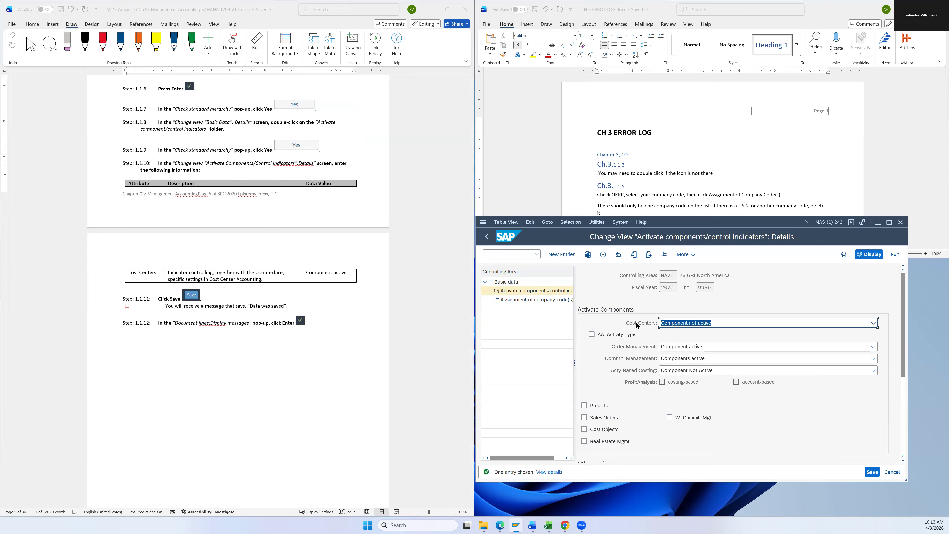
pyautogui.click(874, 324)
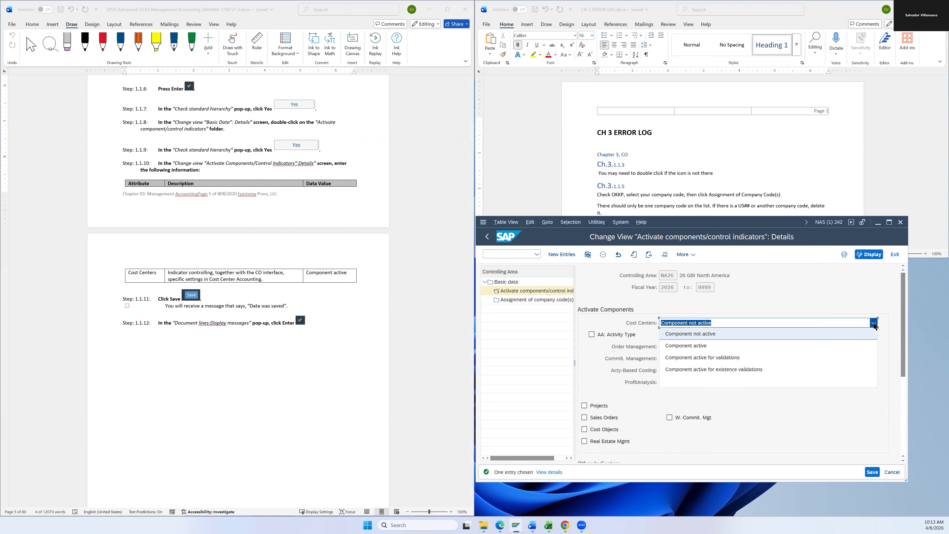
pyautogui.click(700, 348)
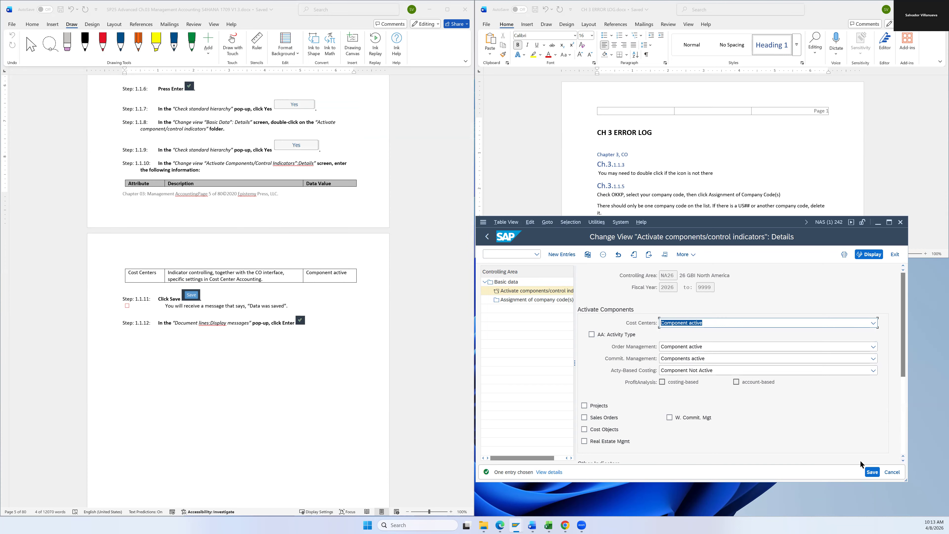
# Step: Save the control indicators of controlling area NA26 and acknowledge the Document lines: Display messages dialog
pyautogui.click(872, 472)
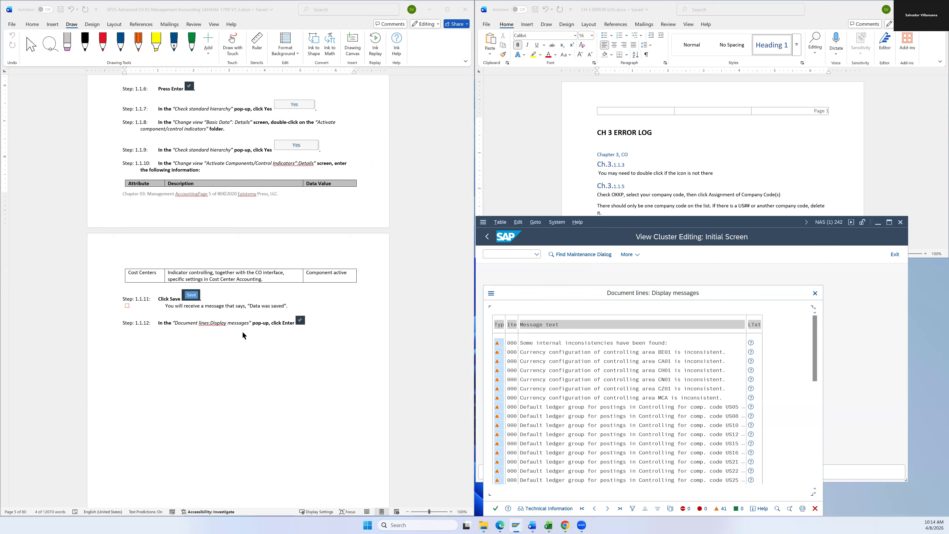
pyautogui.click(496, 509)
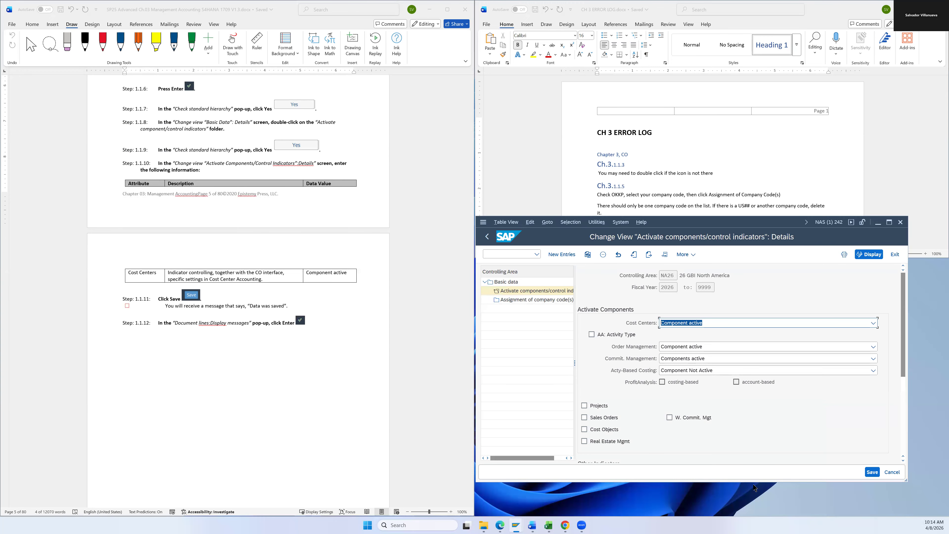
pyautogui.click(873, 472)
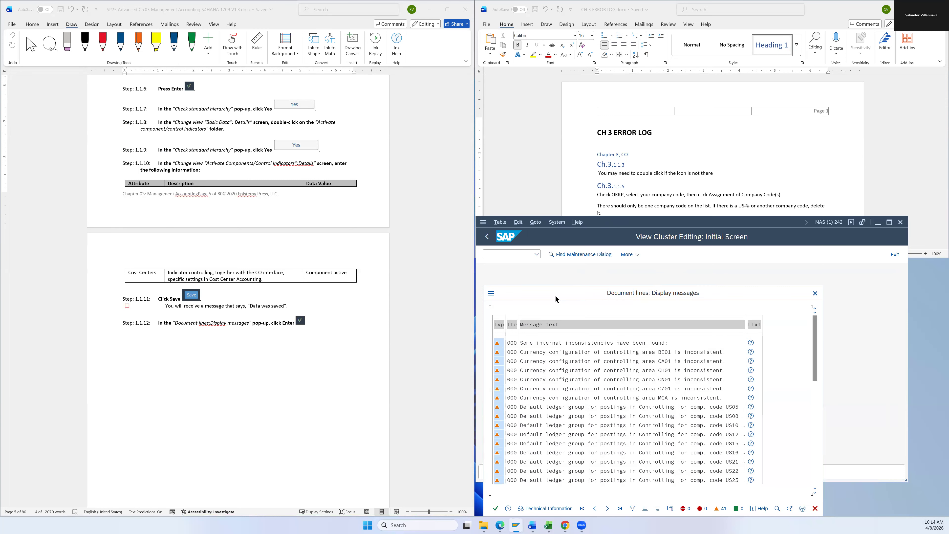
pyautogui.moveTo(556, 299); pyautogui.dragTo(598, 204)
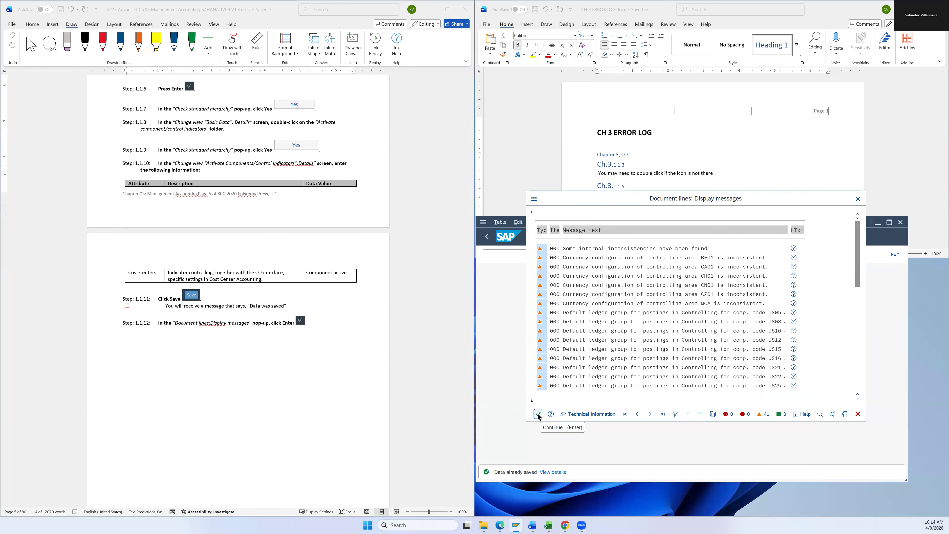
pyautogui.moveTo(612, 202); pyautogui.dragTo(608, 206)
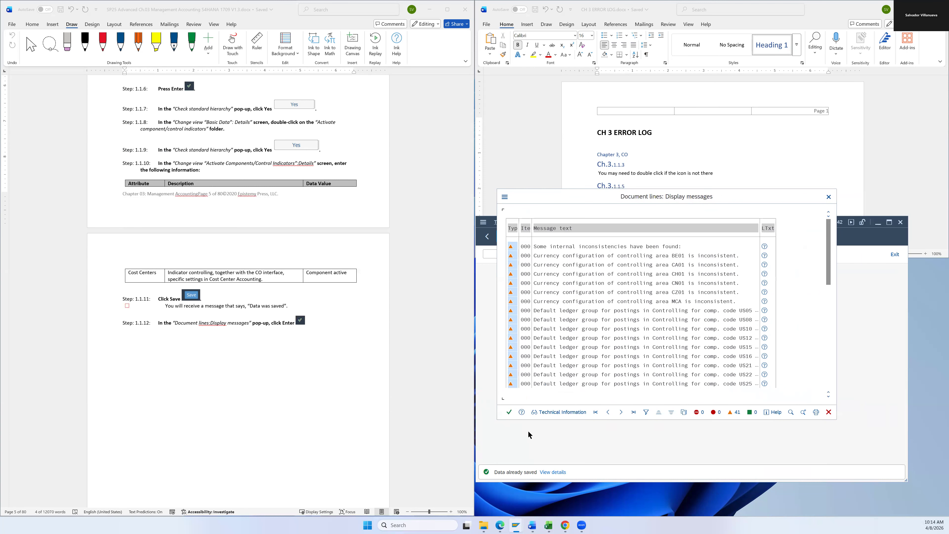
pyautogui.click(509, 412)
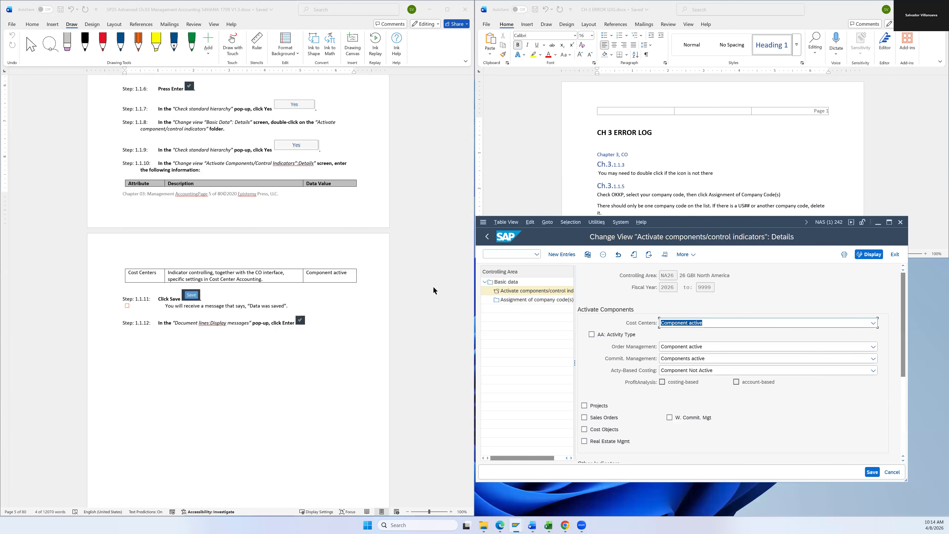
# Step: Return to the Activate components/control indicators overview and open a new SAP GUI window for Part 2, Rules and Parameters
pyautogui.scroll(-4, 389, 273)
pyautogui.scroll(-10, 390, 275)
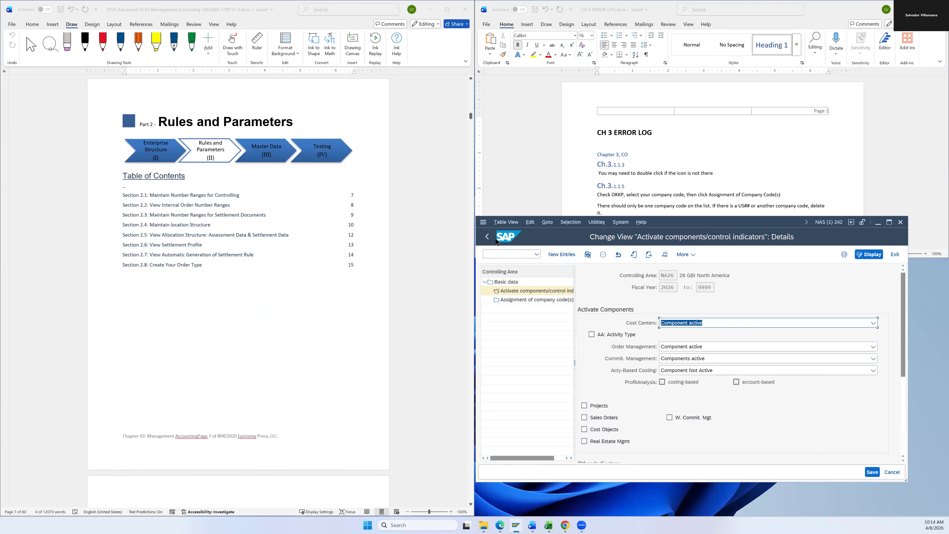
pyautogui.click(487, 237)
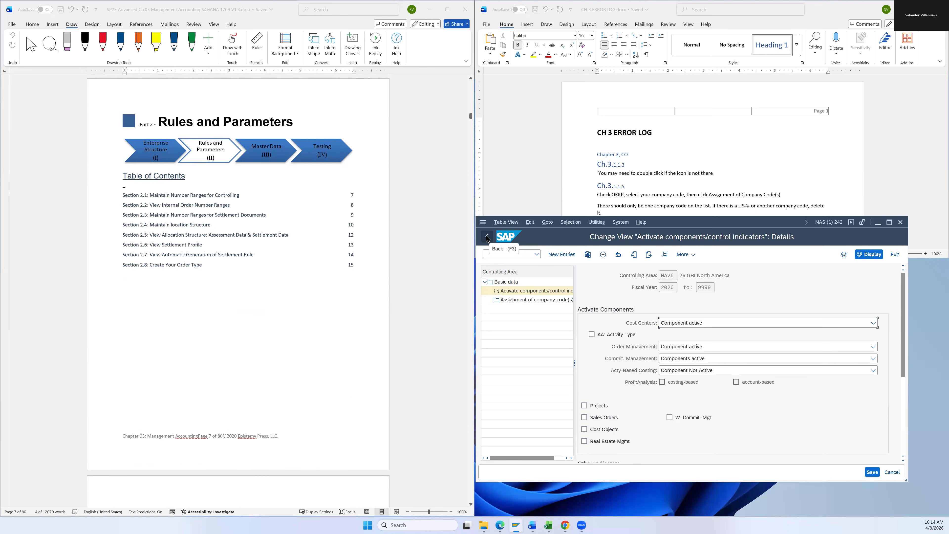
pyautogui.rightClick(487, 238)
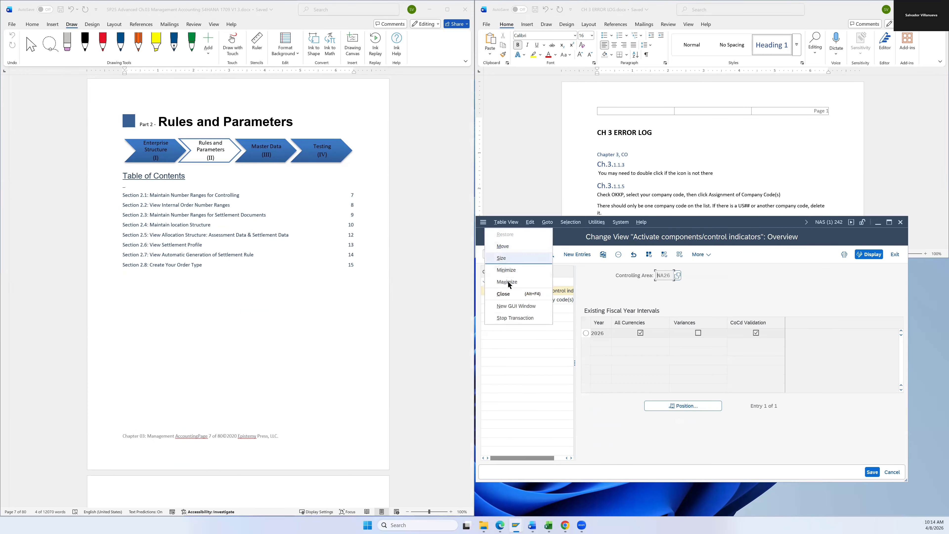
pyautogui.click(516, 306)
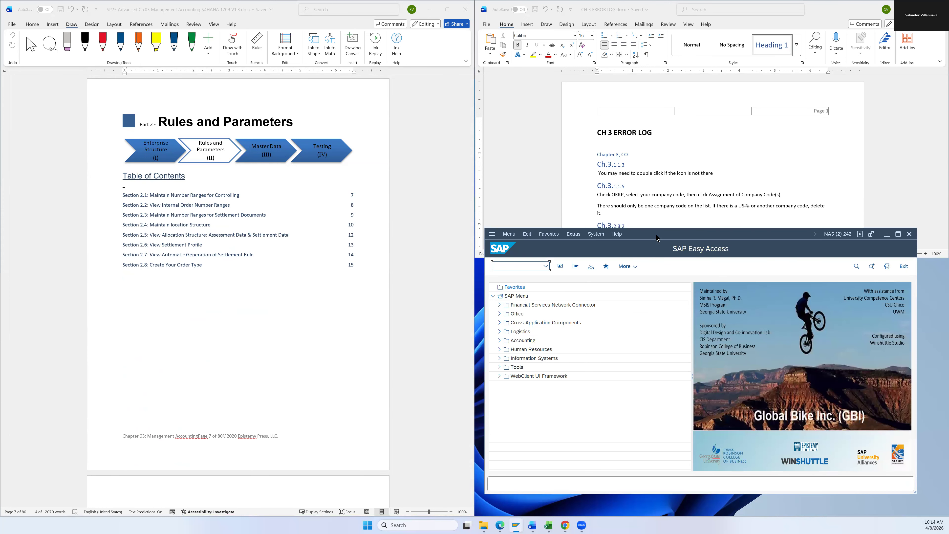
pyautogui.moveTo(657, 238); pyautogui.dragTo(650, 236)
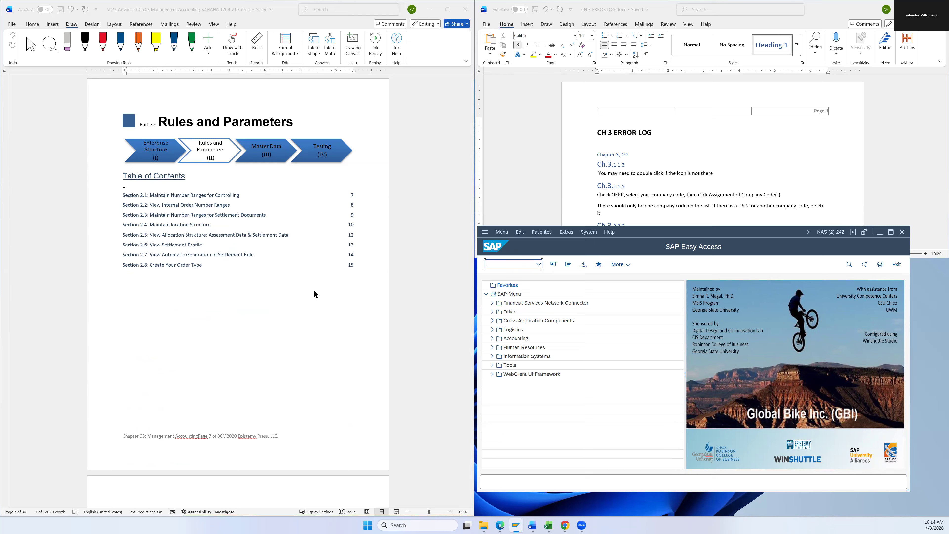
# Step: Bring up the Section 2.1 instructions, run transaction spro and display the SAP Reference IMG
pyautogui.scroll(-10, 330, 279)
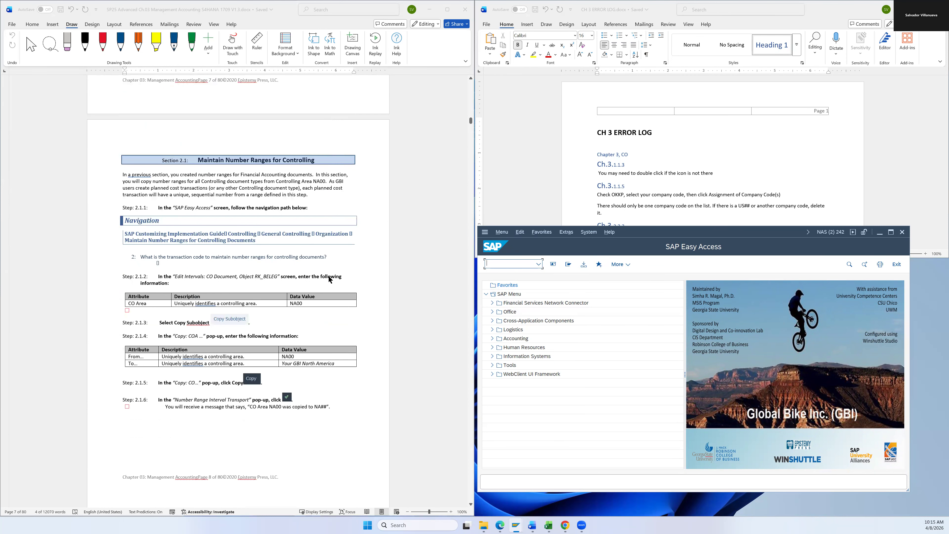
pyautogui.scroll(-1, 328, 281)
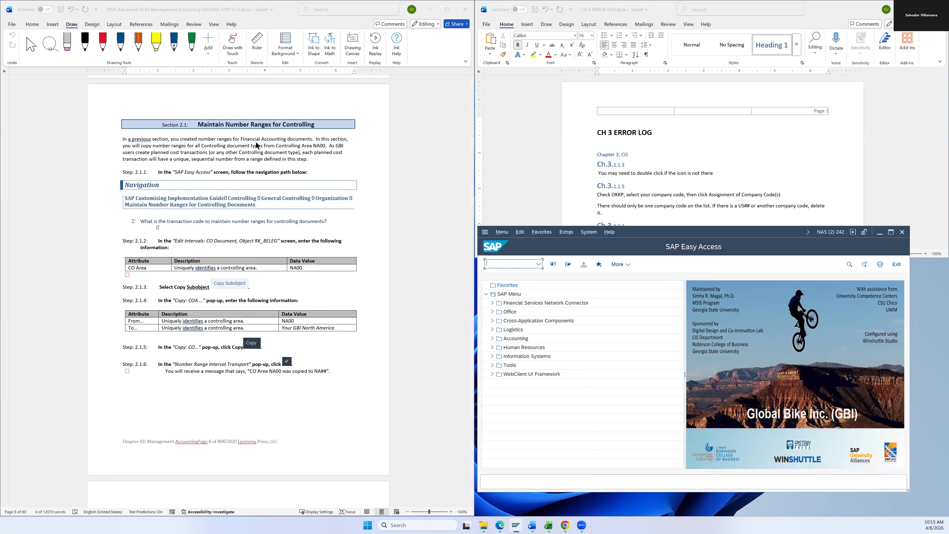
pyautogui.scroll(-1, 343, 171)
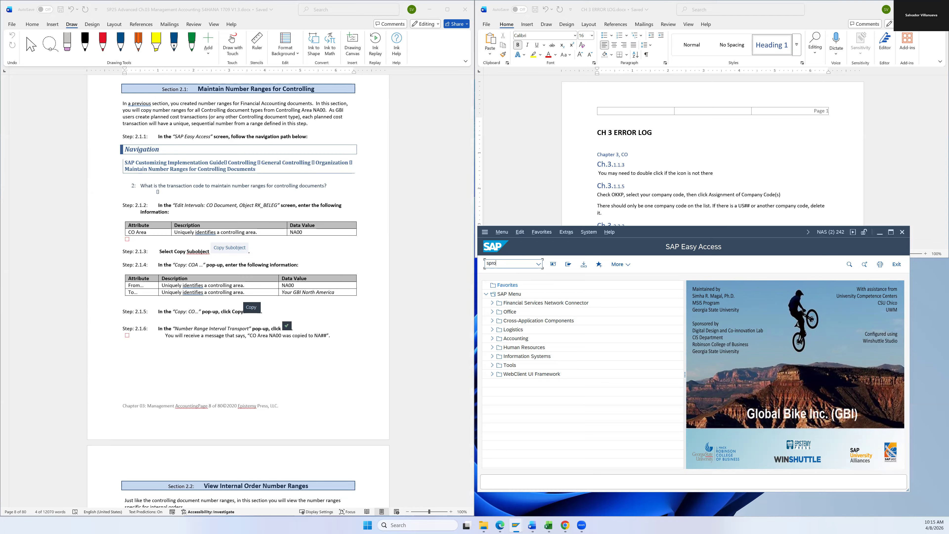
pyautogui.press('Return')
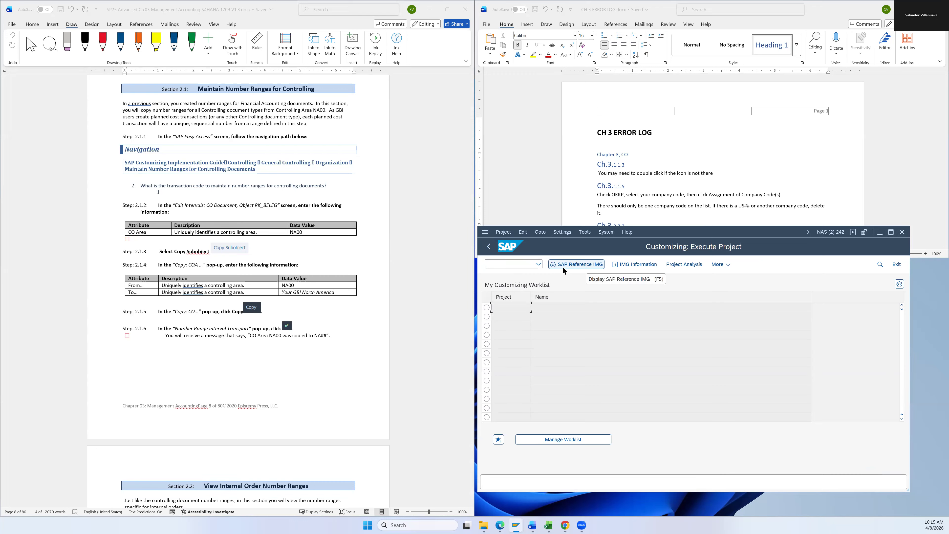
pyautogui.click(564, 267)
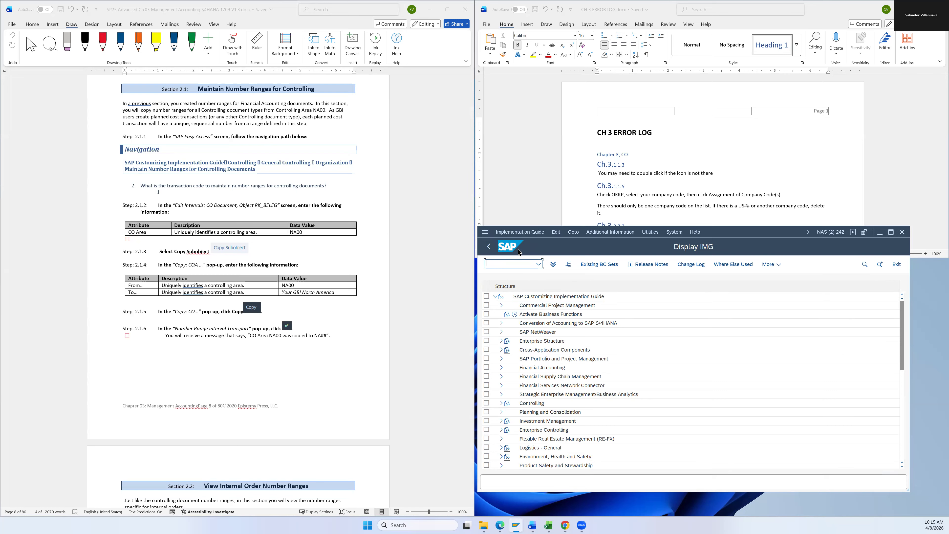
# Step: Expand Controlling, General Controlling and Organization in the SAP Customizing Implementation Guide
pyautogui.click(502, 404)
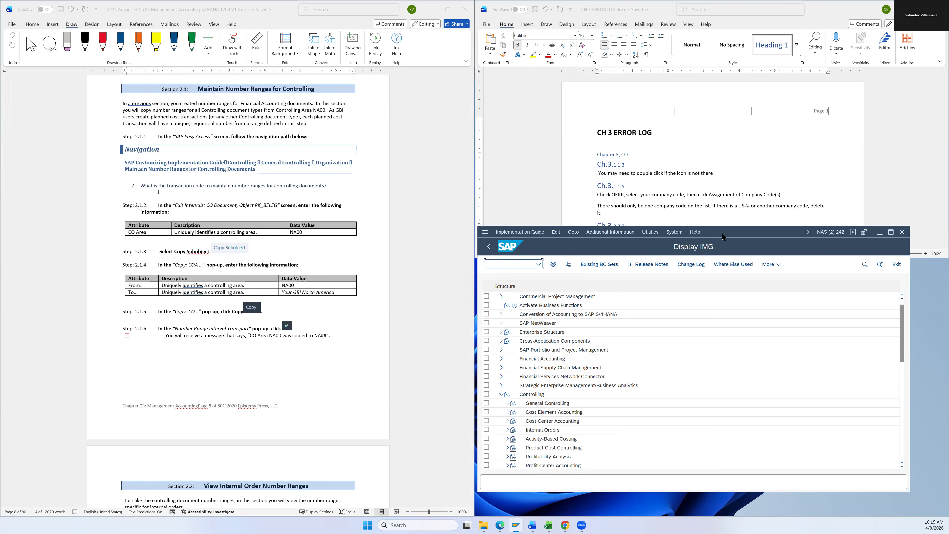
pyautogui.moveTo(723, 236); pyautogui.dragTo(721, 210)
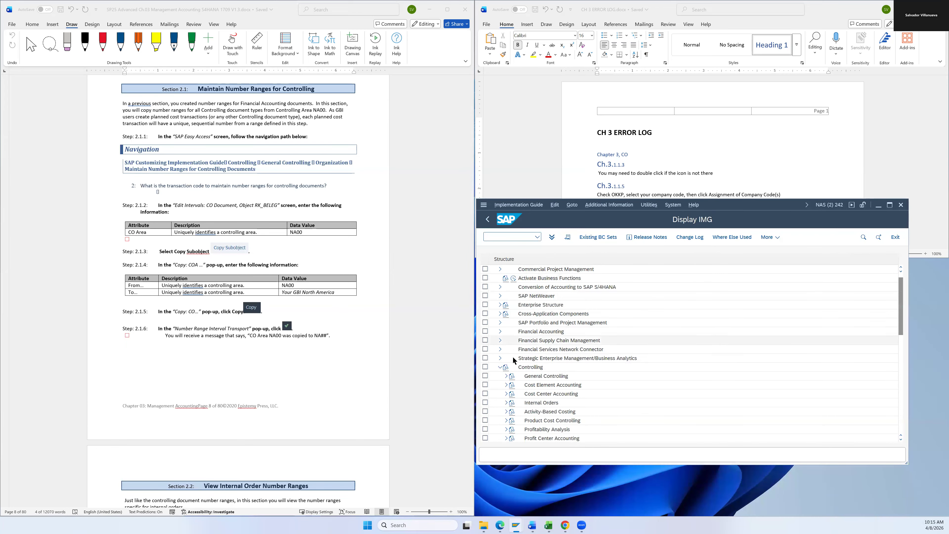
pyautogui.click(506, 377)
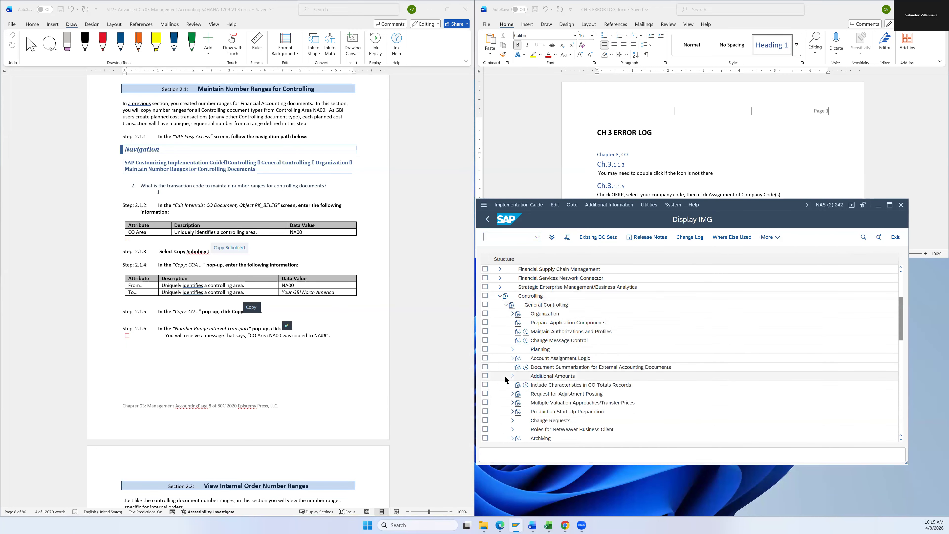
pyautogui.click(513, 314)
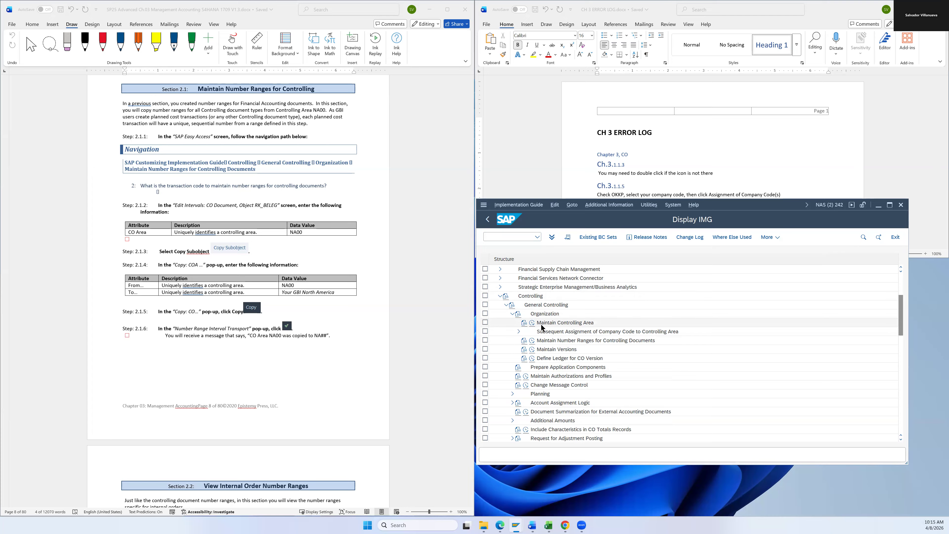
# Step: Select Maintain Number Ranges for Controlling Documents and display the IMG Activity keys as additional information
pyautogui.click(570, 343)
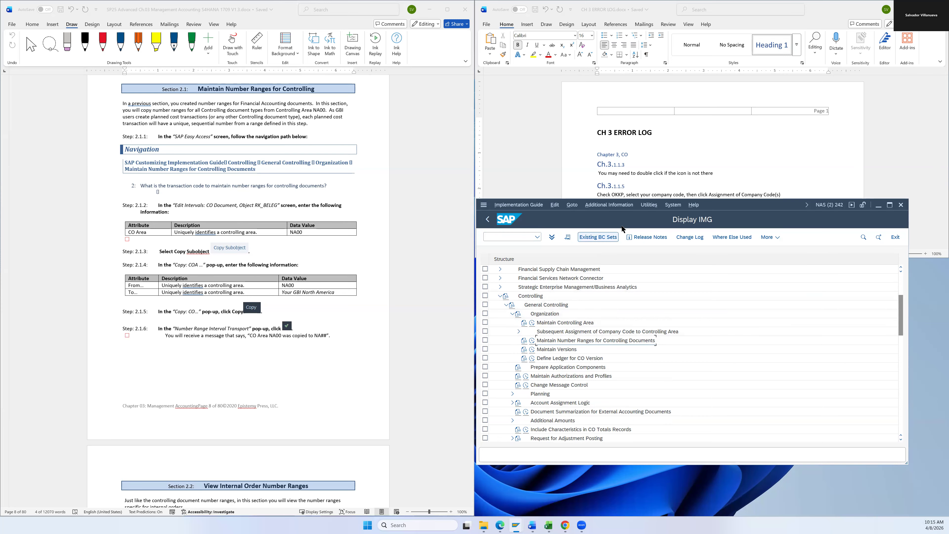
pyautogui.click(609, 205)
pyautogui.moveTo(620, 215)
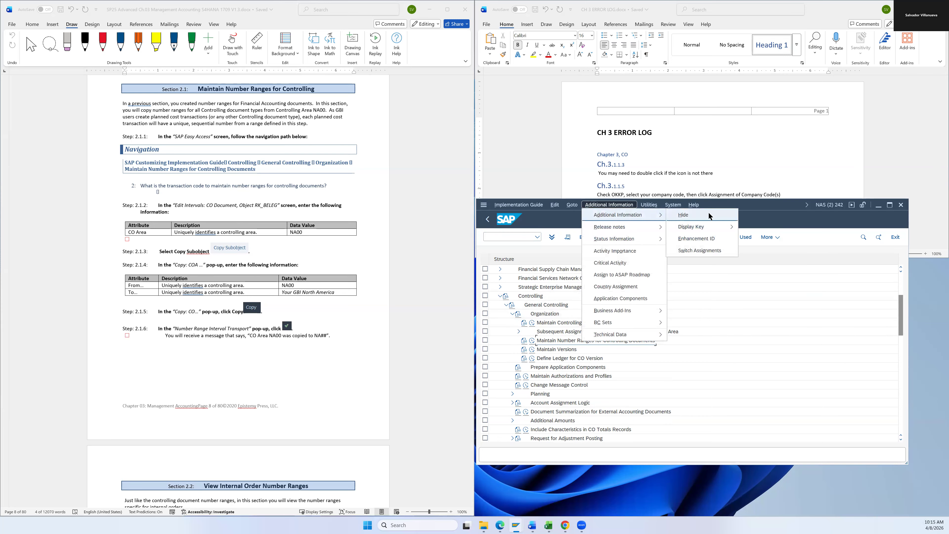
pyautogui.moveTo(699, 227)
pyautogui.click(767, 244)
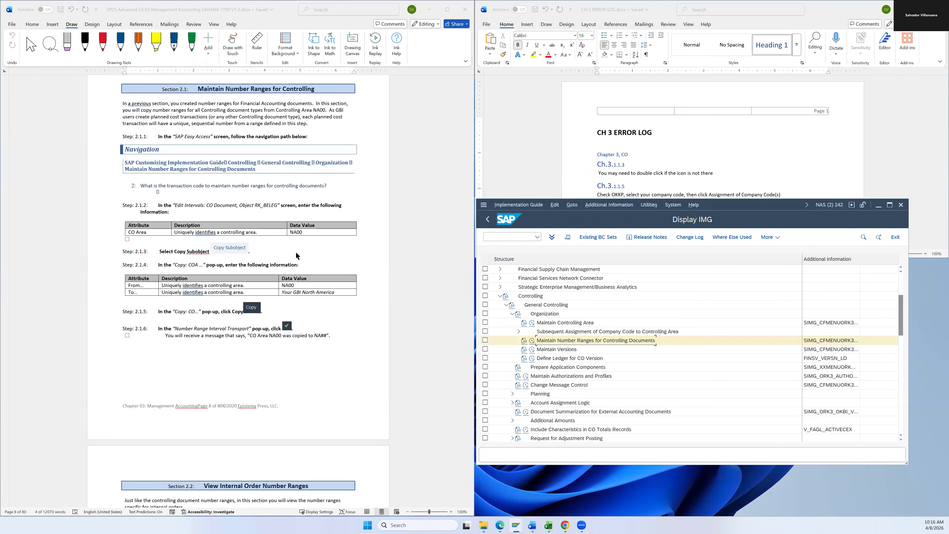
# Step: Execute Maintain Number Ranges for Controlling Documents and enter NA00 as the CO Area
pyautogui.click(533, 342)
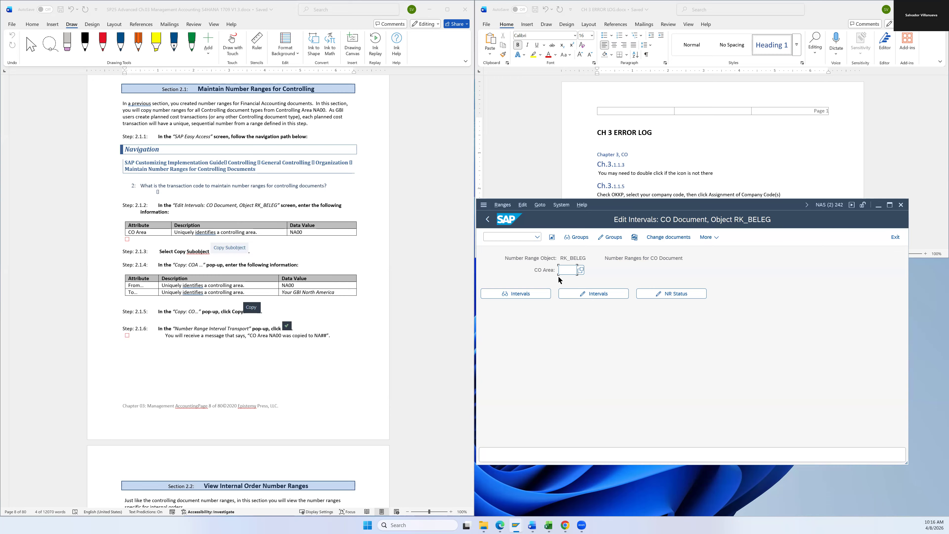
pyautogui.click(566, 270)
pyautogui.write('N')
pyautogui.click(572, 281)
# Step: Copy the number range subobject from CO Area NA00 to NA26 and acknowledge the Number Range Interval Transport notice
pyautogui.click(634, 237)
pyautogui.scroll(-3, 281, 284)
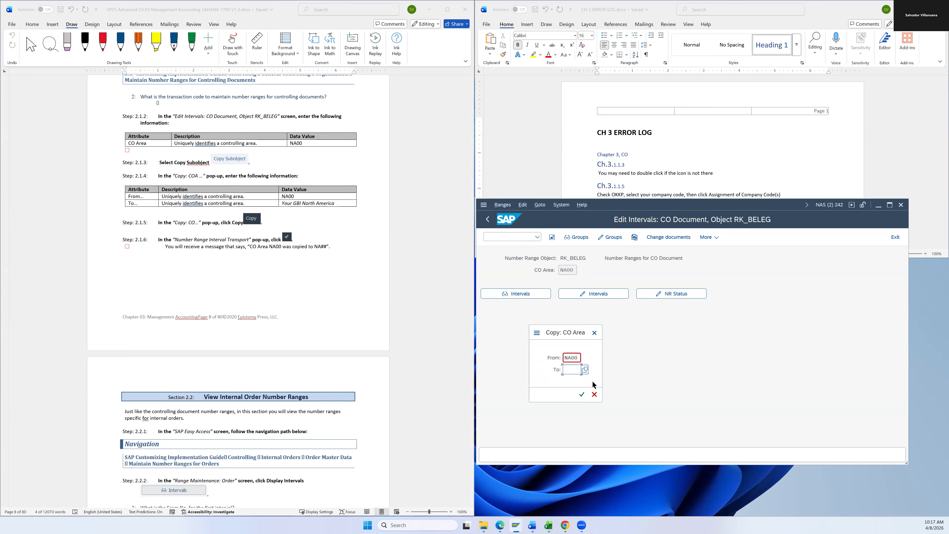
pyautogui.write('A26')
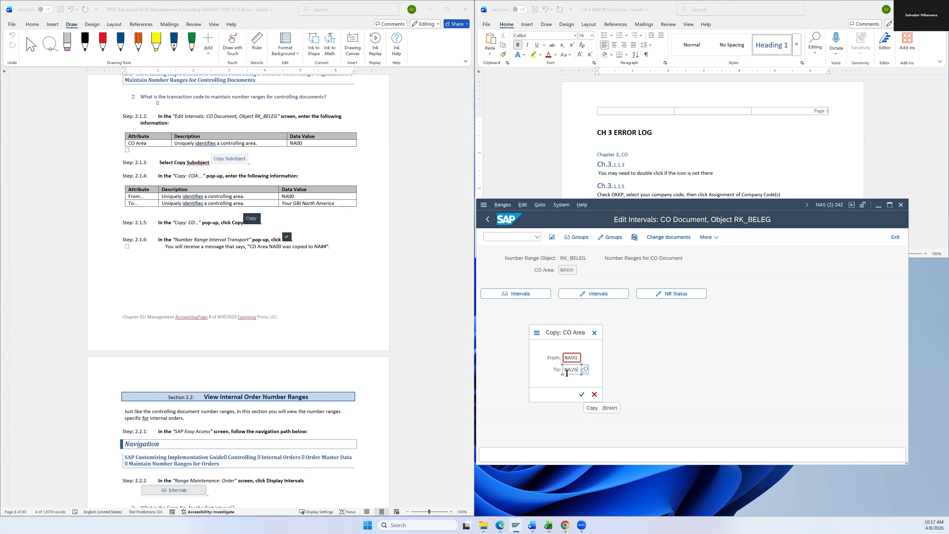
pyautogui.click(582, 395)
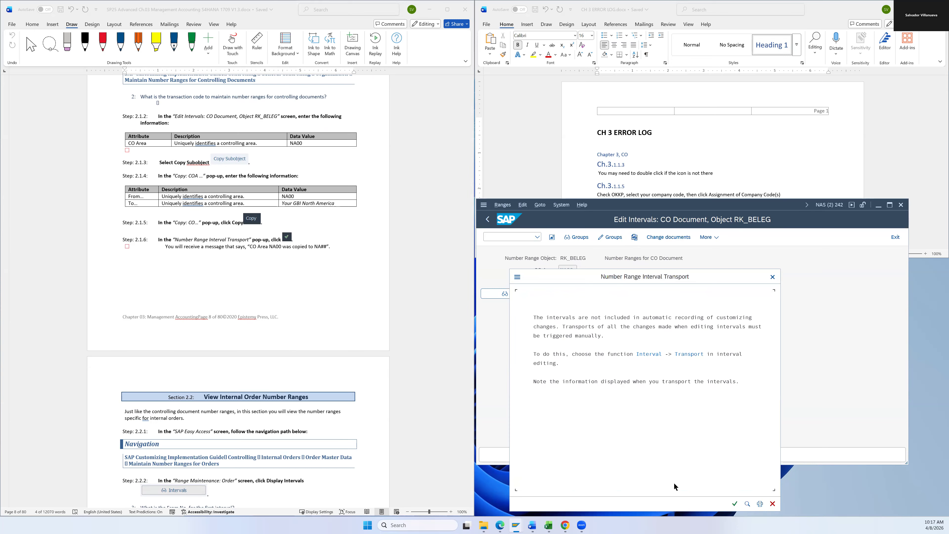
pyautogui.click(734, 503)
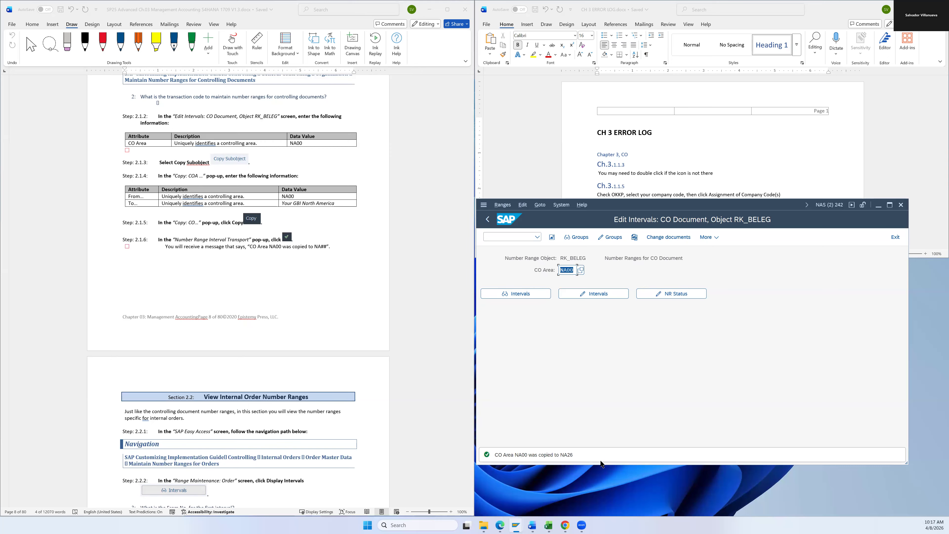
pyautogui.scroll(-3, 433, 340)
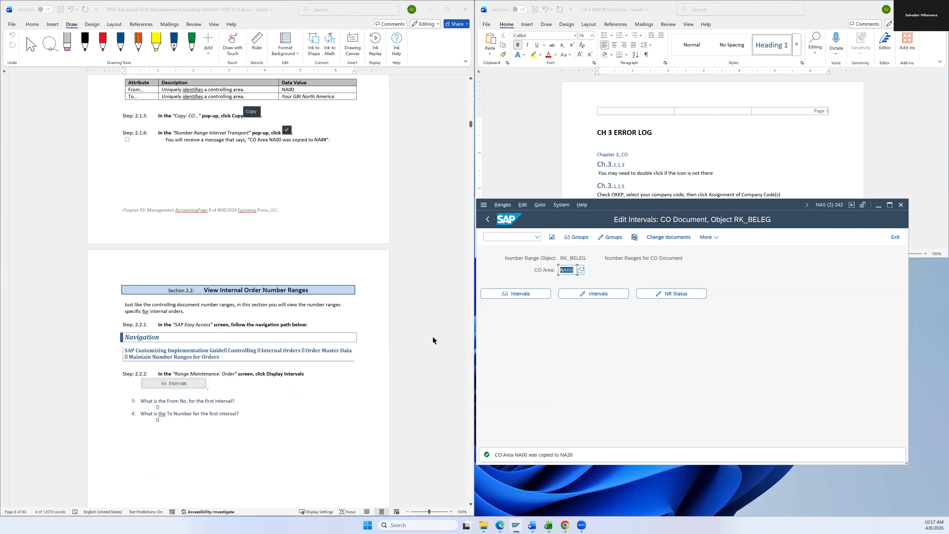
# Step: Open a new SAP GUI window, close the CO Document intervals window, and run transaction spro to open the SAP Reference IMG
pyautogui.scroll(-4, 434, 342)
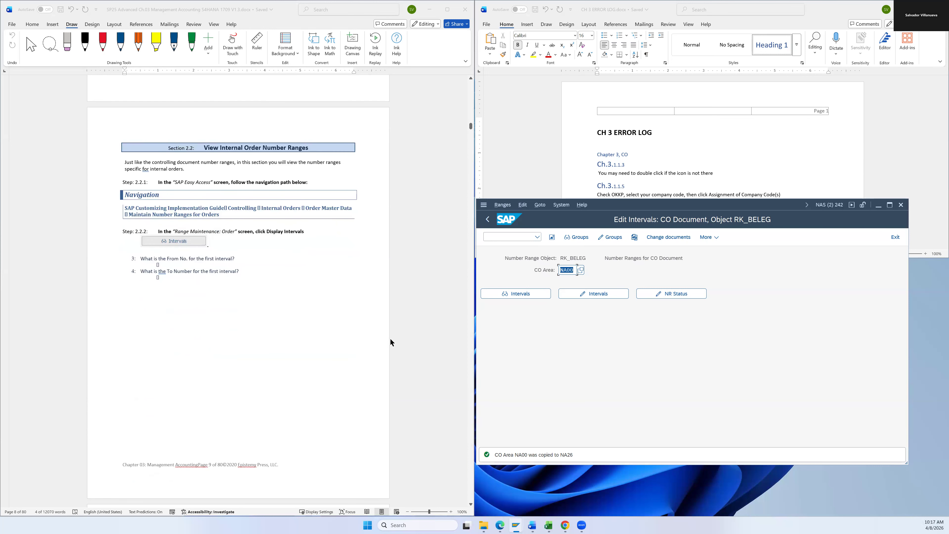
pyautogui.click(484, 204)
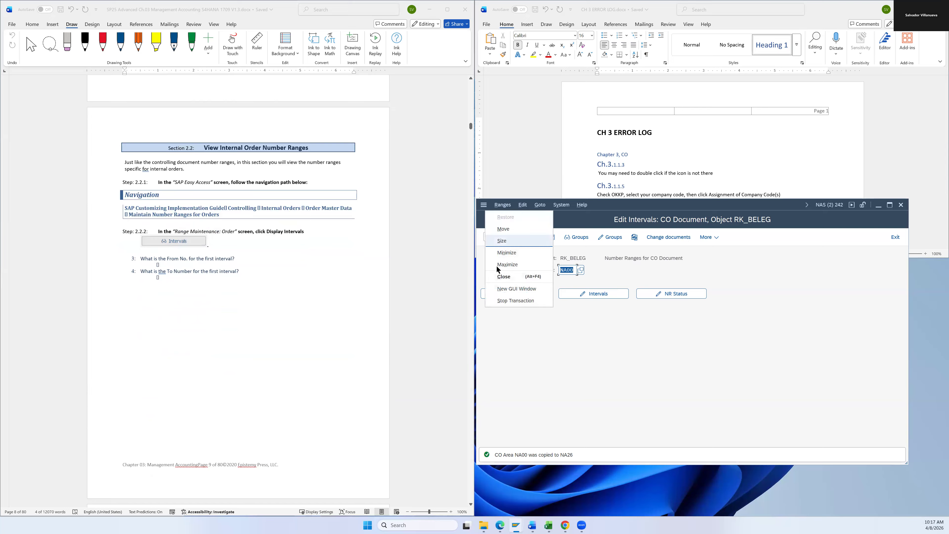
pyautogui.click(510, 292)
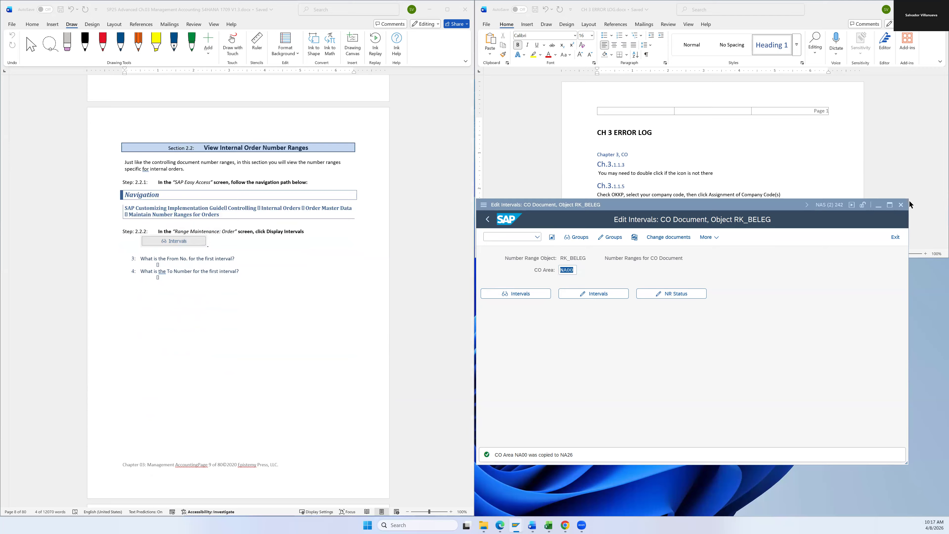
pyautogui.click(902, 205)
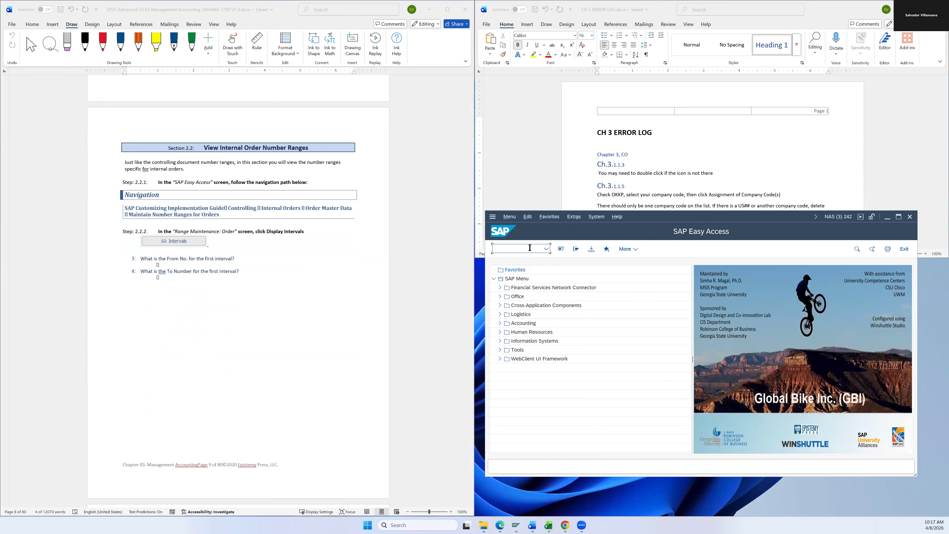
pyautogui.write('spro')
pyautogui.press('Return')
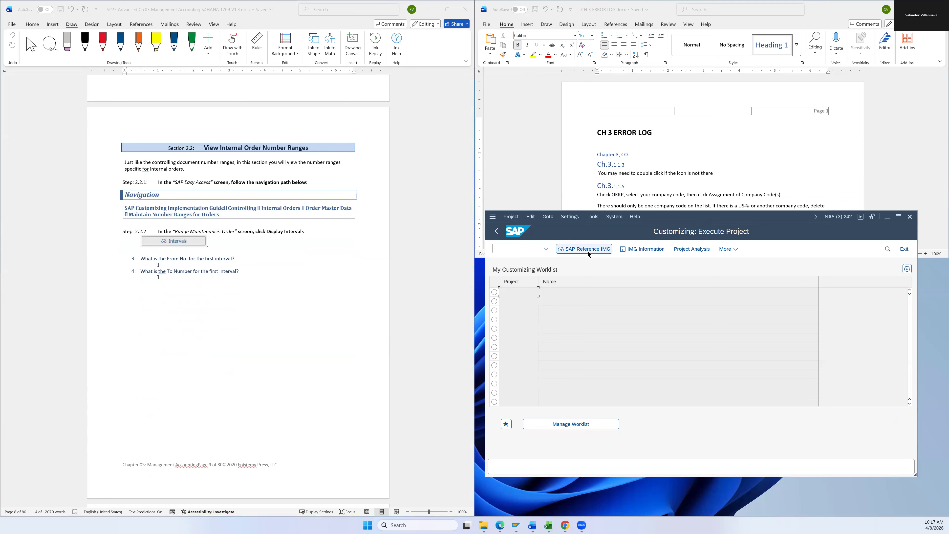
pyautogui.click(587, 252)
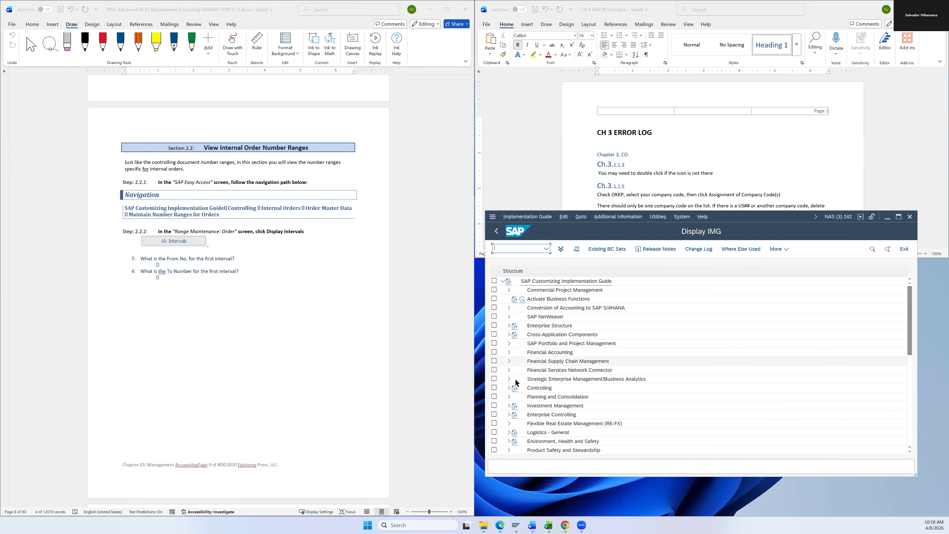
# Step: Expand Controlling, Internal Orders and Order Master Data in the SAP Customizing Implementation Guide
pyautogui.click(509, 388)
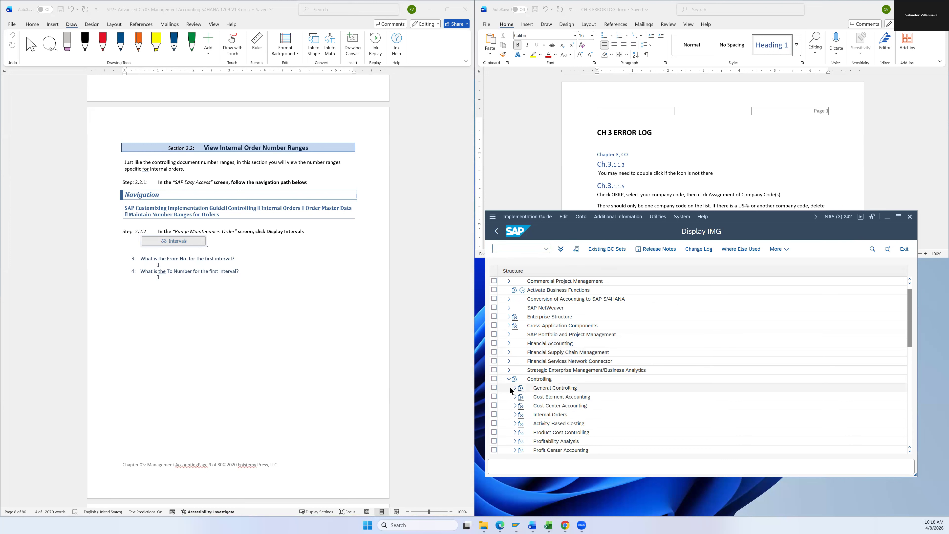
pyautogui.click(515, 415)
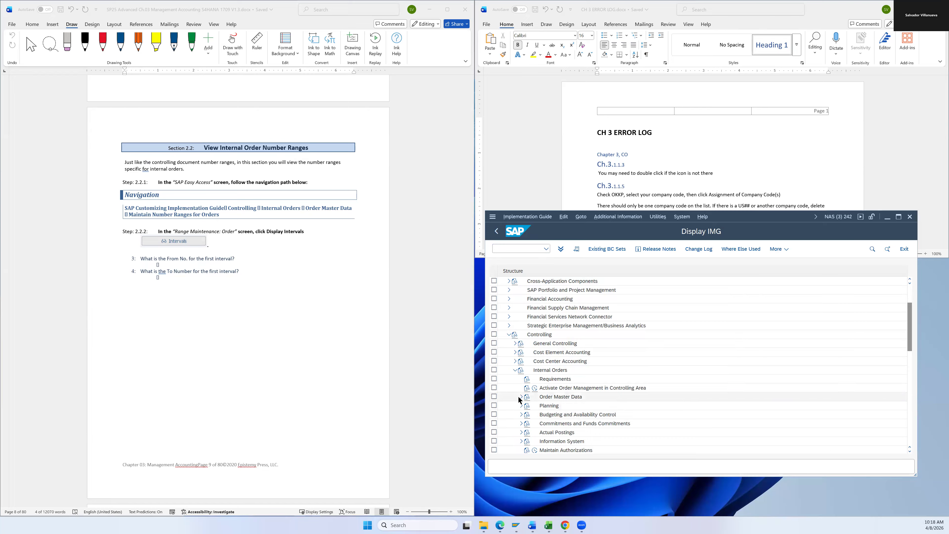
pyautogui.click(521, 397)
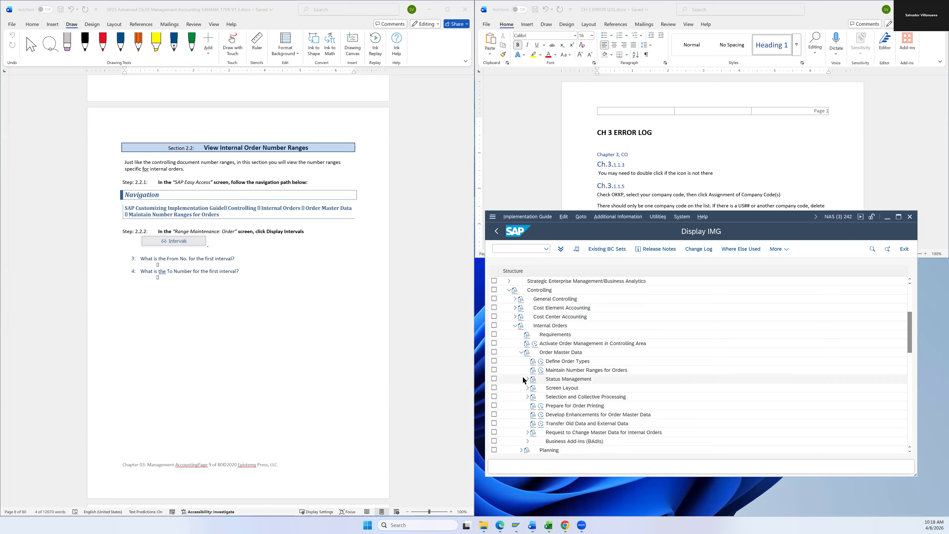
# Step: Execute Maintain Number Ranges for Orders and display the intervals of the AUFTRAG number range object
pyautogui.click(566, 374)
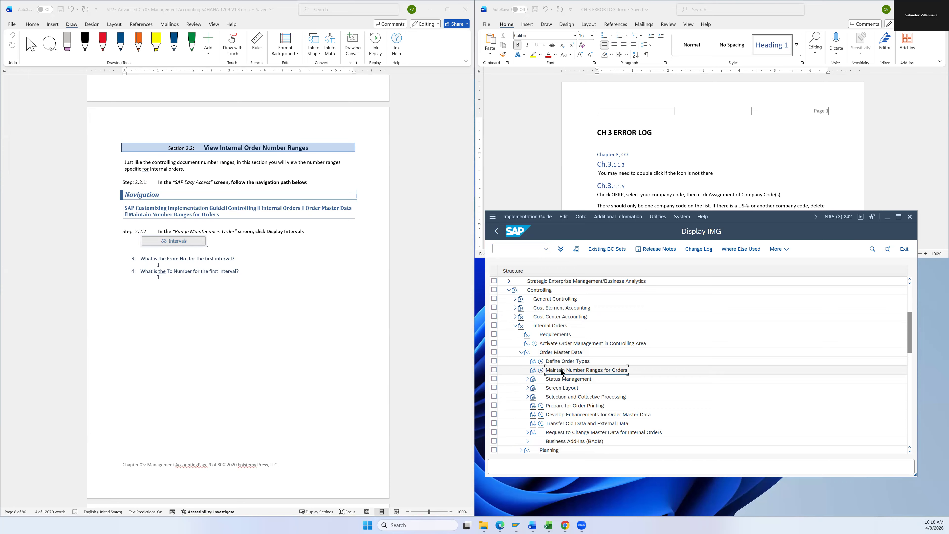
pyautogui.click(542, 371)
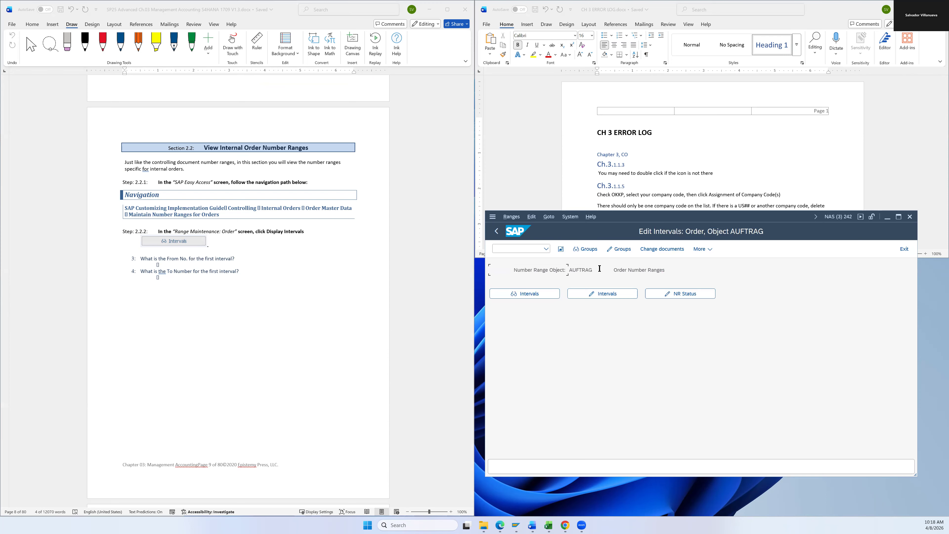
pyautogui.click(537, 297)
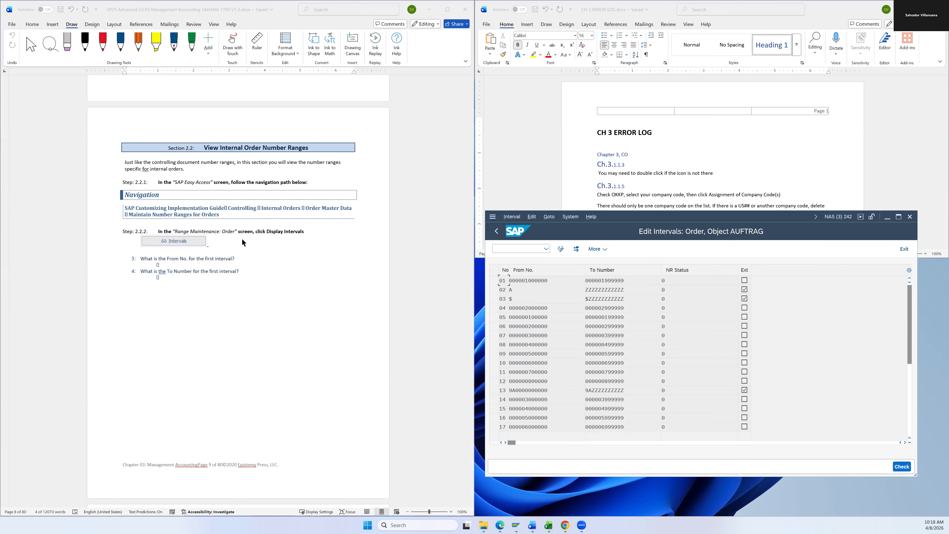
# Step: Return to the implementation guide, execute Maintain Number Ranges for Orders again and redisplay its intervals
pyautogui.click(498, 232)
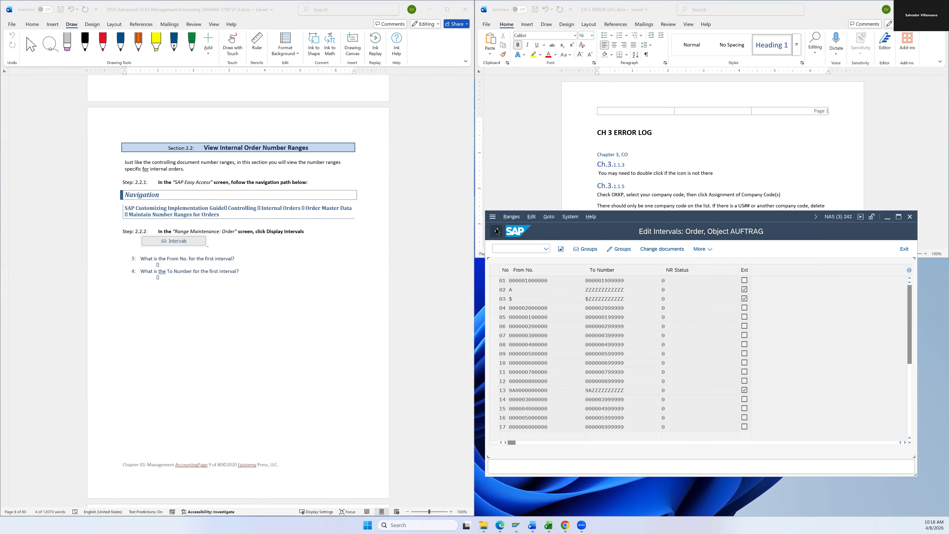
pyautogui.click(497, 232)
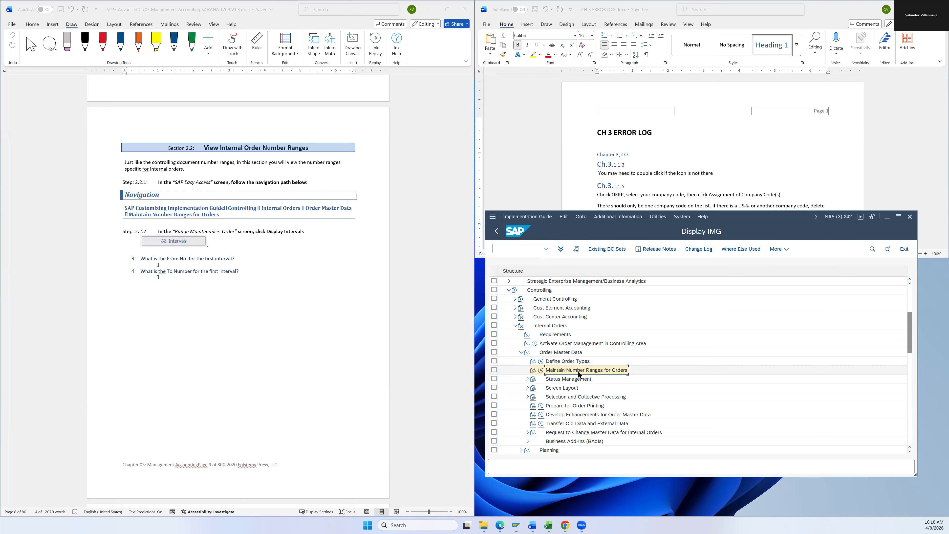
pyautogui.click(541, 371)
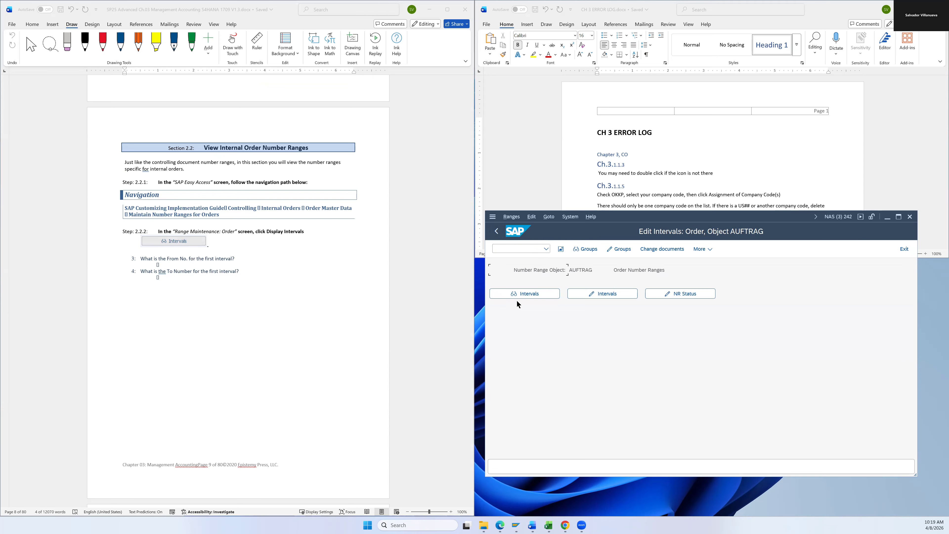
pyautogui.click(516, 293)
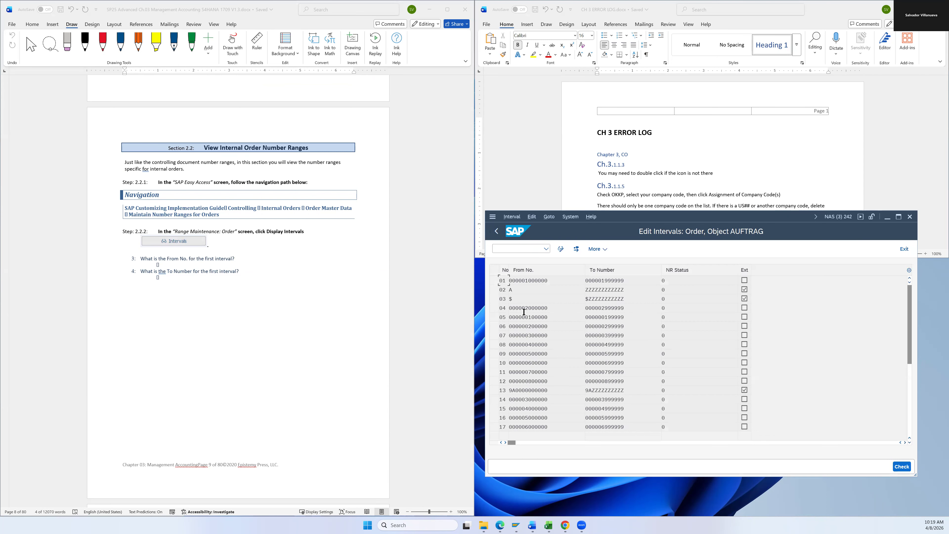
# Step: Review the exercise's order interval questions in Section 2.2 and the Section 2.3 instructions for settlement document number ranges
pyautogui.scroll(-2, 462, 311)
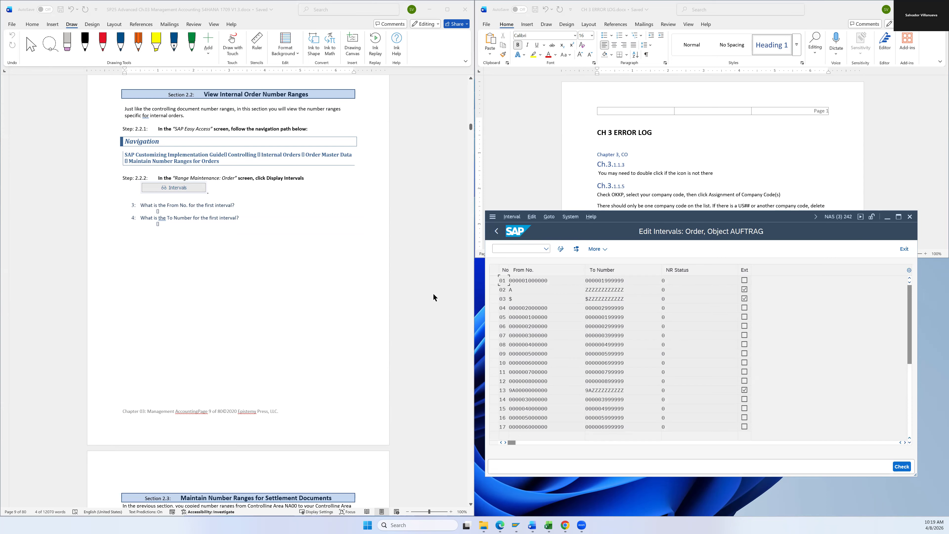
pyautogui.scroll(-1, 383, 258)
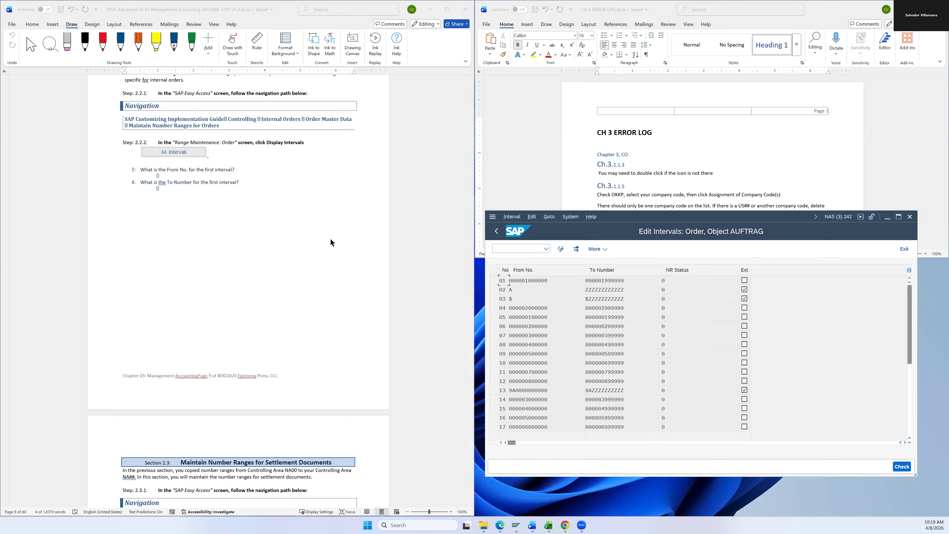
pyautogui.scroll(-4, 260, 200)
pyautogui.scroll(-2, 261, 202)
pyautogui.scroll(8, 265, 203)
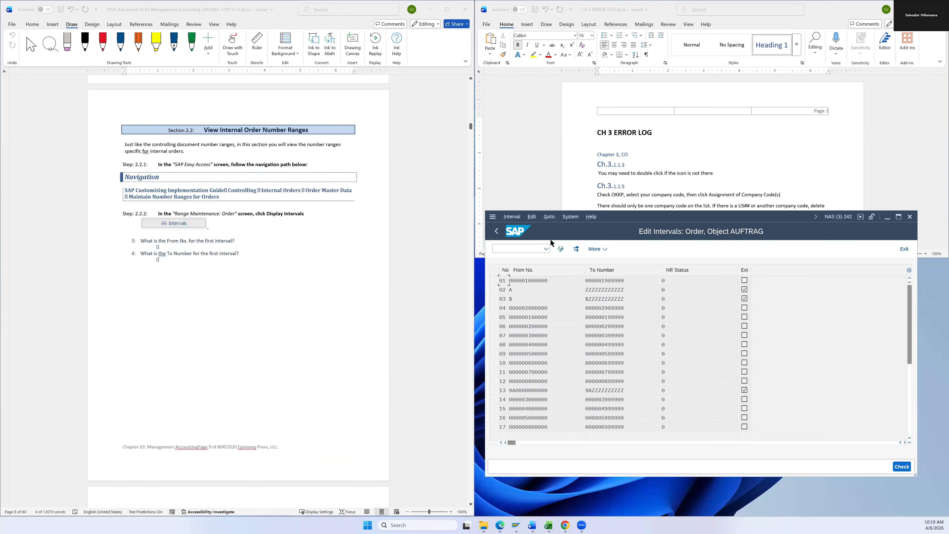
pyautogui.scroll(-10, 333, 246)
pyautogui.scroll(-2, 335, 254)
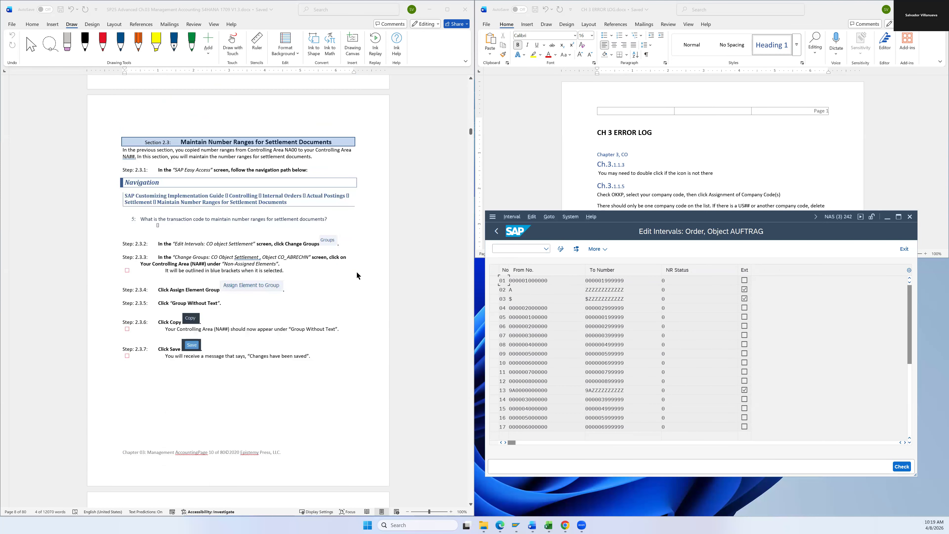
pyautogui.scroll(-1, 358, 276)
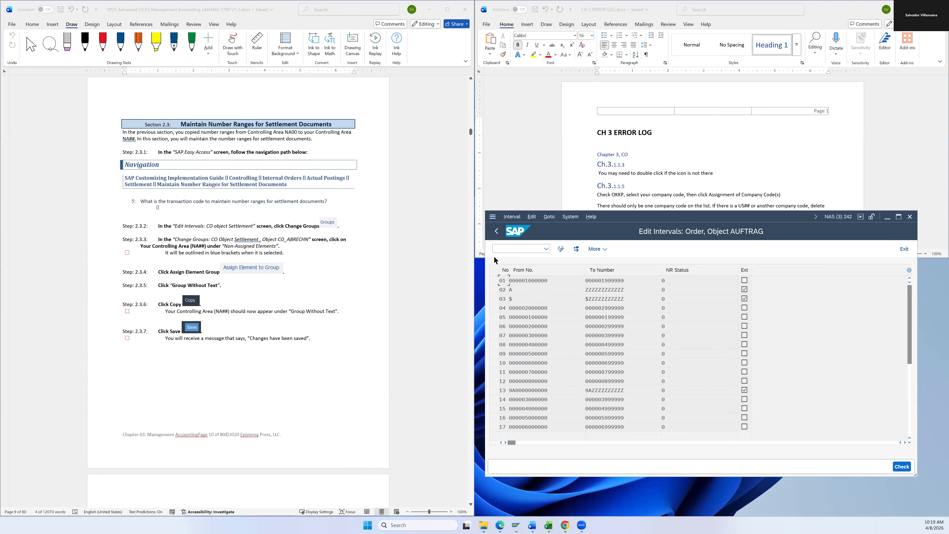
# Step: Open a new SAP GUI window, close the order intervals window and open the SAP Reference IMG
pyautogui.click(492, 217)
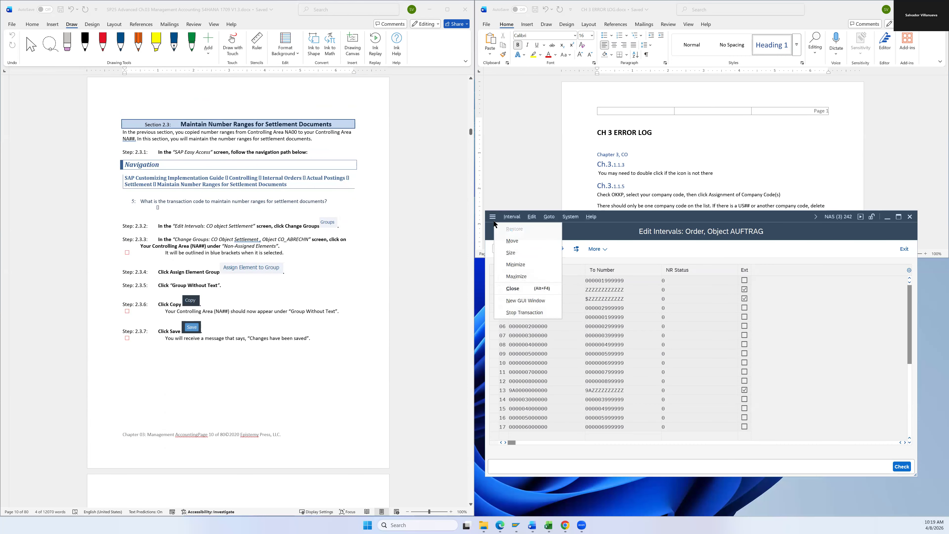
pyautogui.click(524, 300)
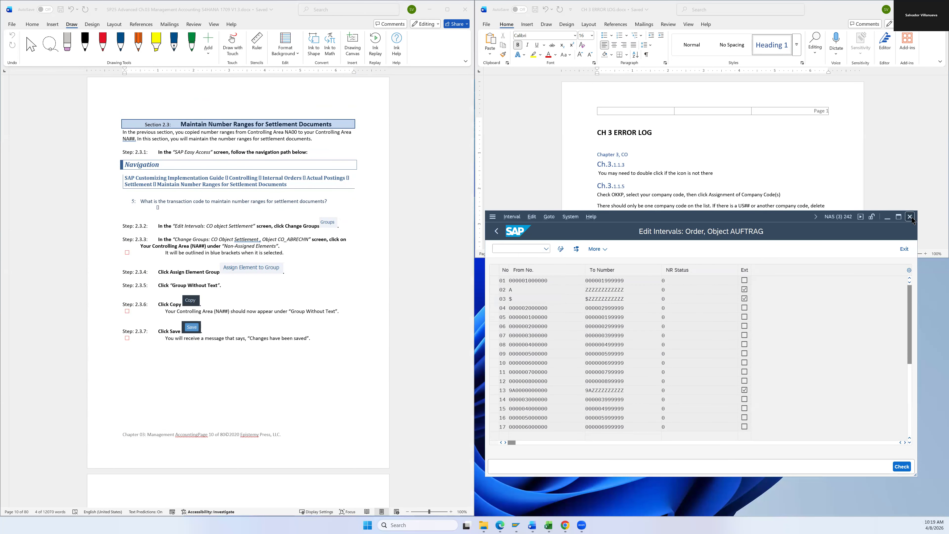
pyautogui.click(911, 218)
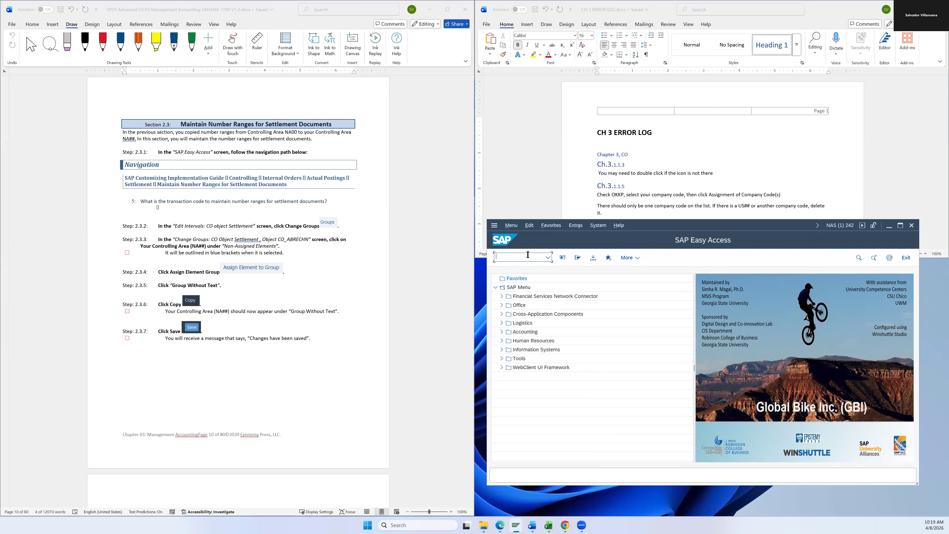
pyautogui.press('Return')
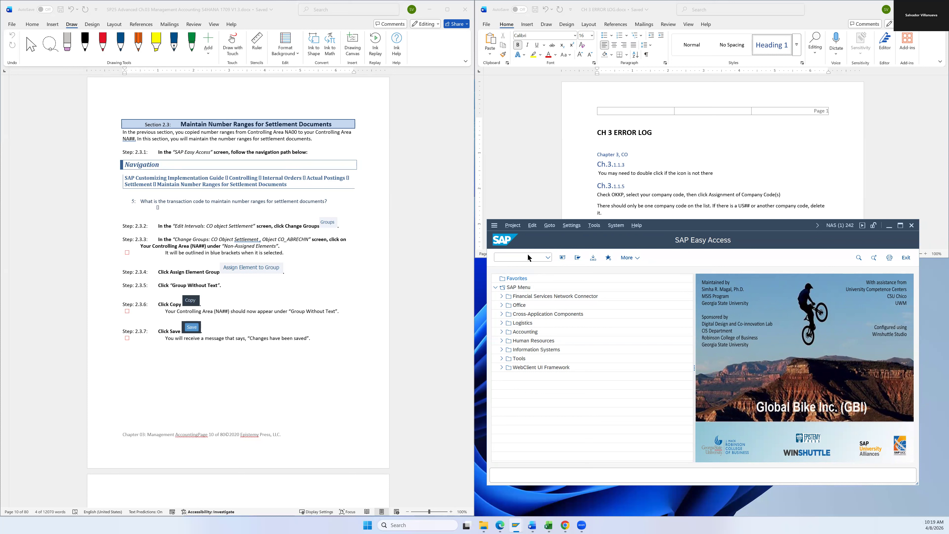
pyautogui.click(584, 258)
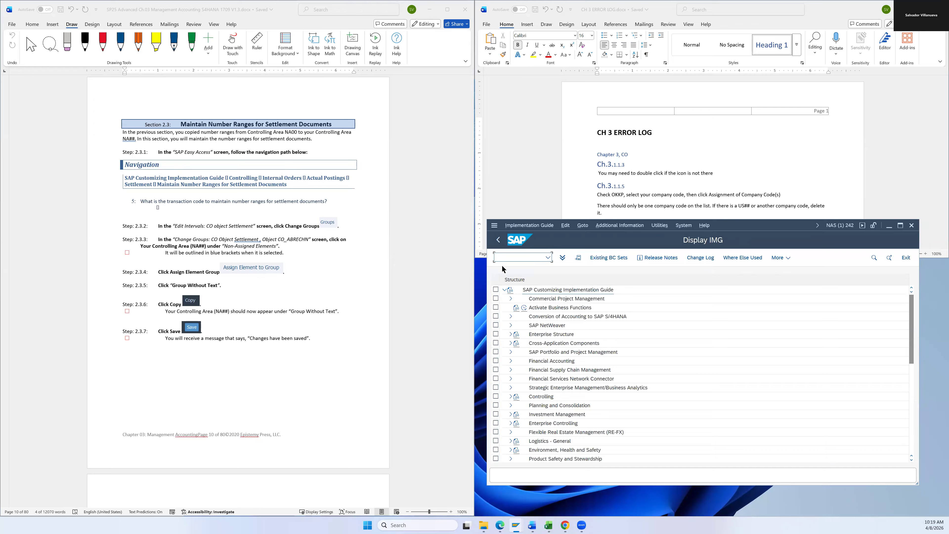
# Step: Expand Controlling, Internal Orders, Actual Postings and Settlement in the implementation guide structure
pyautogui.click(511, 397)
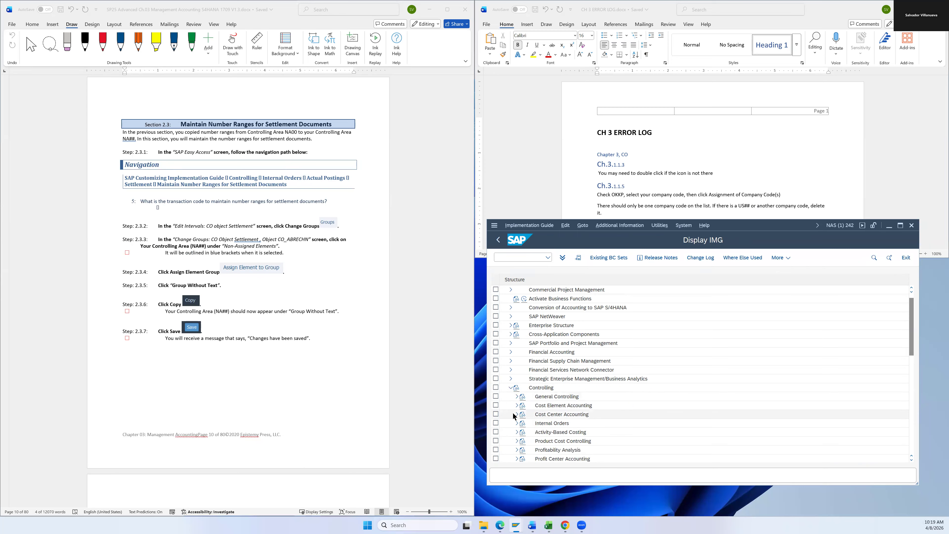
pyautogui.click(517, 424)
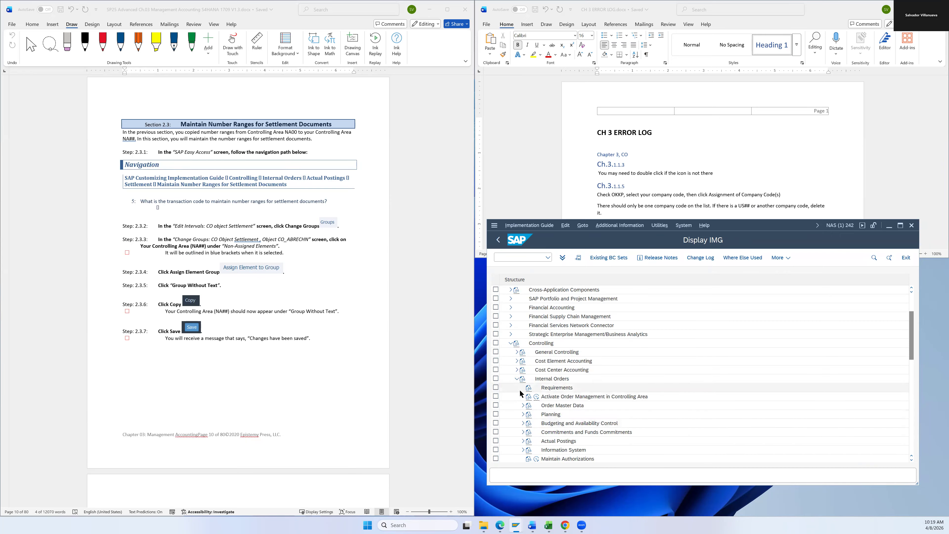
pyautogui.click(523, 441)
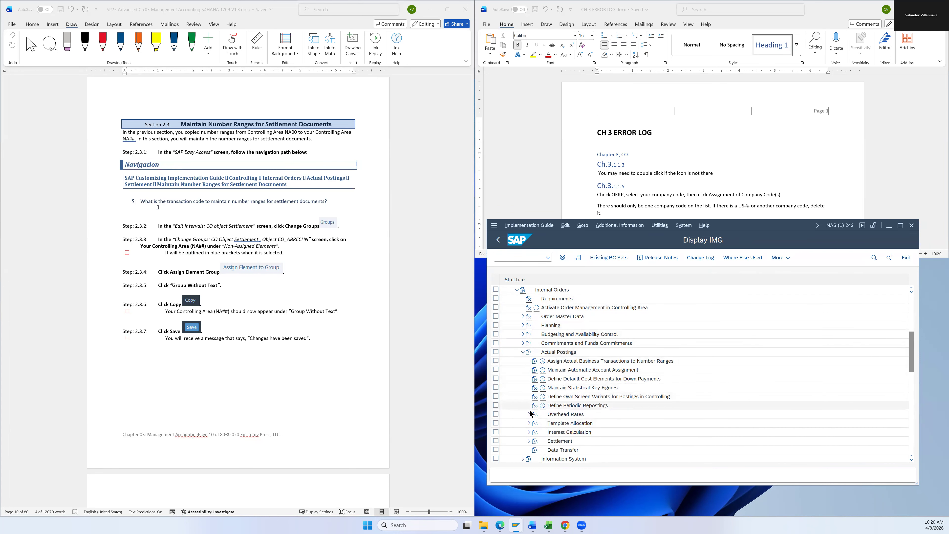
pyautogui.click(529, 441)
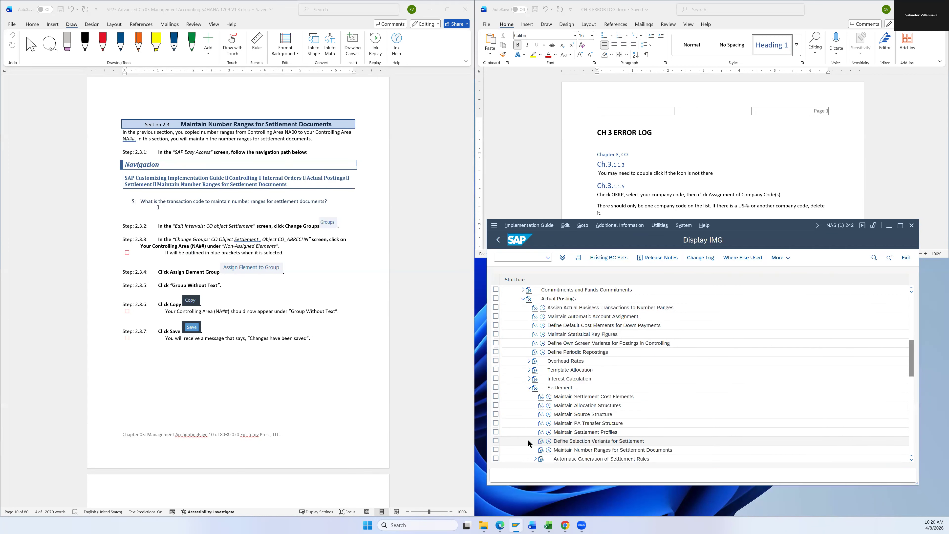
# Step: Select Maintain Number Ranges for Settlement Documents and display the IMG Activity keys as additional information
pyautogui.click(580, 452)
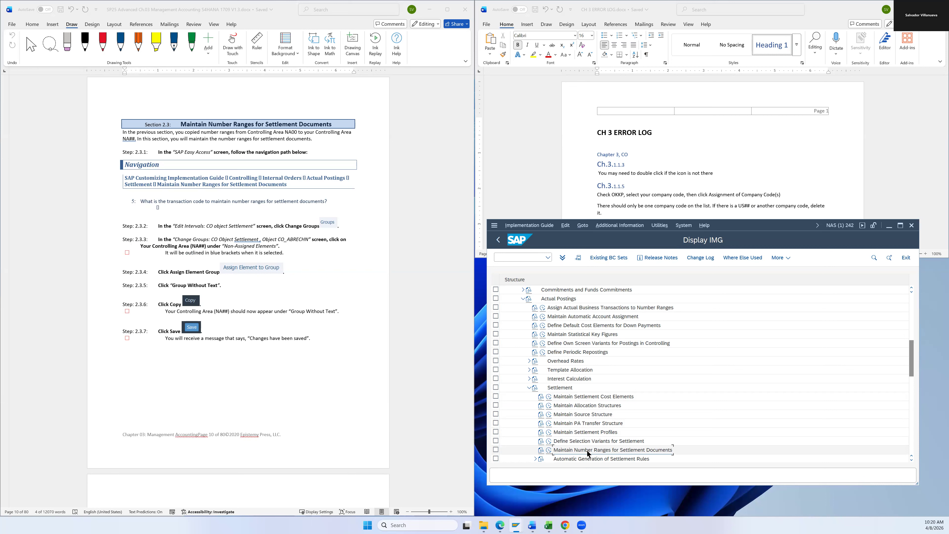
pyautogui.click(620, 225)
pyautogui.moveTo(658, 240)
pyautogui.moveTo(729, 248)
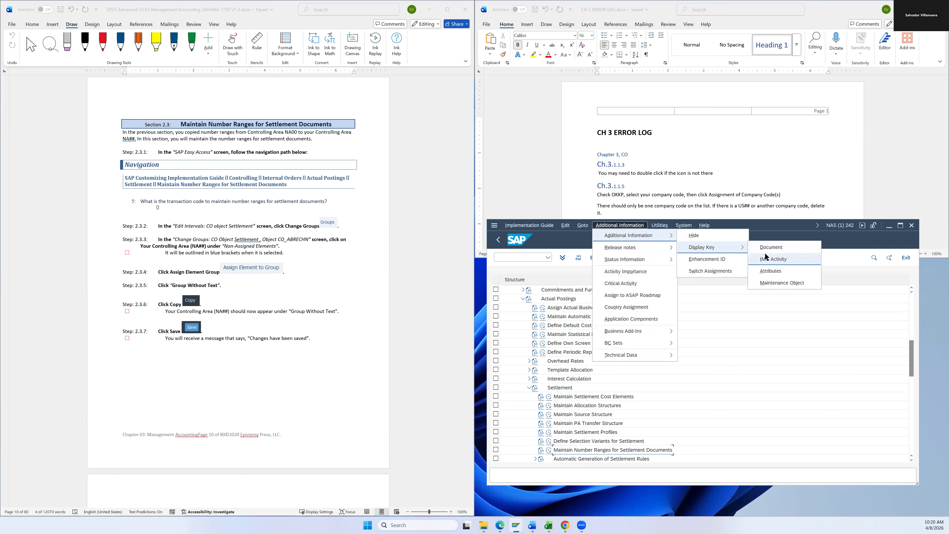
pyautogui.click(768, 260)
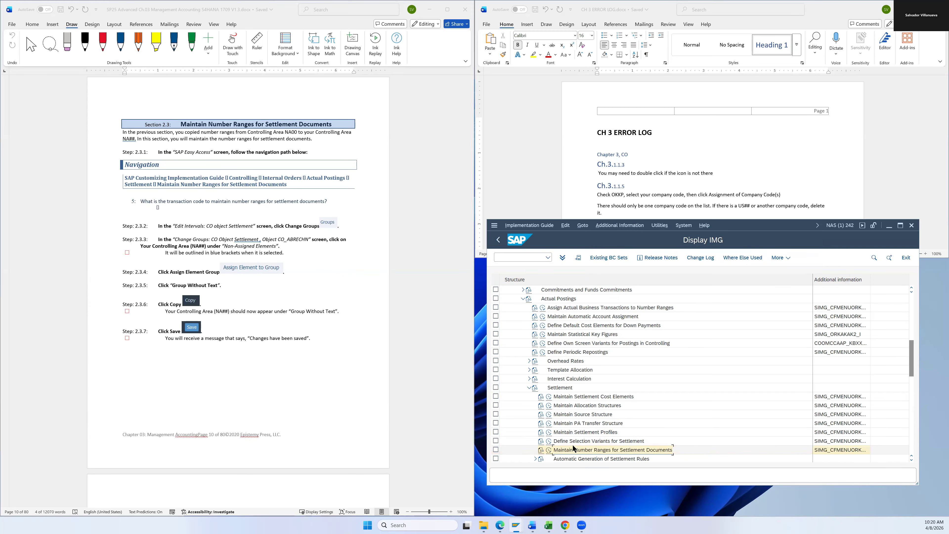
# Step: Execute Maintain Number Ranges for Settlement Documents and open the CO_ABRECHN number range groups for changing
pyautogui.click(550, 450)
pyautogui.scroll(-3, 359, 252)
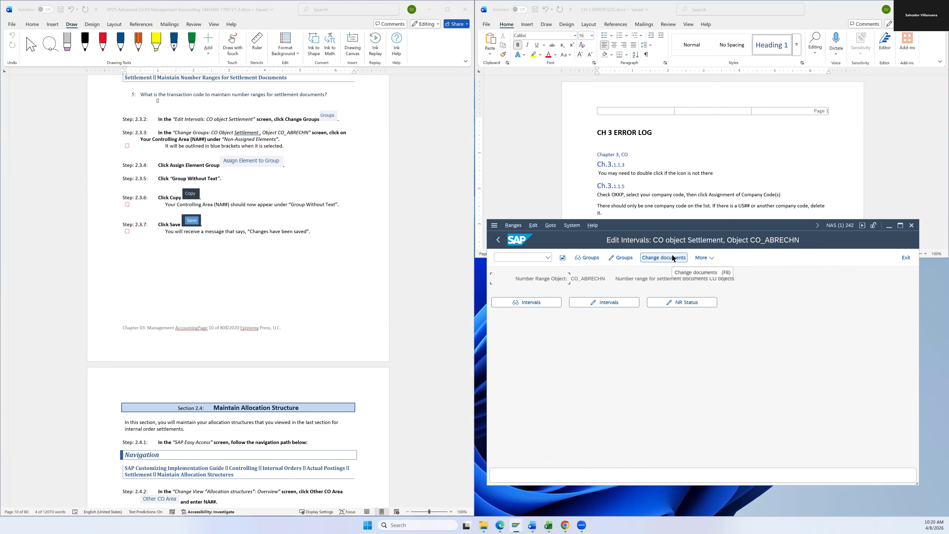
pyautogui.click(621, 258)
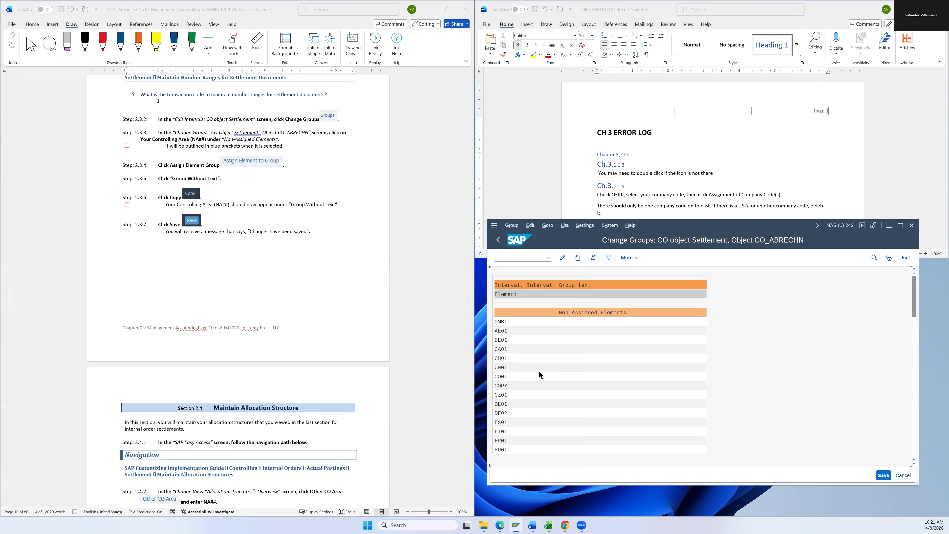
# Step: Assign the non-assigned element NA26 to the number range group Group Without Text
pyautogui.scroll(-6, 558, 367)
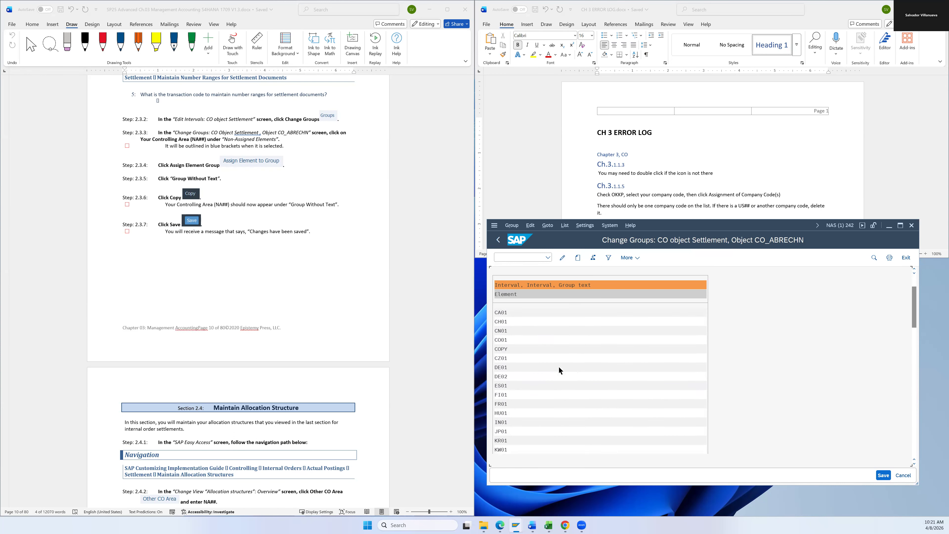
pyautogui.scroll(-9, 558, 366)
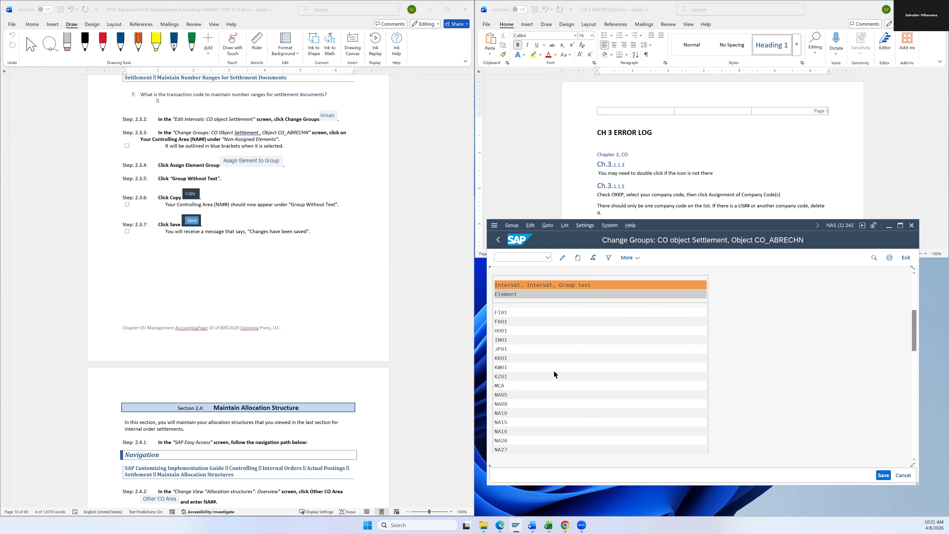
pyautogui.scroll(-3, 555, 371)
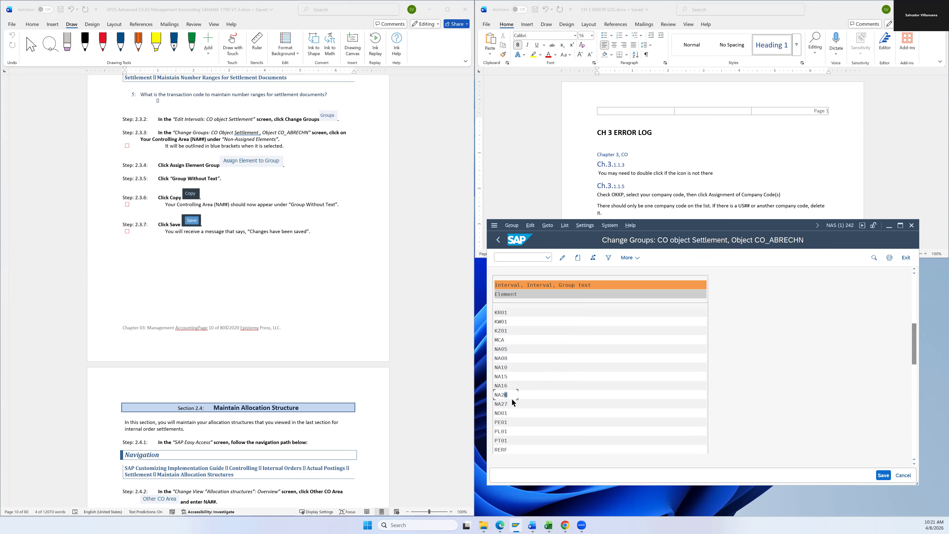
pyautogui.click(503, 395)
pyautogui.click(513, 395)
pyautogui.click(500, 395)
pyautogui.scroll(-3, 385, 207)
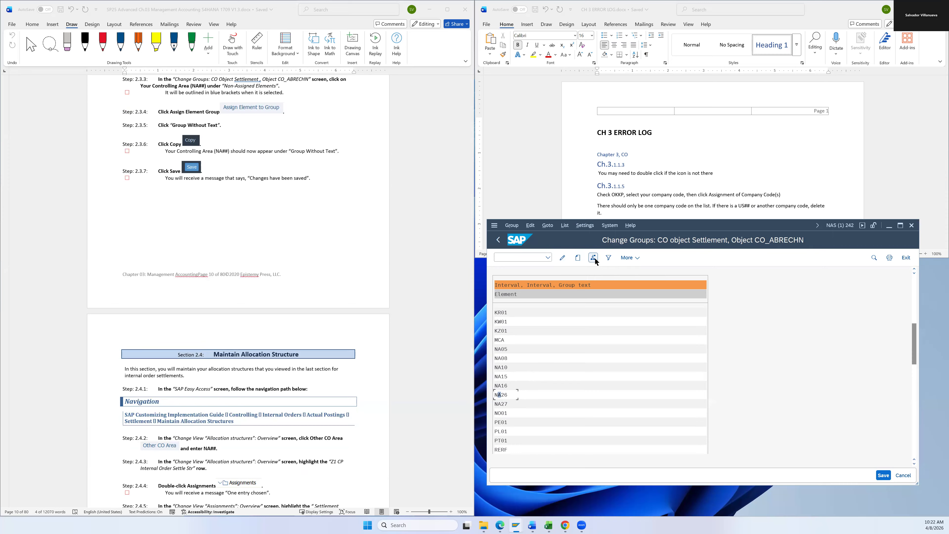
pyautogui.click(594, 257)
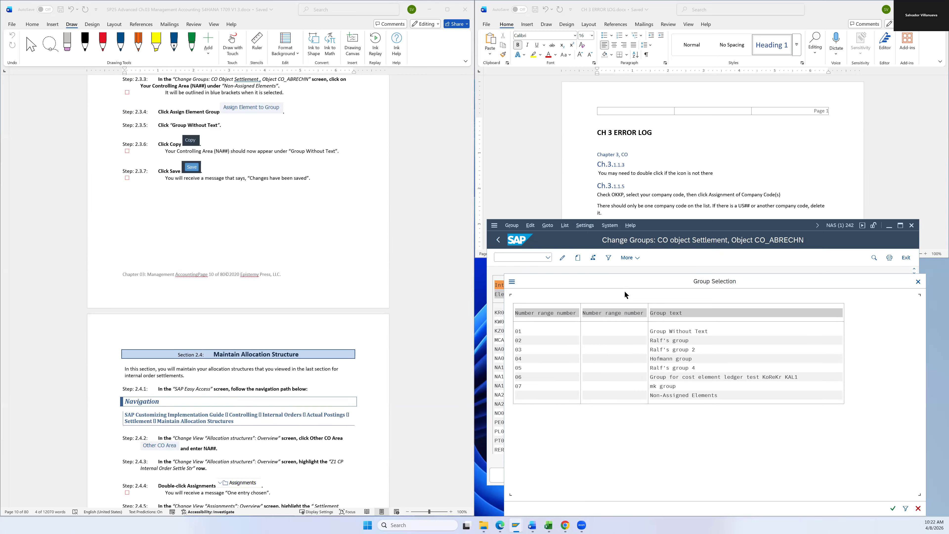
pyautogui.click(661, 333)
pyautogui.click(894, 511)
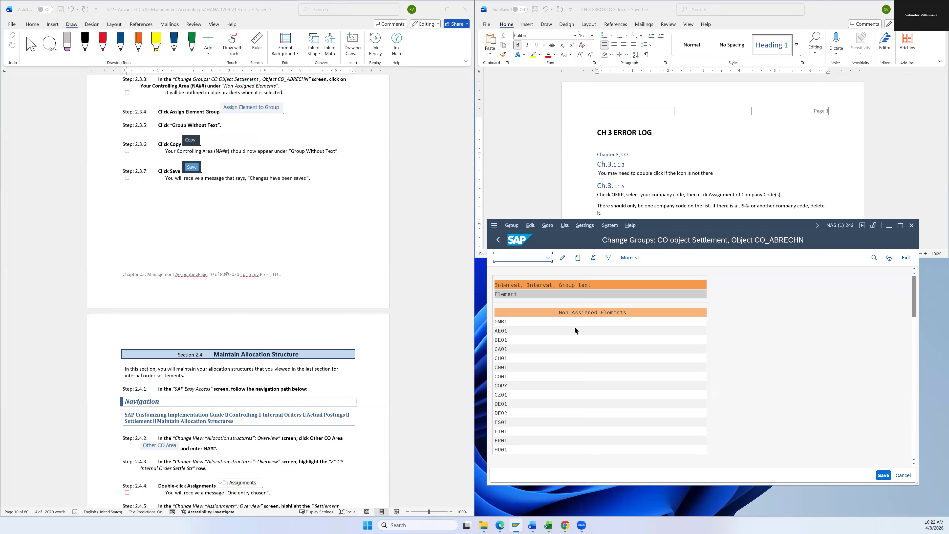
# Step: Check for NA26 among the elements of Group Without Text and save the group changes
pyautogui.scroll(-3, 575, 329)
pyautogui.scroll(-5, 576, 342)
pyautogui.scroll(-4, 575, 344)
pyautogui.scroll(-2, 574, 347)
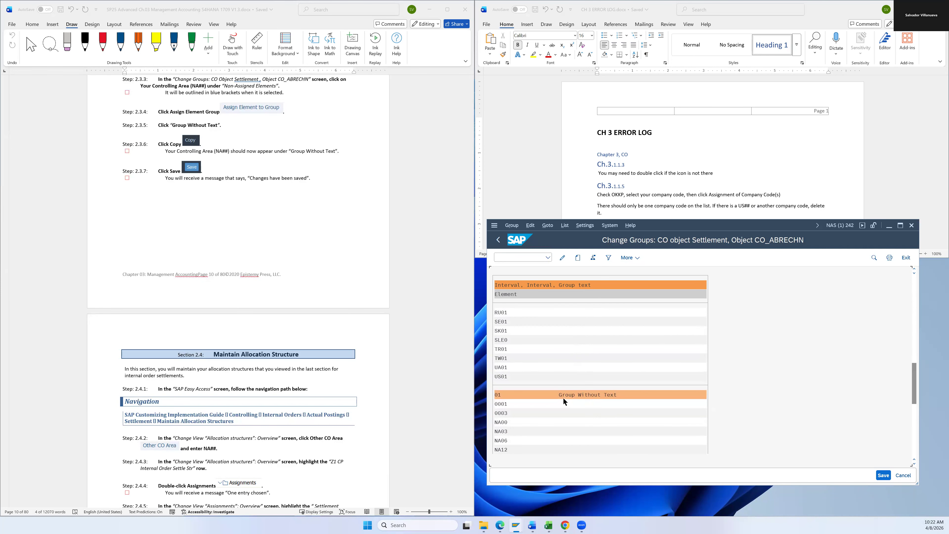
pyautogui.scroll(-3, 589, 401)
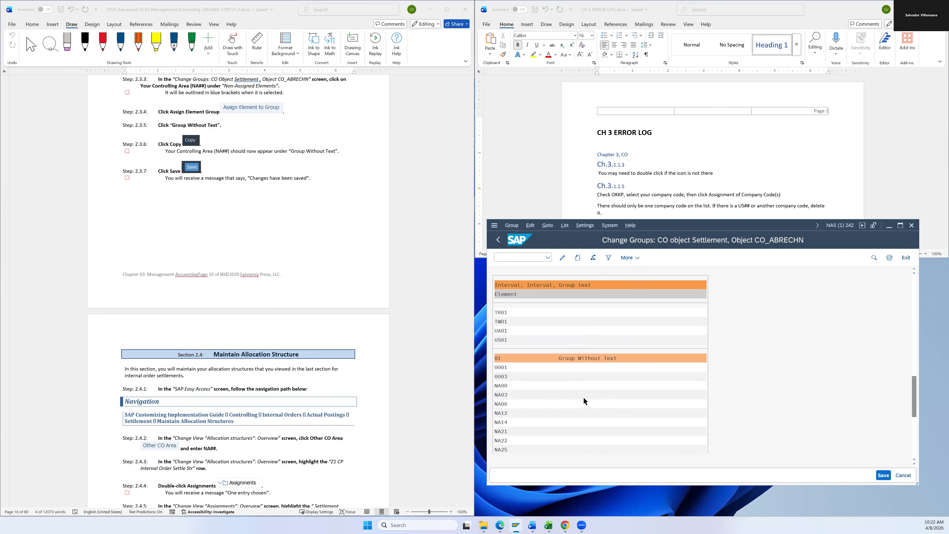
pyautogui.scroll(-1, 584, 401)
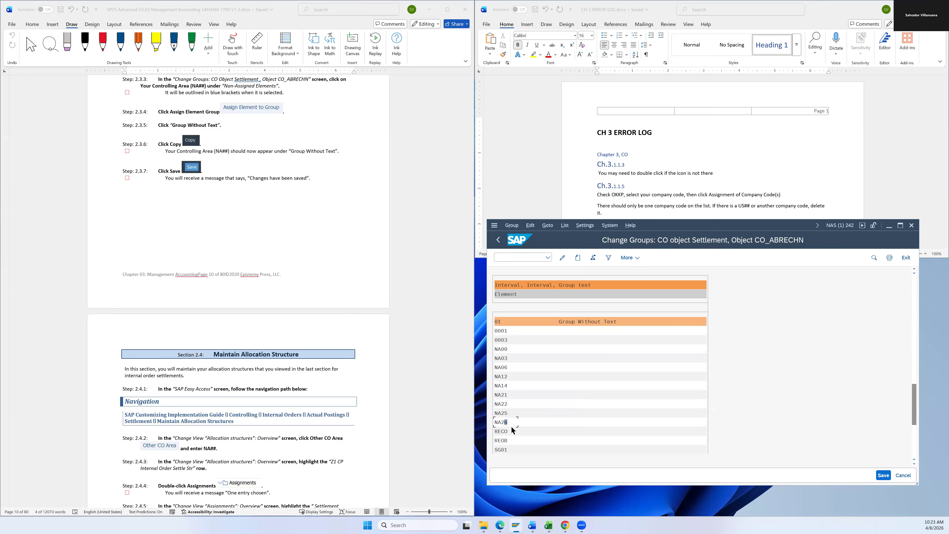
pyautogui.click(883, 476)
# Step: Go to Section 2.4 in the exercise, open a new SAP GUI window and close the Change Groups window
pyautogui.scroll(-7, 353, 256)
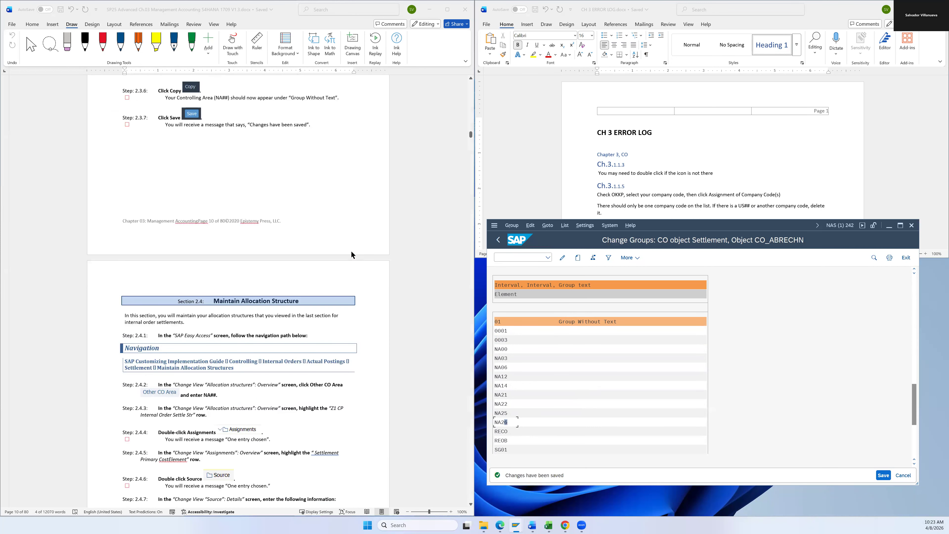
pyautogui.scroll(-1, 323, 238)
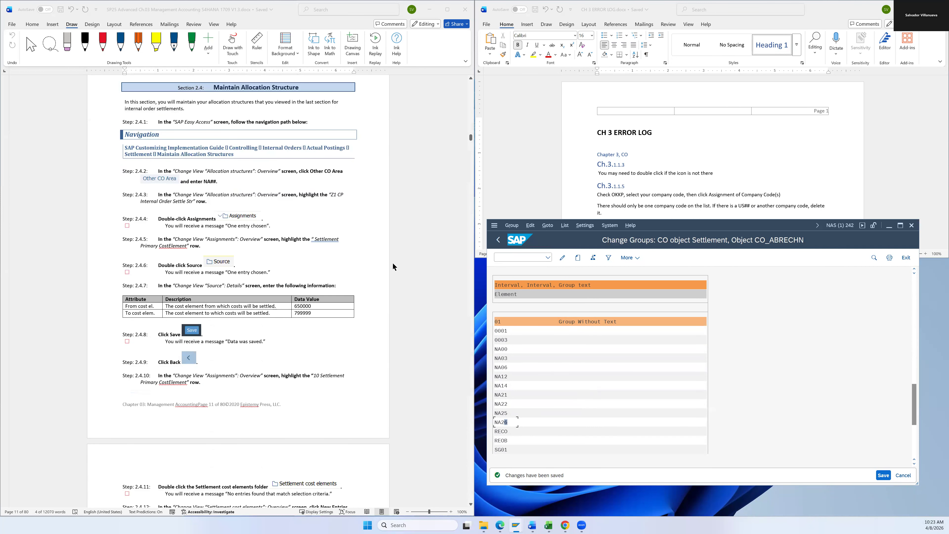
pyautogui.click(495, 226)
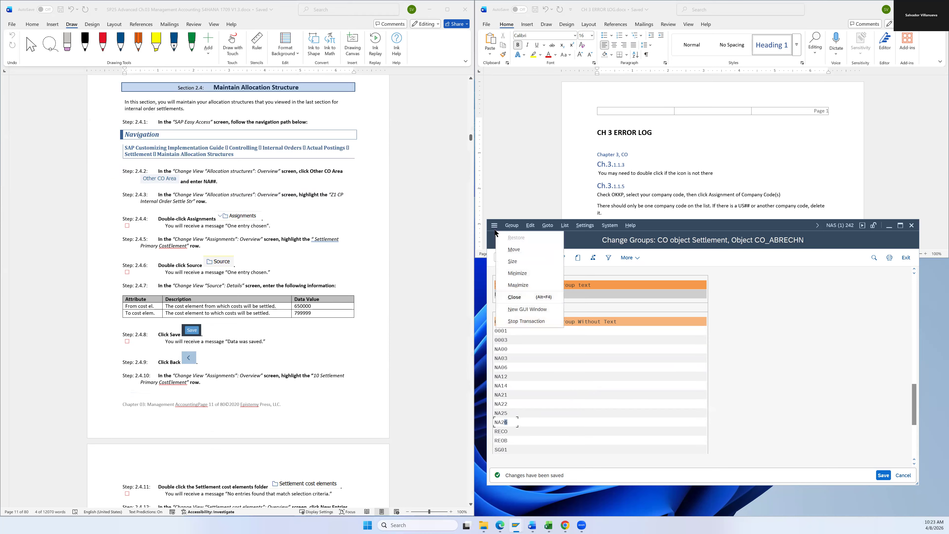
pyautogui.click(518, 309)
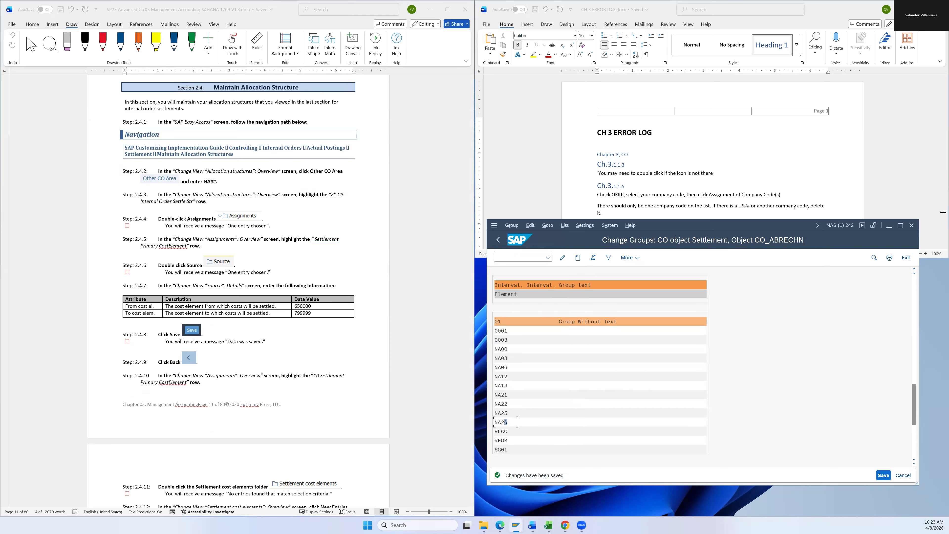
pyautogui.click(911, 227)
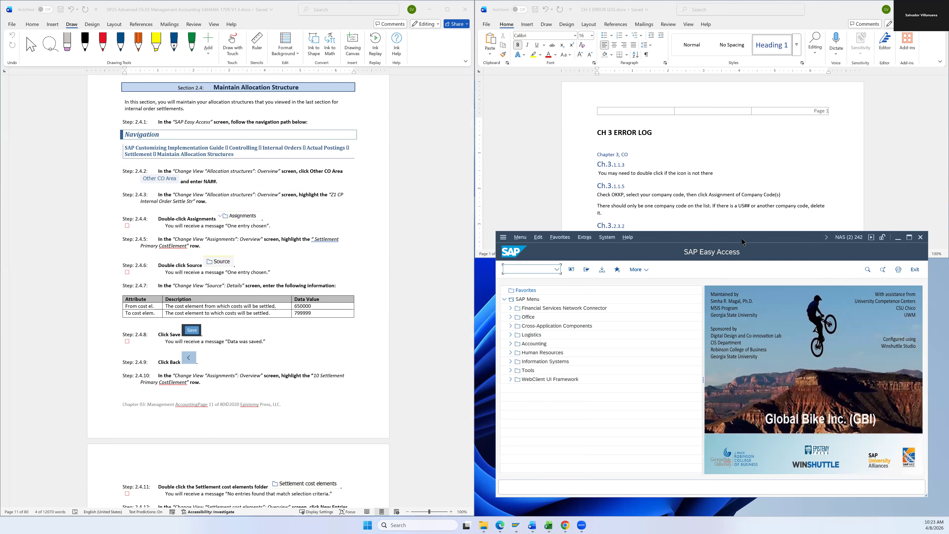
pyautogui.moveTo(744, 242); pyautogui.dragTo(731, 241)
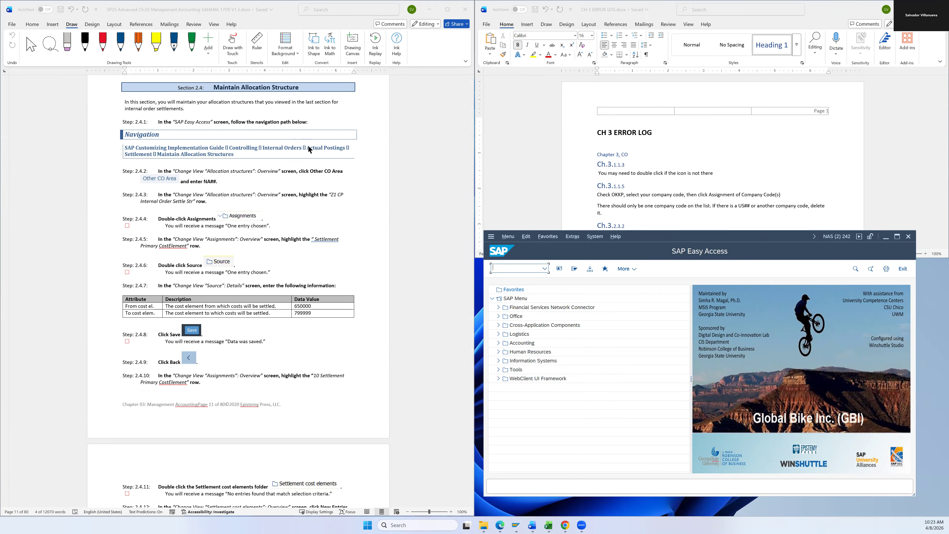
# Step: Run transaction spro and open the SAP Reference IMG
pyautogui.click(515, 272)
pyautogui.write('spro')
pyautogui.press('Return')
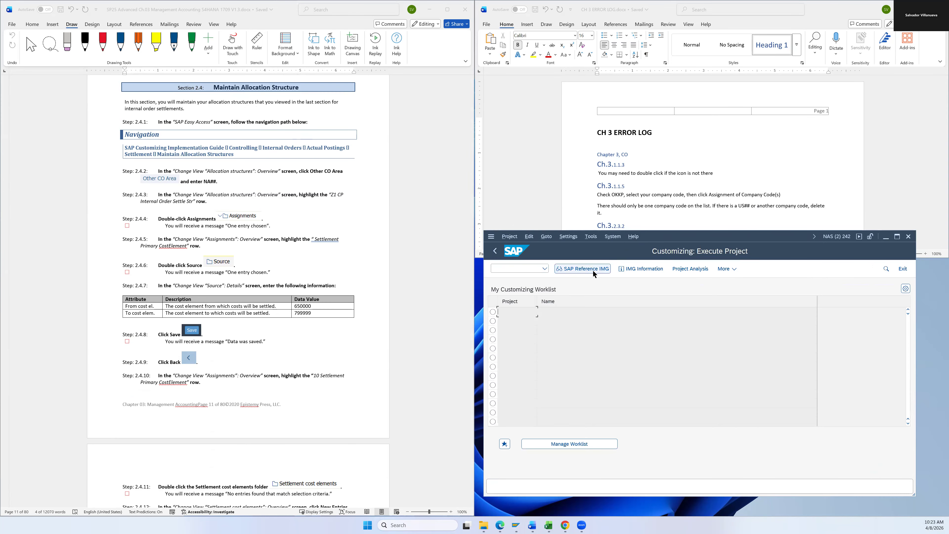
pyautogui.click(583, 270)
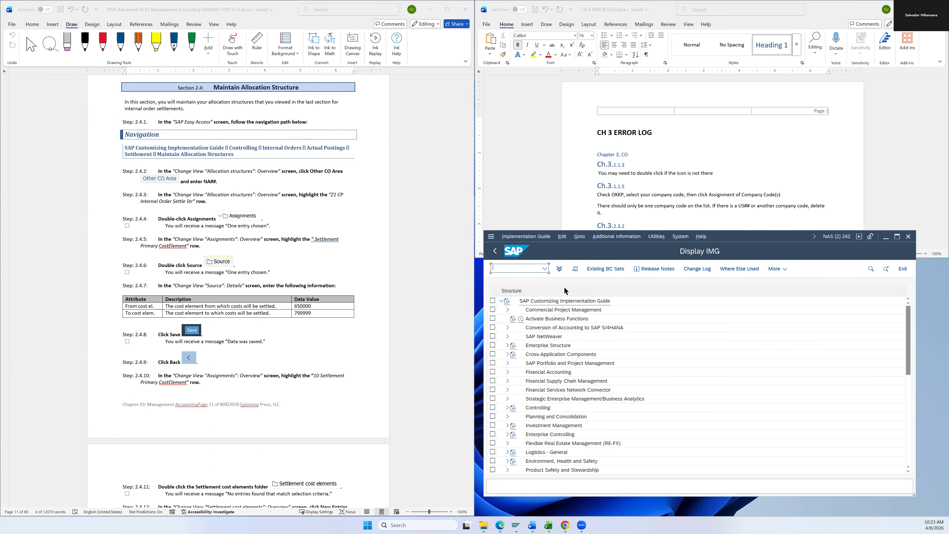
# Step: Expand Controlling, Internal Orders, Actual Postings and Settlement in the implementation guide and execute Maintain Allocation Structures
pyautogui.click(508, 409)
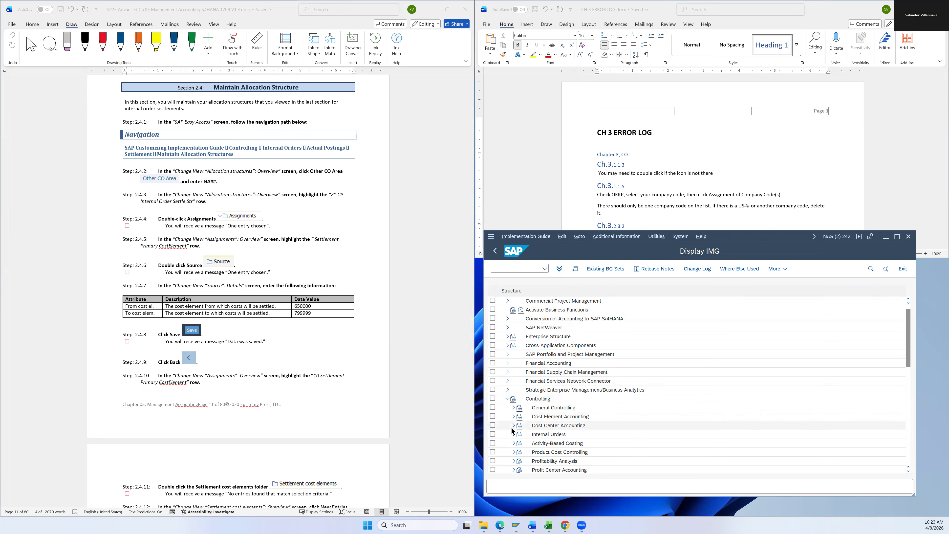
pyautogui.click(514, 435)
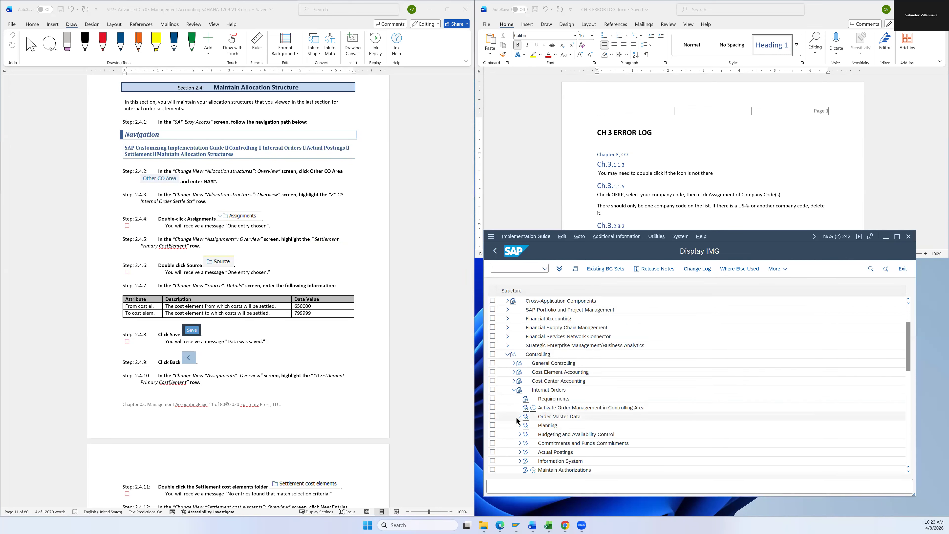
pyautogui.click(520, 452)
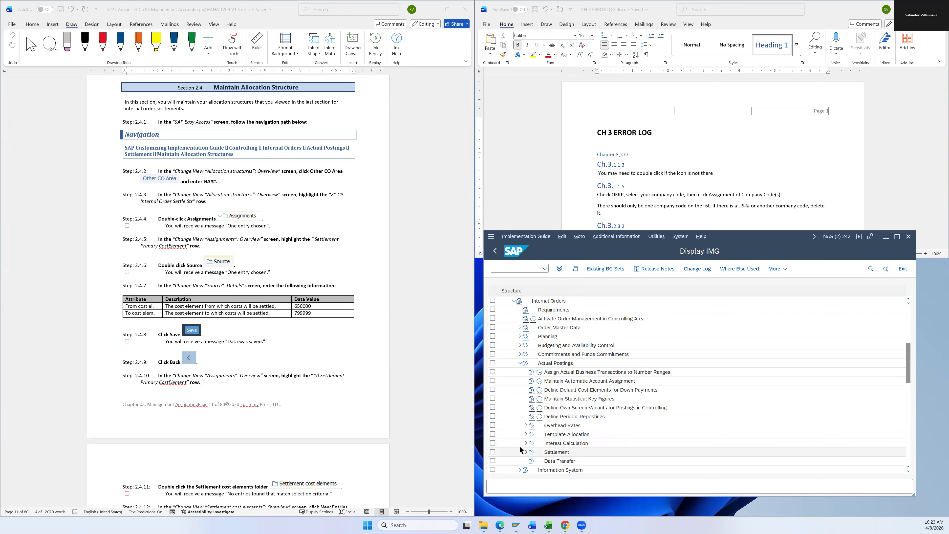
pyautogui.click(525, 453)
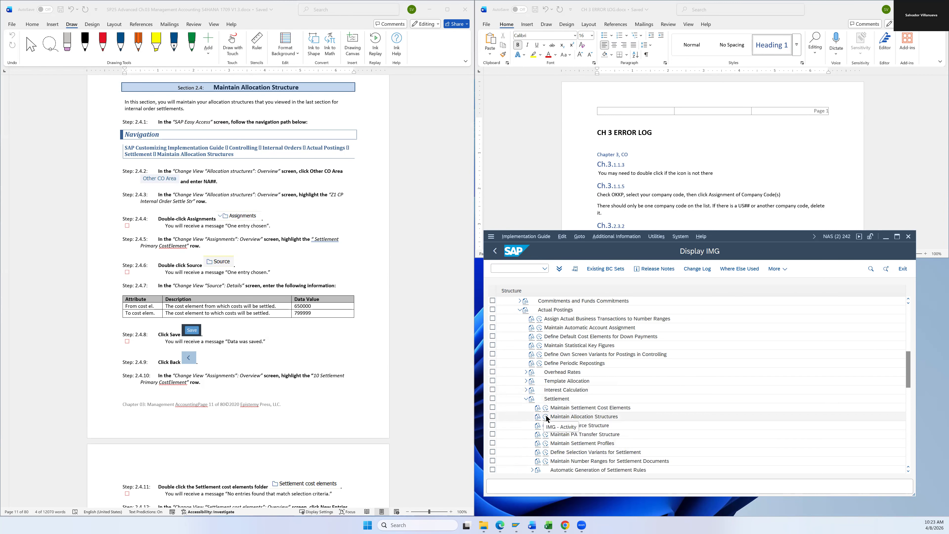
pyautogui.click(557, 420)
pyautogui.click(546, 419)
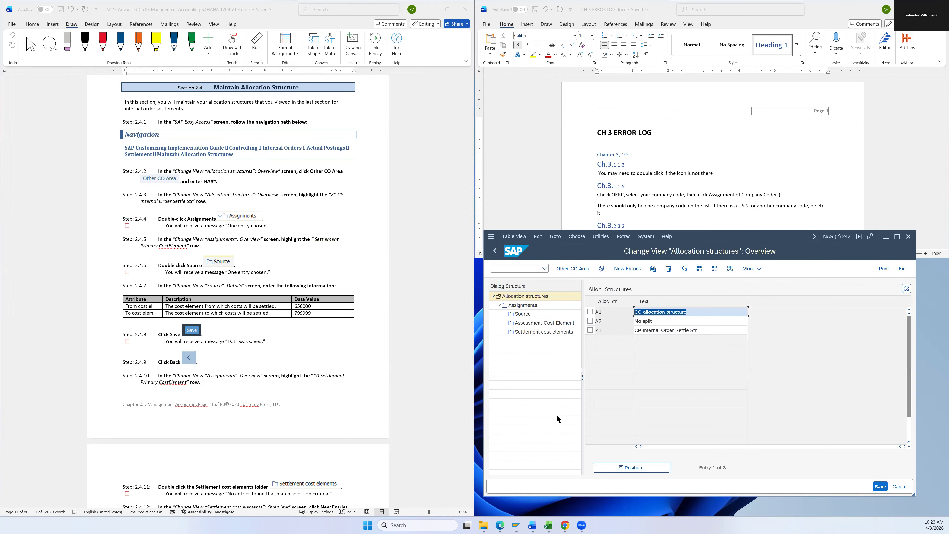
# Step: Set the controlling area for the allocation structures to NA26
pyautogui.scroll(-3, 201, 203)
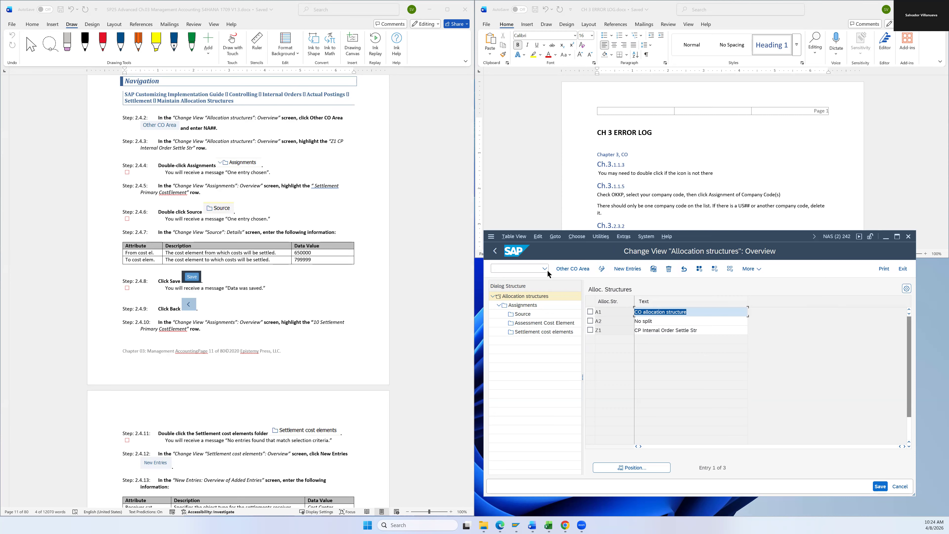
pyautogui.click(565, 270)
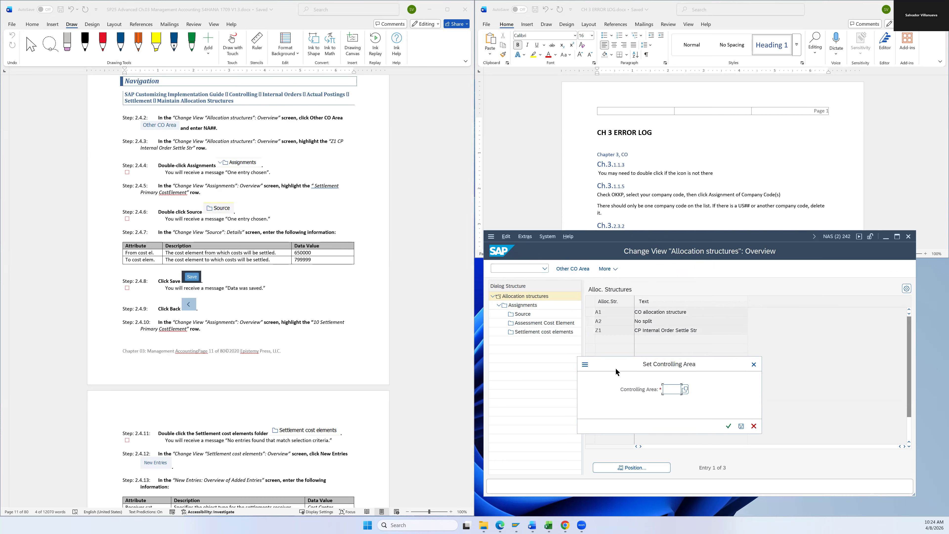
pyautogui.write('NA26')
pyautogui.click(729, 426)
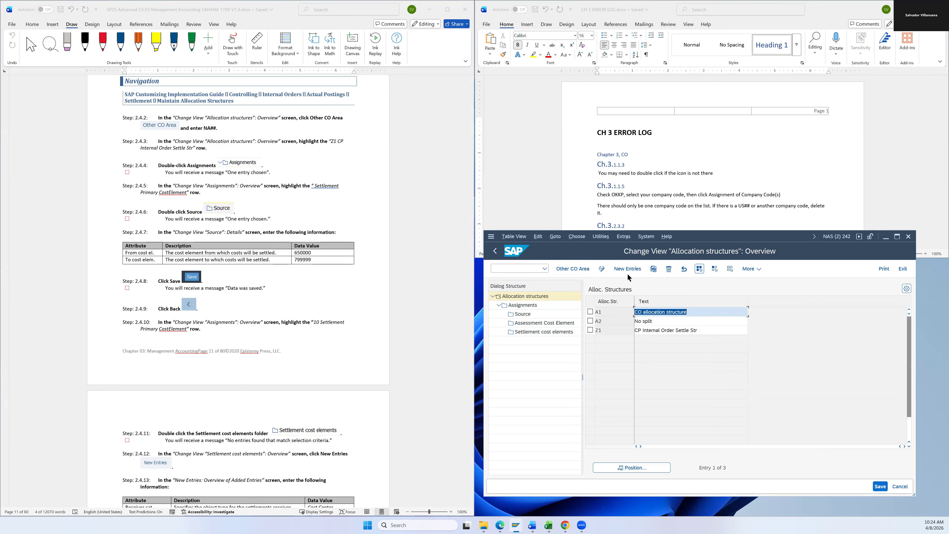
# Step: Open the Source details of assignment 10, Settlement Primary CostElement, in allocation structure Z1
pyautogui.click(590, 330)
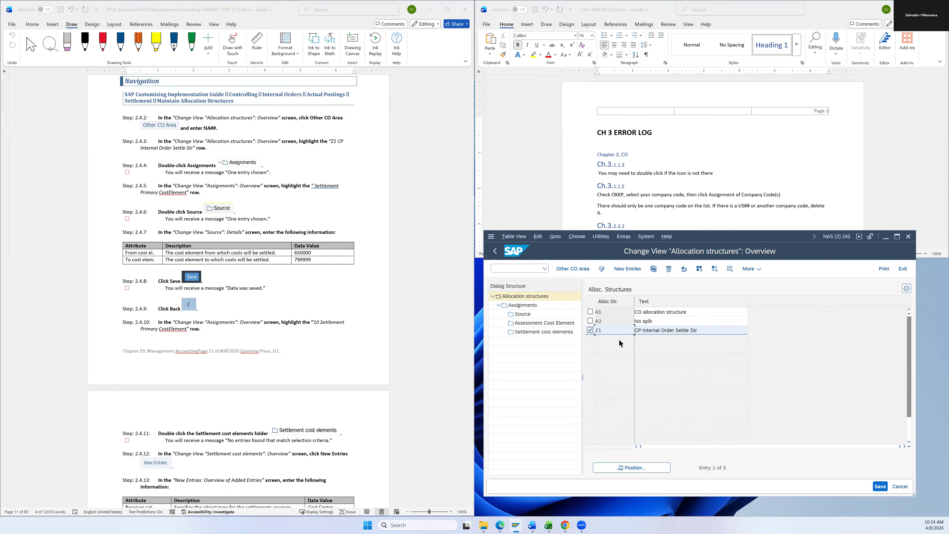
pyautogui.scroll(-3, 392, 227)
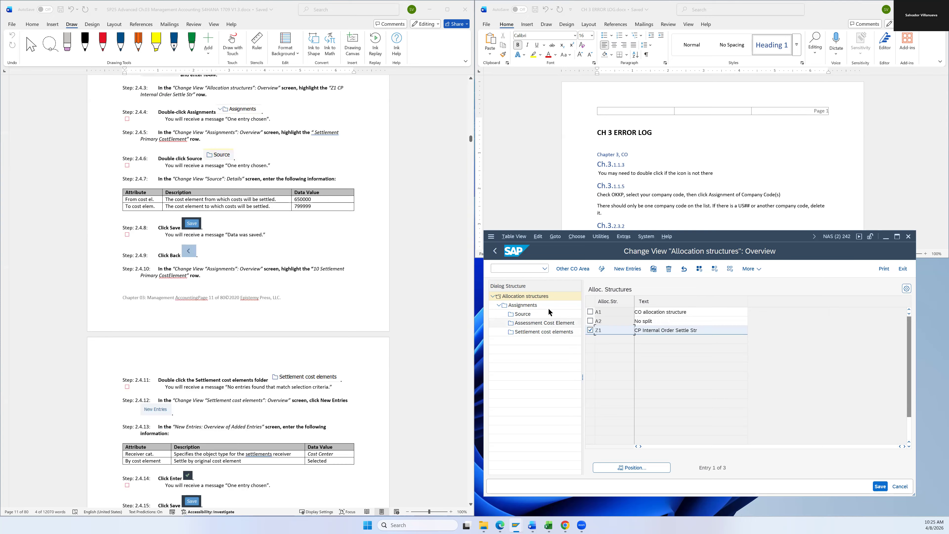
pyautogui.doubleClick(529, 305)
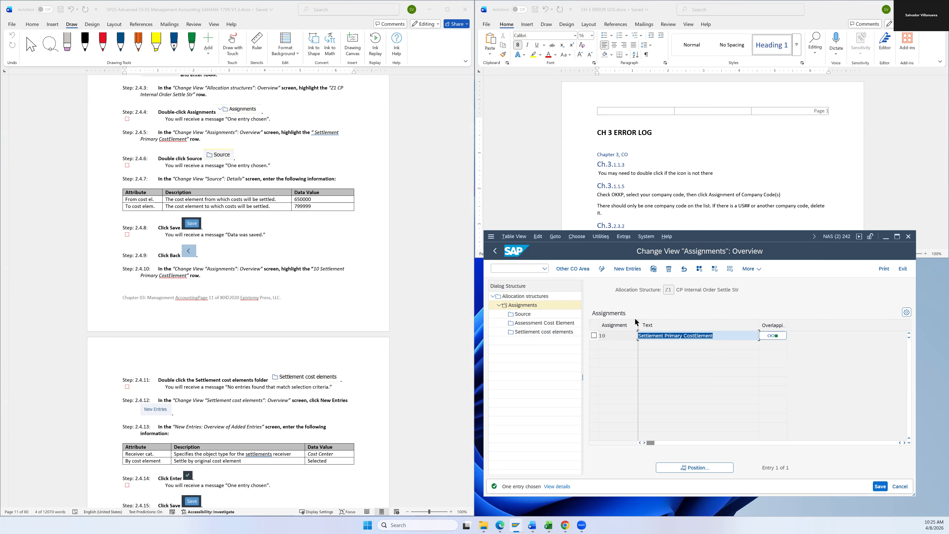
pyautogui.click(594, 336)
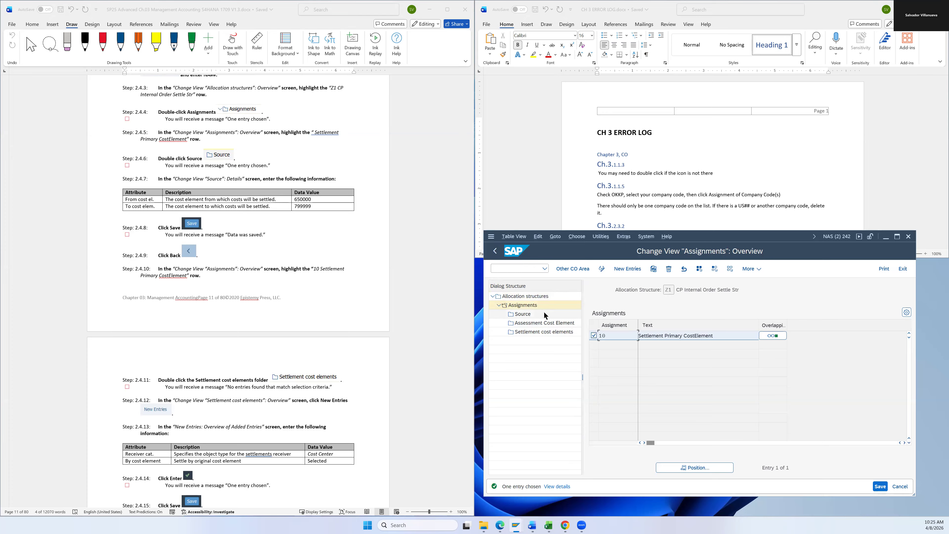
pyautogui.doubleClick(530, 315)
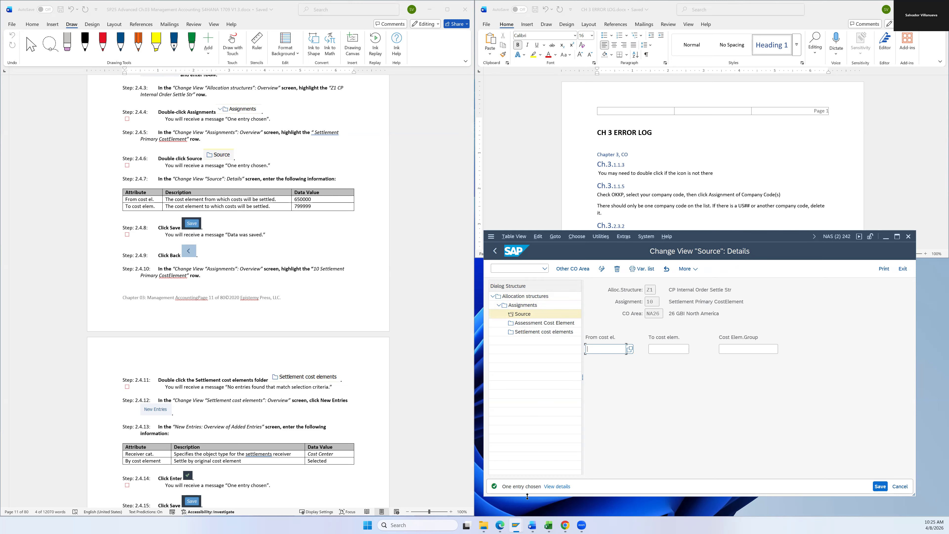
# Step: Set the source cost element range of assignment 10 from 650000 to 799999 and save the entry
pyautogui.scroll(-3, 337, 202)
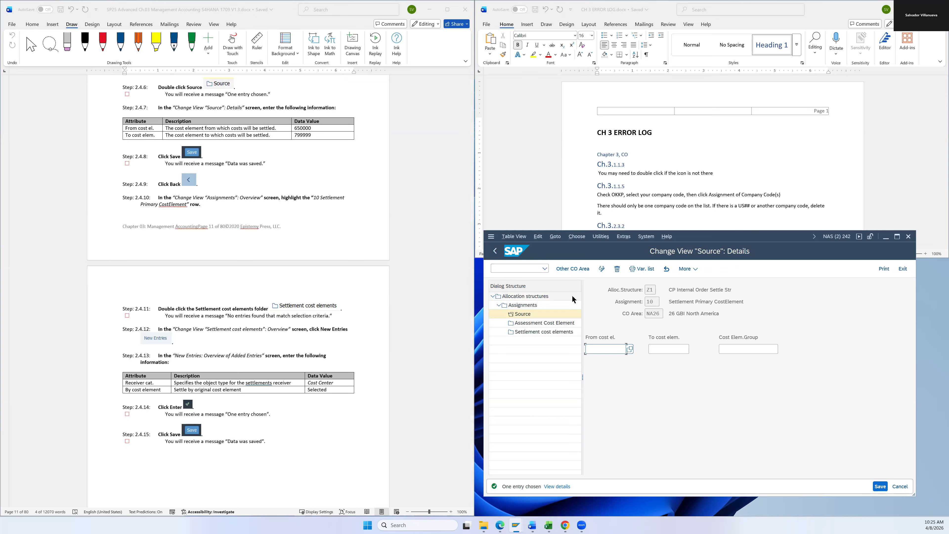
pyautogui.click(300, 130)
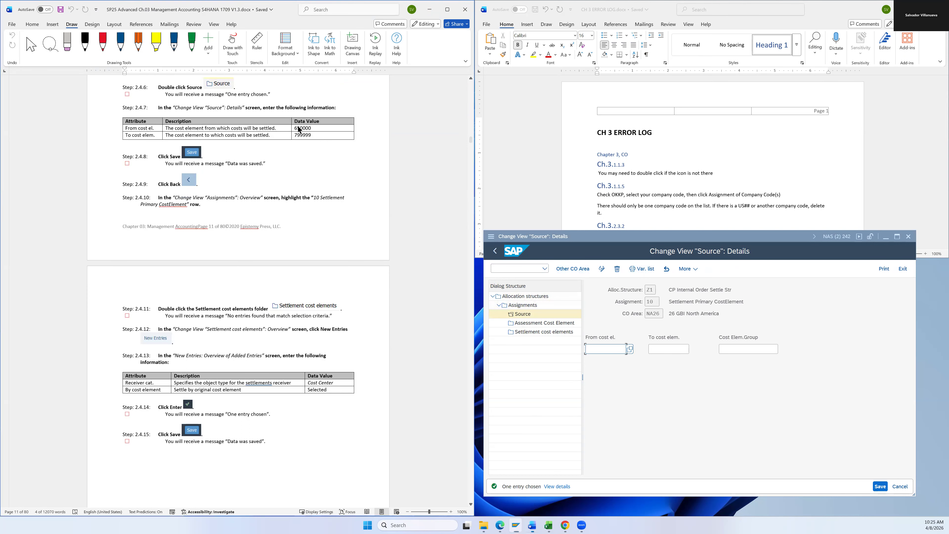
pyautogui.doubleClick(299, 130)
pyautogui.hotkey('ctrl', 'c')
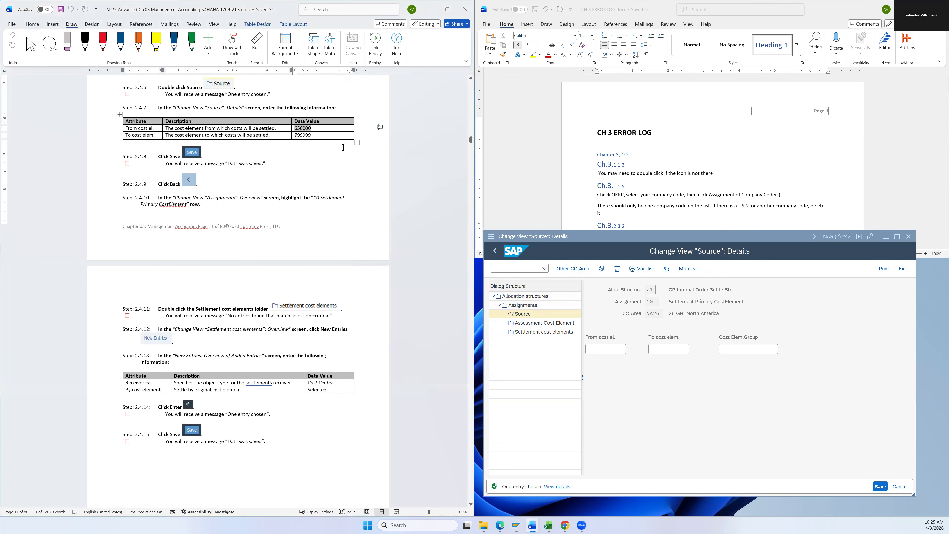
pyautogui.click(605, 349)
pyautogui.hotkey('ctrl', 'v')
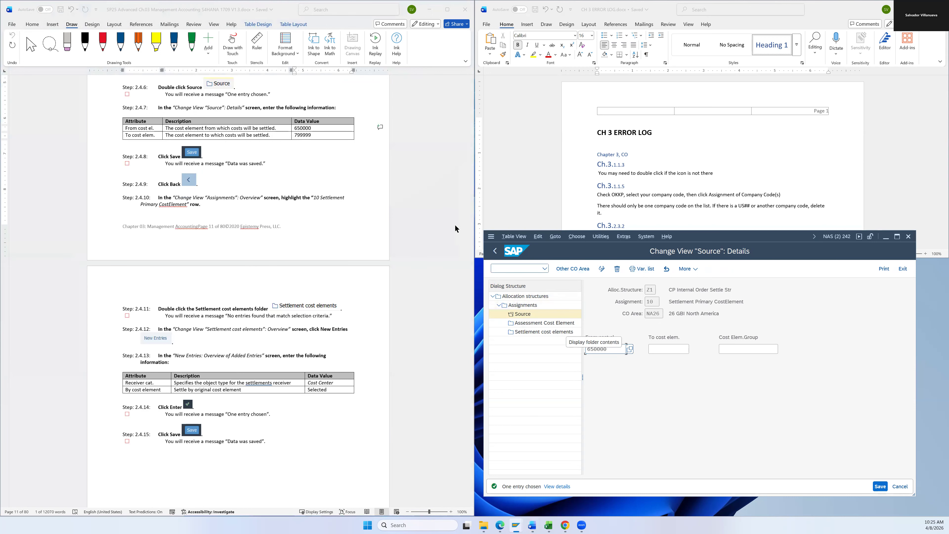
pyautogui.click(300, 136)
pyautogui.doubleClick(301, 135)
pyautogui.hotkey('ctrl', 'c')
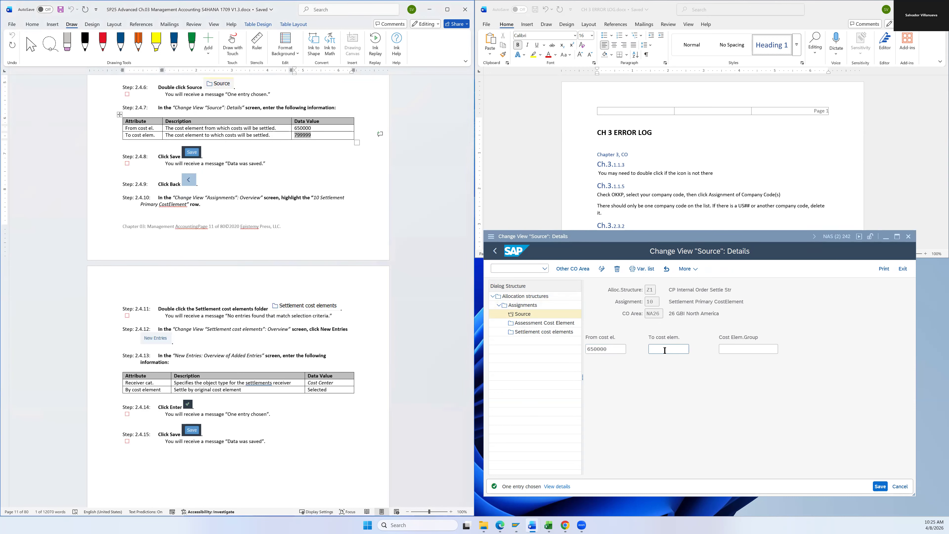
pyautogui.click(667, 350)
pyautogui.hotkey('ctrl', 'v')
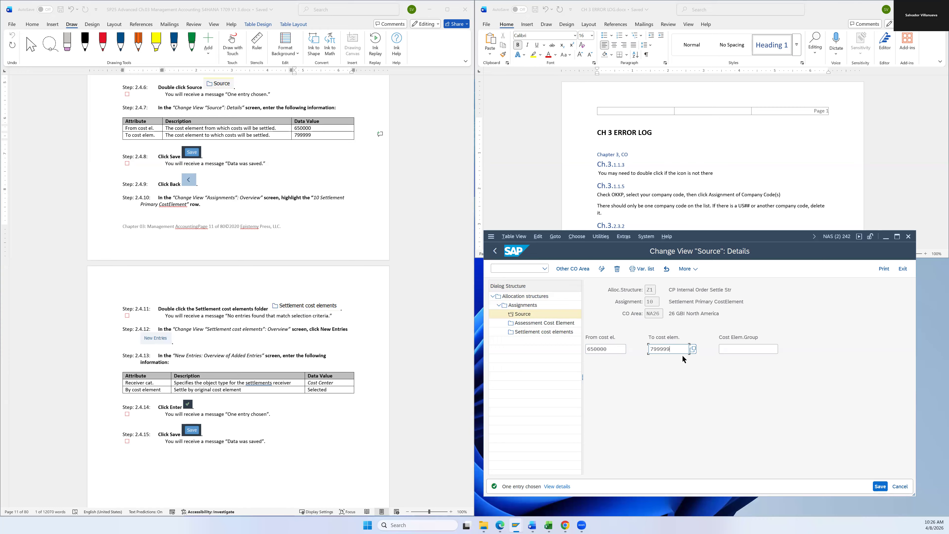
pyautogui.click(880, 487)
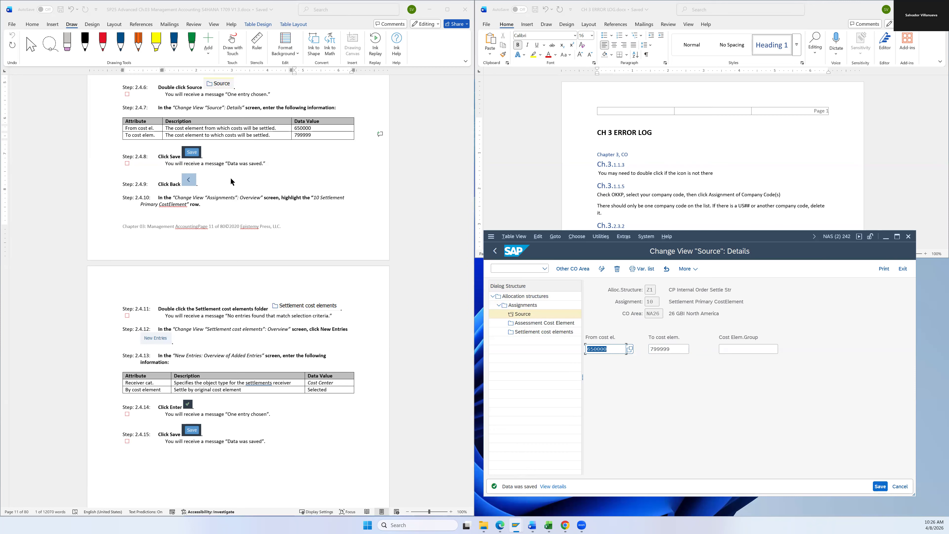
# Step: Return to the assignments overview and open the settlement cost elements of assignment 10, Settlement Primary CostElement
pyautogui.click(496, 255)
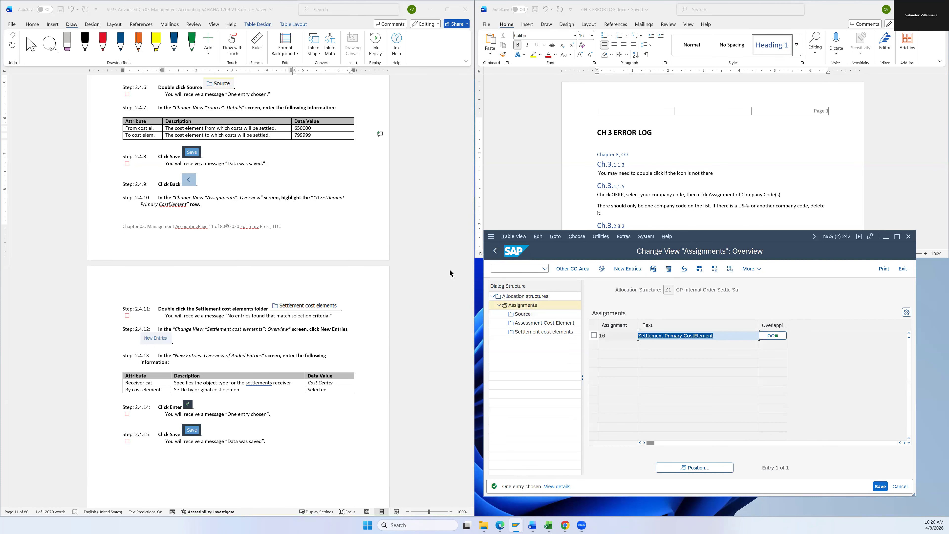
pyautogui.scroll(-3, 366, 234)
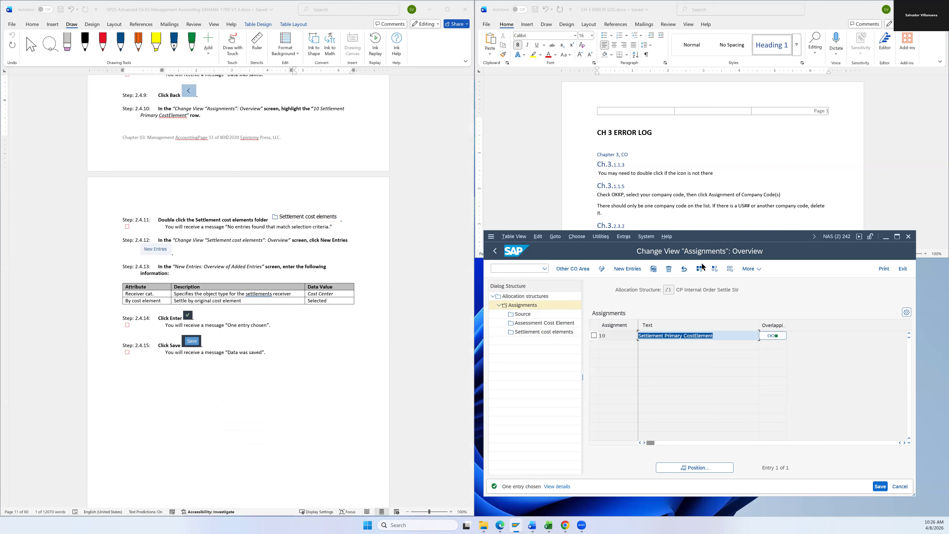
pyautogui.click(594, 336)
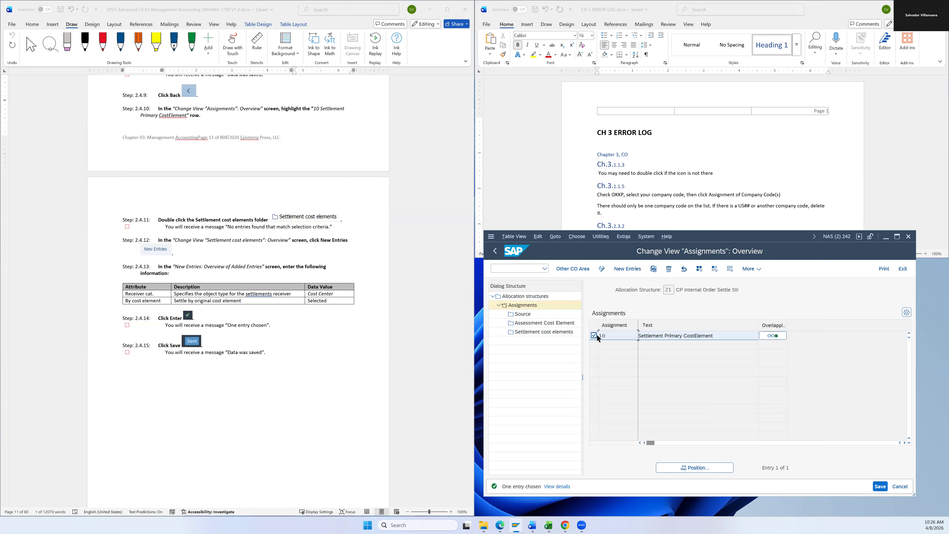
pyautogui.scroll(-2, 356, 281)
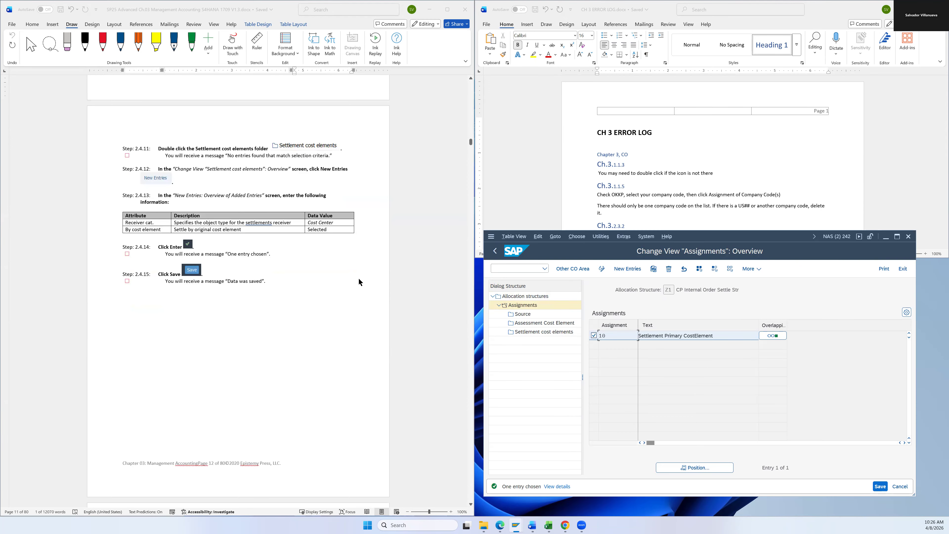
pyautogui.doubleClick(547, 333)
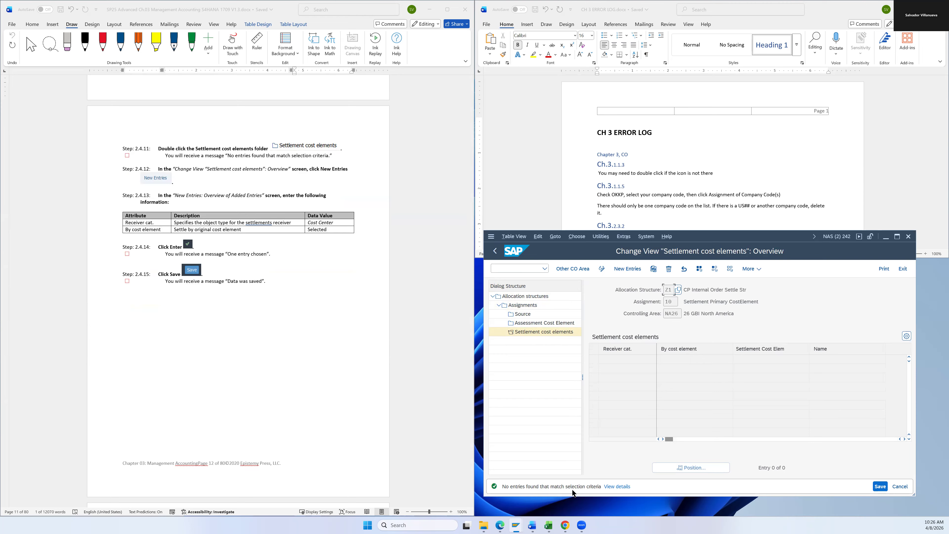
# Step: Create a new settlement cost element entry with receiver category CTR, Cost center
pyautogui.scroll(-1, 346, 223)
pyautogui.scroll(-1, 347, 222)
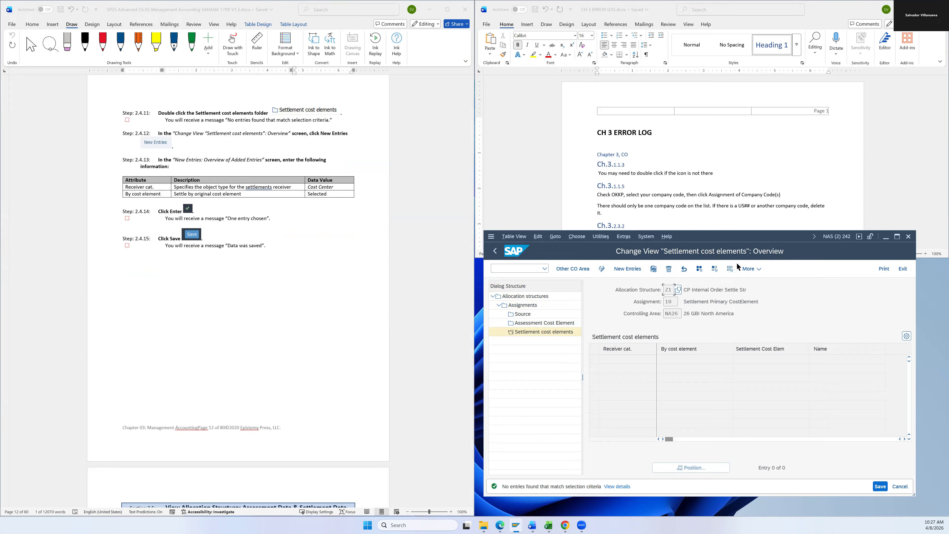
pyautogui.click(625, 269)
pyautogui.scroll(-3, 355, 221)
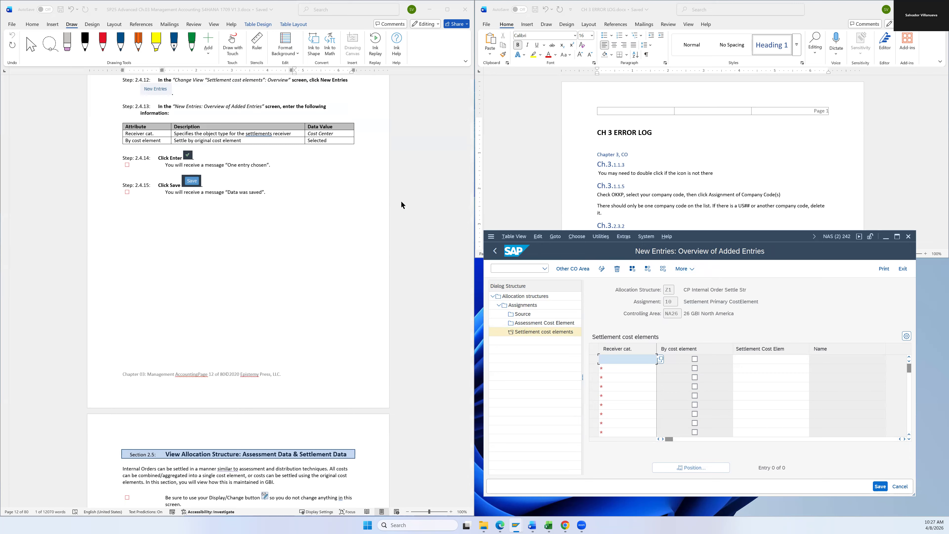
pyautogui.click(661, 359)
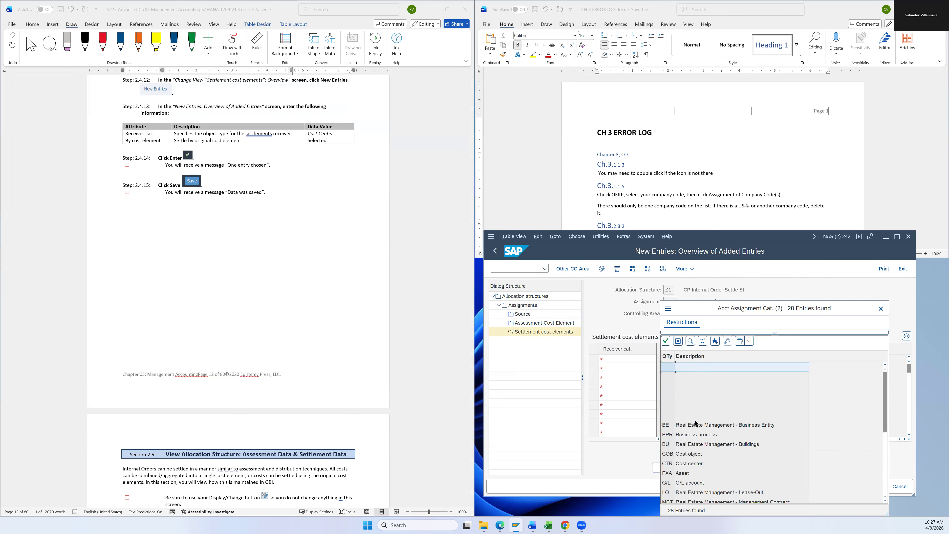
pyautogui.click(683, 469)
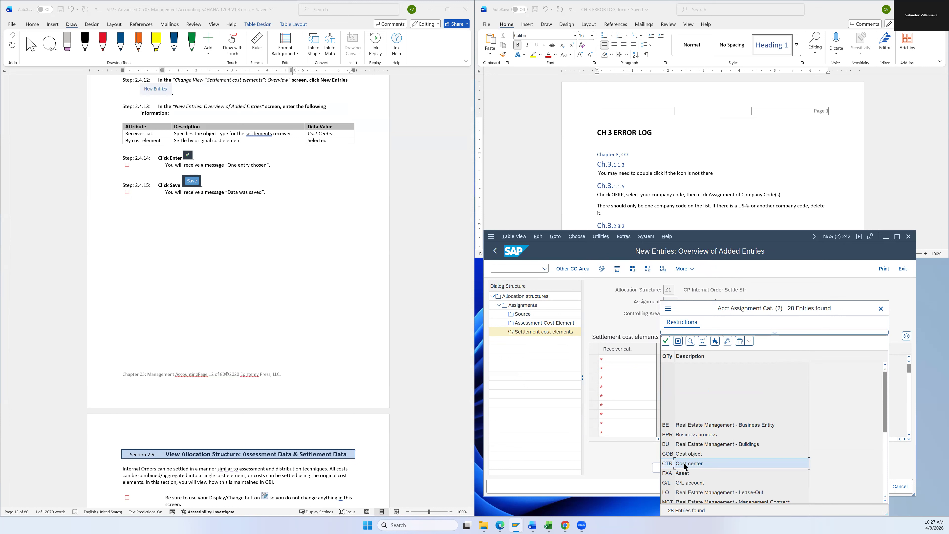
pyautogui.doubleClick(685, 464)
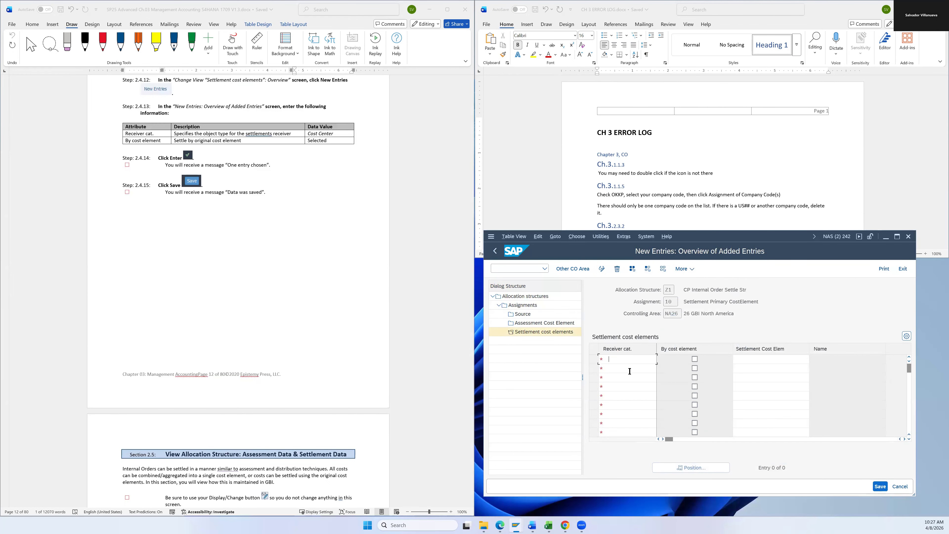
pyautogui.doubleClick(616, 361)
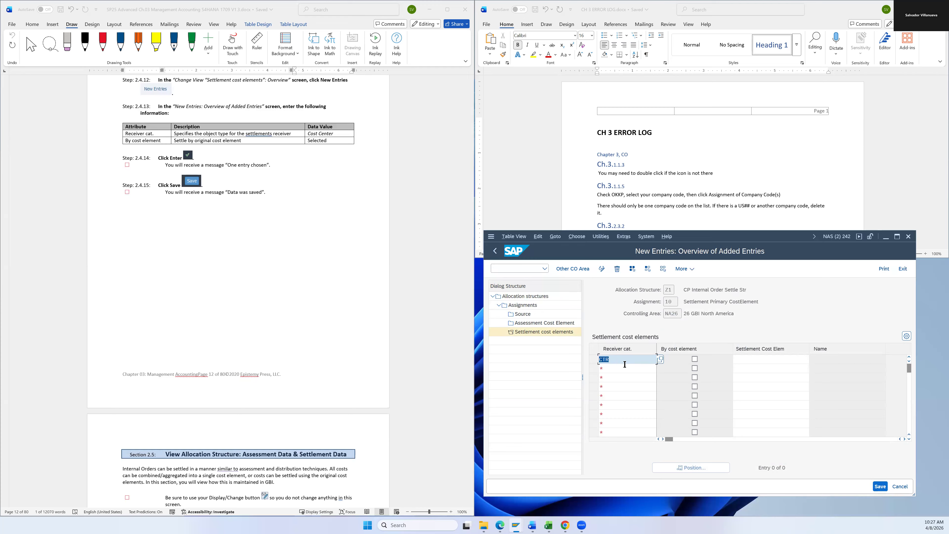
# Step: Enable settlement by cost element for the CTR receiver category and save the entry
pyautogui.click(695, 360)
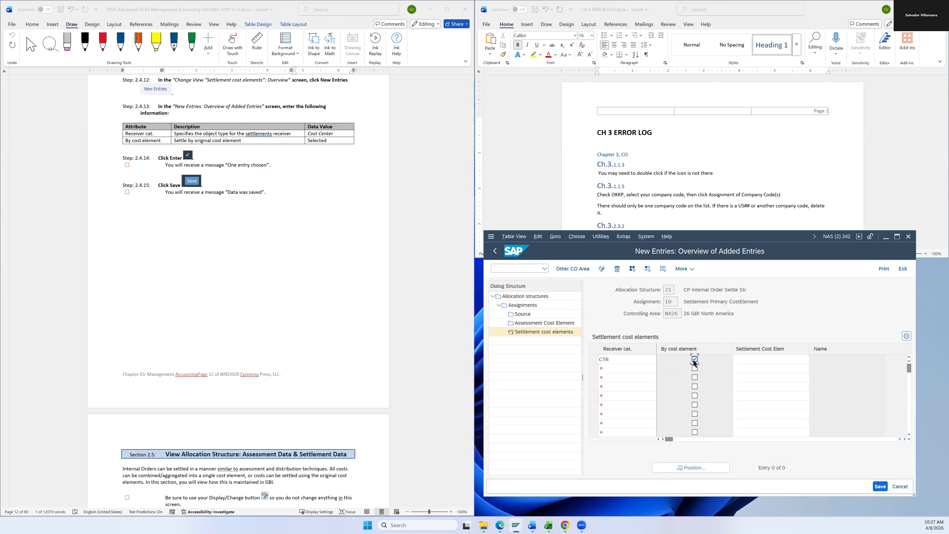
pyautogui.click(646, 359)
pyautogui.press('Return')
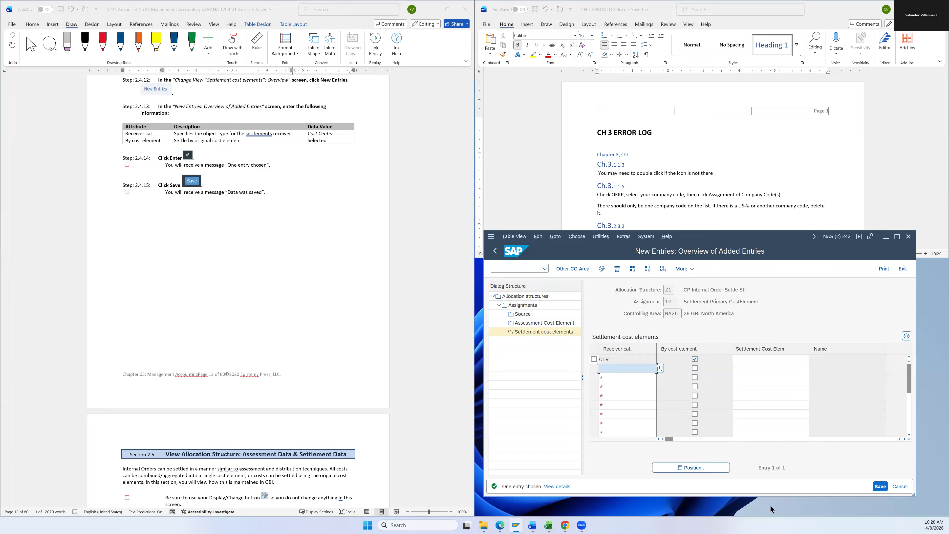
pyautogui.click(881, 486)
# Step: Open a new SAP GUI window for section 2.5 and place it beside the exercise document
pyautogui.scroll(-3, 347, 347)
pyautogui.scroll(-8, 347, 347)
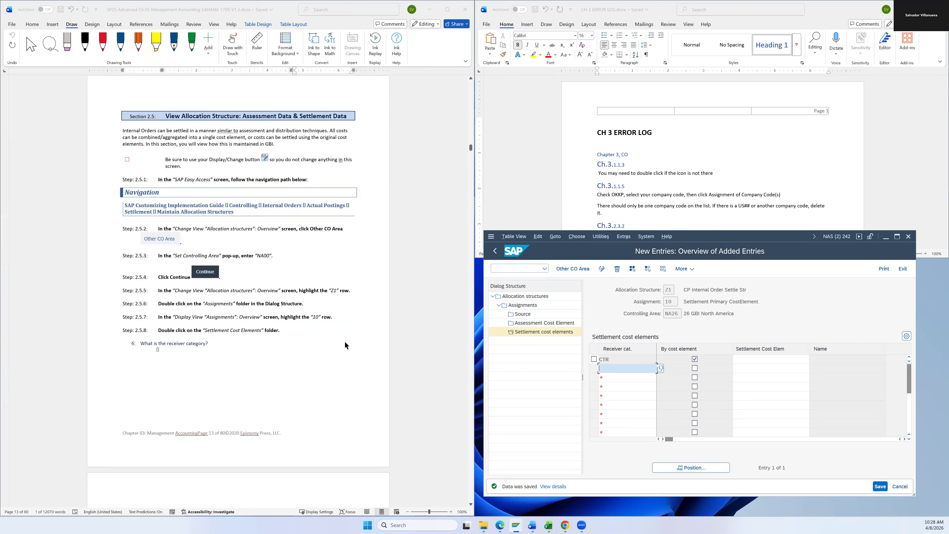
pyautogui.click(492, 236)
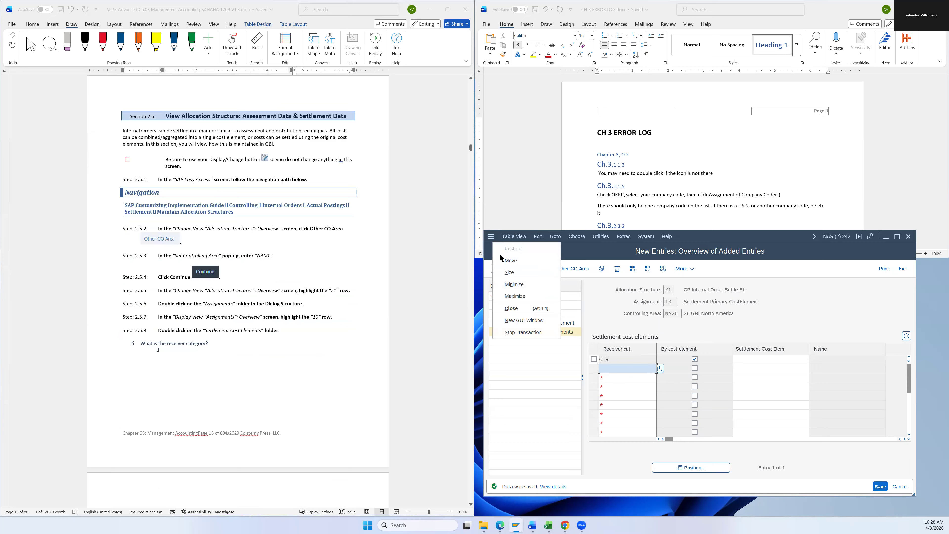
pyautogui.click(512, 323)
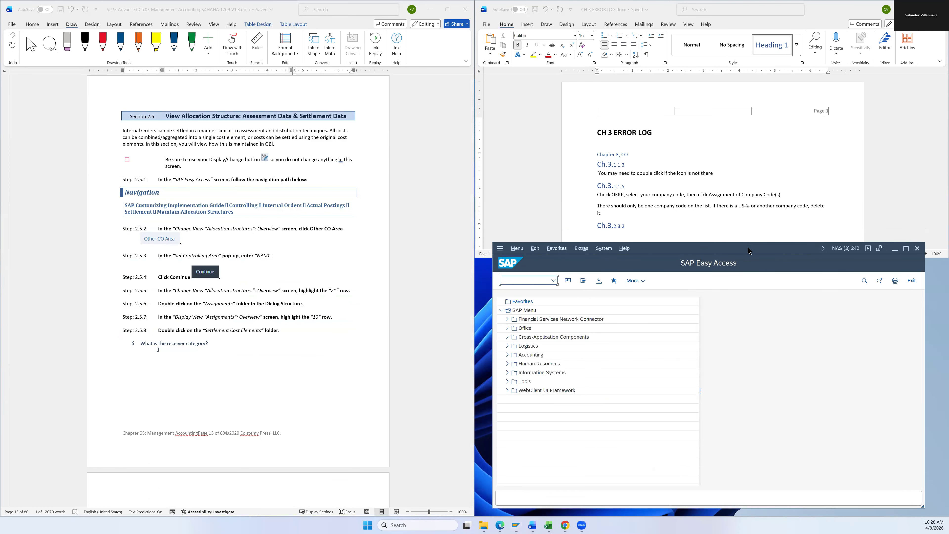
pyautogui.moveTo(745, 251); pyautogui.dragTo(735, 254)
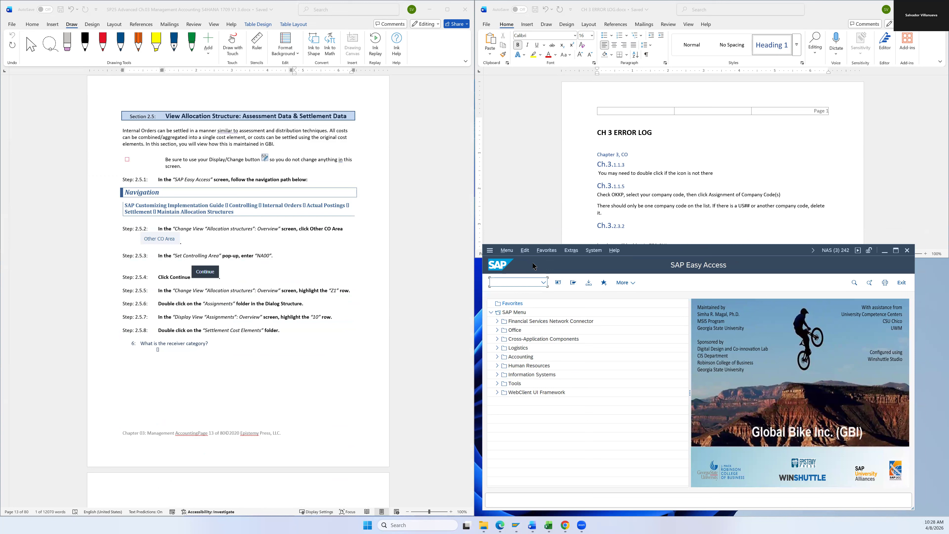
pyautogui.moveTo(712, 258); pyautogui.dragTo(708, 261)
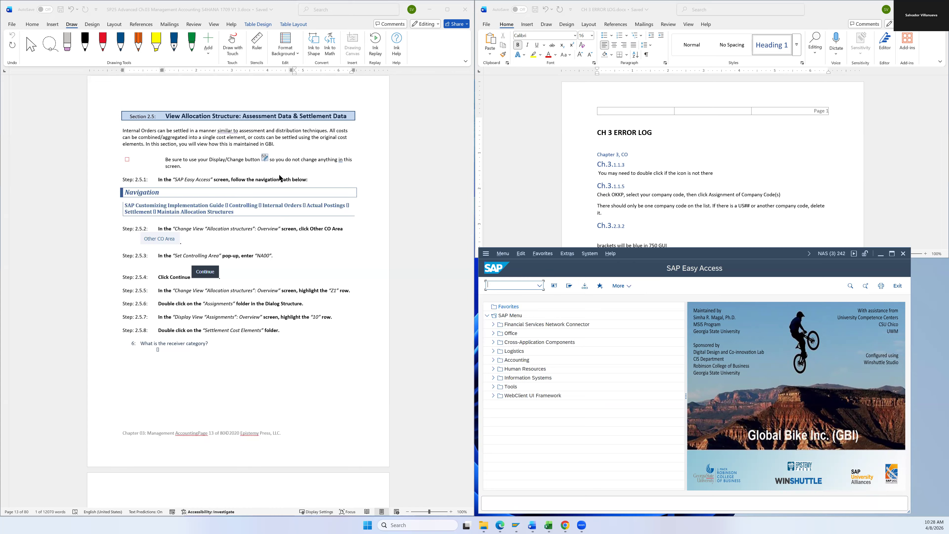
# Step: Run transaction spro in the new session and open the SAP Reference IMG
pyautogui.scroll(-3, 284, 189)
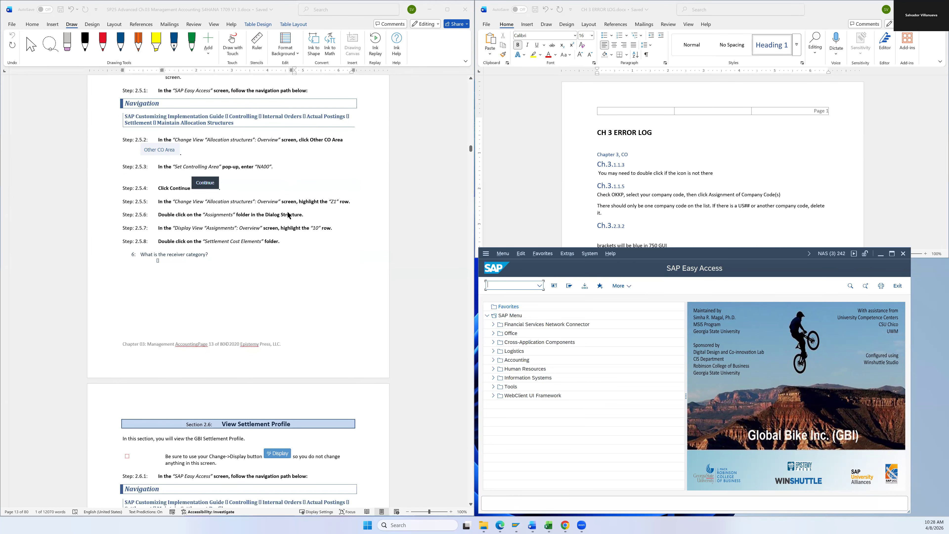
pyautogui.scroll(2, 291, 222)
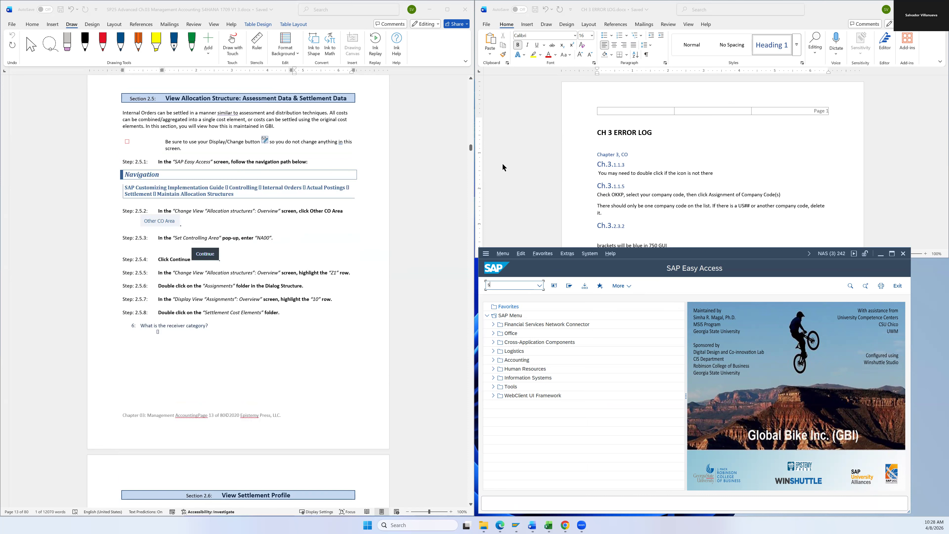
pyautogui.write('pro')
pyautogui.press('Return')
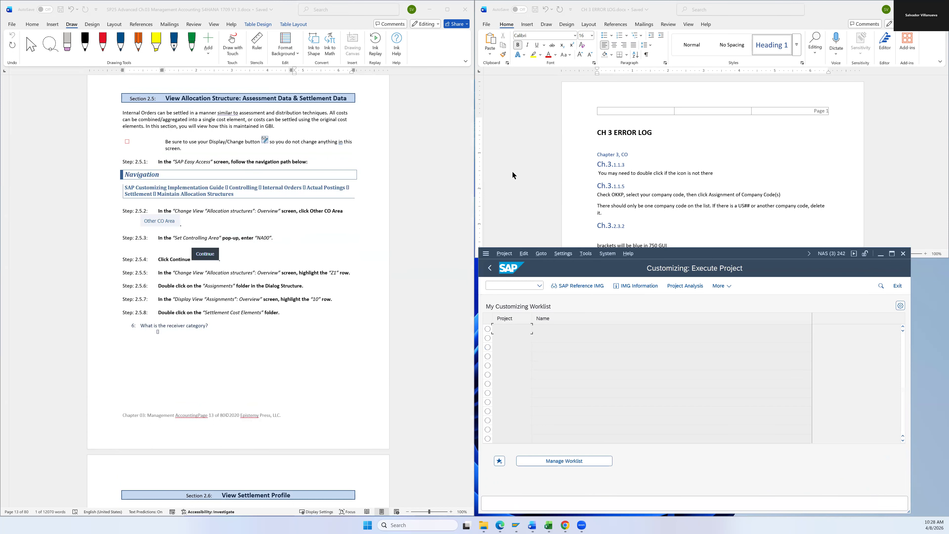
pyautogui.click(574, 288)
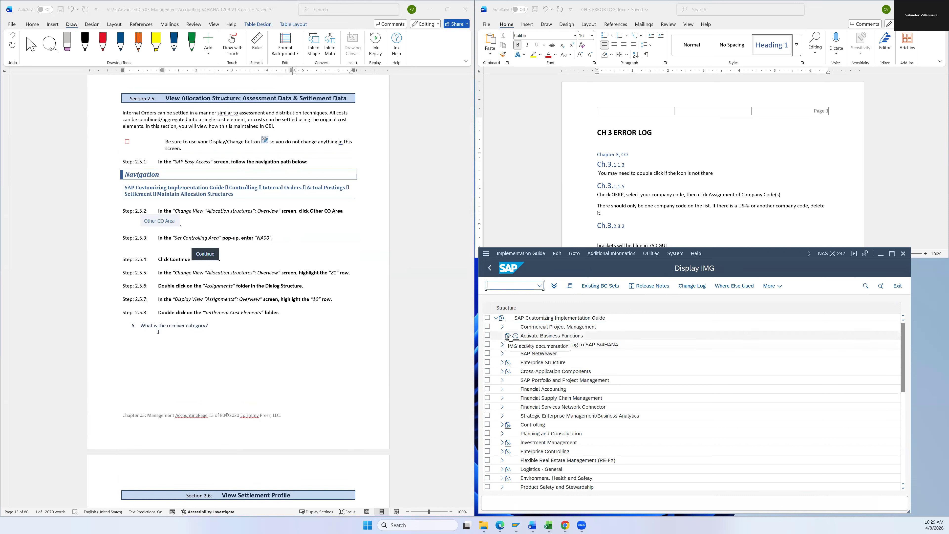
# Step: Execute Maintain Allocation Structures under Controlling, Internal Orders, Actual Postings, Settlement, and switch the allocation structures overview to display mode
pyautogui.click(502, 425)
pyautogui.click(508, 451)
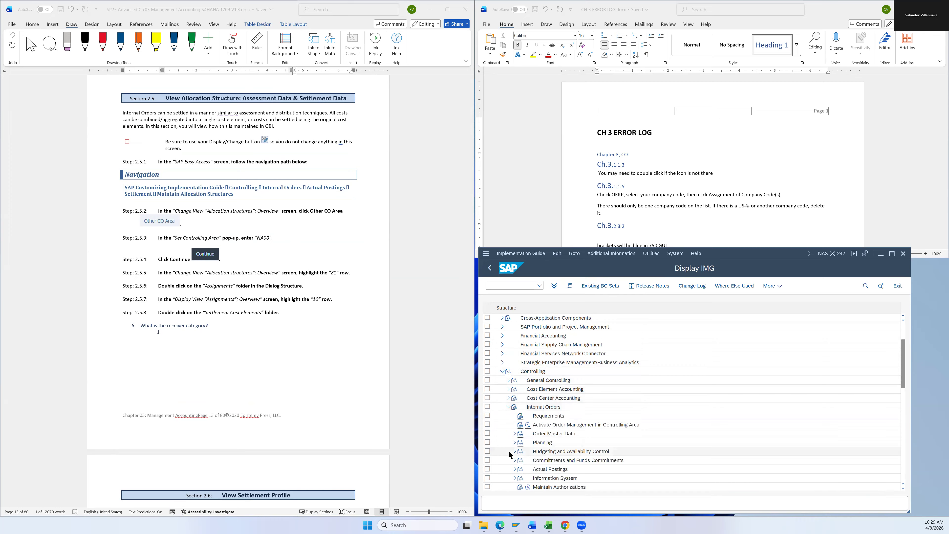
pyautogui.click(514, 469)
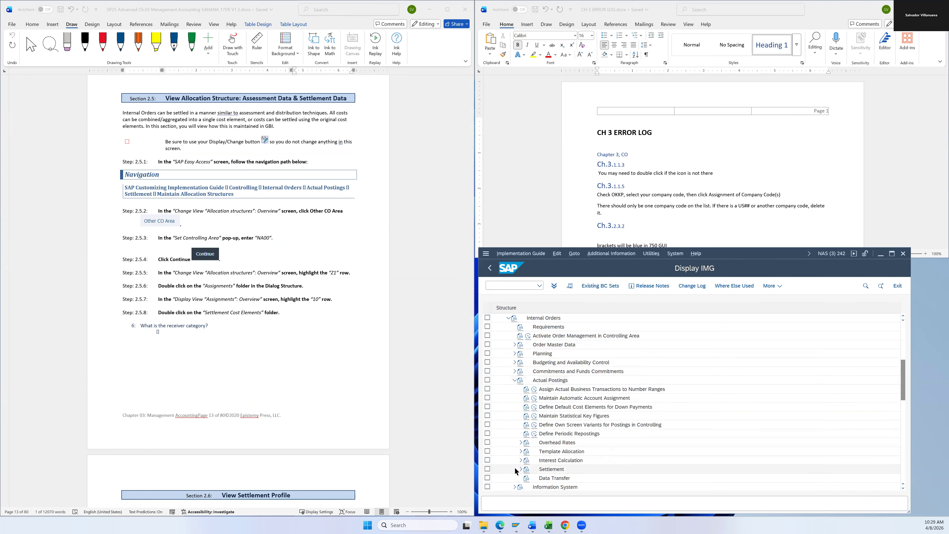
pyautogui.click(520, 470)
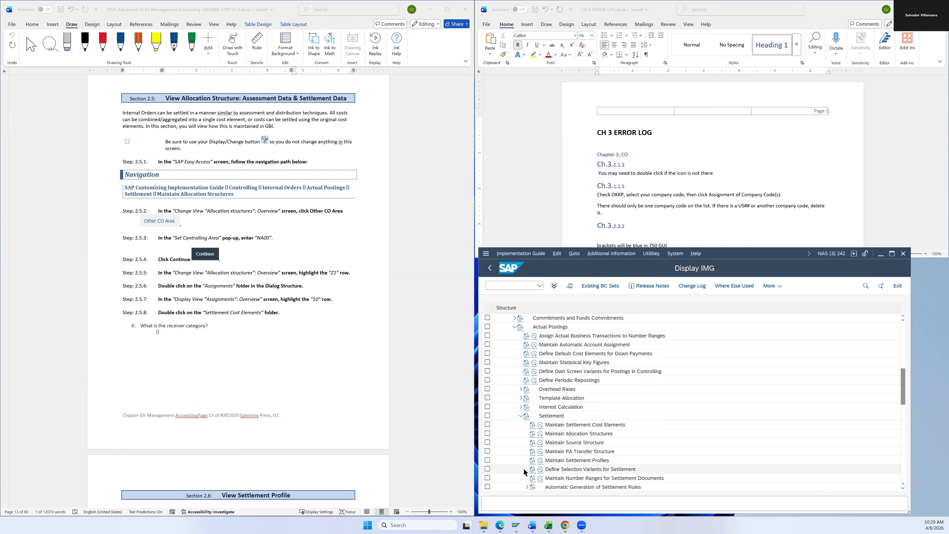
pyautogui.click(556, 437)
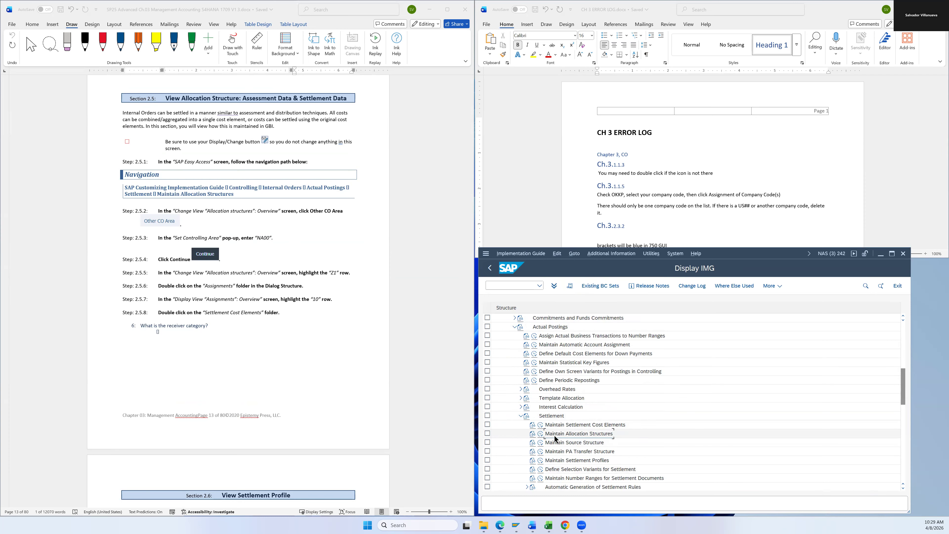
pyautogui.click(541, 436)
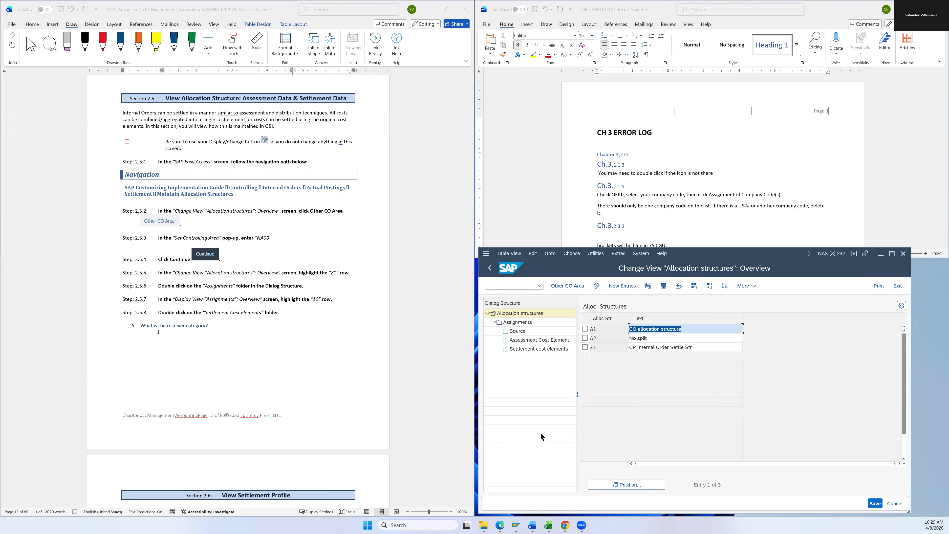
pyautogui.click(597, 287)
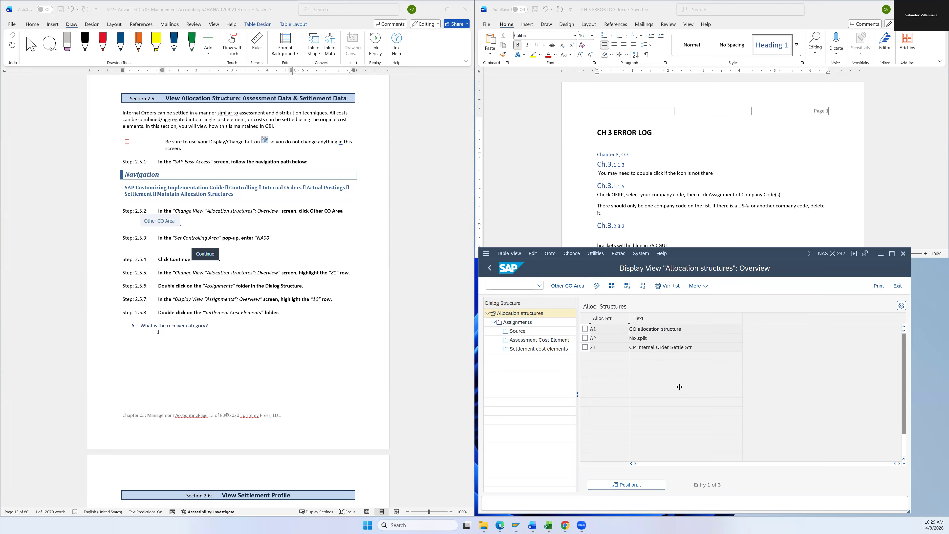
# Step: Switch the allocation structures overview to change mode and back to display mode
pyautogui.click(599, 288)
pyautogui.click(597, 286)
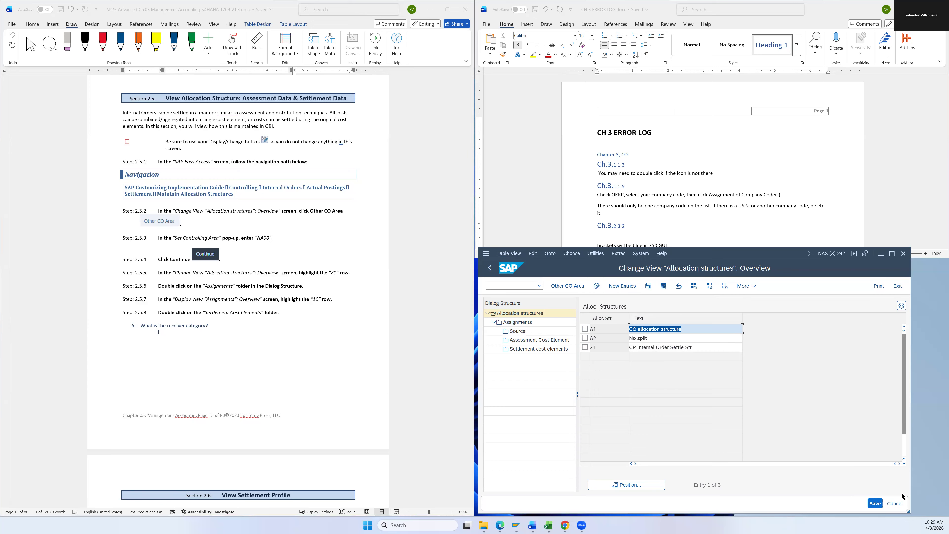
pyautogui.click(597, 286)
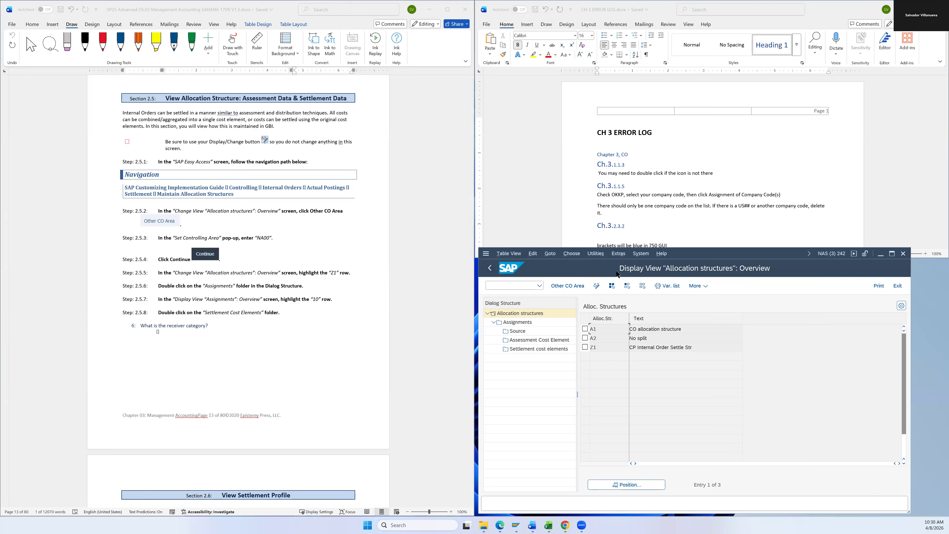
# Step: Set the controlling area to NA00 for the allocation structures overview
pyautogui.click(564, 288)
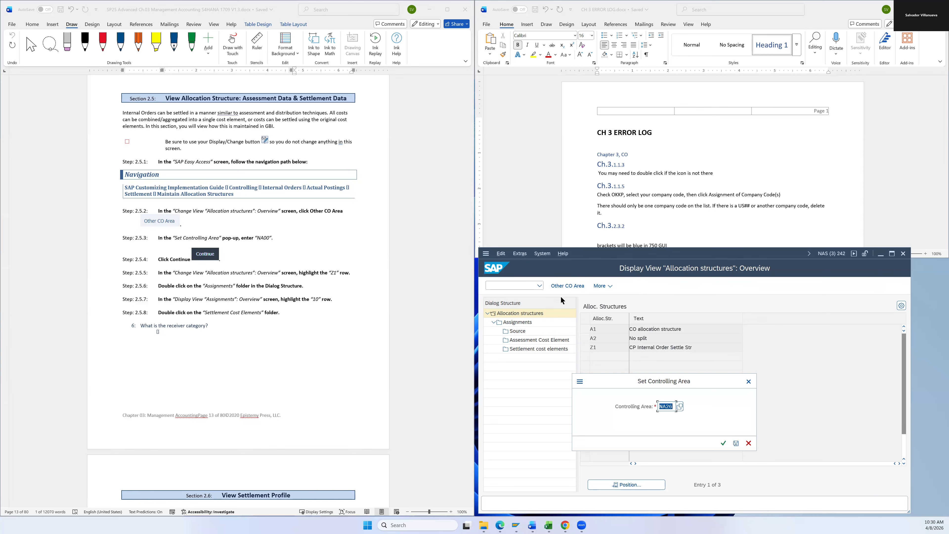
pyautogui.click(665, 402)
pyautogui.press('BackSpace')
pyautogui.write('00')
pyautogui.press('Return')
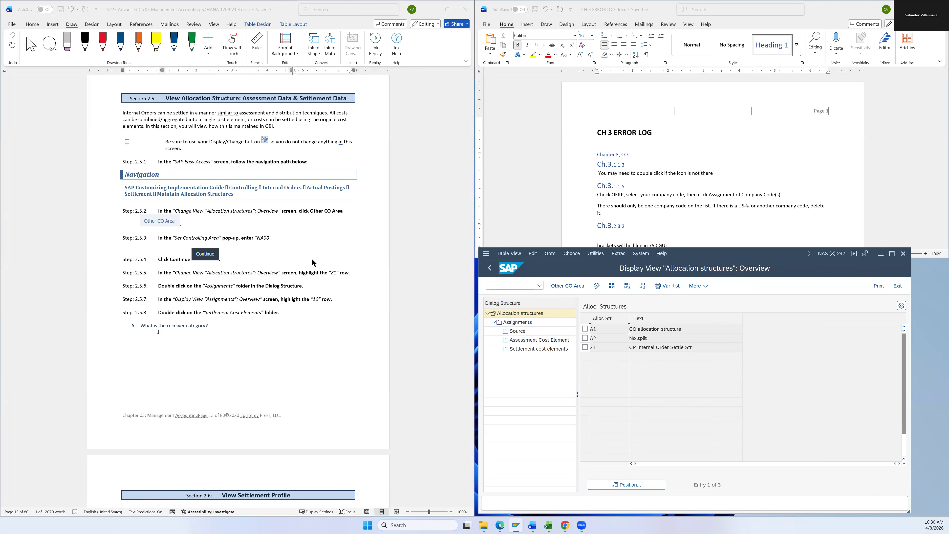
# Step: Select allocation structure Z1 and open its Assignments overview
pyautogui.scroll(-1, 231, 265)
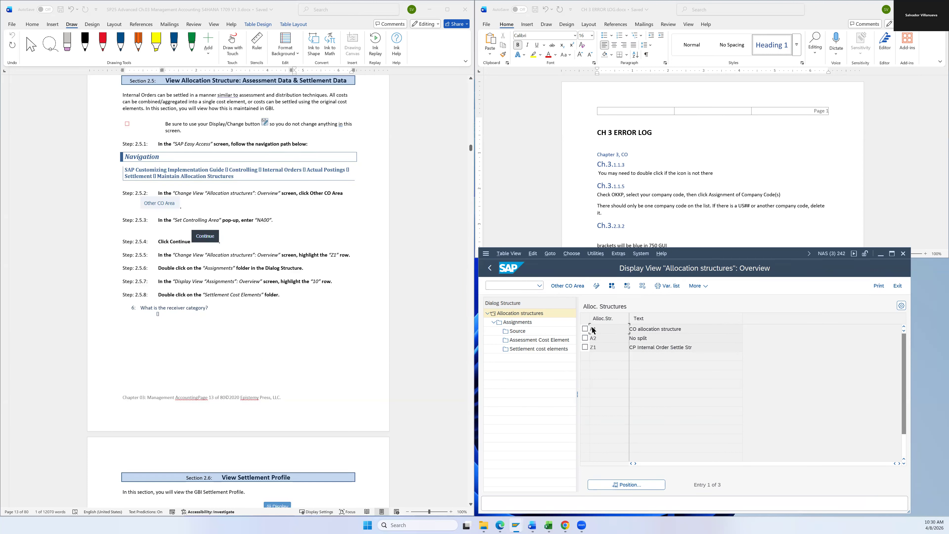
pyautogui.click(585, 348)
pyautogui.doubleClick(532, 324)
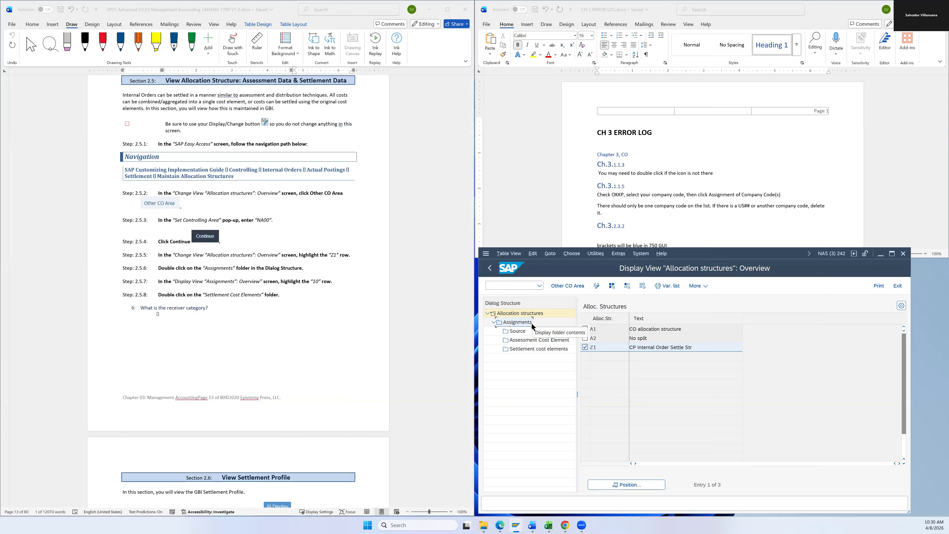
pyautogui.doubleClick(529, 323)
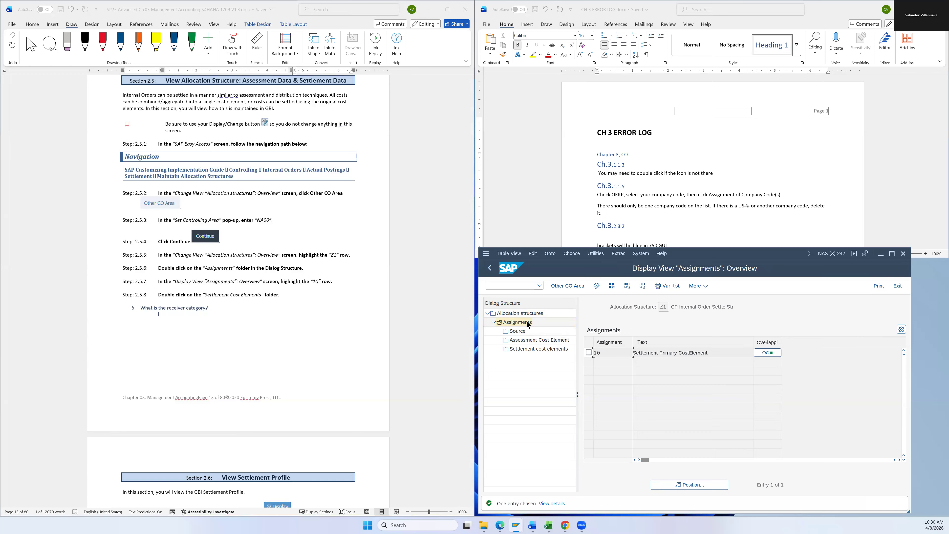
# Step: Open the settlement cost elements of assignment 10 and check the possible entries for its receiver category
pyautogui.click(588, 353)
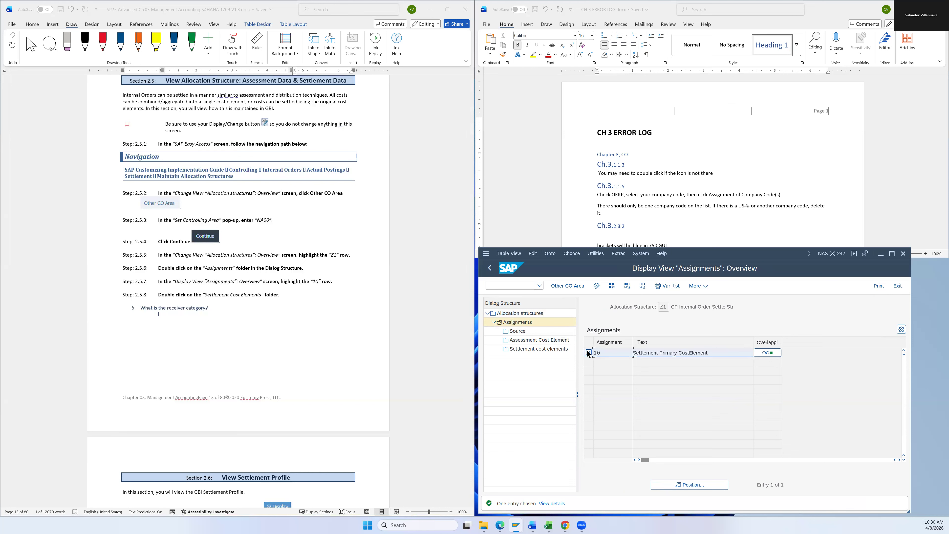
pyautogui.doubleClick(547, 350)
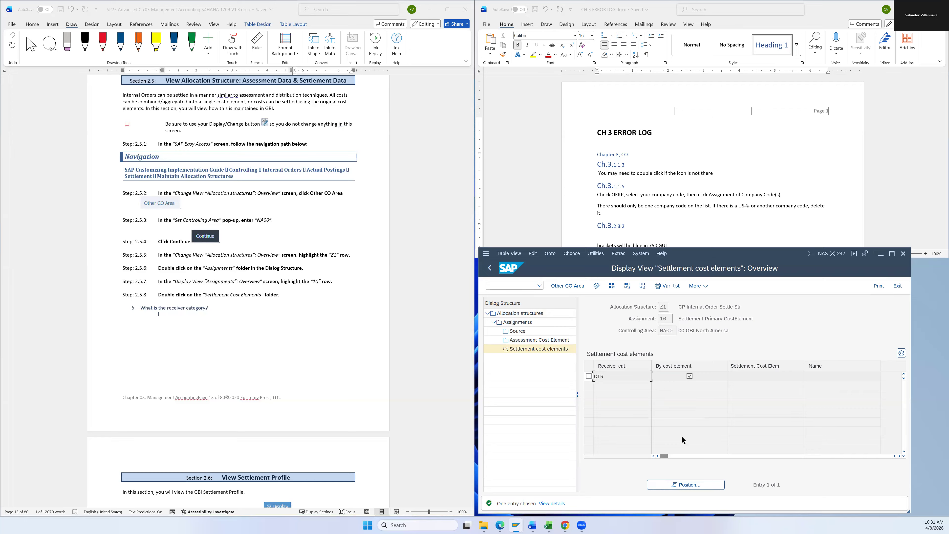
pyautogui.click(606, 379)
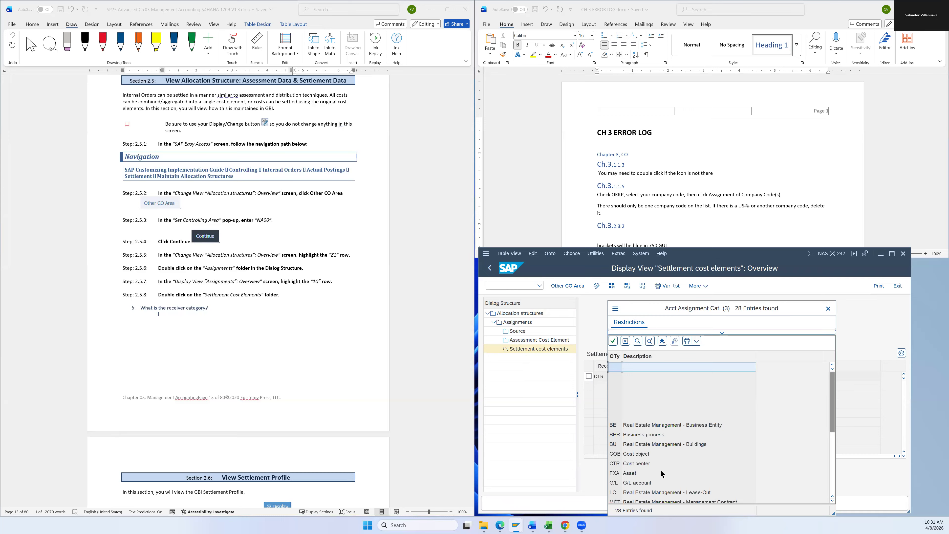
pyautogui.click(828, 309)
# Step: Go to section 2.6 of the exercise document and open a new SAP GUI window for it
pyautogui.scroll(-9, 296, 313)
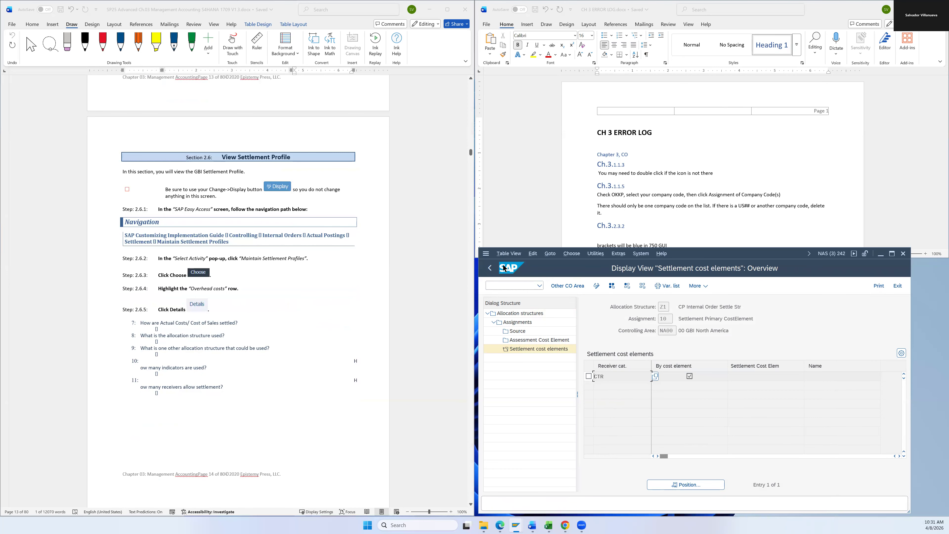
pyautogui.click(486, 253)
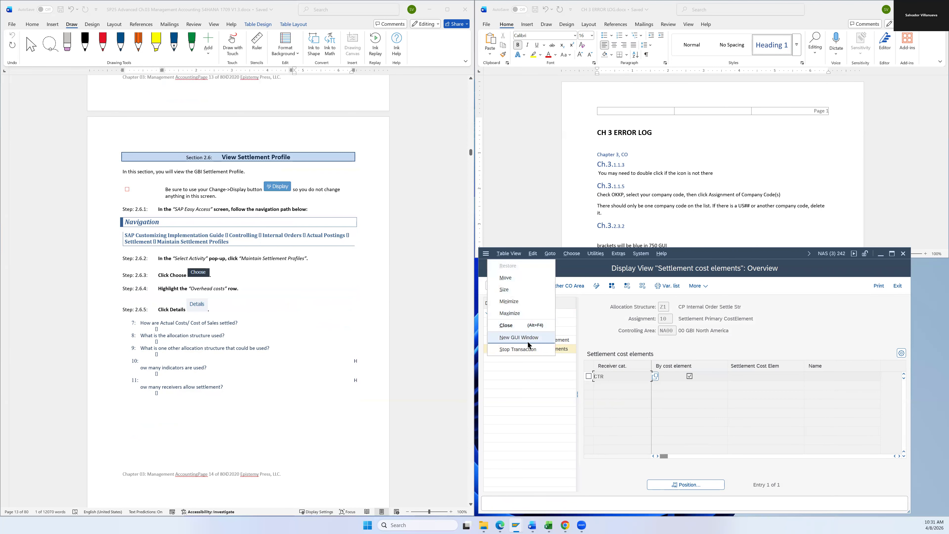
pyautogui.press('Escape')
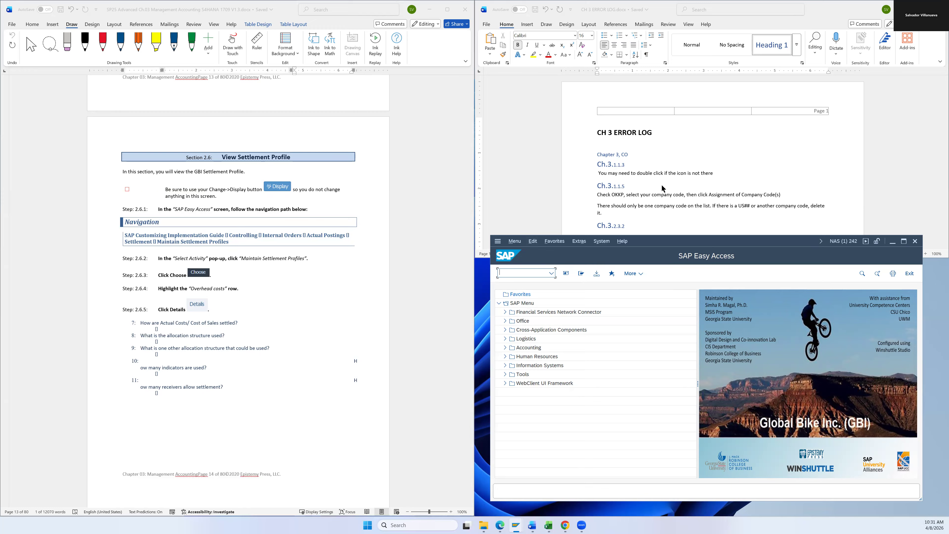
# Step: Examine the chapter 3 error log in Word for notes that apply to the upcoming exercise sections
pyautogui.scroll(-5, 658, 170)
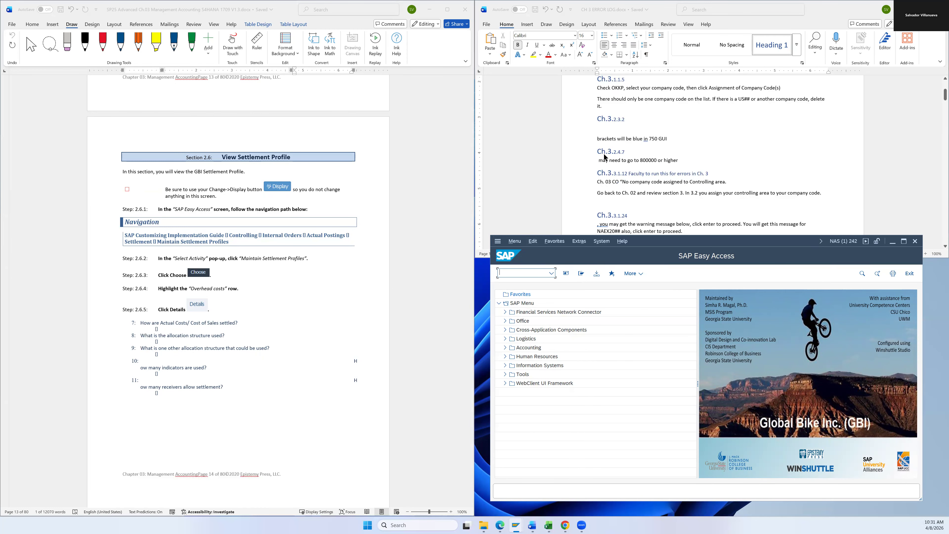
pyautogui.scroll(-1, 605, 157)
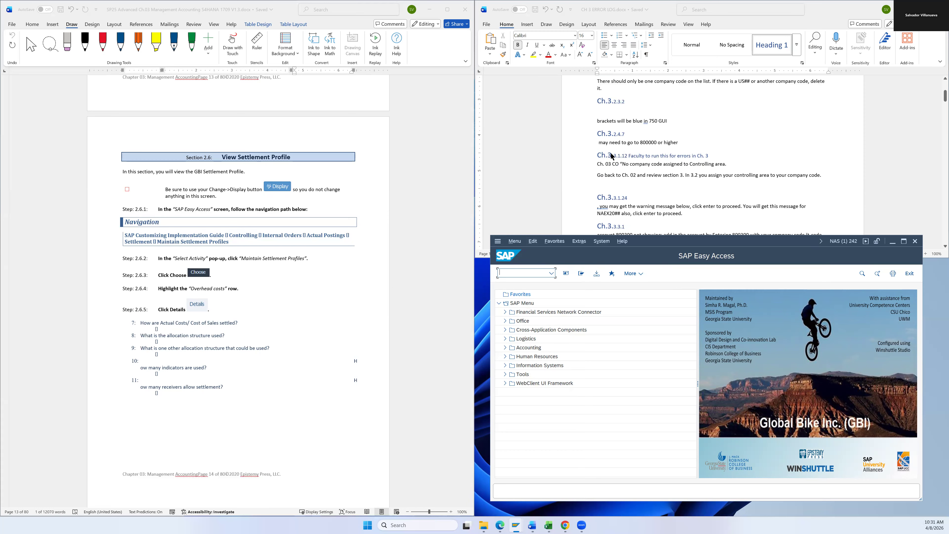
pyautogui.scroll(-1, 643, 150)
pyautogui.scroll(-2, 643, 145)
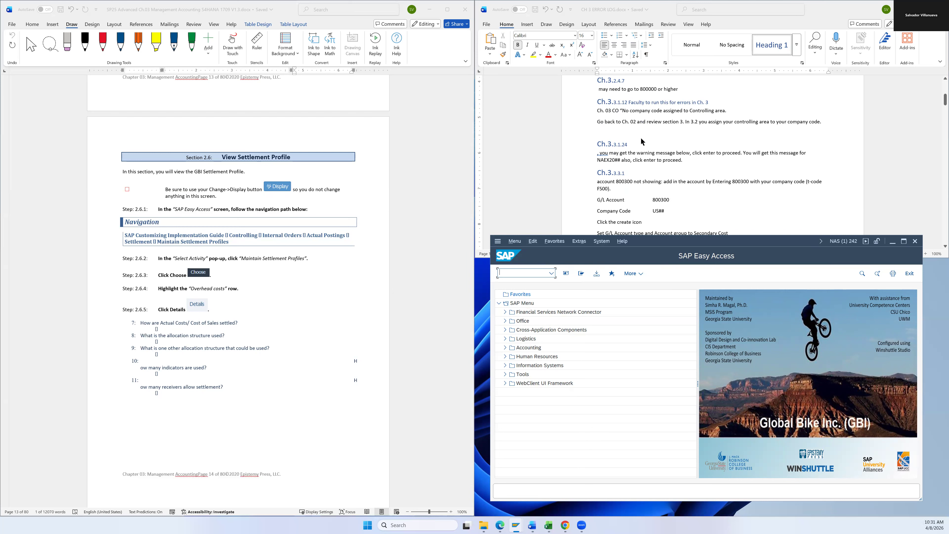
pyautogui.scroll(10, 620, 172)
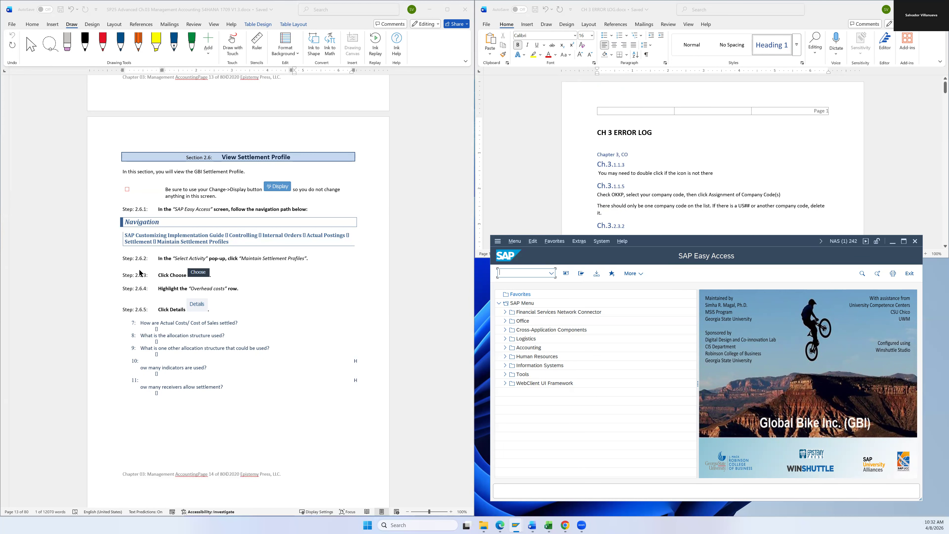
pyautogui.scroll(-2, 615, 183)
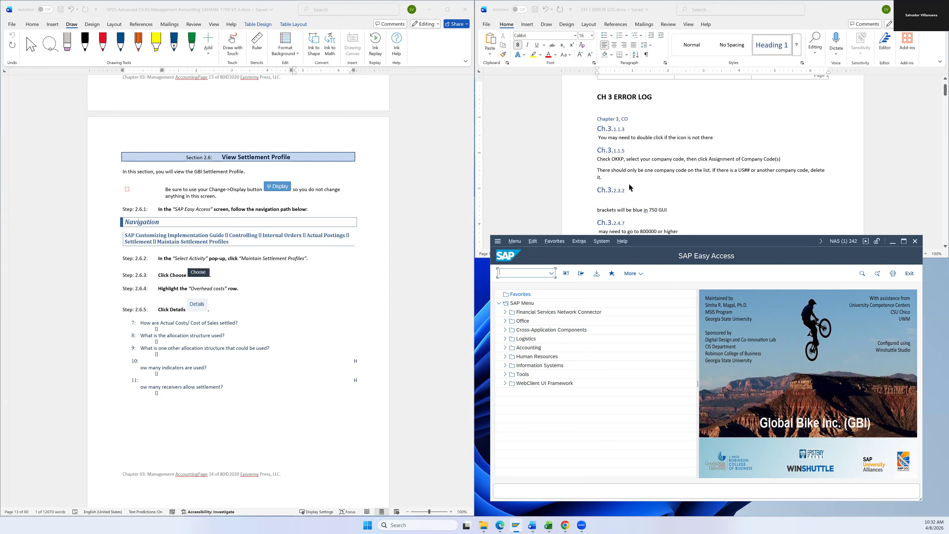
pyautogui.scroll(-3, 628, 181)
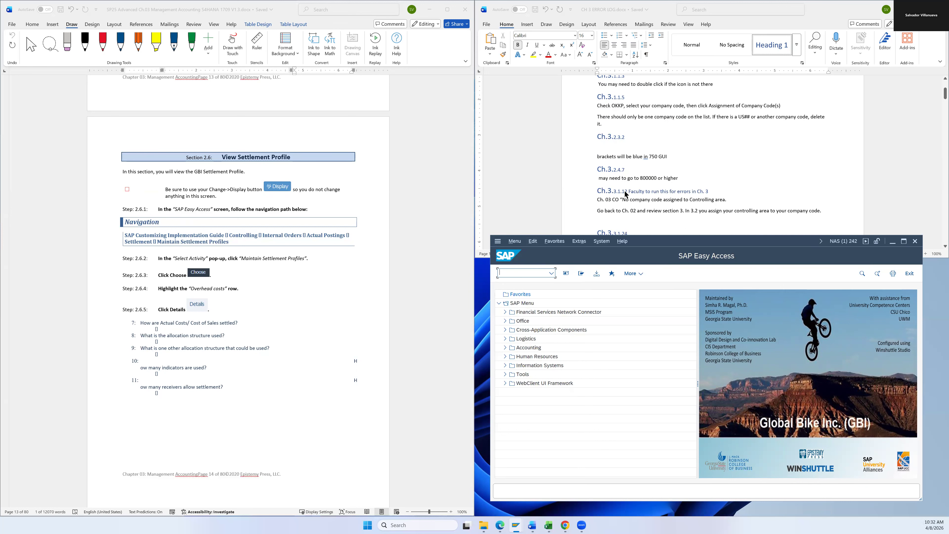
pyautogui.scroll(-3, 621, 168)
pyautogui.scroll(-1, 622, 154)
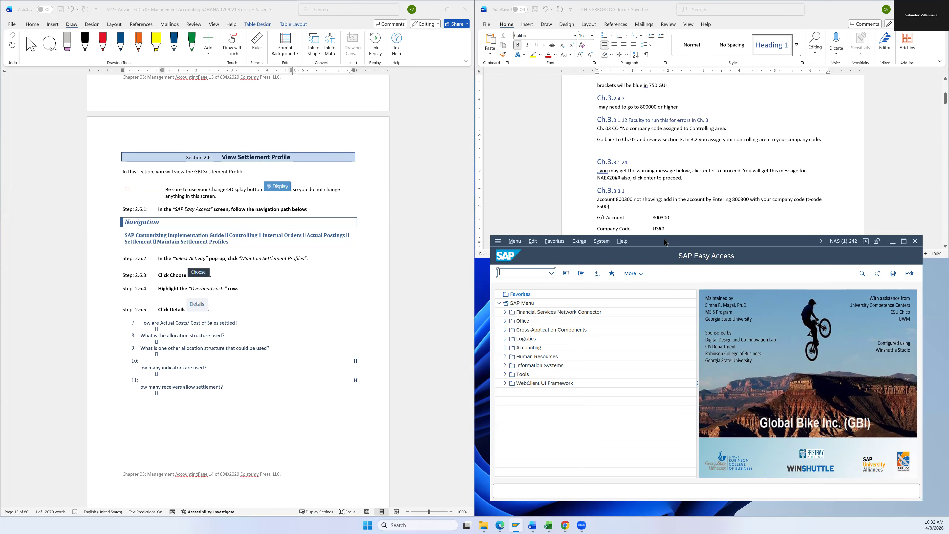
# Step: Move the new SAP window beside the exercise document and open the SAP Reference IMG through Customizing: Execute Project
pyautogui.moveTo(655, 244); pyautogui.dragTo(641, 224)
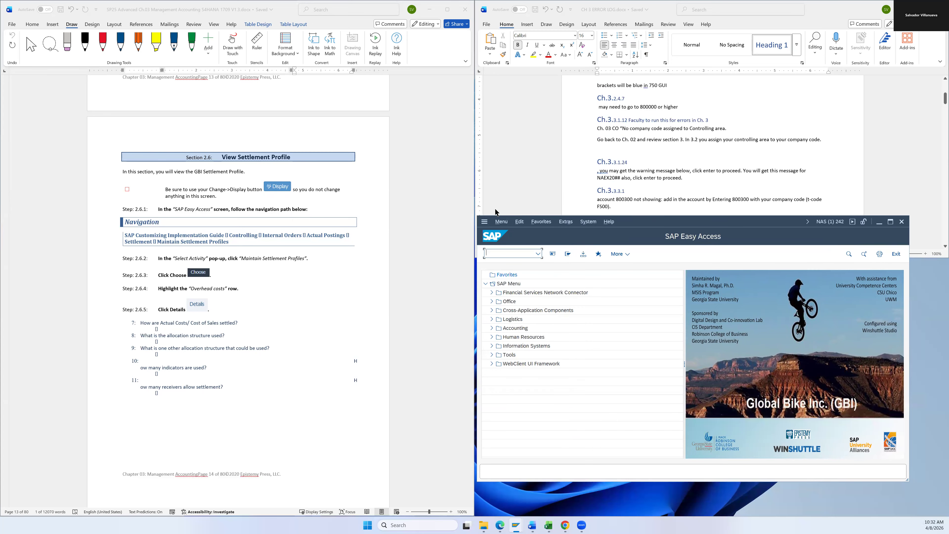
pyautogui.scroll(-1, 376, 229)
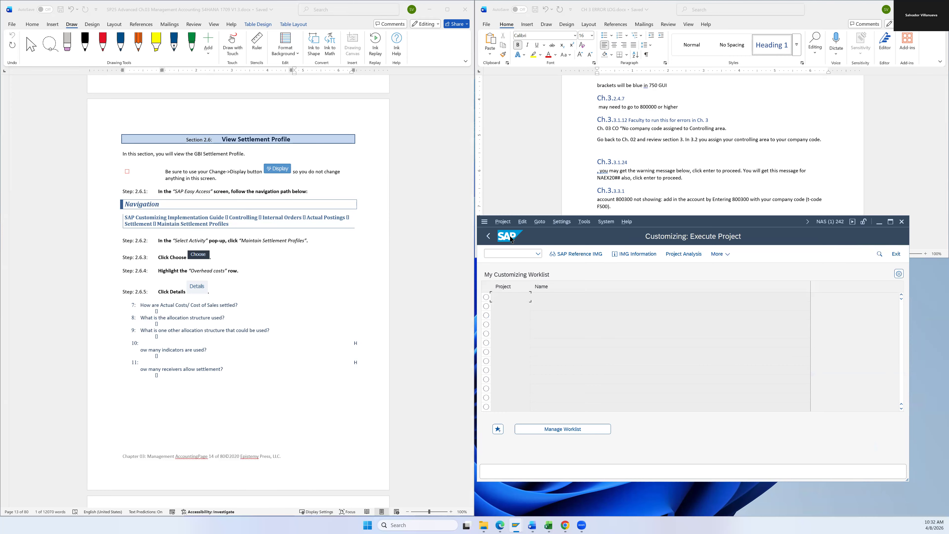
pyautogui.click(563, 256)
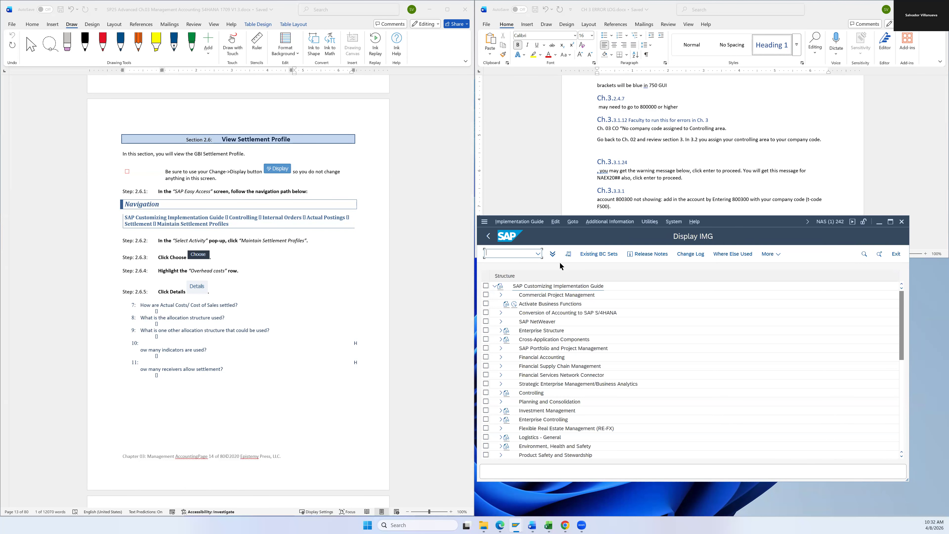
# Step: Execute Maintain Settlement Profiles under Controlling, Internal Orders, Actual Postings, Settlement, choosing the Maintain Settlement Profiles activity
pyautogui.click(501, 393)
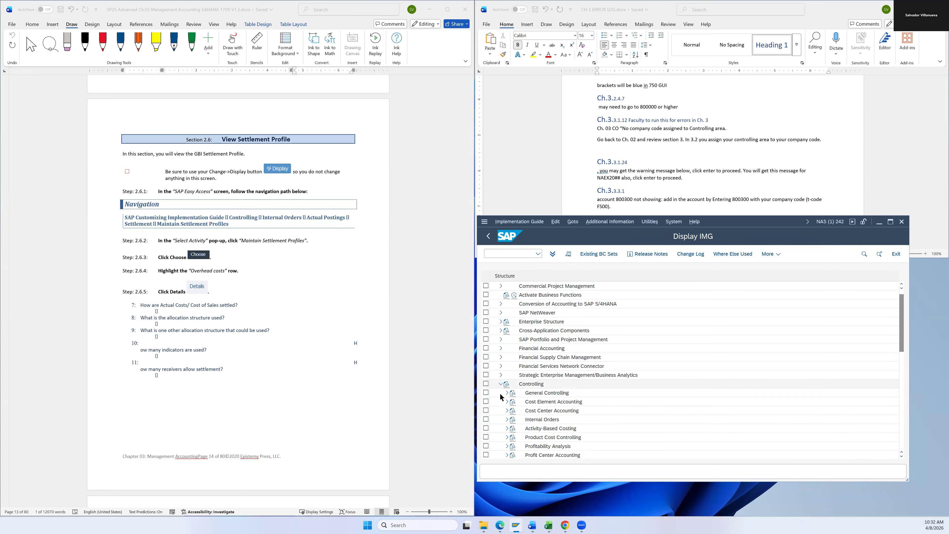
pyautogui.click(508, 420)
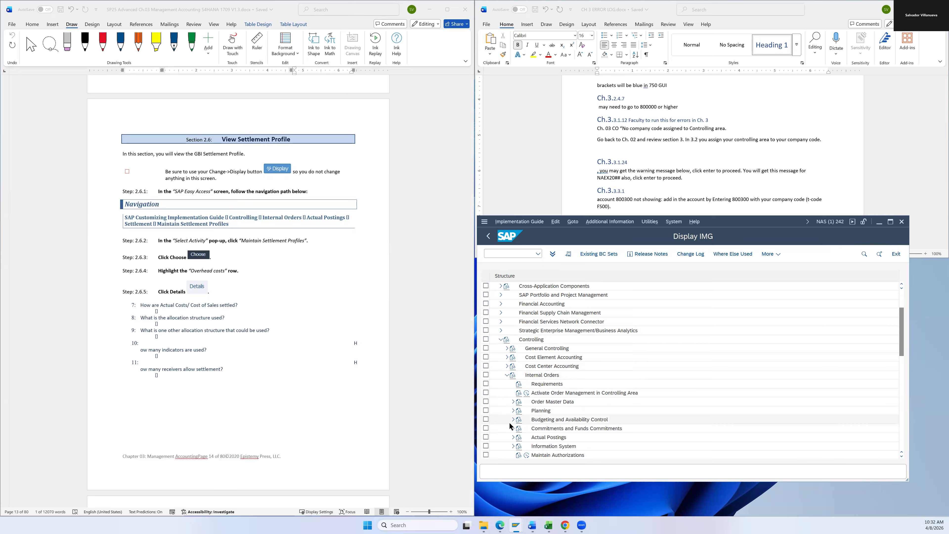
pyautogui.click(513, 437)
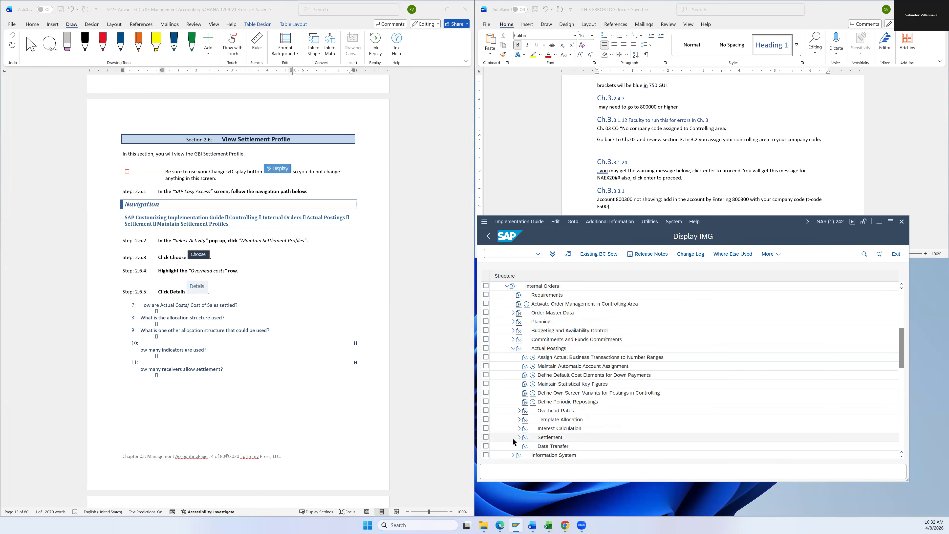
pyautogui.click(519, 438)
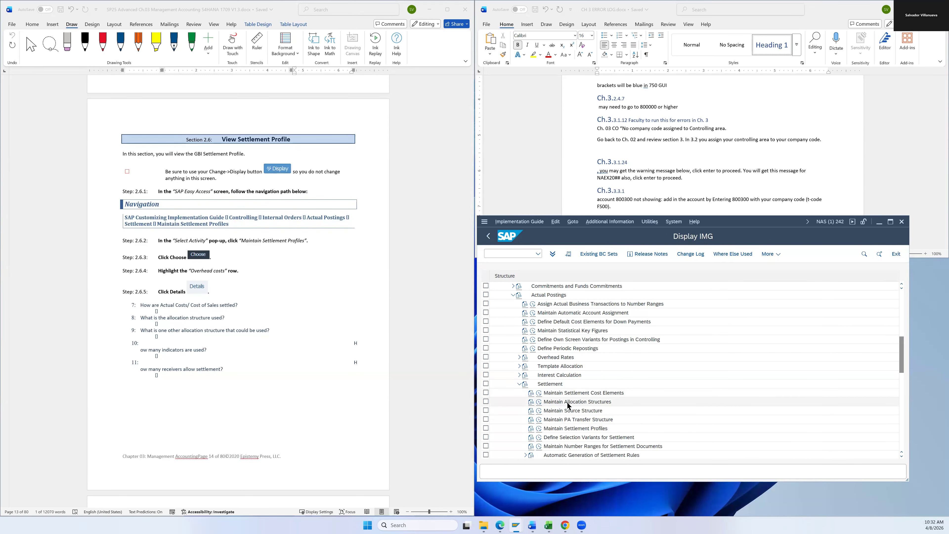
pyautogui.click(566, 429)
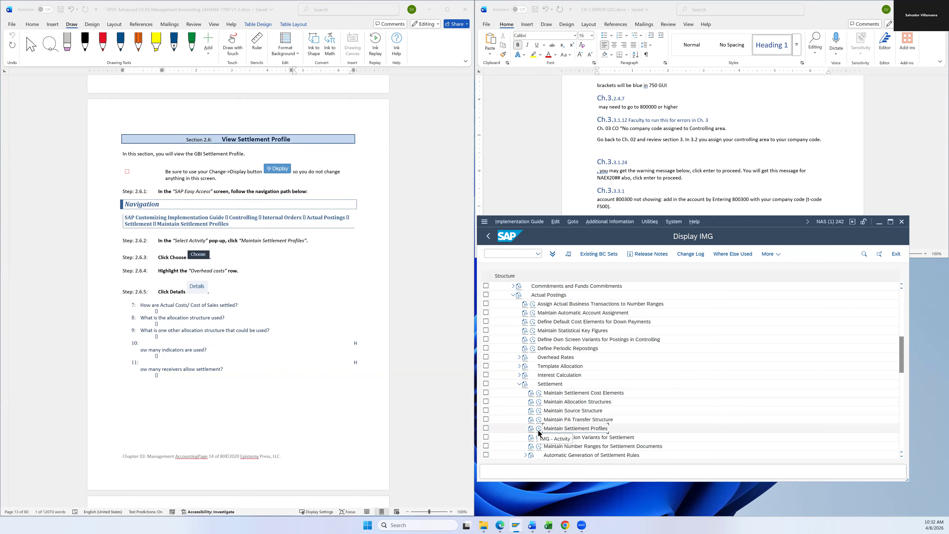
pyautogui.click(540, 430)
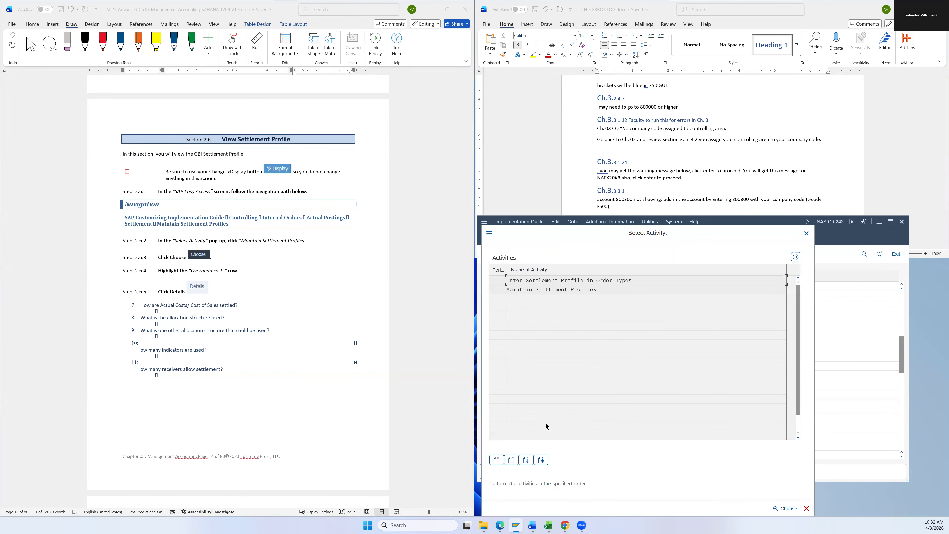
pyautogui.click(528, 291)
pyautogui.doubleClick(528, 290)
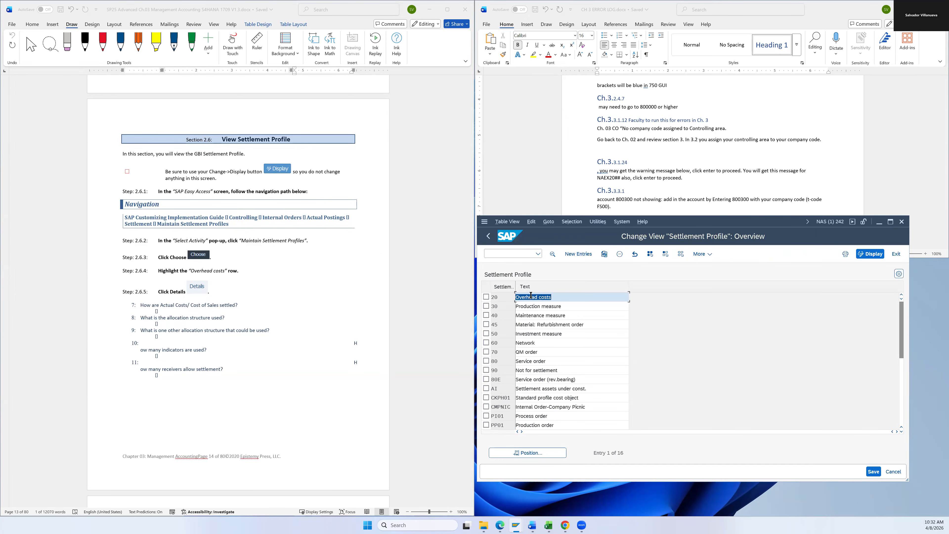
# Step: Open the details of the Overhead costs settlement profile and examine them for questions 7 to 11 of section 2.6
pyautogui.scroll(-1, 290, 272)
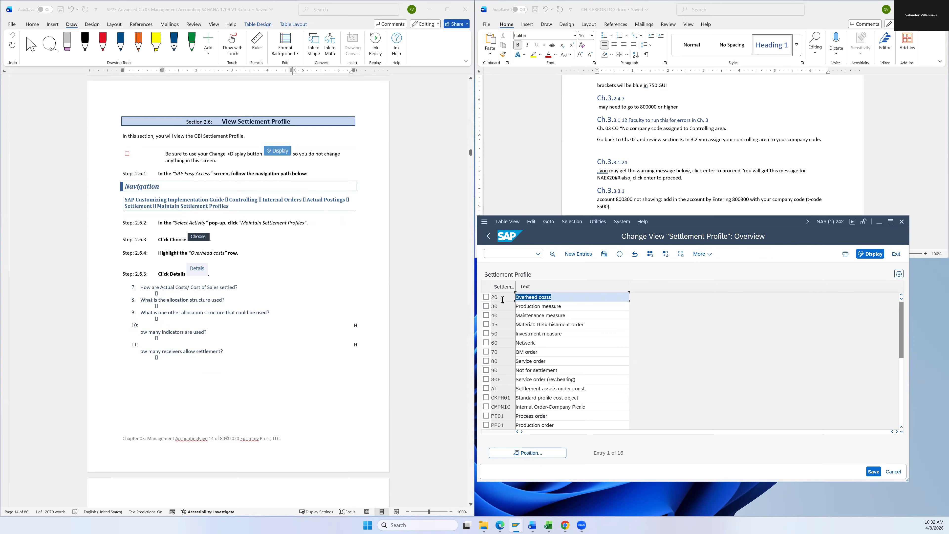
pyautogui.click(486, 297)
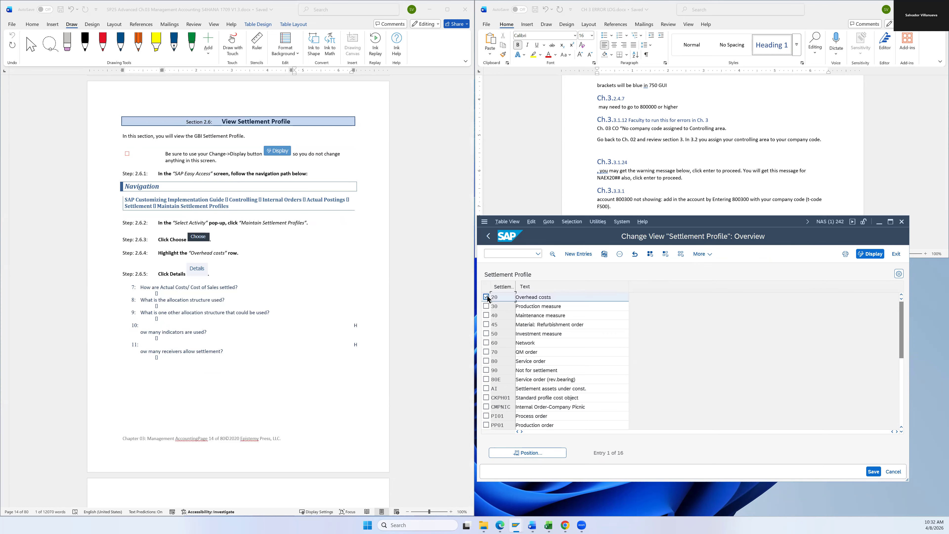
pyautogui.click(553, 254)
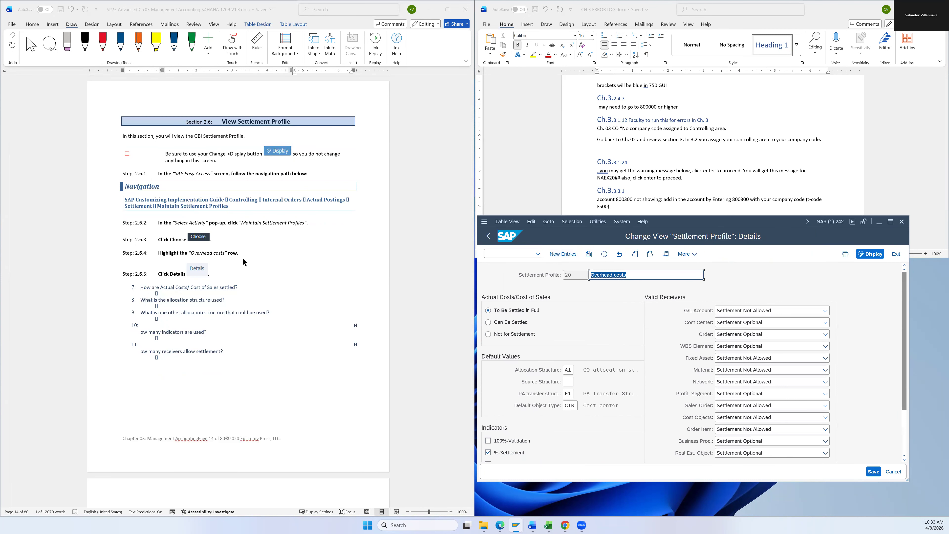
pyautogui.scroll(-1, 243, 262)
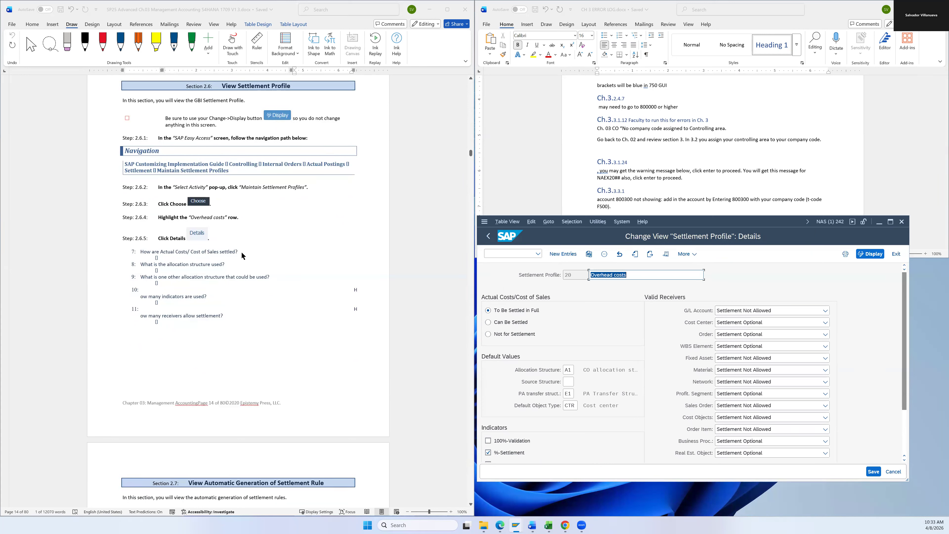
pyautogui.scroll(-2, 241, 252)
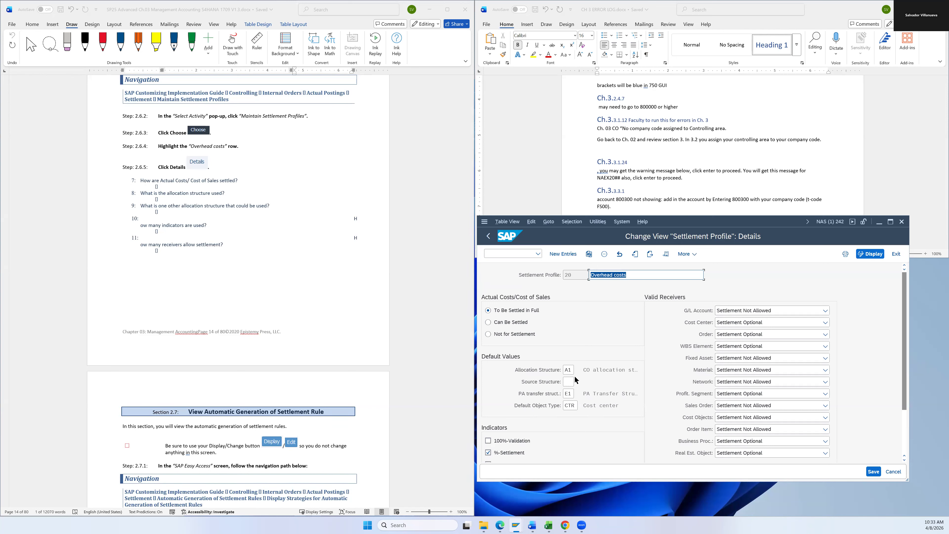
# Step: Compare the Overhead costs profile's cost settlement option, default values, indicators and valid receivers with questions 7 to 11
pyautogui.scroll(-3, 546, 396)
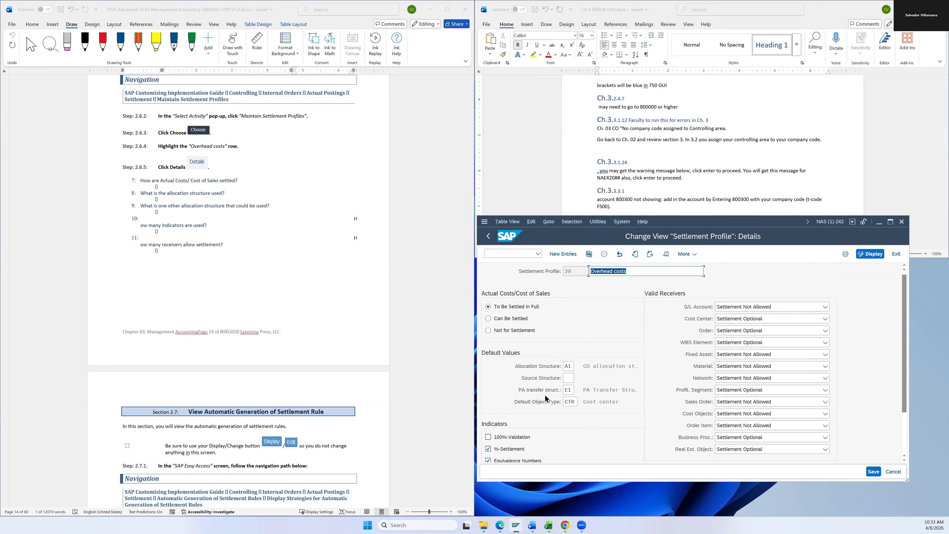
pyautogui.scroll(-2, 546, 393)
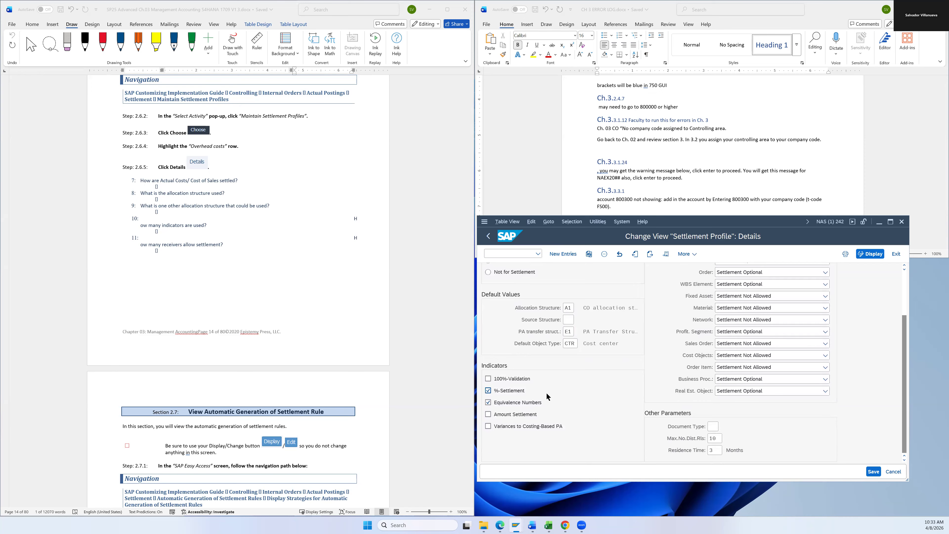
pyautogui.scroll(3, 550, 393)
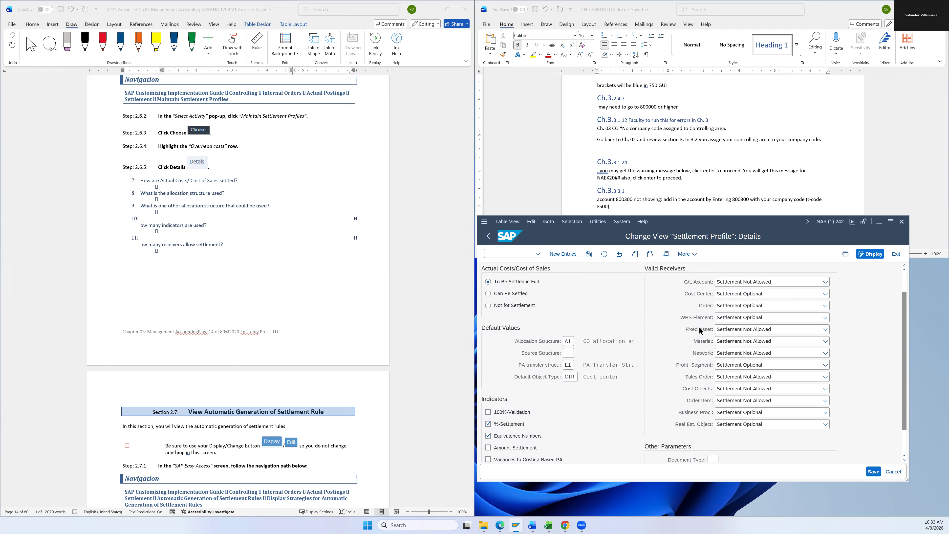
pyautogui.scroll(-2, 671, 386)
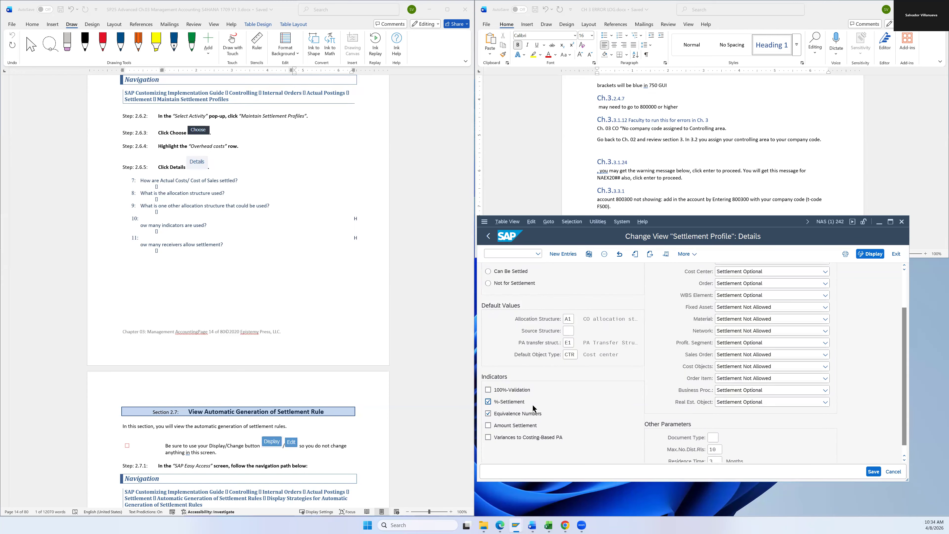
pyautogui.scroll(1, 592, 404)
pyautogui.scroll(-2, 592, 404)
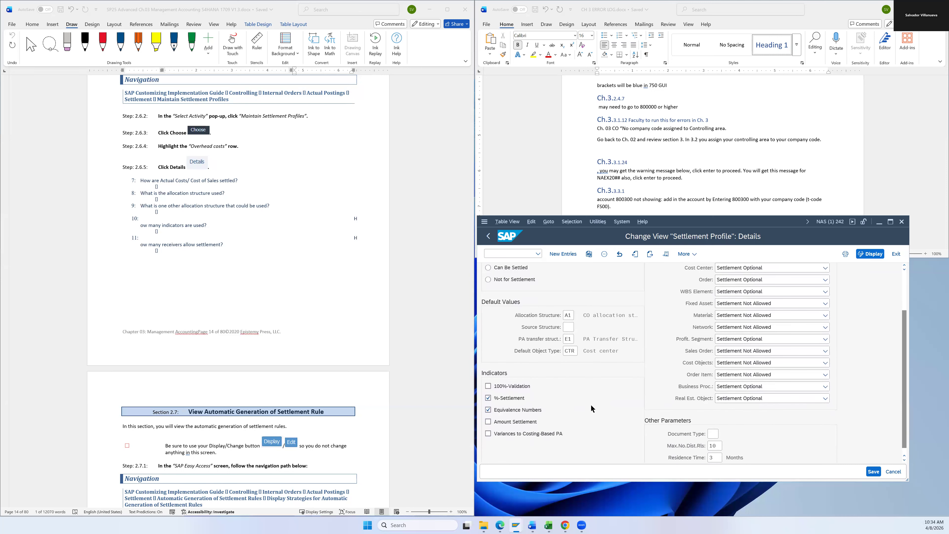
pyautogui.scroll(2, 677, 437)
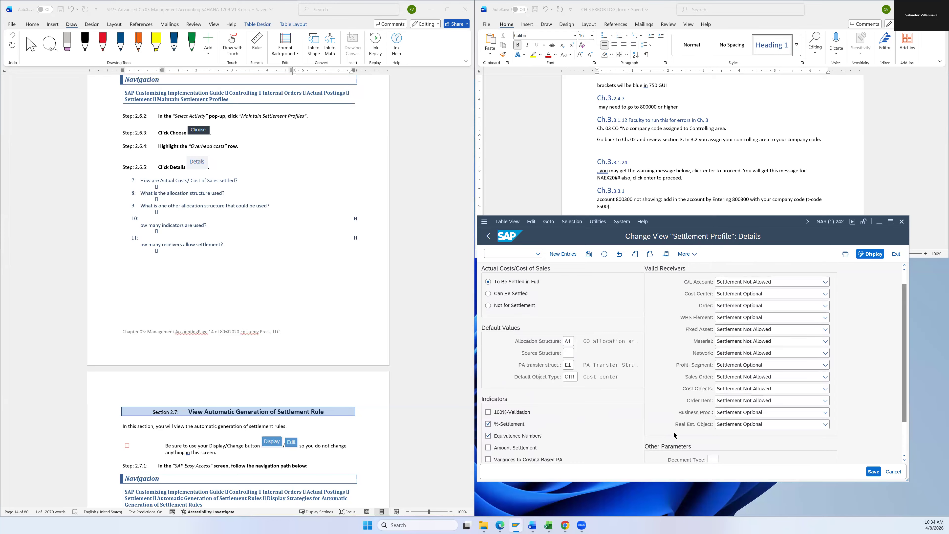
pyautogui.scroll(2, 675, 435)
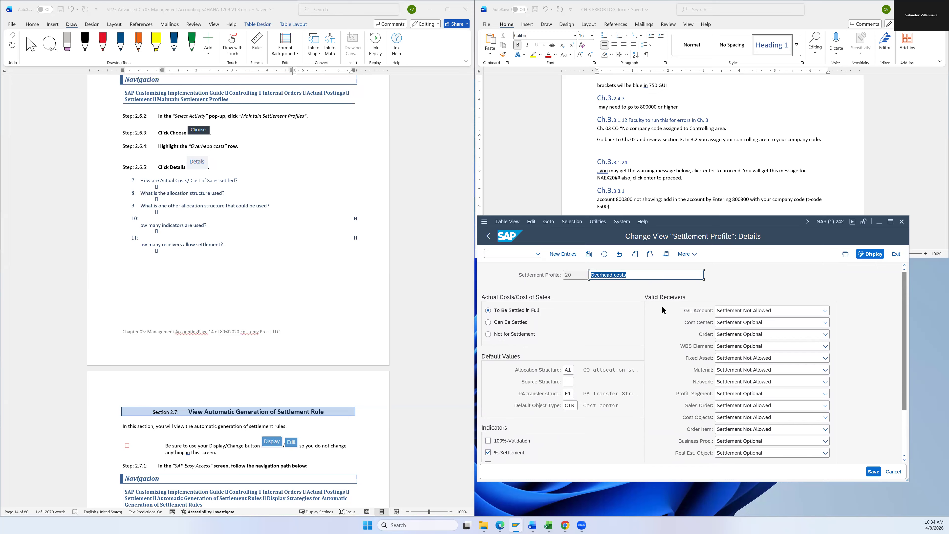
pyautogui.scroll(-1, 688, 323)
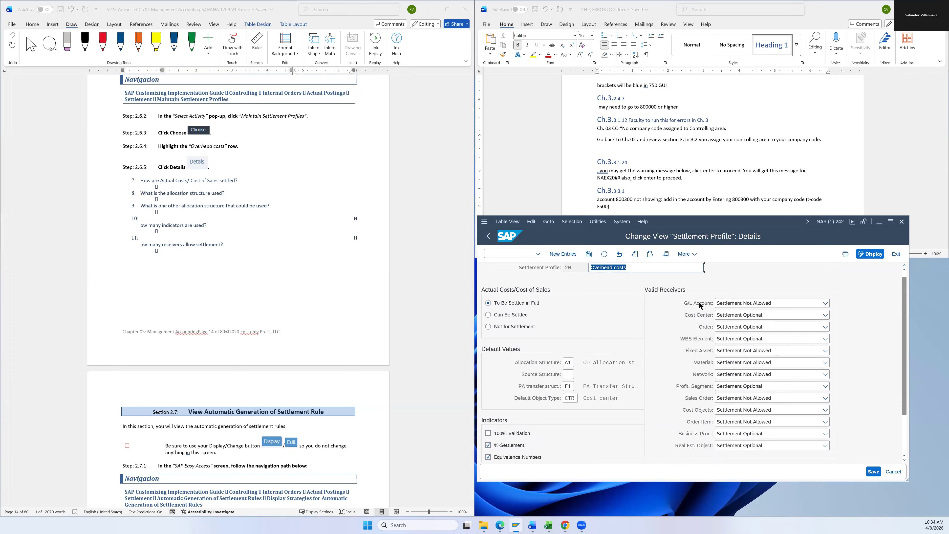
pyautogui.scroll(-1, 694, 325)
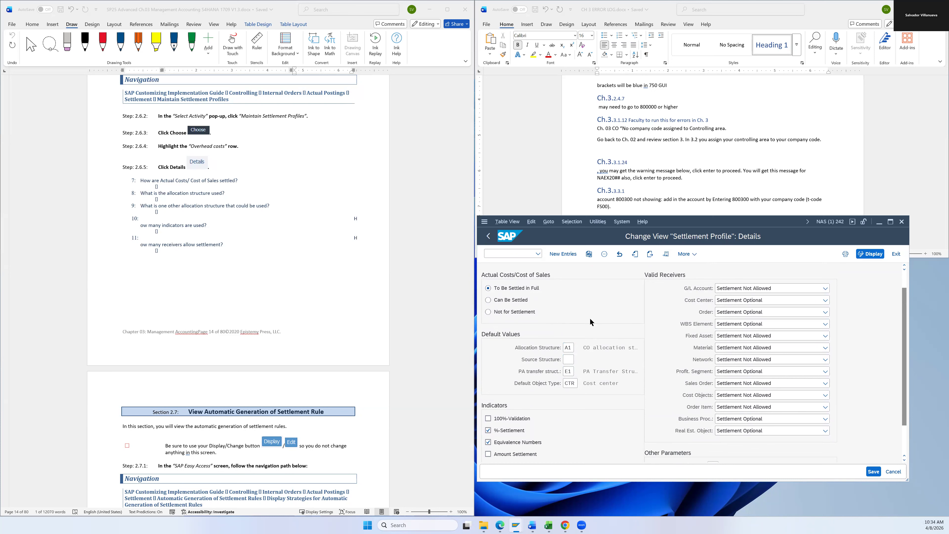
pyautogui.scroll(1, 662, 329)
pyautogui.scroll(-1, 661, 342)
pyautogui.scroll(1, 661, 344)
# Step: Open a new SAP window for section 2.7 and display the SAP Reference IMG through Customizing: Execute Project
pyautogui.scroll(-3, 393, 294)
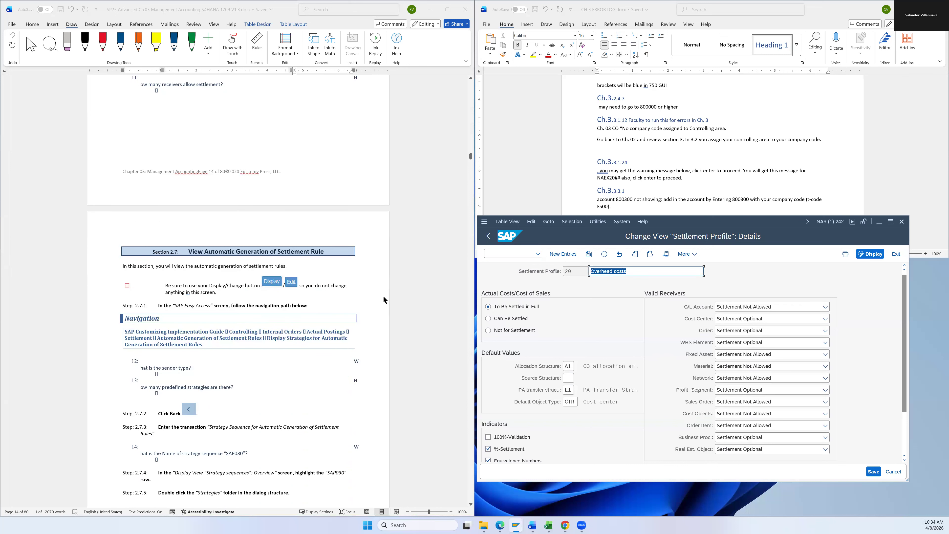
pyautogui.click(484, 222)
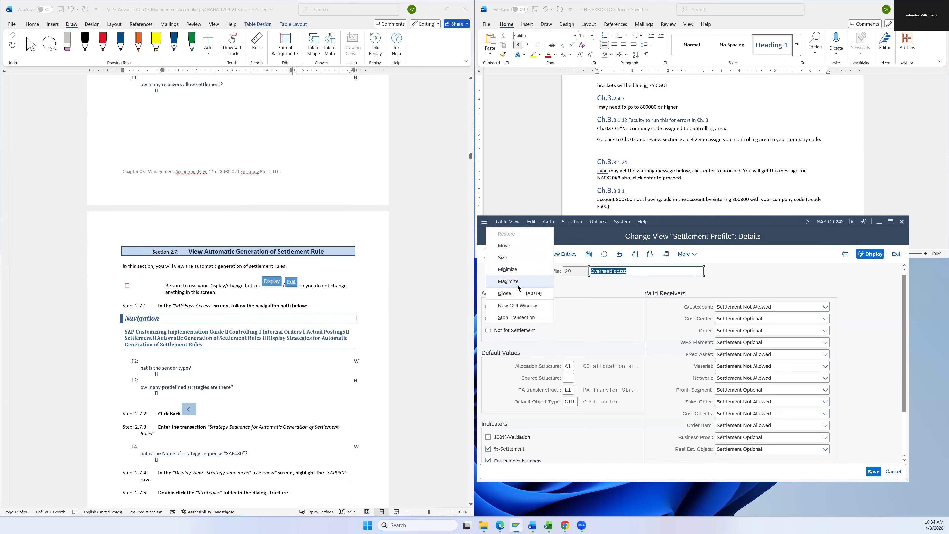
pyautogui.click(518, 306)
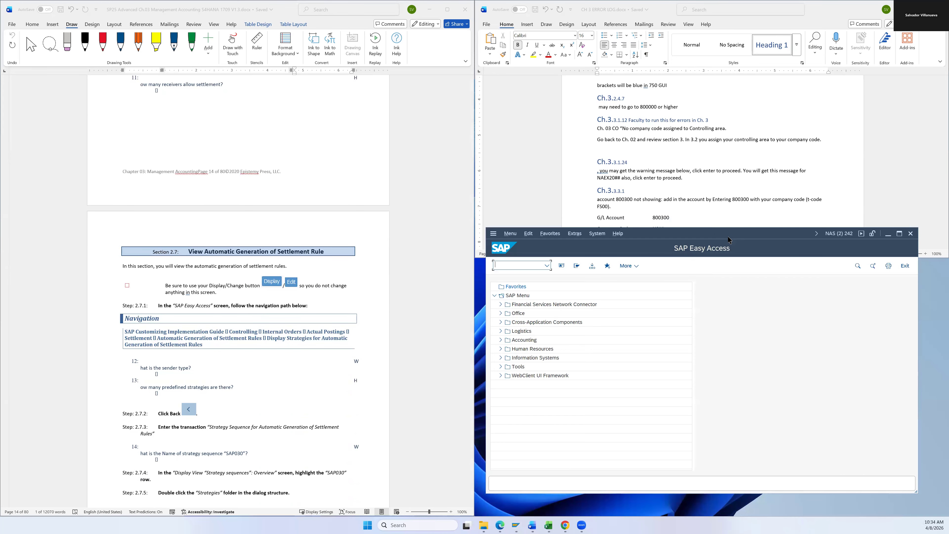
pyautogui.moveTo(725, 241); pyautogui.dragTo(719, 250)
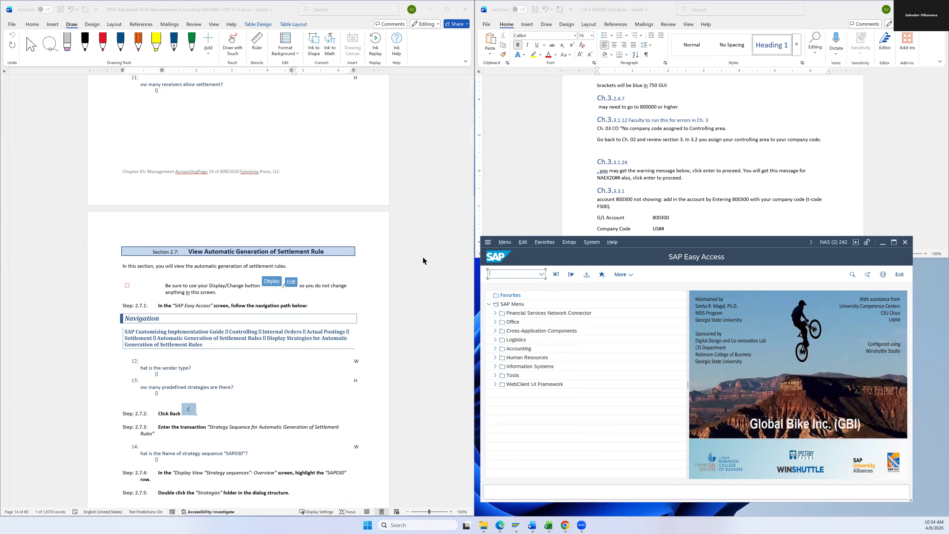
pyautogui.scroll(-3, 420, 255)
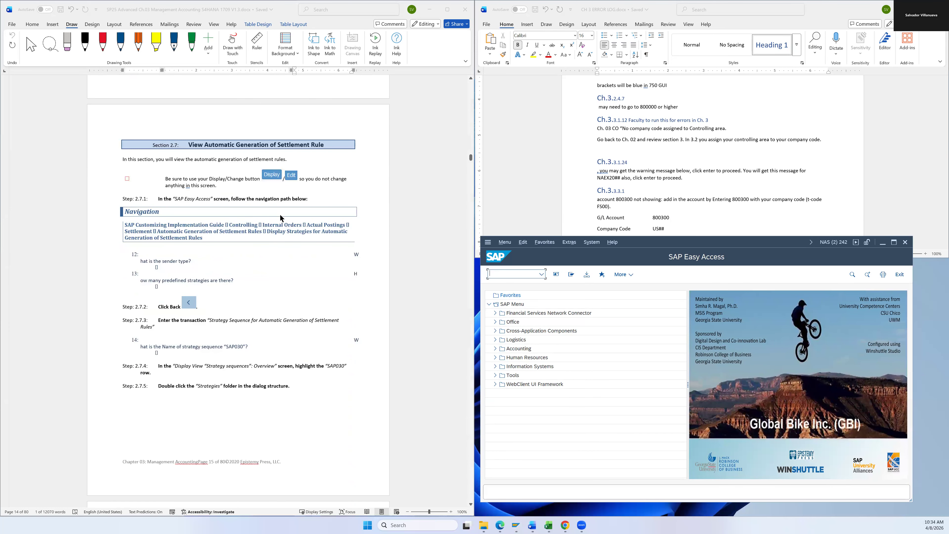
pyautogui.scroll(-3, 344, 239)
pyautogui.scroll(3, 345, 238)
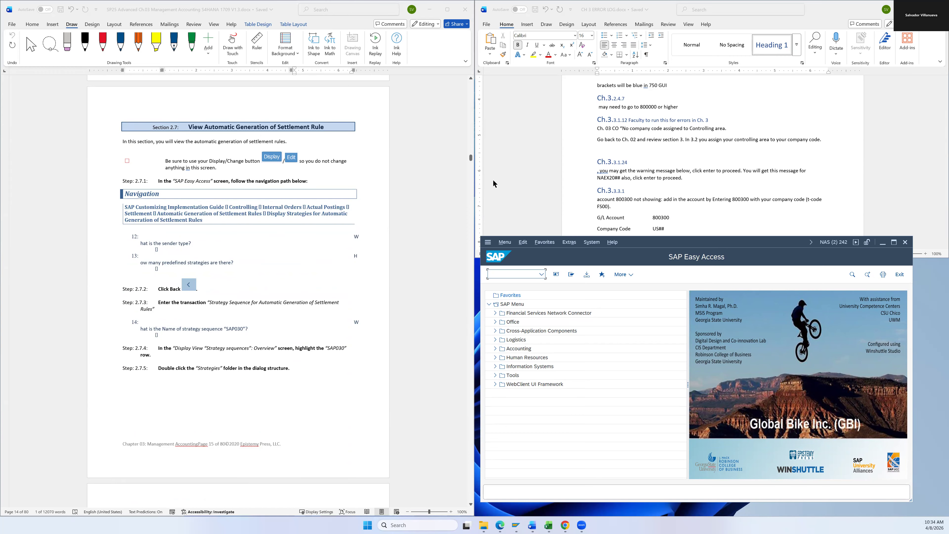
pyautogui.write('pro')
pyautogui.press('Return')
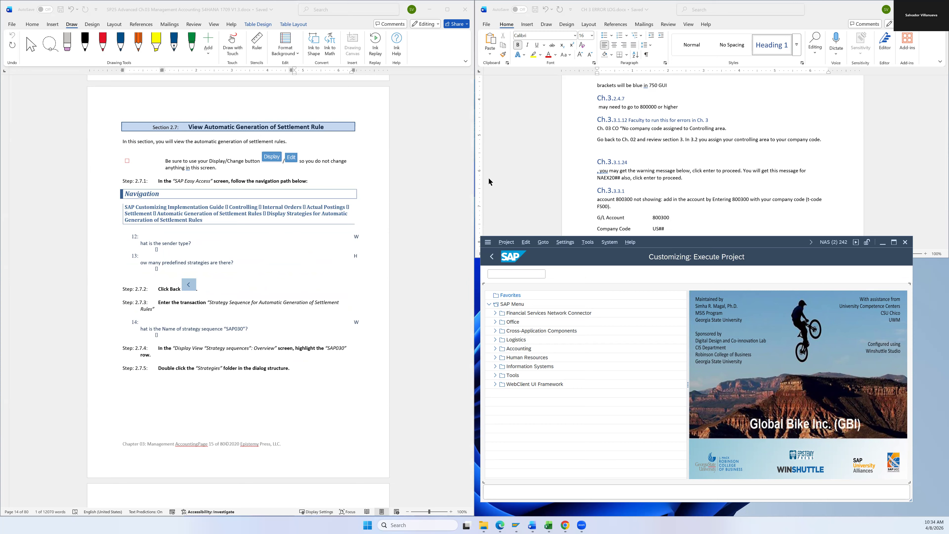
pyautogui.click(560, 276)
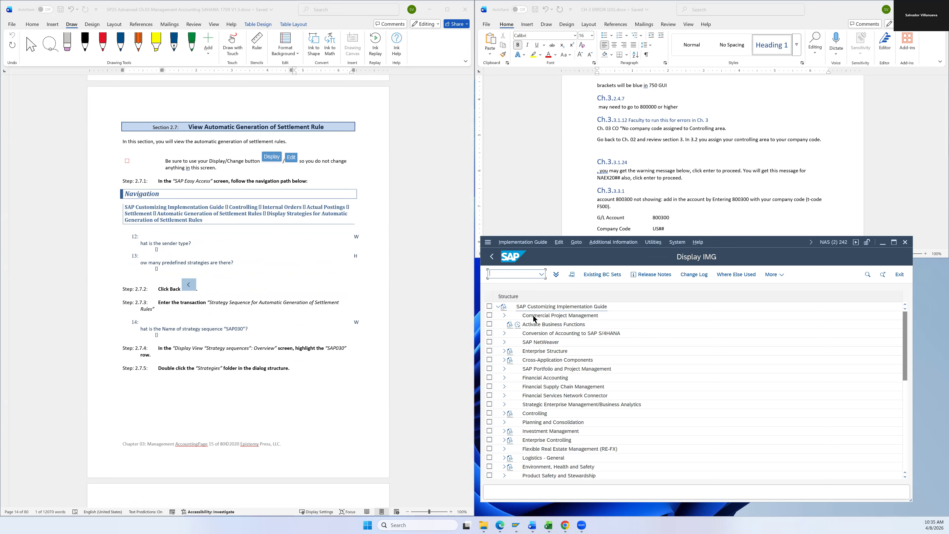
# Step: Execute Display Strategies for Automatic Generation of Settlement Rules under Controlling, Internal Orders, Actual Postings, Settlement, Automatic Generation of Settlement Rules
pyautogui.click(505, 415)
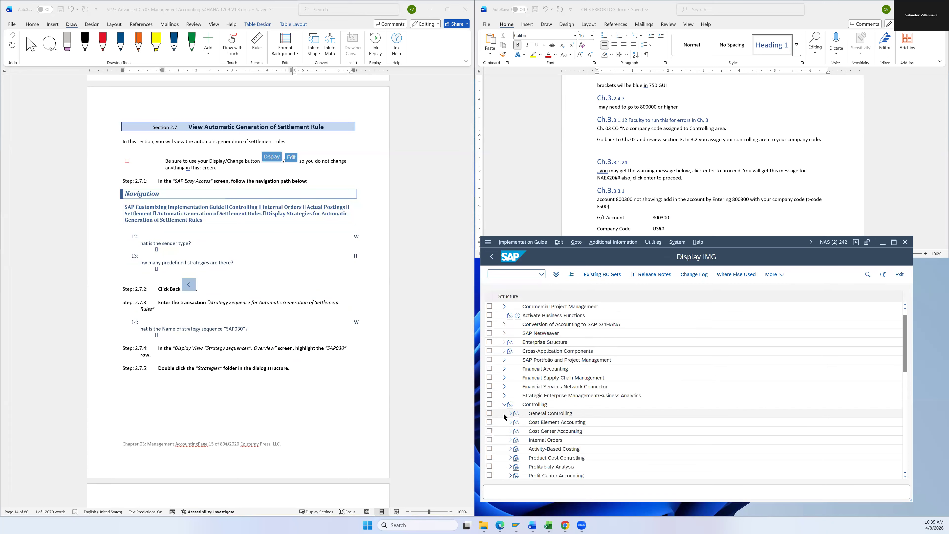
pyautogui.click(511, 440)
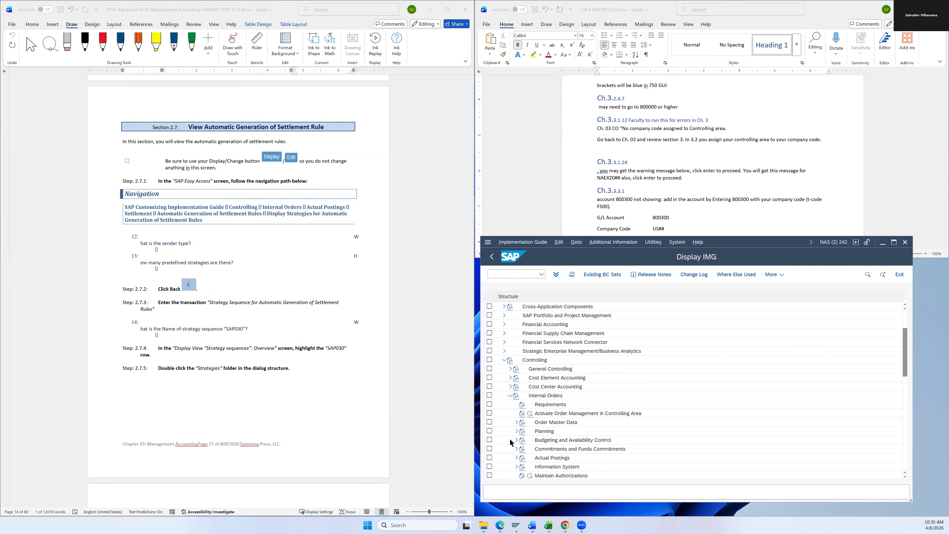
pyautogui.click(517, 458)
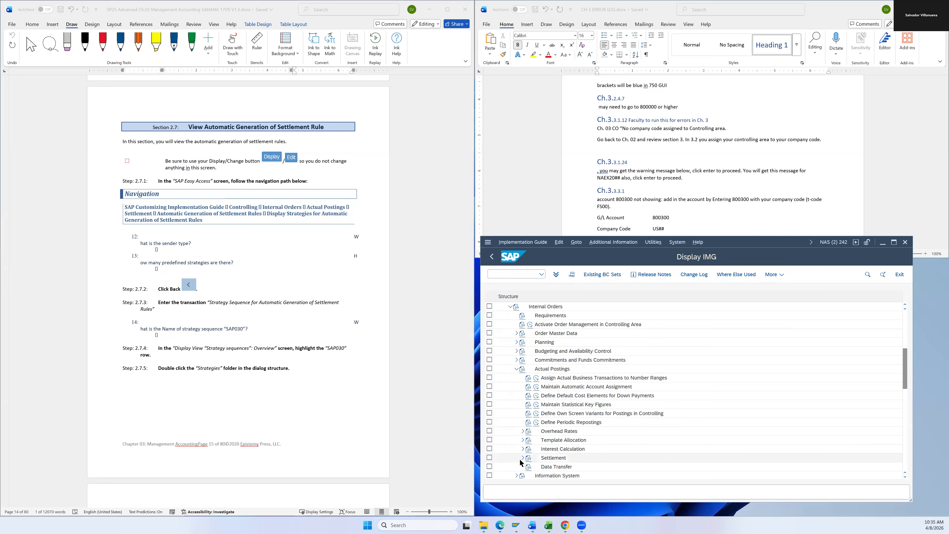
pyautogui.click(522, 459)
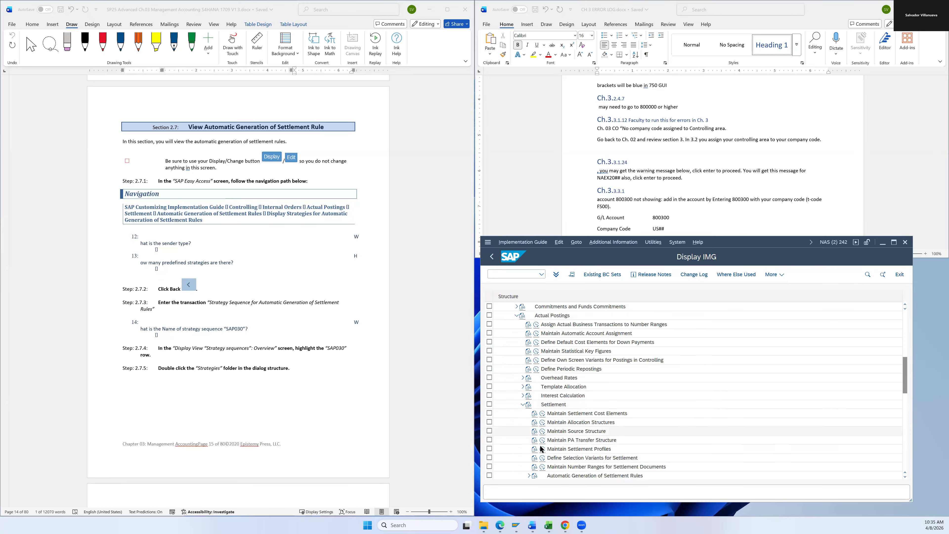
pyautogui.click(529, 476)
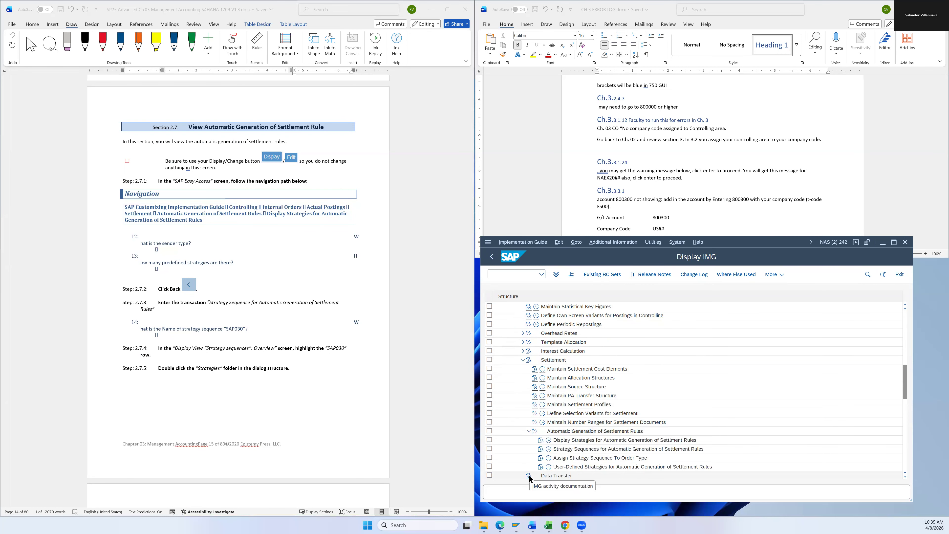
pyautogui.click(572, 445)
pyautogui.click(549, 441)
# Step: Examine the sender type and the predefined strategies for questions 12 and 13, and return to the IMG structure
pyautogui.scroll(-3, 365, 303)
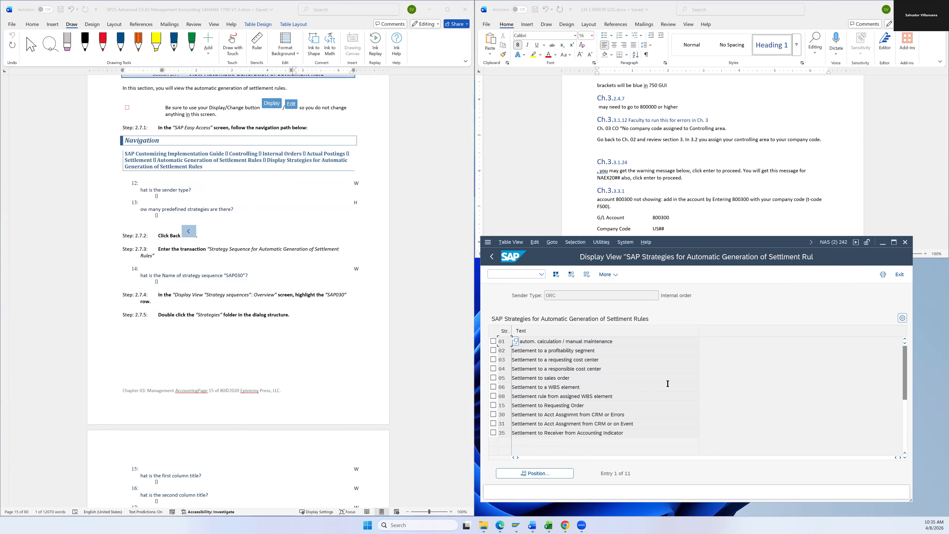
pyautogui.scroll(-3, 694, 378)
pyautogui.scroll(3, 692, 373)
pyautogui.click(492, 258)
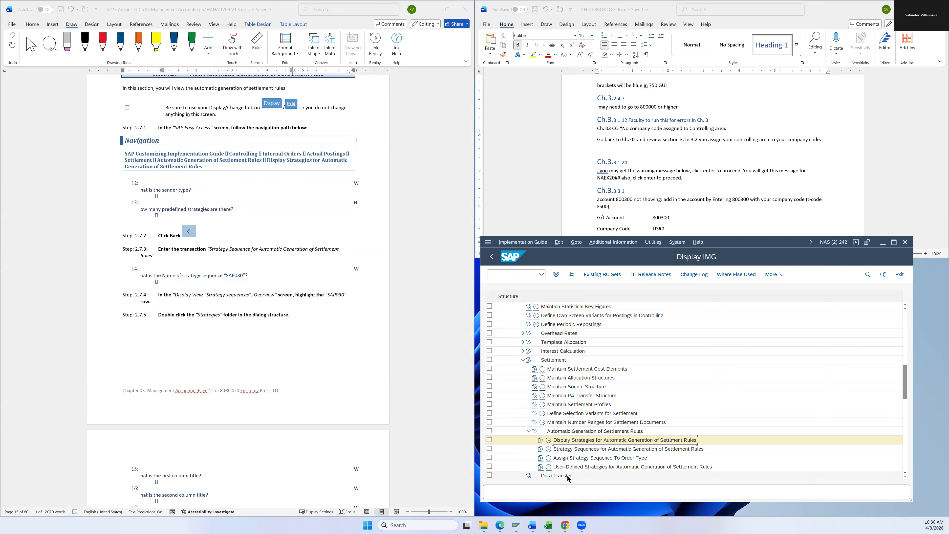
# Step: Execute Strategy Sequences for Automatic Generation of Settlement Rules and switch the strategy sequences overview to display mode
pyautogui.click(565, 452)
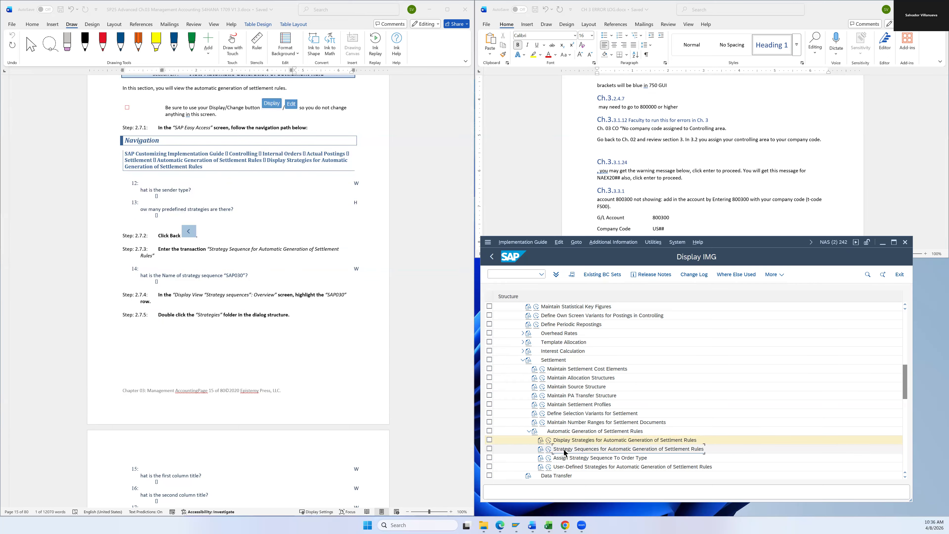
pyautogui.click(549, 451)
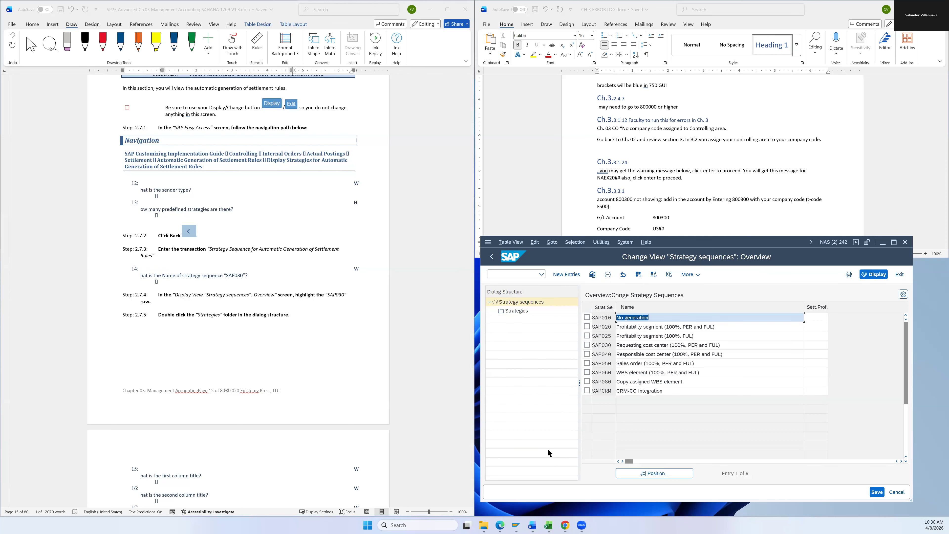
pyautogui.click(604, 346)
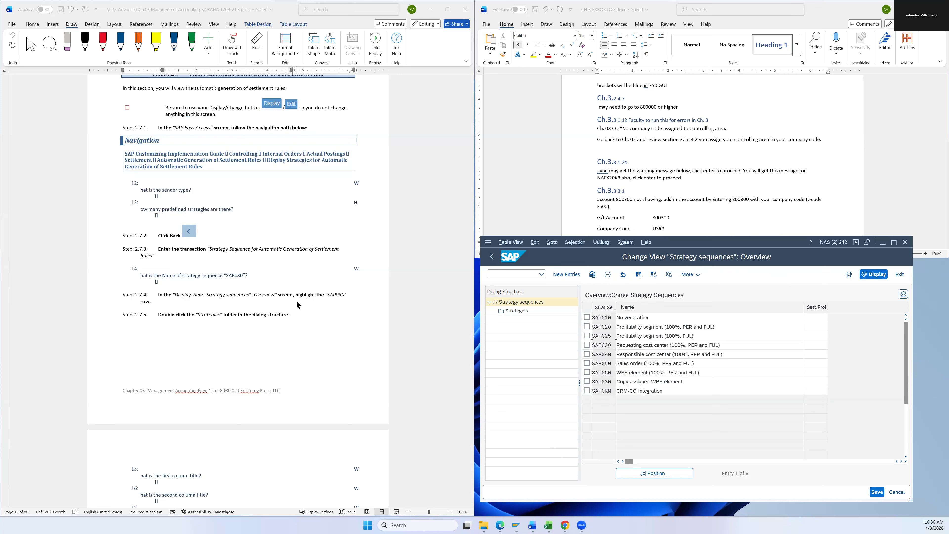
pyautogui.click(872, 275)
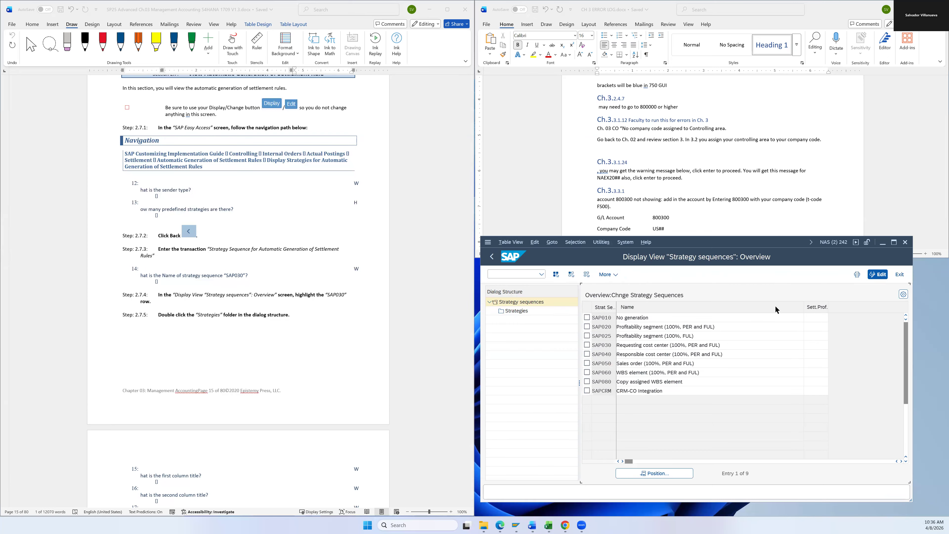
# Step: Open the Strategies of sequence SAP030 and examine the column titles for questions 15 to 18
pyautogui.click(586, 348)
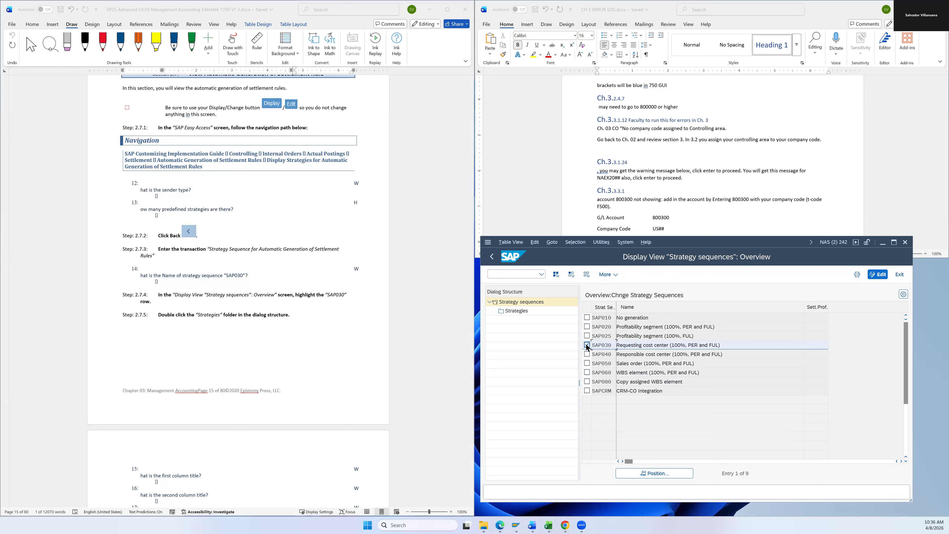
pyautogui.doubleClick(515, 311)
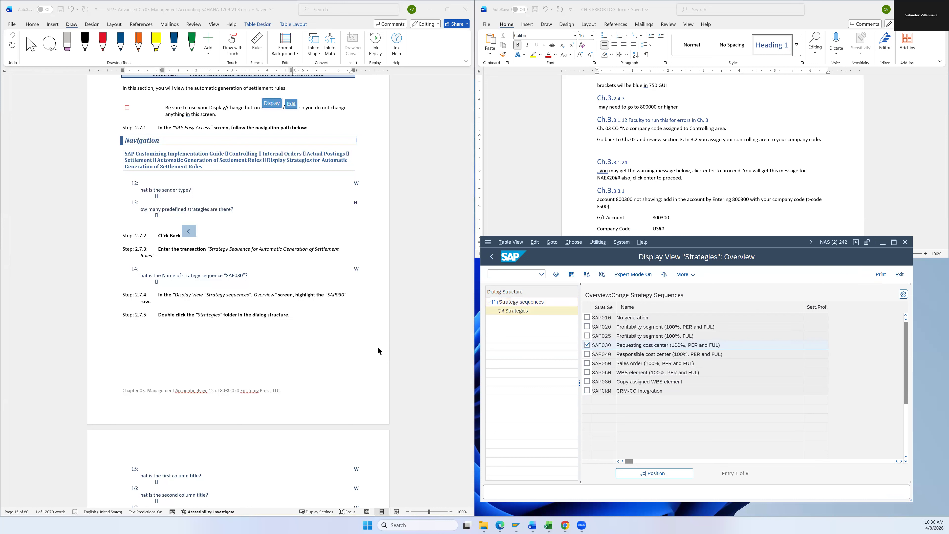
pyautogui.scroll(-8, 378, 351)
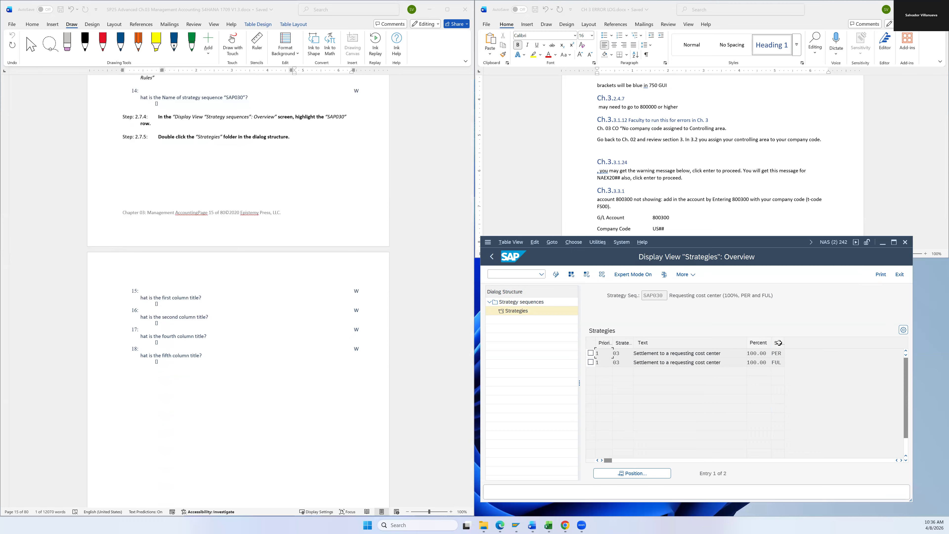
# Step: Move on to section 2.8, Create Your Order Type, in the exercise document and open a new SAP window for it
pyautogui.scroll(-15, 325, 361)
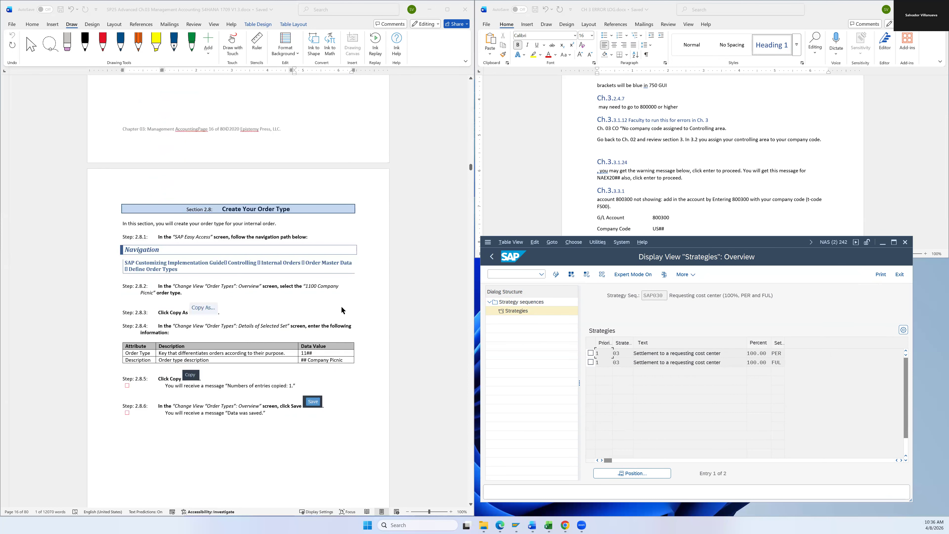
pyautogui.scroll(-2, 370, 258)
pyautogui.click(488, 242)
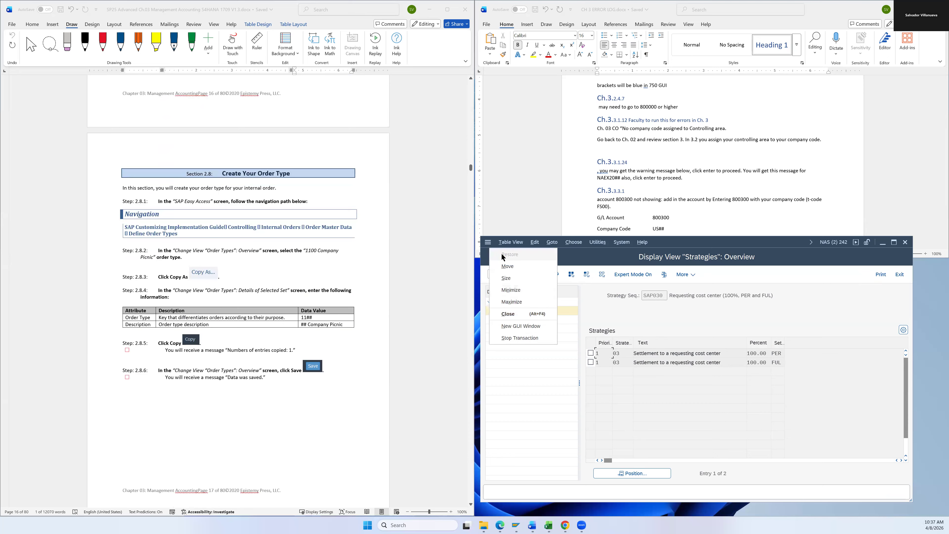
pyautogui.click(521, 326)
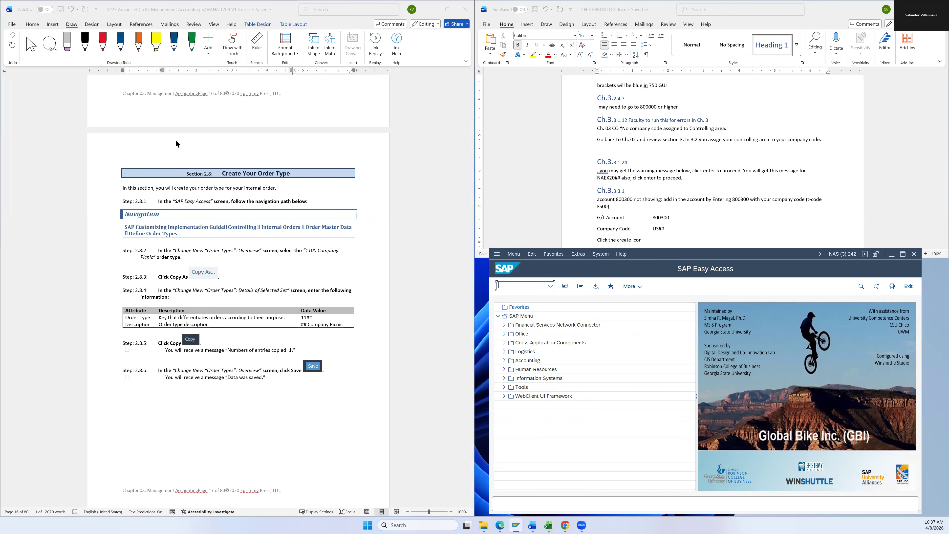
pyautogui.scroll(-3, 257, 195)
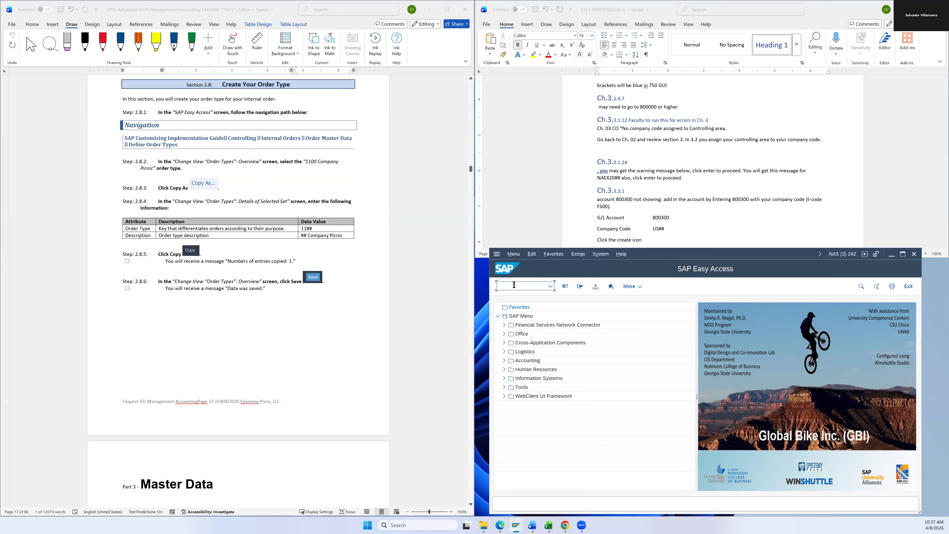
# Step: Open the SAP Reference IMG through spro and execute Define Order Types under Controlling, Internal Orders, Order Master Data
pyautogui.write('spro')
pyautogui.press('Return')
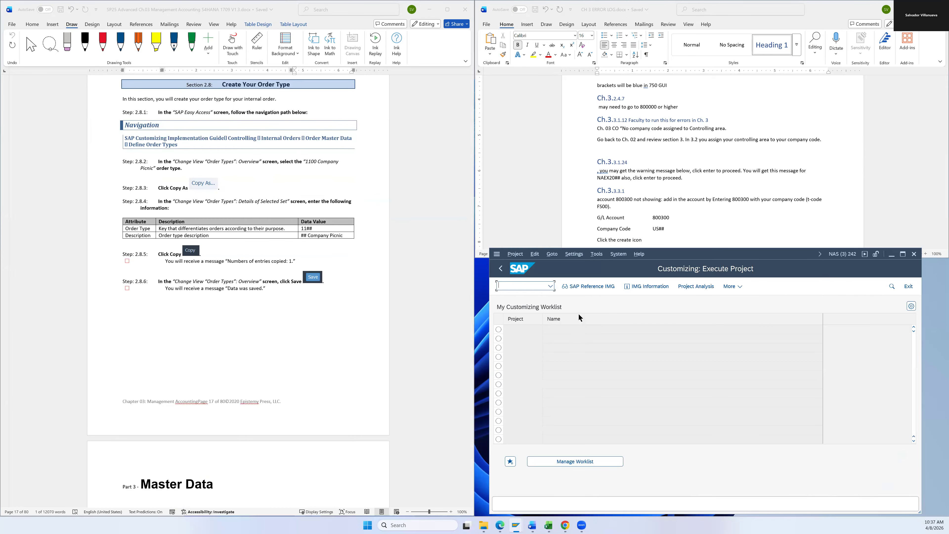
pyautogui.click(571, 285)
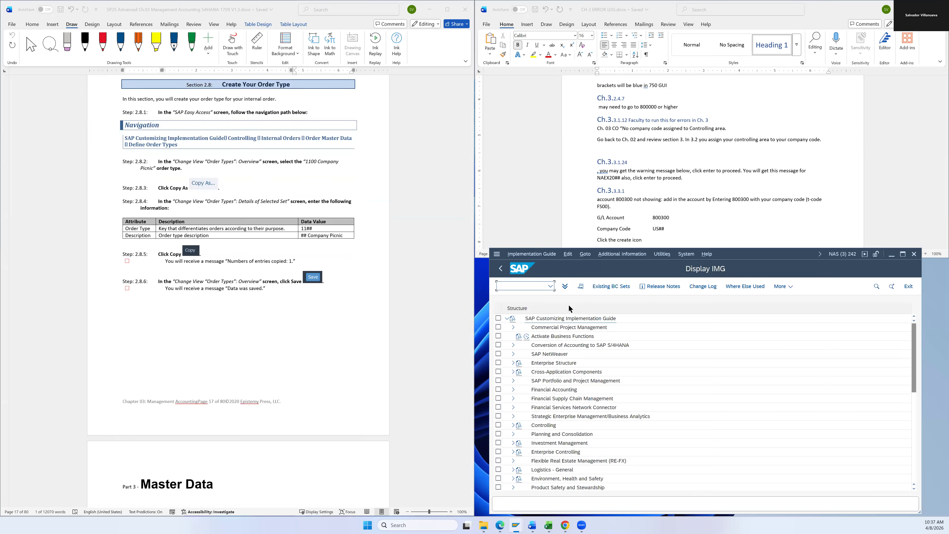
pyautogui.click(514, 425)
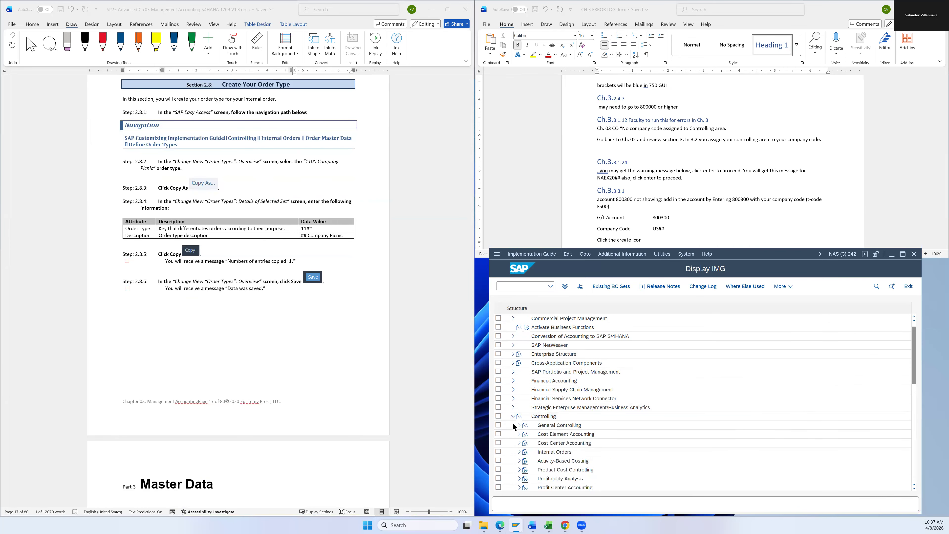
pyautogui.click(520, 452)
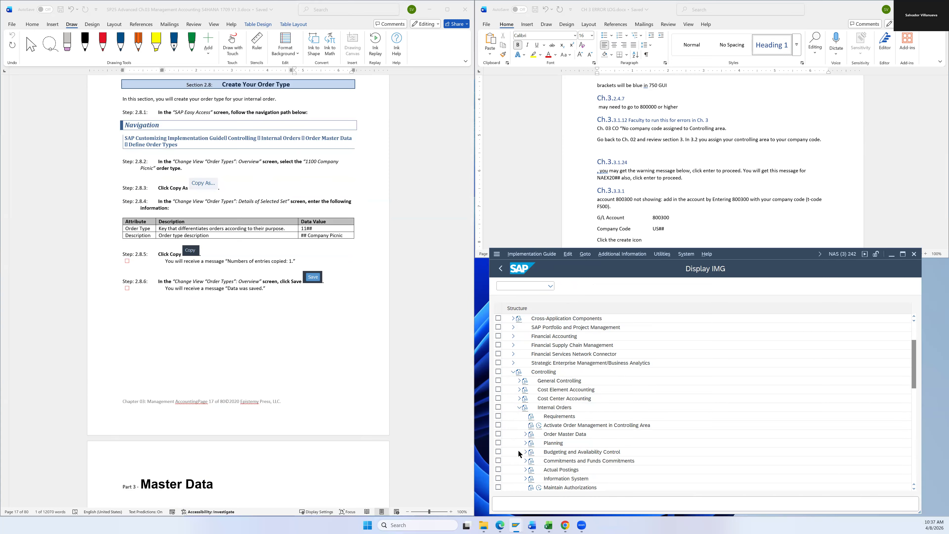
pyautogui.click(526, 434)
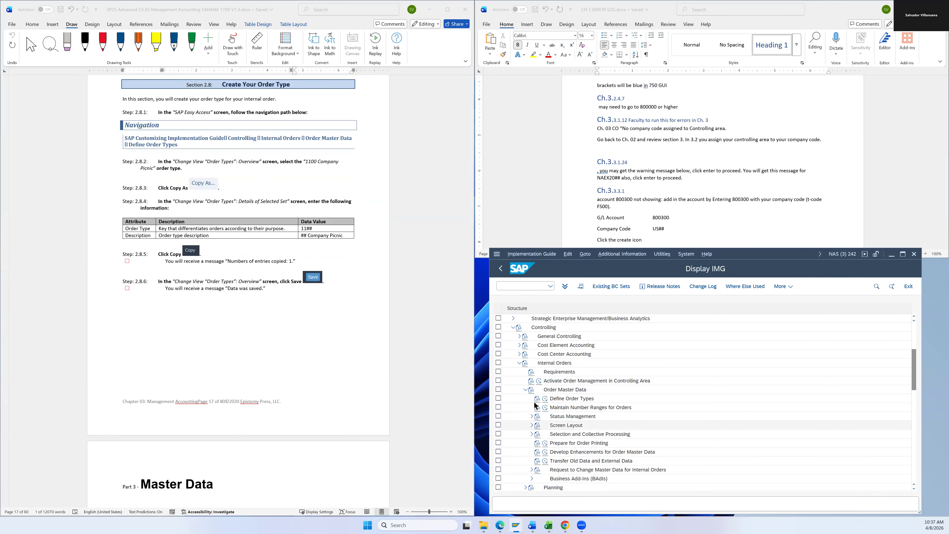
pyautogui.click(553, 400)
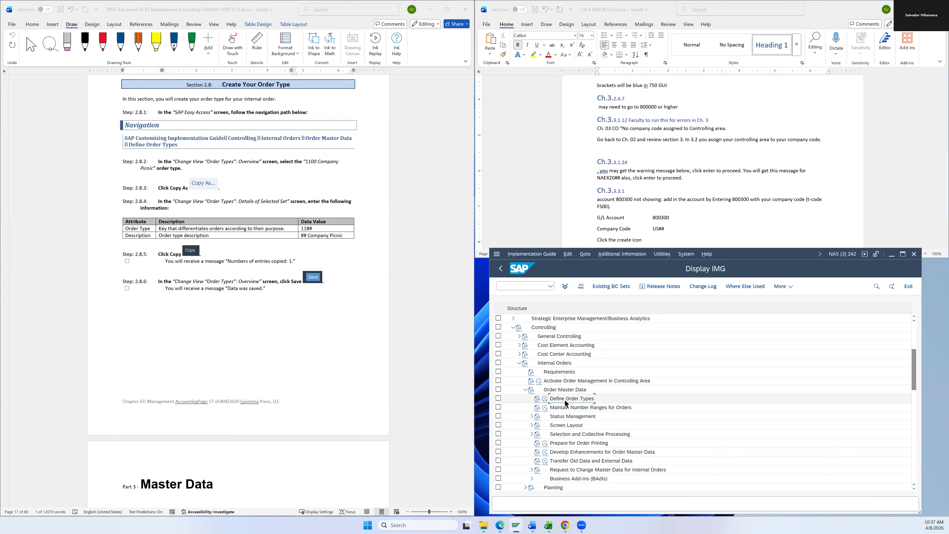
pyautogui.click(546, 399)
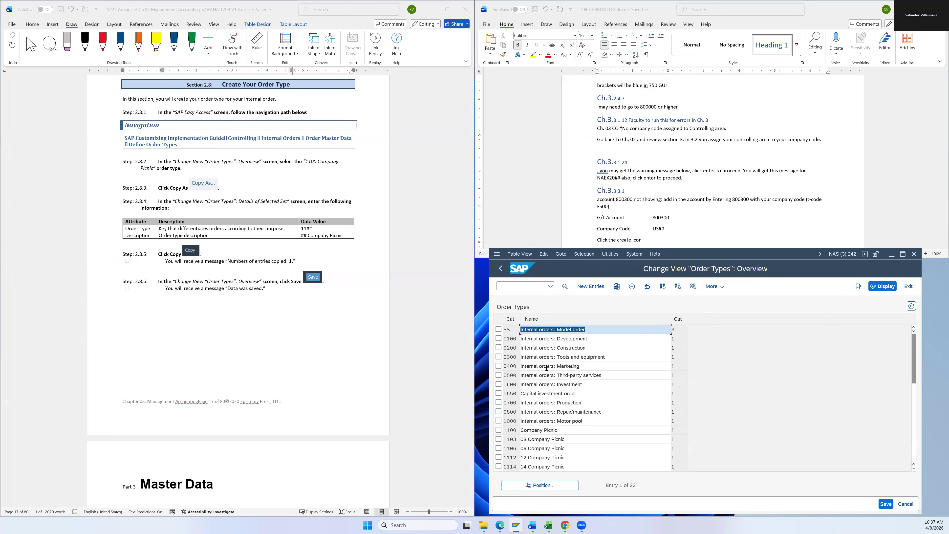
# Step: Copy the 1100 Company Picnic order type as 1126 with the description 26 Company Picnic, and save it
pyautogui.click(499, 430)
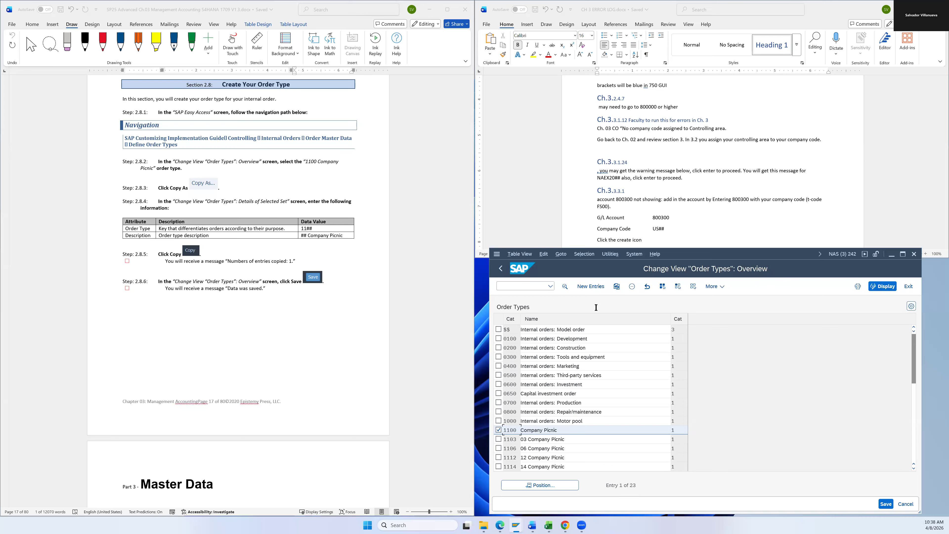
pyautogui.click(617, 287)
pyautogui.scroll(-4, 374, 258)
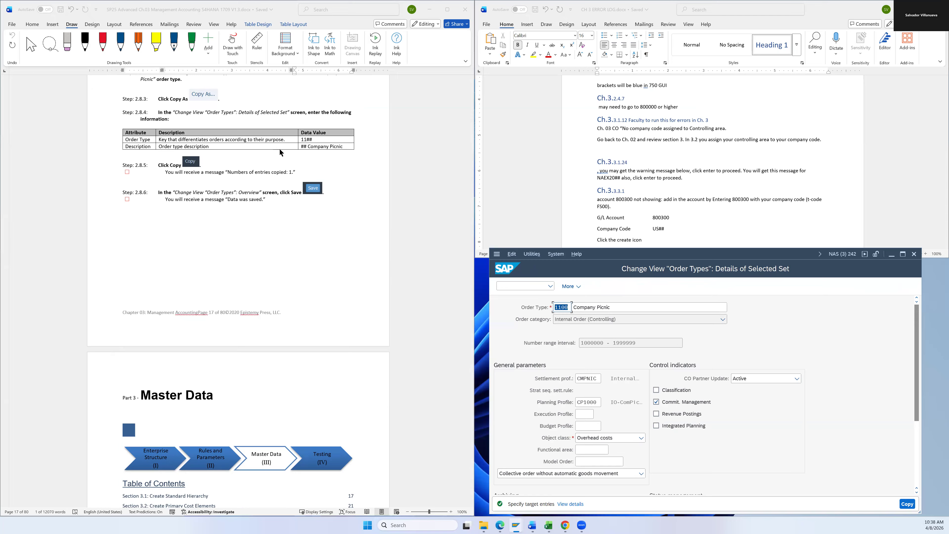
pyautogui.click(567, 307)
pyautogui.click(589, 307)
pyautogui.write('2')
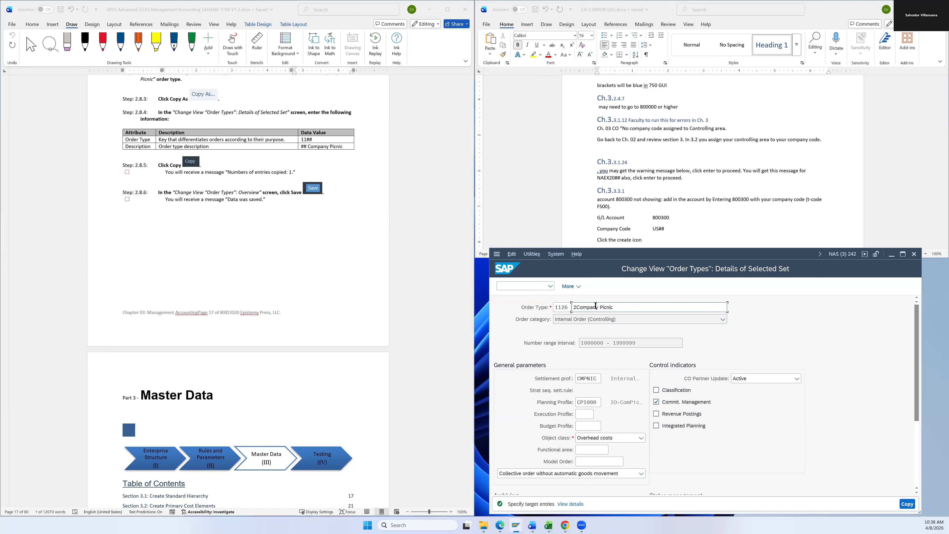
pyautogui.write('6')
pyautogui.click(907, 503)
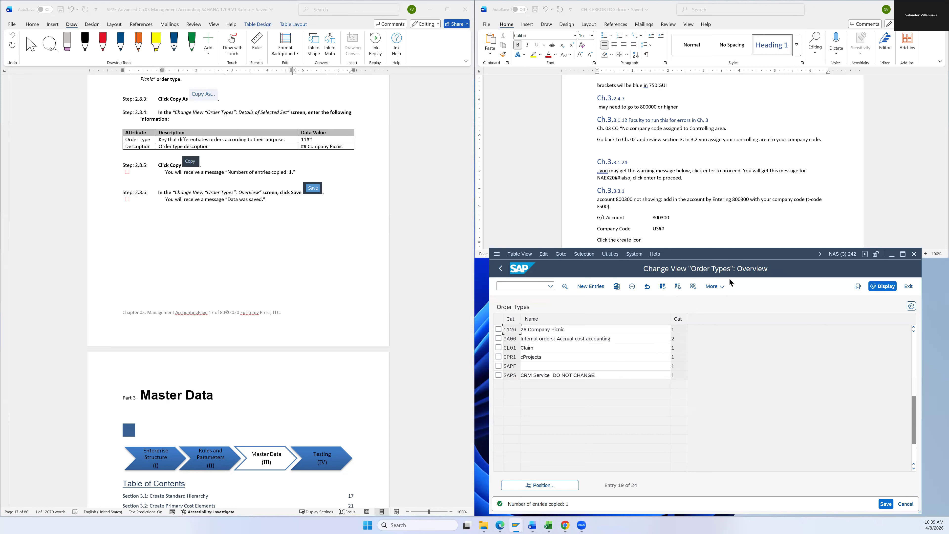
pyautogui.click(887, 504)
# Step: Close the order types session and move on to section 3.1, Create Standard Hierarchy, in the exercise document
pyautogui.scroll(-4, 320, 282)
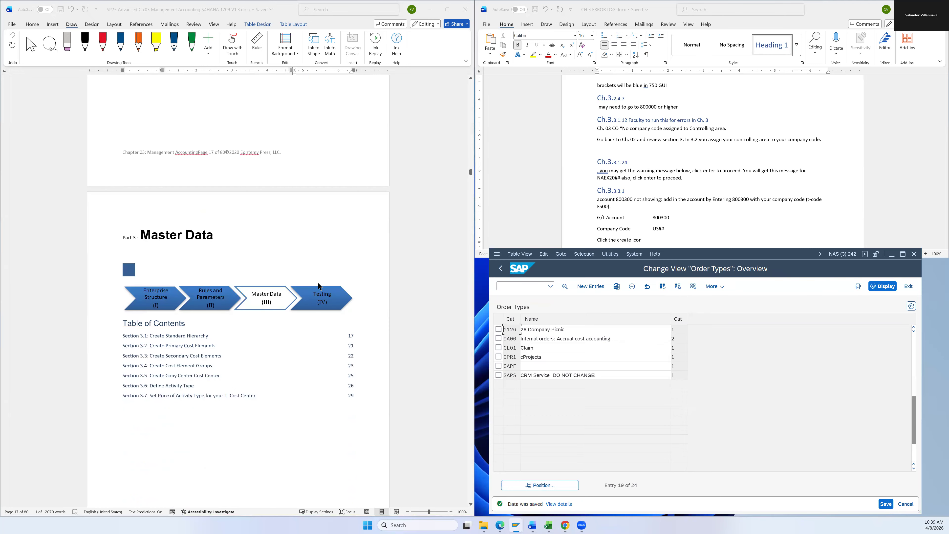
pyautogui.scroll(-1, 261, 264)
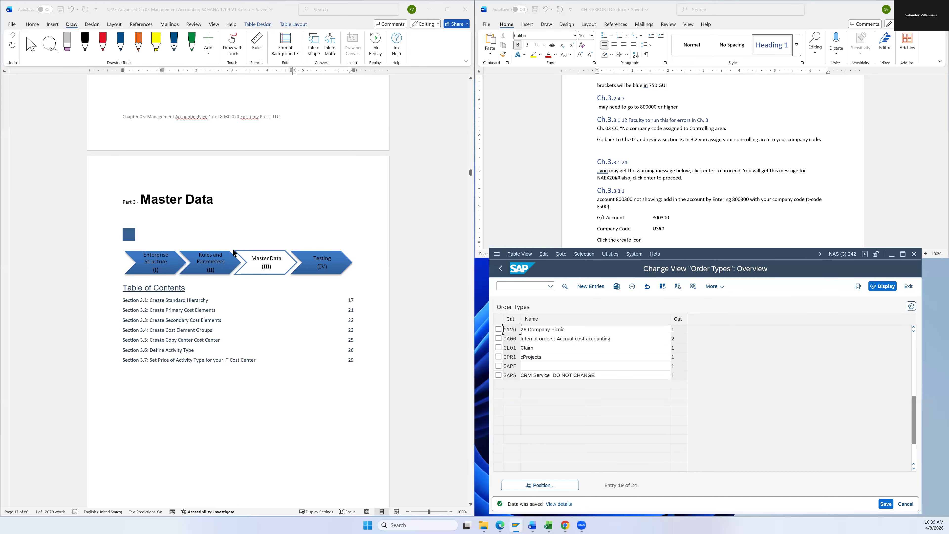
pyautogui.scroll(-1, 218, 280)
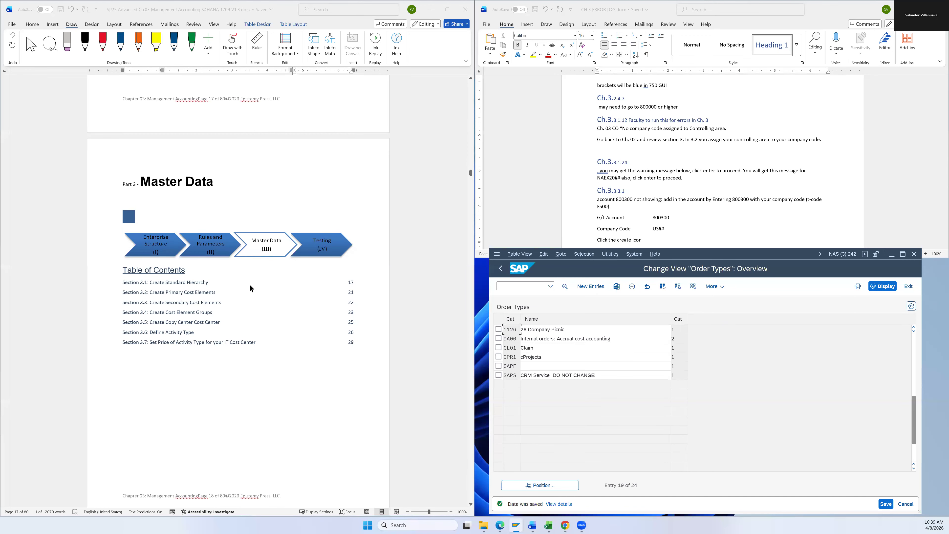
pyautogui.click(498, 255)
pyautogui.click(531, 338)
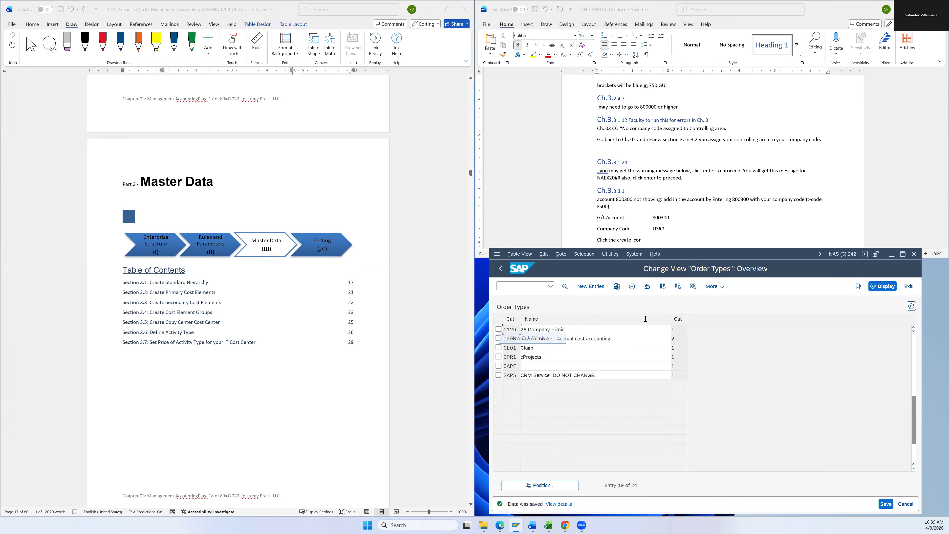
pyautogui.click(914, 254)
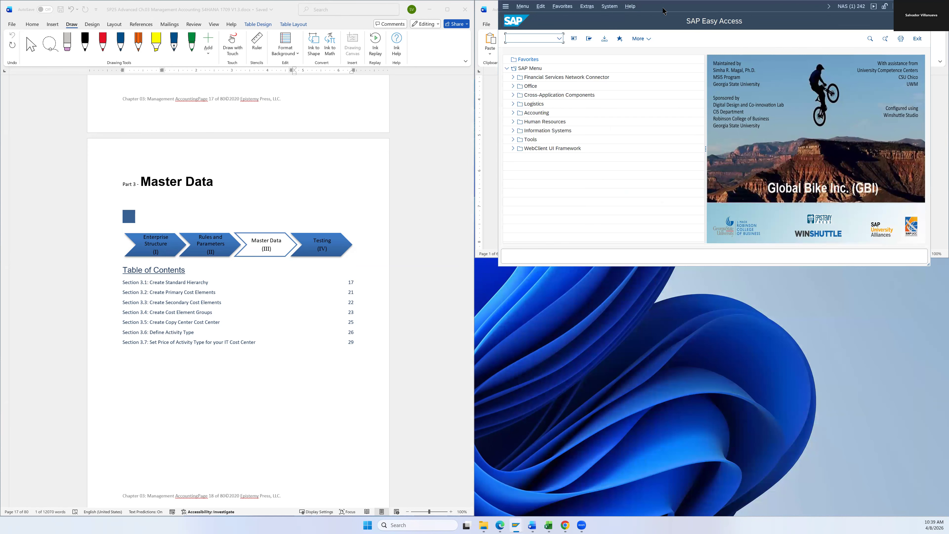
pyautogui.moveTo(664, 11); pyautogui.dragTo(649, 220)
pyautogui.scroll(-10, 400, 244)
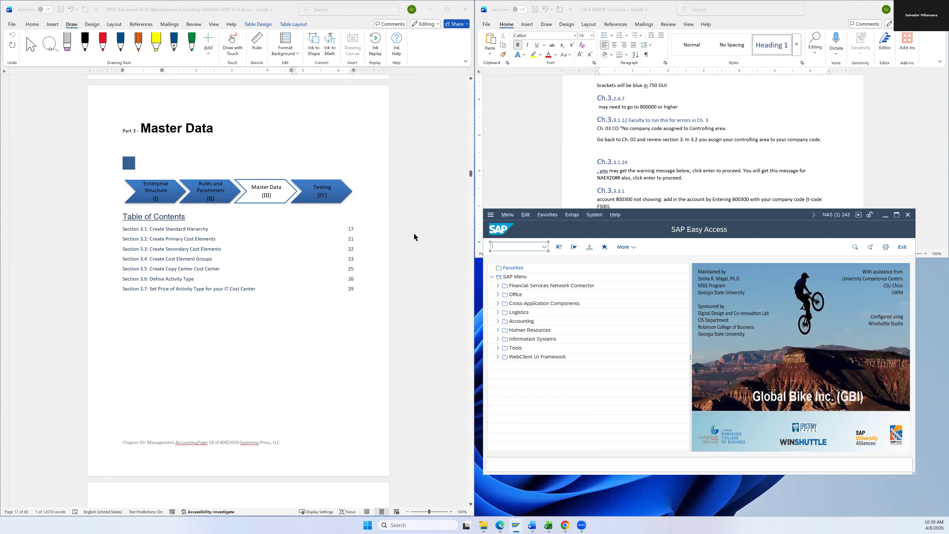
pyautogui.scroll(-1, 399, 244)
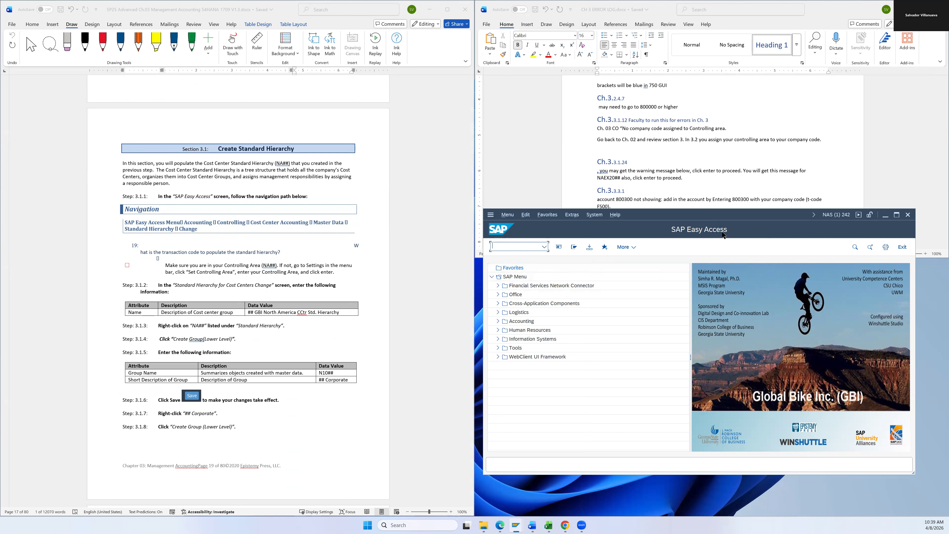
# Step: Open OKEON - Change from Accounting, Controlling, Cost Center Accounting, Master Data, Standard Hierarchy in the SAP Menu
pyautogui.click(499, 321)
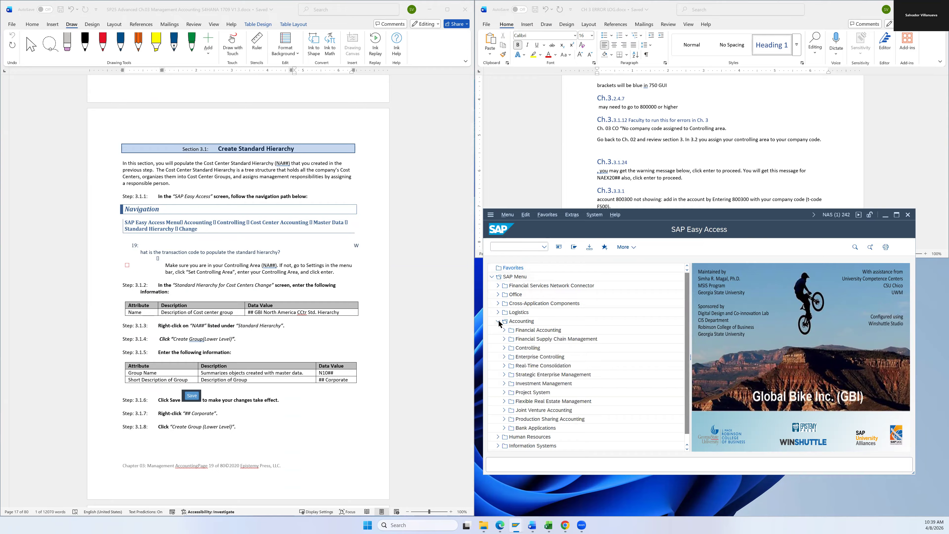
pyautogui.click(504, 348)
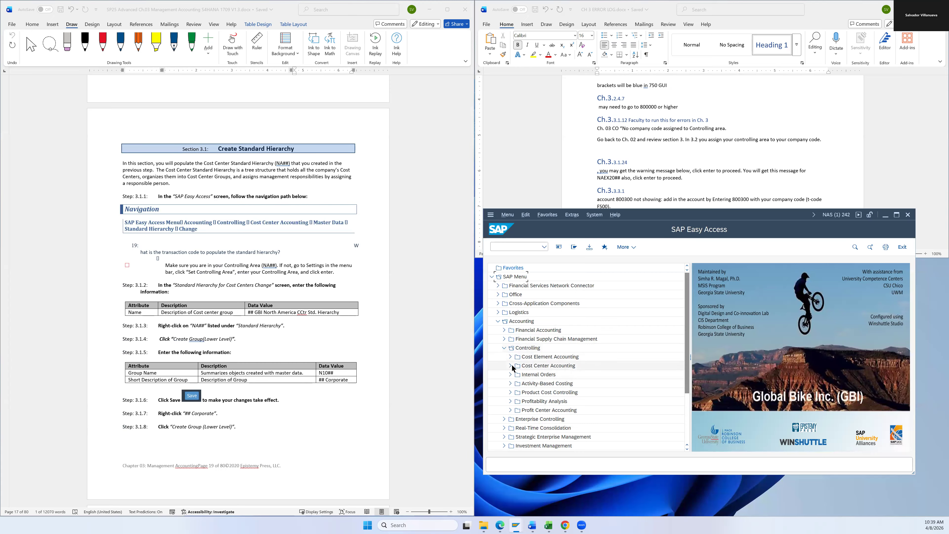
pyautogui.click(511, 366)
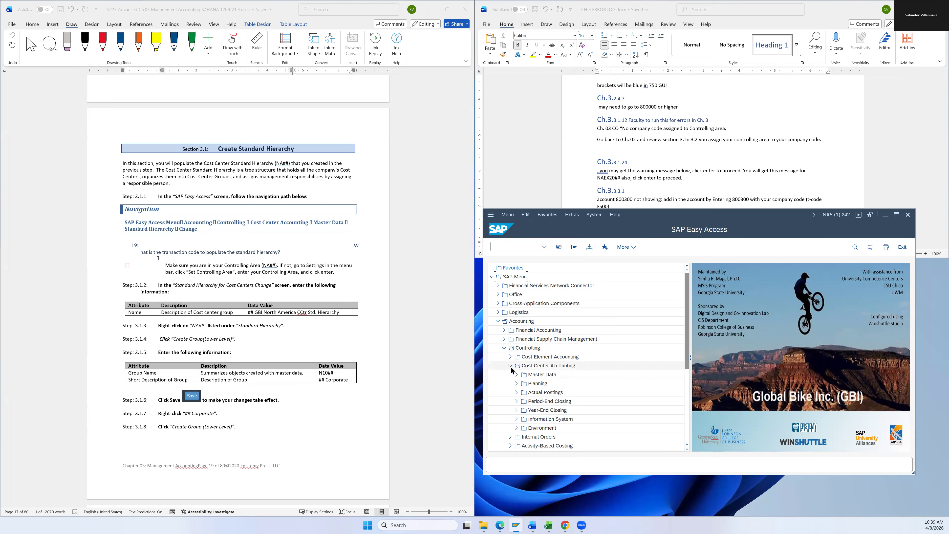
pyautogui.click(516, 375)
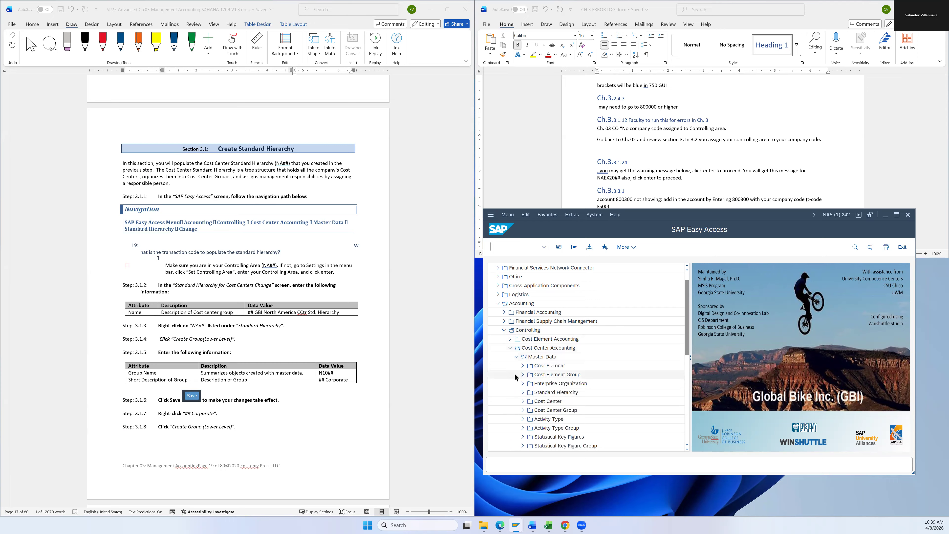
pyautogui.click(523, 392)
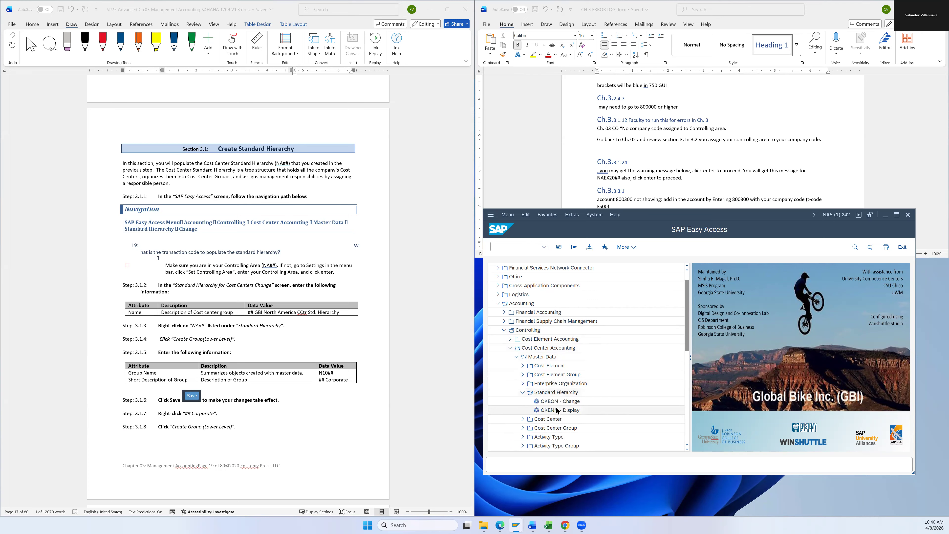
pyautogui.click(552, 403)
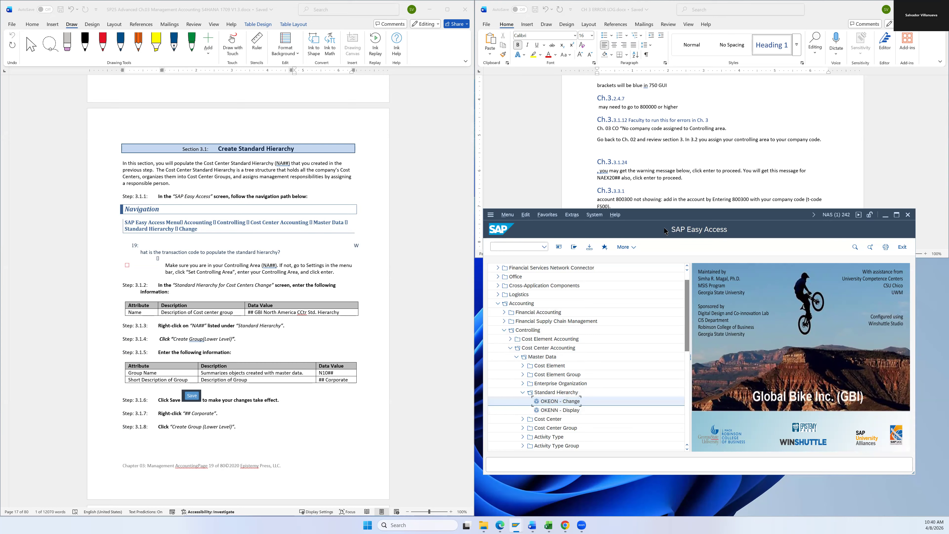
pyautogui.doubleClick(562, 402)
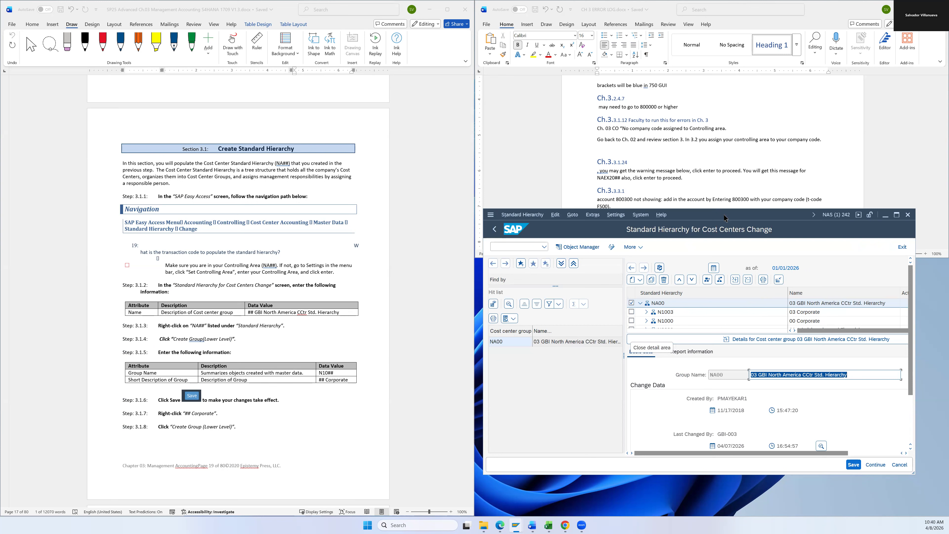
# Step: Reopen the standard hierarchy change transaction and set the controlling area to NA26
pyautogui.moveTo(725, 218); pyautogui.dragTo(713, 222)
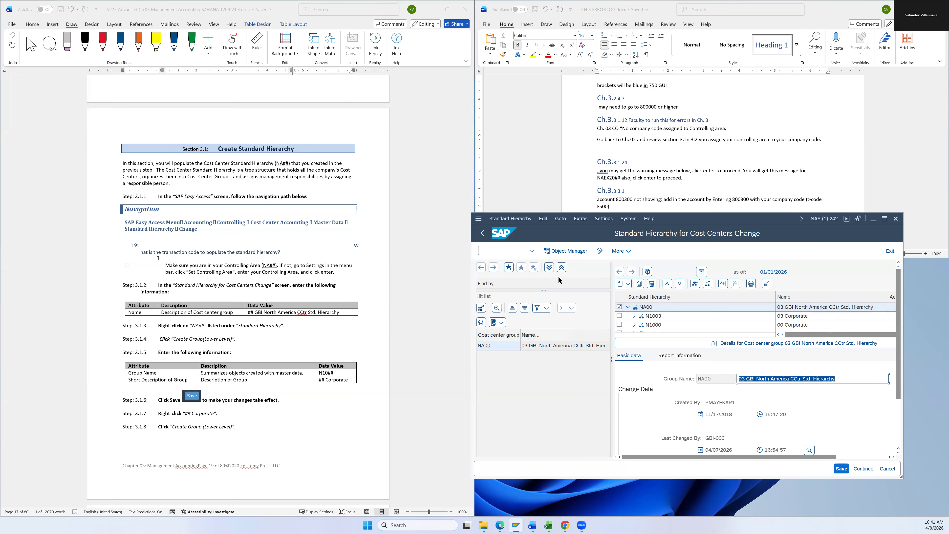
pyautogui.click(482, 233)
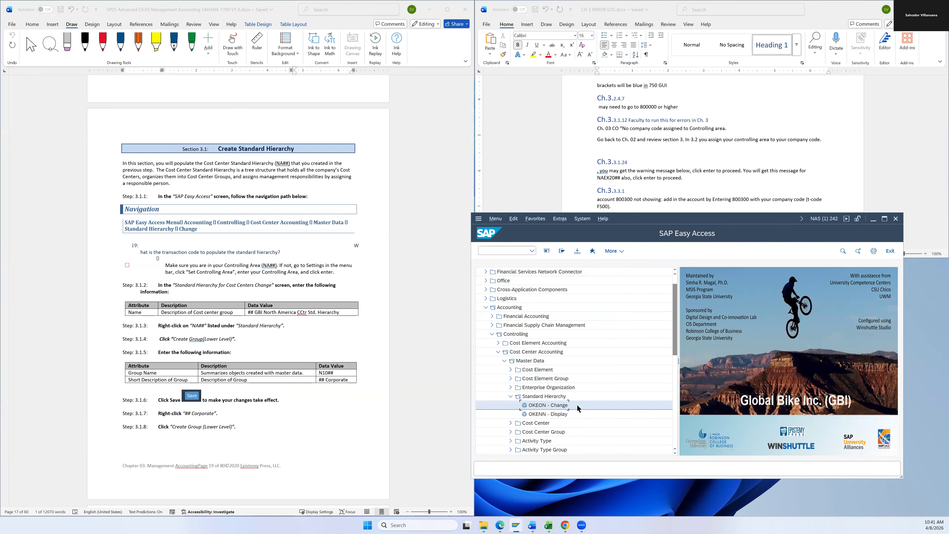
pyautogui.doubleClick(561, 408)
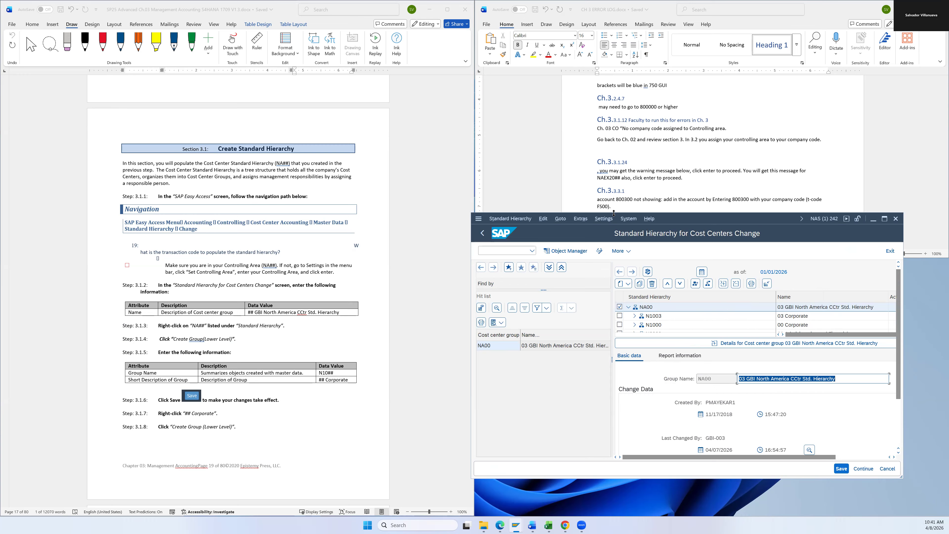
pyautogui.click(605, 219)
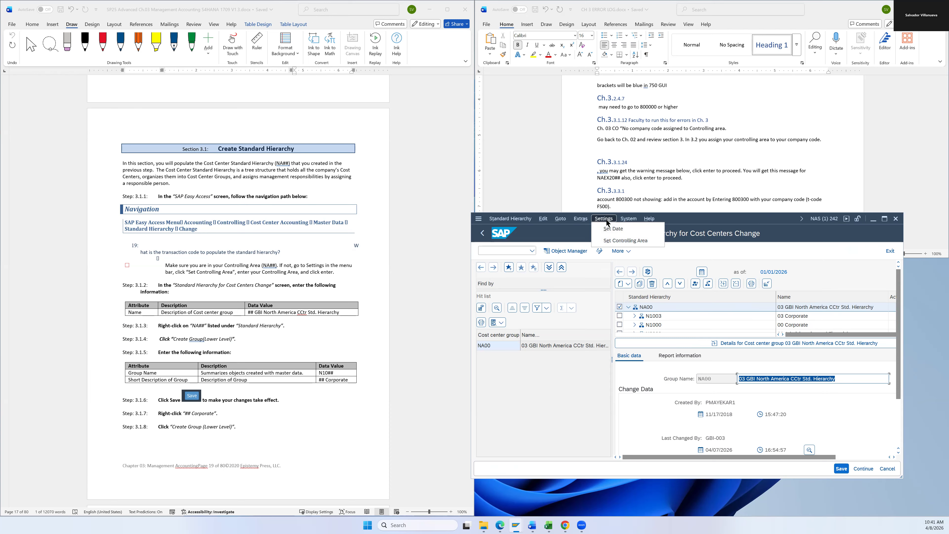
pyautogui.click(615, 241)
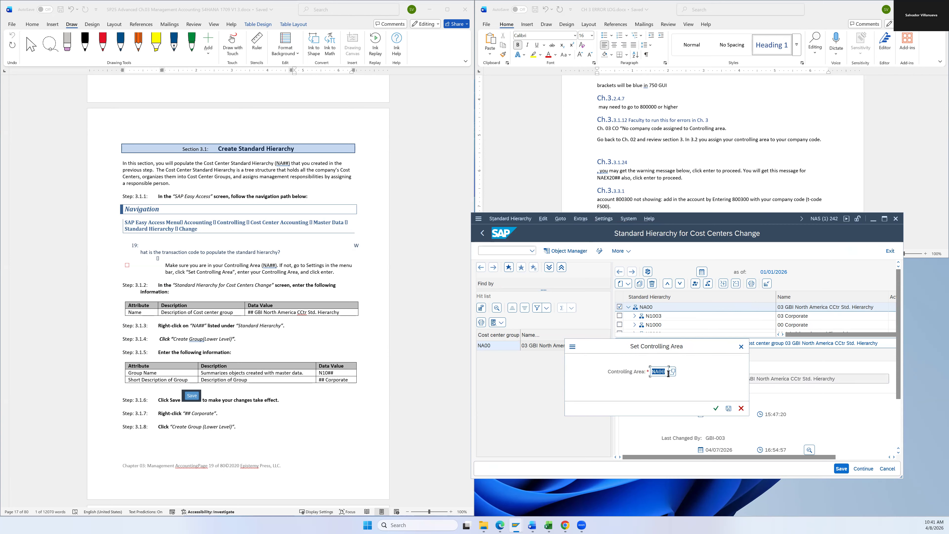
pyautogui.write('NA26')
pyautogui.click(717, 408)
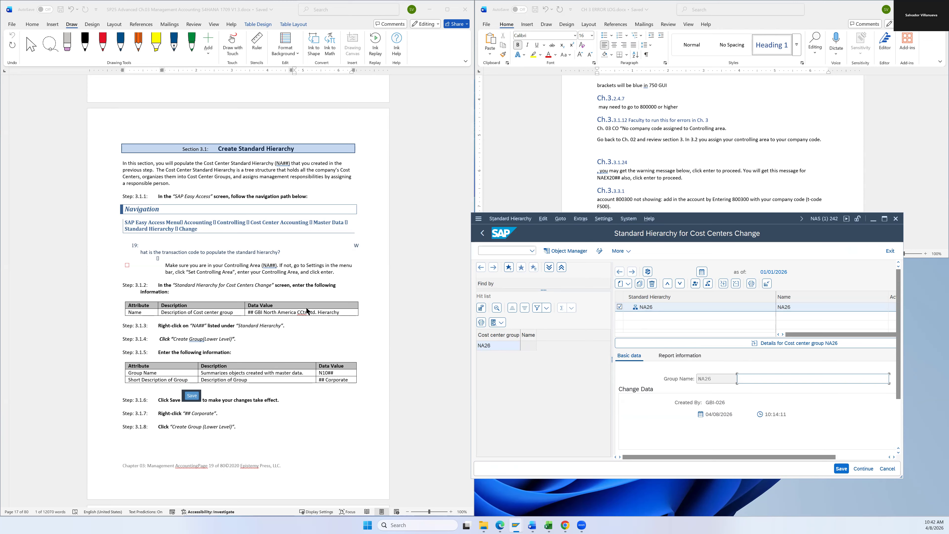
# Step: Set the name of the NA26 cost center group to 26 GBI North America CCtr Std. Hierarchy, as given in the exercise
pyautogui.scroll(-2, 218, 276)
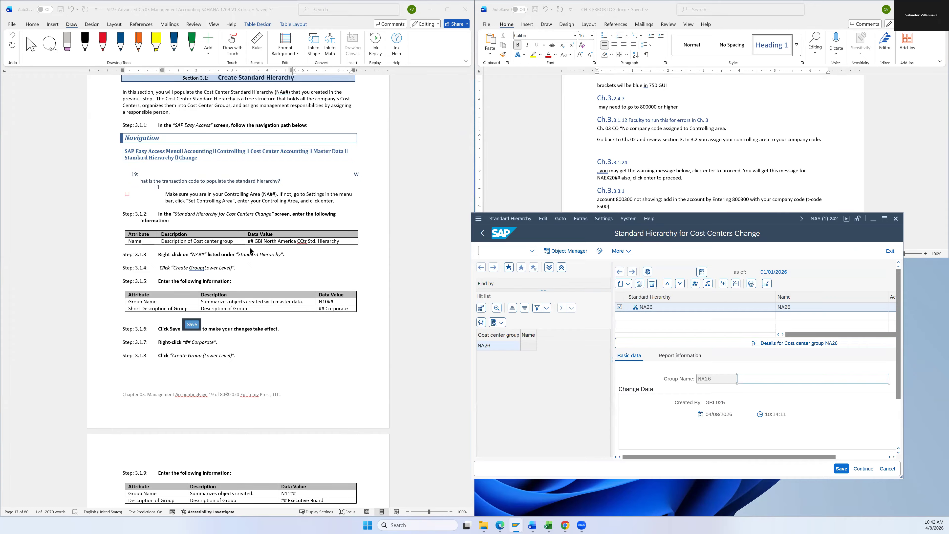
pyautogui.scroll(-3, 250, 248)
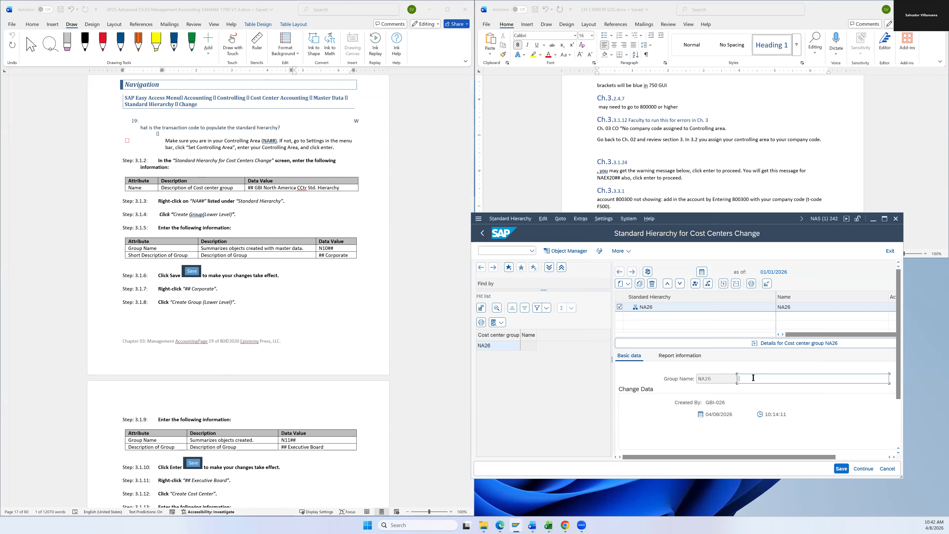
pyautogui.click(333, 187)
pyautogui.click(258, 187)
pyautogui.moveTo(340, 188); pyautogui.dragTo(255, 188)
pyautogui.hotkey('ctrl', 'c')
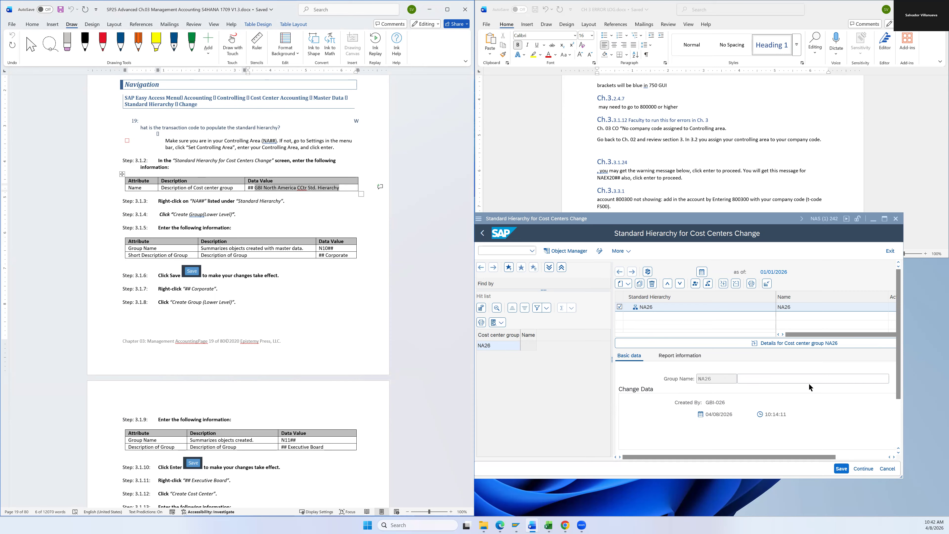
pyautogui.click(776, 381)
pyautogui.write('26')
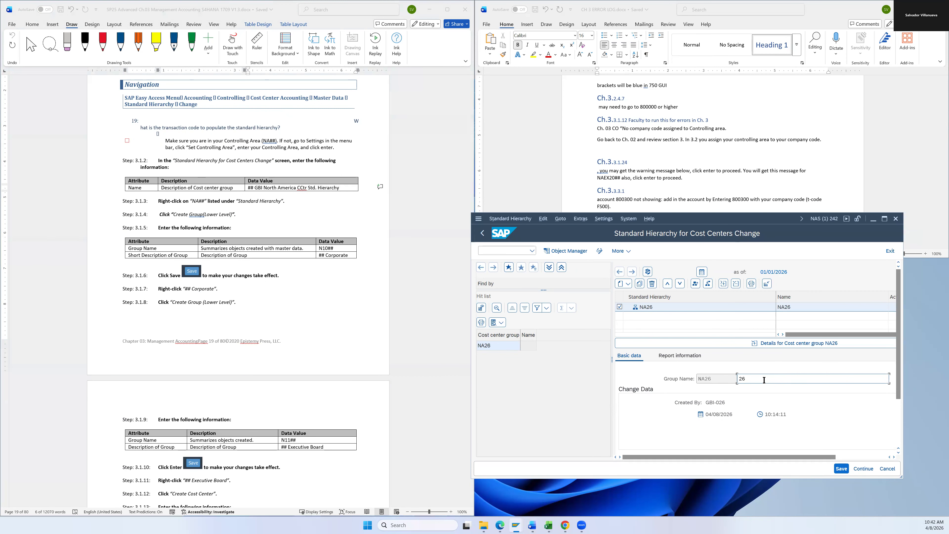
pyautogui.hotkey('ctrl', 'v')
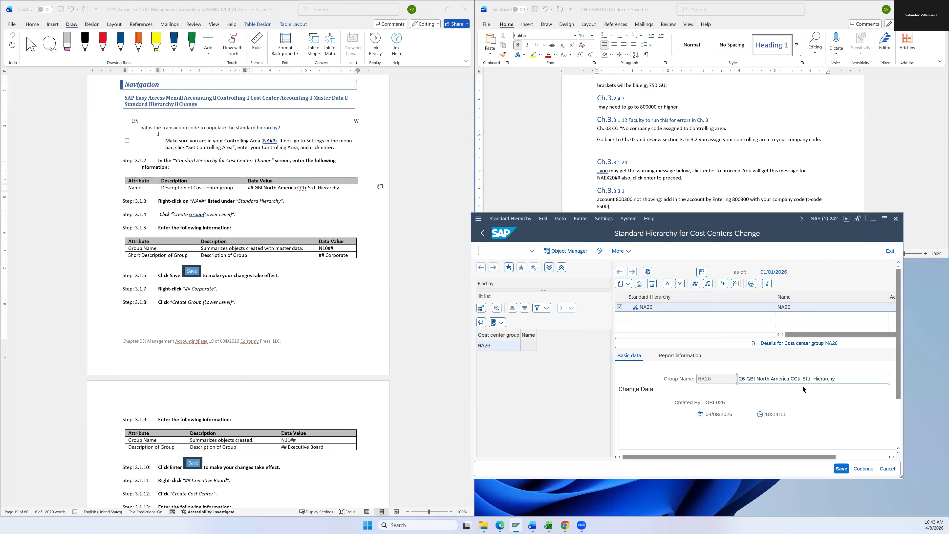
pyautogui.moveTo(741, 454); pyautogui.dragTo(719, 457)
pyautogui.moveTo(938, 171); pyautogui.dragTo(948, 172)
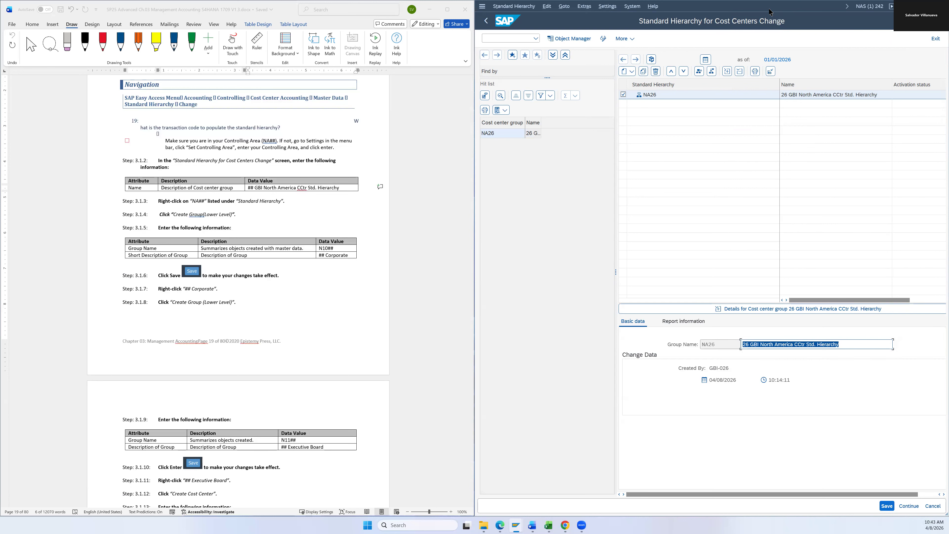
pyautogui.doubleClick(769, 12)
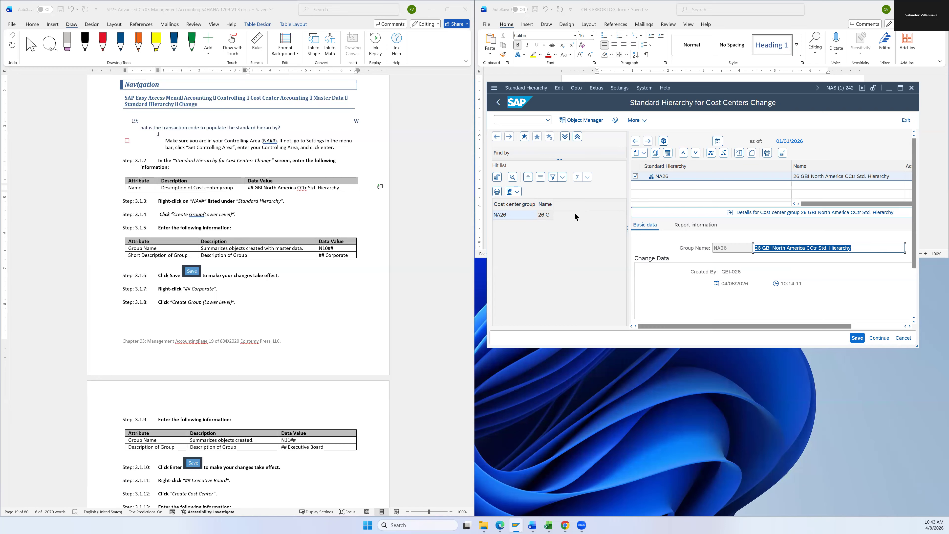
# Step: Create a lower-level group under NA26 in the standard hierarchy and enter N1026 as its group name
pyautogui.rightClick(659, 180)
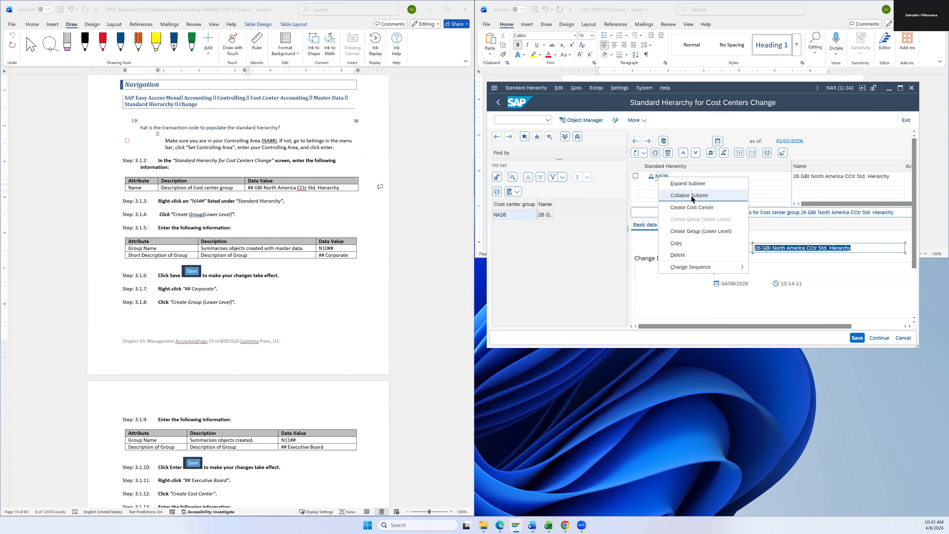
pyautogui.click(686, 231)
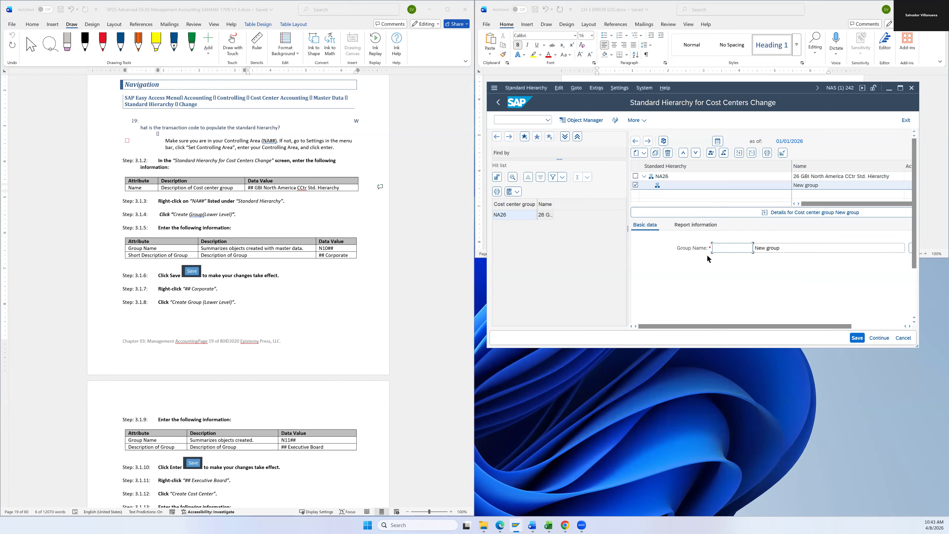
pyautogui.click(324, 253)
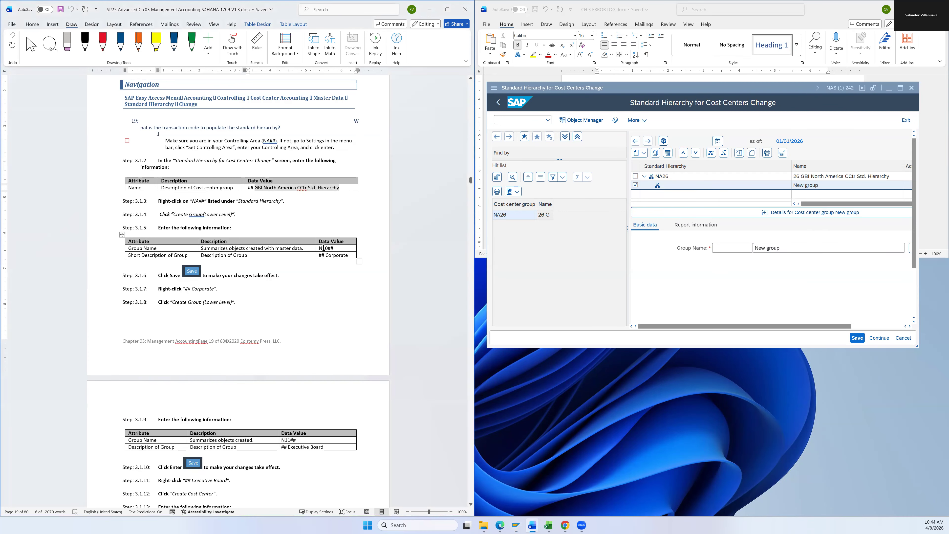
pyautogui.doubleClick(324, 249)
pyautogui.hotkey('ctrl', 'c')
pyautogui.click(727, 247)
pyautogui.hotkey('ctrl', 'v')
pyautogui.write('26')
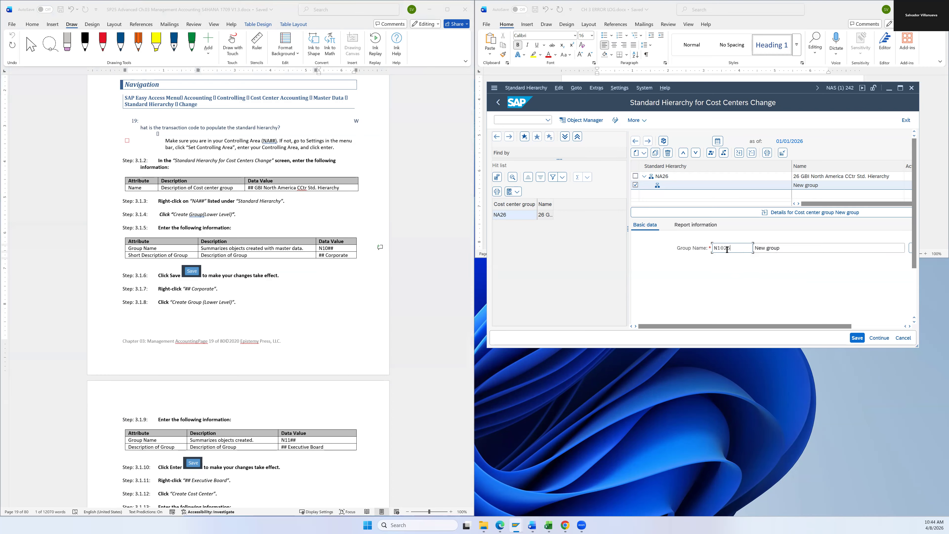
# Step: Replace the description of group N1026 with 26 Corporate and save the hierarchy
pyautogui.click(340, 257)
pyautogui.doubleClick(339, 257)
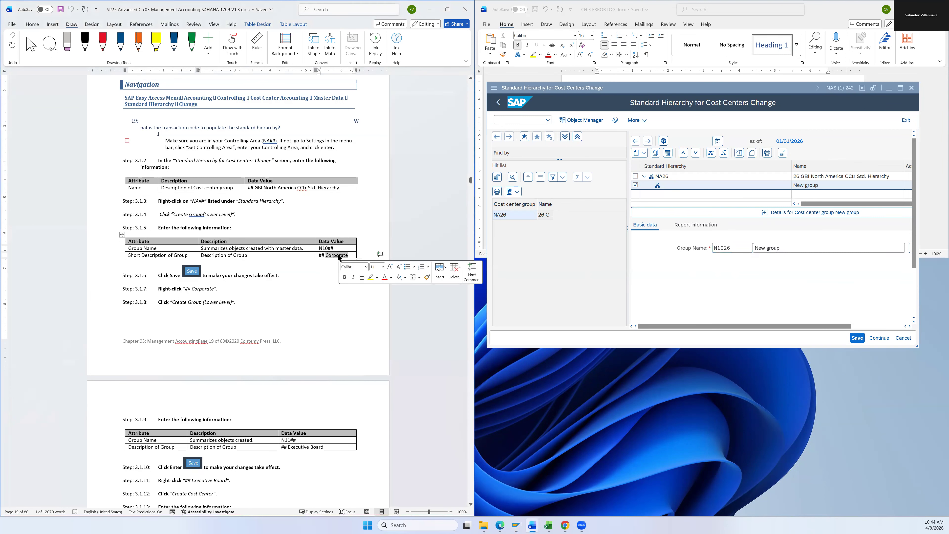
pyautogui.click(763, 248)
pyautogui.tripleClick(757, 248)
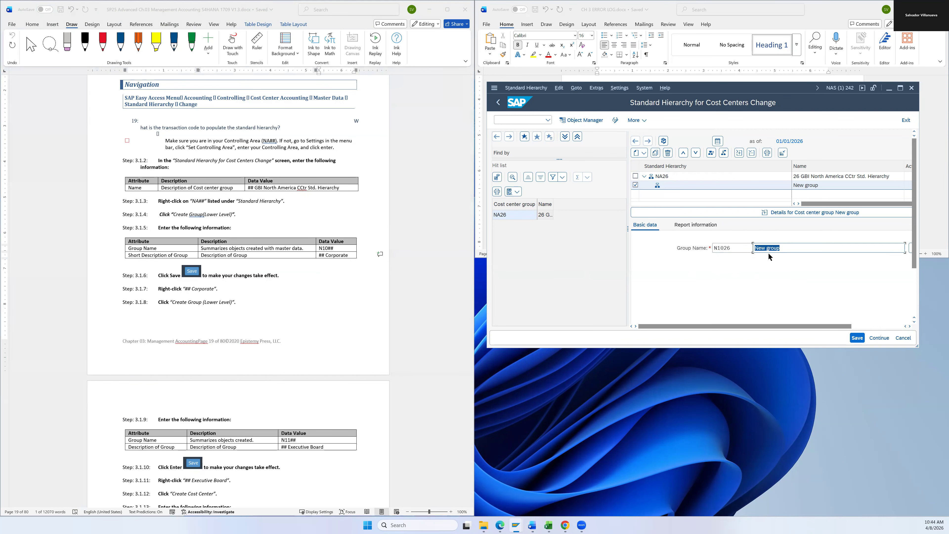
pyautogui.write('2')
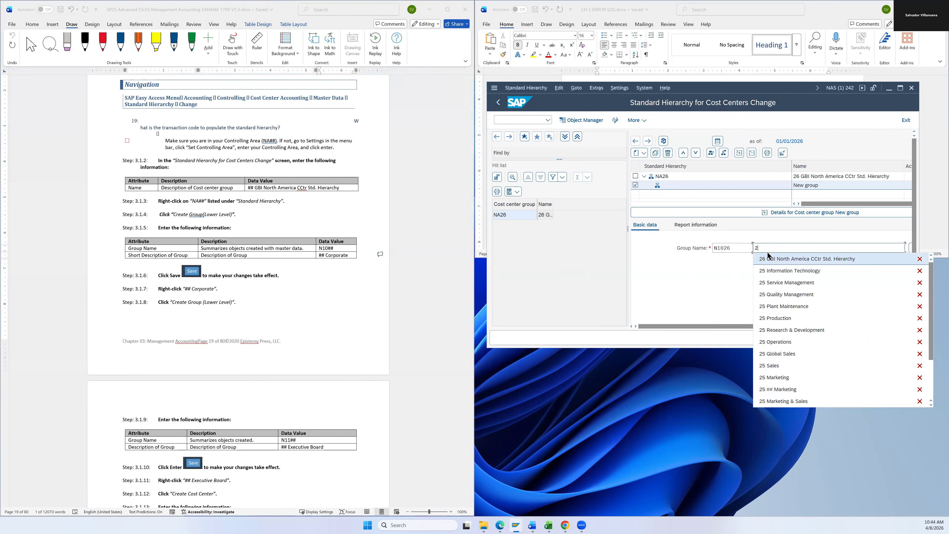
pyautogui.write('6 Corporate')
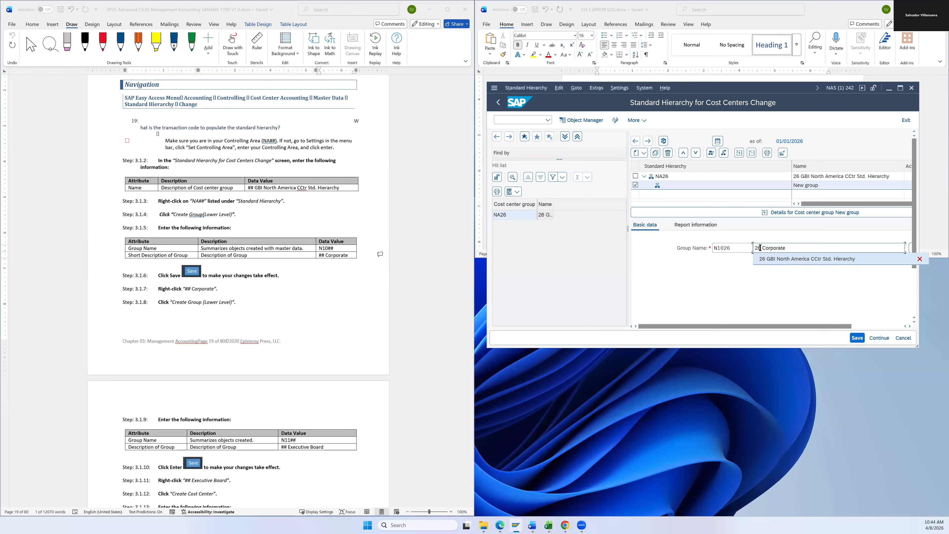
pyautogui.click(709, 279)
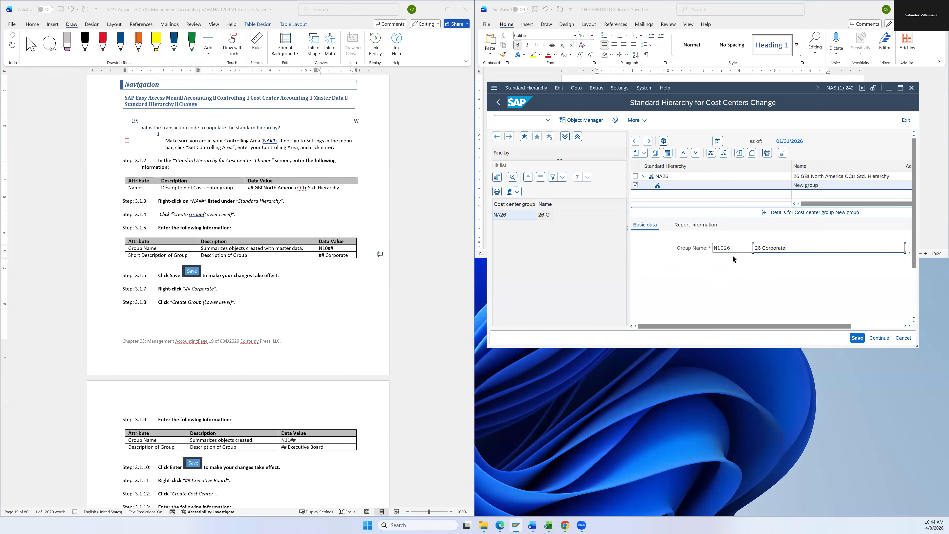
pyautogui.click(857, 339)
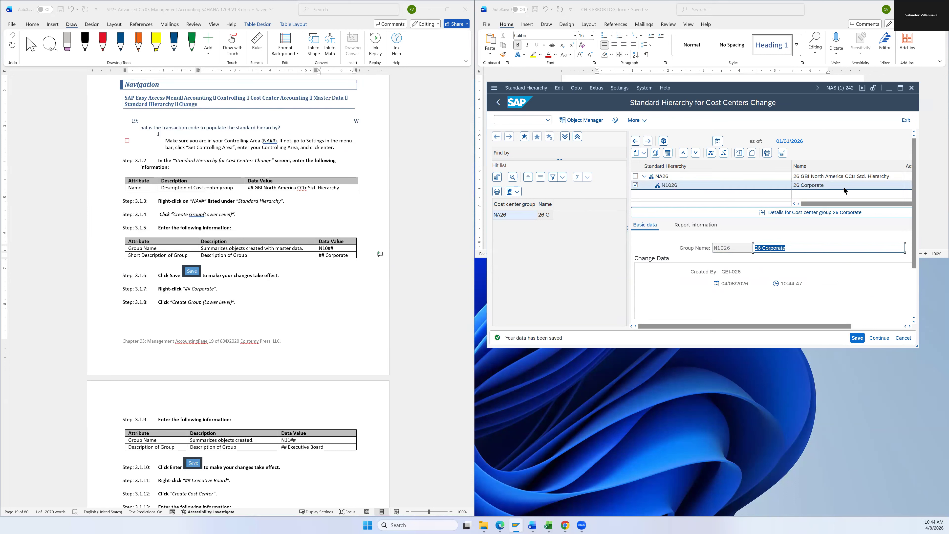
# Step: Create a lower-level group under 26 Corporate and enter N1126 as its group name
pyautogui.rightClick(804, 187)
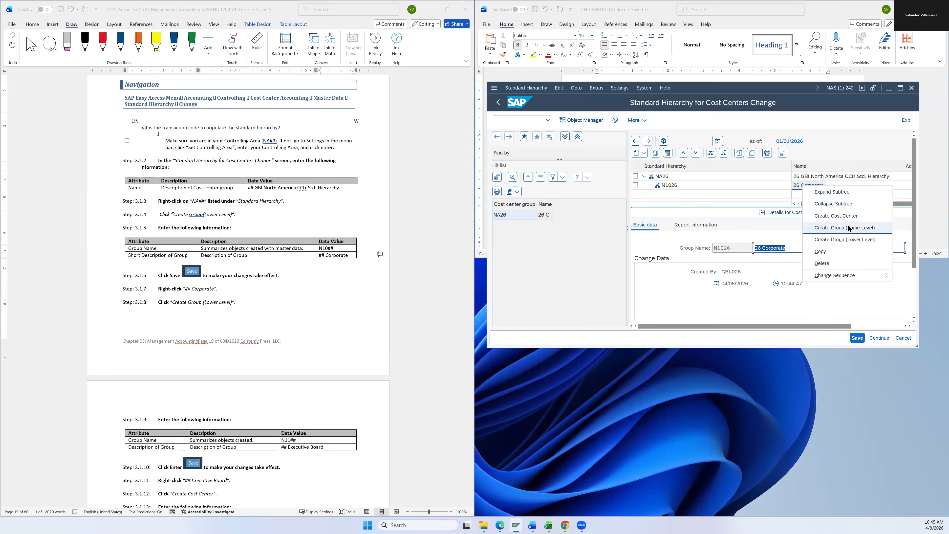
pyautogui.click(834, 240)
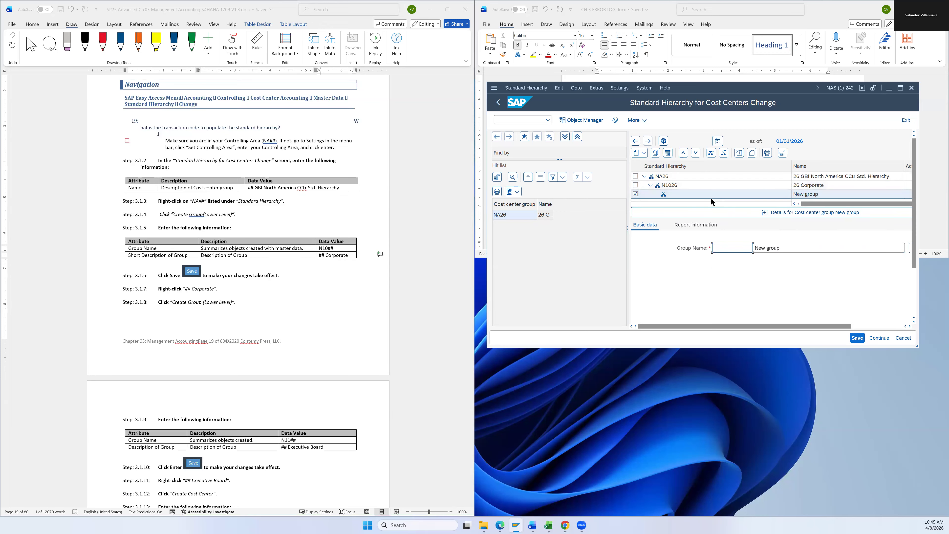
pyautogui.scroll(-3, 257, 310)
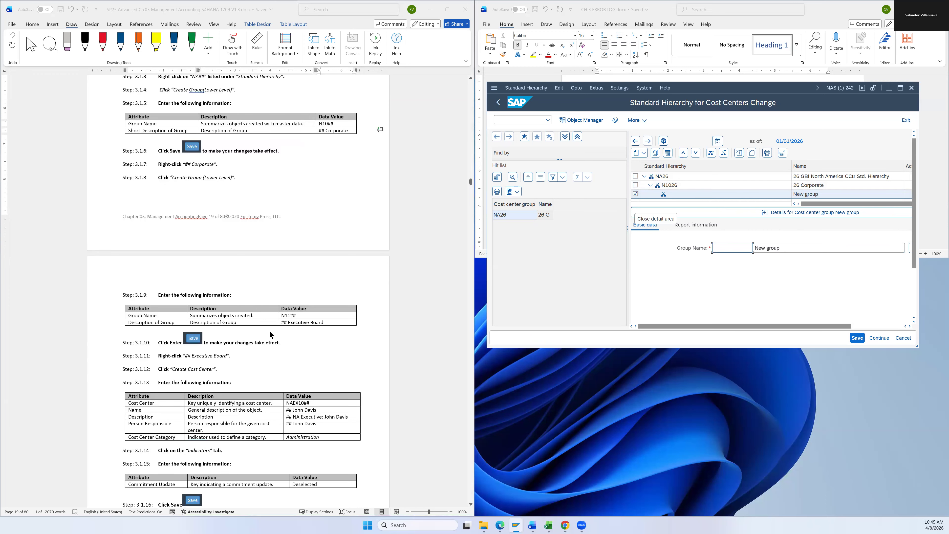
pyautogui.doubleClick(284, 318)
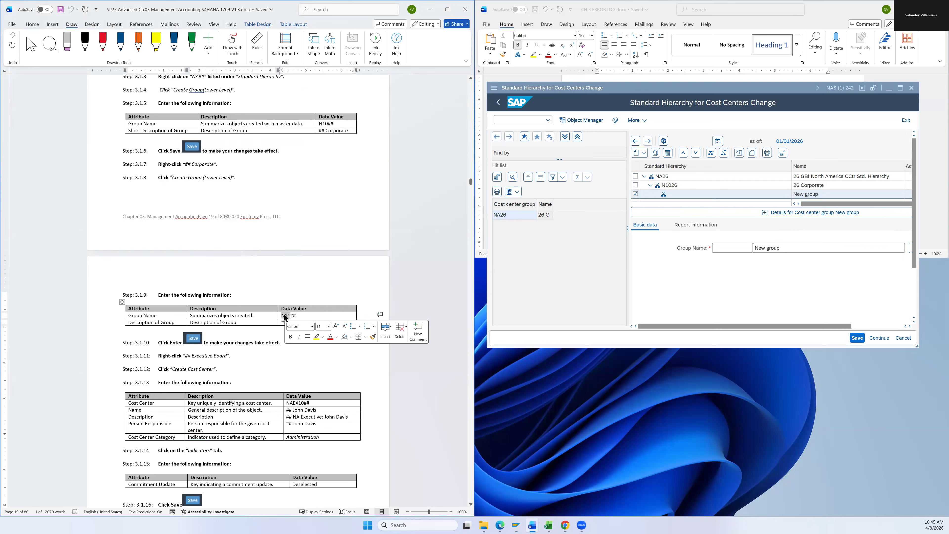
pyautogui.click(730, 249)
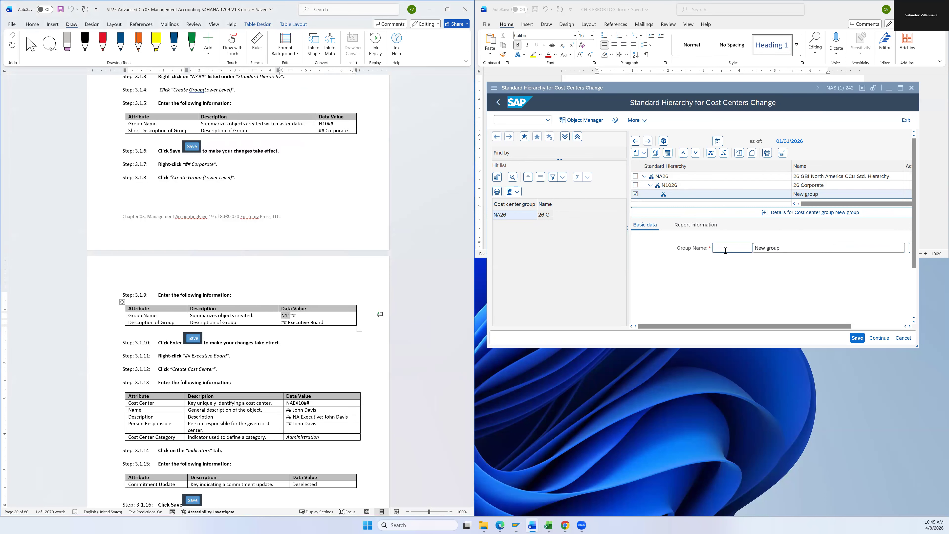
pyautogui.write('N11')
pyautogui.write('26')
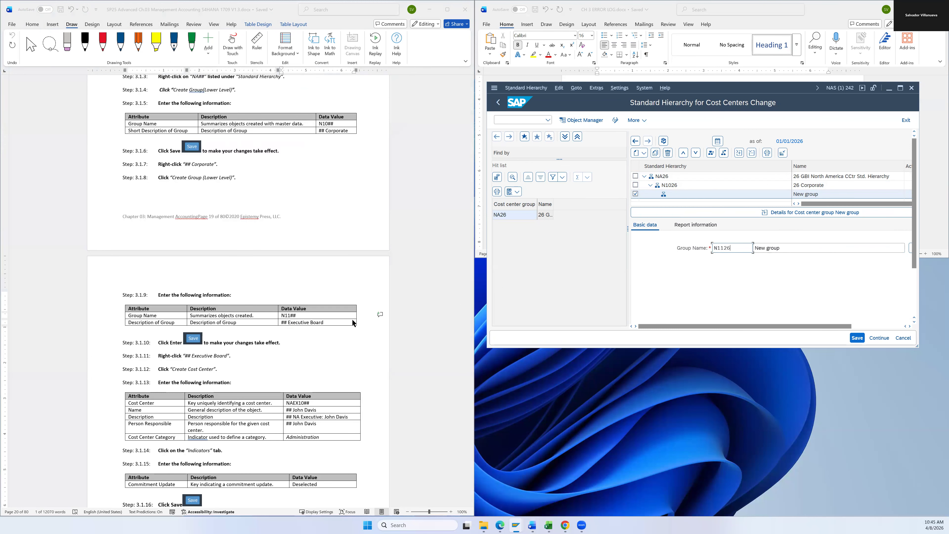
# Step: Replace the description of group N1126 with 26 Executive Board and save the hierarchy
pyautogui.click(325, 321)
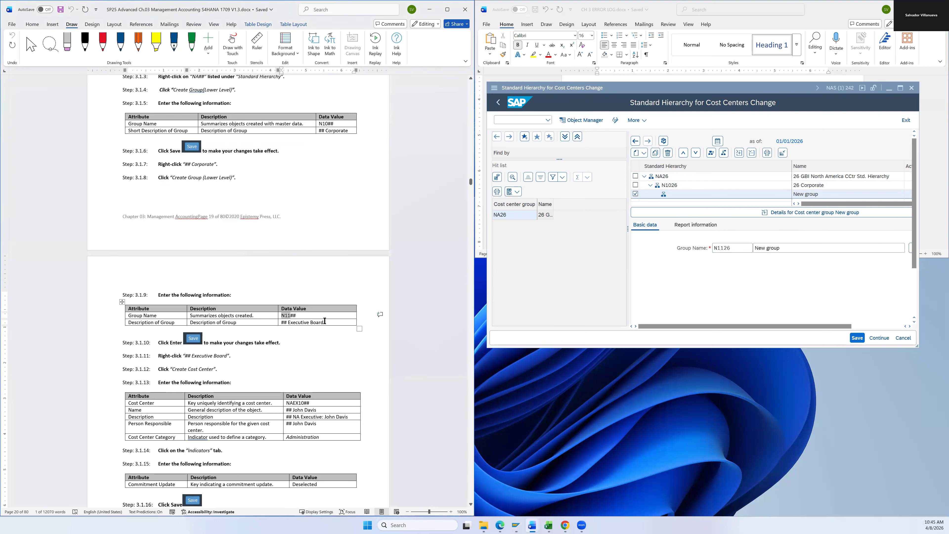
pyautogui.click(291, 321)
pyautogui.moveTo(294, 323); pyautogui.dragTo(328, 326)
pyautogui.click(768, 248)
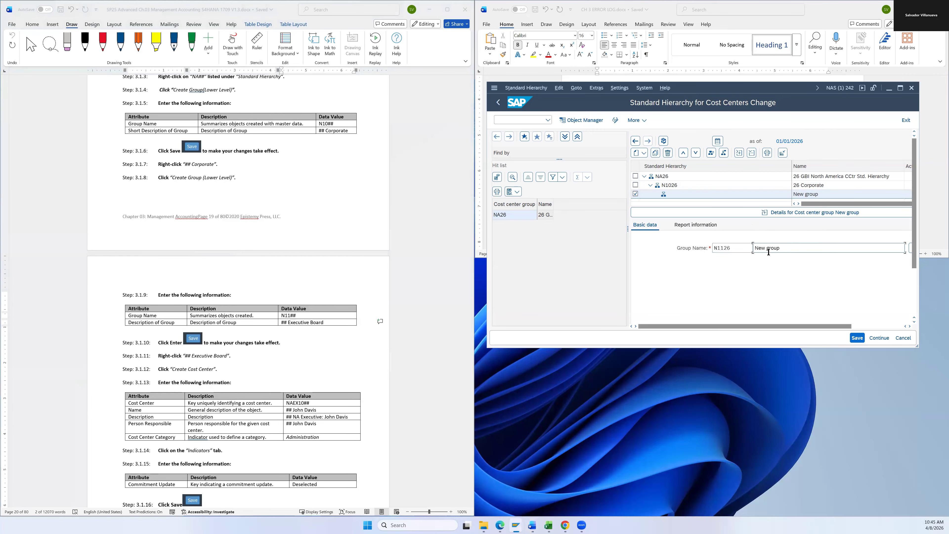
pyautogui.tripleClick(770, 252)
pyautogui.write('26')
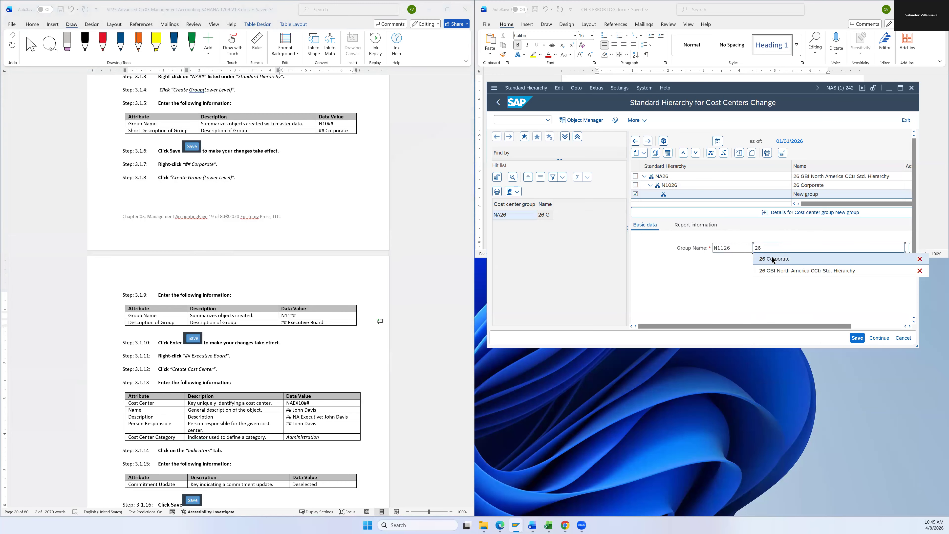
pyautogui.write(' Executive Board')
pyautogui.click(707, 283)
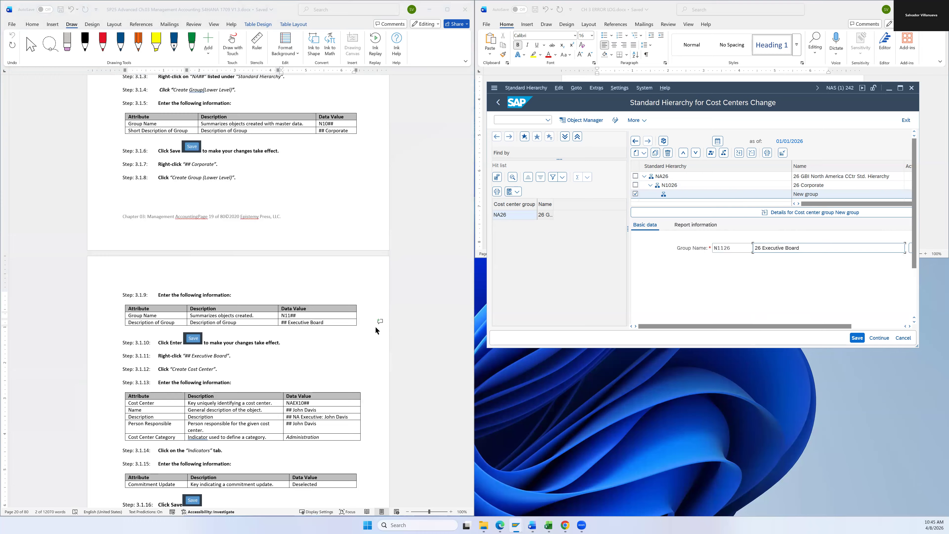
pyautogui.click(856, 338)
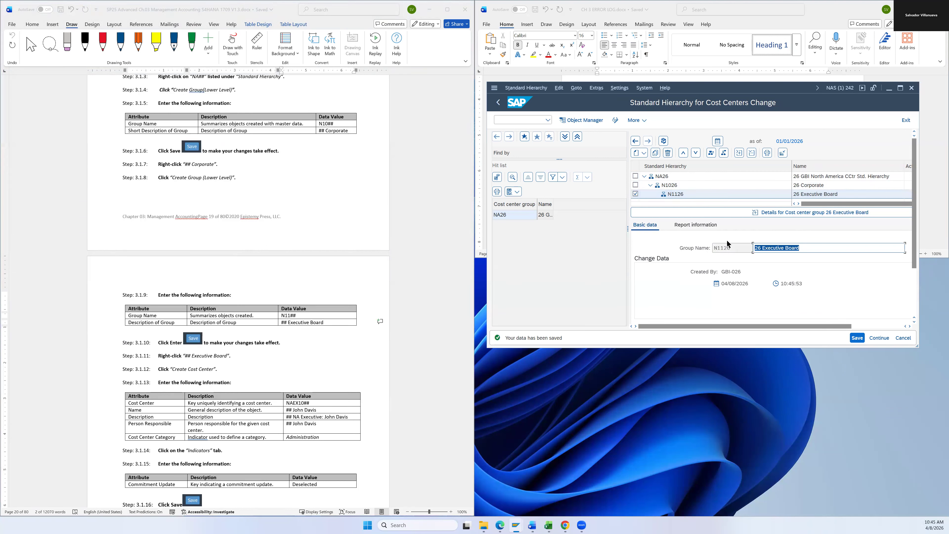
pyautogui.click(732, 248)
pyautogui.doubleClick(723, 246)
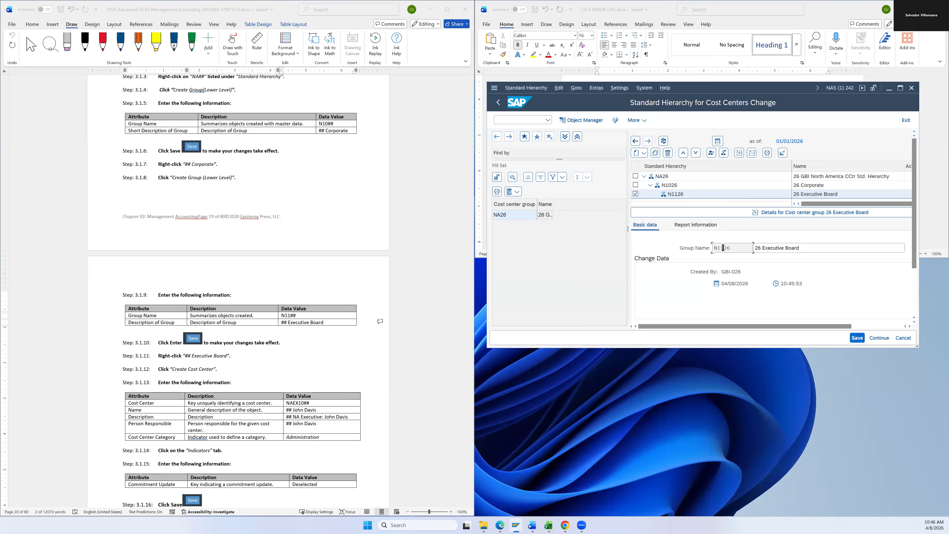
pyautogui.click(725, 250)
# Step: Create a cost center under the 26 Executive Board group and enter NAEX1026 as its cost center key
pyautogui.scroll(-2, 326, 315)
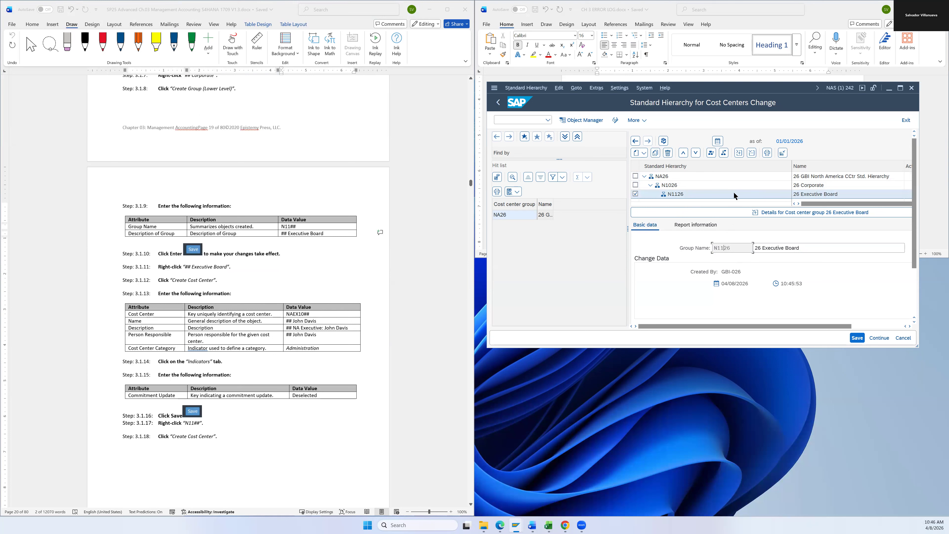
pyautogui.rightClick(806, 193)
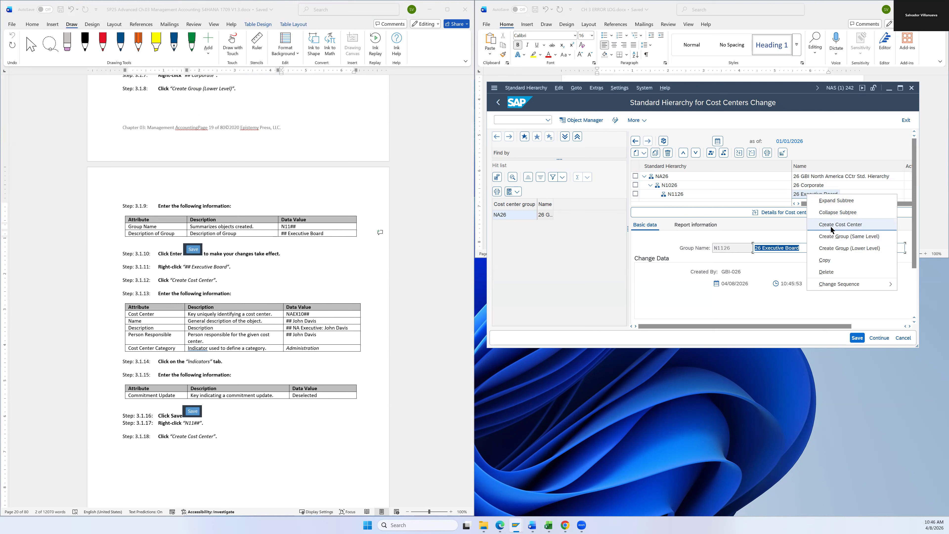
pyautogui.click(830, 225)
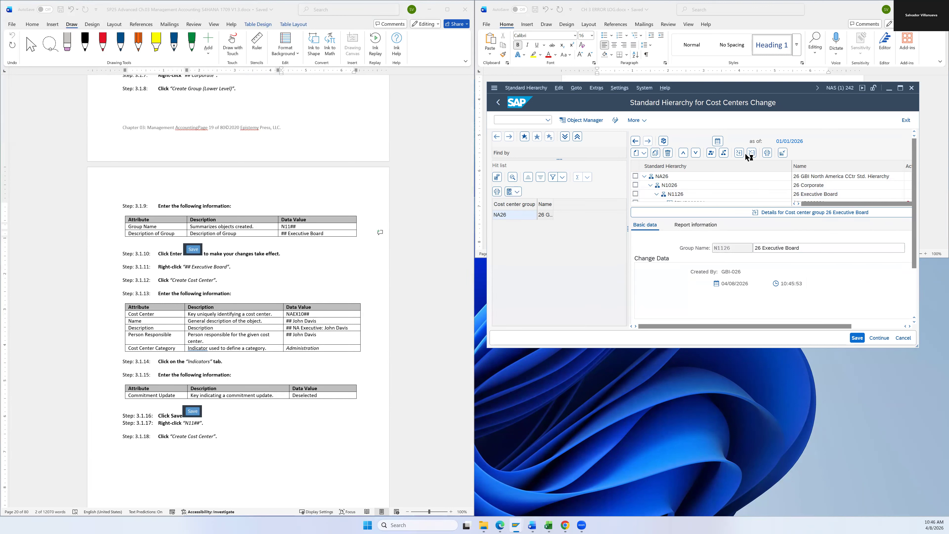
pyautogui.scroll(-1, 697, 191)
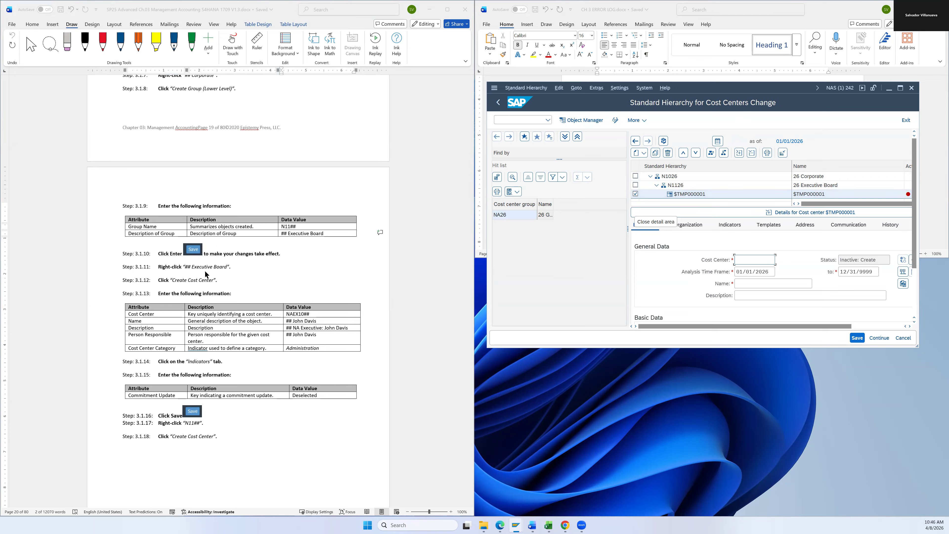
pyautogui.scroll(-3, 205, 277)
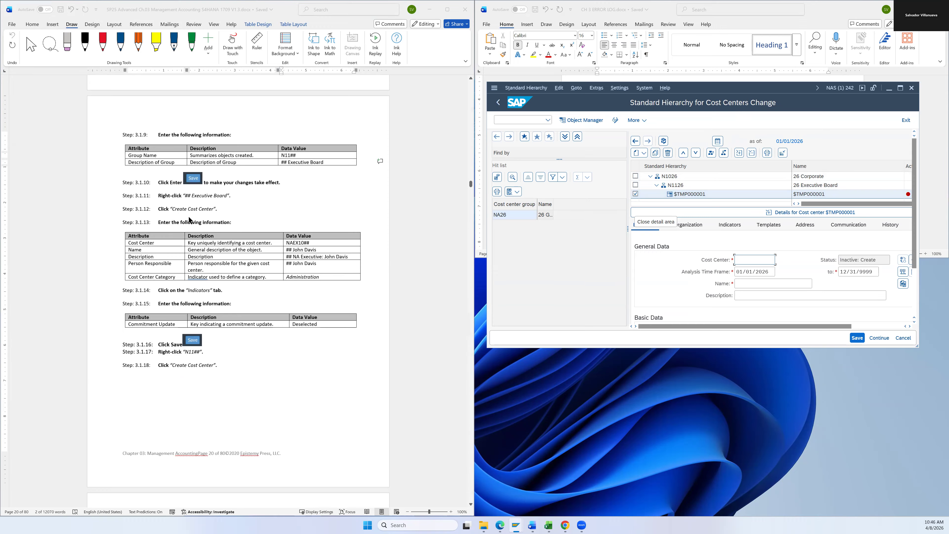
pyautogui.doubleClick(292, 244)
pyautogui.click(752, 260)
pyautogui.write('NAEX10')
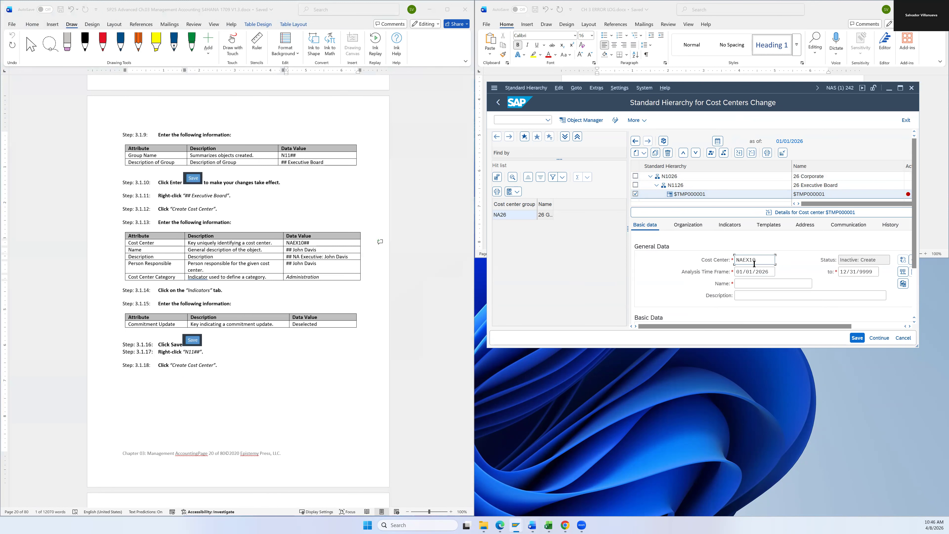
pyautogui.write('2')
# Step: Fill in NAEX1026's name and person responsible with 26 followed by the executive's full name from the exercise
pyautogui.click(318, 255)
pyautogui.moveTo(317, 250); pyautogui.dragTo(293, 250)
pyautogui.click(298, 250)
pyautogui.click(739, 285)
pyautogui.write('26 John Davis')
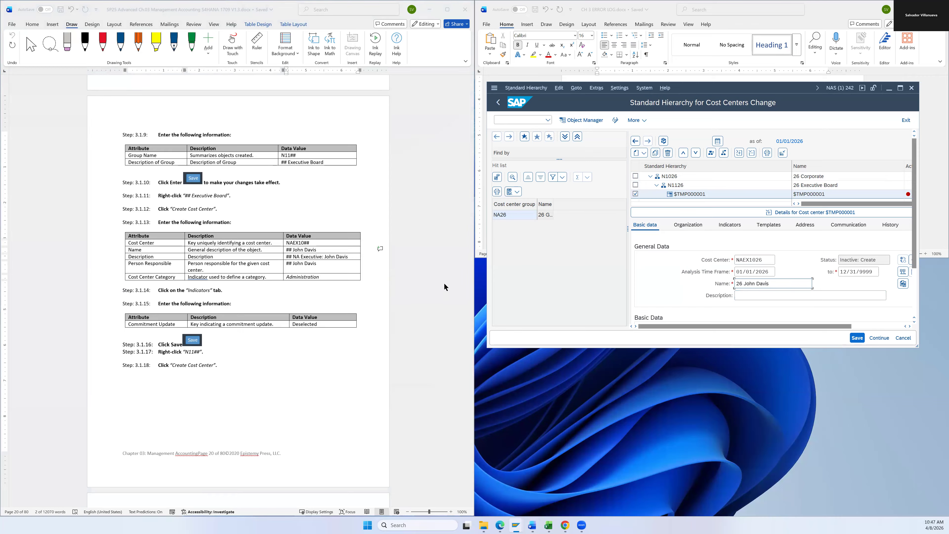
pyautogui.tripleClick(743, 283)
pyautogui.hotkey('ctrl', 'c')
pyautogui.press('End')
pyautogui.moveTo(721, 92); pyautogui.dragTo(948, 157)
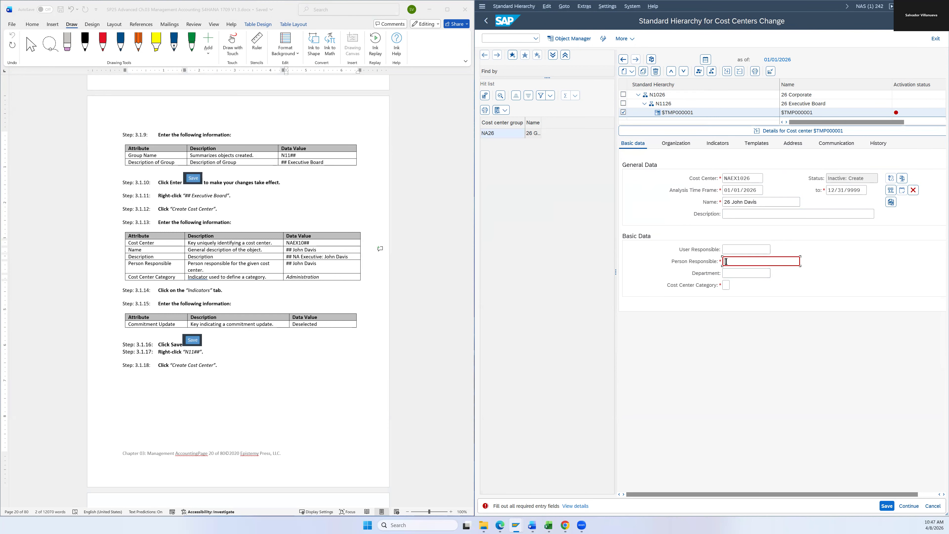
pyautogui.hotkey('ctrl', 'v')
# Step: Enter NAEX1026's description as 26 NA Executive: followed by the executive's full name
pyautogui.moveTo(348, 256); pyautogui.dragTo(293, 257)
pyautogui.hotkey('ctrl', 'c')
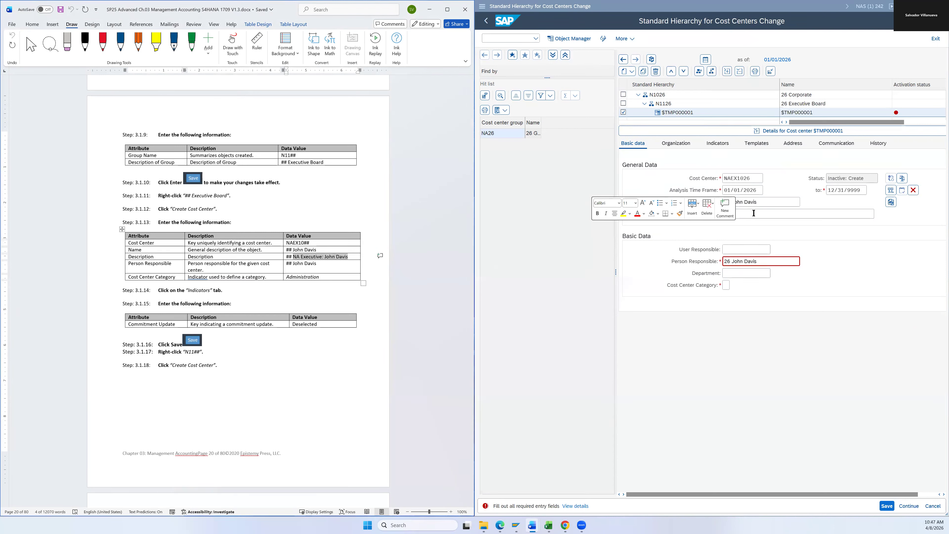
pyautogui.click(754, 213)
pyautogui.write('26')
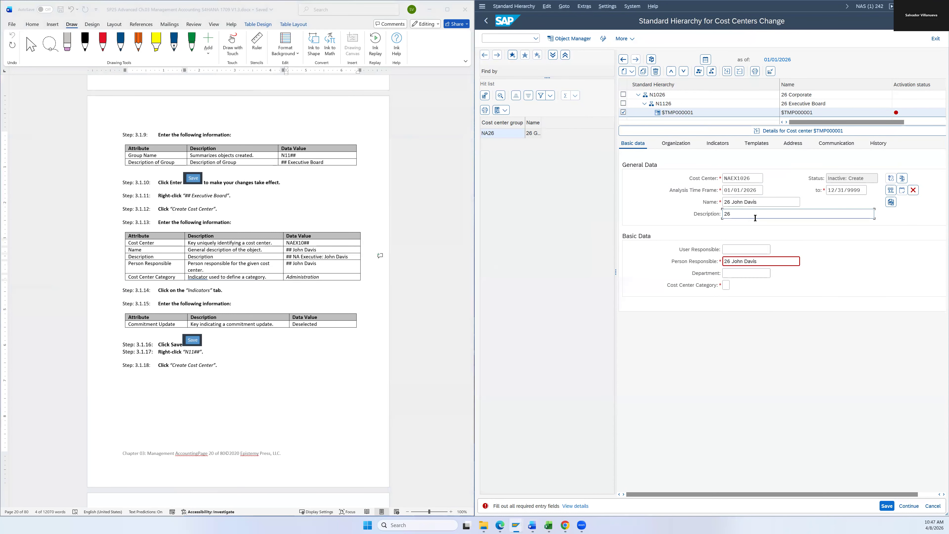
pyautogui.hotkey('ctrl', 'v')
# Step: Set the cost center category of NAEX1026 to W, Administration
pyautogui.click(726, 283)
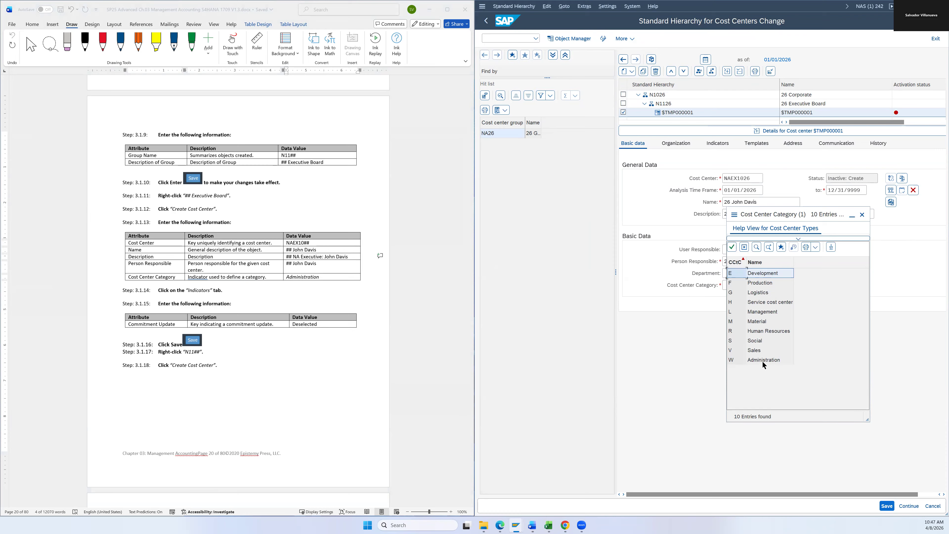
pyautogui.click(755, 364)
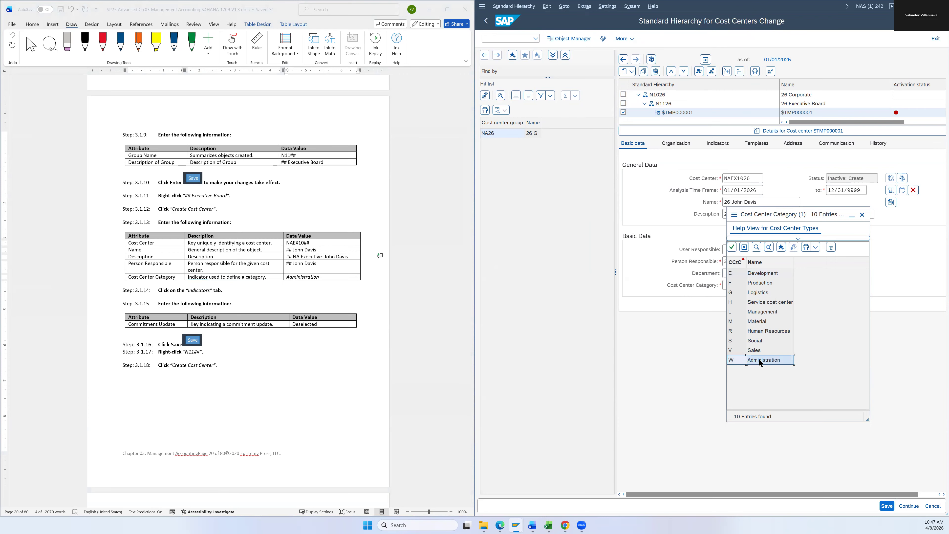
pyautogui.doubleClick(761, 361)
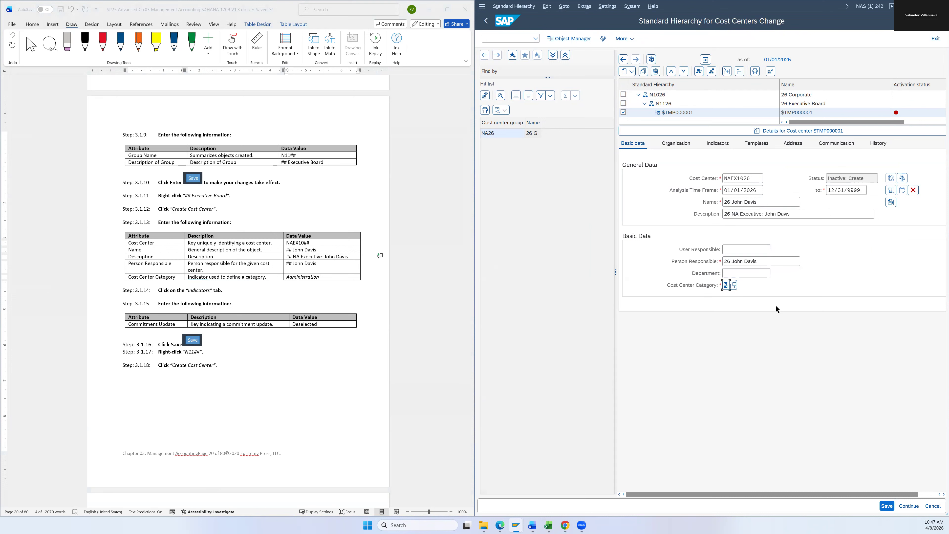
# Step: Deselect the Commitment Update lock in the indicators of cost center NAEX1026 and save it
pyautogui.click(730, 181)
pyautogui.click(716, 142)
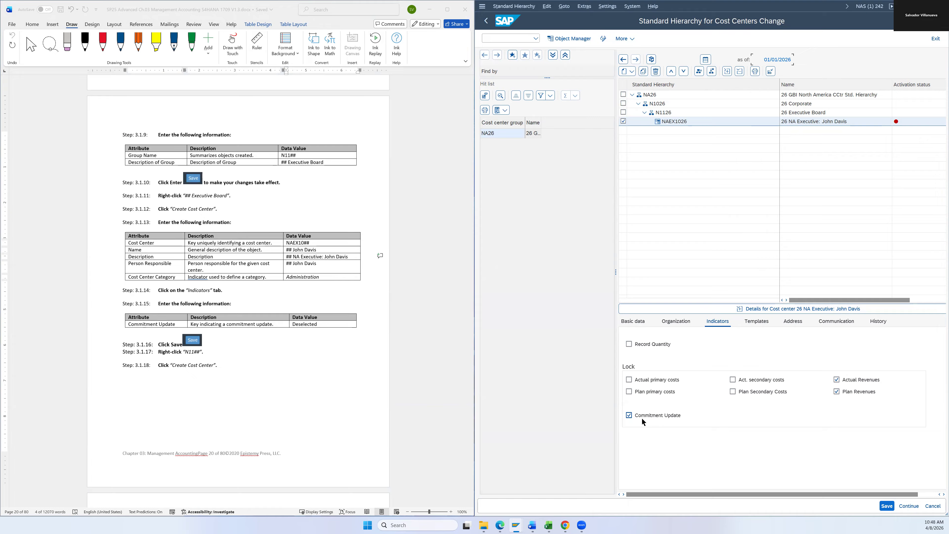
pyautogui.click(630, 416)
pyautogui.click(886, 507)
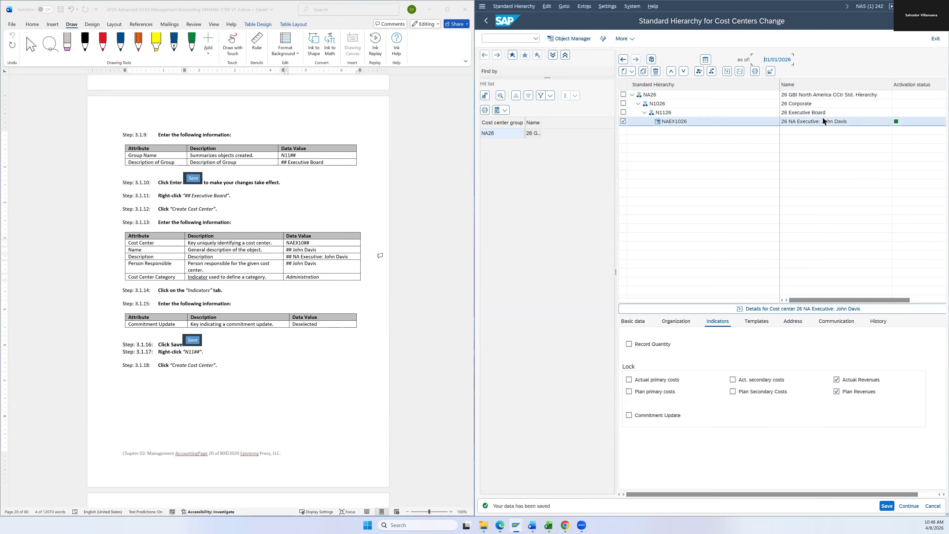
# Step: Create another cost center under group N1126 and enter NAEX2026 as its cost center key
pyautogui.scroll(-3, 295, 327)
pyautogui.scroll(-3, 295, 326)
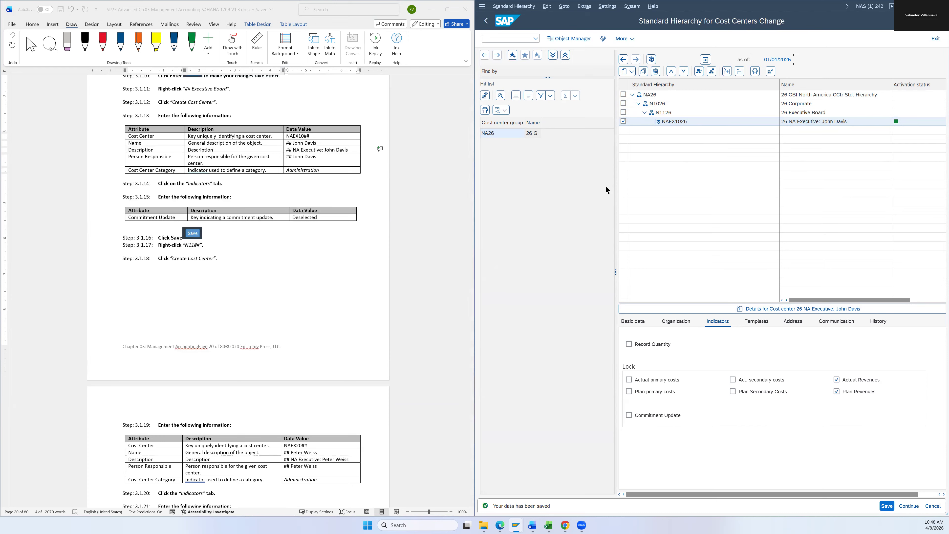
pyautogui.rightClick(658, 114)
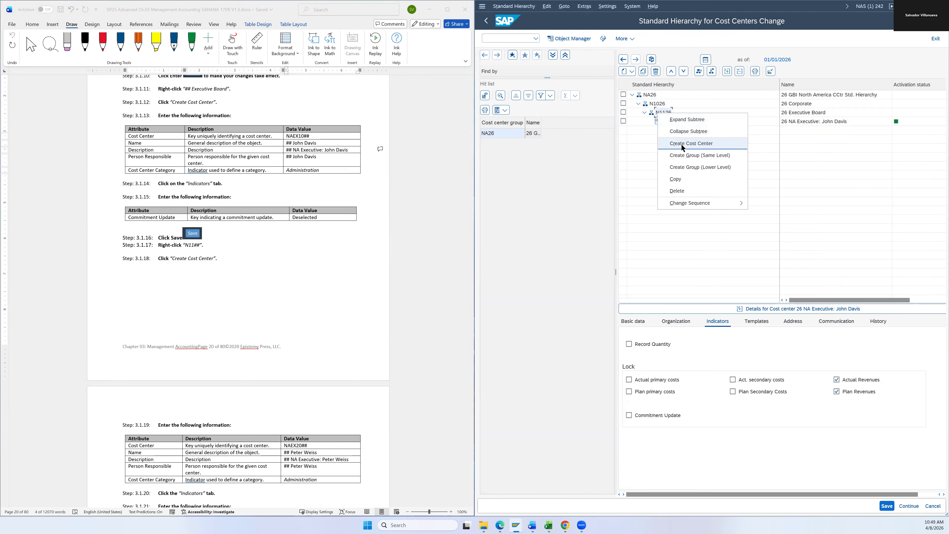
pyautogui.click(683, 146)
pyautogui.scroll(-5, 418, 312)
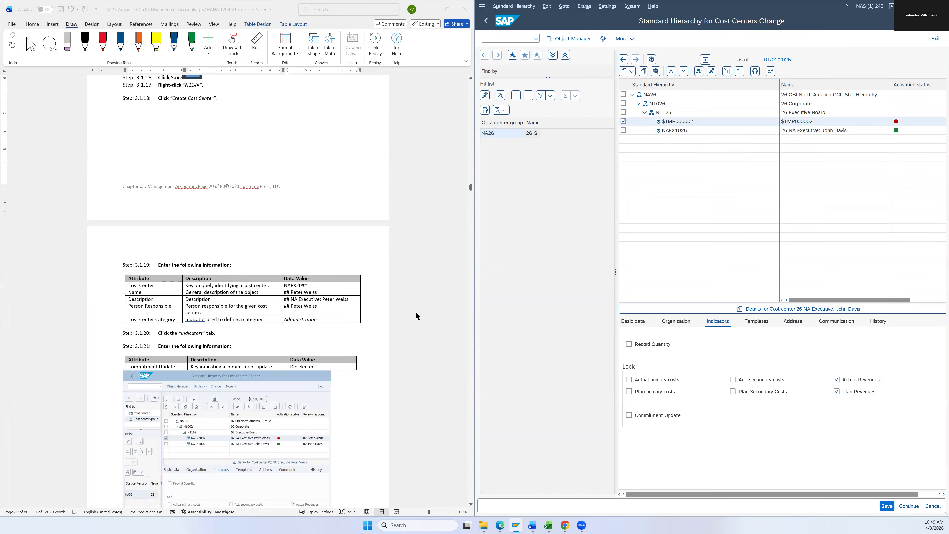
pyautogui.scroll(-1, 419, 316)
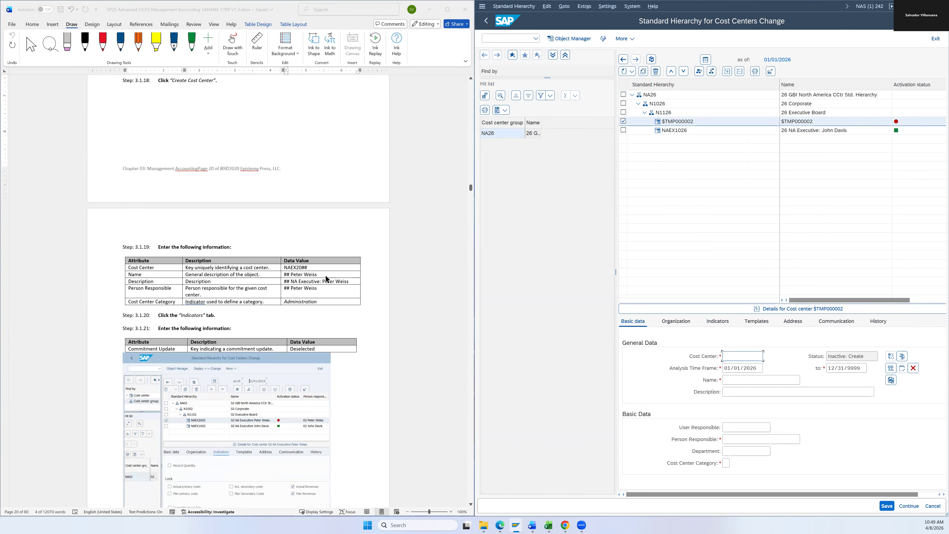
pyautogui.click(299, 269)
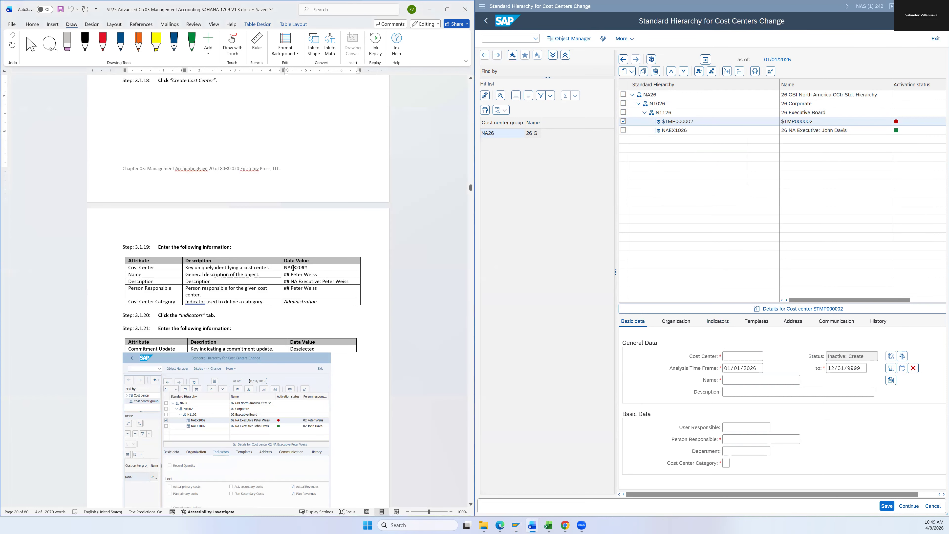
pyautogui.doubleClick(294, 268)
pyautogui.hotkey('ctrl', 'c')
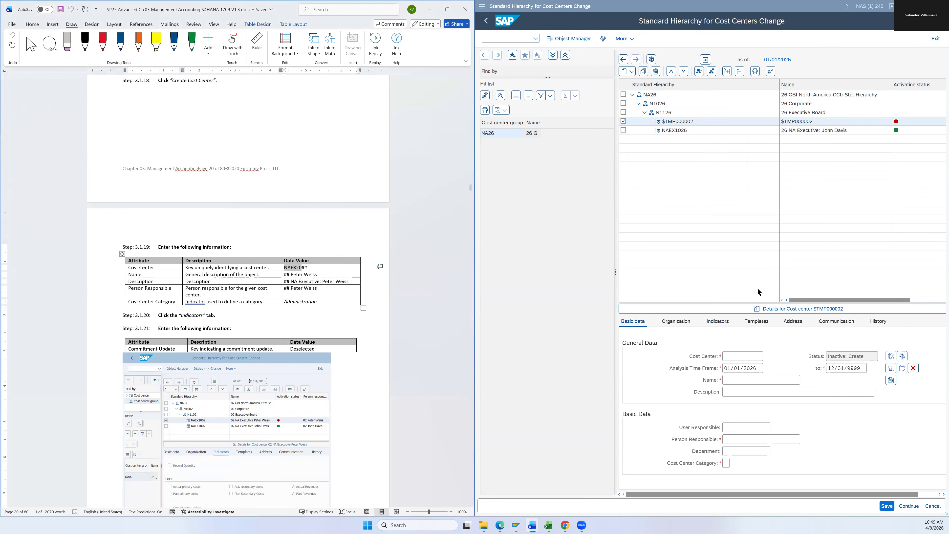
pyautogui.click(738, 354)
pyautogui.hotkey('ctrl', 'v')
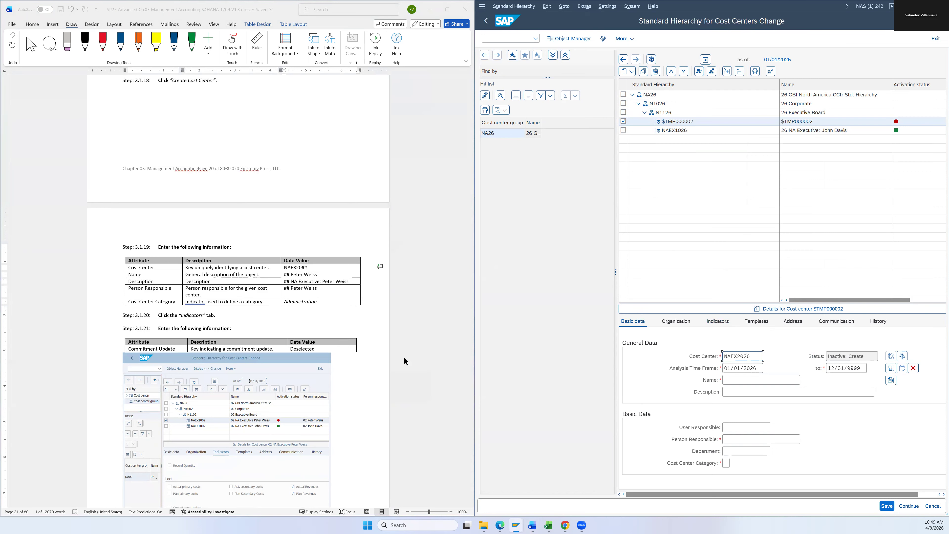
# Step: Fill in NAEX2026's name and person responsible with 26 followed by the second executive's full name
pyautogui.click(312, 278)
pyautogui.moveTo(318, 275); pyautogui.dragTo(292, 275)
pyautogui.hotkey('ctrl', 'c')
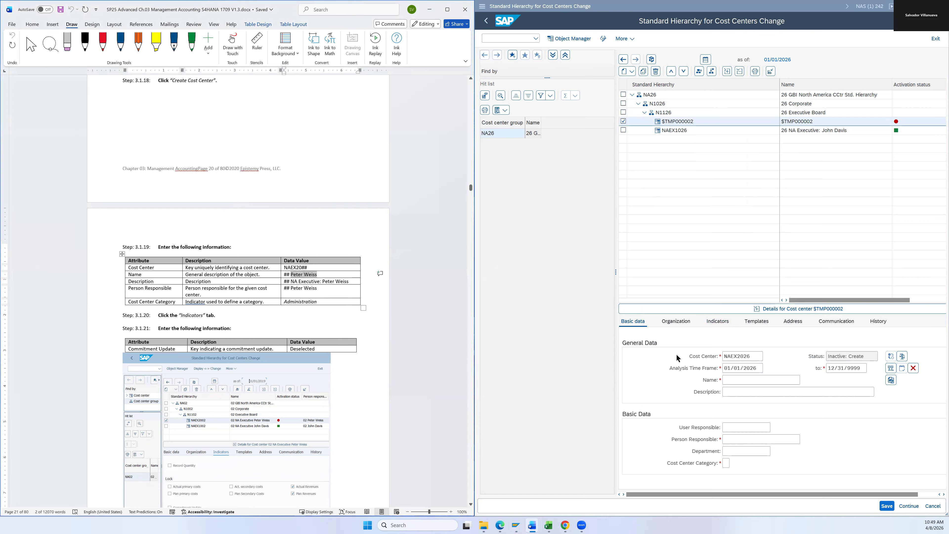
pyautogui.click(738, 381)
pyautogui.write('26')
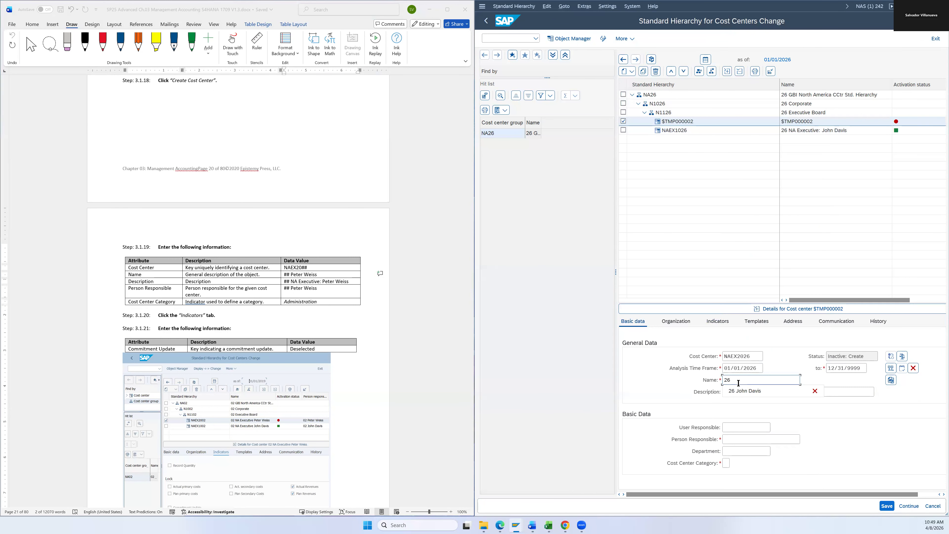
pyautogui.hotkey('ctrl', 'v')
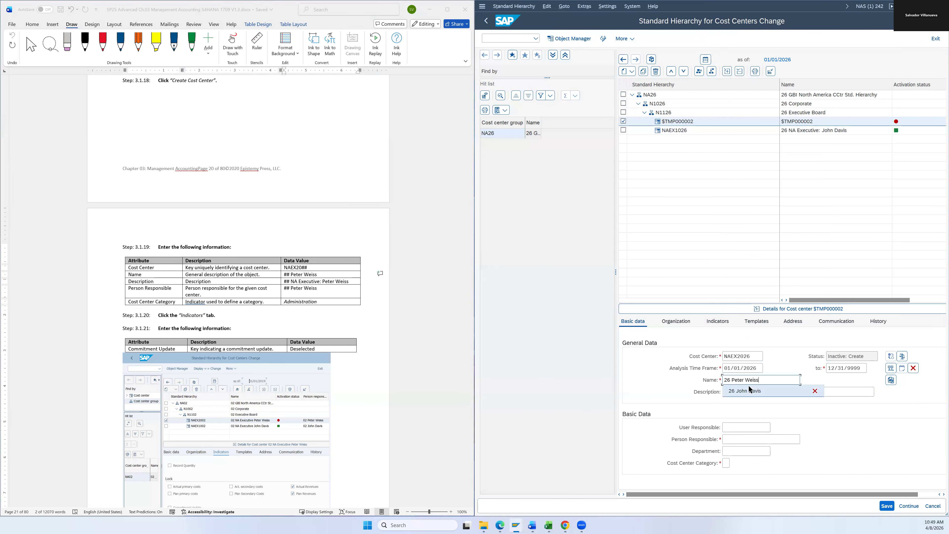
pyautogui.hotkey('ctrl', 'a')
pyautogui.hotkey('ctrl', 'c')
pyautogui.click(742, 441)
pyautogui.click(741, 441)
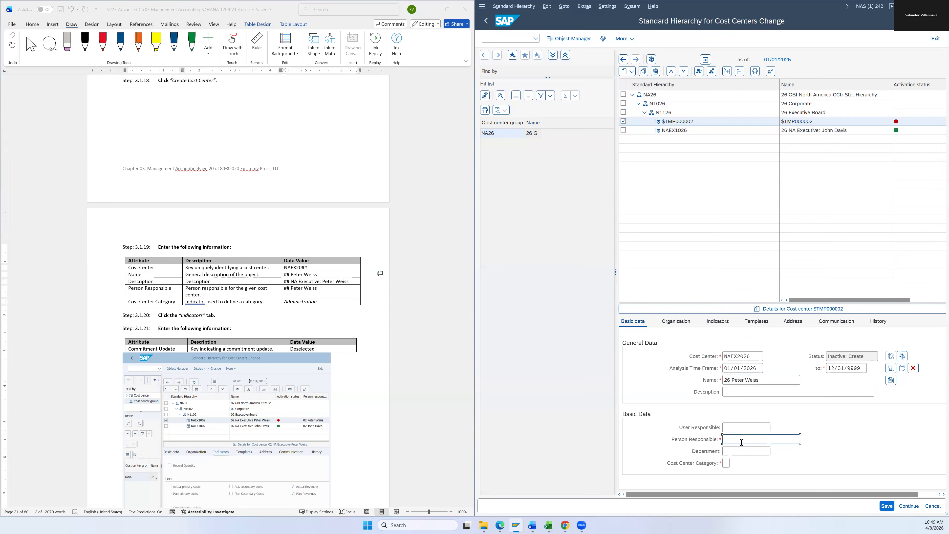
pyautogui.hotkey('ctrl', 'v')
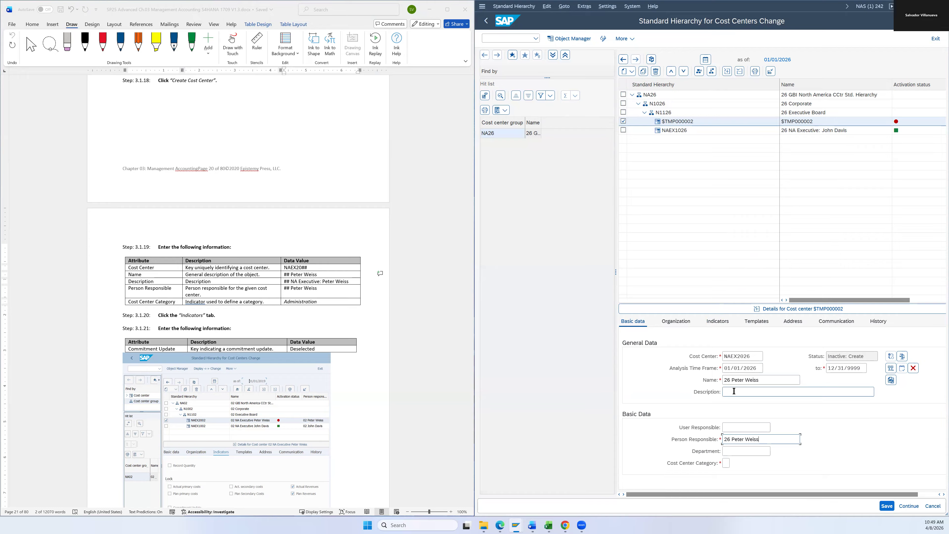
# Step: Enter NAEX2026's description as 26 NA Executive: followed by the second executive's full name
pyautogui.click(331, 282)
pyautogui.moveTo(349, 282); pyautogui.dragTo(292, 282)
pyautogui.hotkey('ctrl', 'c')
pyautogui.click(732, 391)
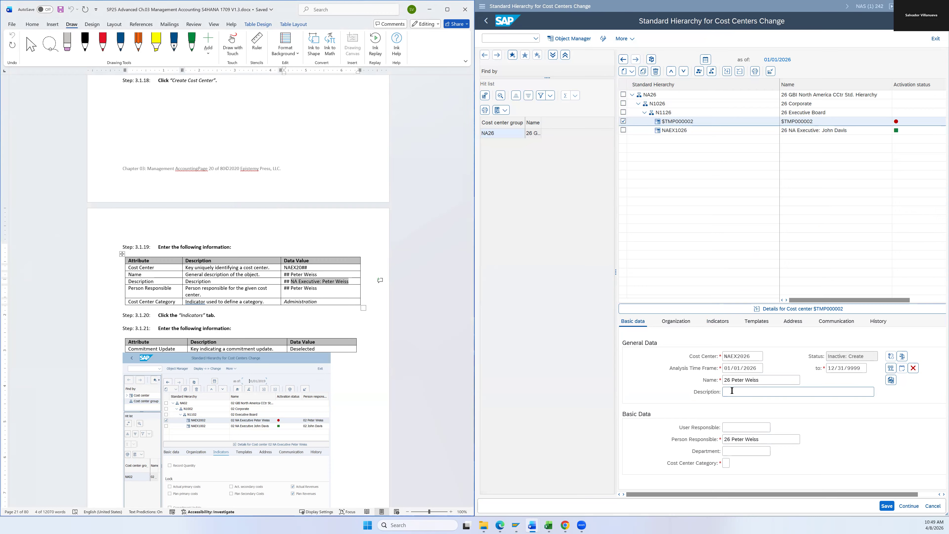
pyautogui.write('26')
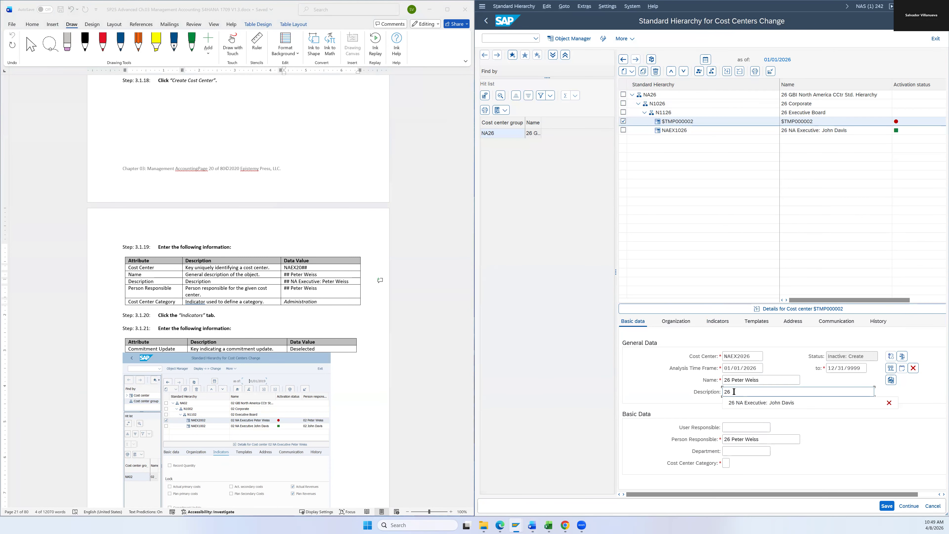
pyautogui.hotkey('ctrl', 'v')
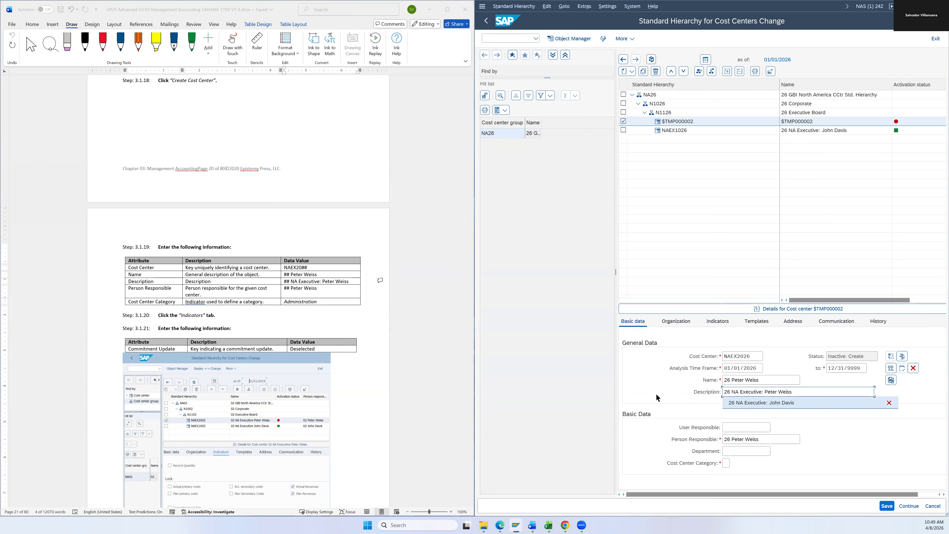
pyautogui.click(674, 391)
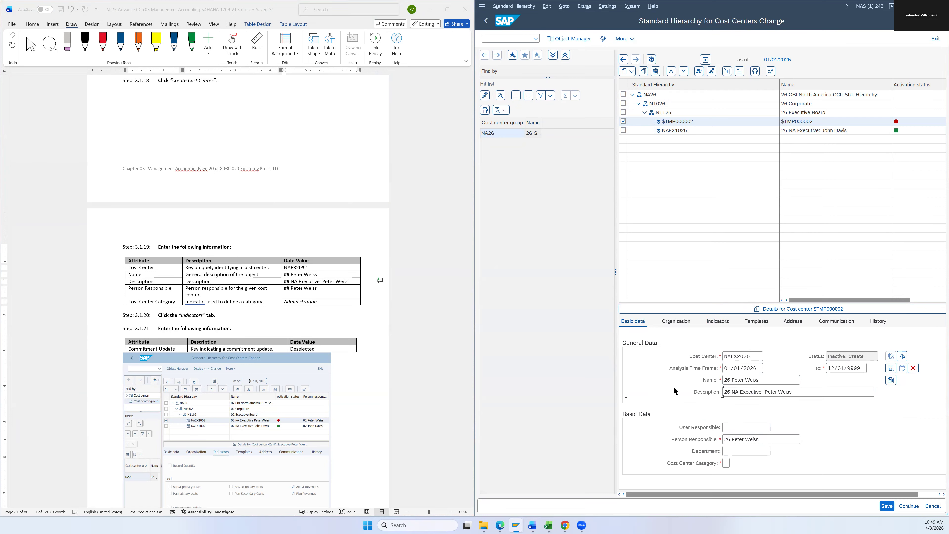
# Step: Set the cost center category of NAEX2026 to W, Administration
pyautogui.click(727, 463)
pyautogui.write('W')
pyautogui.click(734, 465)
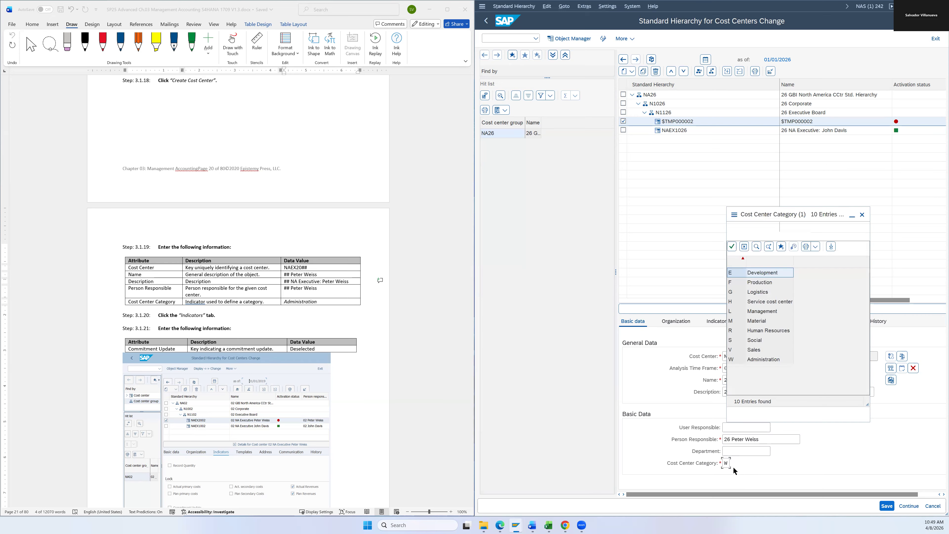
pyautogui.click(755, 360)
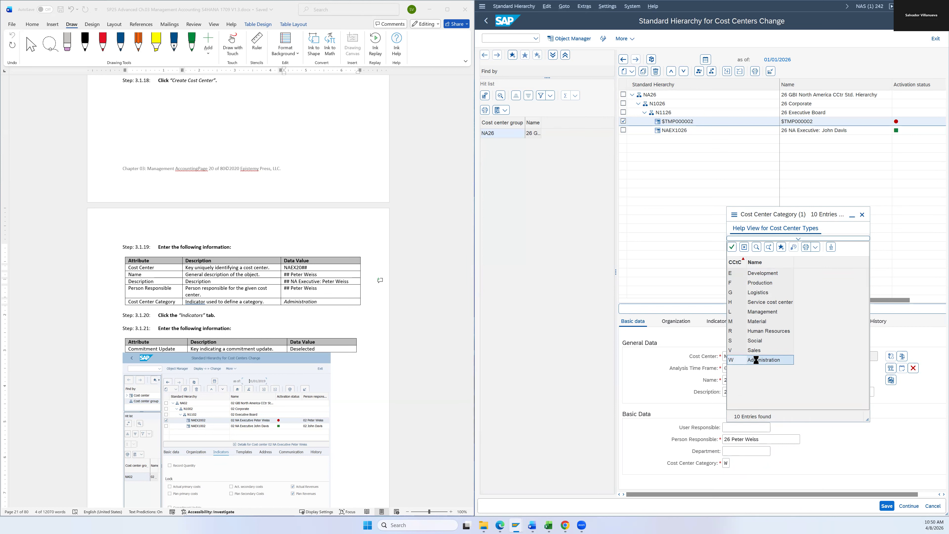
pyautogui.doubleClick(756, 360)
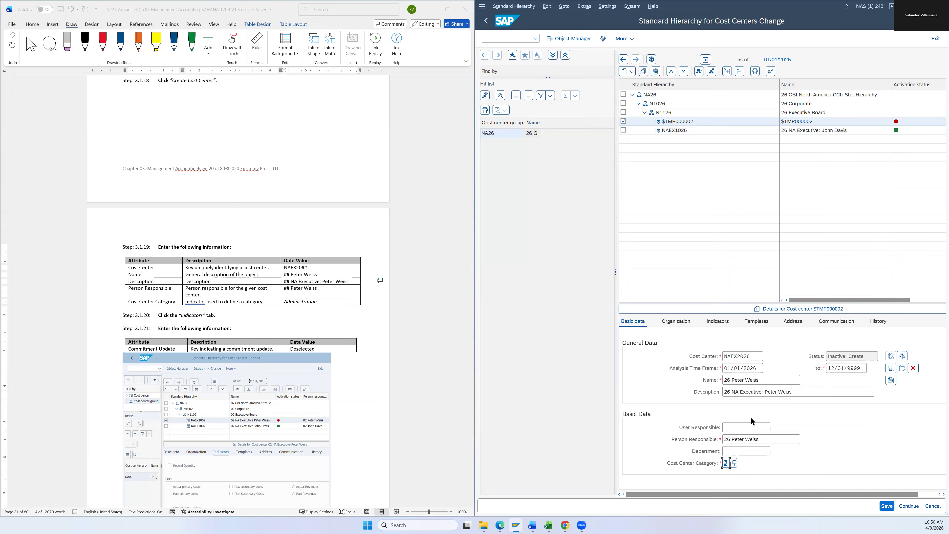
# Step: Deselect Commitment Update in the indicators of cost center NAEX2026 and save the cost center
pyautogui.click(715, 324)
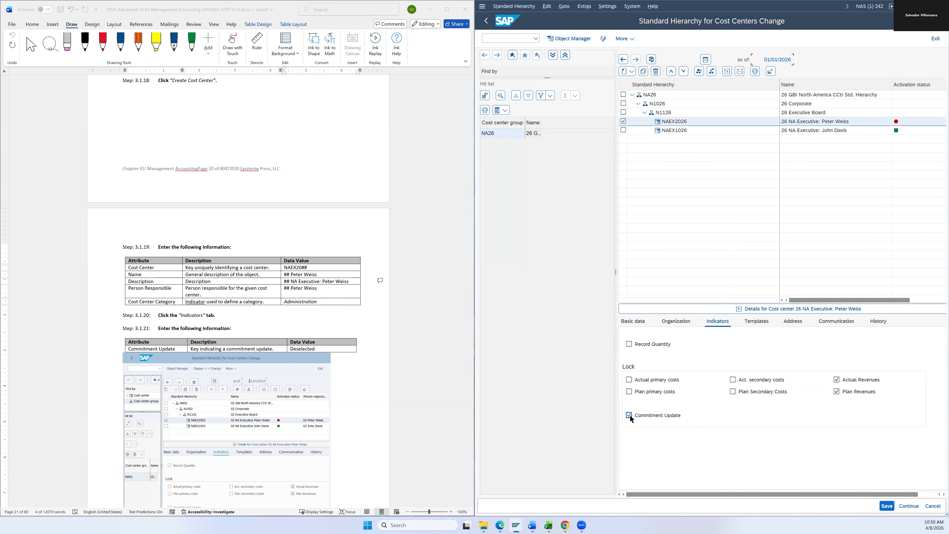
pyautogui.scroll(-5, 318, 405)
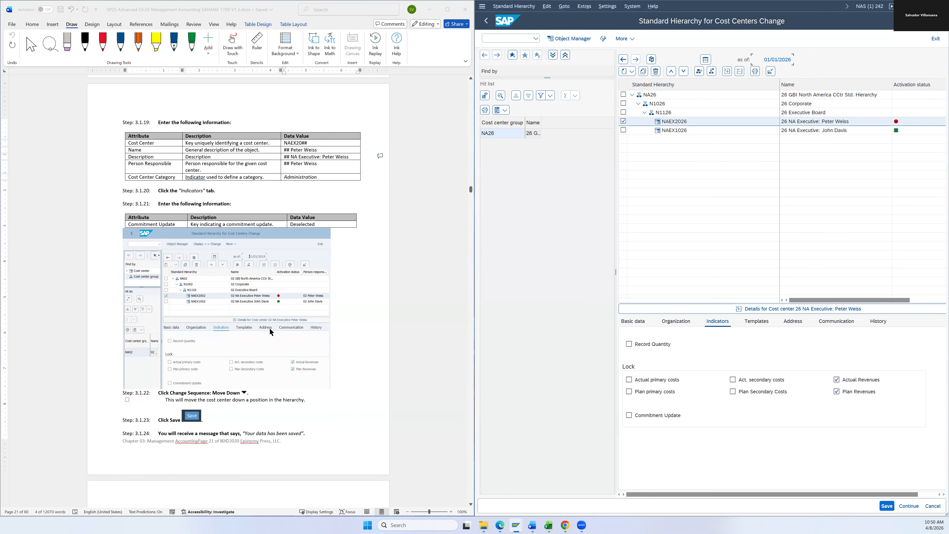
pyautogui.click(886, 507)
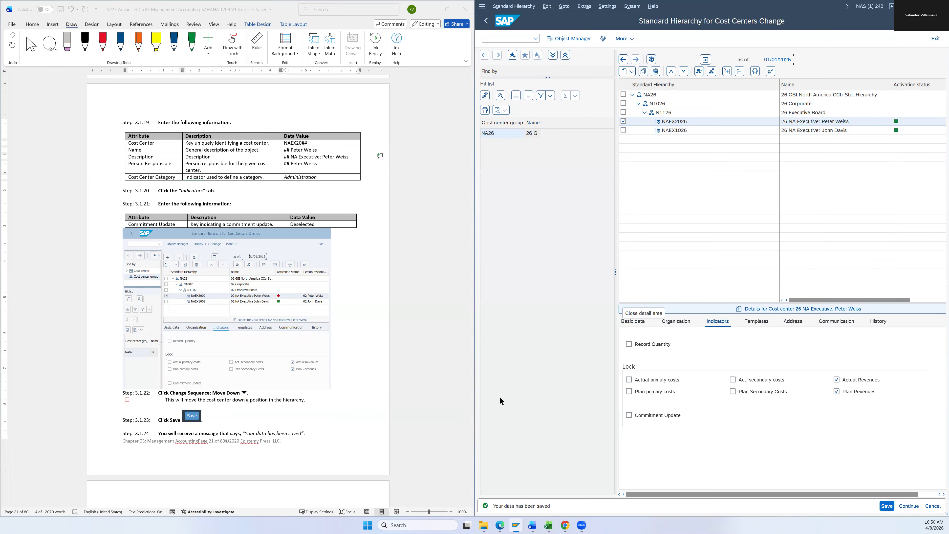
# Step: Move cost center NAEX2026 down one position below NAEX1026 within group N1126 and save the hierarchy
pyautogui.click(672, 125)
pyautogui.rightClick(673, 125)
pyautogui.click(669, 122)
pyautogui.click(624, 122)
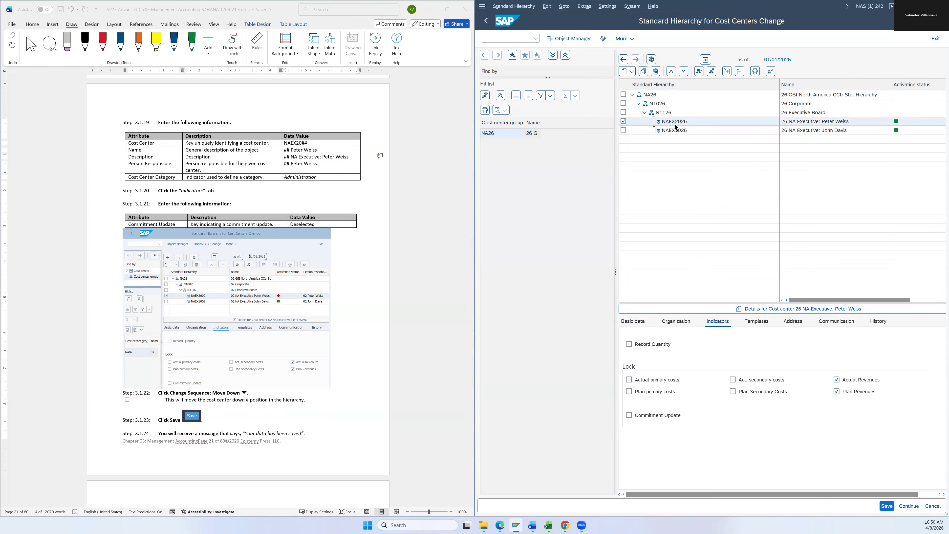
pyautogui.click(684, 71)
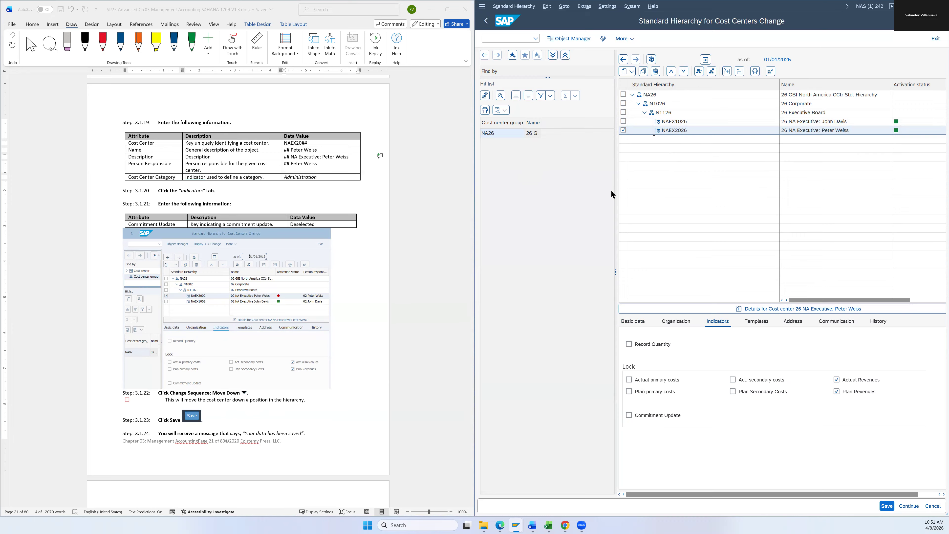
pyautogui.scroll(-3, 366, 265)
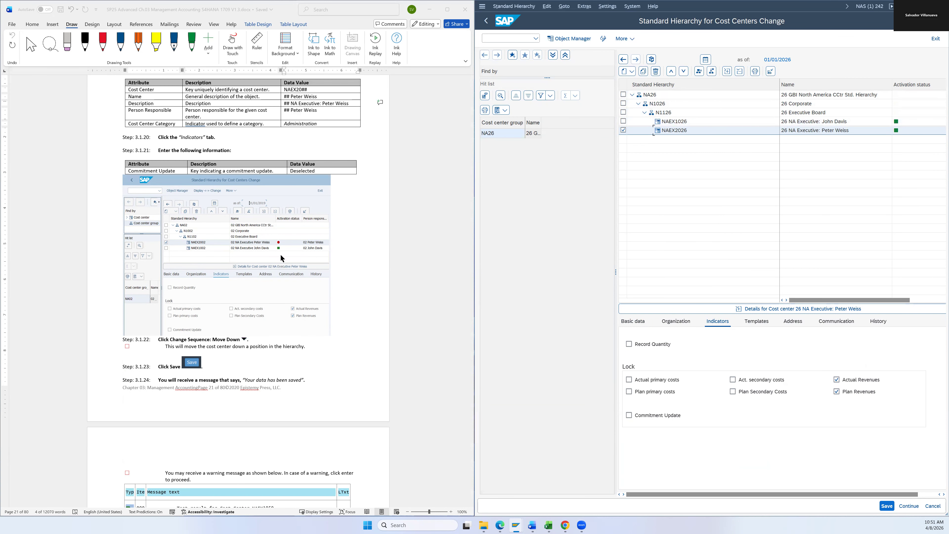
pyautogui.scroll(-3, 281, 254)
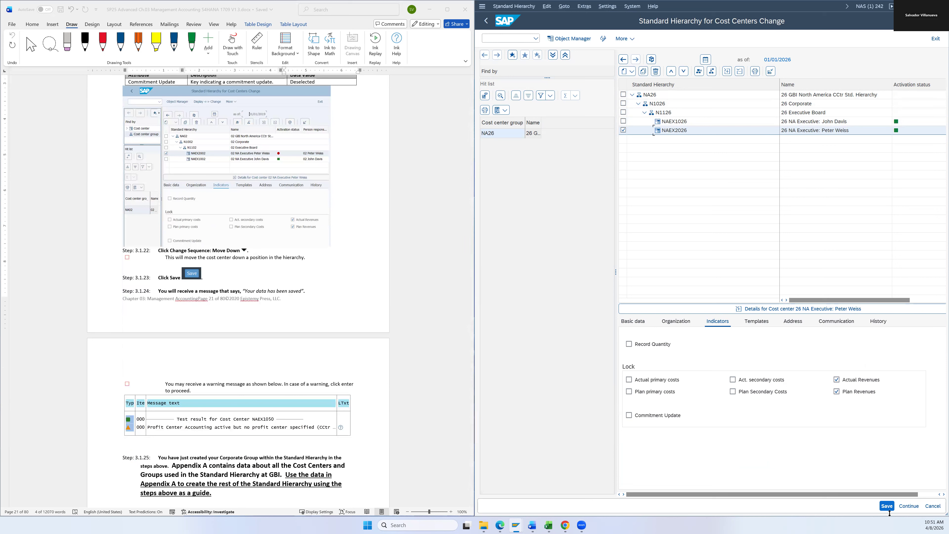
pyautogui.click(887, 506)
pyautogui.scroll(-4, 301, 302)
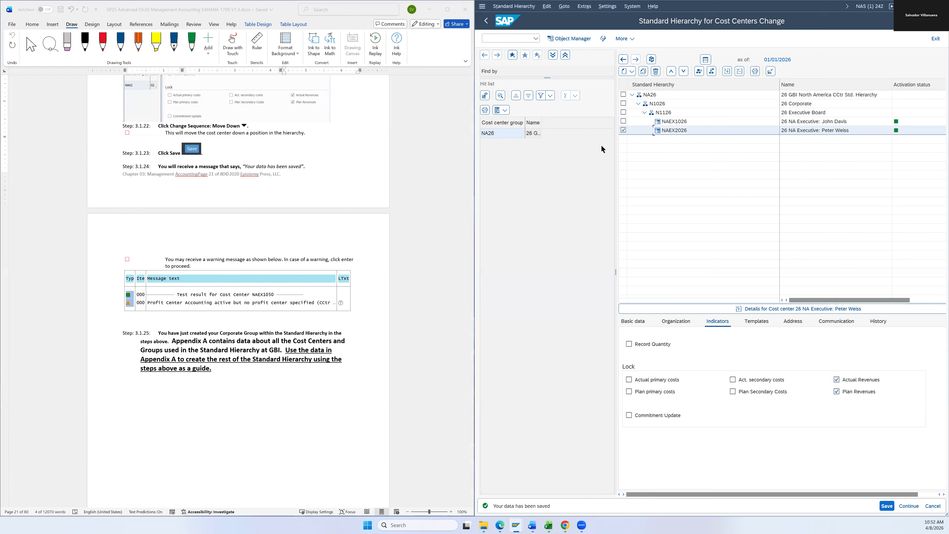
# Step: Shrink the SAP window and check the chapter 3 error log in Word for notes around step 3.1.24
pyautogui.doubleClick(700, 8)
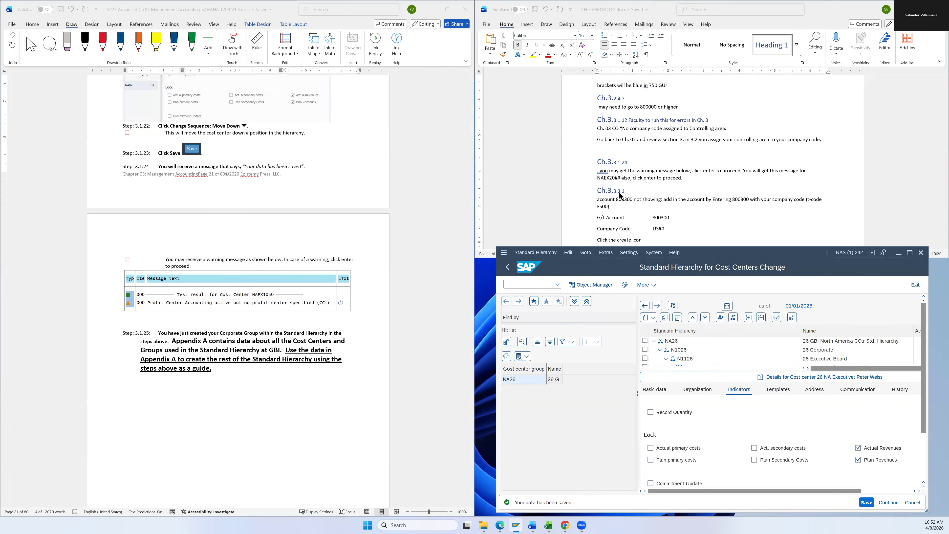
pyautogui.scroll(-5, 622, 189)
pyautogui.scroll(-4, 638, 163)
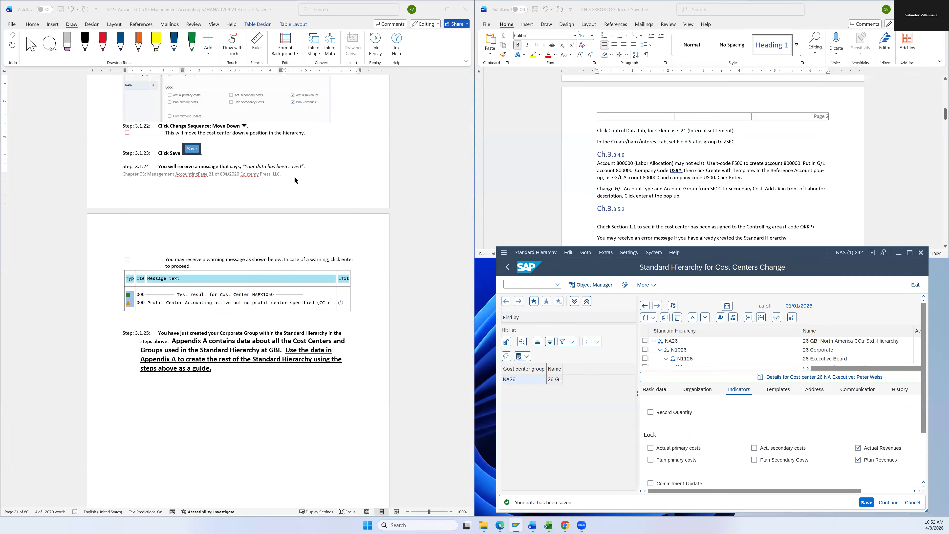
pyautogui.scroll(7, 657, 193)
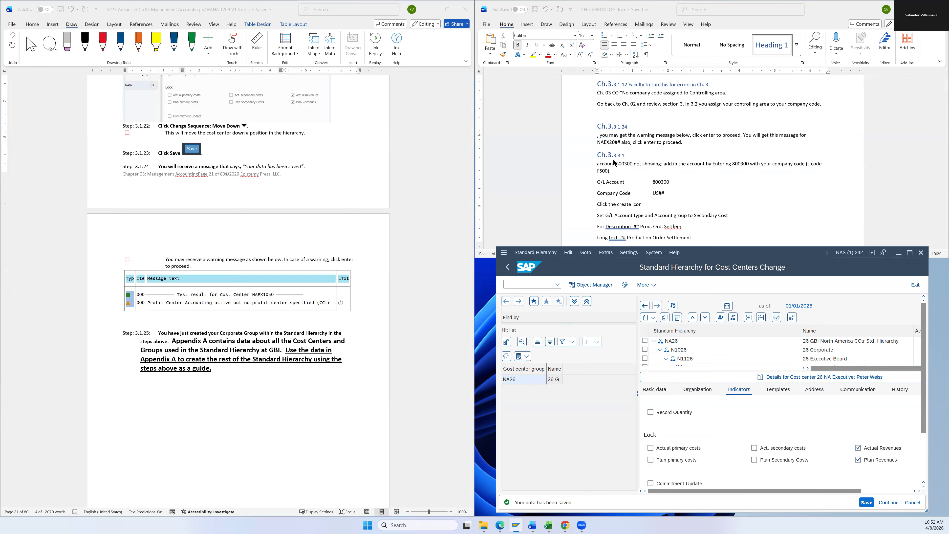
pyautogui.scroll(-1, 617, 163)
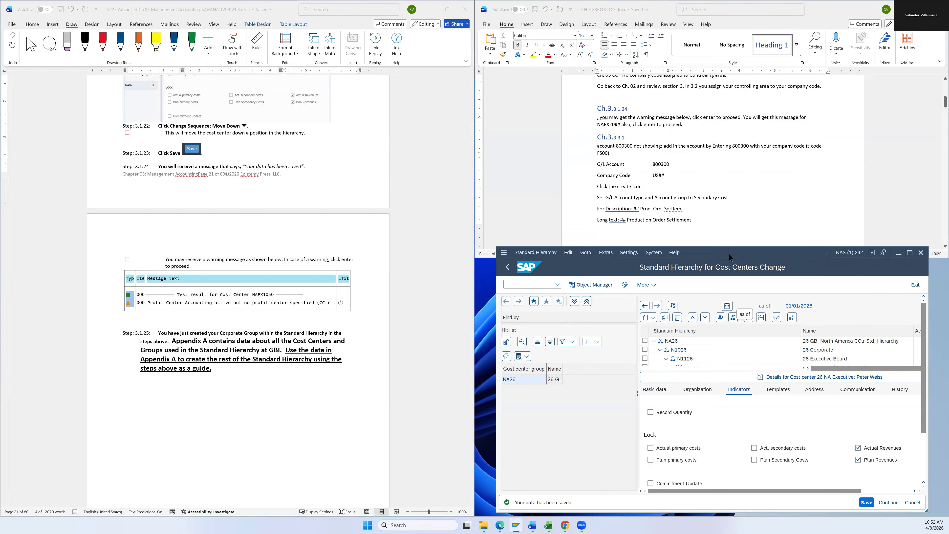
pyautogui.moveTo(731, 258); pyautogui.dragTo(508, 42)
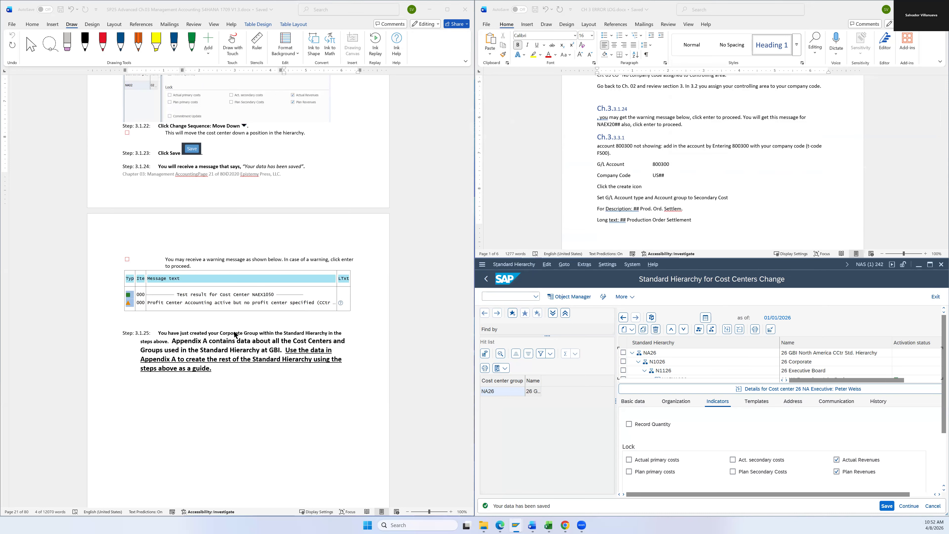
# Step: Read exercise step 3.1.25, glance at the Appendix A workbook, and review the group and cost center creation instructions from step 3.1.2 on
pyautogui.scroll(-3, 266, 283)
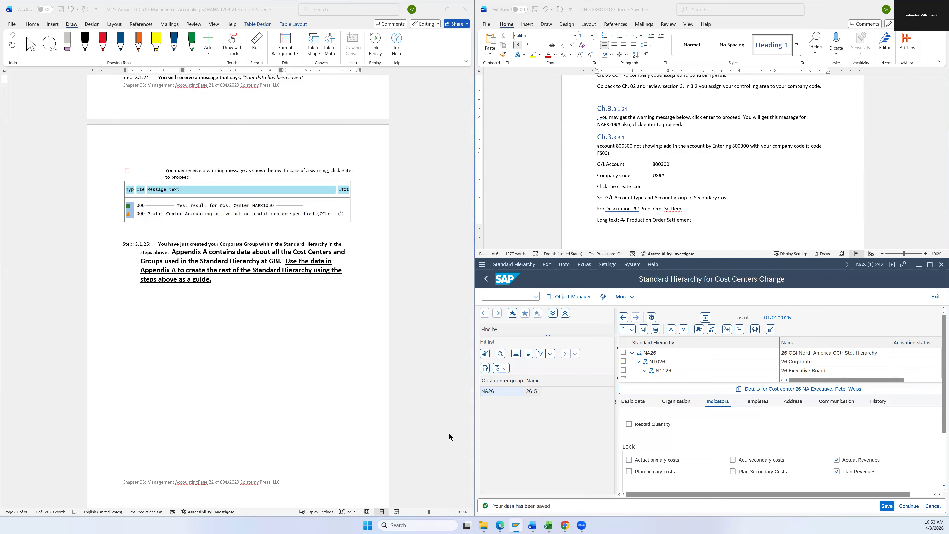
pyautogui.click(549, 525)
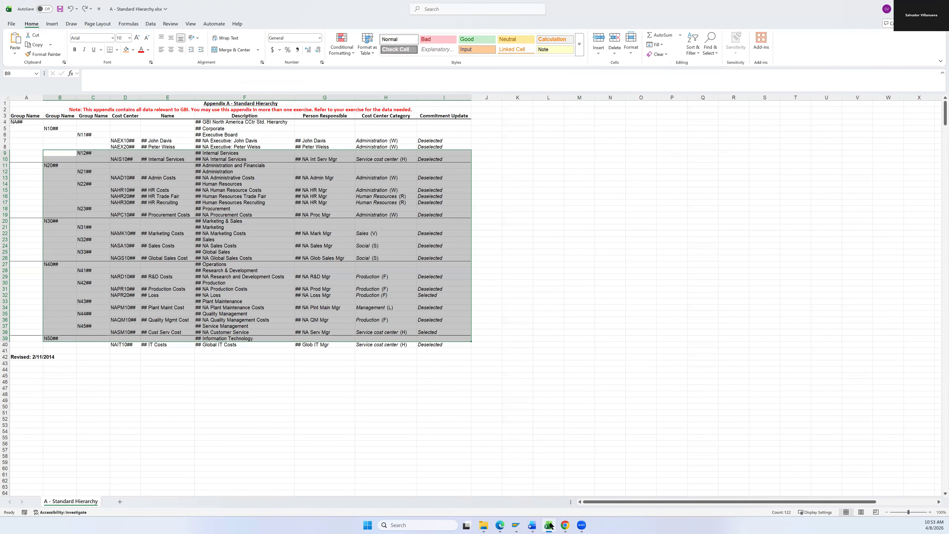
pyautogui.click(549, 526)
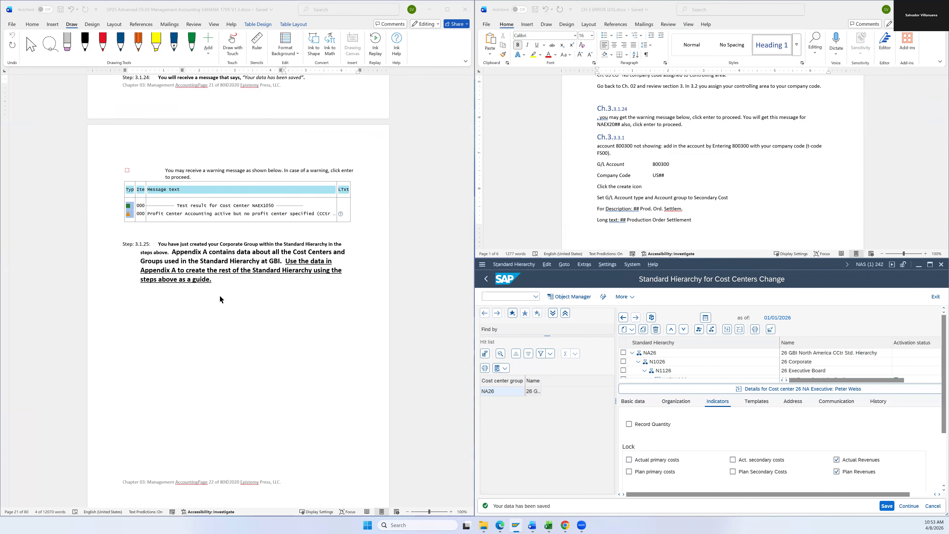
pyautogui.scroll(8, 307, 301)
pyautogui.scroll(10, 349, 322)
pyautogui.scroll(4, 358, 329)
pyautogui.scroll(-9, 358, 328)
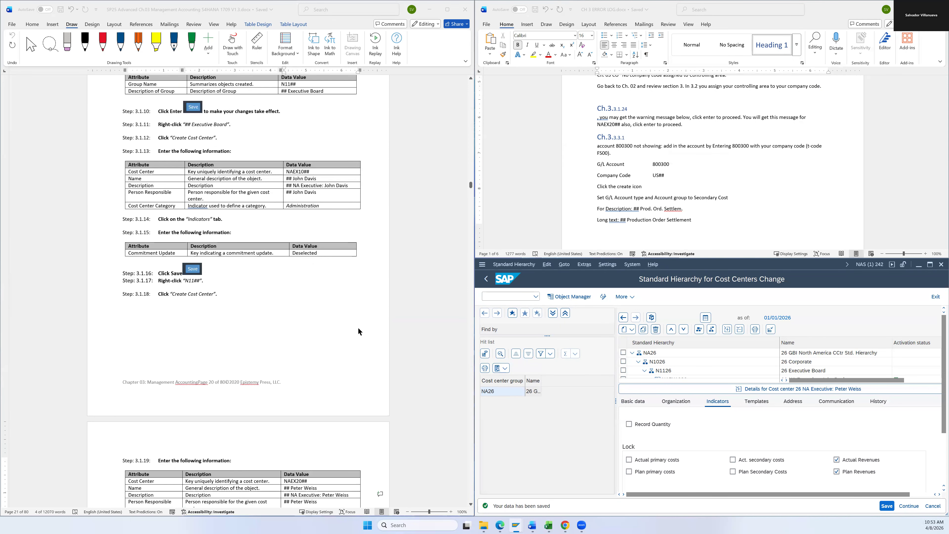
pyautogui.scroll(8, 358, 328)
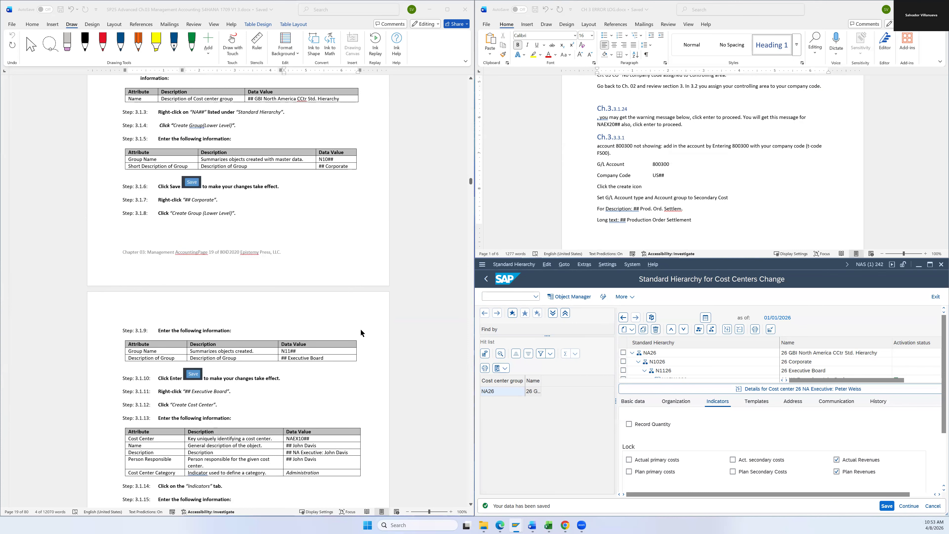
pyautogui.scroll(3, 360, 329)
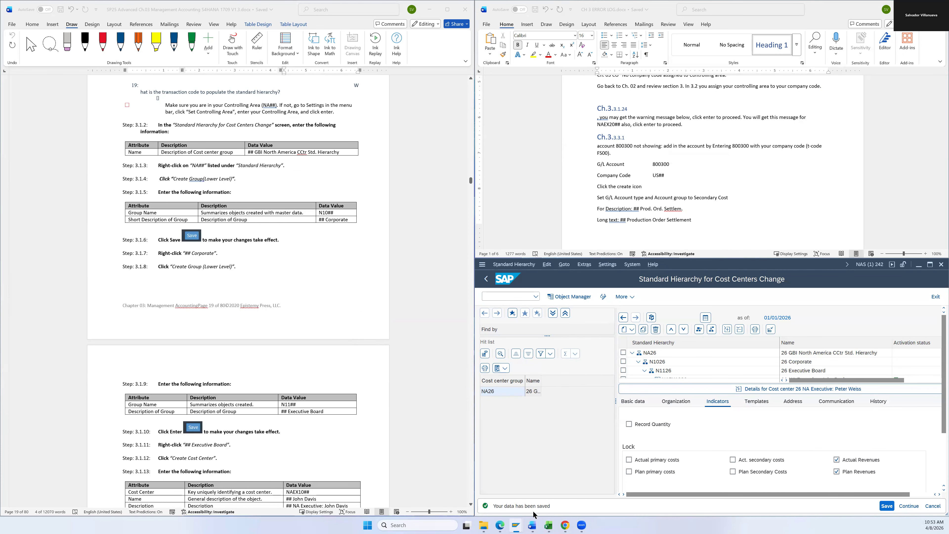
# Step: Switch to the A - Standard Hierarchy workbook in Excel and dock it over the exercise document beside SAP
pyautogui.click(548, 525)
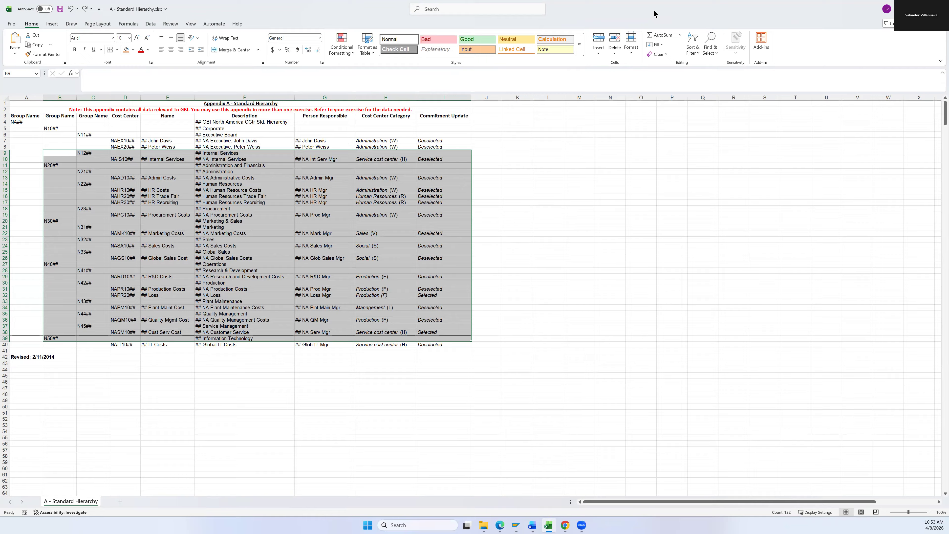
pyautogui.doubleClick(654, 14)
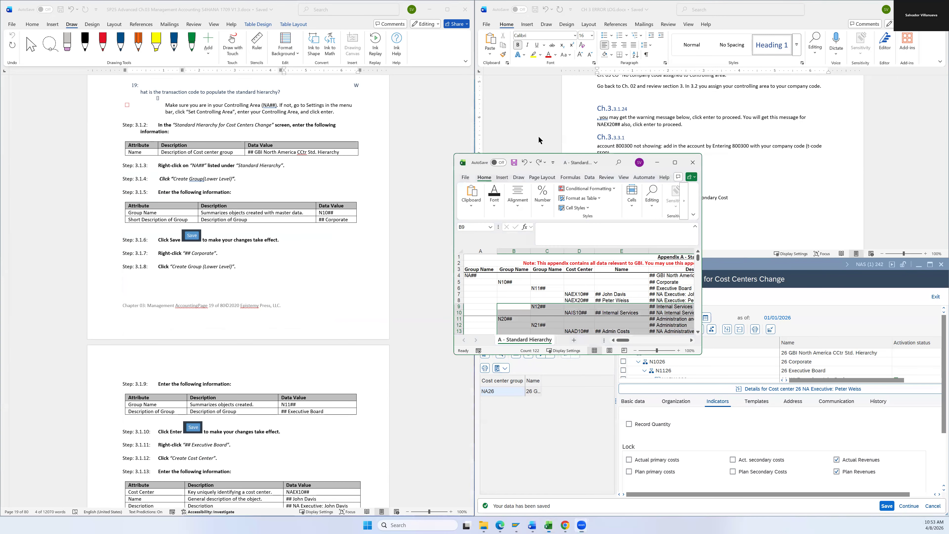
pyautogui.press('super+Left')
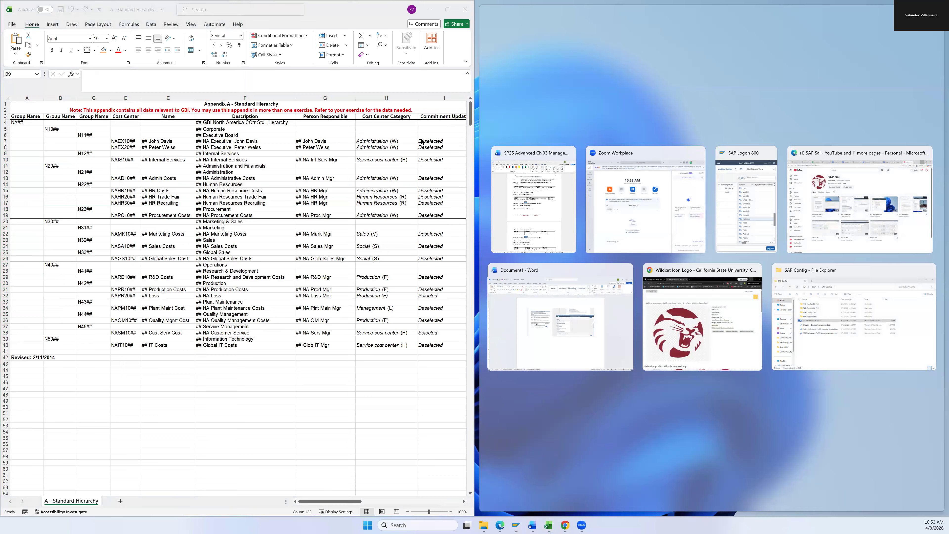
pyautogui.press('Escape')
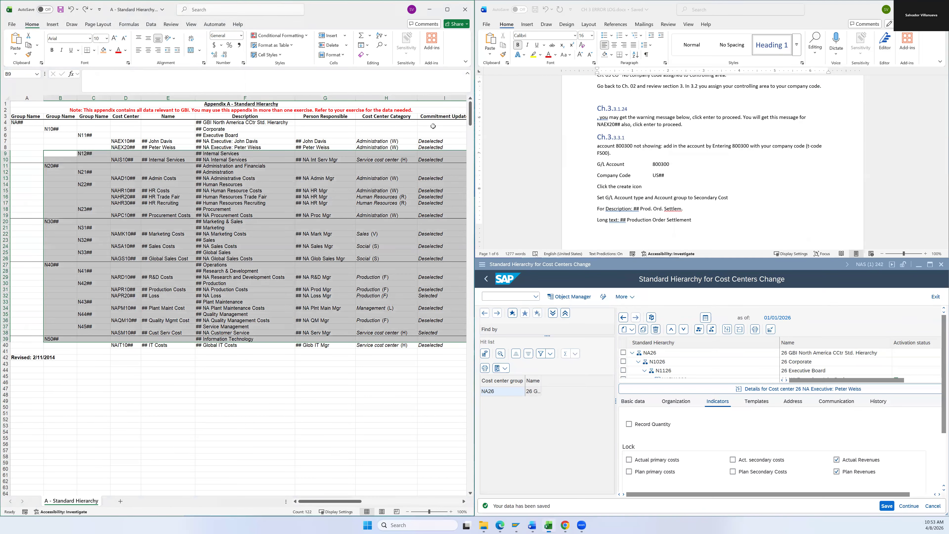
# Step: Switch to SAP and extend the Standard Hierarchy for Cost Centers Change window to full height beside the Excel workbook
pyautogui.click(631, 265)
pyautogui.click(633, 264)
pyautogui.click(769, 268)
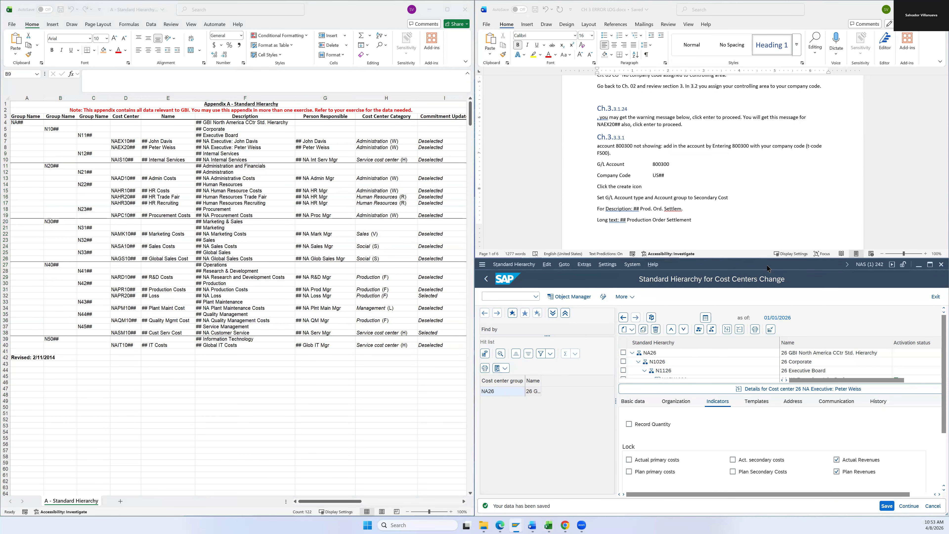
pyautogui.press('super+Up')
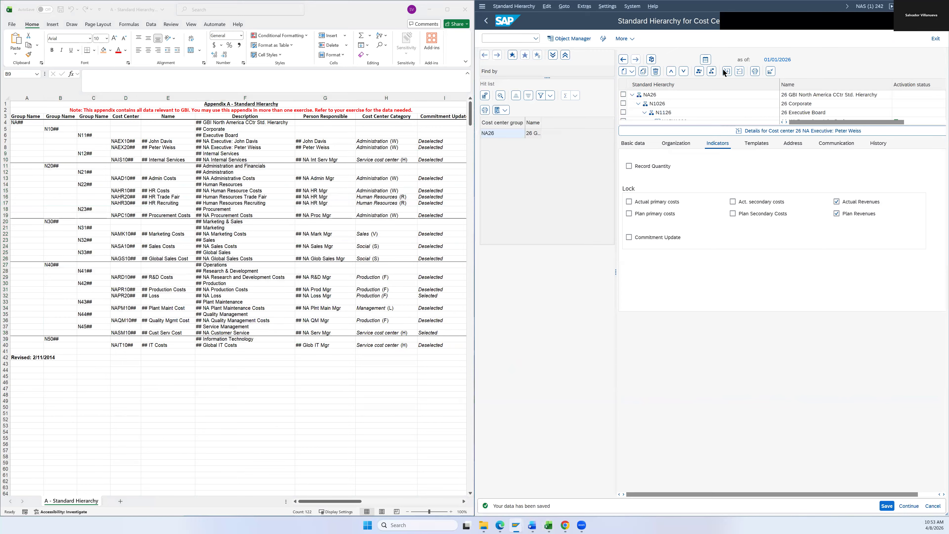
pyautogui.click(685, 72)
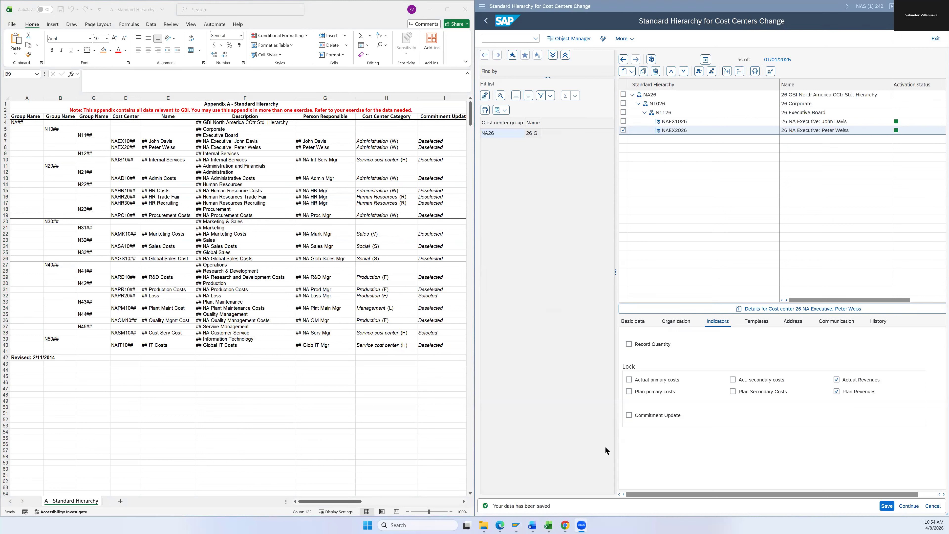
pyautogui.moveTo(533, 527)
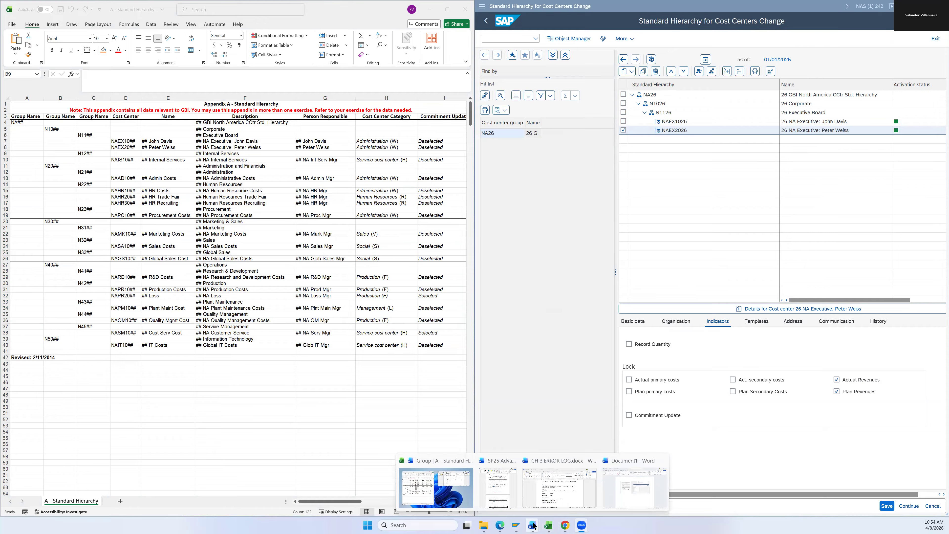
pyautogui.click(541, 508)
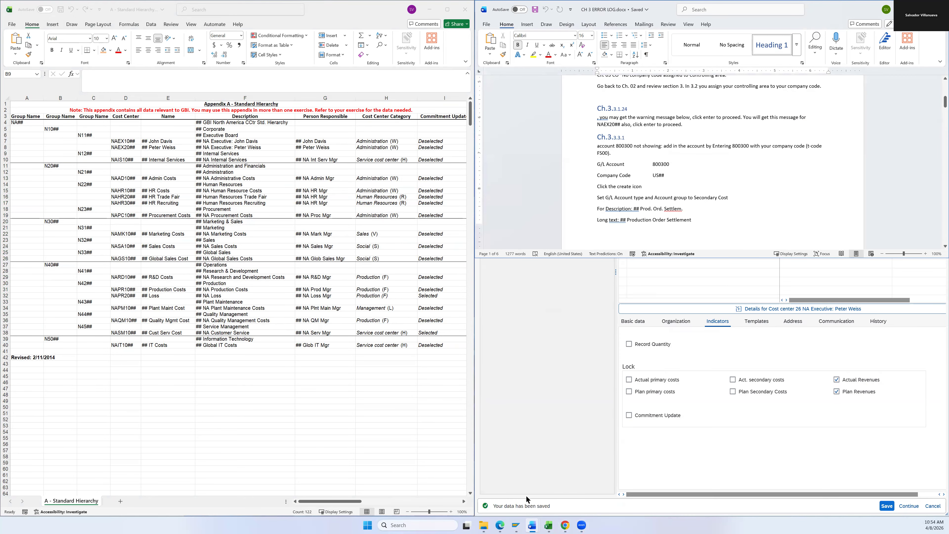
pyautogui.moveTo(535, 520)
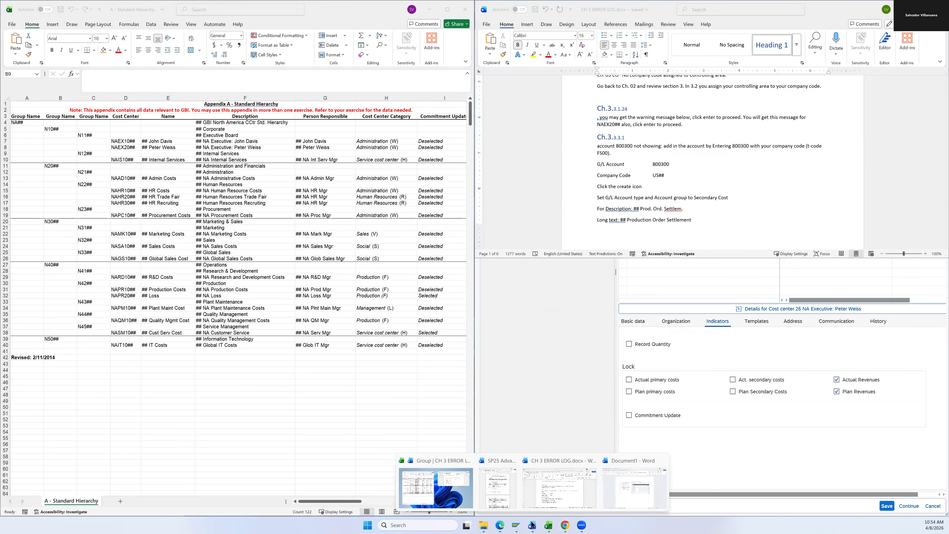
pyautogui.click(511, 484)
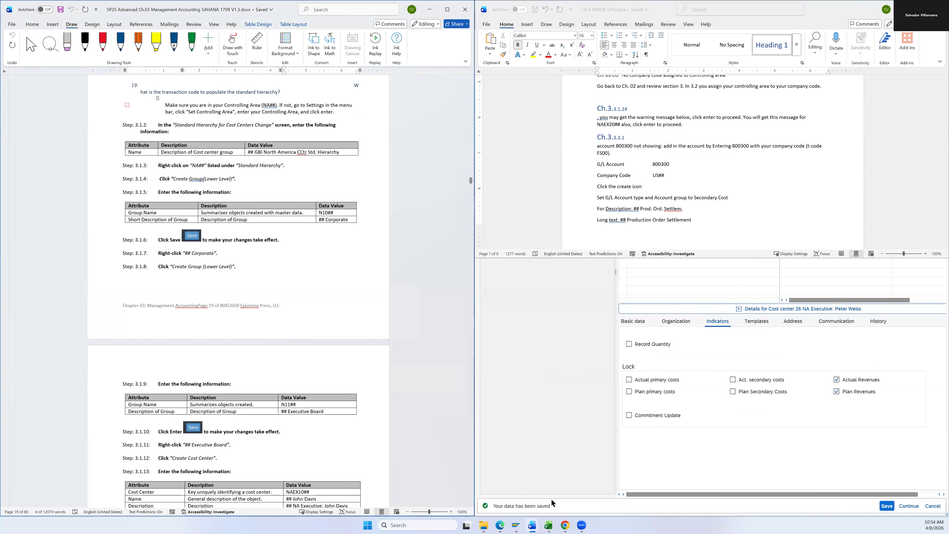
pyautogui.click(548, 525)
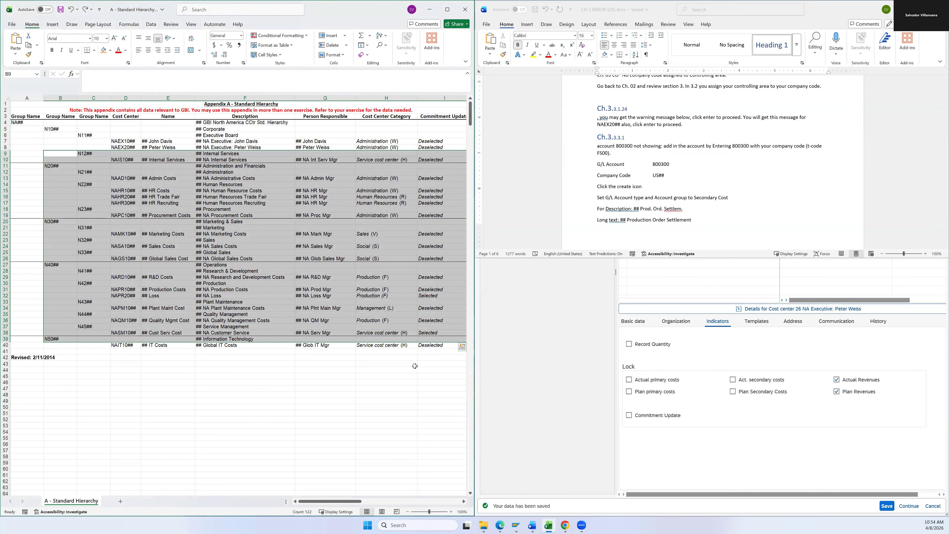
pyautogui.click(578, 309)
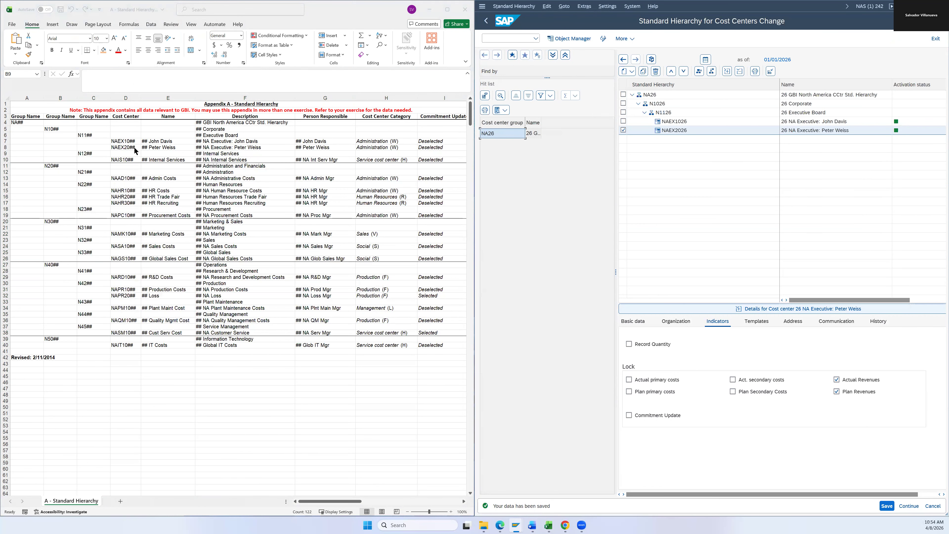
# Step: Clear the NAEX2026 selection, collapse the SAP hierarchy to NA26 and re-expand it through N1026 and N1126 to compare with Appendix A
pyautogui.click(624, 130)
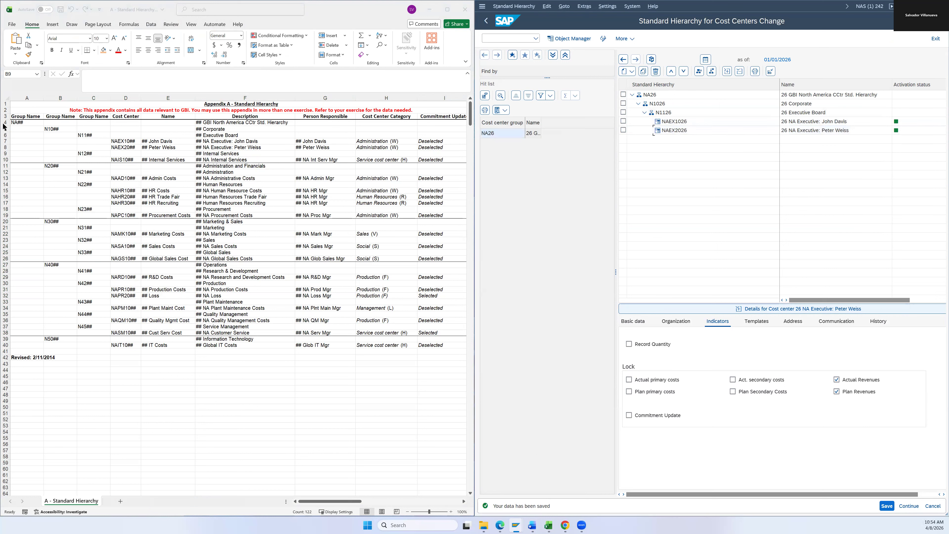
pyautogui.click(23, 122)
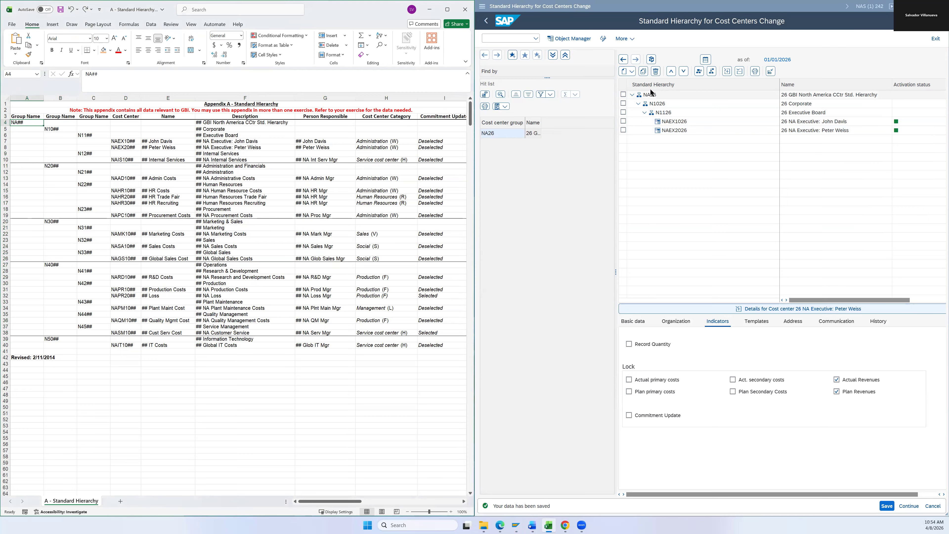
pyautogui.click(645, 112)
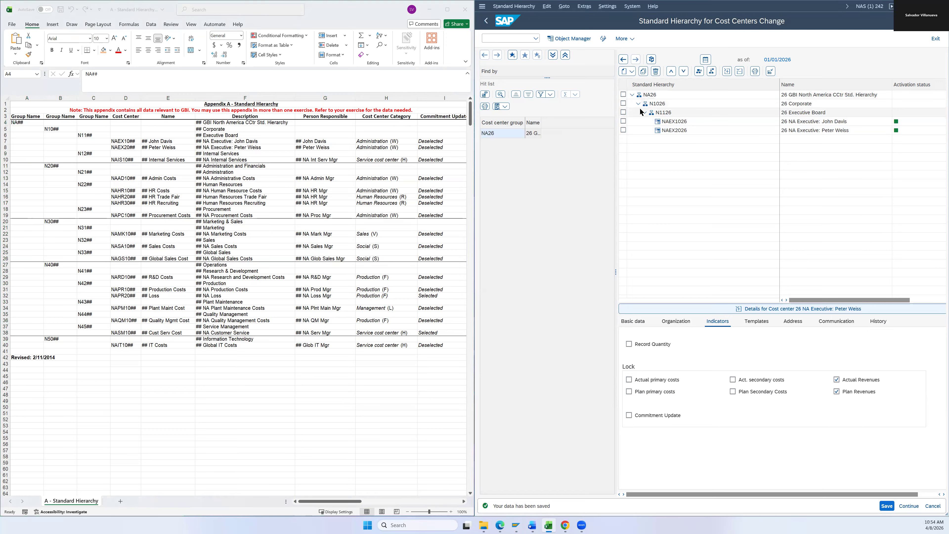
pyautogui.click(639, 103)
pyautogui.click(634, 95)
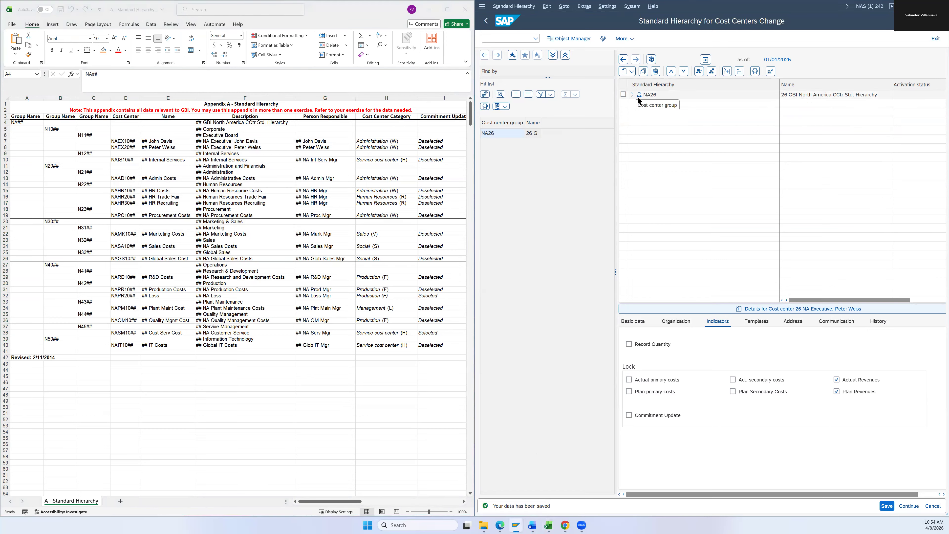
pyautogui.click(632, 94)
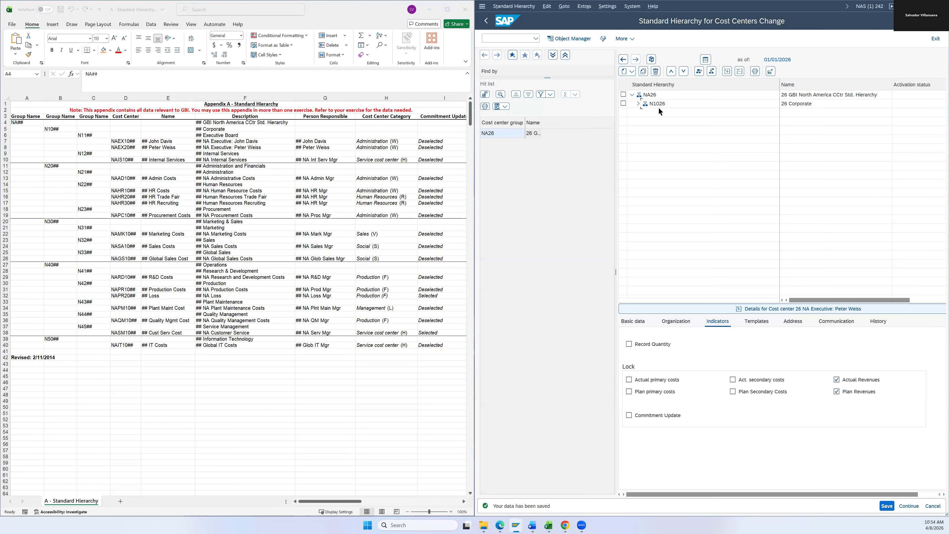
pyautogui.click(638, 104)
pyautogui.doubleClick(655, 112)
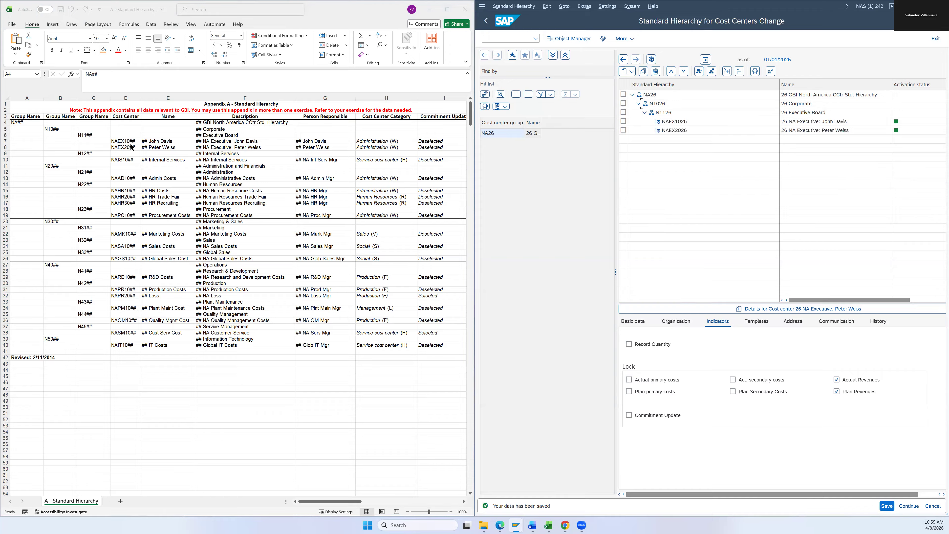
# Step: Switch to the Excel workbook and bold the entries in rows 4 to 8, from NA## through the two executive cost centers
pyautogui.moveTo(429, 148); pyautogui.dragTo(35, 126)
pyautogui.hotkey('ctrl', 'b')
pyautogui.hscroll(3, 57, 139)
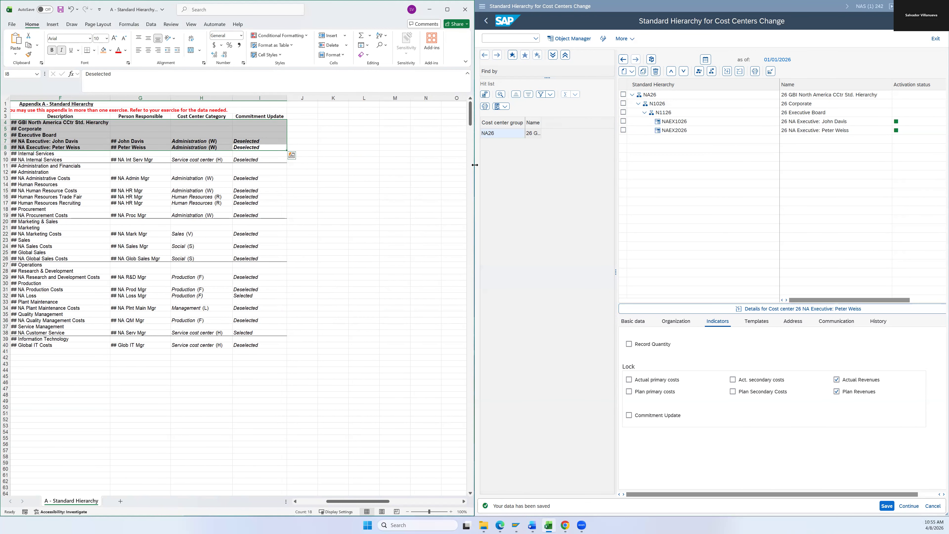
# Step: Widen the Excel window slightly against SAP so every column through Commitment Update fits
pyautogui.moveTo(475, 165); pyautogui.dragTo(480, 164)
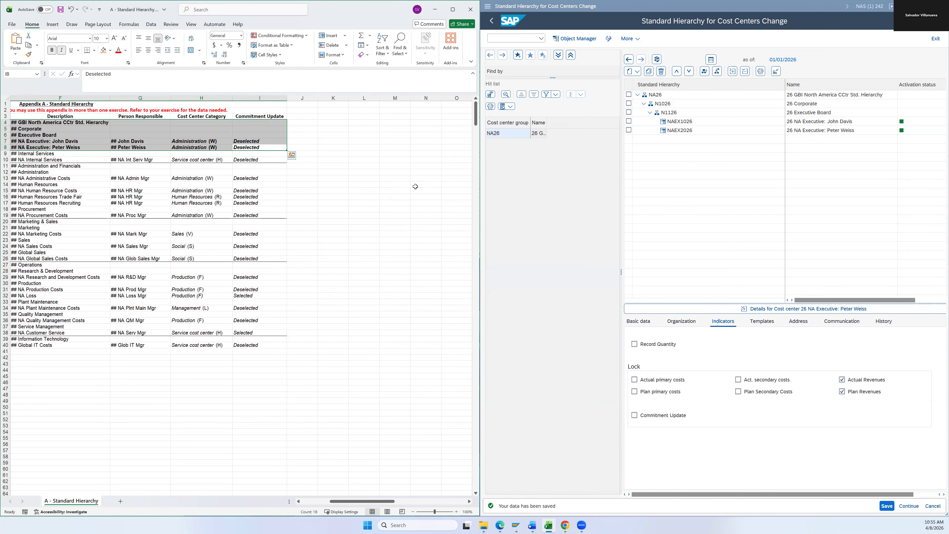
pyautogui.hscroll(-5, 415, 186)
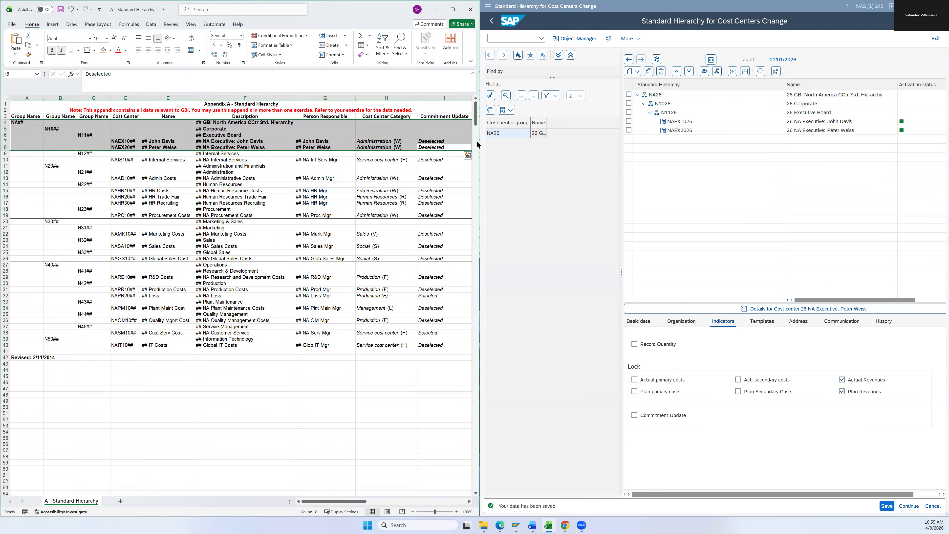
pyautogui.moveTo(481, 142); pyautogui.dragTo(482, 142)
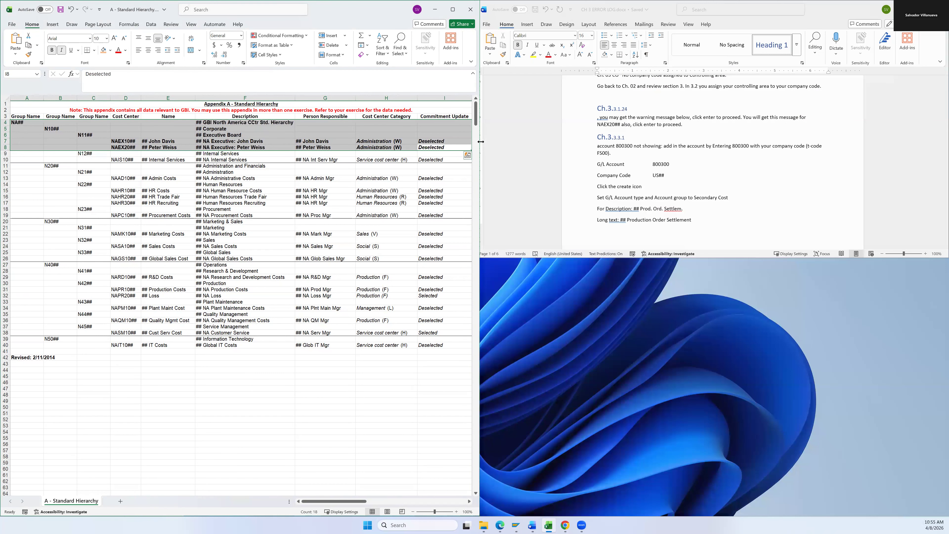
pyautogui.moveTo(481, 141); pyautogui.dragTo(484, 142)
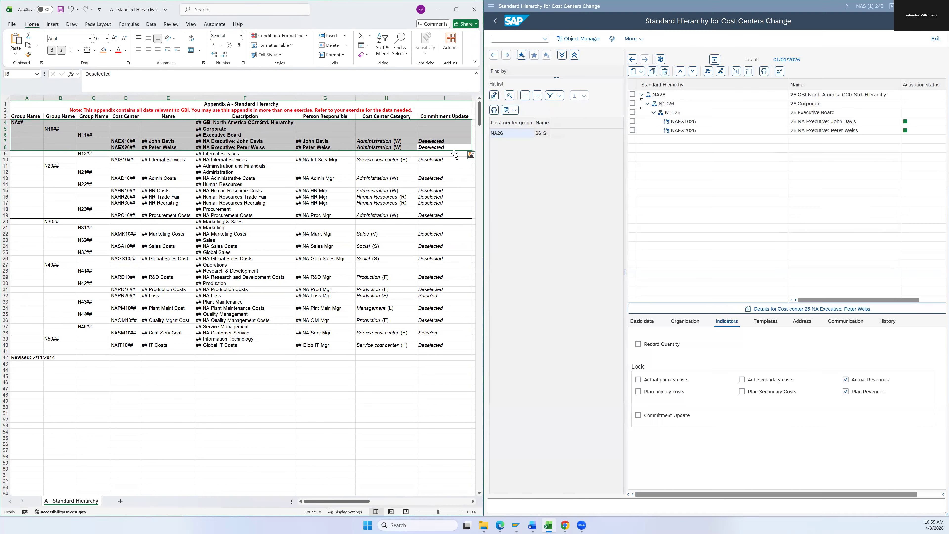
pyautogui.click(129, 191)
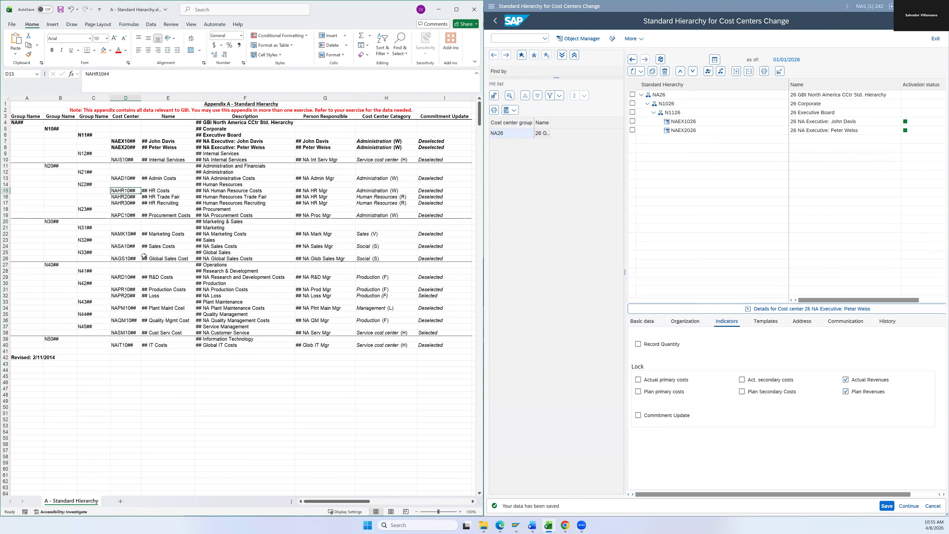
pyautogui.click(94, 154)
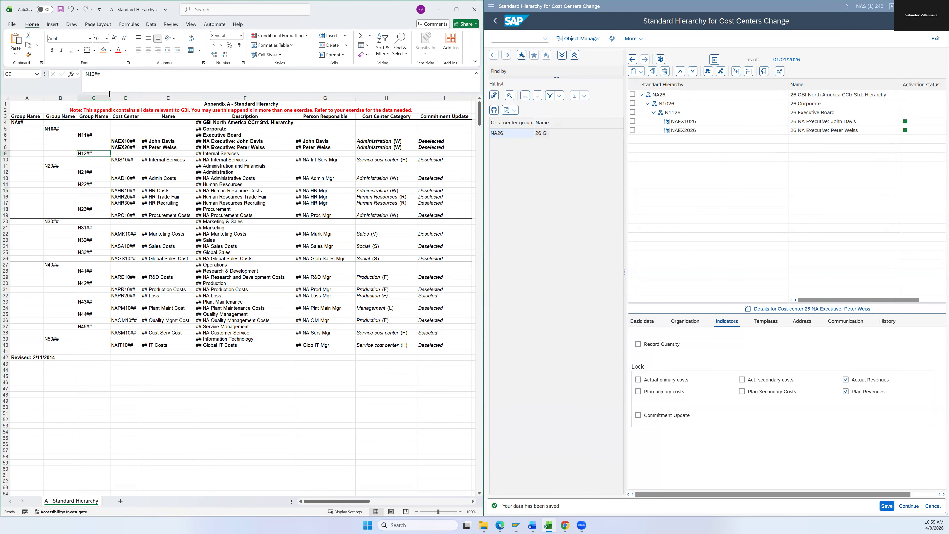
pyautogui.doubleClick(98, 73)
pyautogui.write('26')
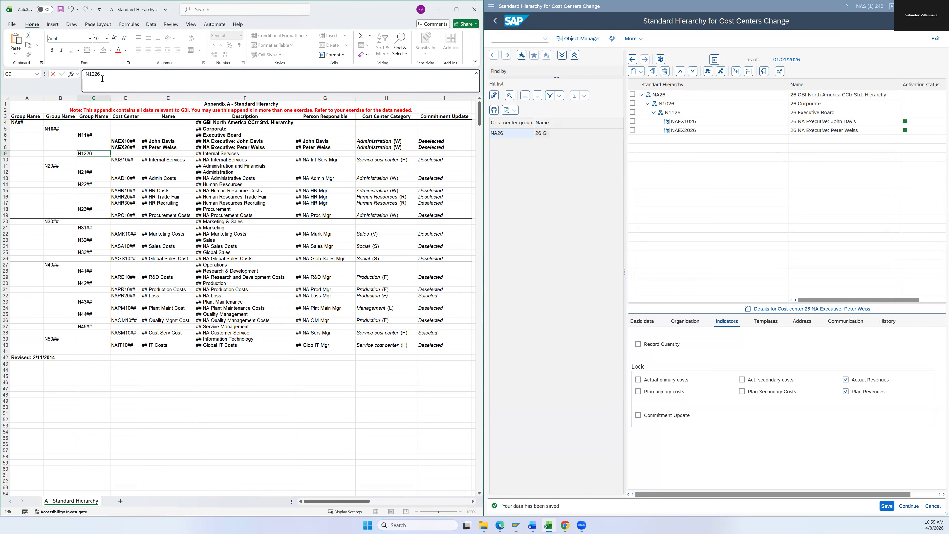
pyautogui.moveTo(94, 76); pyautogui.dragTo(100, 76)
pyautogui.click(93, 154)
pyautogui.press('BackSpace')
pyautogui.press('BackSpace')
pyautogui.write('##')
# Step: Set the Internal Services group name in C9 to N1226 and its cost center in D10 to NAIS1026
pyautogui.moveTo(91, 154); pyautogui.dragTo(89, 156)
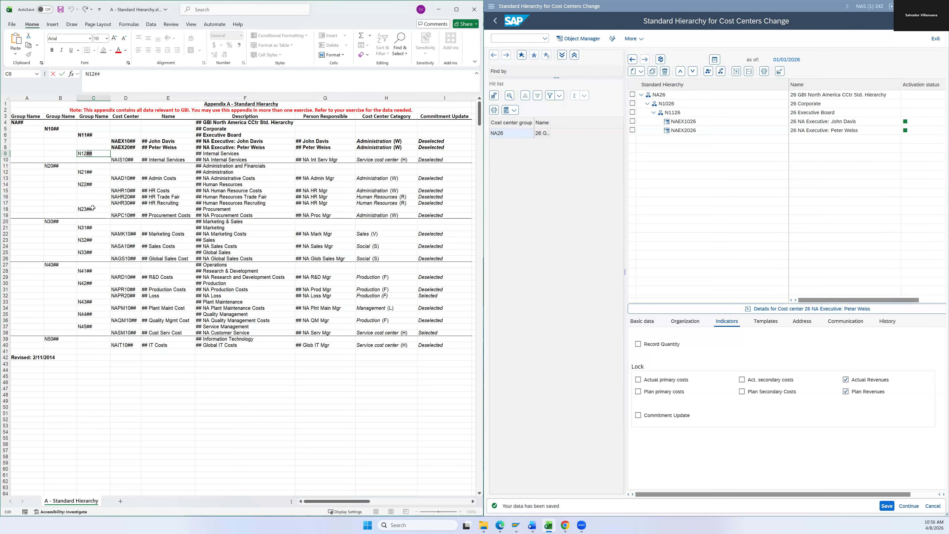
pyautogui.write('26')
pyautogui.click(130, 161)
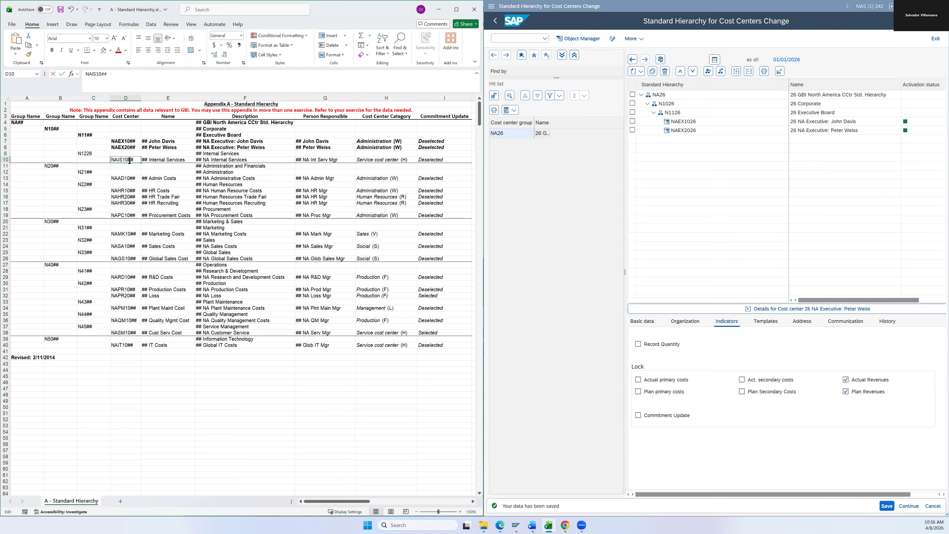
pyautogui.doubleClick(130, 161)
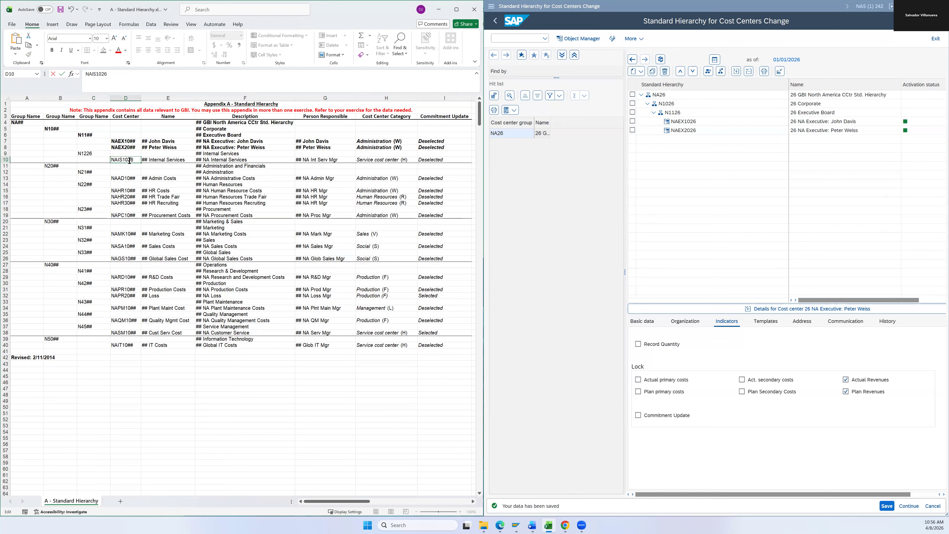
# Step: Change the group description in cell F9 to 26 Internal Services
pyautogui.click(198, 153)
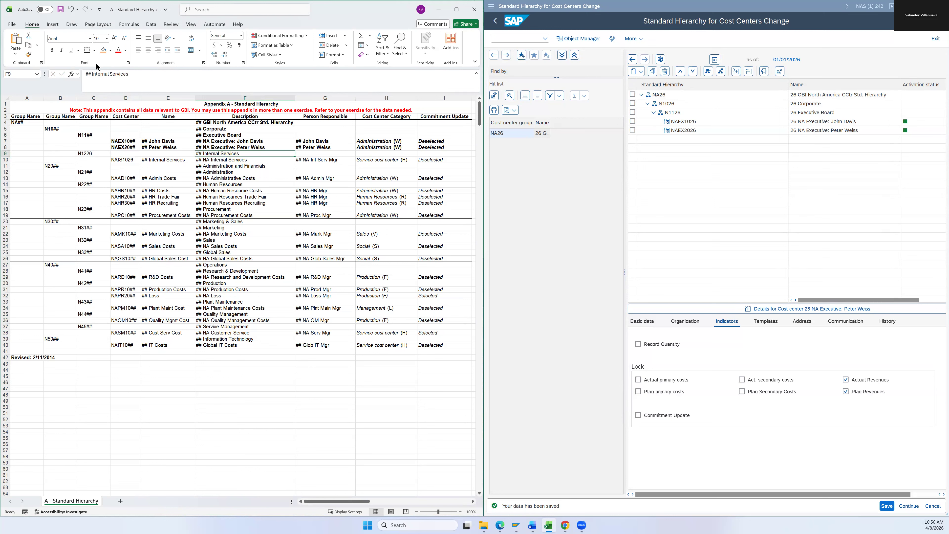
pyautogui.moveTo(92, 75); pyautogui.dragTo(86, 75)
pyautogui.write('26')
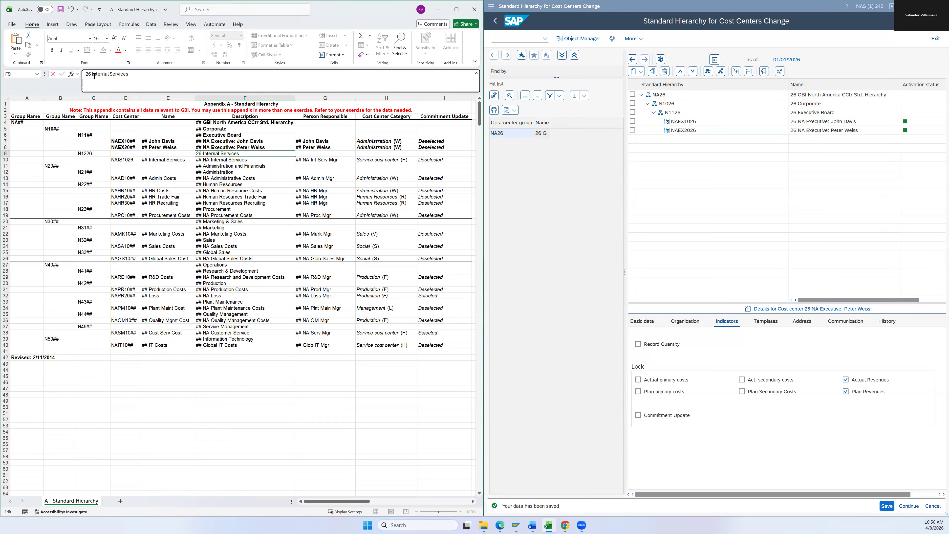
# Step: Replace the ## prefix with 26 in the descriptions of cells F9 through F14, one cell at a time
pyautogui.press('Return')
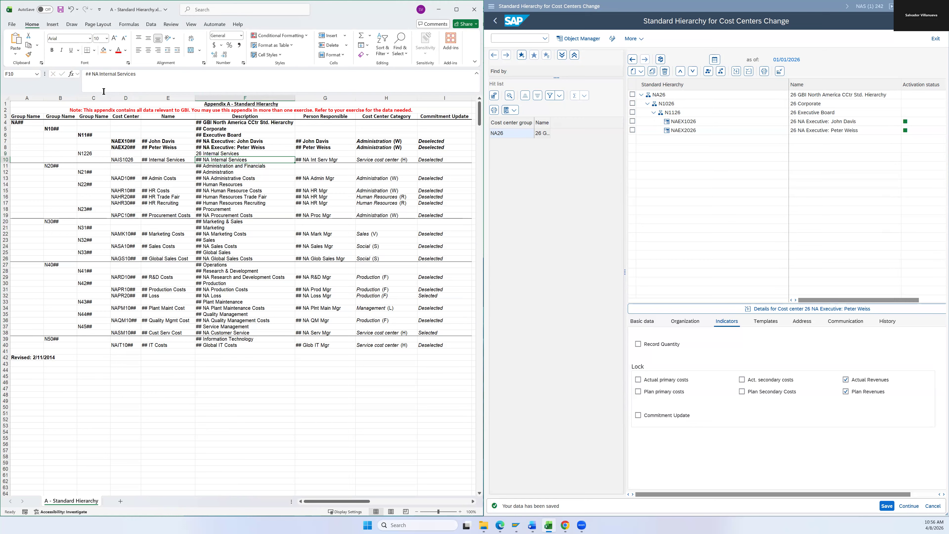
pyautogui.click(87, 74)
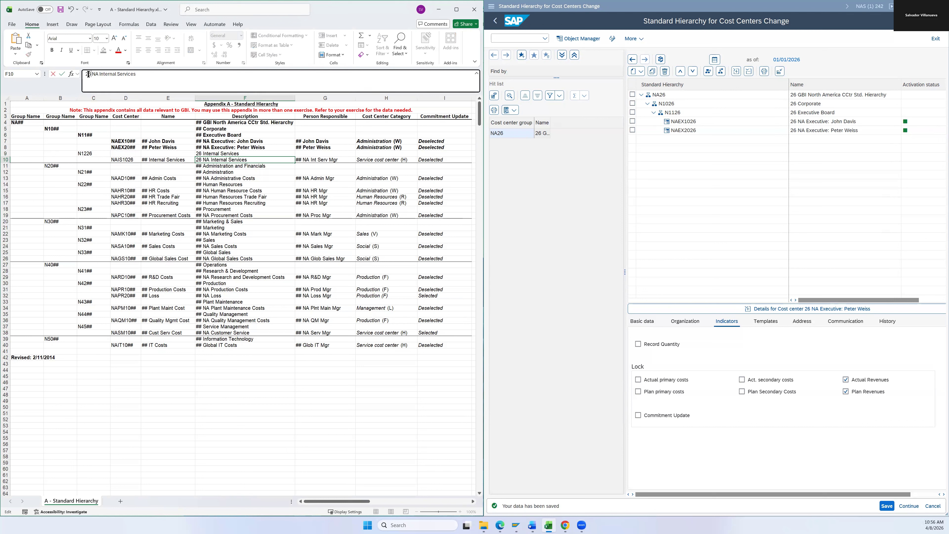
pyautogui.press('Return')
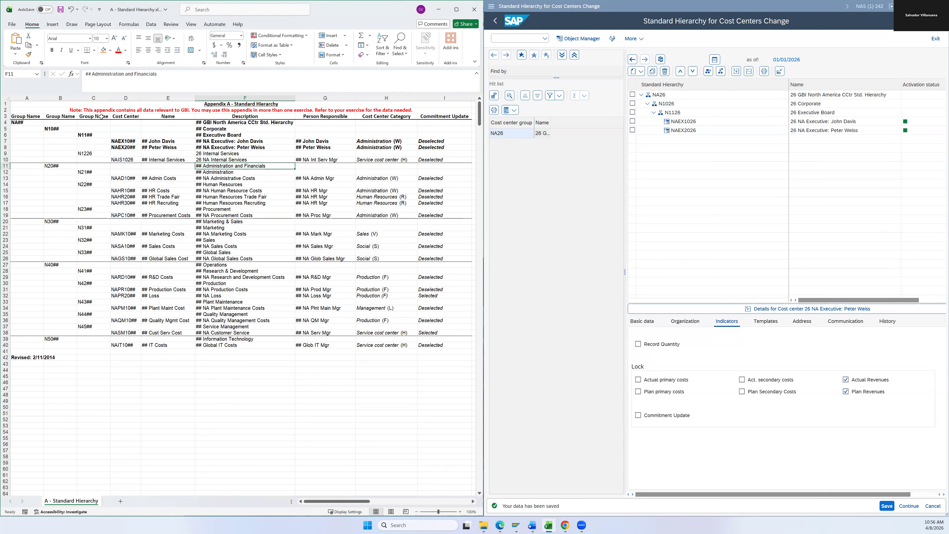
pyautogui.doubleClick(88, 74)
pyautogui.write('26')
pyautogui.press('Return')
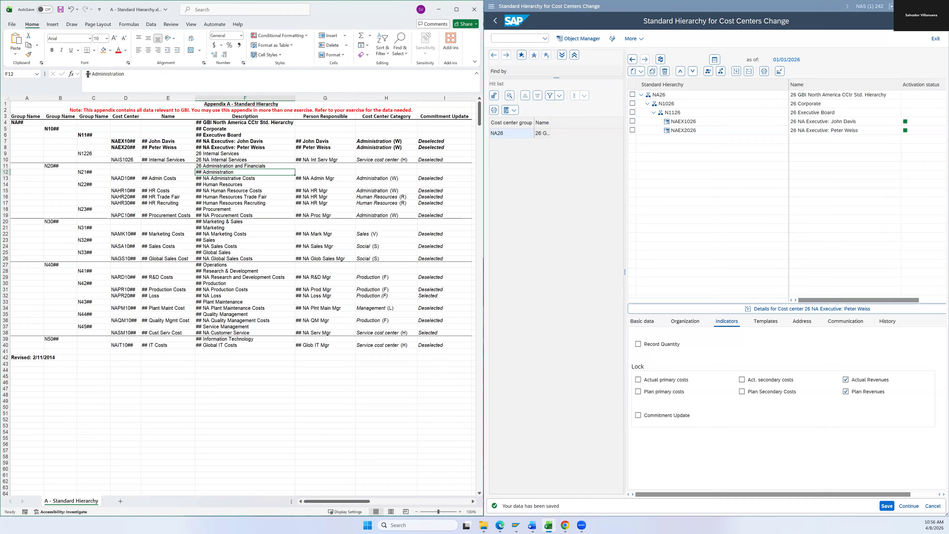
pyautogui.press('Return')
pyautogui.doubleClick(88, 74)
pyautogui.write('26')
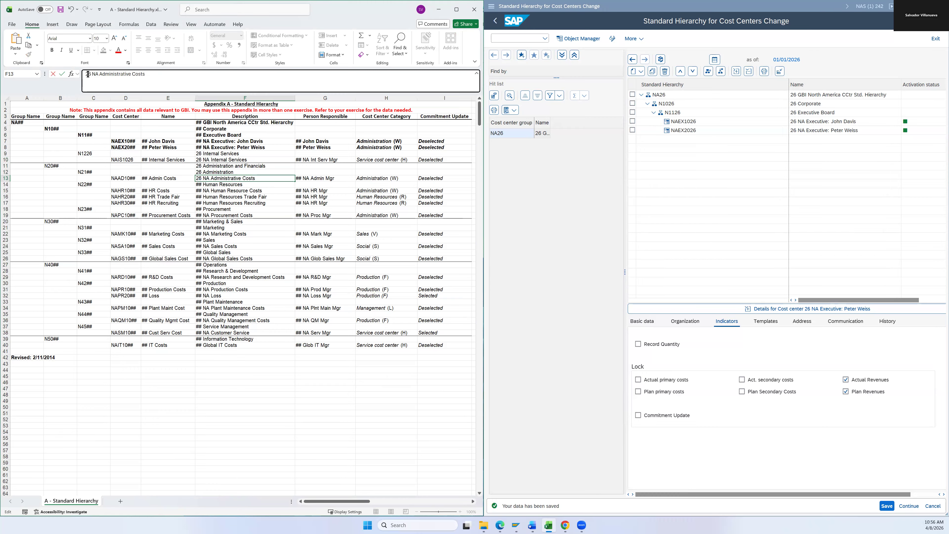
pyautogui.press('Return')
pyautogui.doubleClick(88, 74)
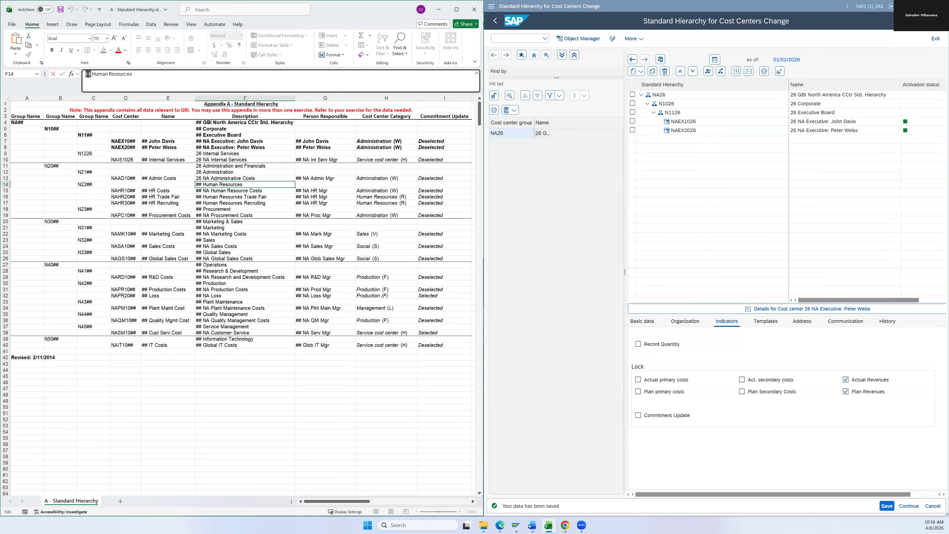
pyautogui.write('26')
pyautogui.click(493, 11)
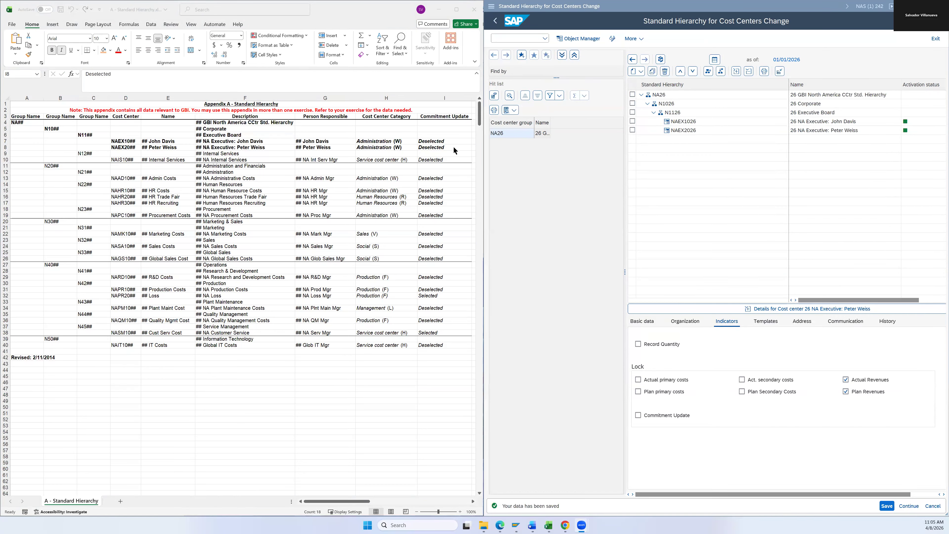
pyautogui.click(261, 183)
pyautogui.click(229, 161)
pyautogui.click(234, 183)
pyautogui.click(208, 154)
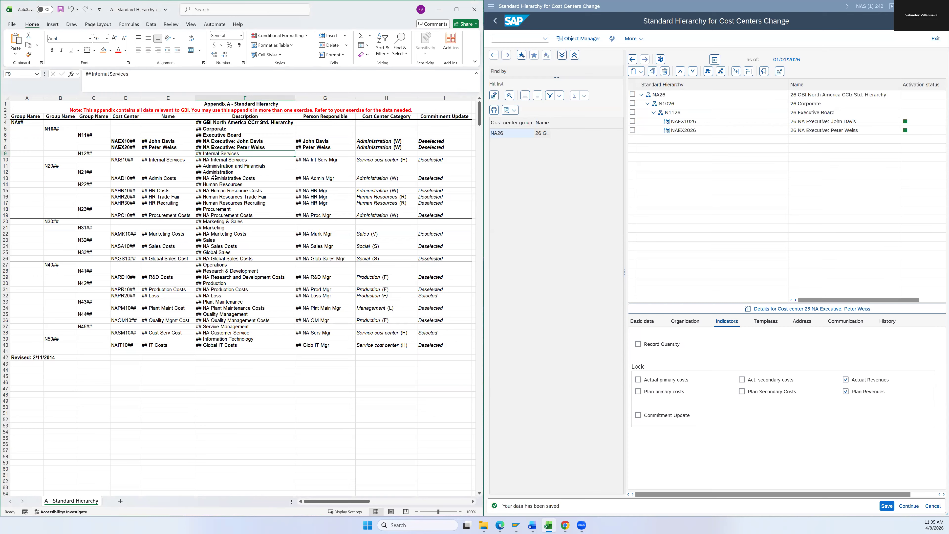
pyautogui.click(218, 174)
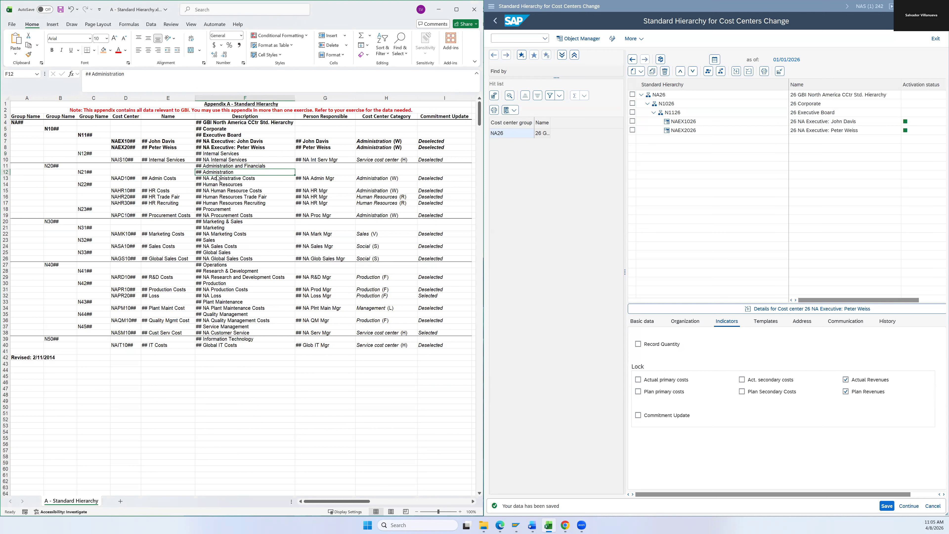
# Step: Replace every ## with 26 across the Standard Hierarchy sheet using Find and Replace
pyautogui.hotkey('ctrl', 'f')
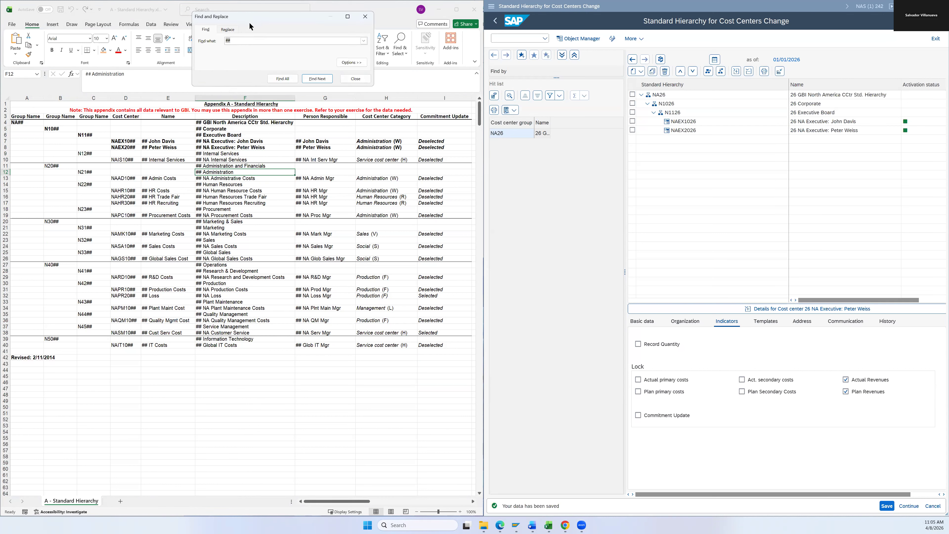
pyautogui.moveTo(249, 26); pyautogui.dragTo(258, 103)
pyautogui.click(236, 108)
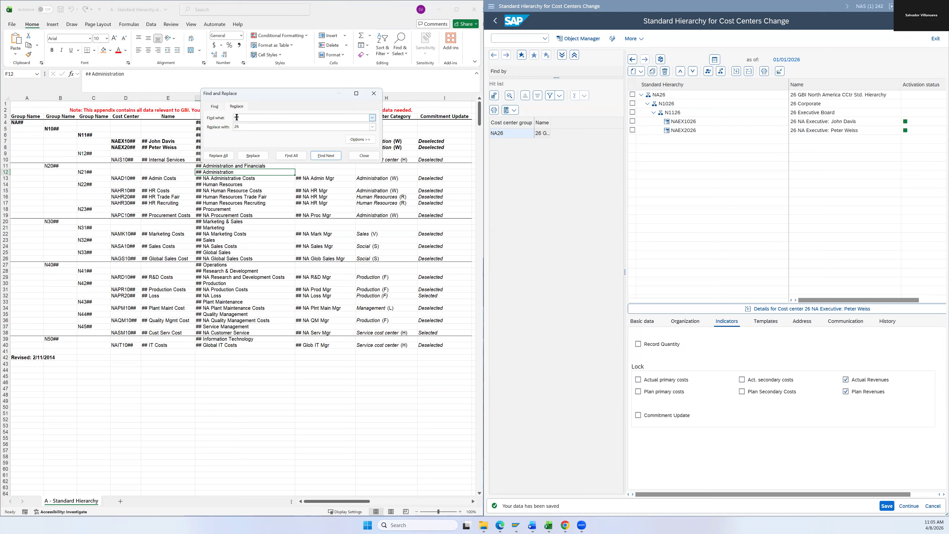
pyautogui.click(241, 129)
pyautogui.moveTo(241, 129); pyautogui.dragTo(292, 91)
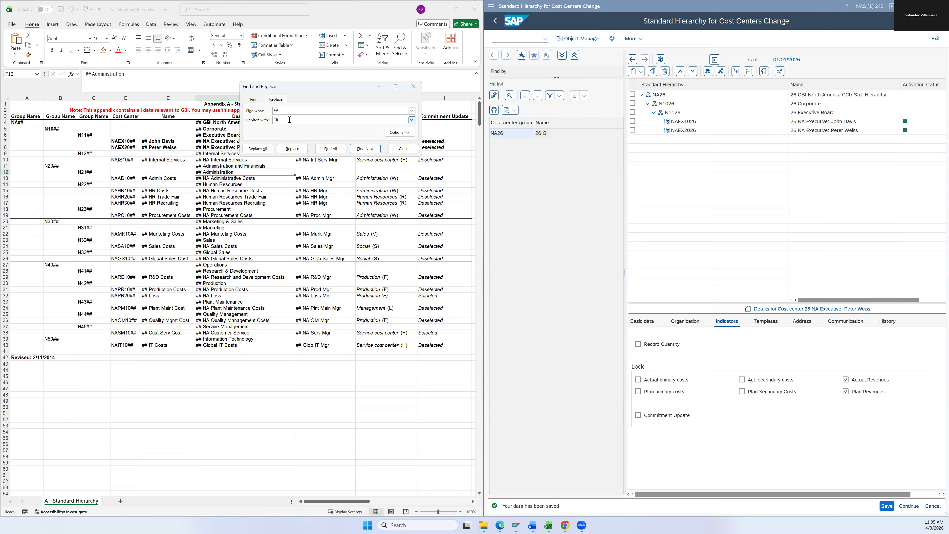
pyautogui.click(258, 149)
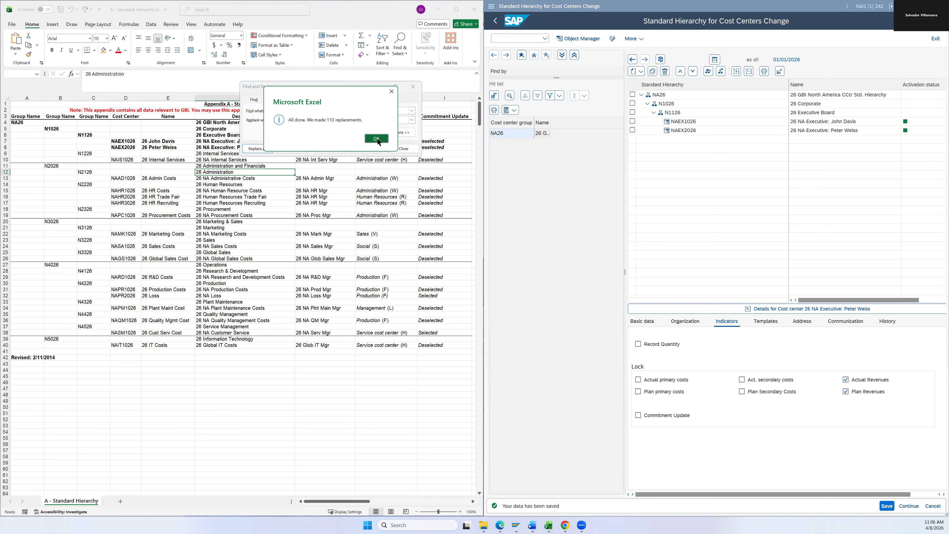
pyautogui.click(377, 138)
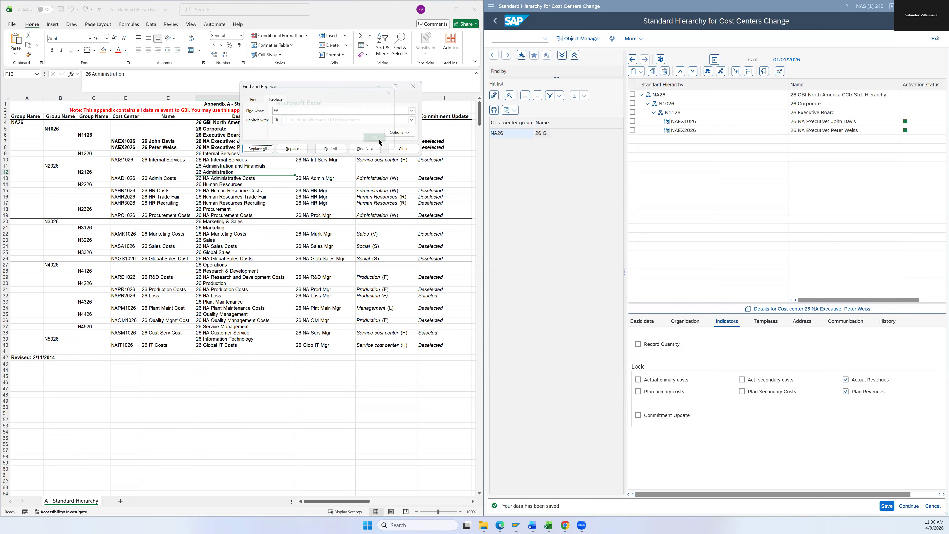
pyautogui.click(413, 87)
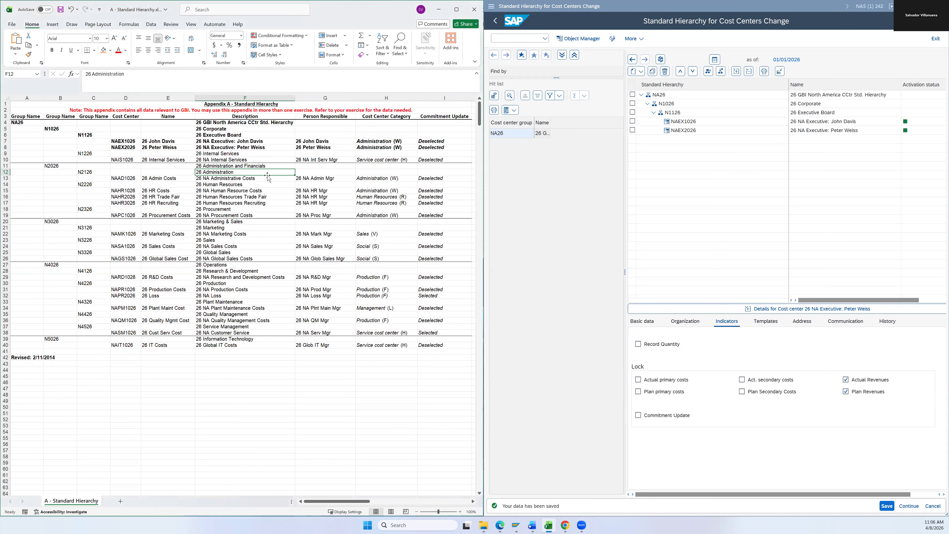
pyautogui.hotkey('ctrl', 'h')
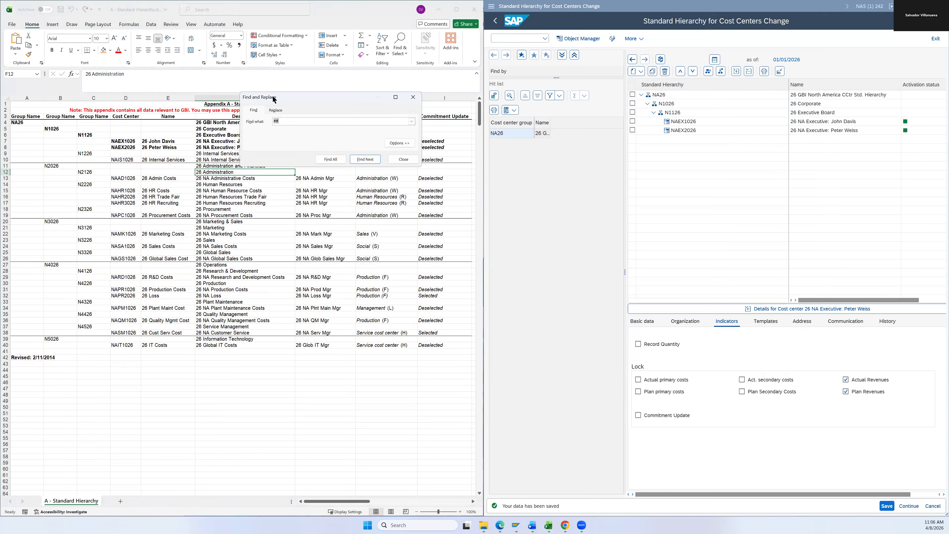
pyautogui.press('Tab')
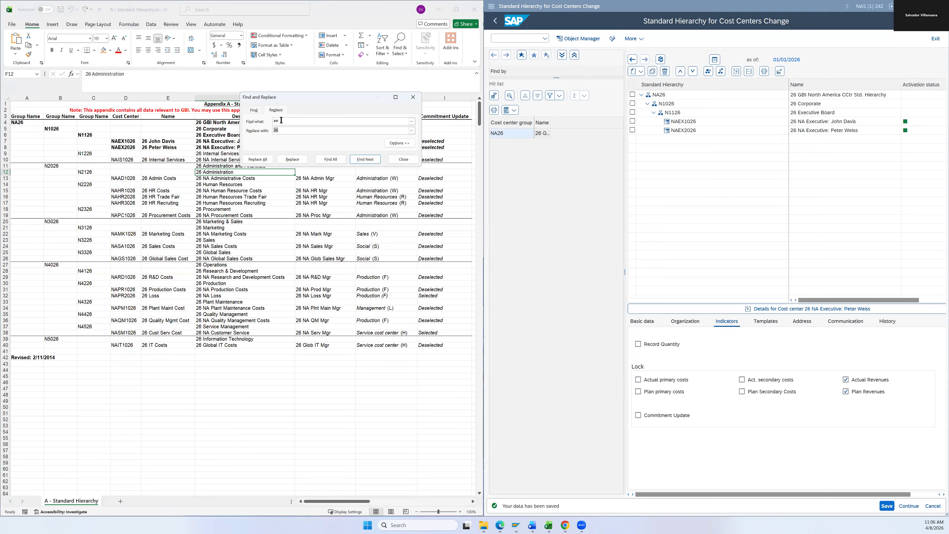
pyautogui.doubleClick(281, 120)
pyautogui.click(413, 97)
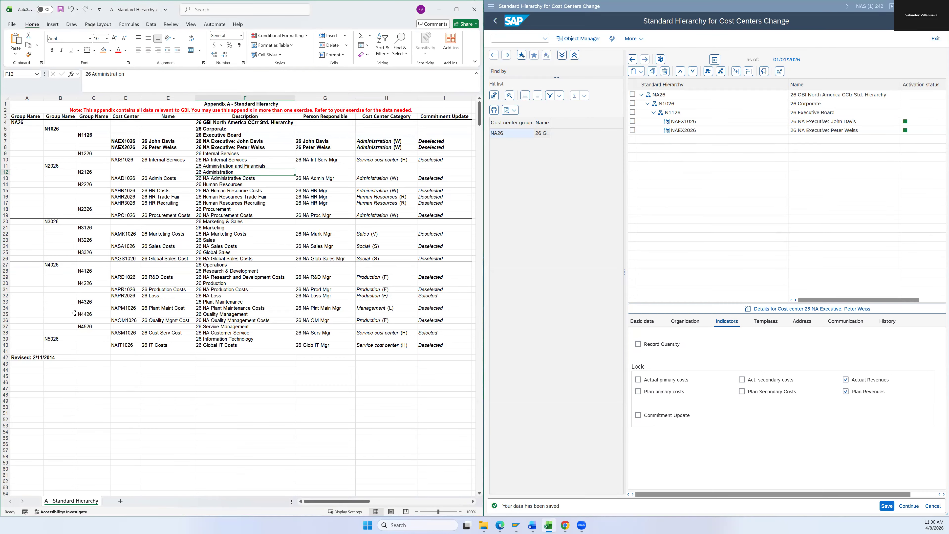
# Step: Undo and redo the sheet-wide replacement of ## with 26 twice
pyautogui.click(106, 321)
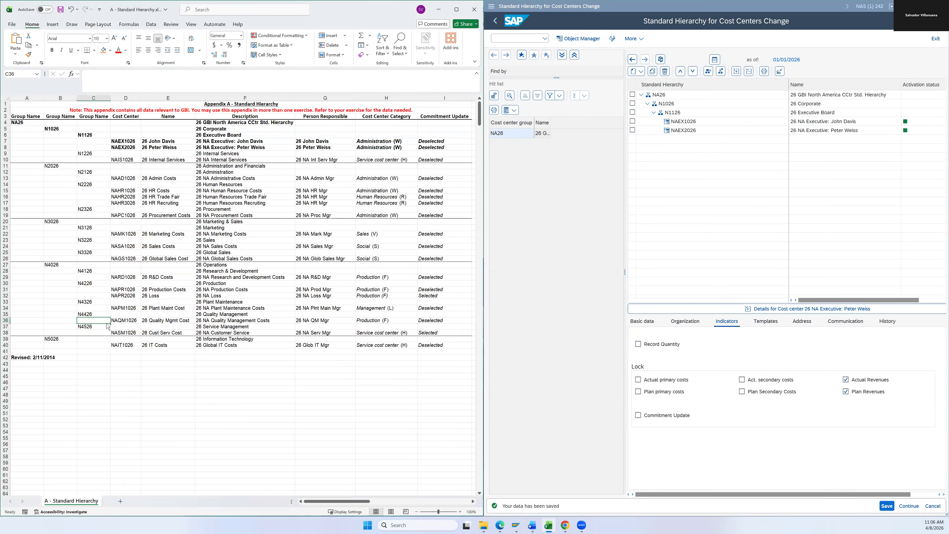
pyautogui.hotkey('ctrl', 'z')
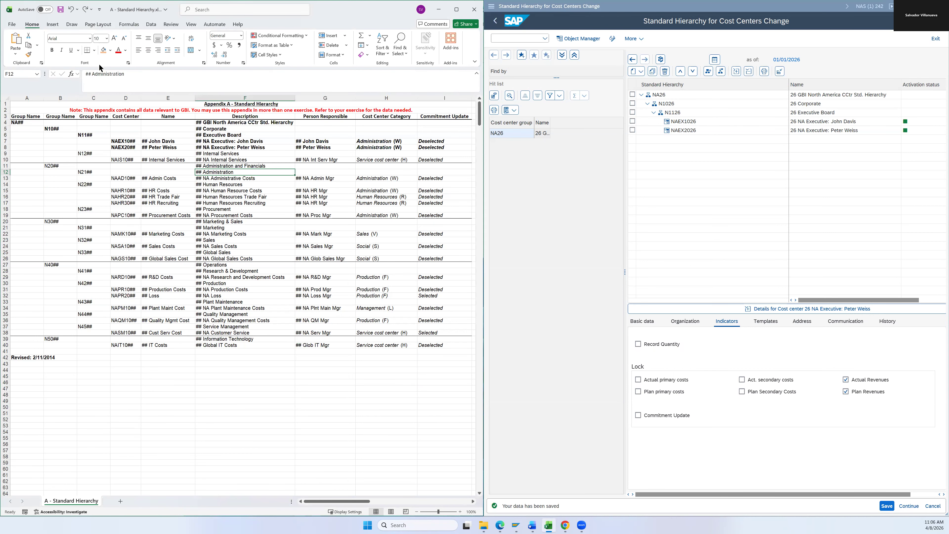
pyautogui.click(86, 12)
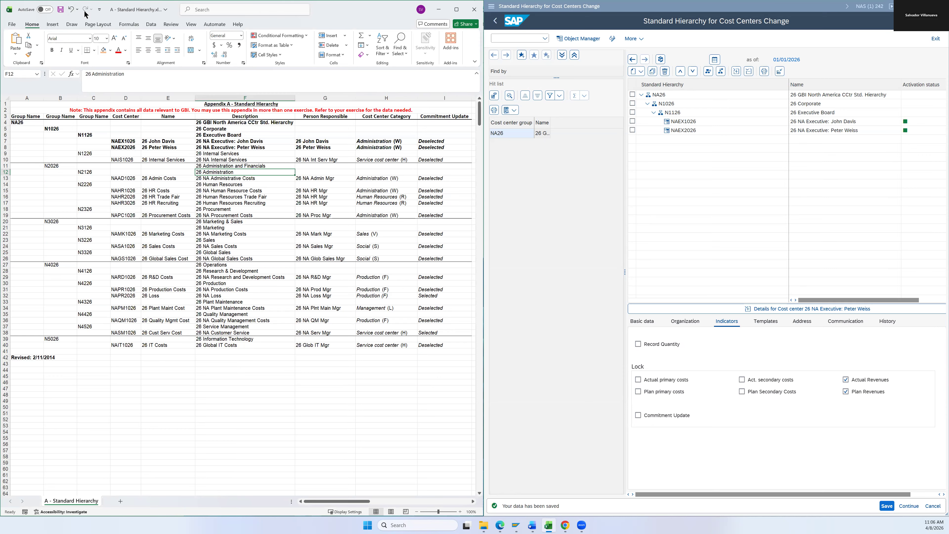
pyautogui.click(74, 10)
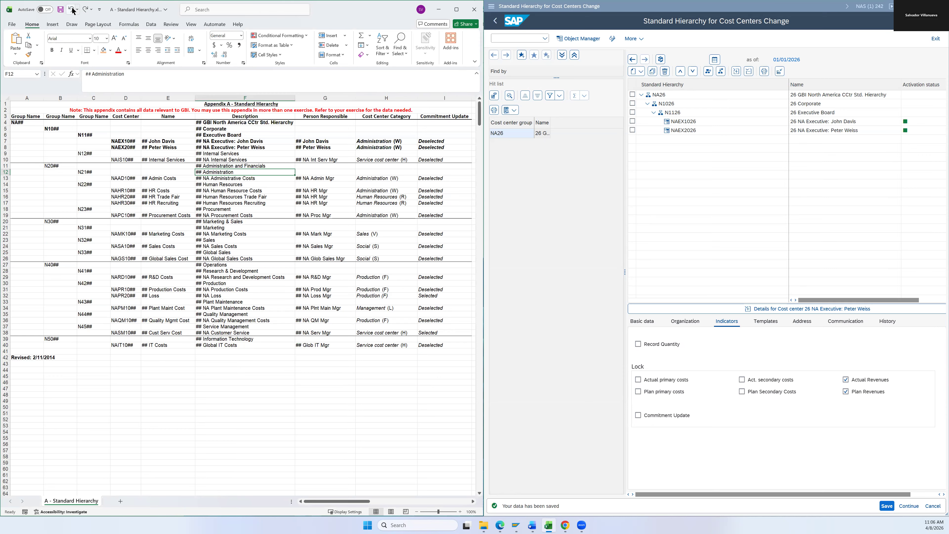
pyautogui.click(86, 11)
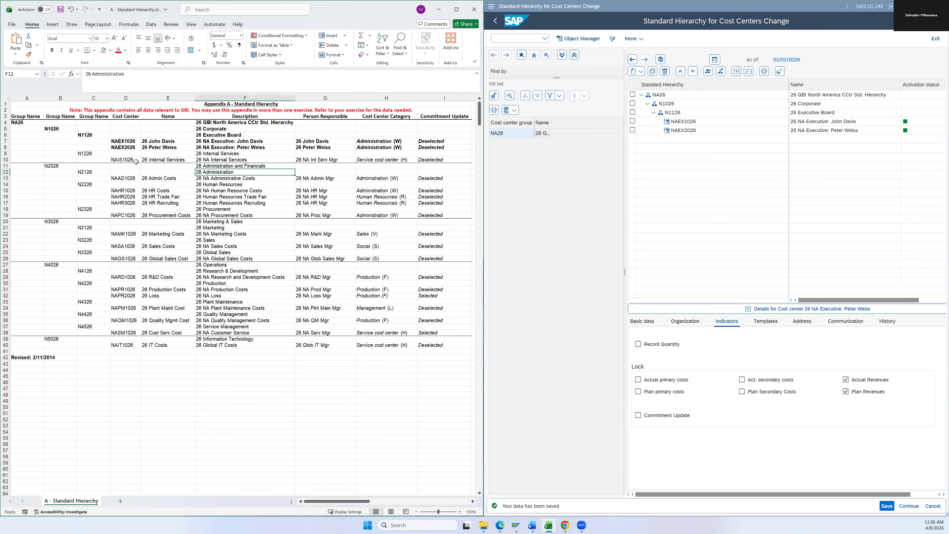
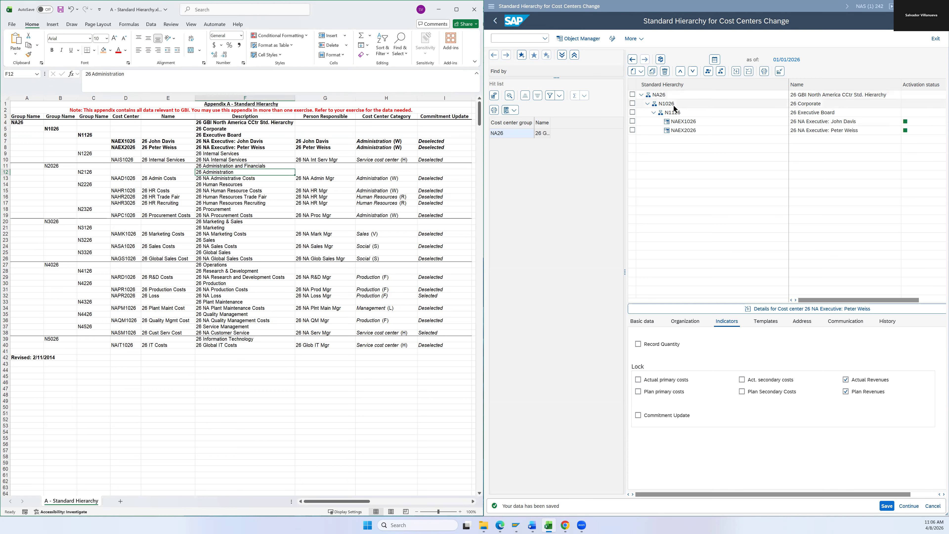
pyautogui.click(89, 153)
pyautogui.click(56, 128)
pyautogui.click(83, 153)
pyautogui.click(60, 130)
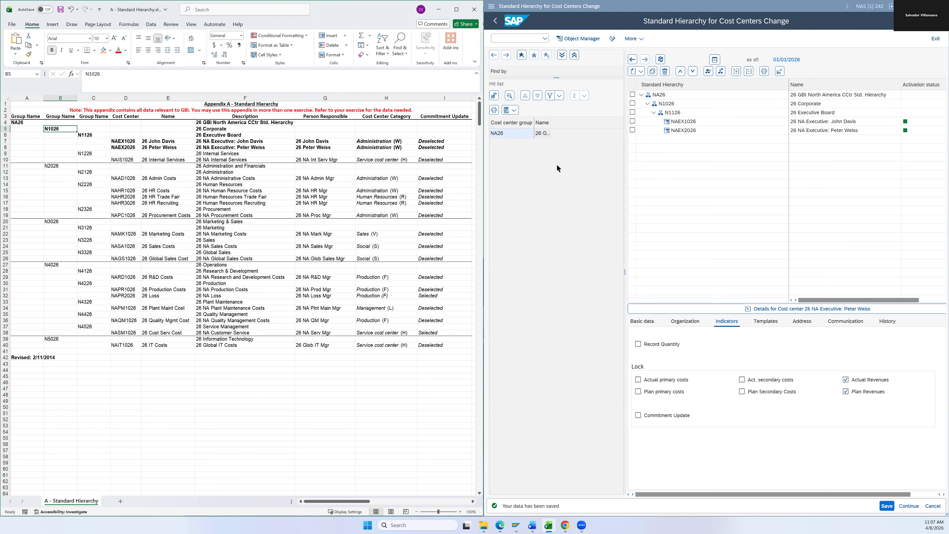
# Step: Switch to SAP and create a lower-level group under N1026, copying its group name N1226 from the spreadsheet
pyautogui.click(653, 112)
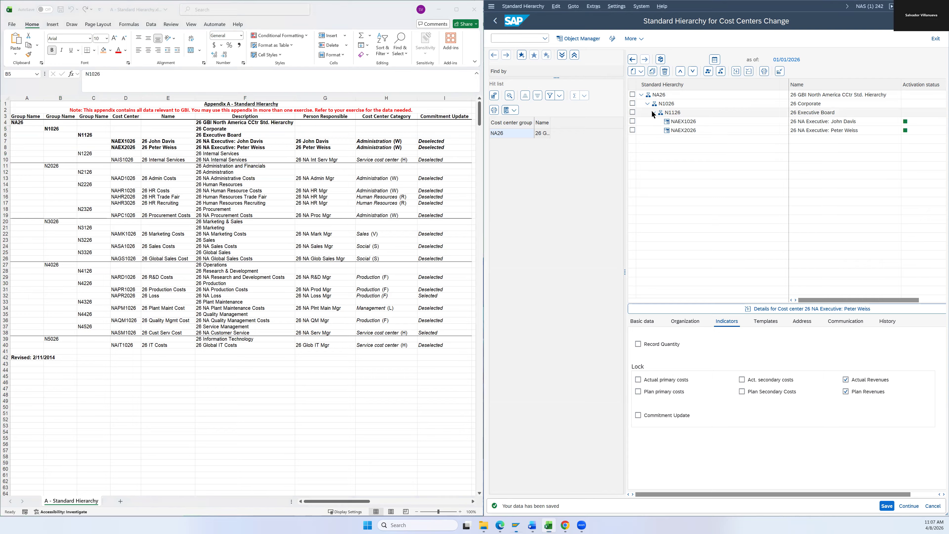
pyautogui.rightClick(666, 105)
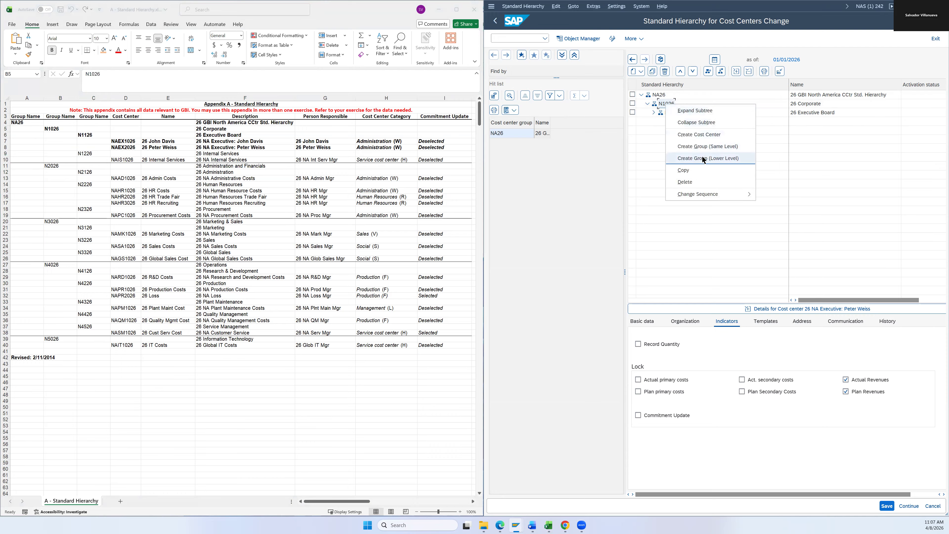
pyautogui.click(702, 157)
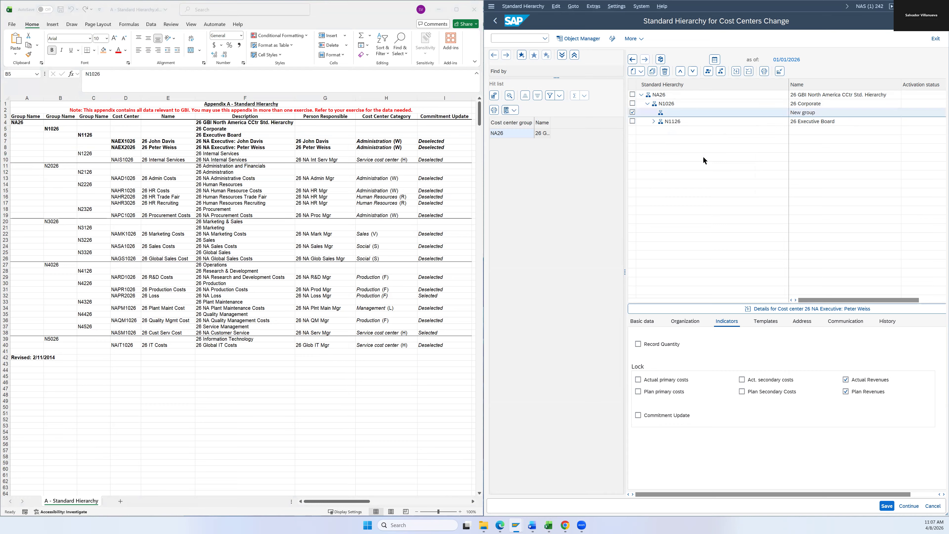
pyautogui.click(85, 154)
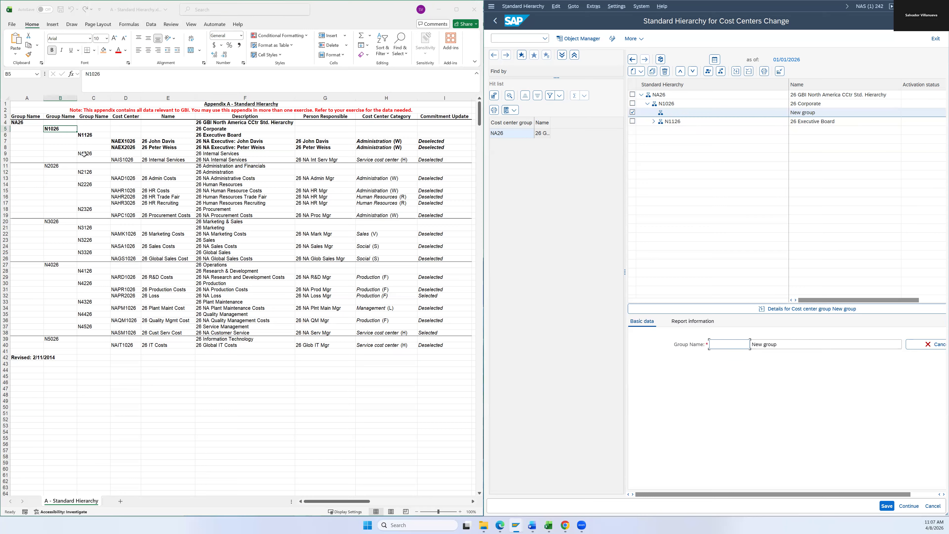
pyautogui.hotkey('ctrl', 'c')
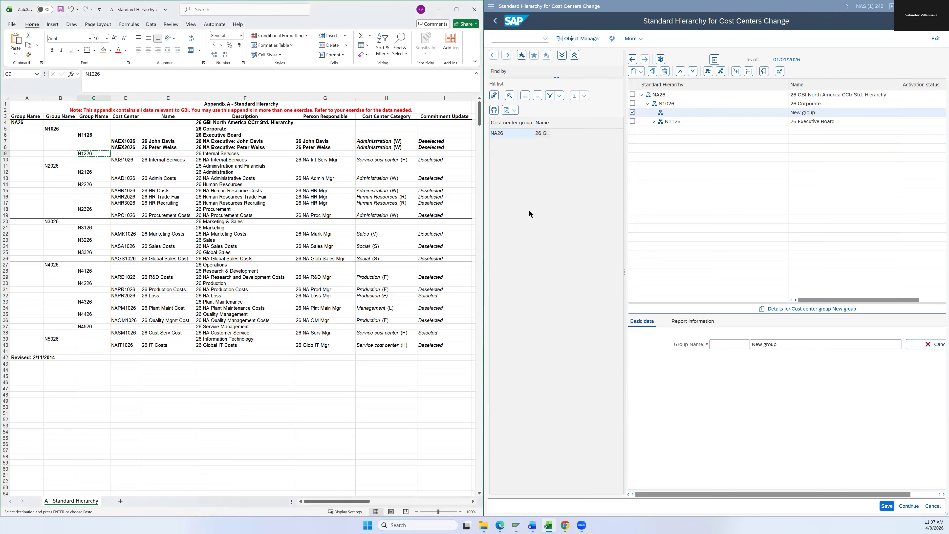
pyautogui.click(721, 344)
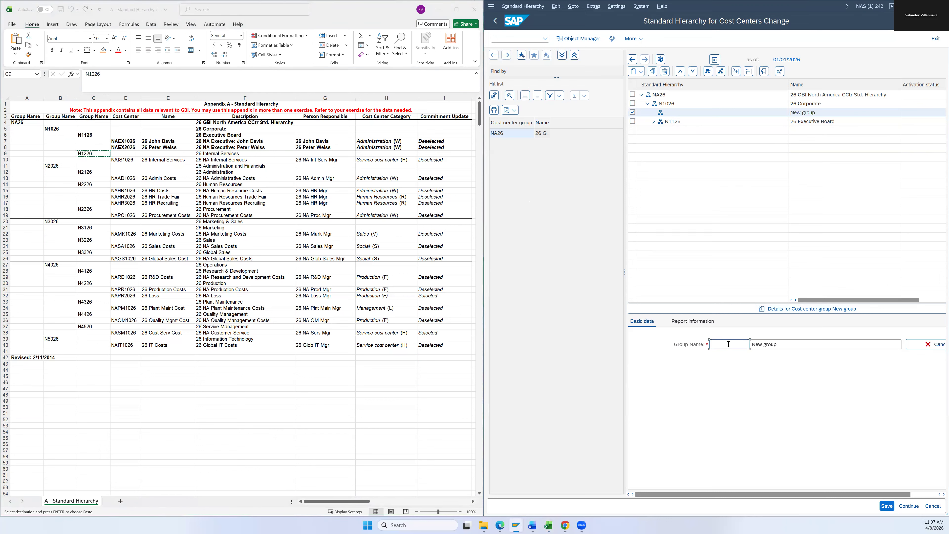
pyautogui.hotkey('ctrl', 'v')
# Step: Copy the description "26 Internal Services" from the spreadsheet into the new N1226 group and save the hierarchy
pyautogui.hotkey('alt', 'Tab')
pyautogui.press('F2')
pyautogui.click(208, 153)
pyautogui.hotkey('ctrl', 'c')
pyautogui.click(764, 344)
pyautogui.tripleClick(762, 344)
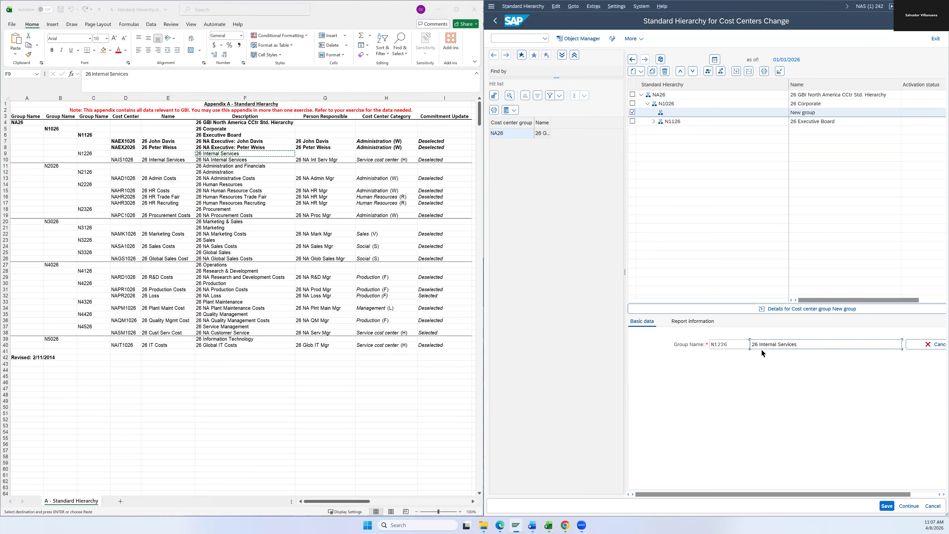
pyautogui.click(879, 504)
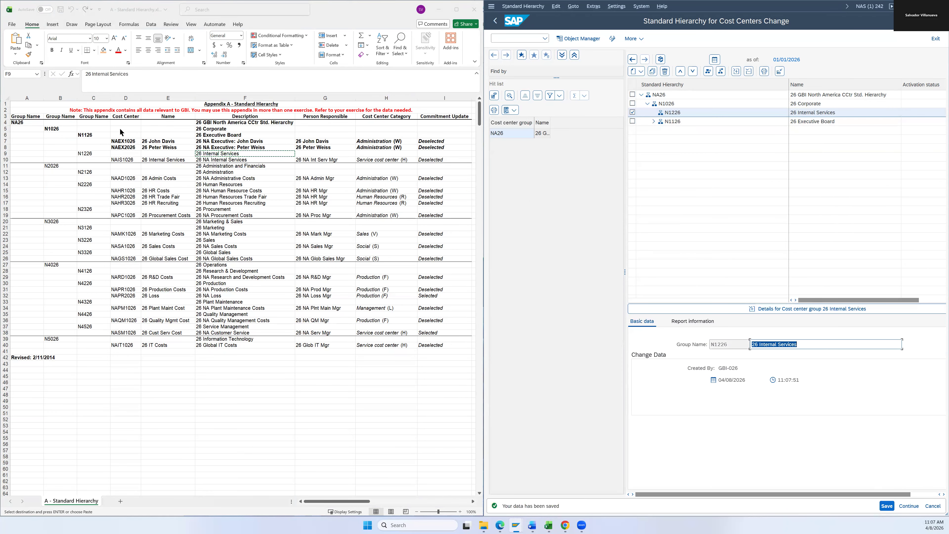
# Step: Move group N1226 below N1126 in the standard hierarchy
pyautogui.click(694, 71)
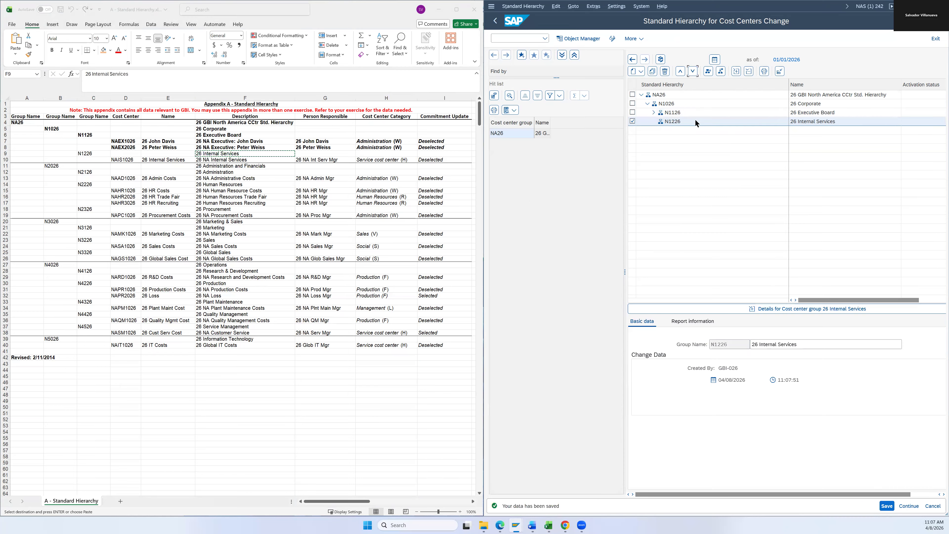
pyautogui.click(675, 112)
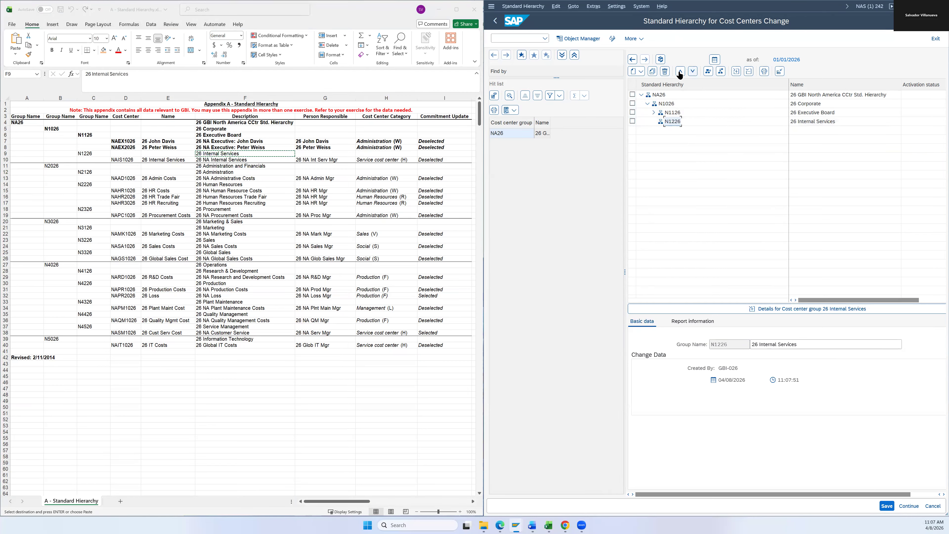
# Step: Switch to the spreadsheet and bold the N1226 row from its group name through its description
pyautogui.click(674, 113)
pyautogui.click(93, 155)
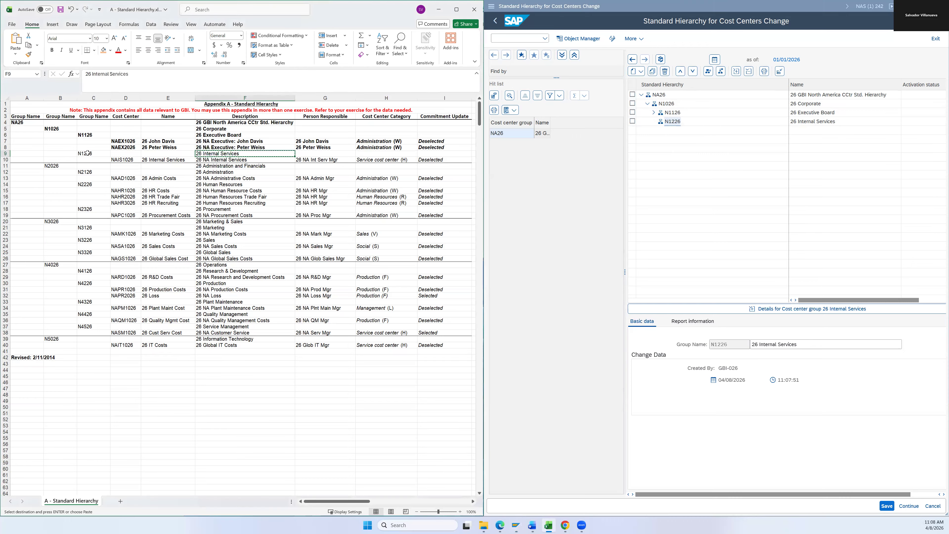
pyautogui.keyDown('shift'); pyautogui.click(240, 155); pyautogui.keyUp('shift')
pyautogui.hotkey('ctrl', 'b')
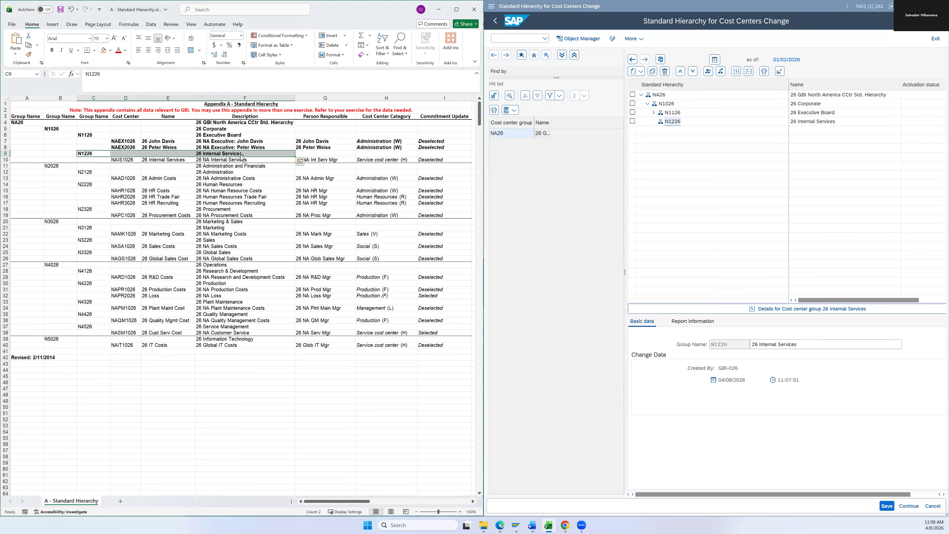
pyautogui.click(91, 154)
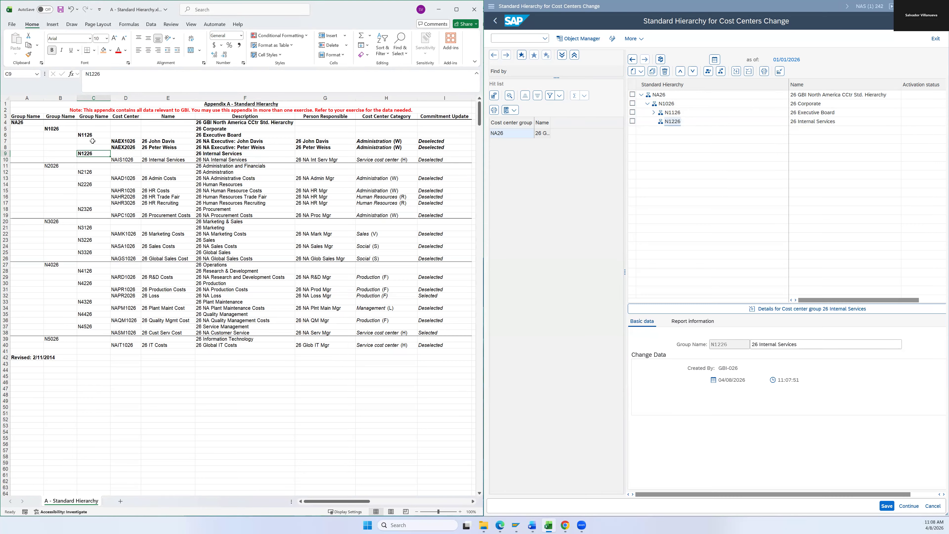
# Step: Create a cost center under group N1226 in SAP, copying its cost center ID NAIS1026 from the spreadsheet
pyautogui.click(118, 160)
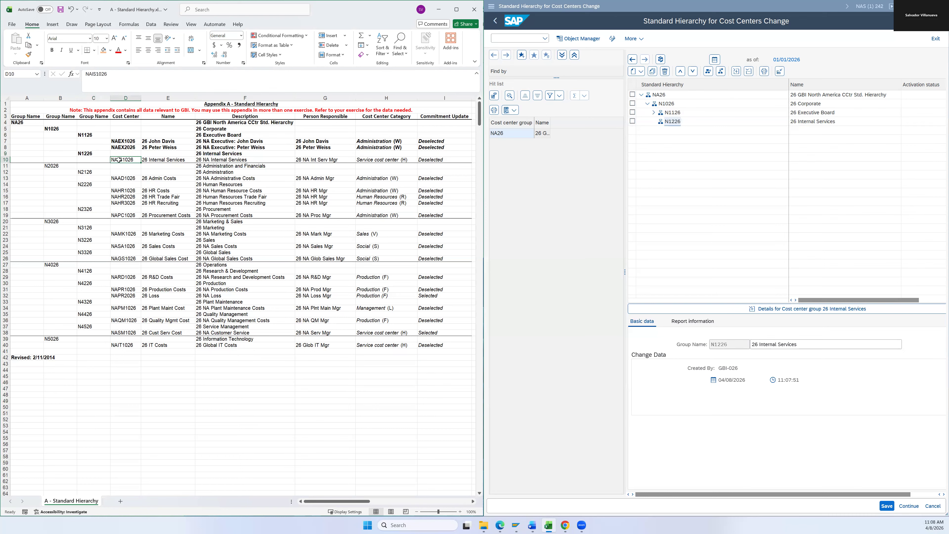
pyautogui.rightClick(675, 122)
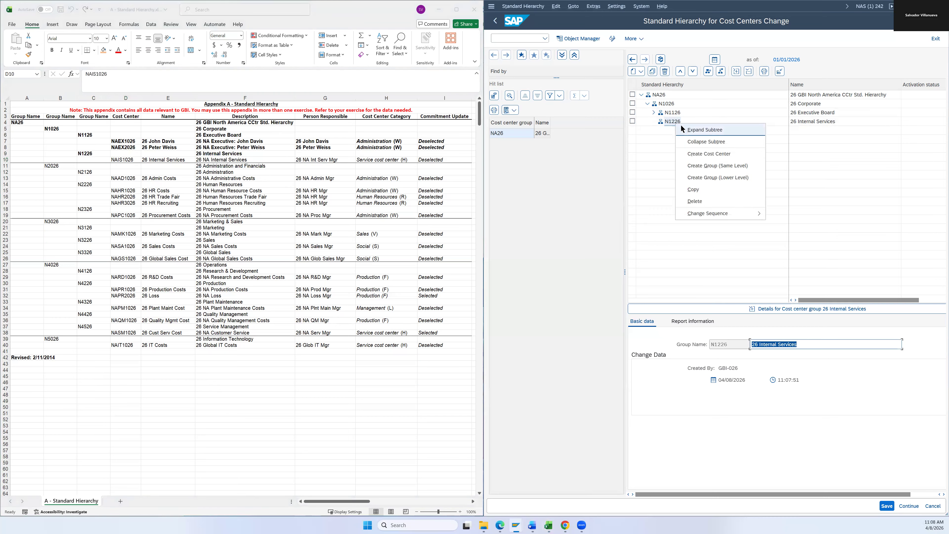
pyautogui.click(705, 153)
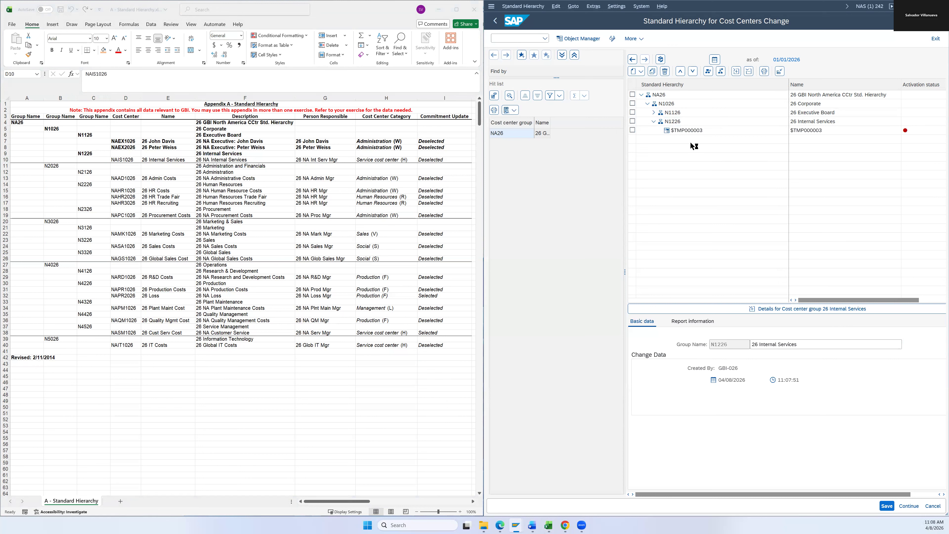
pyautogui.click(130, 159)
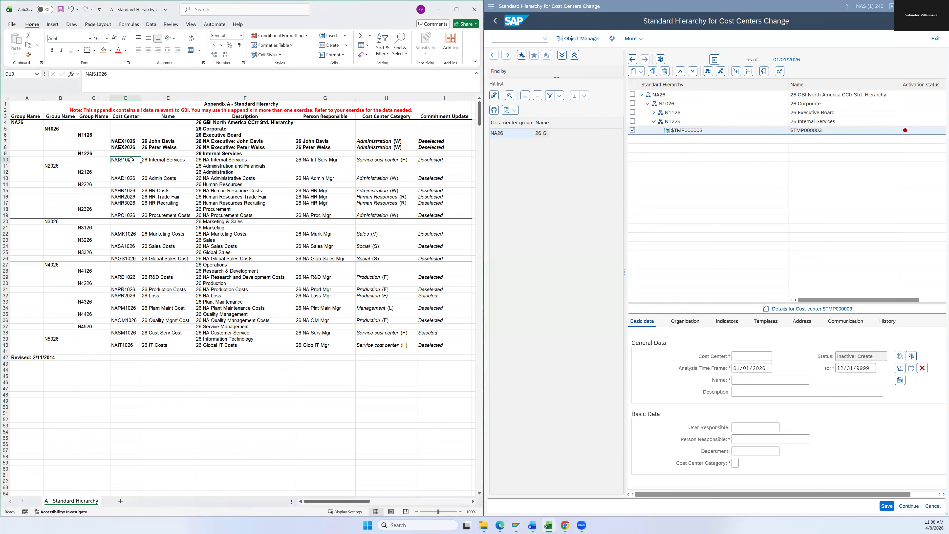
pyautogui.hotkey('ctrl', 'c')
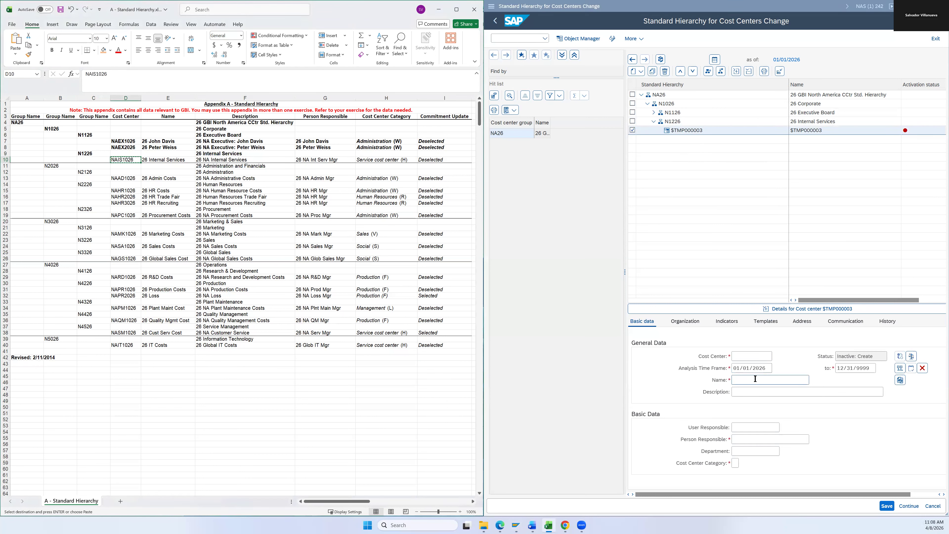
pyautogui.click(742, 356)
pyautogui.hotkey('ctrl', 'v')
# Step: Copy the name "26 Internal Services" and the description "26 NA Internal Services" from the spreadsheet into cost center NAIS1026
pyautogui.click(171, 160)
pyautogui.hotkey('ctrl', 'c')
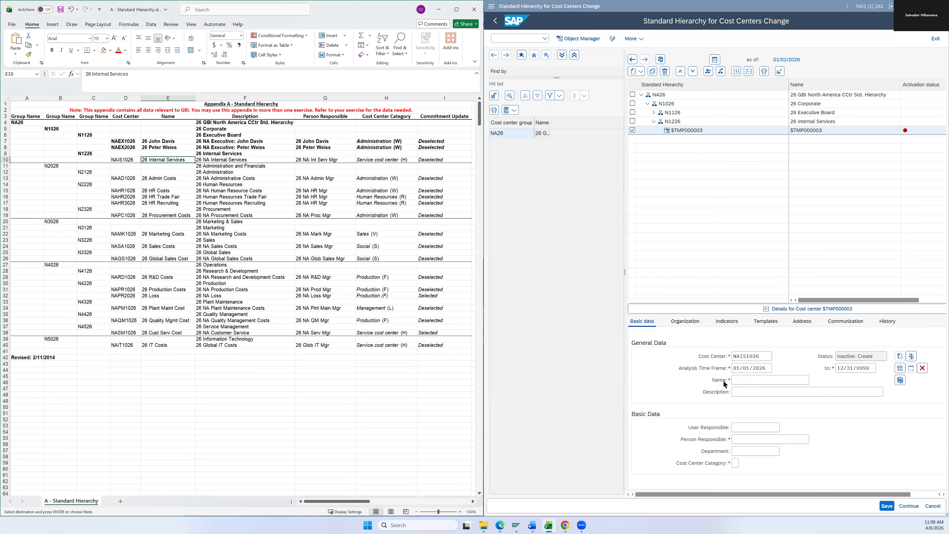
pyautogui.click(741, 380)
pyautogui.hotkey('ctrl', 'v')
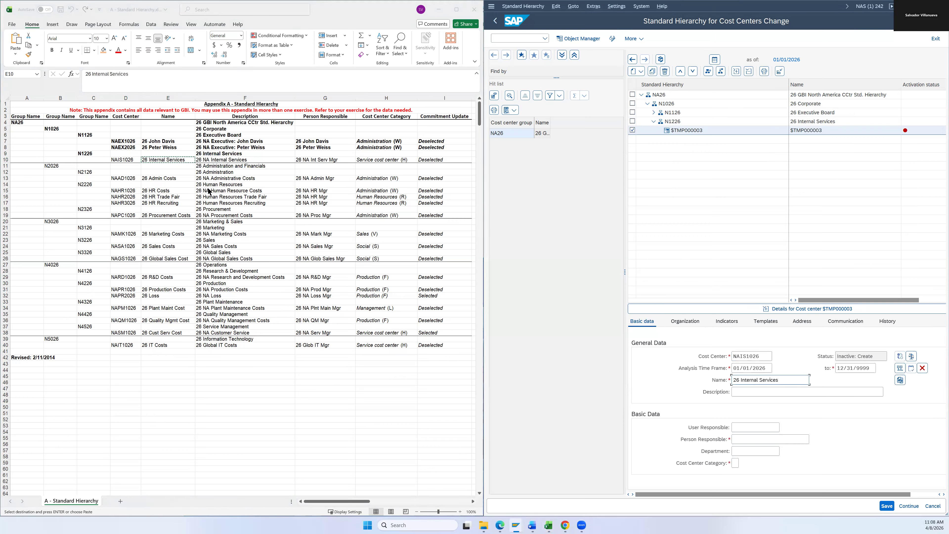
pyautogui.click(220, 160)
pyautogui.hotkey('ctrl', 'c')
pyautogui.click(752, 392)
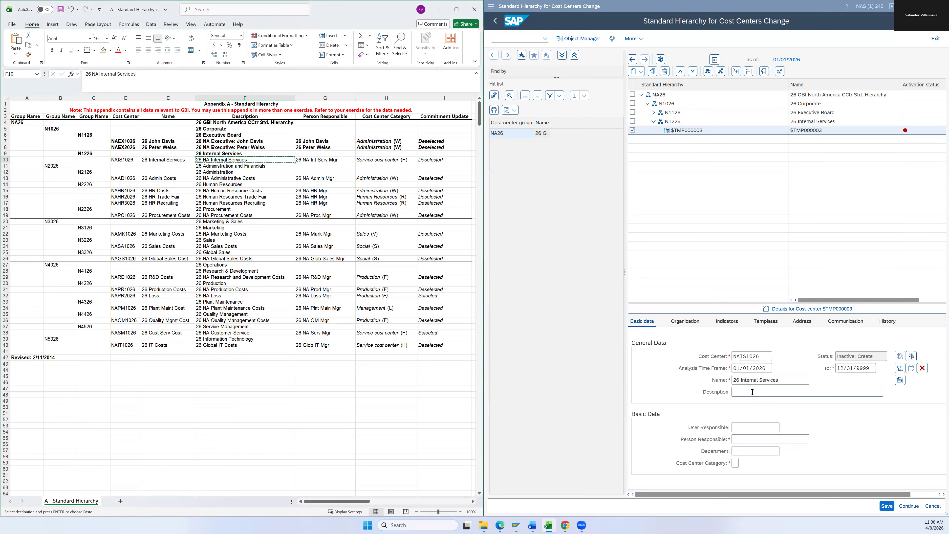
pyautogui.hotkey('ctrl', 'v')
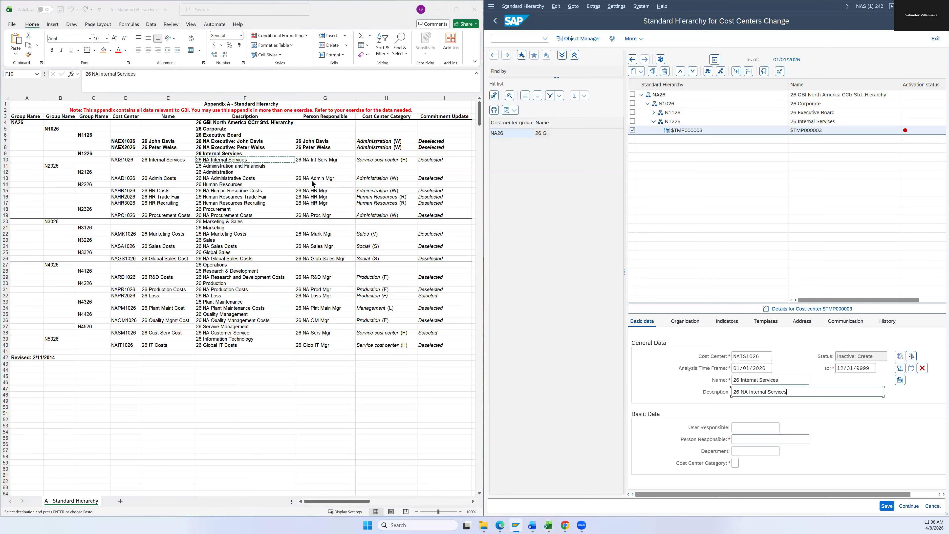
# Step: Copy the person responsible "26 NA Int Serv Mgr" from the spreadsheet into cost center NAIS1026
pyautogui.click(301, 159)
pyautogui.hotkey('ctrl', 'c')
pyautogui.click(759, 440)
pyautogui.hotkey('ctrl', 'v')
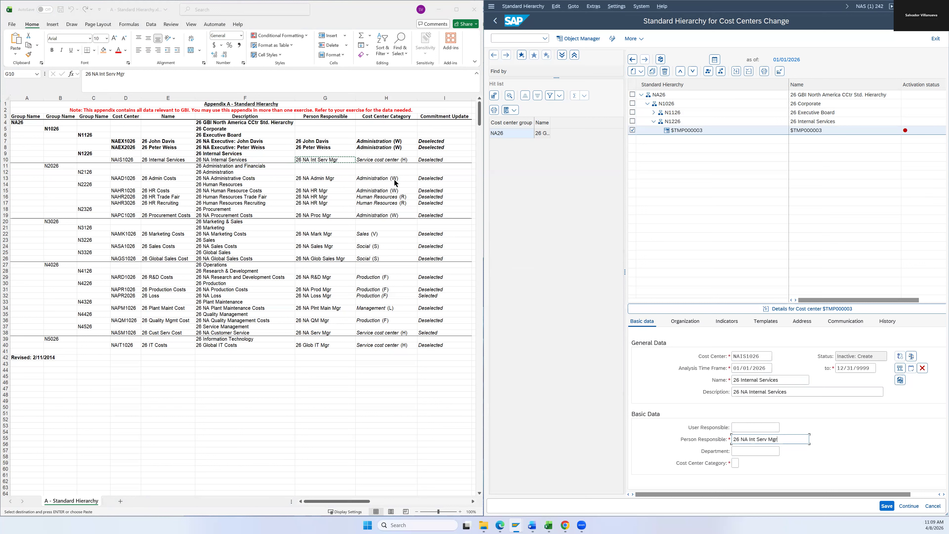
# Step: Set the cost center category of NAIS1026 to H (Service cost center) and save the hierarchy
pyautogui.click(735, 462)
pyautogui.press('F4')
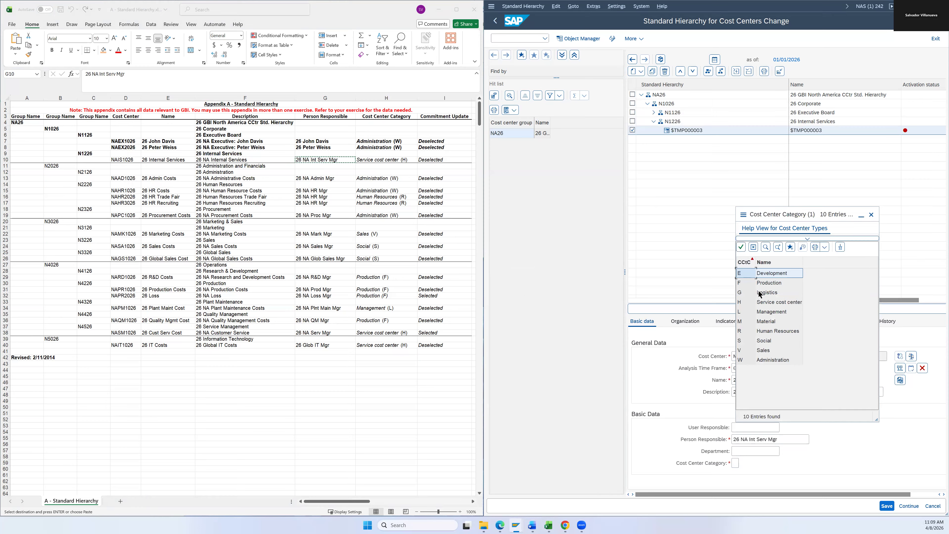
pyautogui.click(768, 303)
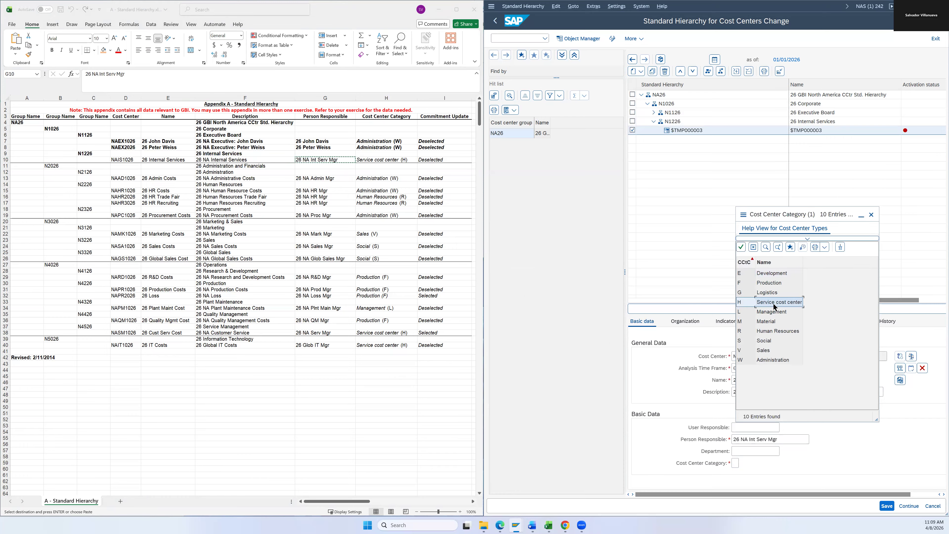
pyautogui.doubleClick(767, 303)
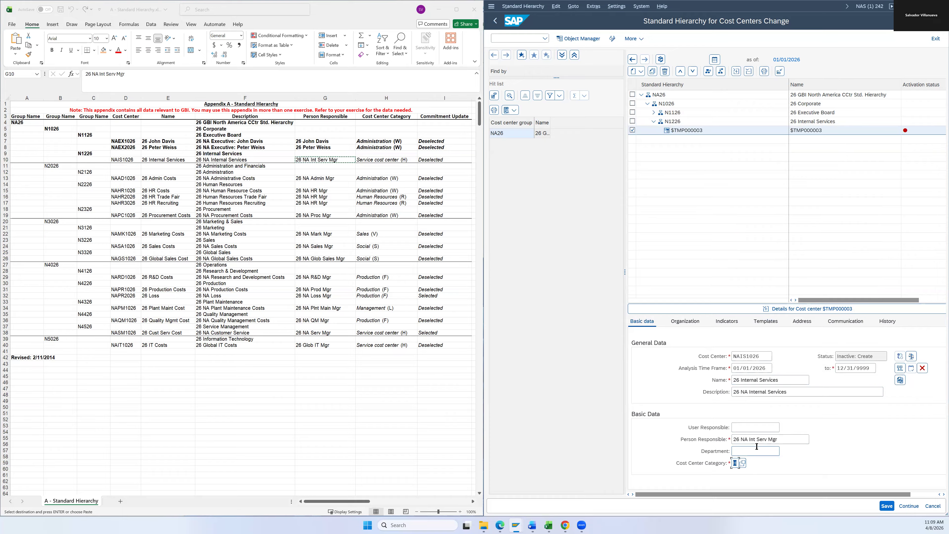
pyautogui.write('H')
pyautogui.press('Return')
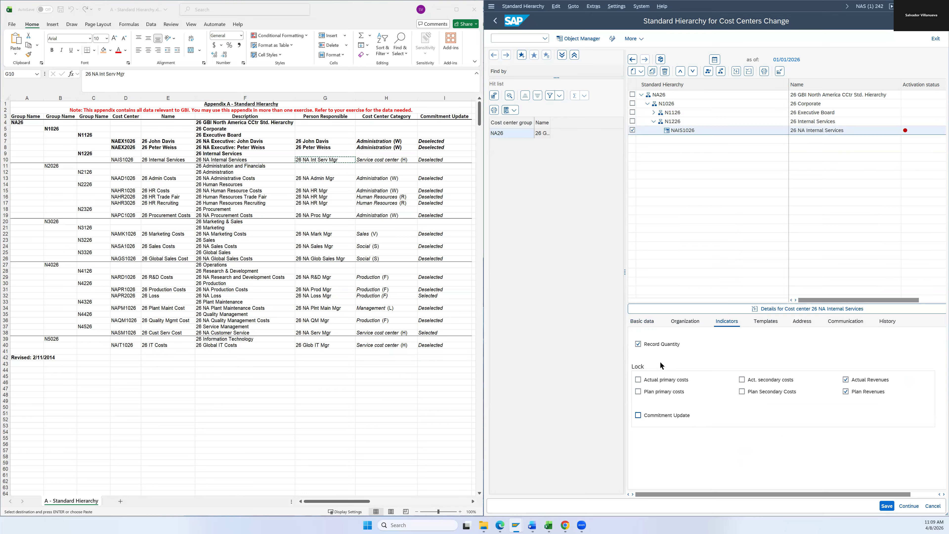
pyautogui.click(638, 321)
pyautogui.click(882, 505)
# Step: Bold the NAIS1026 row in the spreadsheet from its cost center ID through its commitment update value
pyautogui.moveTo(422, 160); pyautogui.dragTo(133, 160)
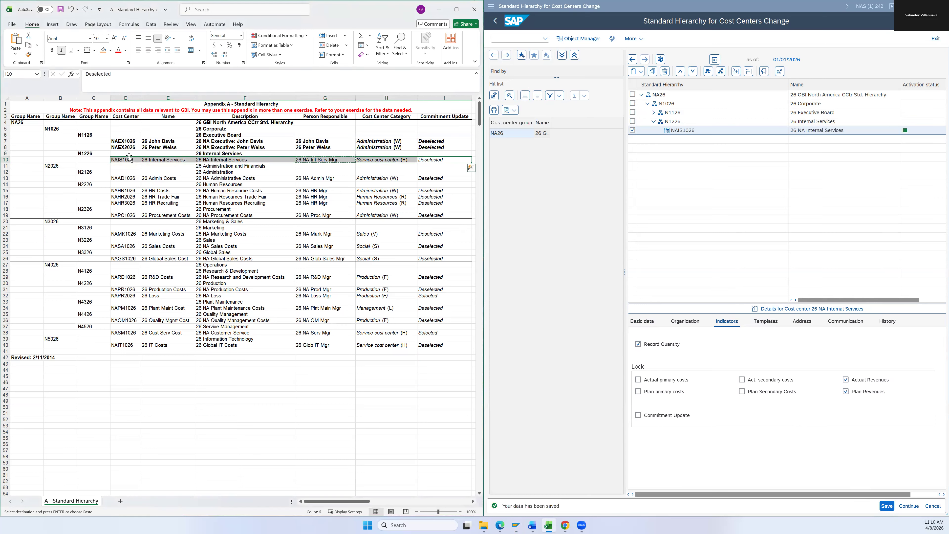
pyautogui.hotkey('ctrl', 'b')
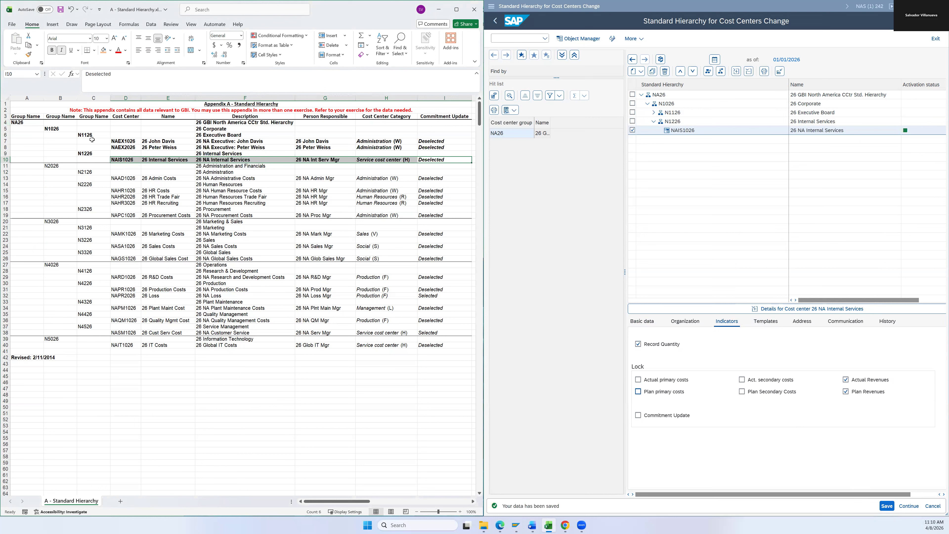
pyautogui.click(60, 130)
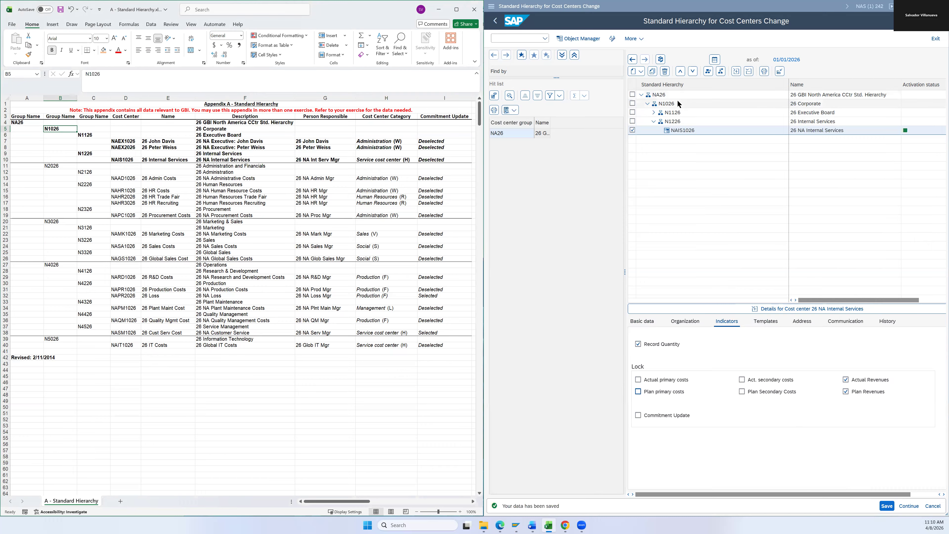
# Step: Examine the cost centers under groups N1126 and N1226 in the SAP hierarchy, and collapse both groups and N1026
pyautogui.click(654, 112)
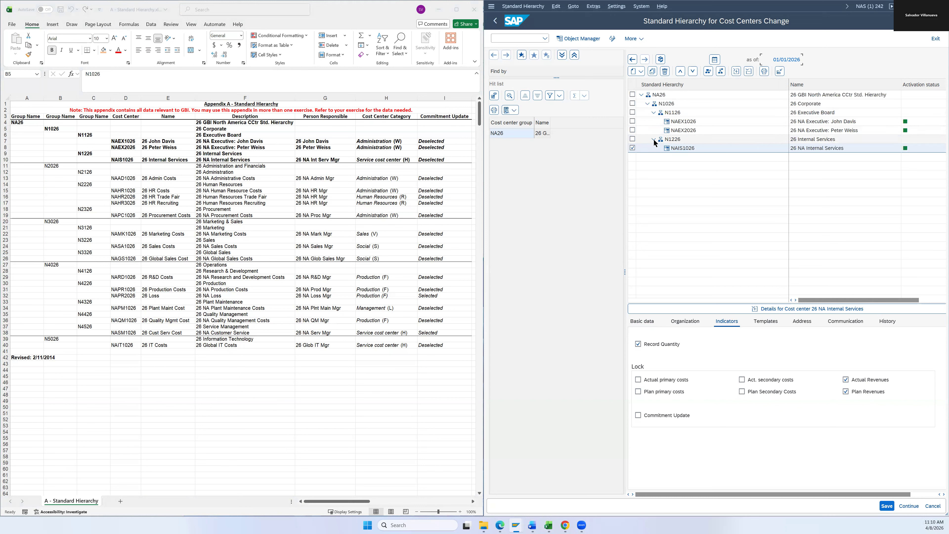
pyautogui.click(654, 112)
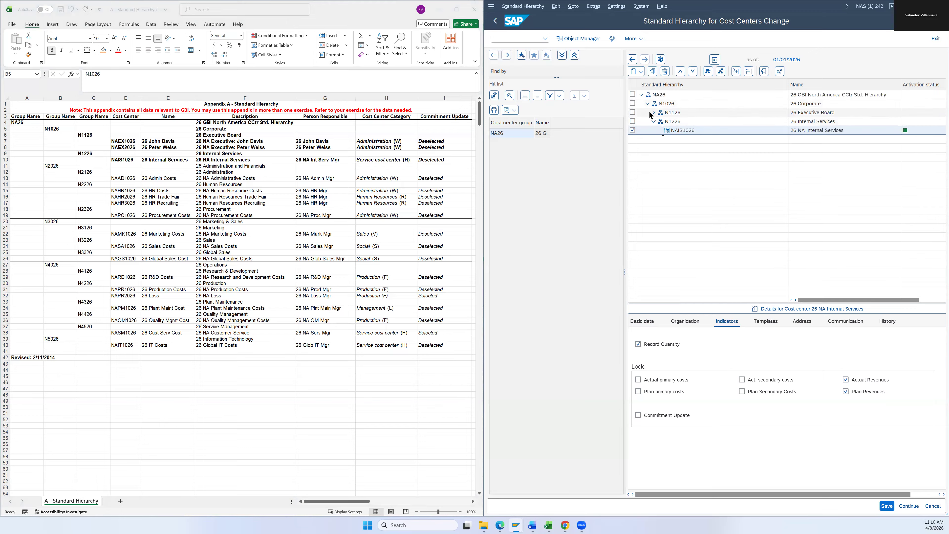
pyautogui.click(654, 112)
pyautogui.click(653, 113)
pyautogui.click(654, 122)
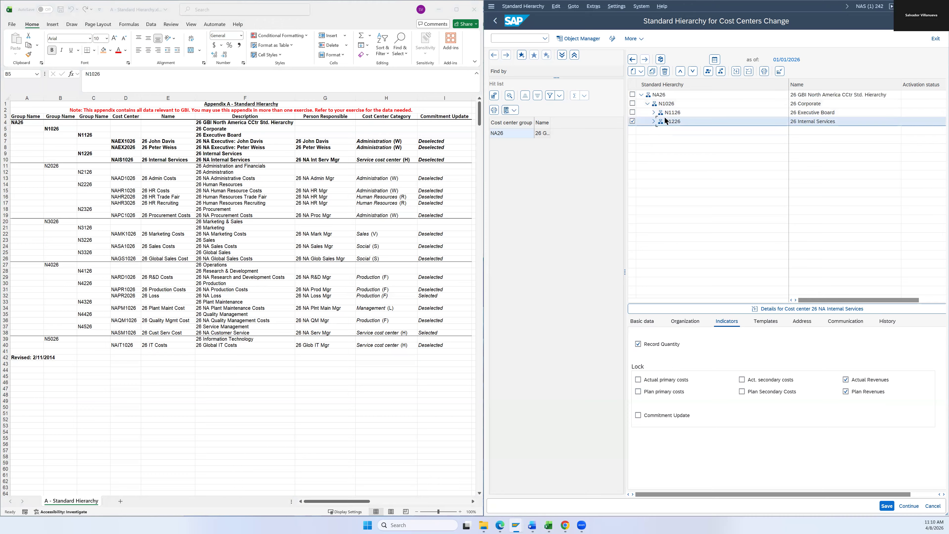
pyautogui.click(654, 121)
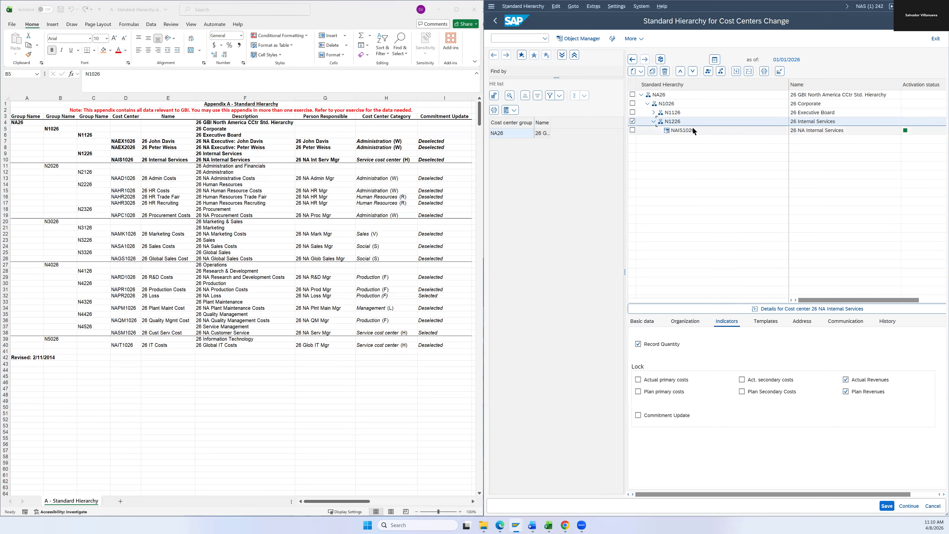
pyautogui.click(653, 121)
pyautogui.click(647, 104)
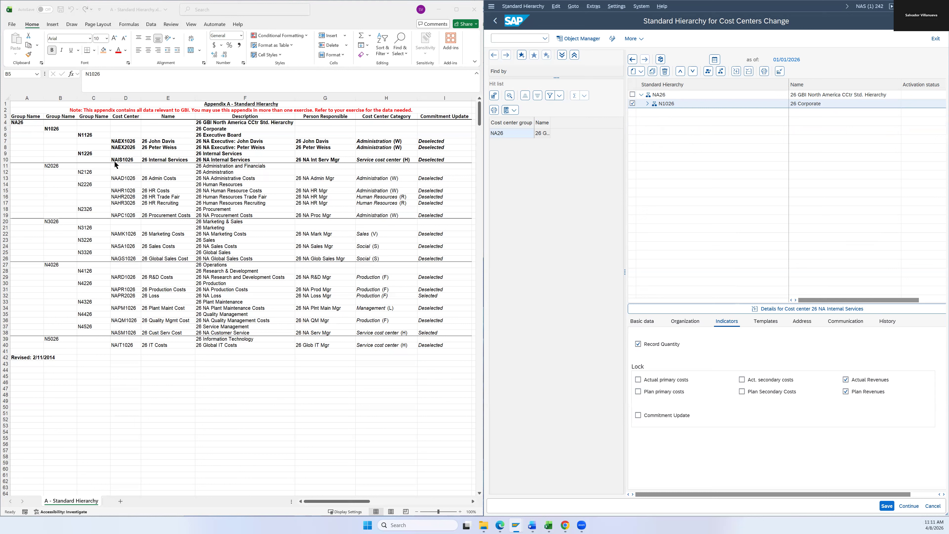
# Step: Create a lower-level group under NA26, copying its group name N2026 from the spreadsheet
pyautogui.click(658, 94)
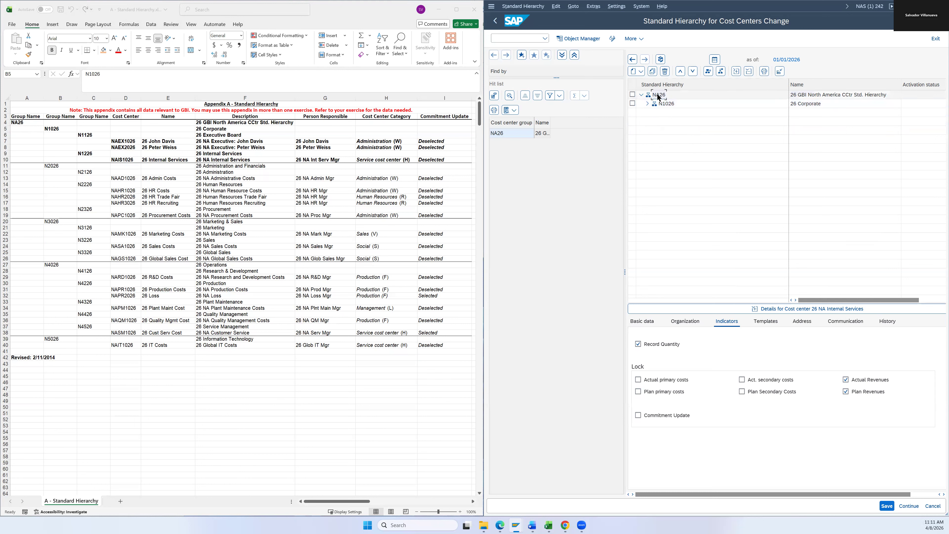
pyautogui.rightClick(659, 95)
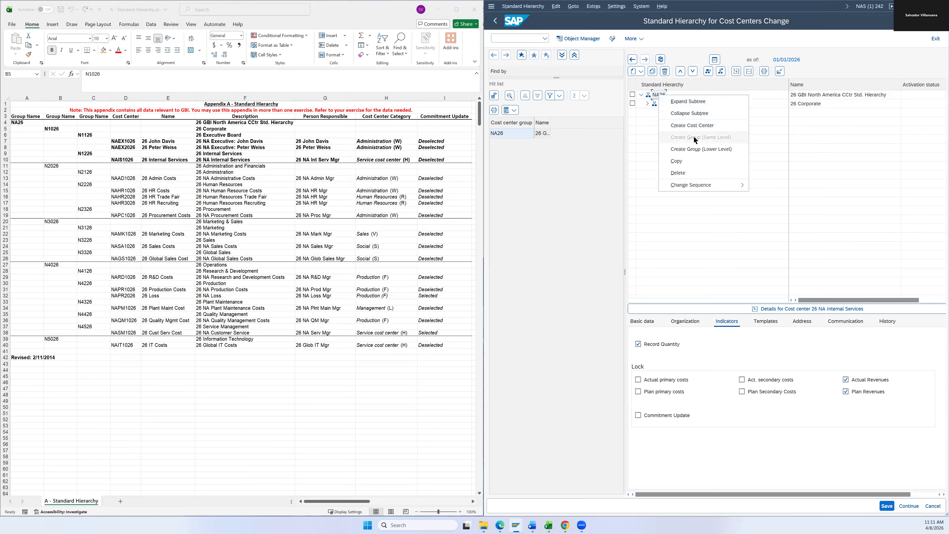
pyautogui.click(696, 148)
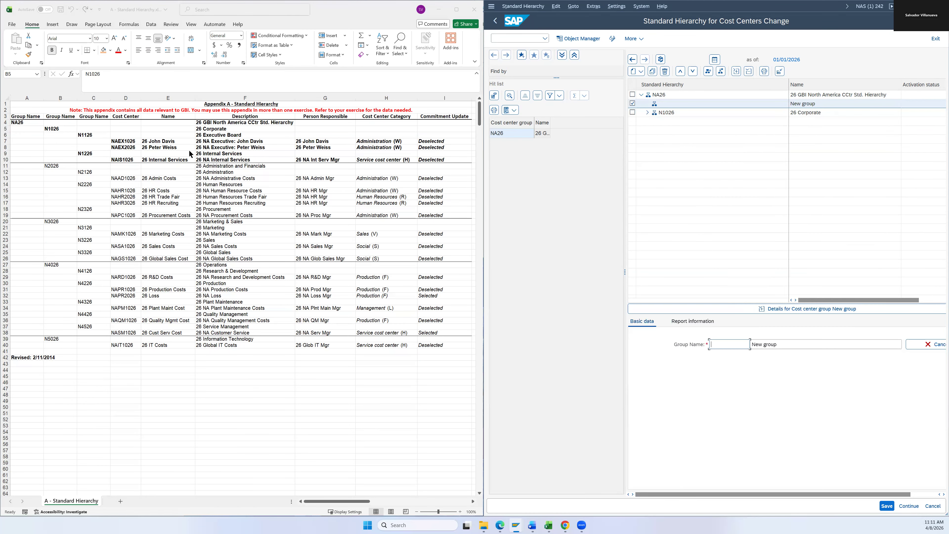
pyautogui.click(47, 167)
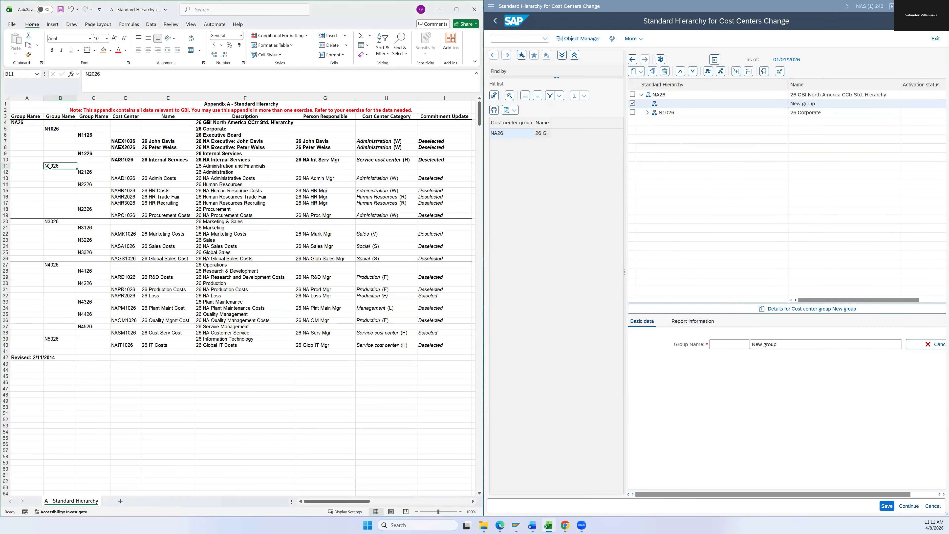
pyautogui.hotkey('ctrl', 'c')
pyautogui.click(721, 345)
pyautogui.hotkey('ctrl', 'v')
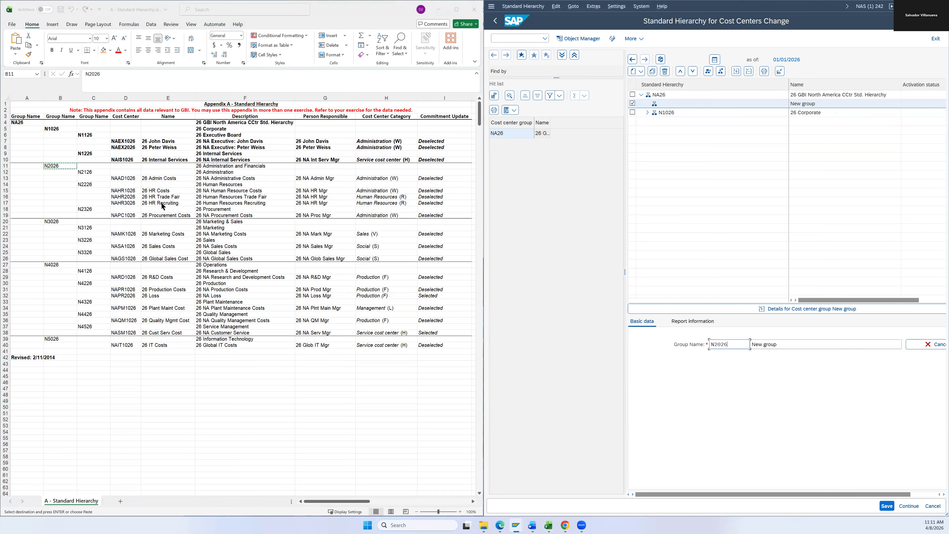
# Step: Save group N2026 with the description "26 Administration and Financials" copied from the spreadsheet, and move it below N1026
pyautogui.click(205, 167)
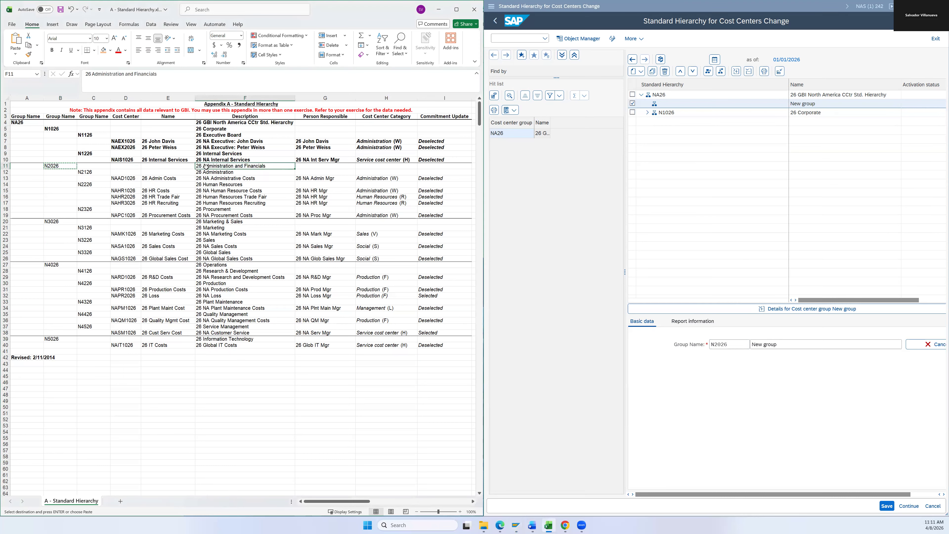
pyautogui.hotkey('ctrl', 'c')
pyautogui.click(761, 344)
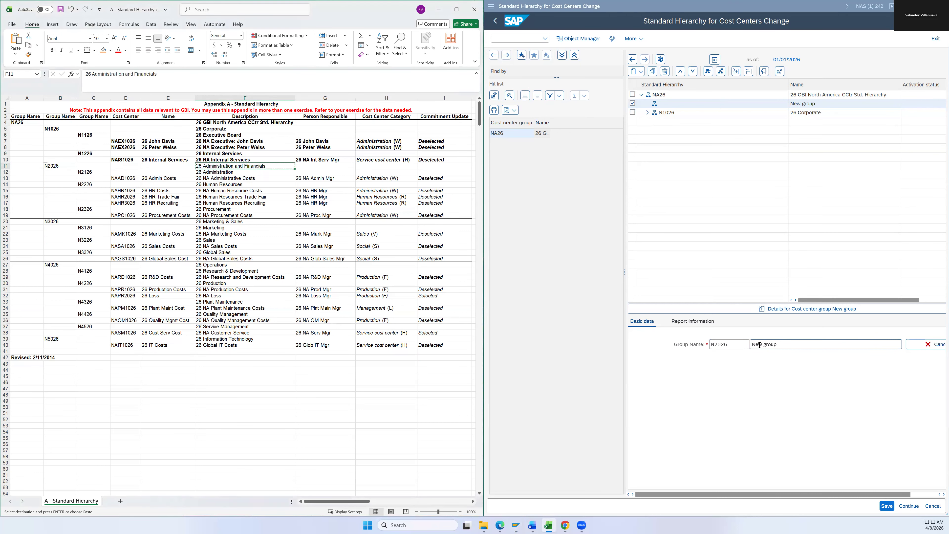
pyautogui.tripleClick(764, 345)
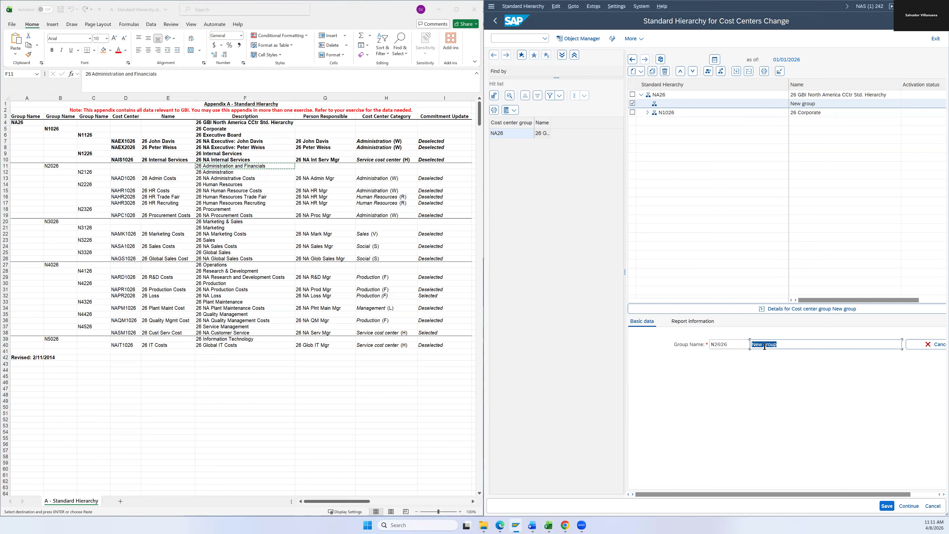
pyautogui.hotkey('ctrl', 'v')
pyautogui.click(886, 507)
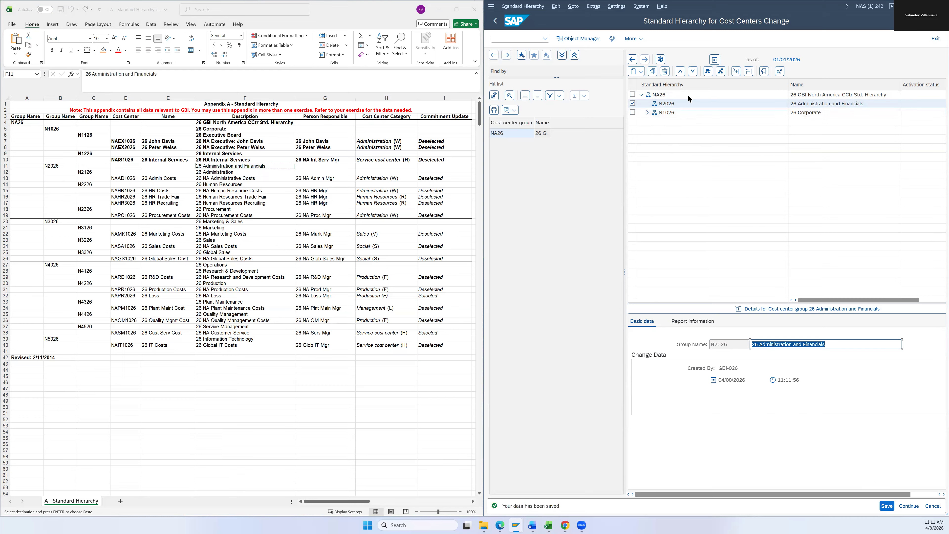
pyautogui.click(693, 71)
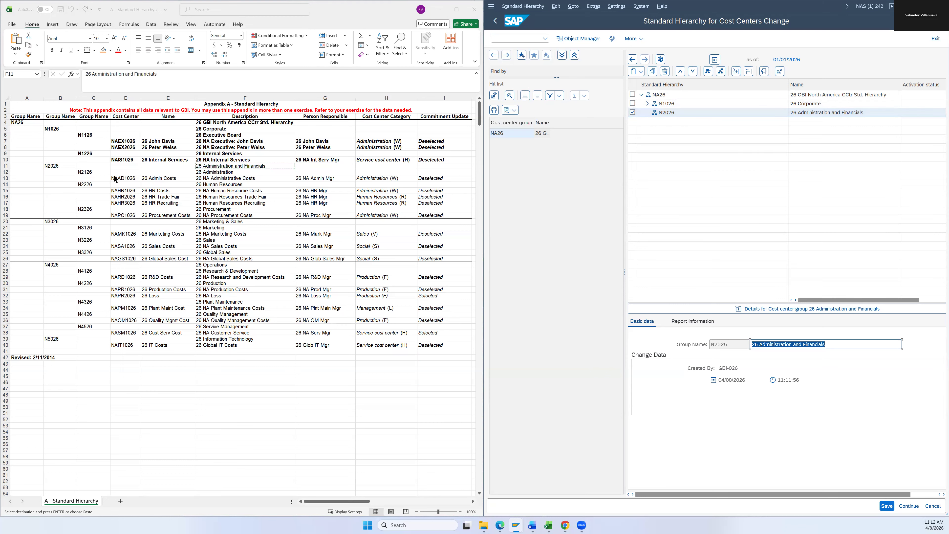
# Step: Bold the N2026 row in the spreadsheet from its group name through its description
pyautogui.moveTo(243, 166); pyautogui.dragTo(61, 167)
pyautogui.hotkey('ctrl', 'b')
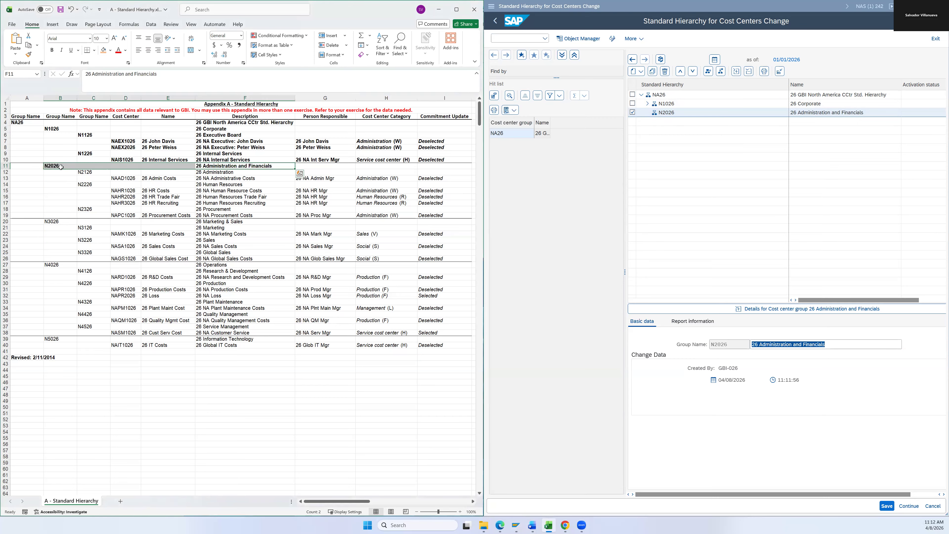
pyautogui.click(84, 172)
pyautogui.click(62, 166)
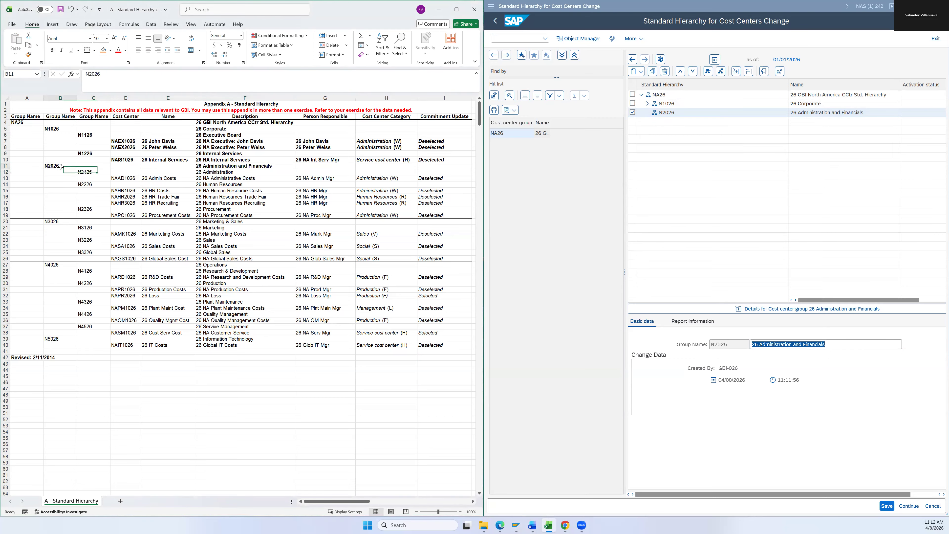
# Step: Create a lower-level group under N2026 in the SAP hierarchy, copying its group name N2126 from the spreadsheet
pyautogui.click(82, 171)
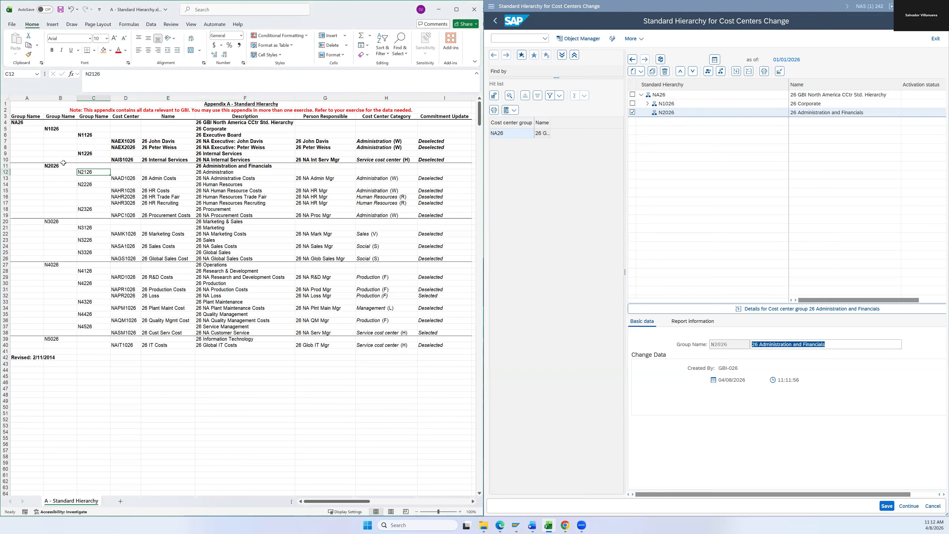
pyautogui.rightClick(663, 112)
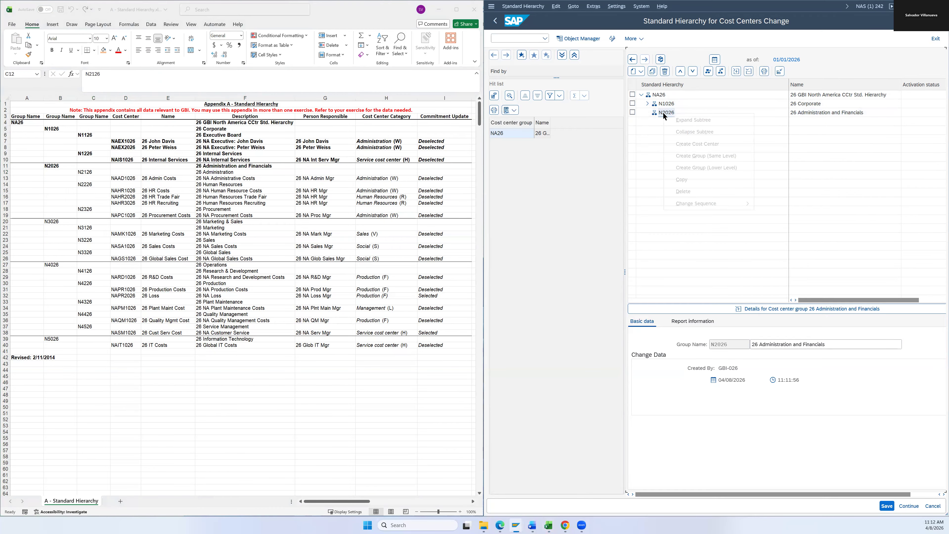
pyautogui.click(691, 168)
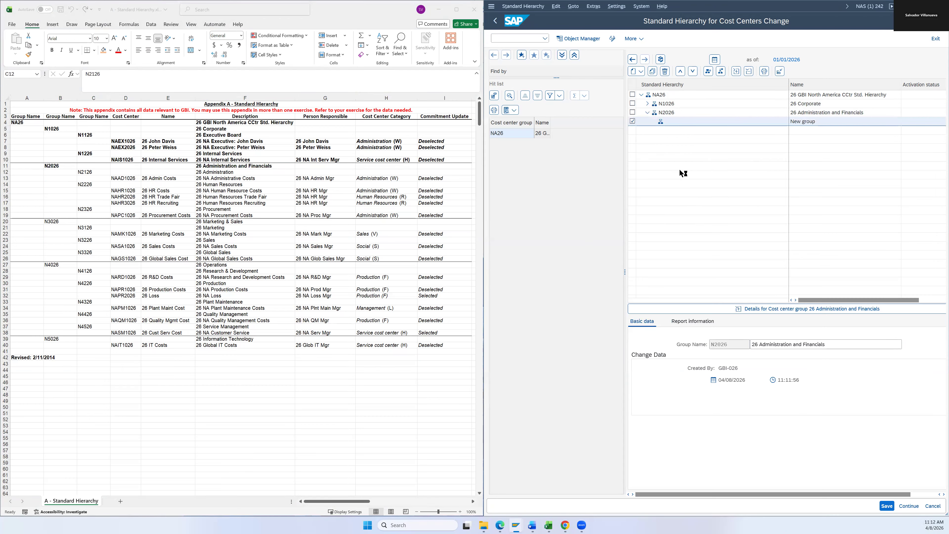
pyautogui.click(87, 173)
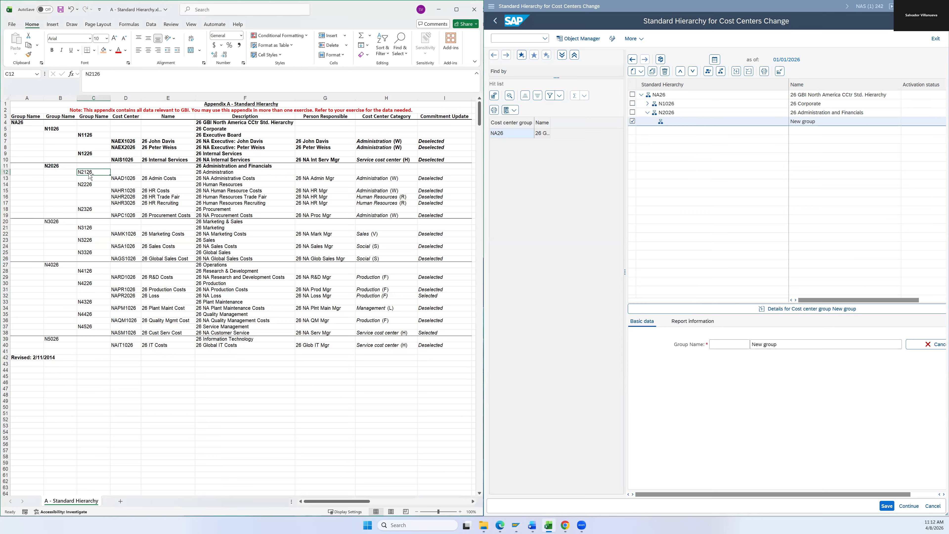
pyautogui.hotkey('ctrl', 'c')
pyautogui.hotkey('alt', 'Tab')
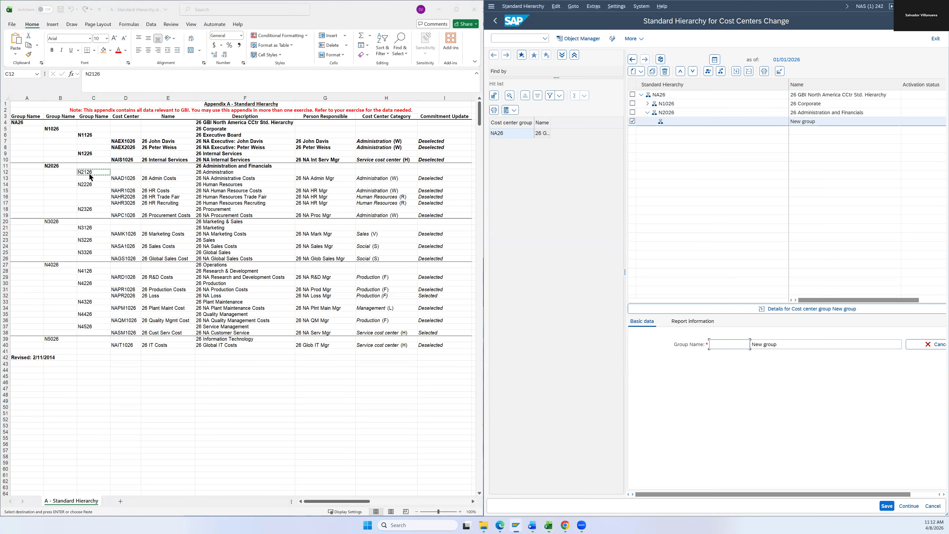
pyautogui.hotkey('ctrl', 'v')
# Step: Save group N2126 with the description "26 Administration" copied from the spreadsheet, and bold its spreadsheet row from group name through description
pyautogui.hotkey('alt', 'Tab')
pyautogui.press('Right')
pyautogui.press('Right')
pyautogui.press('Right')
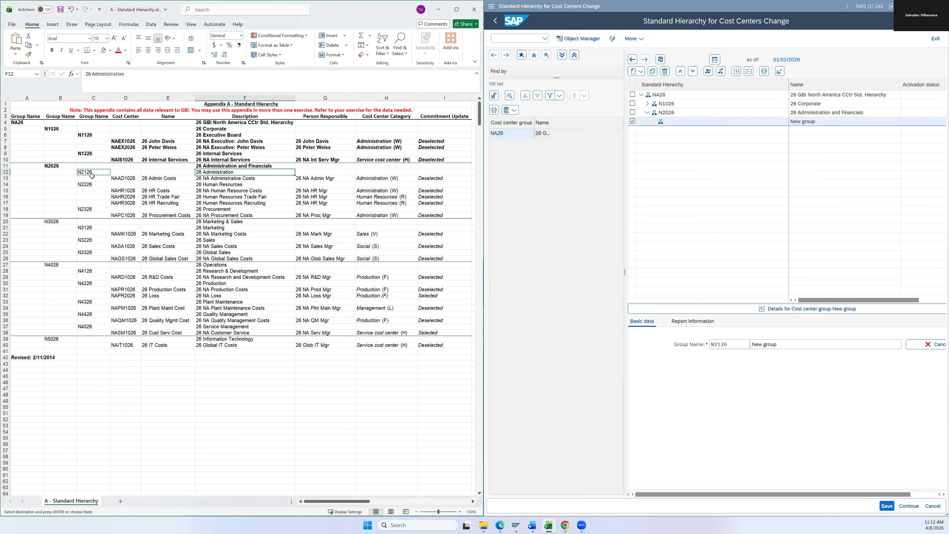
pyautogui.hotkey('ctrl', 'c')
pyautogui.hotkey('alt', 'Tab')
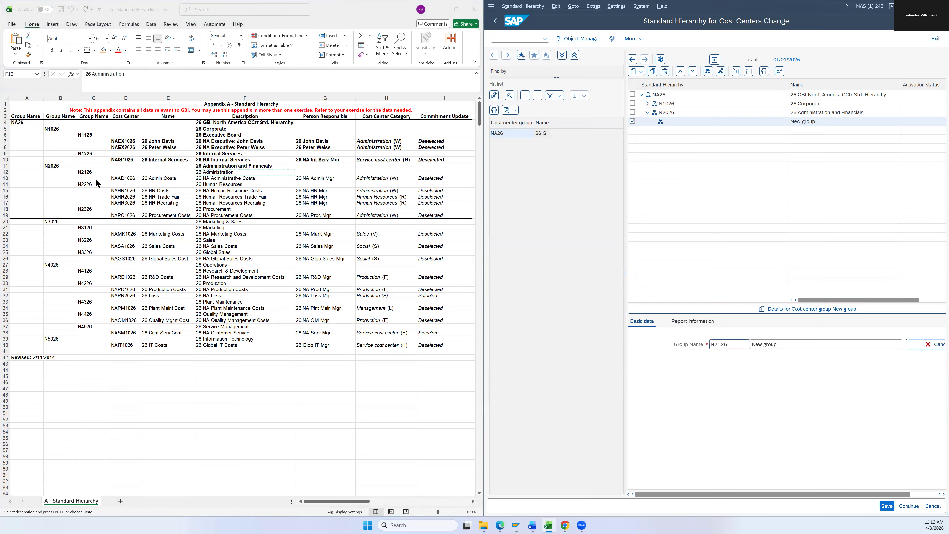
pyautogui.press('Tab')
pyautogui.hotkey('ctrl', 'v')
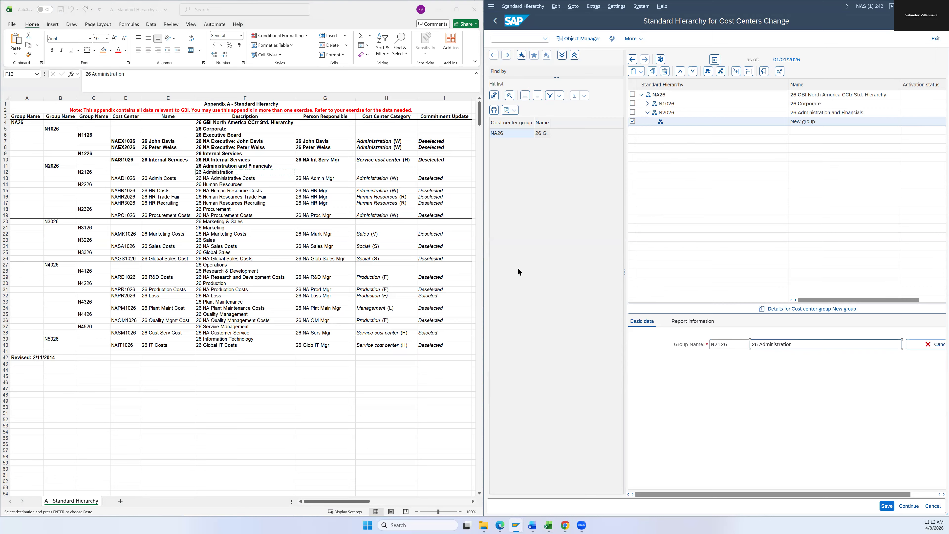
pyautogui.click(899, 506)
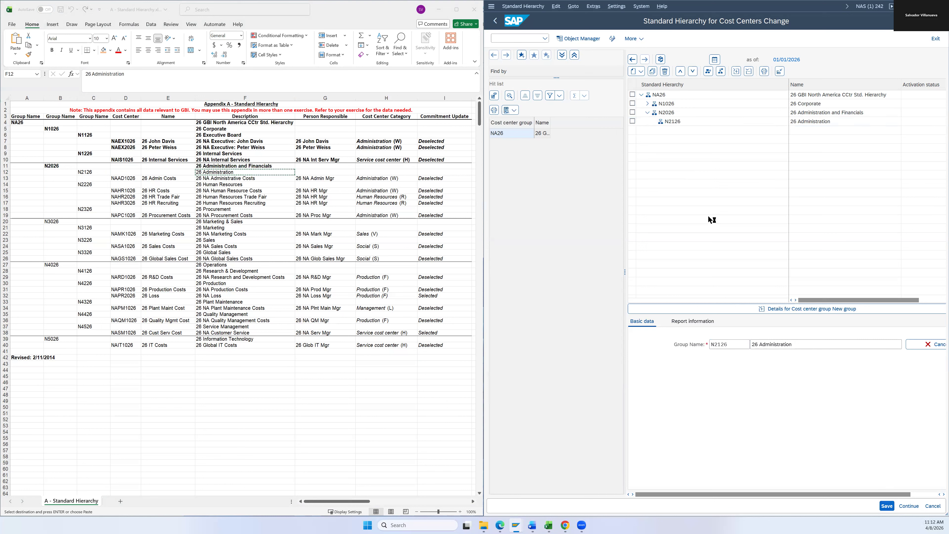
pyautogui.keyDown('shift'); pyautogui.click(85, 171); pyautogui.keyUp('shift')
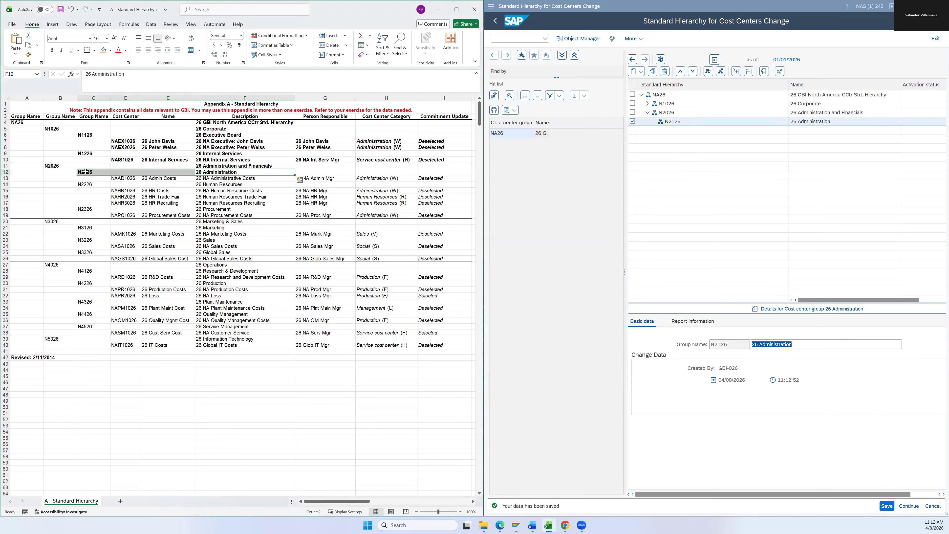
# Step: Create a cost center under group N2126, copying its ID NAAD1026 from the spreadsheet
pyautogui.click(122, 178)
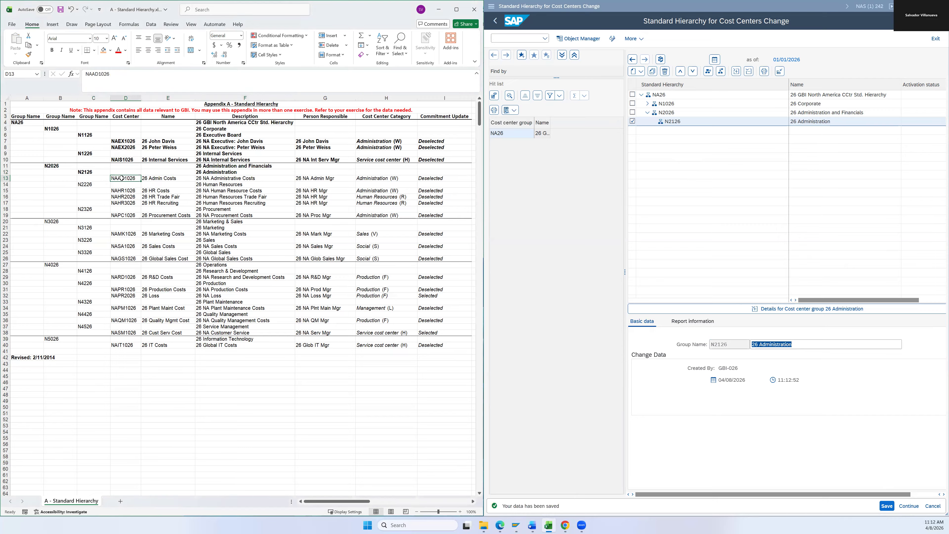
pyautogui.hotkey('ctrl', 'c')
pyautogui.rightClick(670, 124)
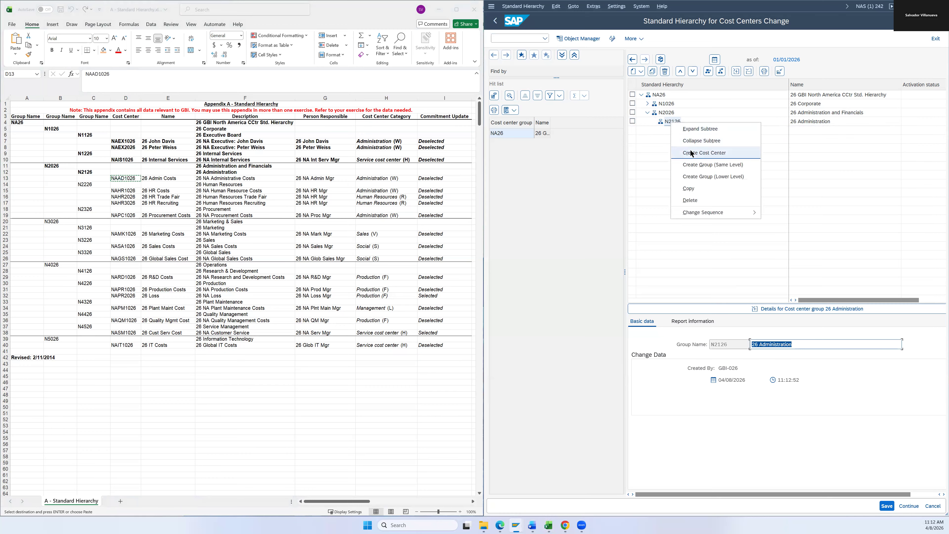
pyautogui.click(691, 153)
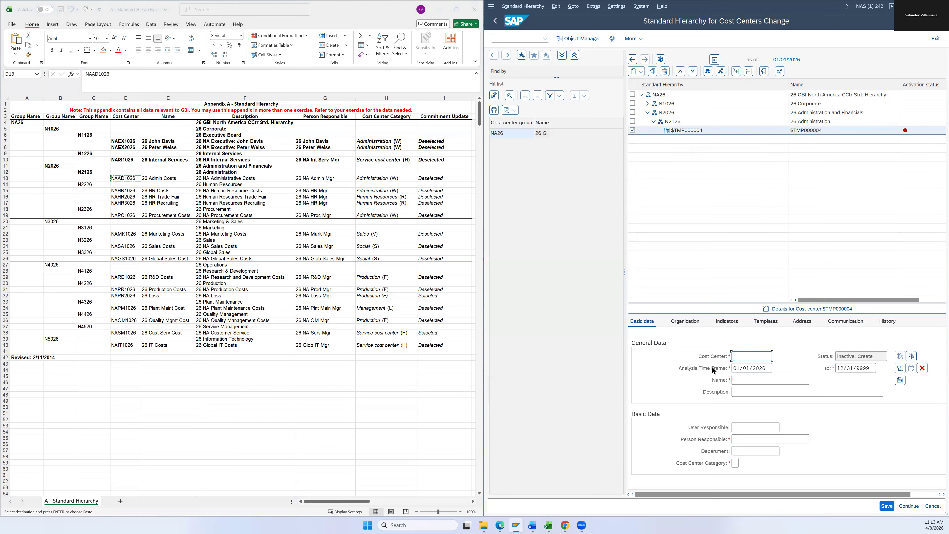
pyautogui.hotkey('ctrl', 'v')
# Step: Copy the name "26 Admin Costs" and description "26 NA Administrative Costs" from the spreadsheet into cost center NAAD1026
pyautogui.hotkey('alt', 'Tab')
pyautogui.press('Right')
pyautogui.hotkey('ctrl', 'c')
pyautogui.hotkey('alt', 'Tab')
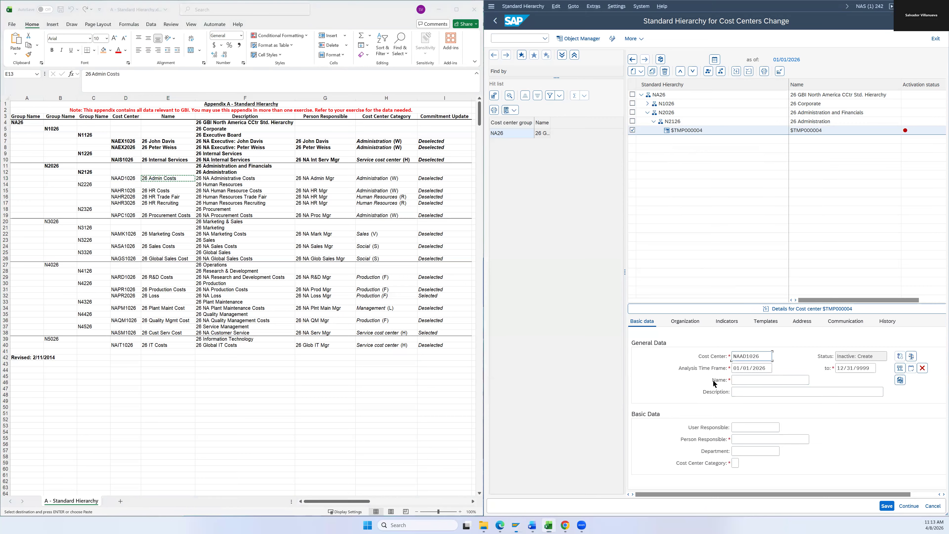
pyautogui.click(742, 380)
pyautogui.hotkey('ctrl', 'v')
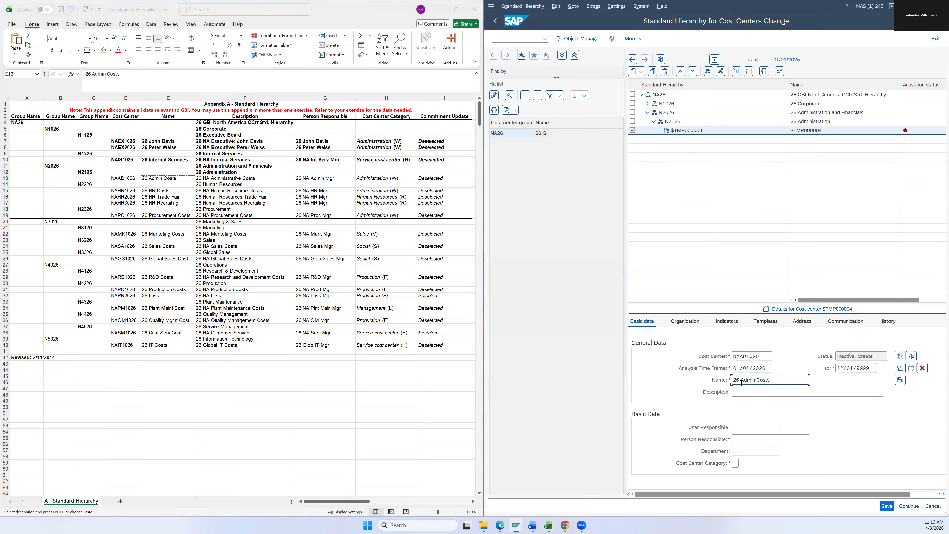
pyautogui.hotkey('alt', 'Tab')
pyautogui.press('Right')
pyautogui.hotkey('ctrl', 'c')
pyautogui.click(744, 390)
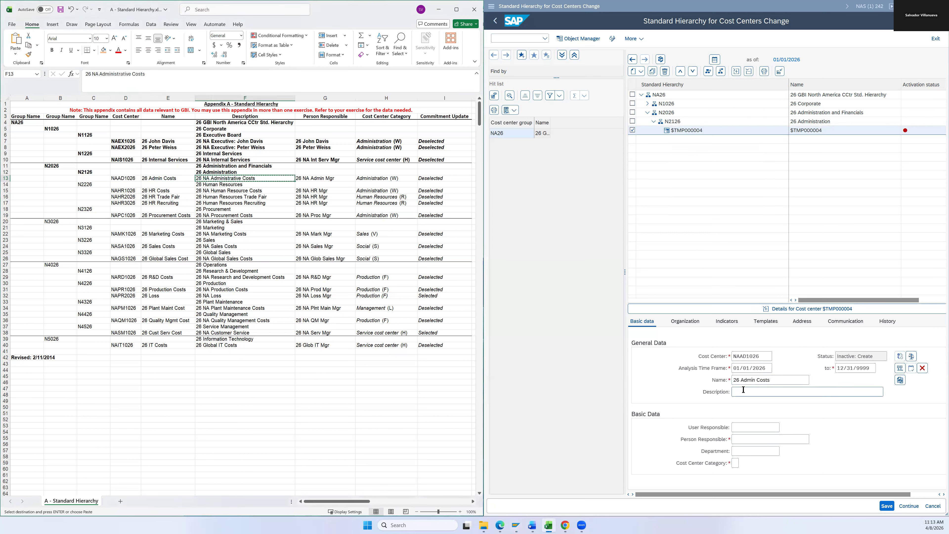
pyautogui.hotkey('ctrl', 'v')
# Step: Set NAAD1026's person responsible to "26 NA Admin Mgr" from the spreadsheet and its cost center category to W
pyautogui.hotkey('alt', 'Tab')
pyautogui.press('Right')
pyautogui.hotkey('ctrl', 'c')
pyautogui.click(750, 440)
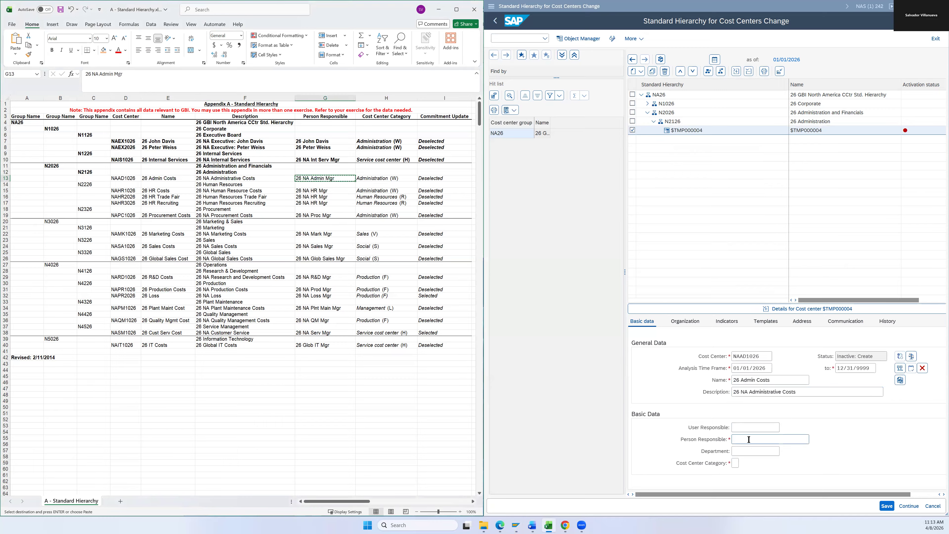
pyautogui.hotkey('ctrl', 'v')
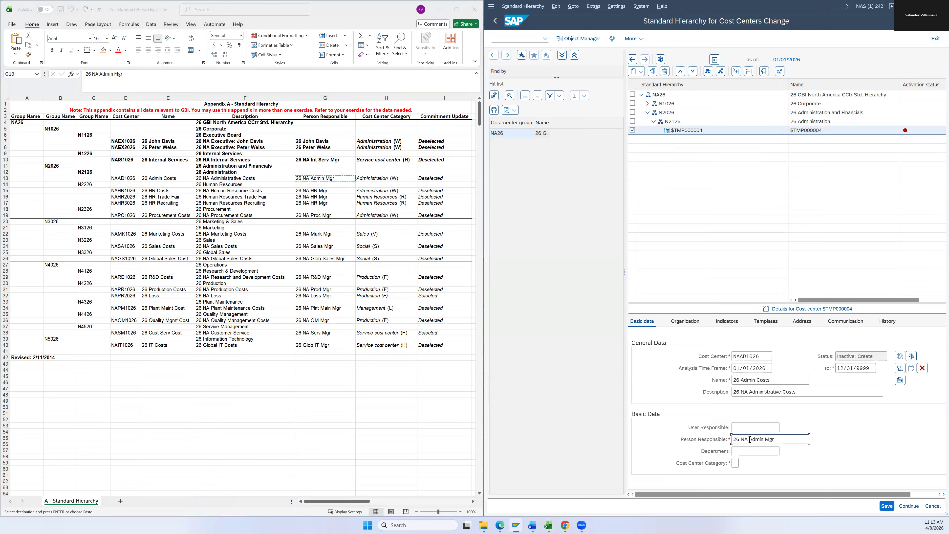
pyautogui.click(736, 466)
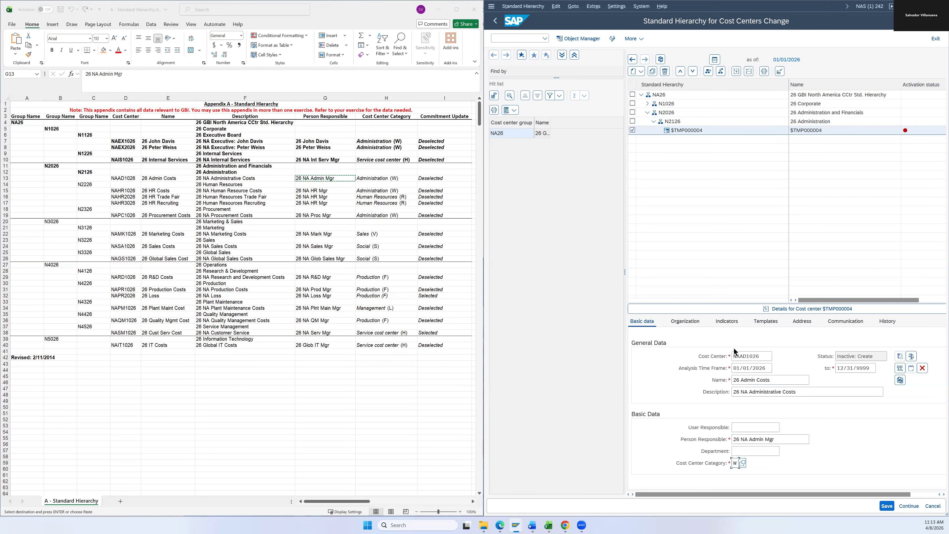
# Step: Check that commitment update is deselected in NAAD1026's indicators, and save the cost center
pyautogui.click(741, 391)
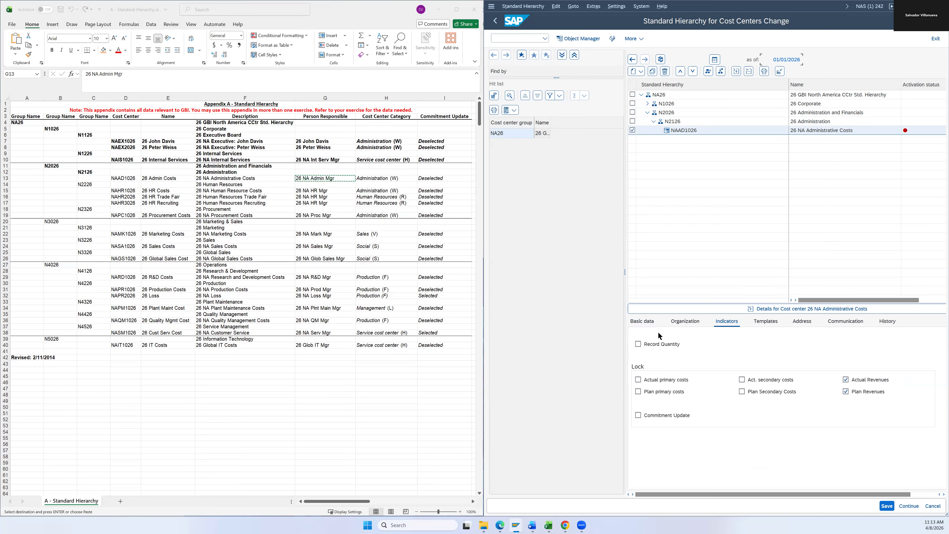
pyautogui.click(646, 320)
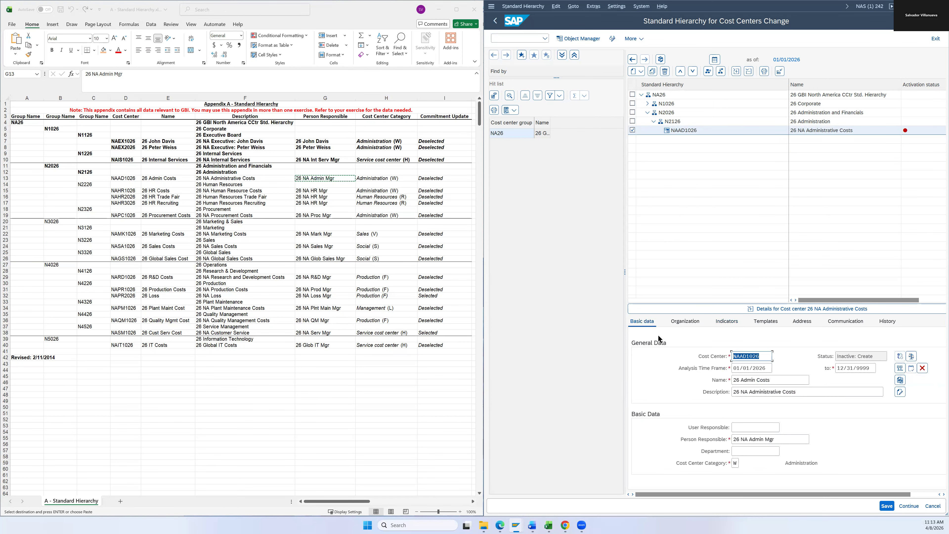
pyautogui.click(885, 507)
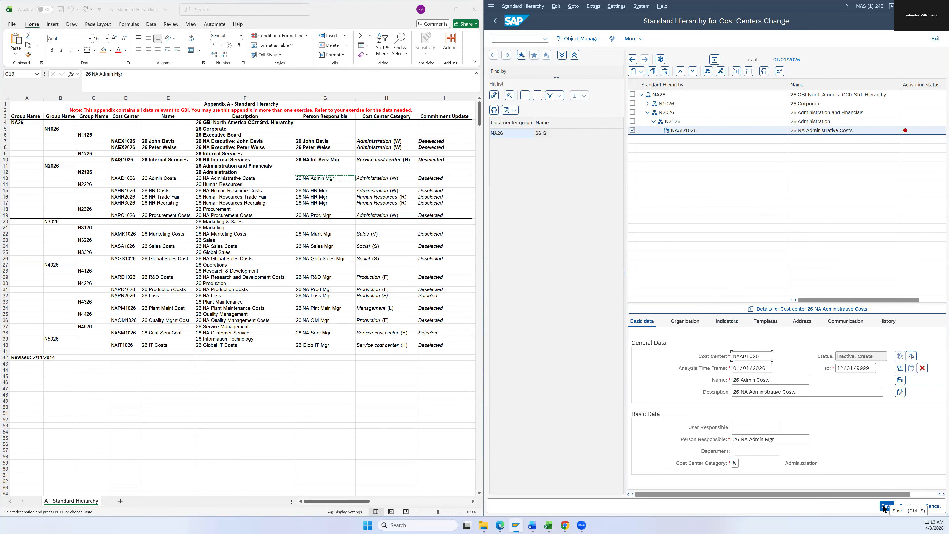
# Step: Bold the NAAD1026 row in the spreadsheet from its cost center ID through its commitment update value
pyautogui.click(422, 178)
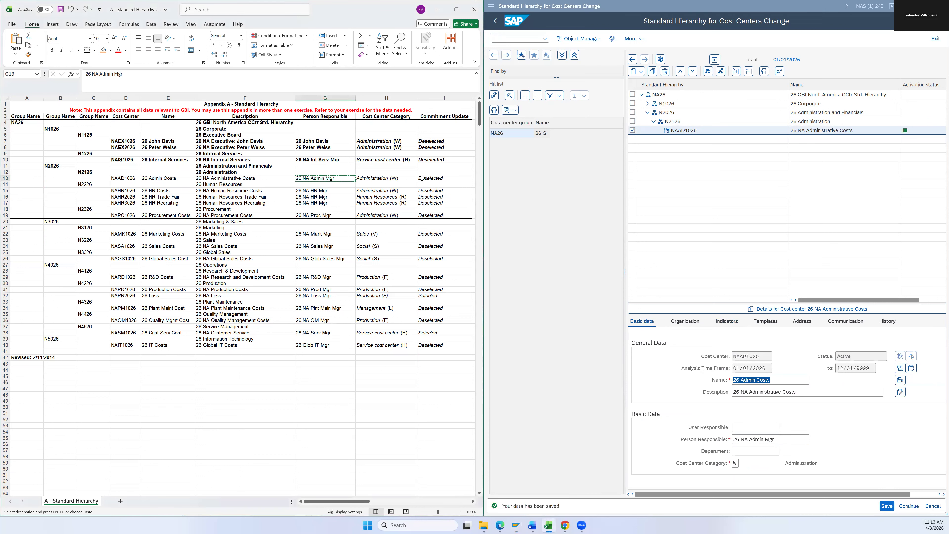
pyautogui.click(121, 177)
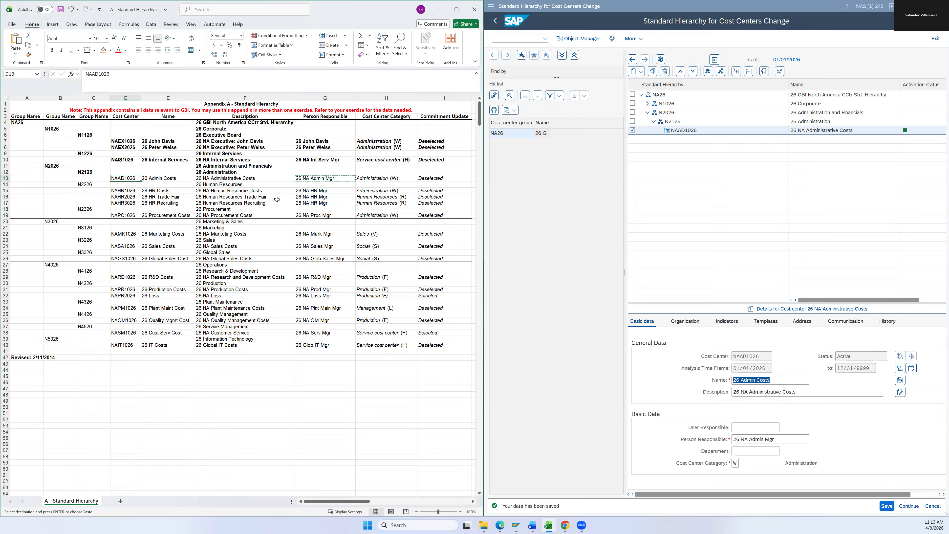
pyautogui.keyDown('shift'); pyautogui.click(425, 179); pyautogui.keyUp('shift')
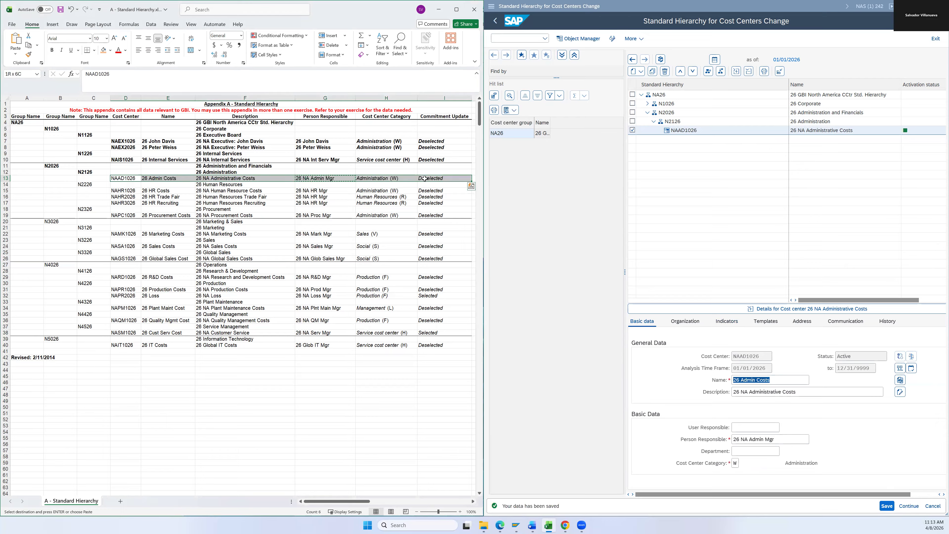
pyautogui.hotkey('ctrl', 'b')
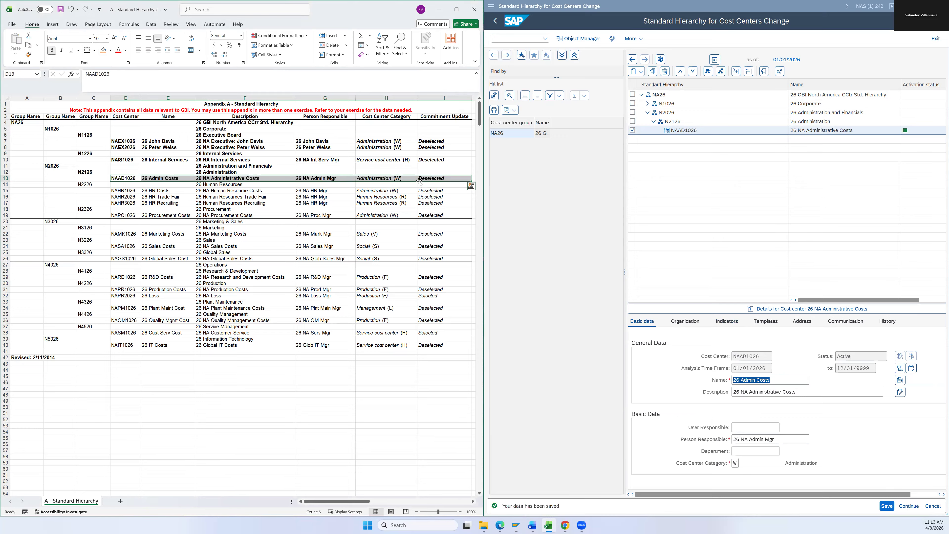
# Step: Collapse group N2126 and create another lower-level group under N2026, copying its group name N2226 from the spreadsheet
pyautogui.click(634, 130)
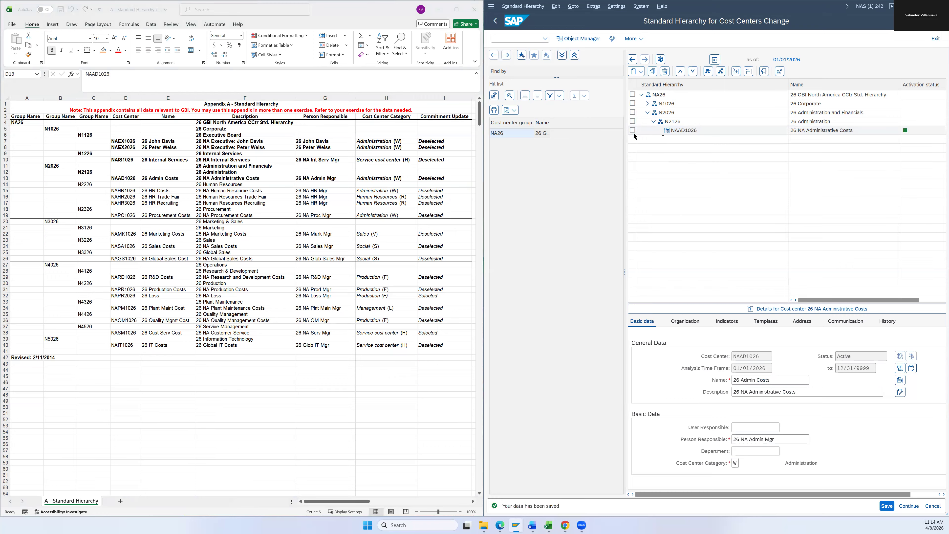
pyautogui.click(653, 122)
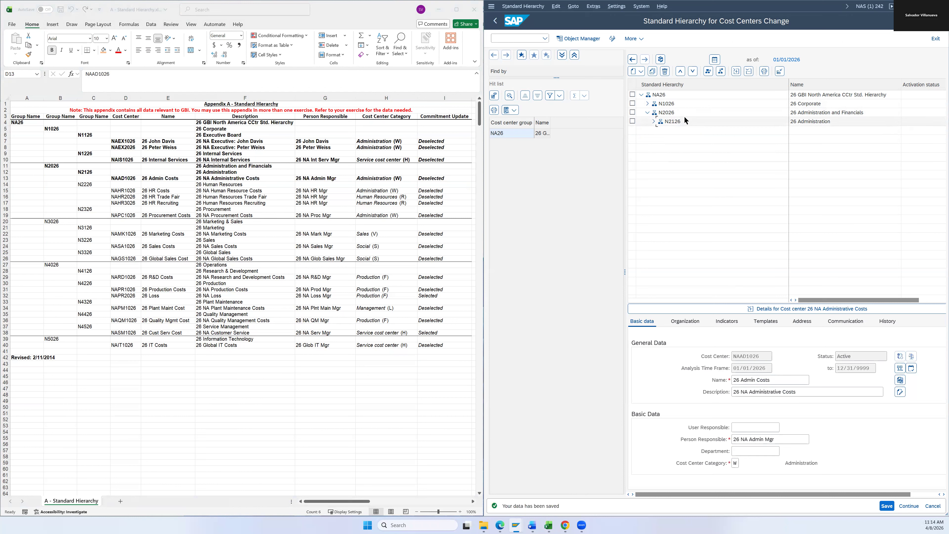
pyautogui.rightClick(668, 115)
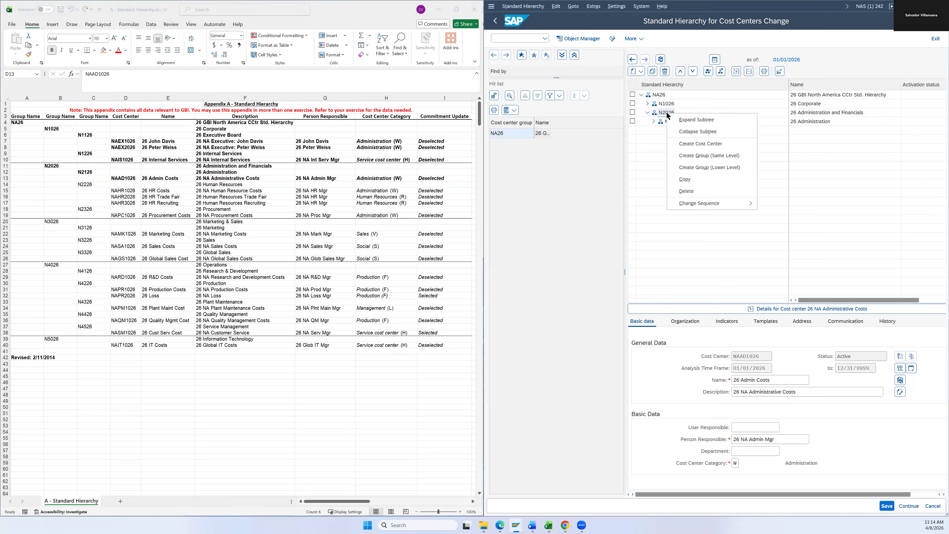
pyautogui.click(690, 171)
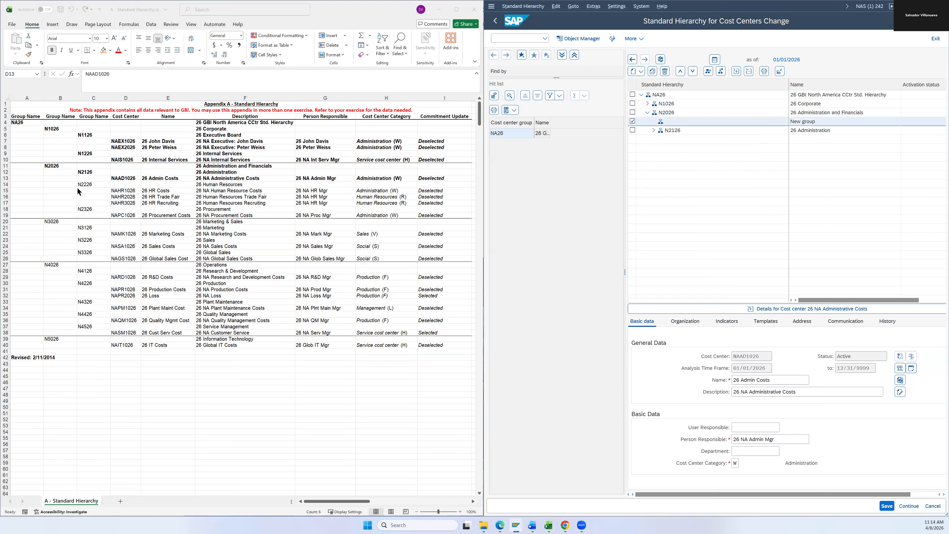
pyautogui.click(89, 185)
pyautogui.hotkey('ctrl', 'c')
pyautogui.hotkey('alt', 'Tab')
pyautogui.hotkey('ctrl', 'v')
# Step: Save group N2226 with the description "26 Human Resources" copied from the spreadsheet, and move it below N2126
pyautogui.hotkey('alt', 'Tab')
pyautogui.press('Right')
pyautogui.press('Right')
pyautogui.press('Right')
pyautogui.hotkey('ctrl', 'c')
pyautogui.hotkey('alt', 'Tab')
pyautogui.press('Tab')
pyautogui.hotkey('ctrl', 'v')
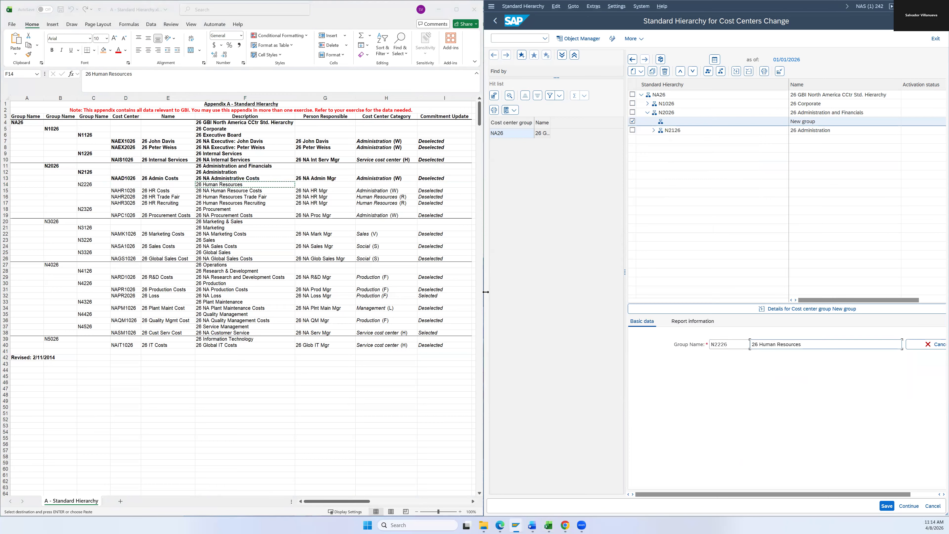
pyautogui.click(889, 508)
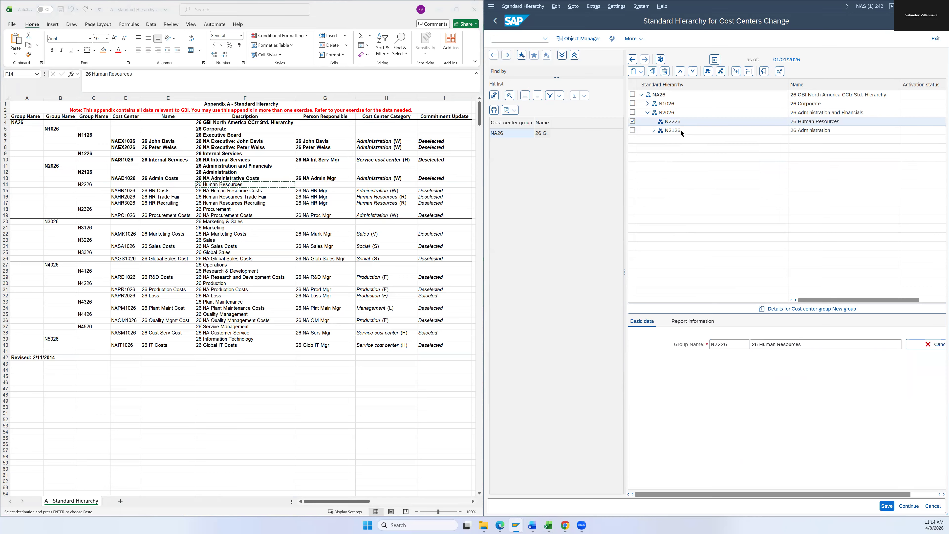
pyautogui.click(693, 72)
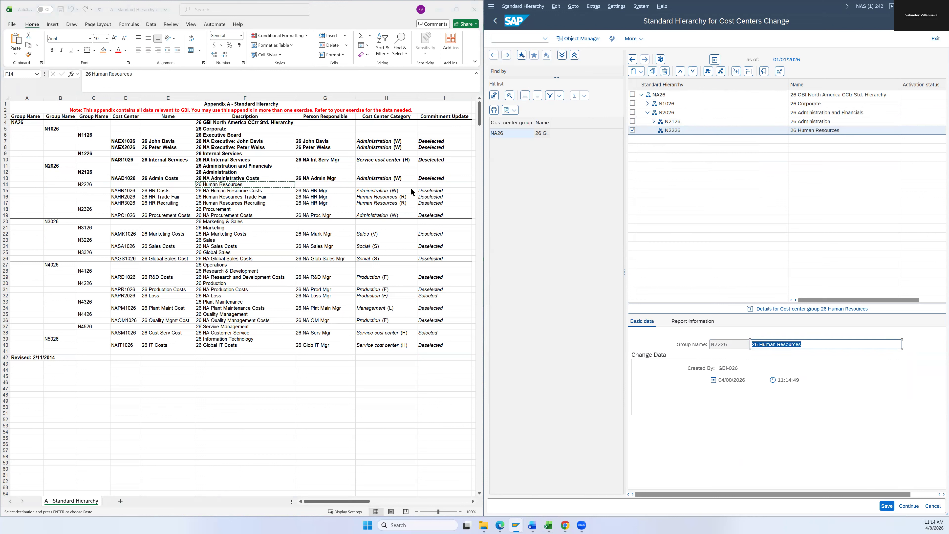
# Step: Bold the N2226 row in the spreadsheet from its group name through its description
pyautogui.click(91, 182)
pyautogui.keyDown('shift'); pyautogui.click(90, 182); pyautogui.keyUp('shift')
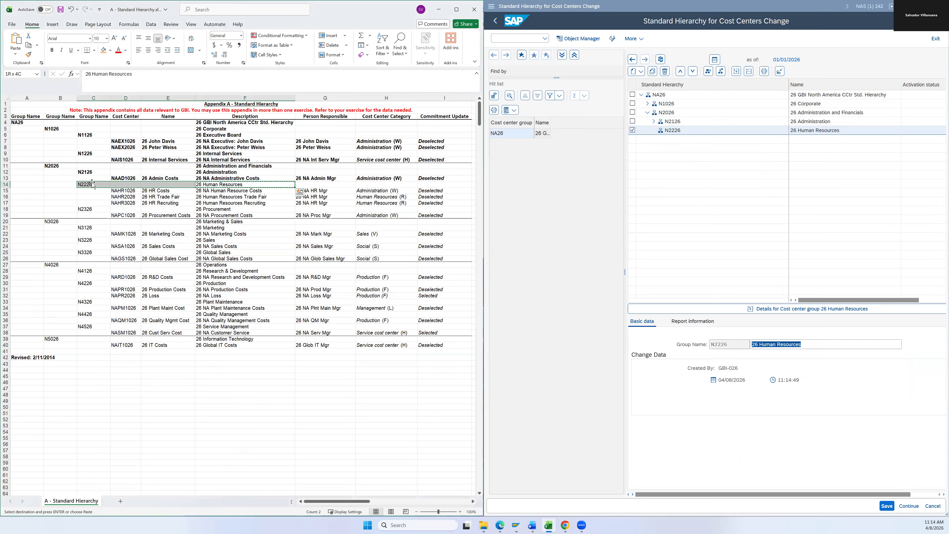
pyautogui.hotkey('ctrl', 'b')
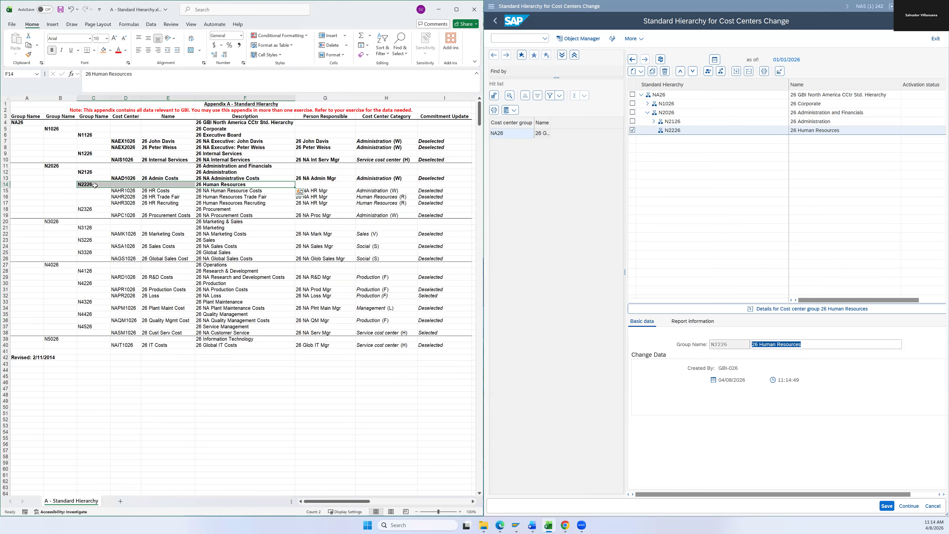
pyautogui.click(132, 191)
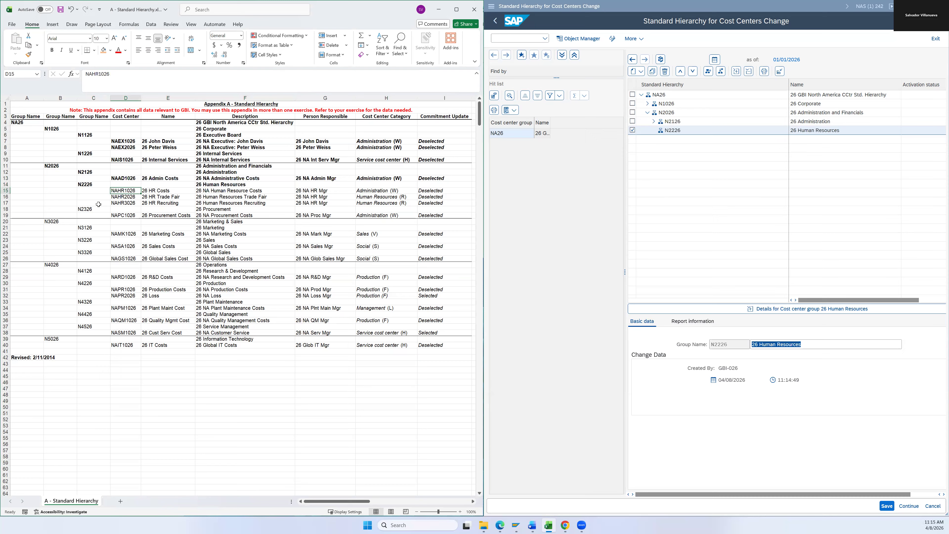
pyautogui.click(79, 185)
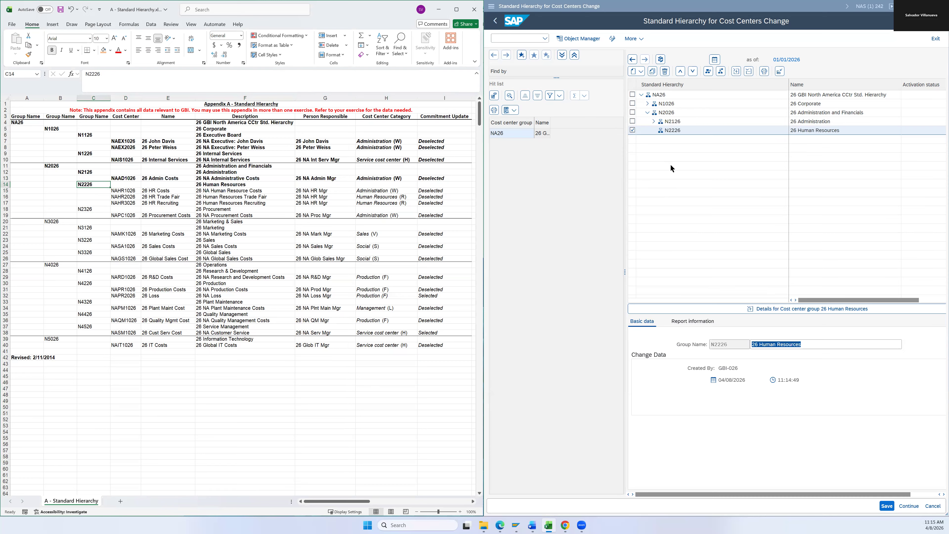
# Step: Create a cost center under group N2226 with the ID NAHR1026 copied from the spreadsheet
pyautogui.rightClick(667, 130)
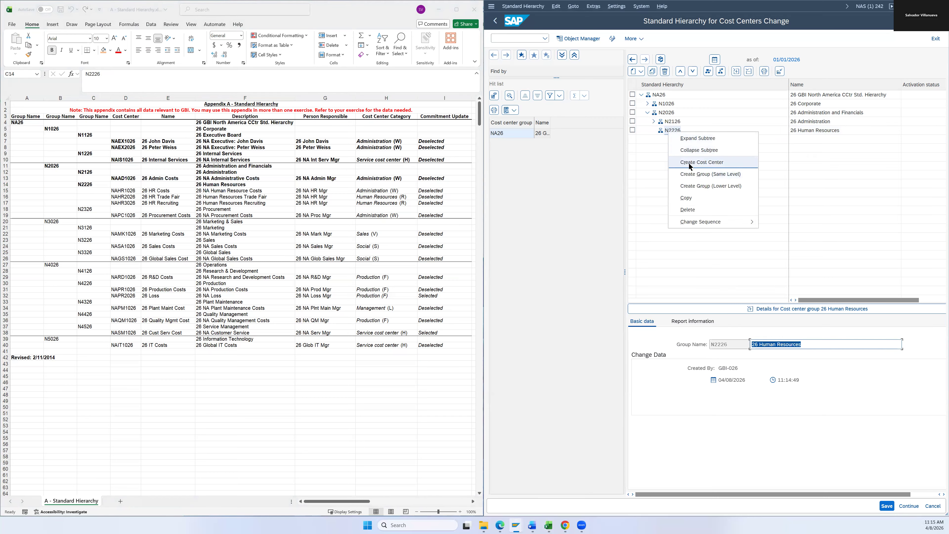
pyautogui.click(689, 164)
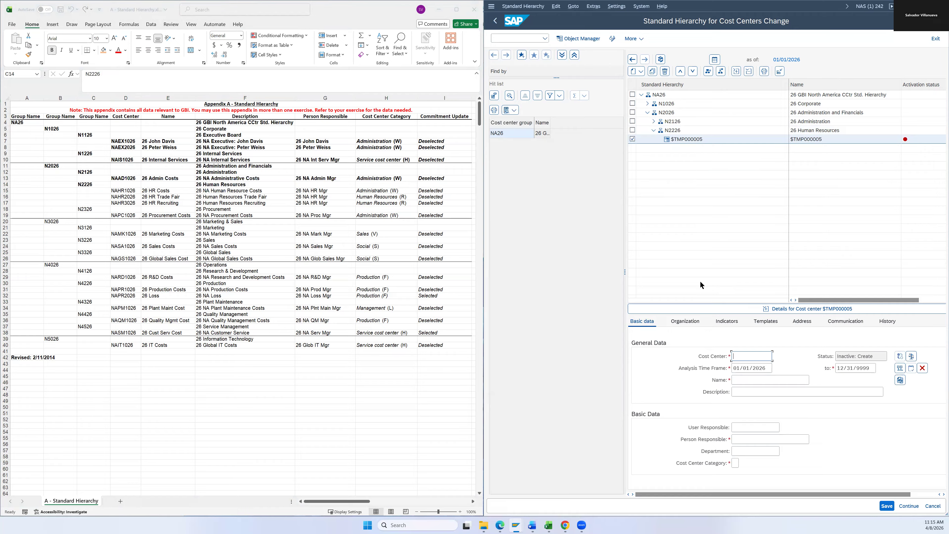
pyautogui.click(121, 190)
pyautogui.click(121, 189)
pyautogui.hotkey('ctrl', 'c')
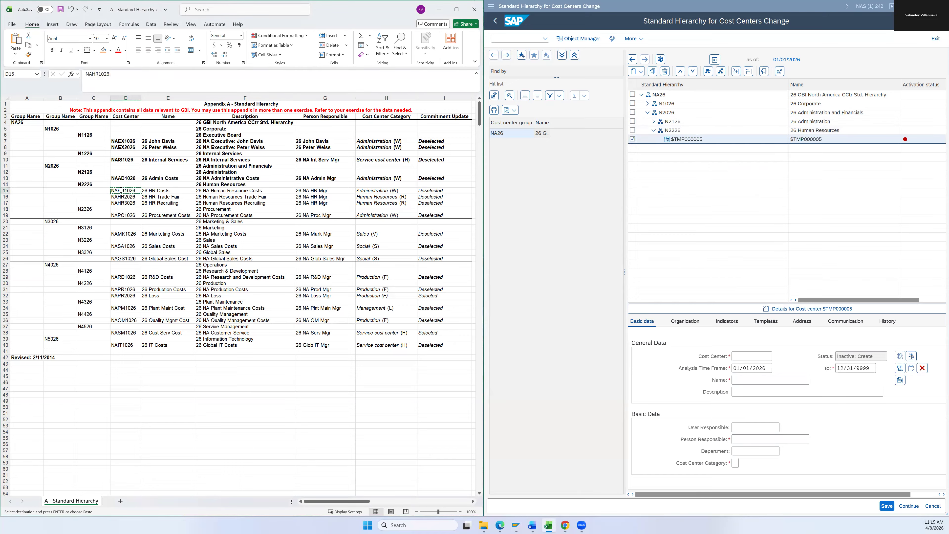
pyautogui.click(763, 380)
pyautogui.click(751, 356)
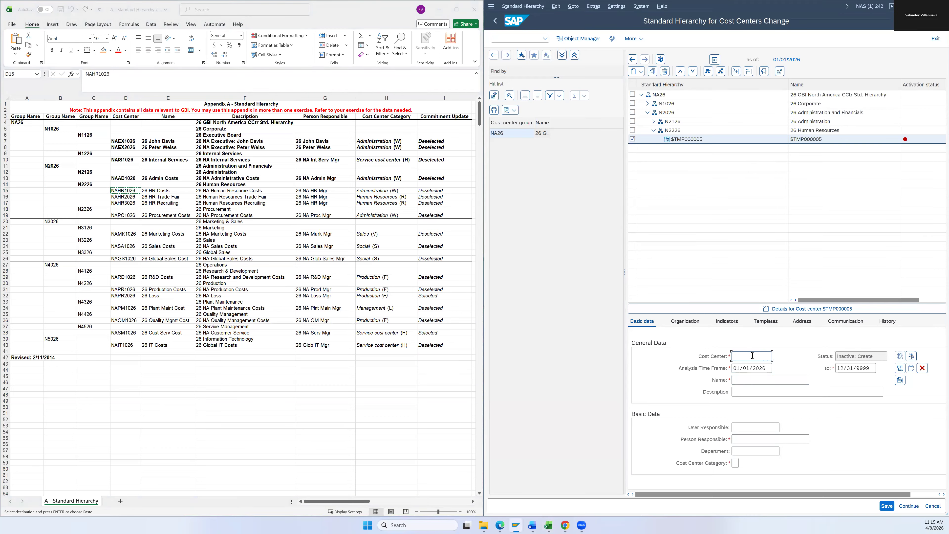
pyautogui.hotkey('ctrl', 'v')
# Step: Fill in NAHR1026's name "26 HR Costs" and description "26 NA Human Resource Costs", copied from the spreadsheet
pyautogui.click(166, 202)
pyautogui.press('Right')
pyautogui.hotkey('ctrl', 'c')
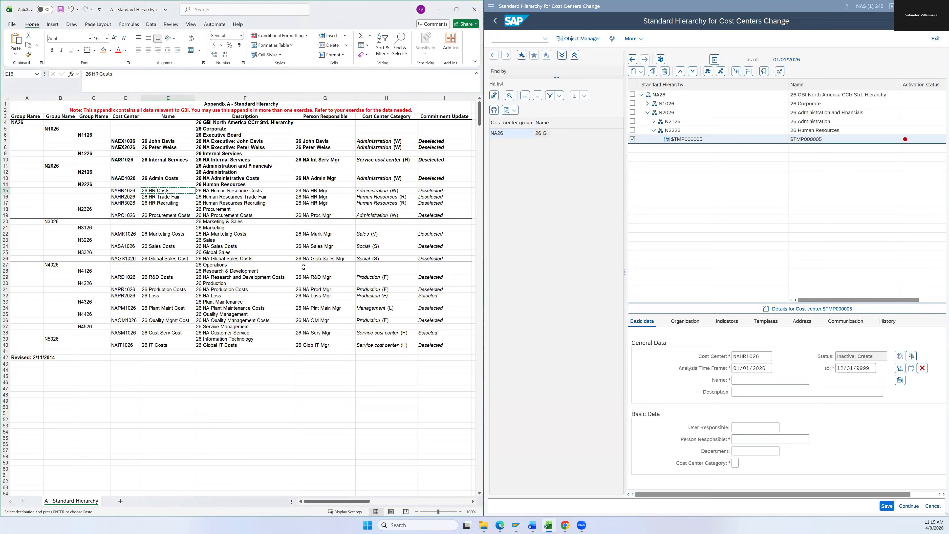
pyautogui.hotkey('alt', 'Tab')
pyautogui.click(759, 380)
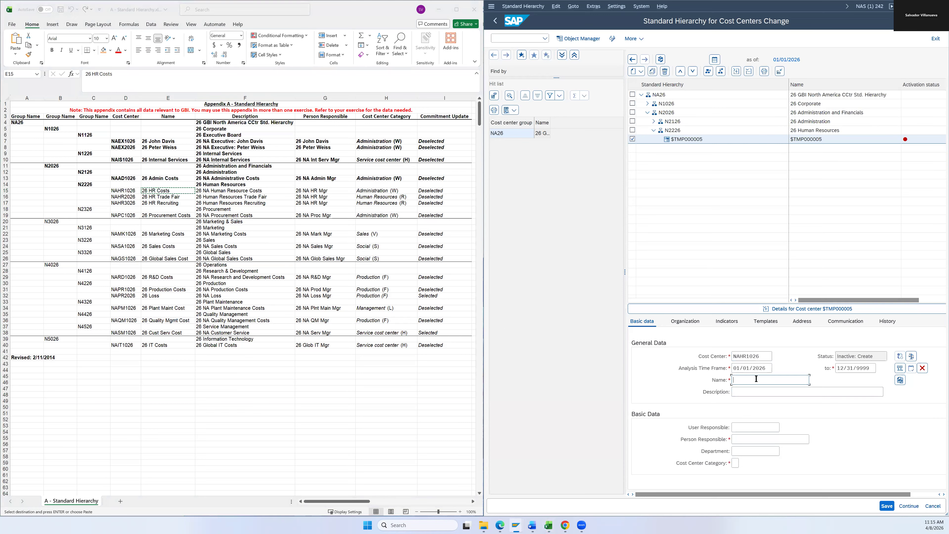
pyautogui.hotkey('ctrl', 'v')
pyautogui.hotkey('alt', 'Tab')
pyautogui.press('Right')
pyautogui.hotkey('ctrl', 'c')
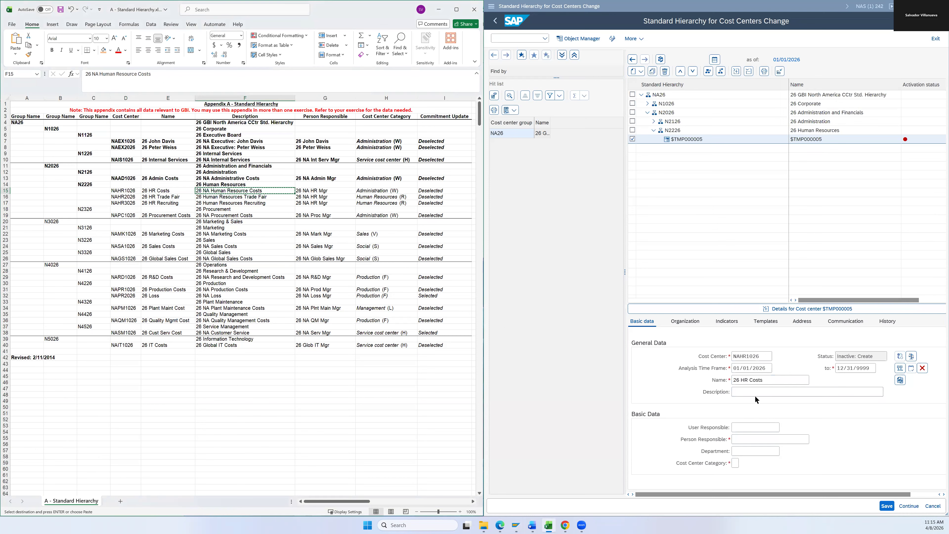
pyautogui.click(755, 392)
pyautogui.hotkey('ctrl', 'v')
# Step: Set NAHR1026's person responsible to "26 NA HR Mgr" and category to W, and save after checking that commitment update is deselected
pyautogui.hotkey('alt', 'Tab')
pyautogui.press('Right')
pyautogui.hotkey('ctrl', 'c')
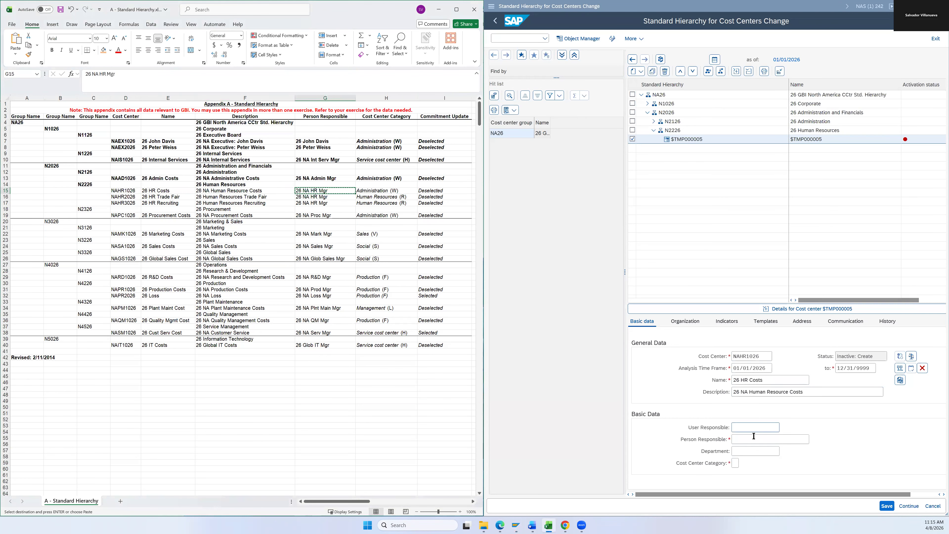
pyautogui.click(756, 438)
pyautogui.hotkey('ctrl', 'v')
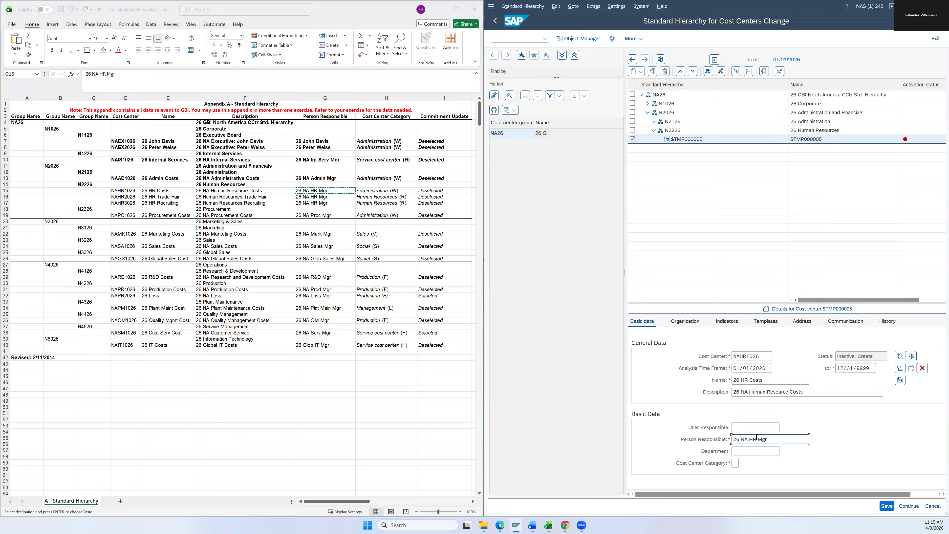
pyautogui.click(735, 464)
pyautogui.write('W')
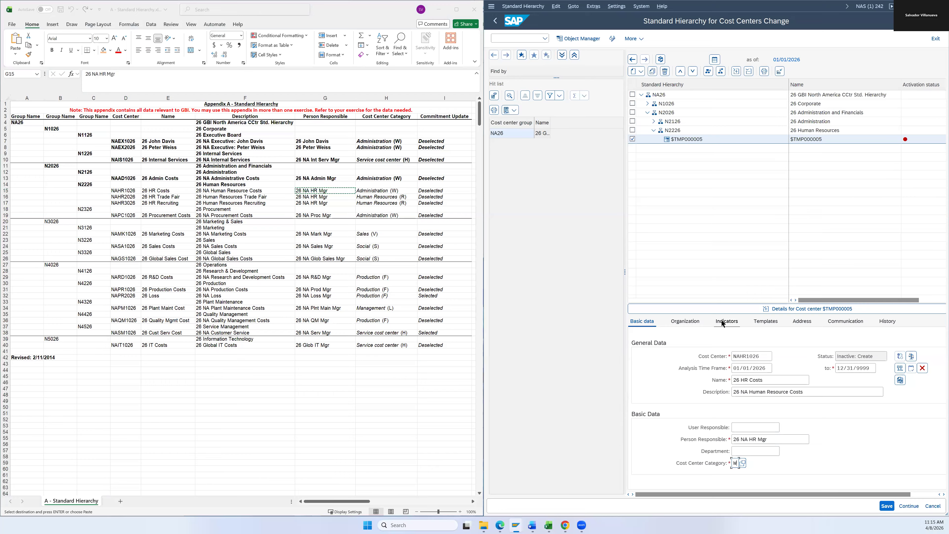
pyautogui.press('Return')
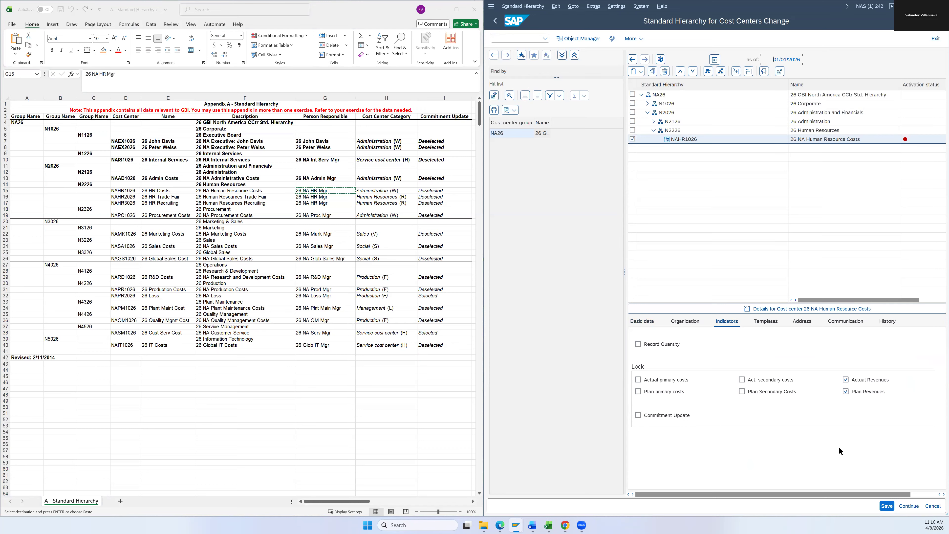
pyautogui.click(886, 507)
# Step: Bold the NAHR1026 row in the spreadsheet from its cost center ID through its commitment update value
pyautogui.hotkey('alt', 'Tab')
pyautogui.press('F2')
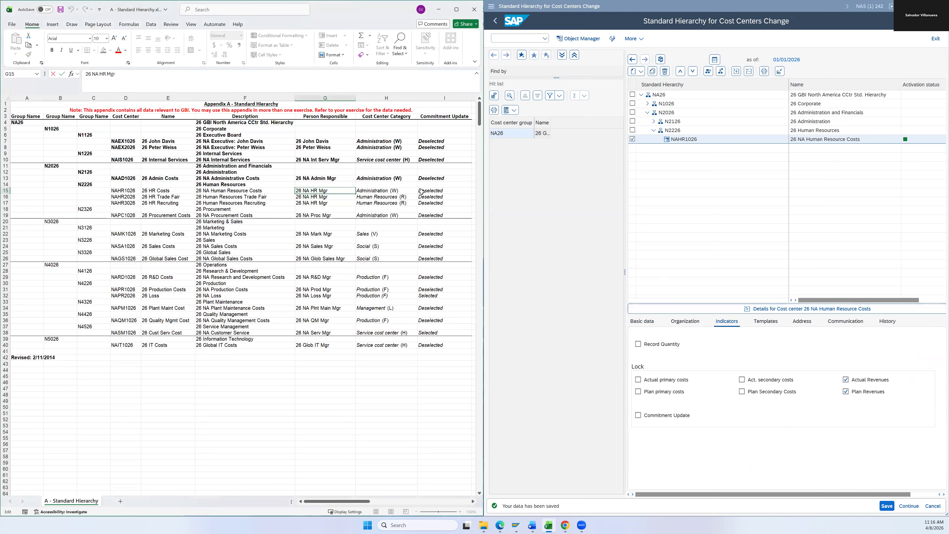
pyautogui.click(422, 191)
pyautogui.keyDown('shift'); pyautogui.click(129, 190); pyautogui.keyUp('shift')
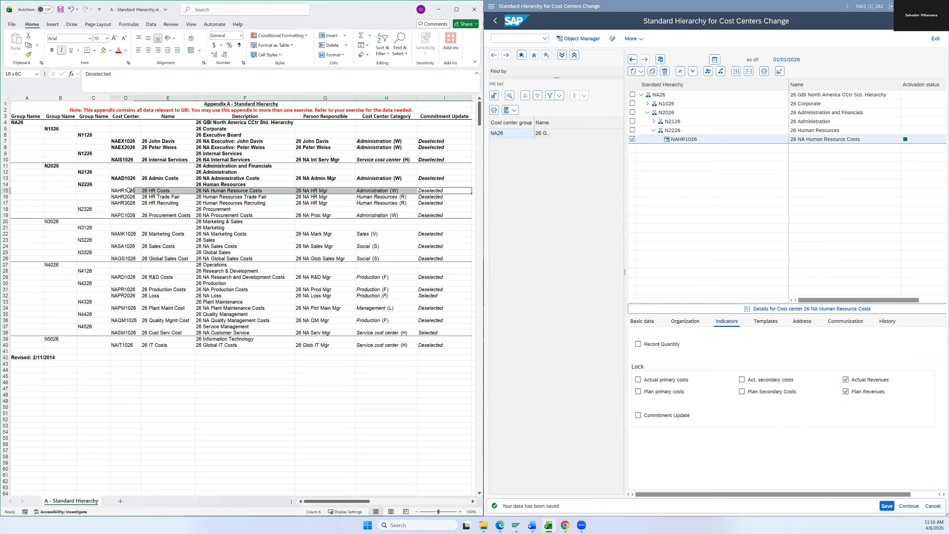
pyautogui.hotkey('ctrl', 'b')
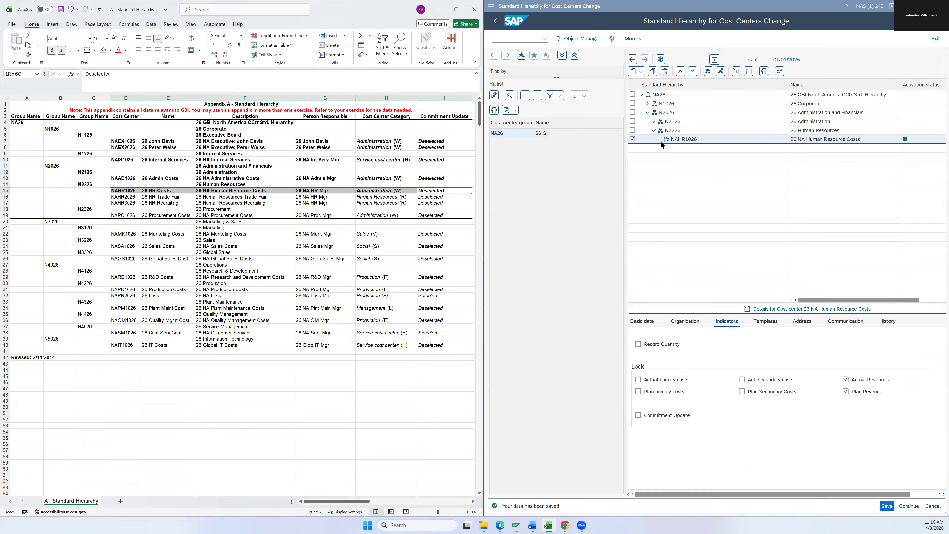
# Step: Create another cost center under group N2226 with the ID NAHR2026 copied from the spreadsheet
pyautogui.click(633, 138)
pyautogui.moveTo(666, 140); pyautogui.dragTo(670, 136)
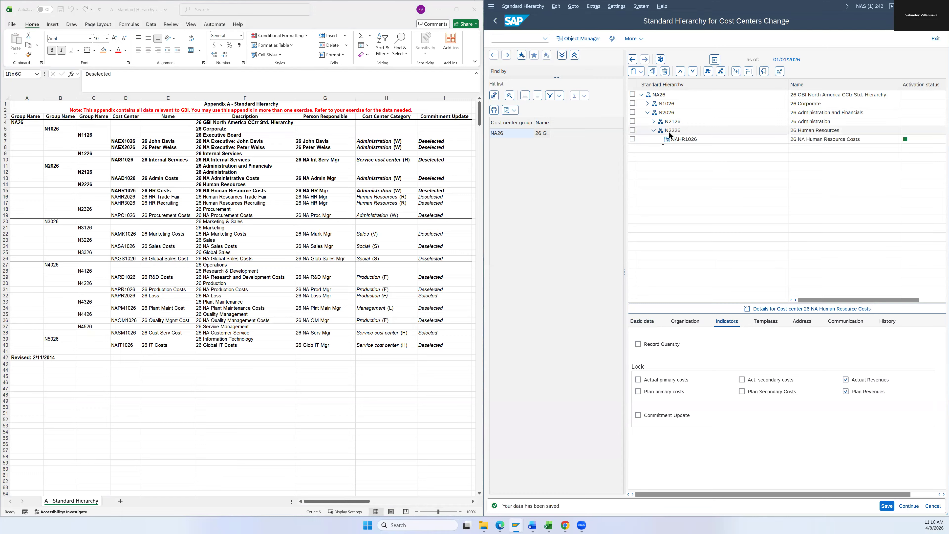
pyautogui.moveTo(670, 133); pyautogui.dragTo(671, 133)
pyautogui.rightClick(672, 133)
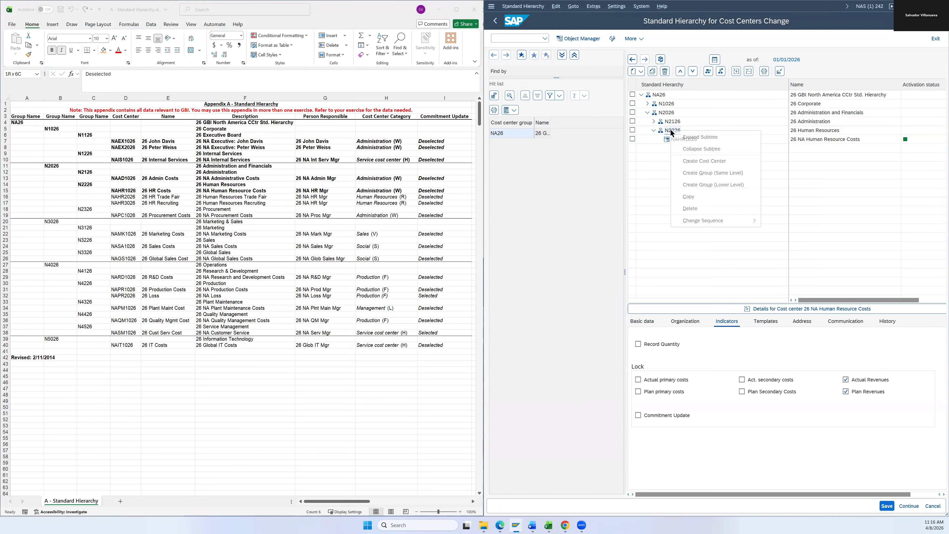
pyautogui.click(693, 161)
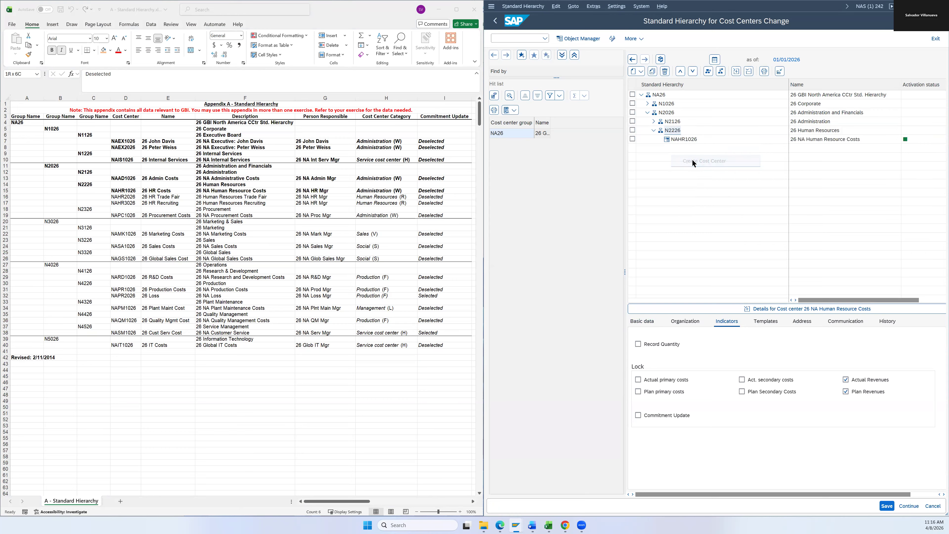
pyautogui.click(132, 198)
pyautogui.click(131, 197)
pyautogui.hotkey('ctrl', 'c')
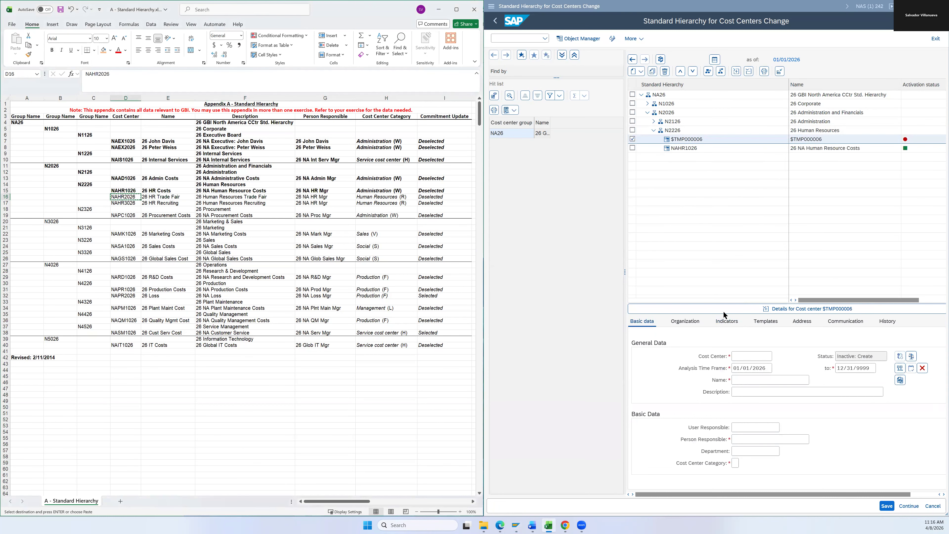
pyautogui.click(745, 352)
pyautogui.hotkey('ctrl', 'v')
# Step: Fill in NAHR2026's name "26 HR Trade Fair" and description "26 Human Resources Trade Fair", copied from the spreadsheet
pyautogui.hotkey('alt', 'Tab')
pyautogui.press('Right')
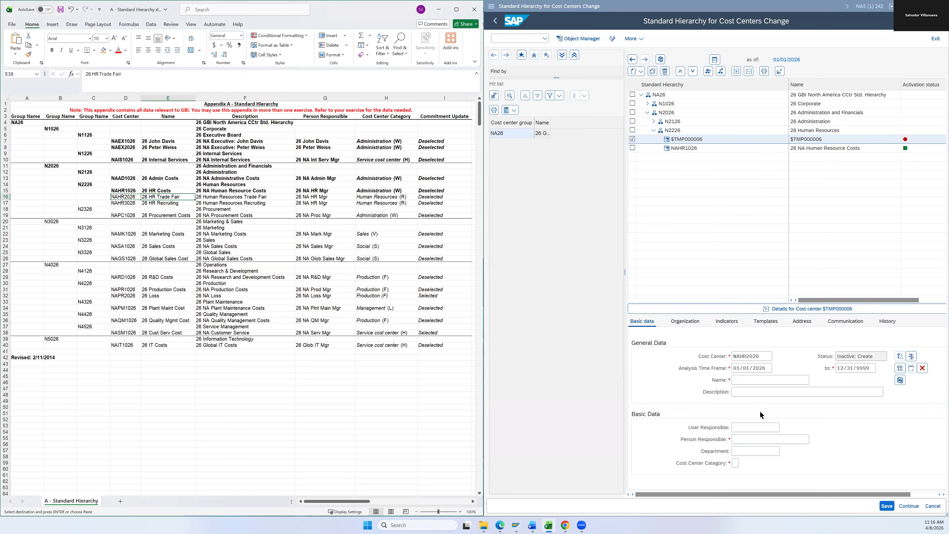
pyautogui.hotkey('ctrl', 'c')
pyautogui.click(740, 381)
pyautogui.hotkey('ctrl', 'v')
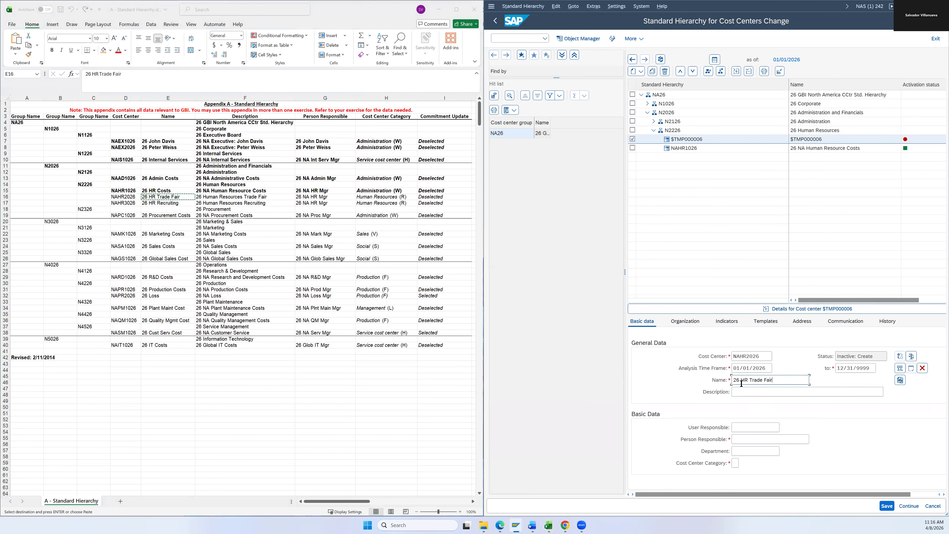
pyautogui.hotkey('alt', 'Tab')
pyautogui.press('Right')
pyautogui.hotkey('ctrl', 'c')
pyautogui.click(744, 392)
pyautogui.hotkey('ctrl', 'v')
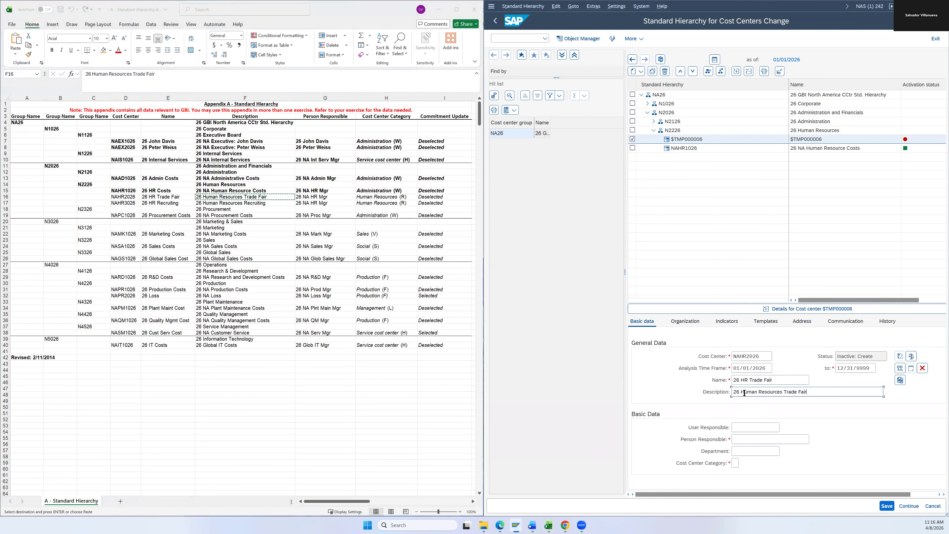
# Step: Set NAHR2026's person responsible to "26 NA HR Mgr", copied from the spreadsheet, and its cost center category to R
pyautogui.hotkey('alt', 'Tab')
pyautogui.press('Right')
pyautogui.hotkey('ctrl', 'c')
pyautogui.click(748, 440)
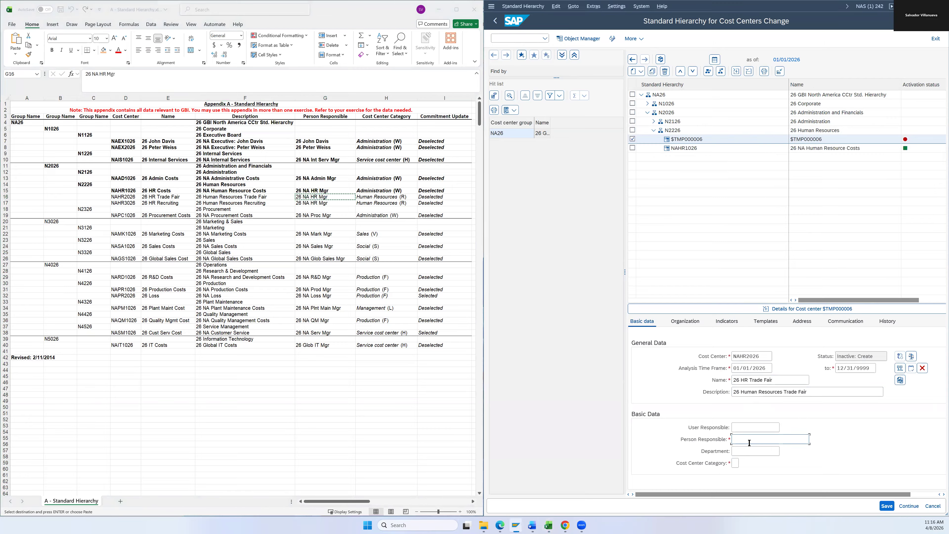
pyautogui.hotkey('ctrl', 'v')
pyautogui.press('Tab')
pyautogui.press('Tab')
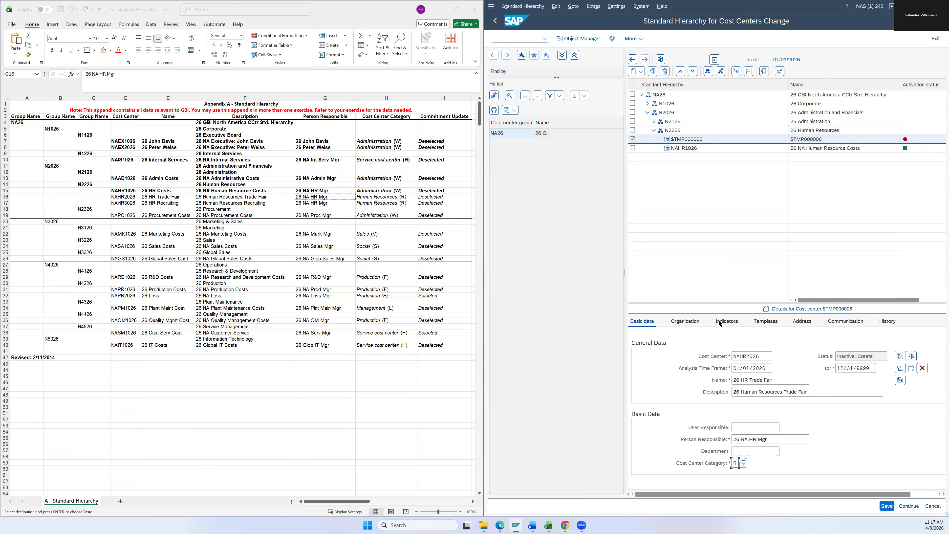
# Step: Review NAHR2026's indicators and basic data, save the cost center, and move it below NAHR1026
pyautogui.click(725, 321)
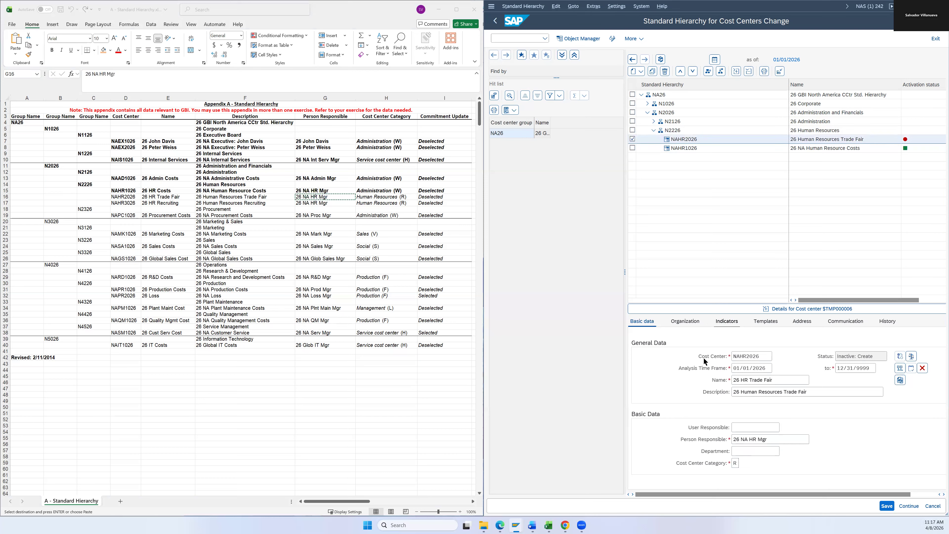
pyautogui.click(650, 322)
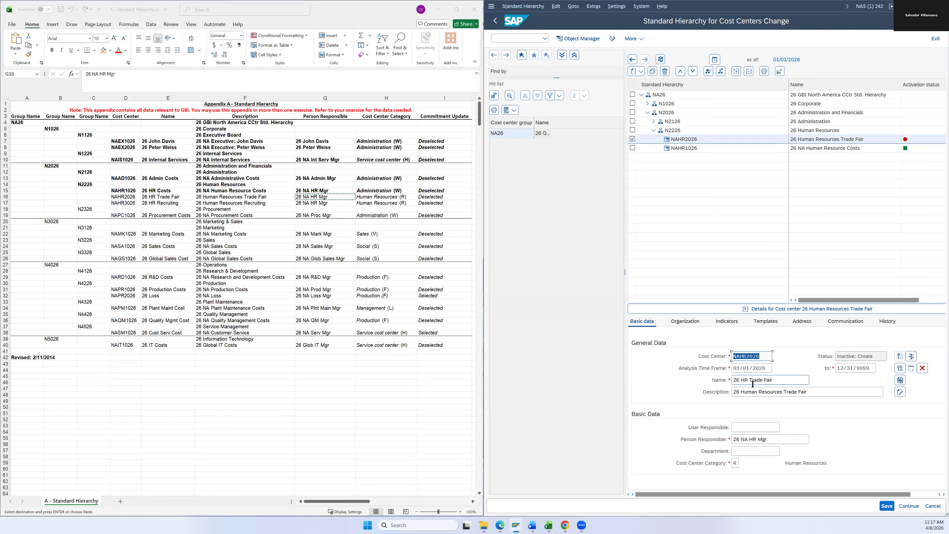
pyautogui.click(763, 428)
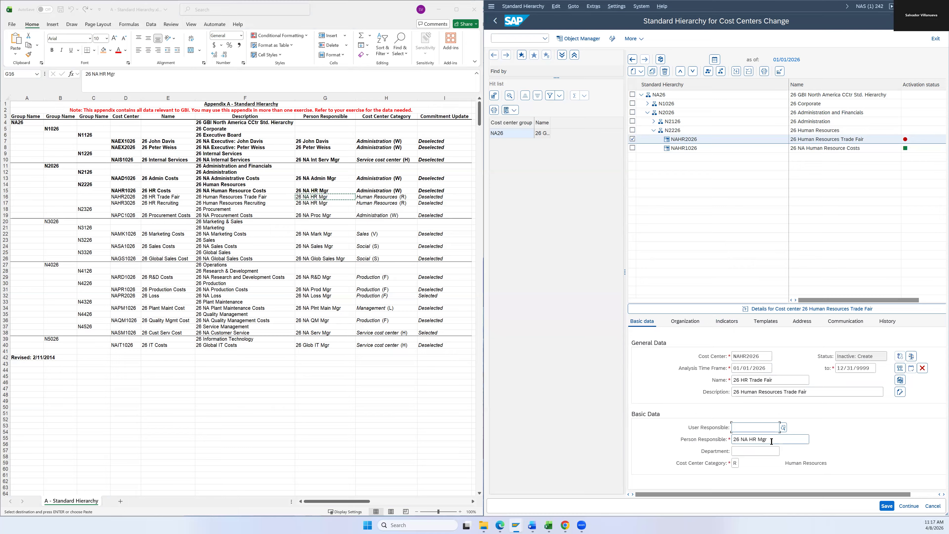
pyautogui.click(887, 506)
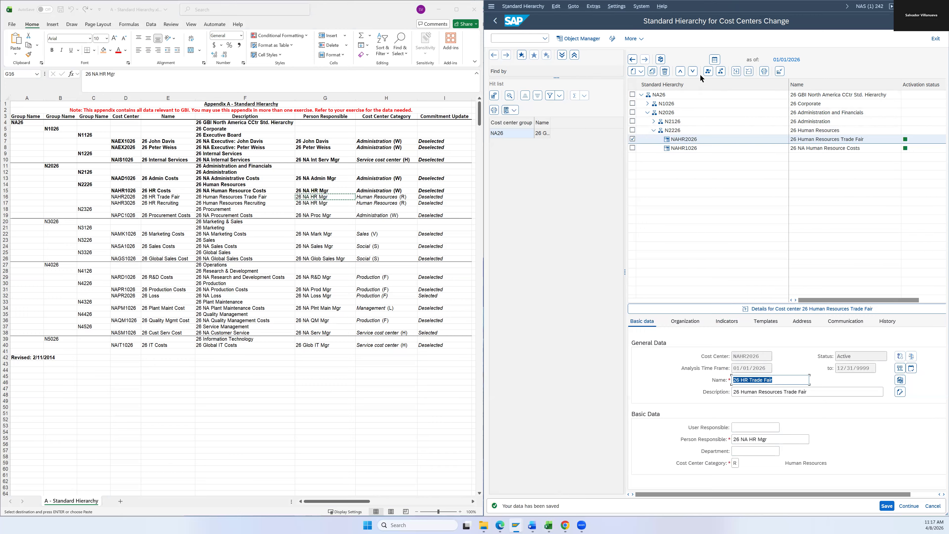
pyautogui.click(693, 70)
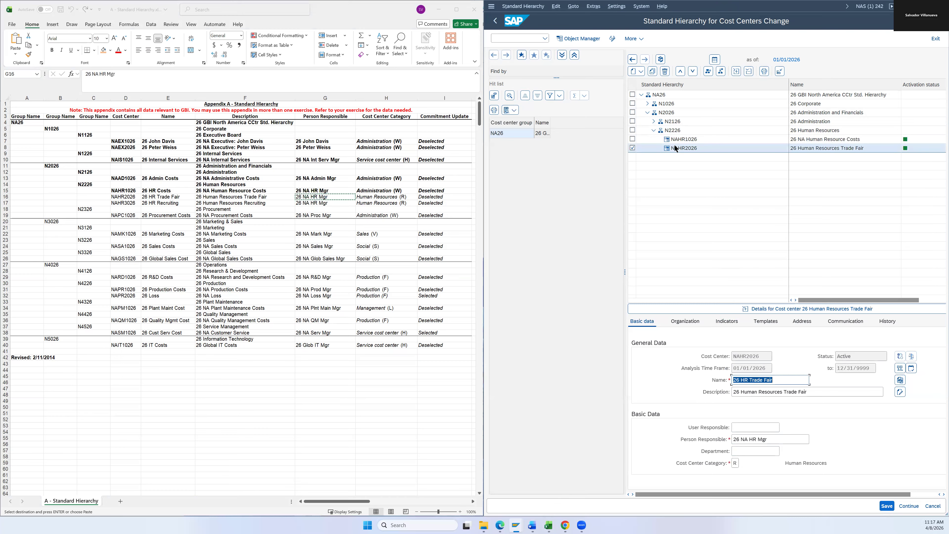
# Step: Bold the NAHR2026 row in the spreadsheet from its cost center ID through its commitment update value
pyautogui.click(443, 196)
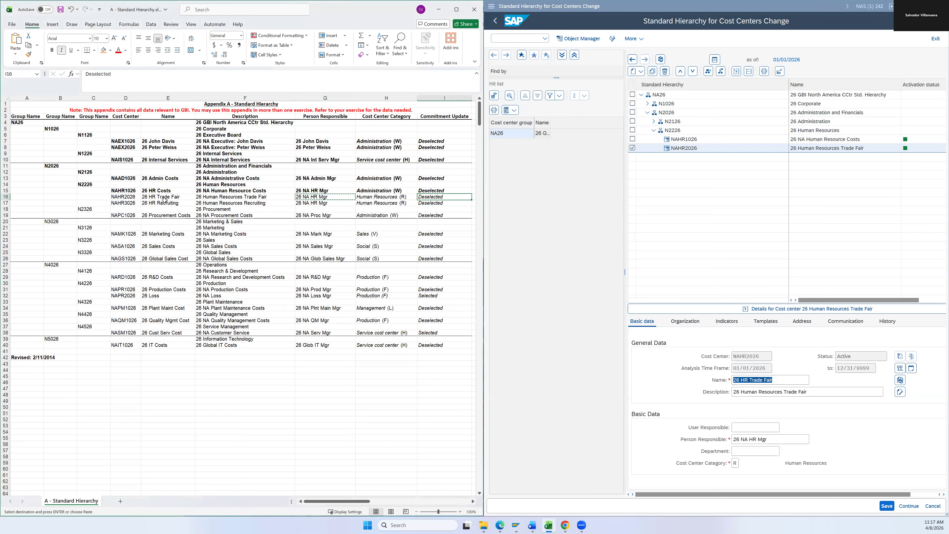
pyautogui.keyDown('shift'); pyautogui.click(112, 197); pyautogui.keyUp('shift')
pyautogui.press('Escape')
pyautogui.hotkey('ctrl', 'b')
# Step: Create a new cost center under group N2226 with the ID NAHR3026, copied from the spreadsheet
pyautogui.click(124, 203)
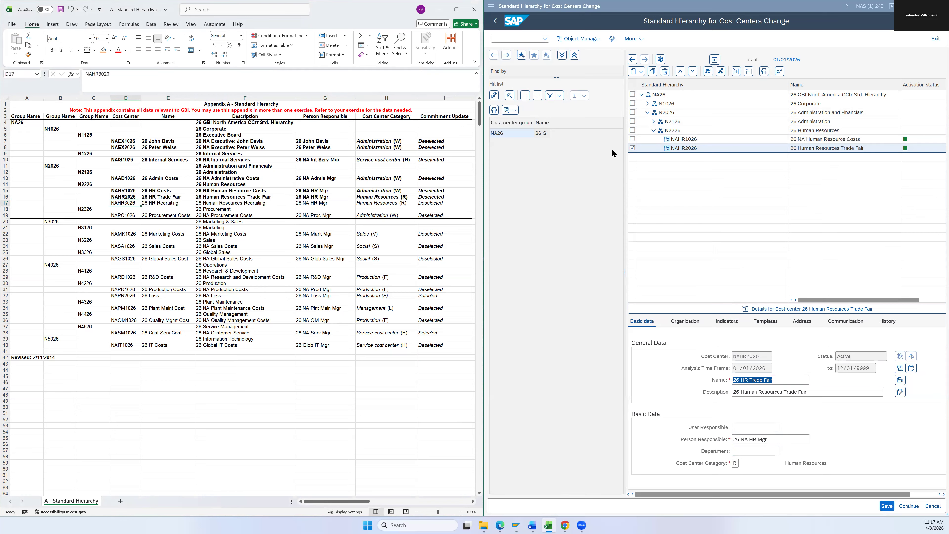
pyautogui.rightClick(674, 130)
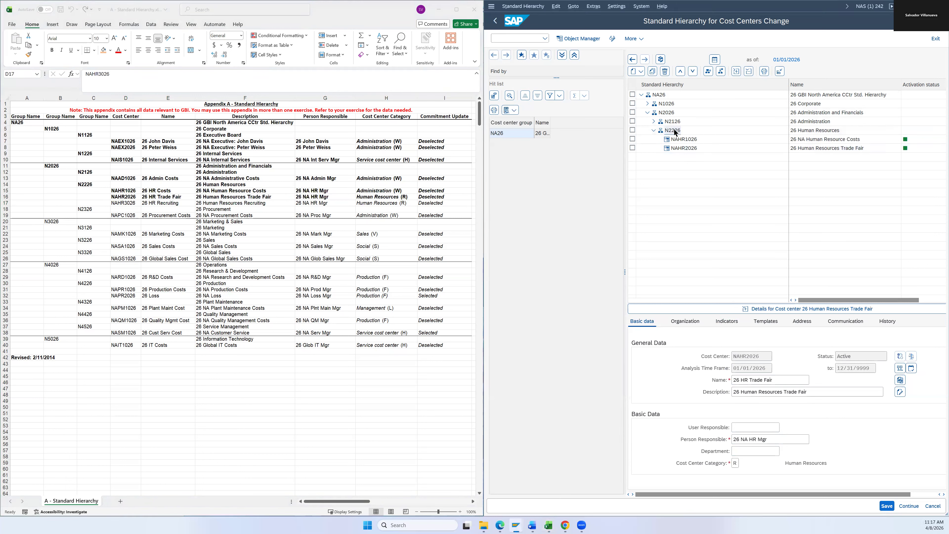
pyautogui.click(701, 160)
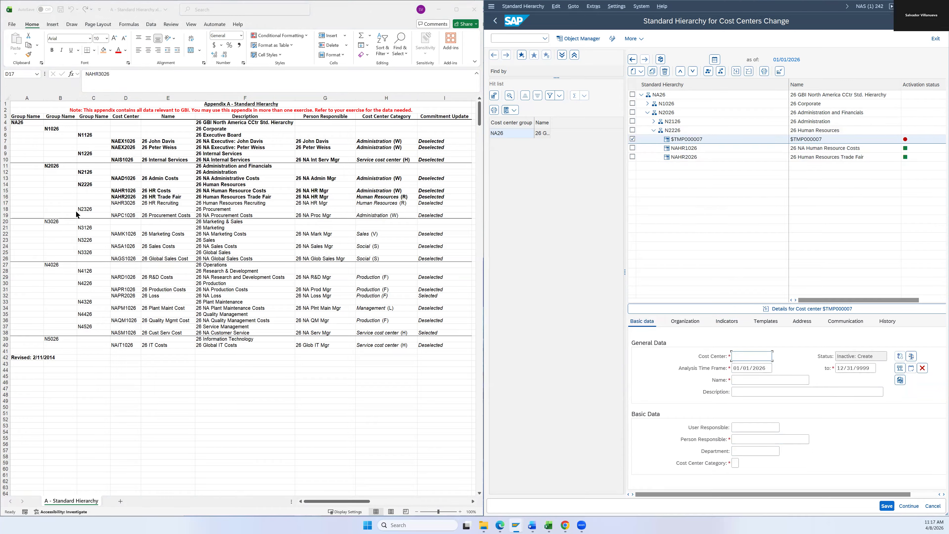
pyautogui.click(122, 203)
pyautogui.hotkey('ctrl', 'c')
pyautogui.hotkey('alt', 'Tab')
pyautogui.hotkey('ctrl', 'v')
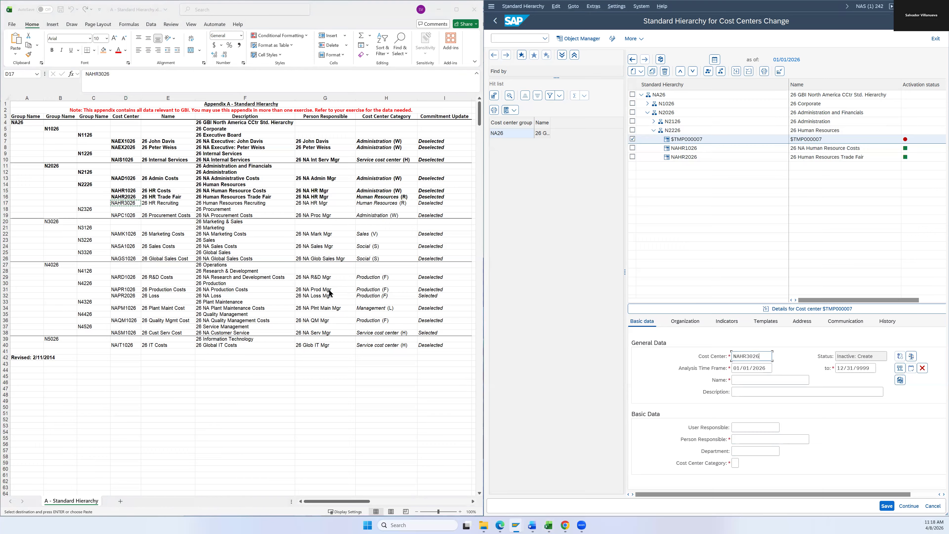
# Step: Fill in NAHR3026's name "26 HR Recruiting" and description "26 Human Resources Recruiting", copied from the spreadsheet
pyautogui.hotkey('alt', 'Tab')
pyautogui.press('Right')
pyautogui.hotkey('ctrl', 'c')
pyautogui.click(735, 380)
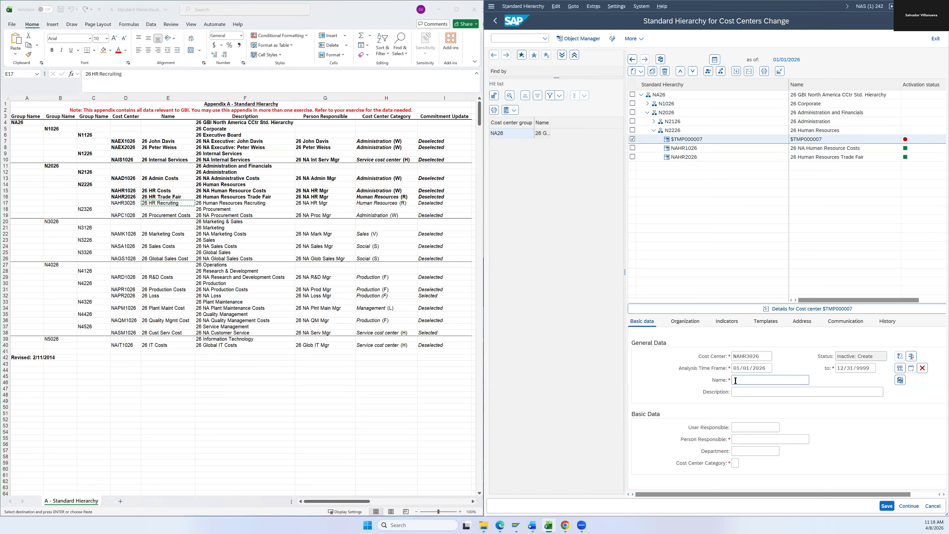
pyautogui.hotkey('ctrl', 'v')
pyautogui.hotkey('alt', 'Tab')
pyautogui.press('Right')
pyautogui.hotkey('ctrl', 'c')
pyautogui.click(740, 392)
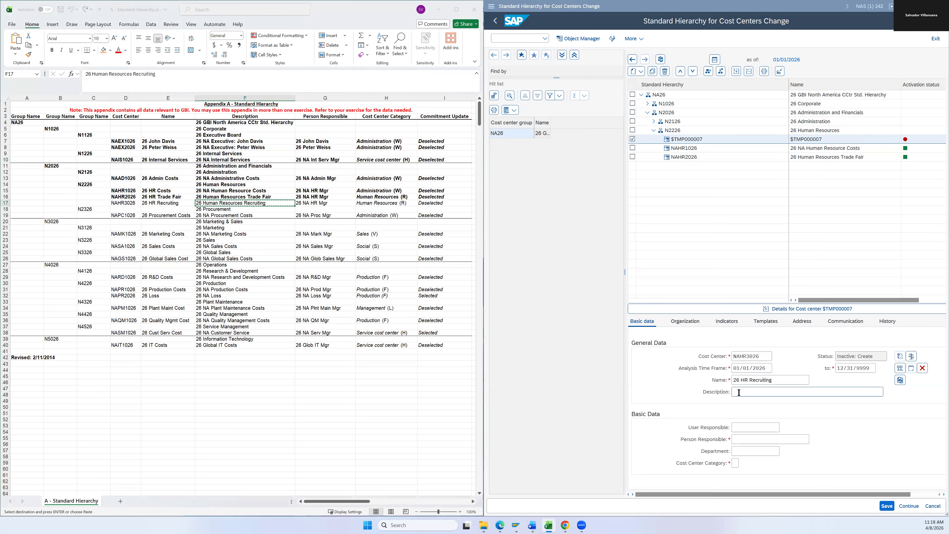
pyautogui.hotkey('ctrl', 'v')
# Step: Set NAHR3026's person responsible to "26 NA HR Mgr", copied from the spreadsheet, and its cost center category to R
pyautogui.hotkey('alt', 'Tab')
pyautogui.press('Right')
pyautogui.hotkey('ctrl', 'c')
pyautogui.click(743, 439)
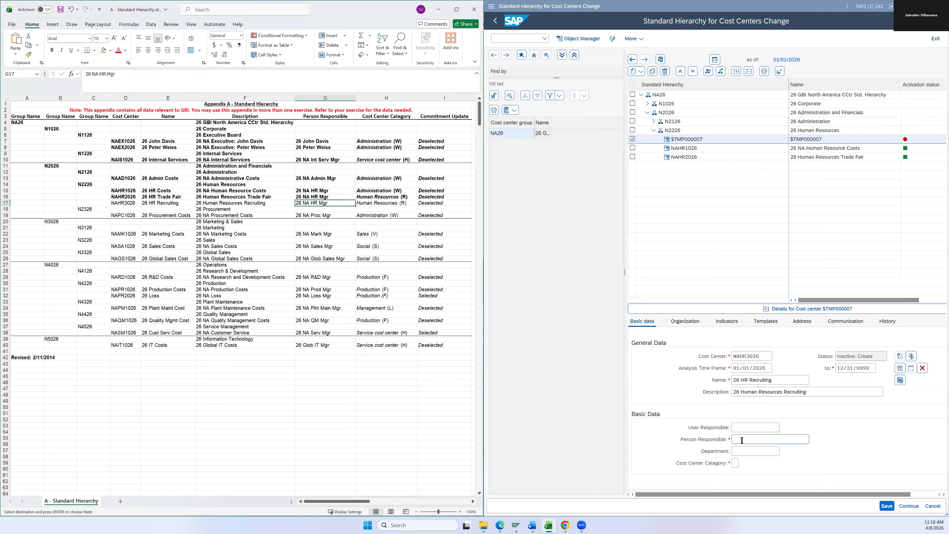
pyautogui.hotkey('ctrl', 'v')
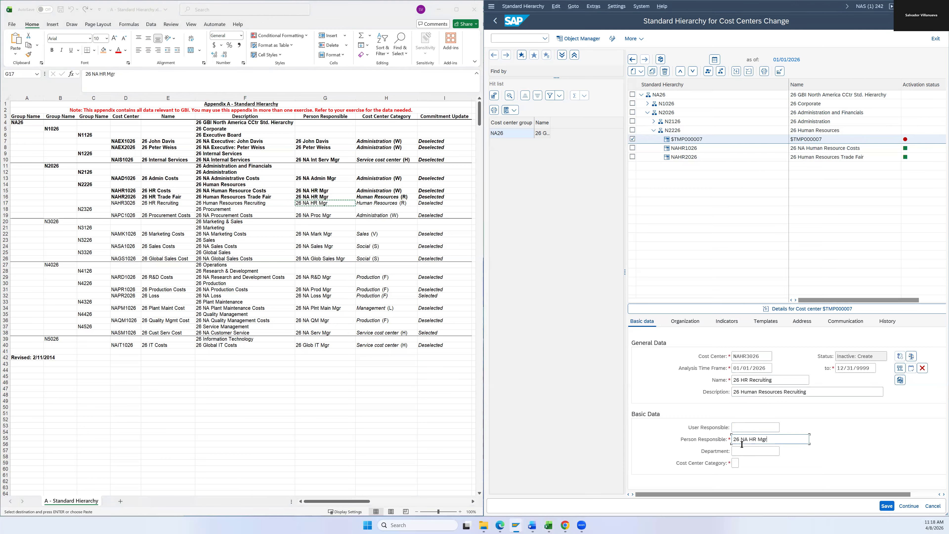
pyautogui.click(736, 463)
pyautogui.write('r')
pyautogui.press('Return')
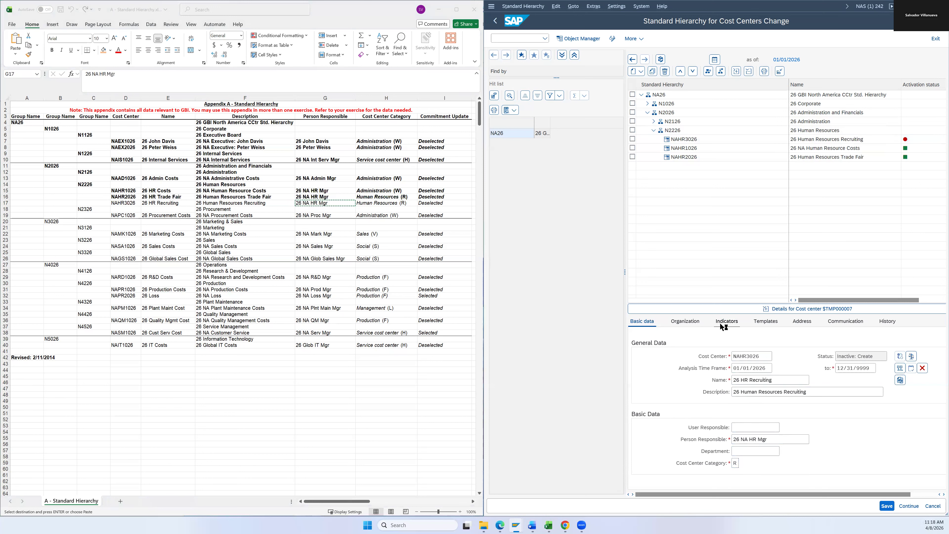
# Step: Deselect Commitment Update for NAHR3026, recheck its basic data, and save the cost center
pyautogui.click(715, 327)
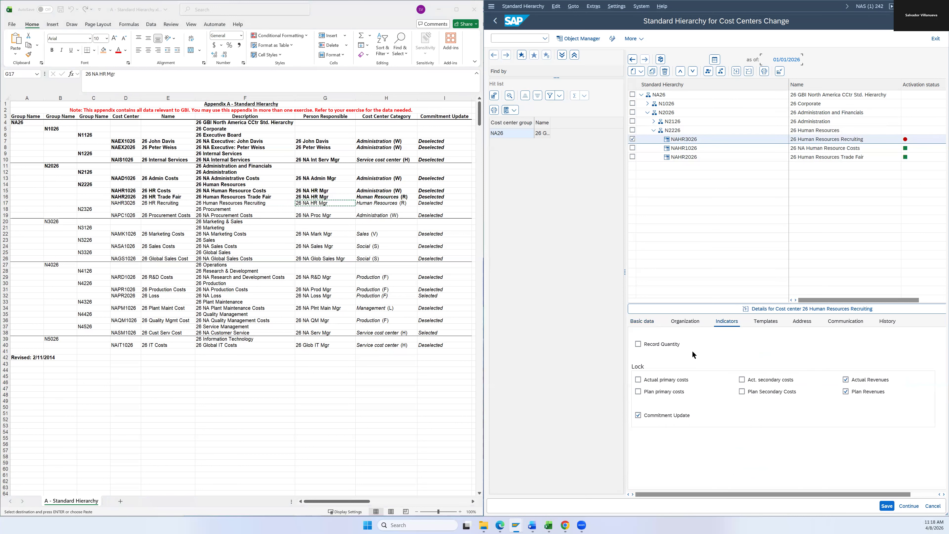
pyautogui.click(639, 416)
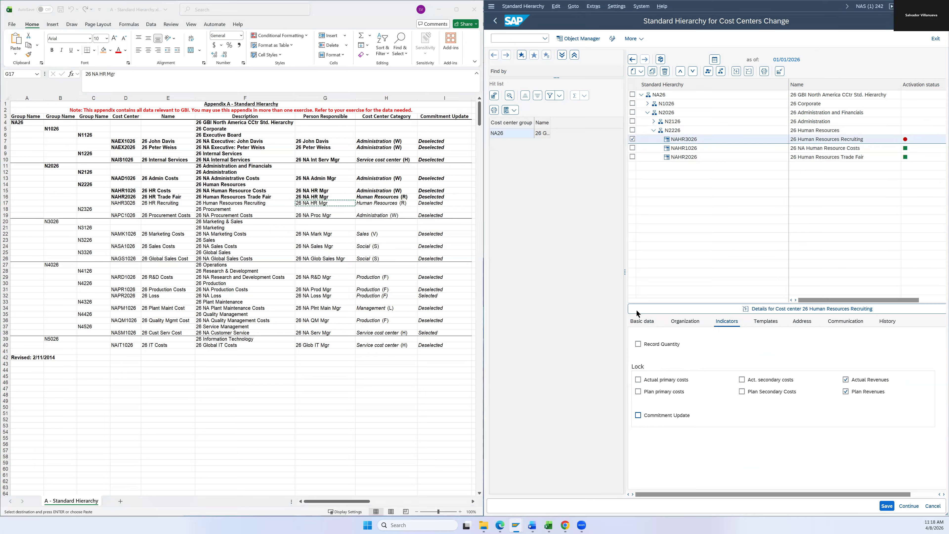
pyautogui.click(642, 323)
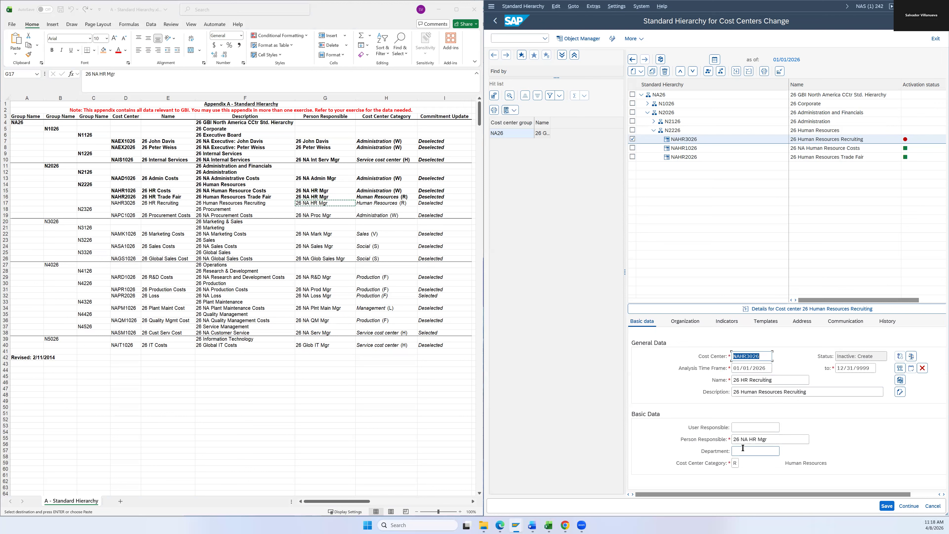
pyautogui.click(882, 510)
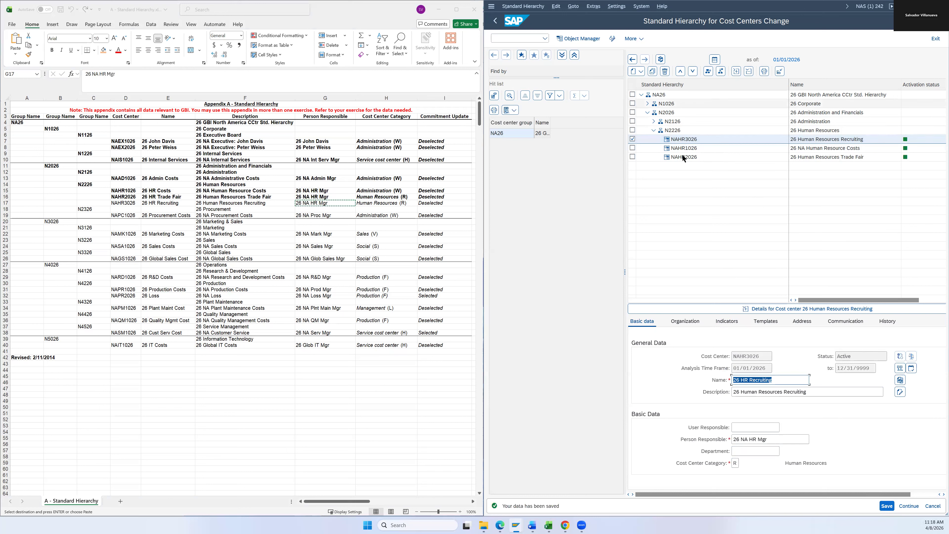
# Step: Move cost center NAHR3026 below NAHR2026 in the N2226 group
pyautogui.click(693, 71)
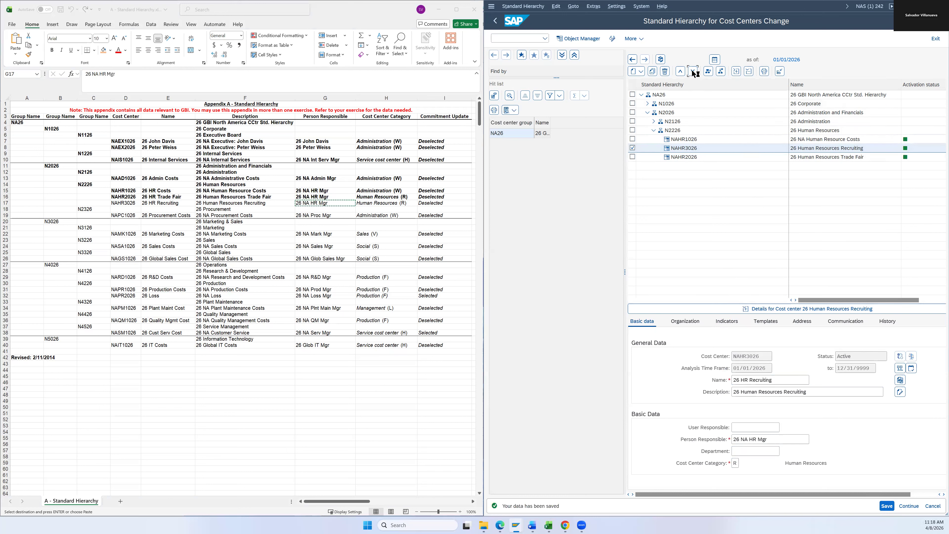
pyautogui.click(692, 71)
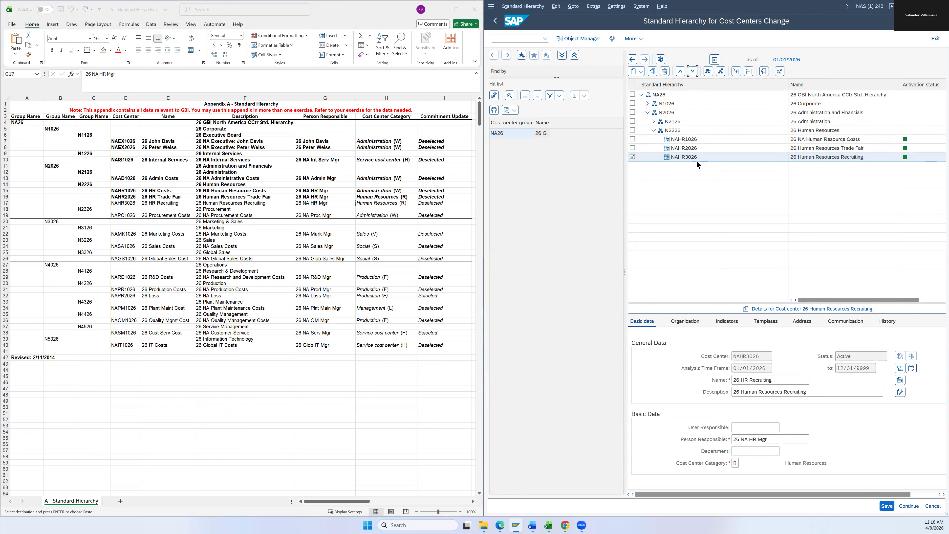
pyautogui.click(691, 159)
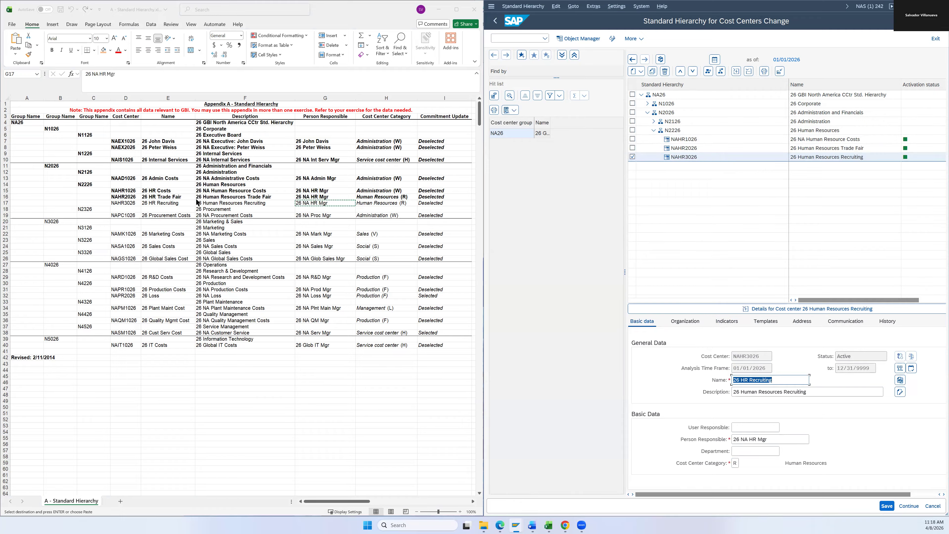
# Step: Bold the NAHR3026 row in the spreadsheet from its cost center ID through its commitment update value
pyautogui.click(427, 203)
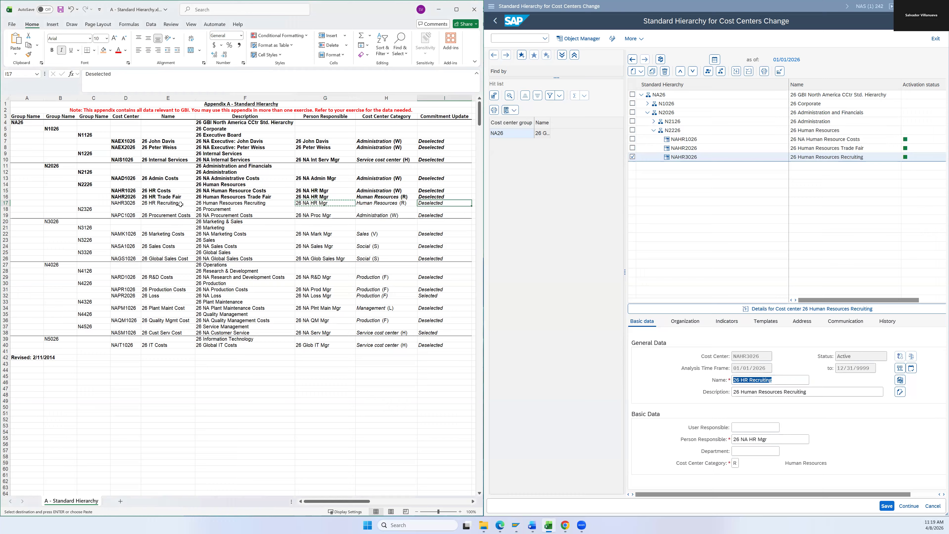
pyautogui.keyDown('shift'); pyautogui.click(125, 204); pyautogui.keyUp('shift')
pyautogui.hotkey('ctrl', 'b')
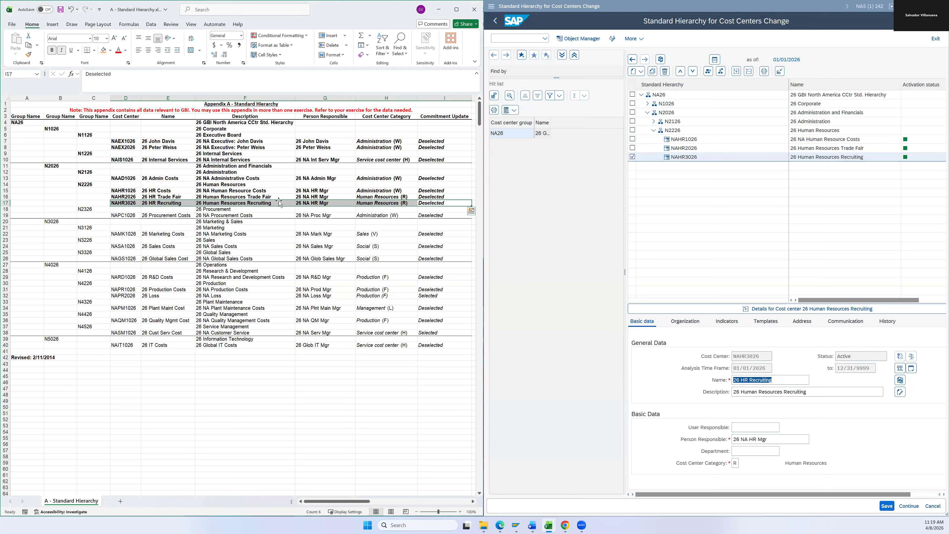
# Step: Collapse the N2226 group and create a lower-level group under N2026 named N2326, copied from the spreadsheet
pyautogui.click(654, 121)
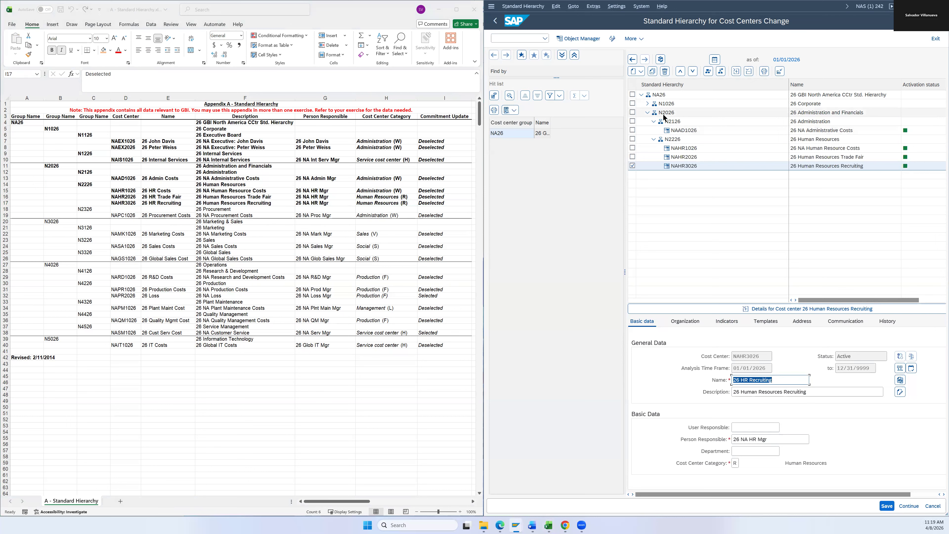
pyautogui.click(654, 121)
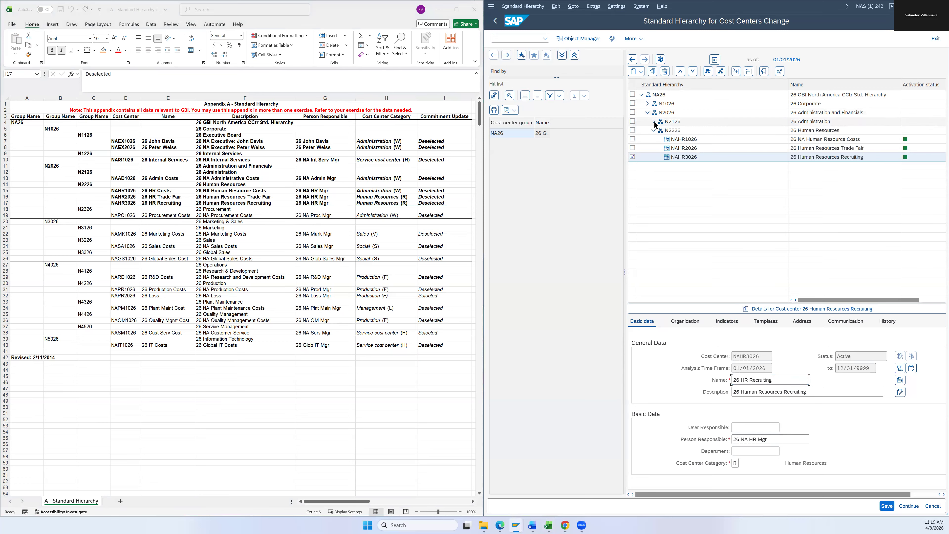
pyautogui.click(654, 130)
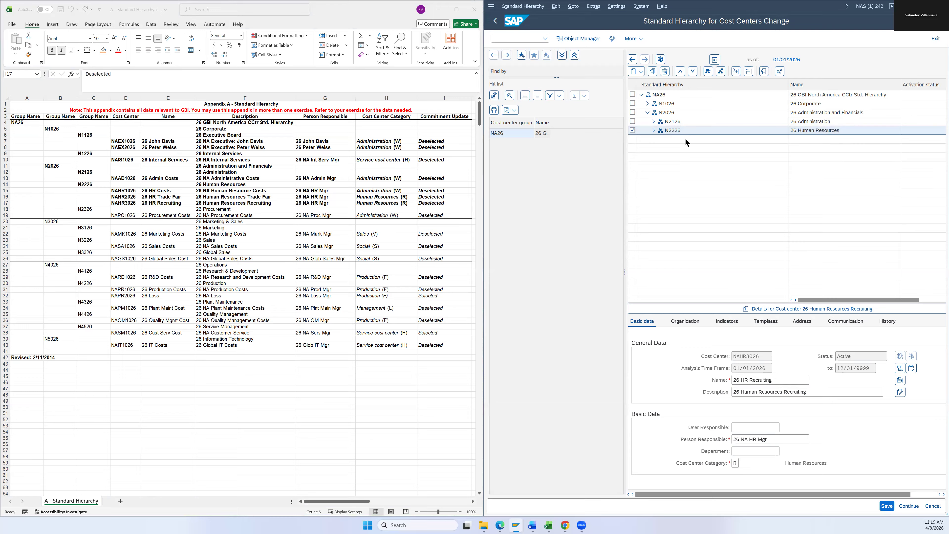
pyautogui.rightClick(669, 116)
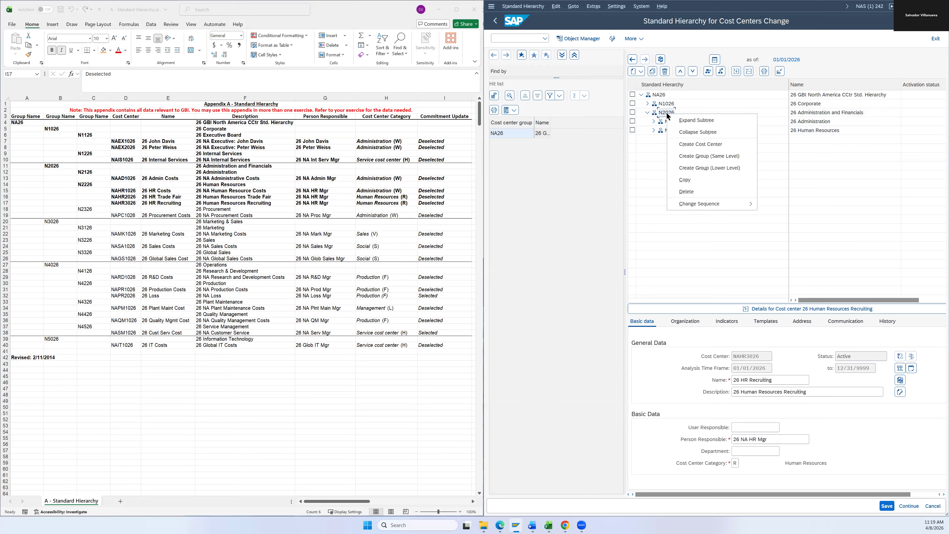
pyautogui.click(704, 169)
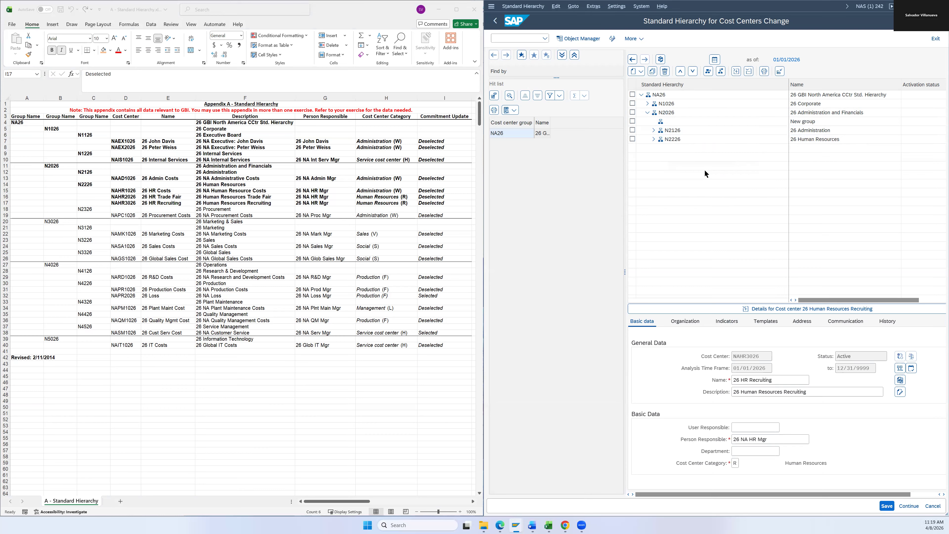
pyautogui.click(87, 210)
pyautogui.hotkey('ctrl', 'c')
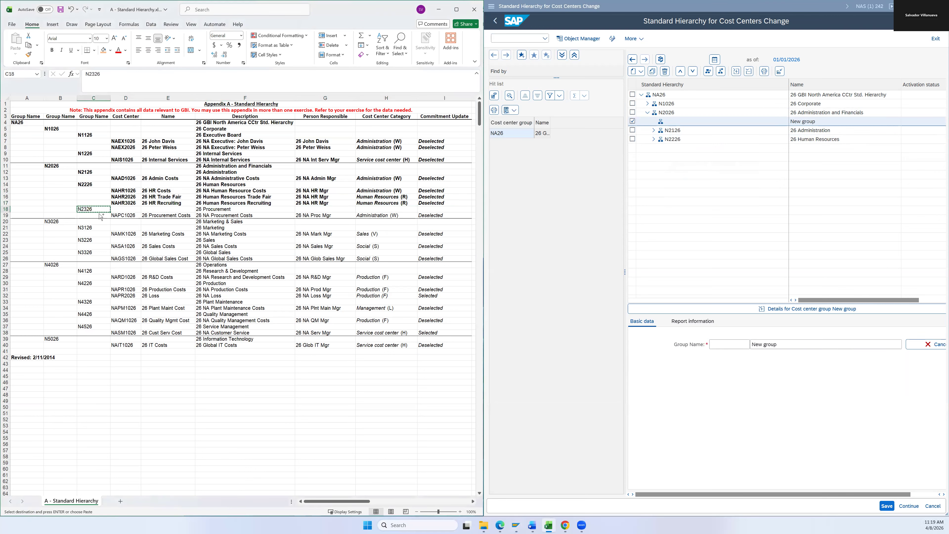
pyautogui.hotkey('alt', 'Tab')
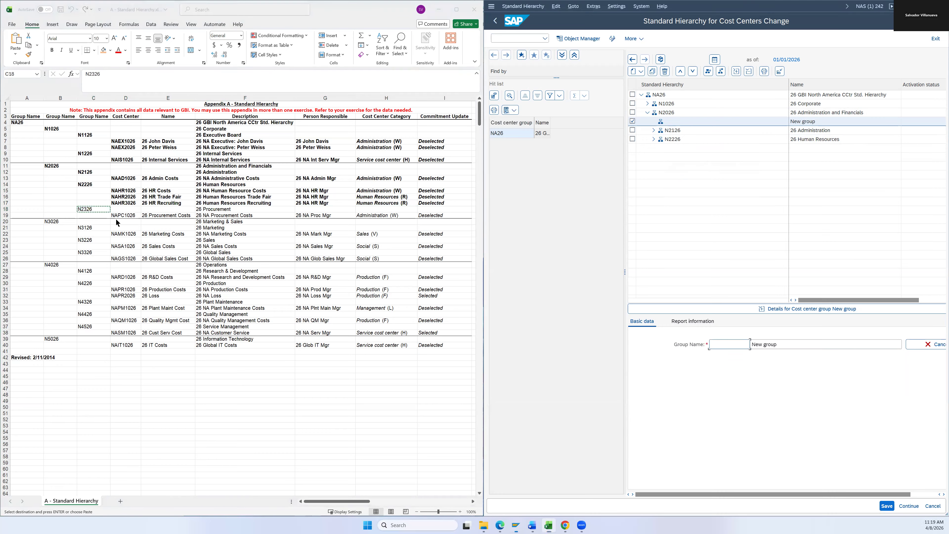
pyautogui.hotkey('ctrl', 'v')
# Step: Replace the new group's description with "26 Procurement", copied from the spreadsheet
pyautogui.click(212, 209)
pyautogui.hotkey('ctrl', 'c')
pyautogui.click(608, 298)
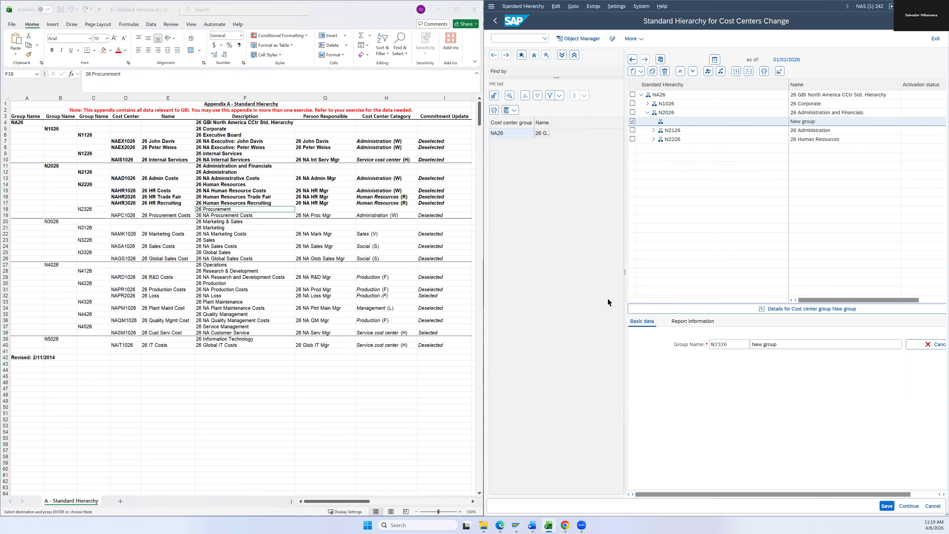
pyautogui.press('Tab')
pyautogui.hotkey('ctrl', 'v')
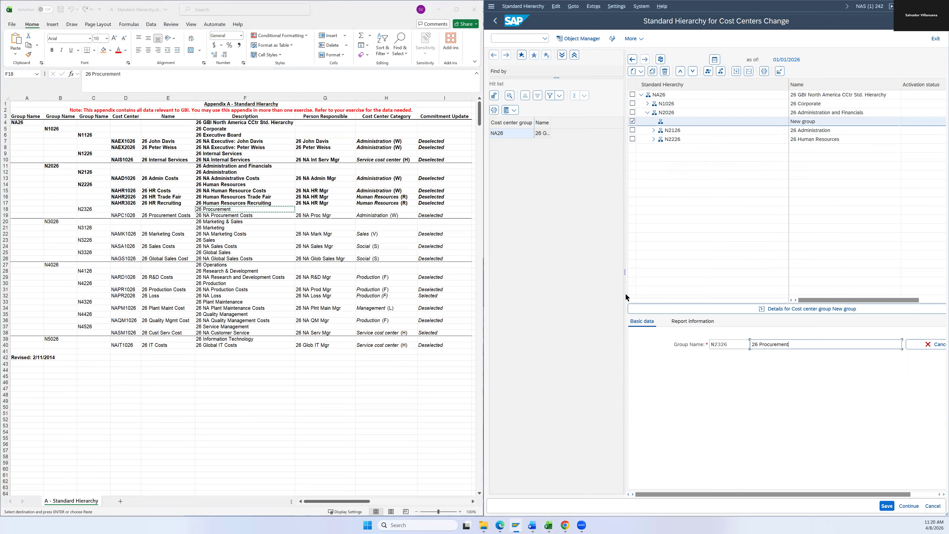
# Step: Save group N2326 and move it below N2226 under N2026
pyautogui.click(886, 506)
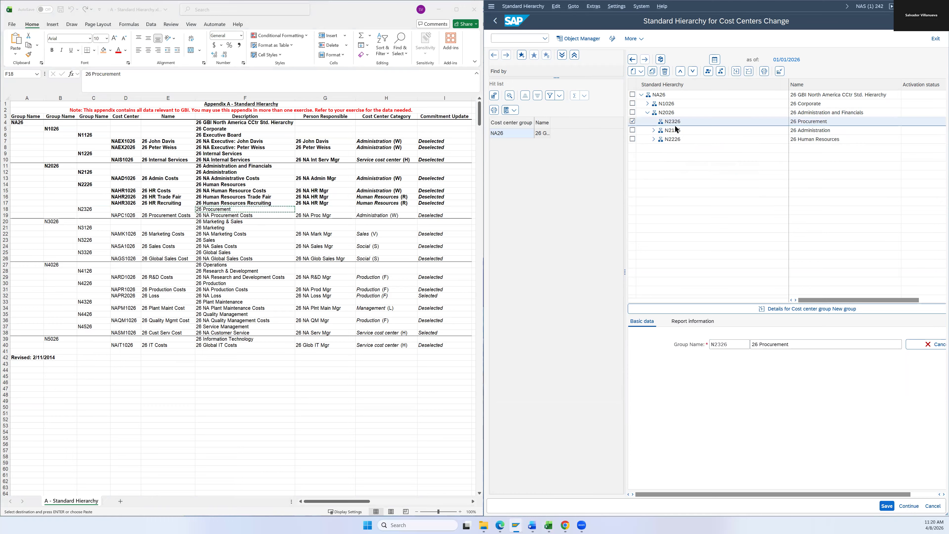
pyautogui.click(692, 72)
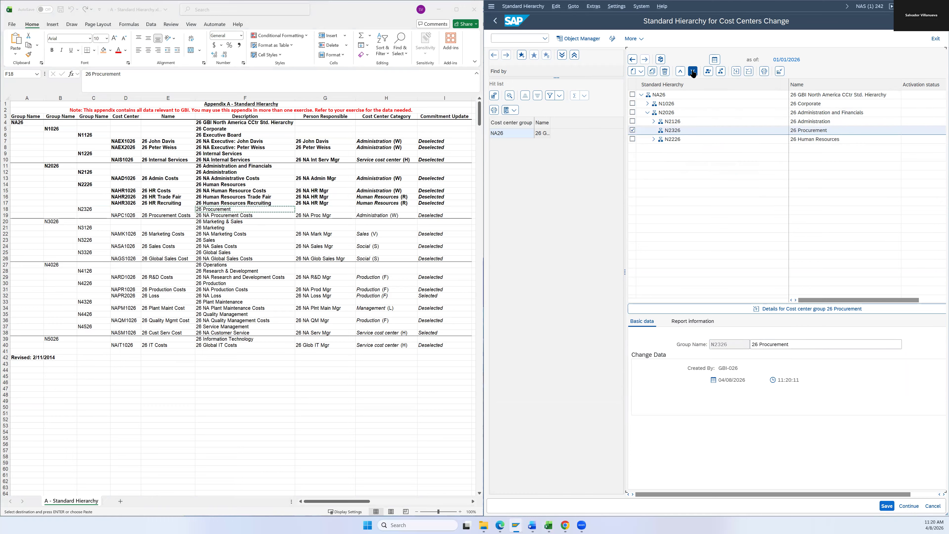
pyautogui.click(692, 71)
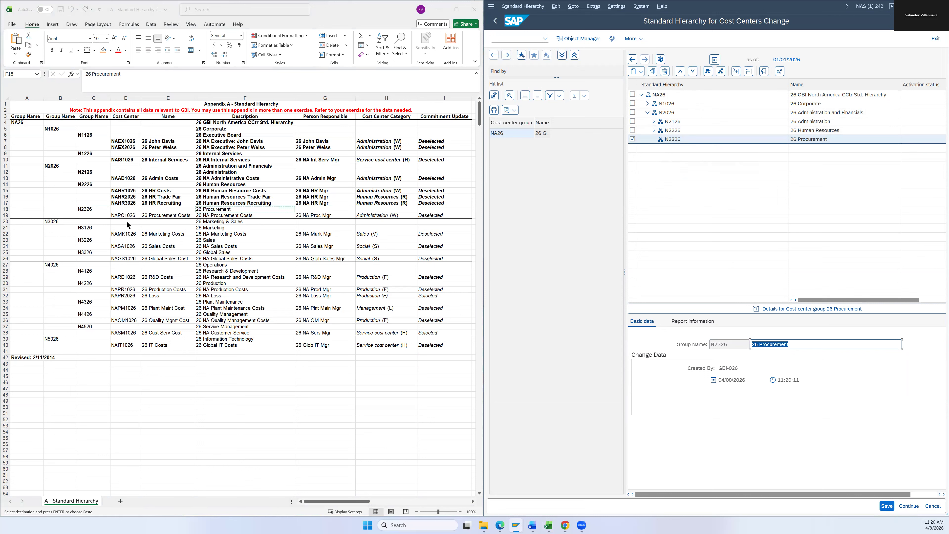
# Step: Bold the N2326 row in the spreadsheet from its group name through its description
pyautogui.moveTo(241, 210); pyautogui.dragTo(90, 208)
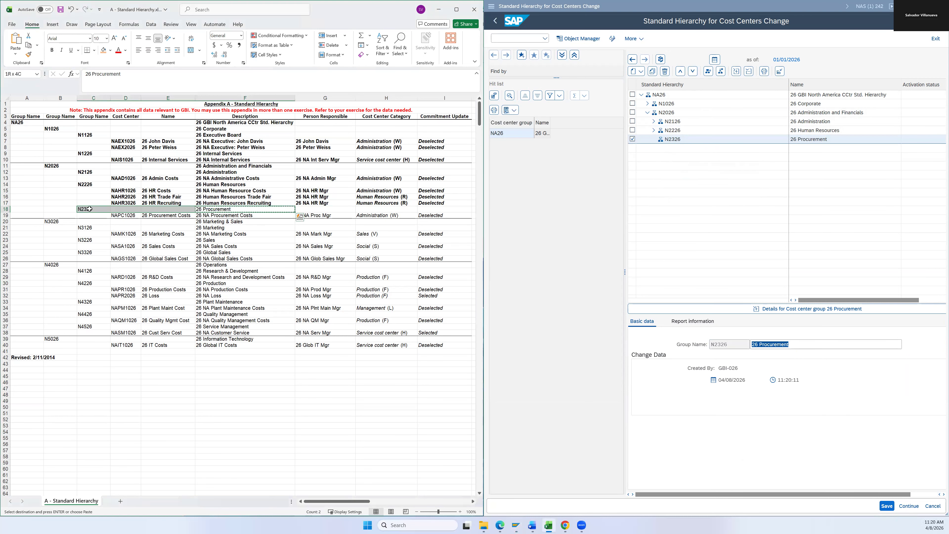
pyautogui.hotkey('ctrl', 'b')
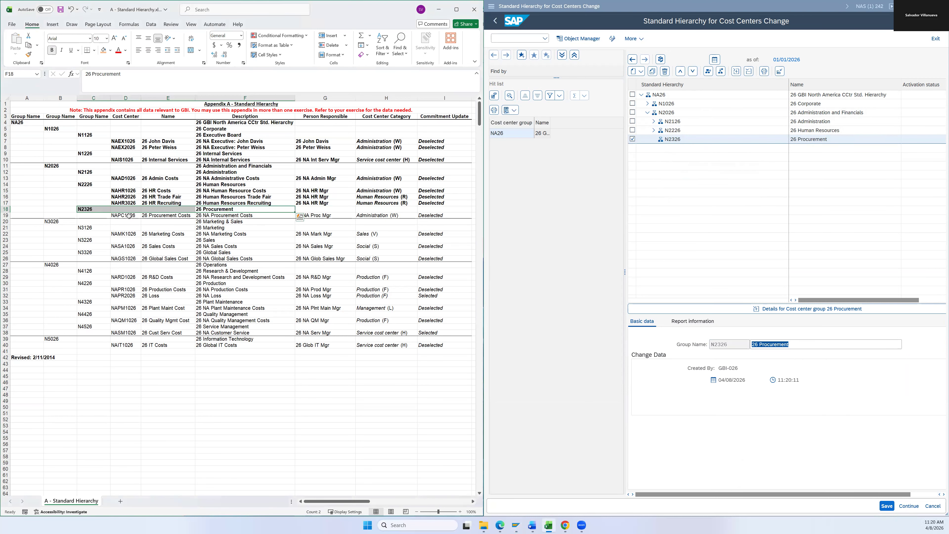
# Step: Create a cost center under group N2326 with the ID NAPC1026, copied from the spreadsheet
pyautogui.click(125, 215)
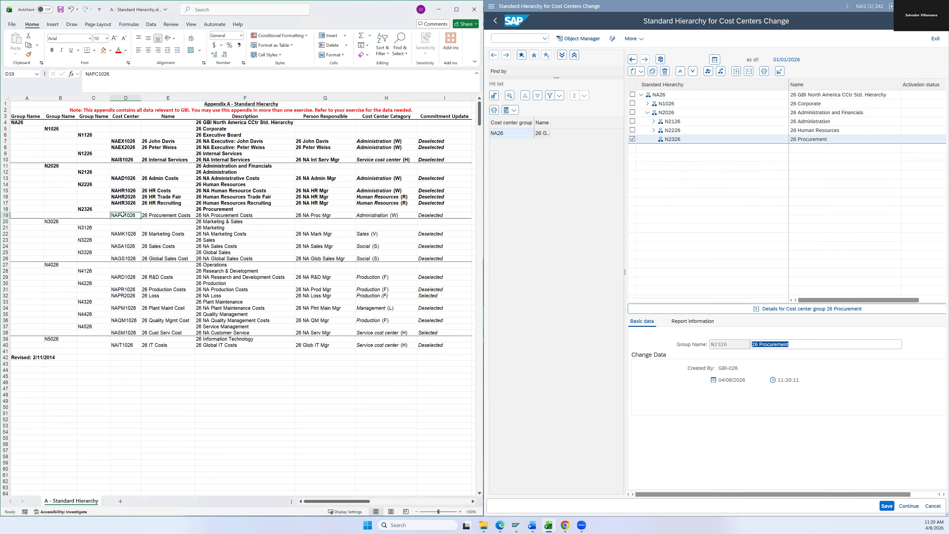
pyautogui.rightClick(668, 139)
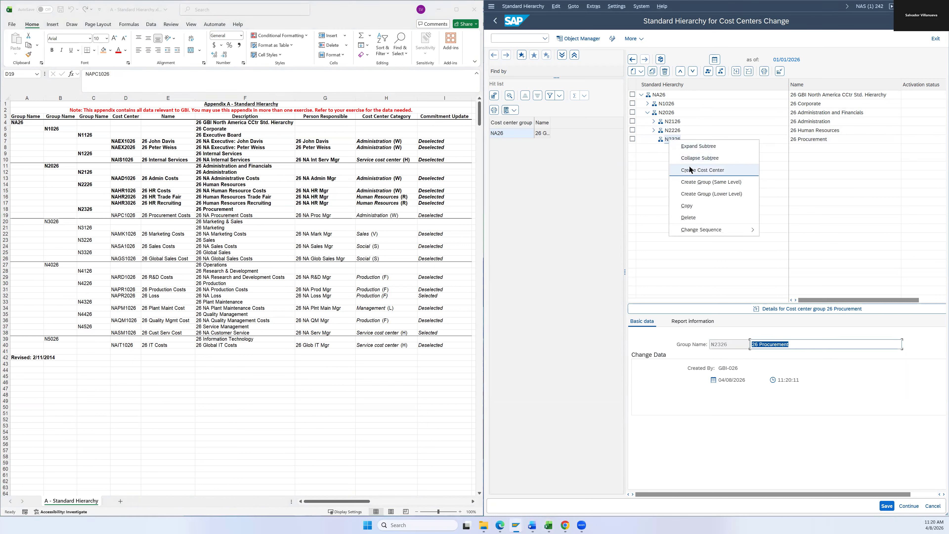
pyautogui.click(690, 171)
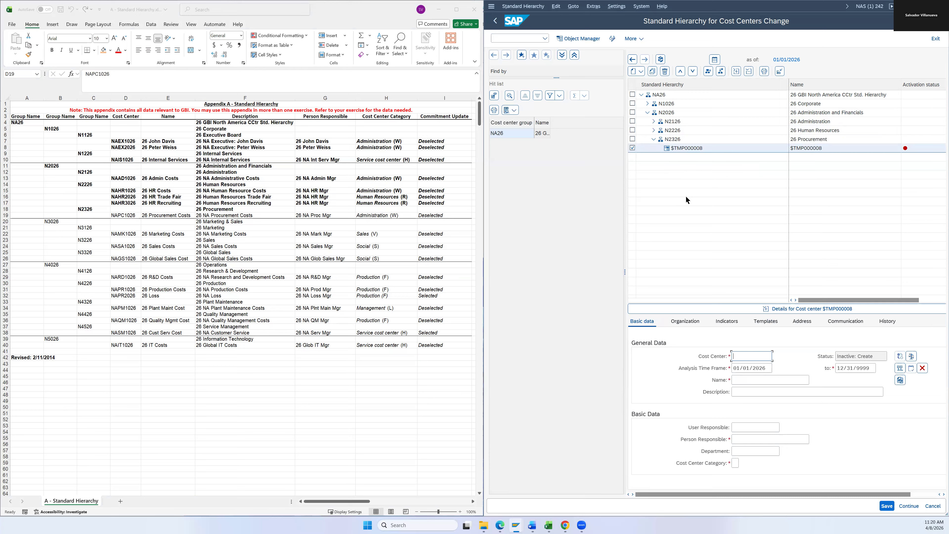
pyautogui.click(130, 217)
pyautogui.hotkey('ctrl', 'c')
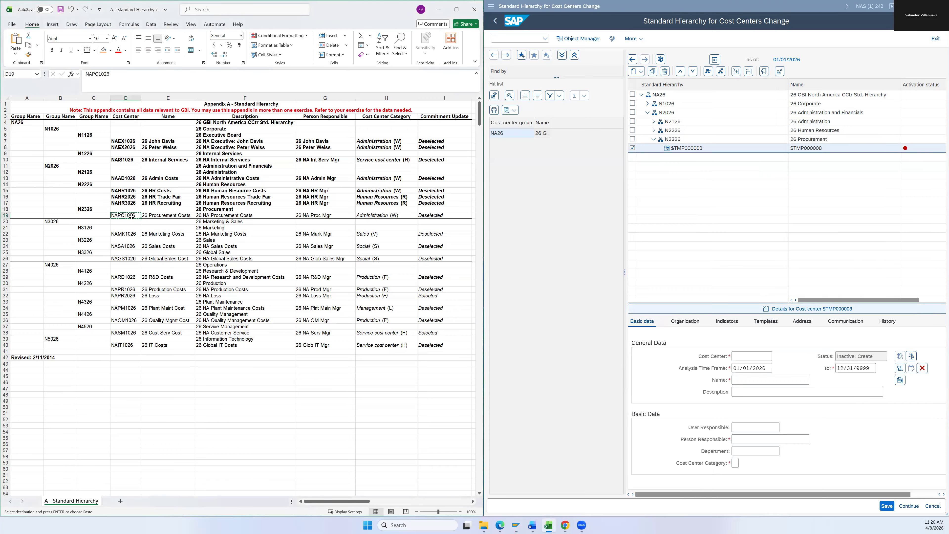
pyautogui.hotkey('alt', 'Tab')
pyautogui.hotkey('ctrl', 'v')
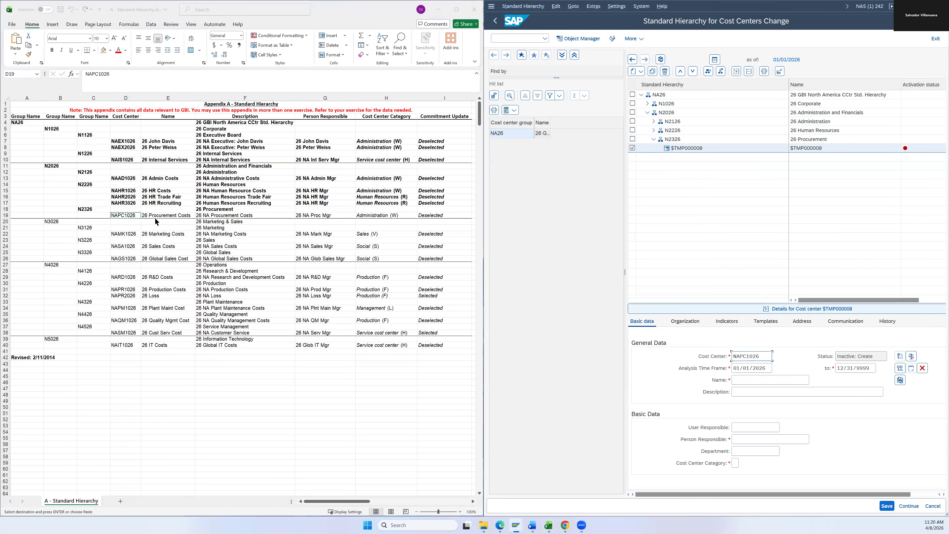
# Step: Enter the cost center's name "26 Procurement Costs" and description "26 NA Procurement Costs", copied from the spreadsheet
pyautogui.click(151, 216)
pyautogui.hotkey('ctrl', 'c')
pyautogui.hotkey('alt', 'Tab')
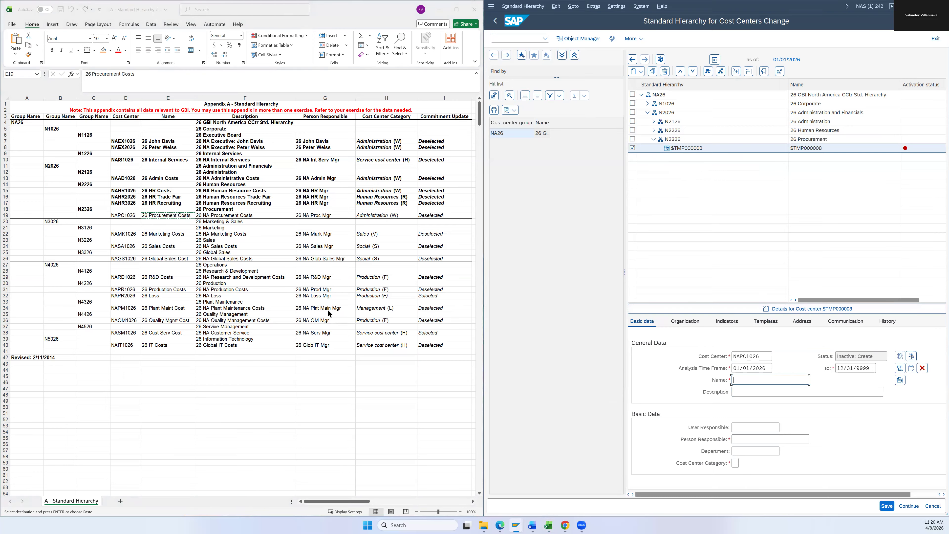
pyautogui.hotkey('ctrl', 'v')
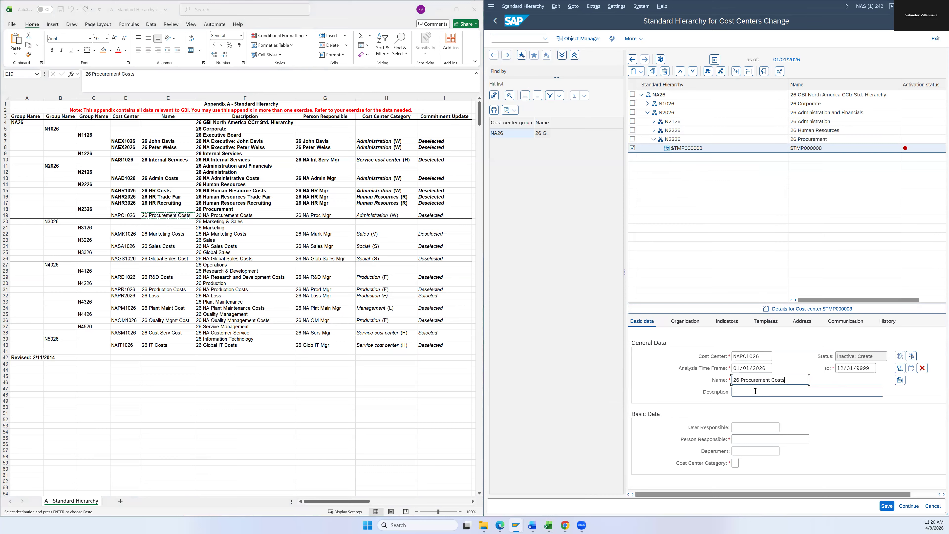
pyautogui.hotkey('alt', 'Tab')
pyautogui.press('Right')
pyautogui.hotkey('ctrl', 'c')
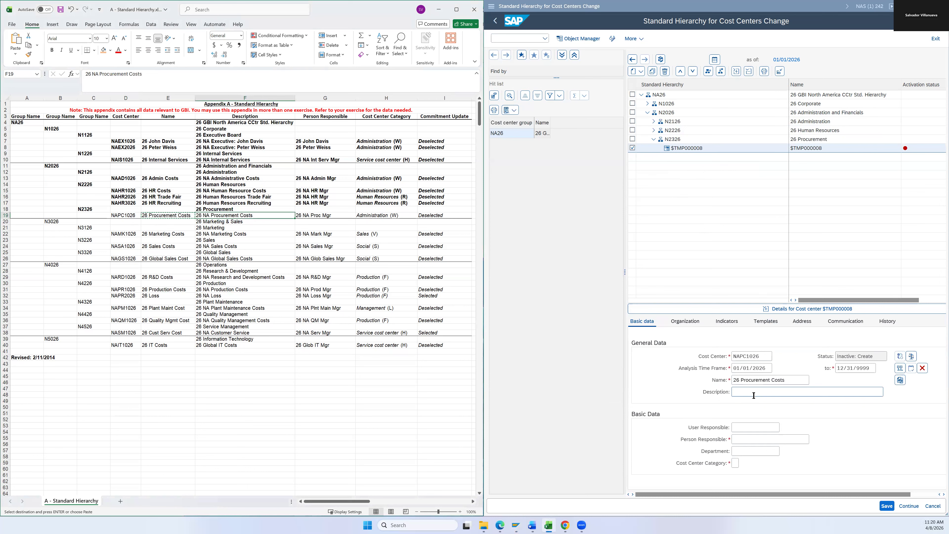
pyautogui.click(746, 395)
pyautogui.hotkey('ctrl', 'v')
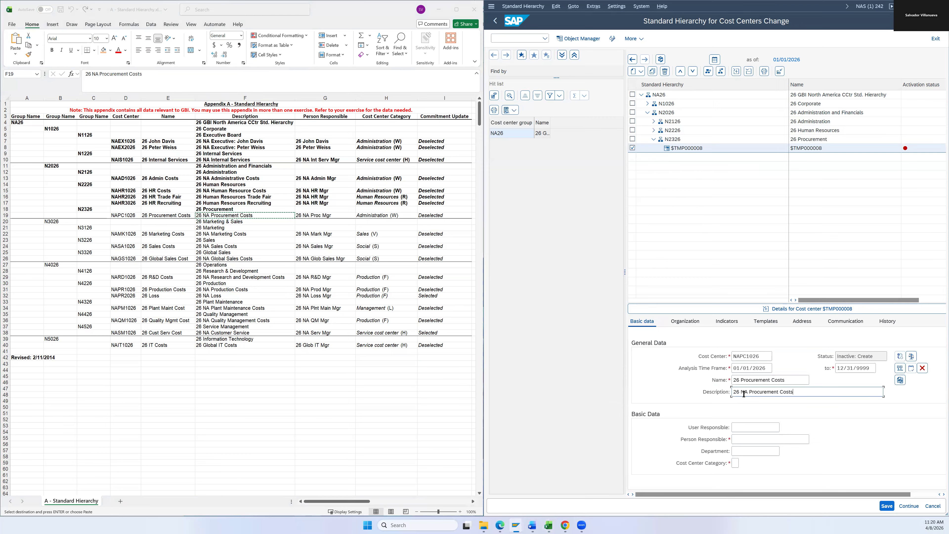
# Step: Set the cost center's person responsible to "26 NA Proc Mgr", copied from the spreadsheet, and its category to W
pyautogui.hotkey('alt', 'Tab')
pyautogui.press('Right')
pyautogui.hotkey('ctrl', 'c')
pyautogui.click(752, 440)
pyautogui.hotkey('ctrl', 'v')
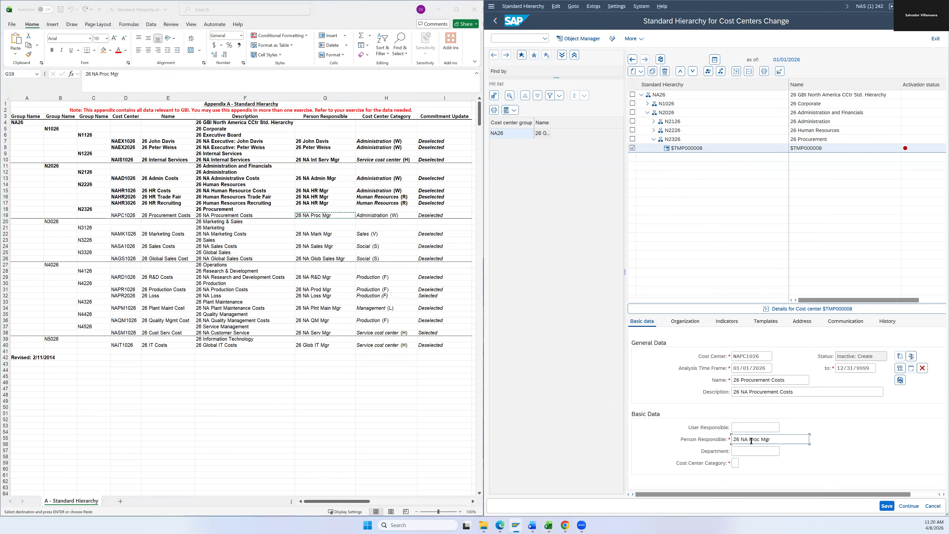
pyautogui.press('Tab')
pyautogui.press('Tab')
pyautogui.write('W')
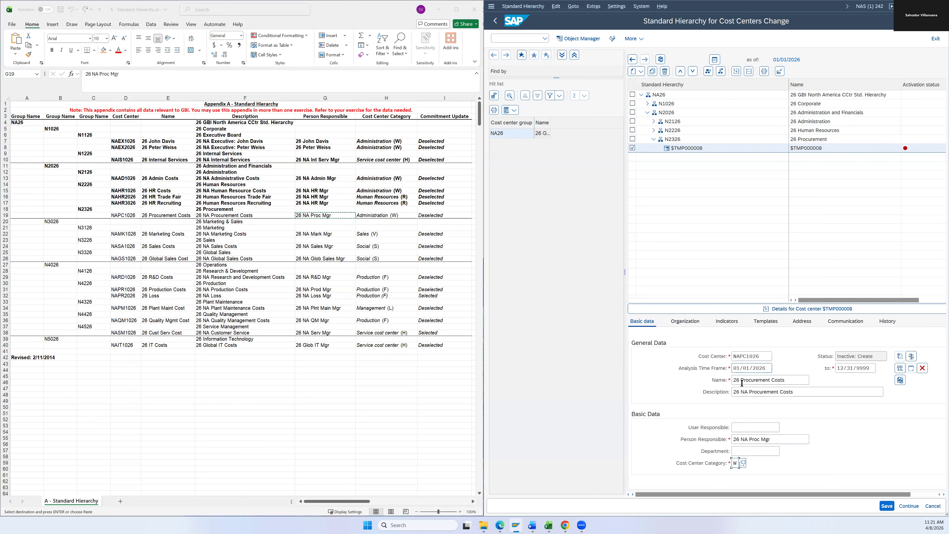
# Step: Check the indicators of NAPC1026 and save it, leaving groups N2326 and N2026 collapsed under NA26
pyautogui.click(727, 321)
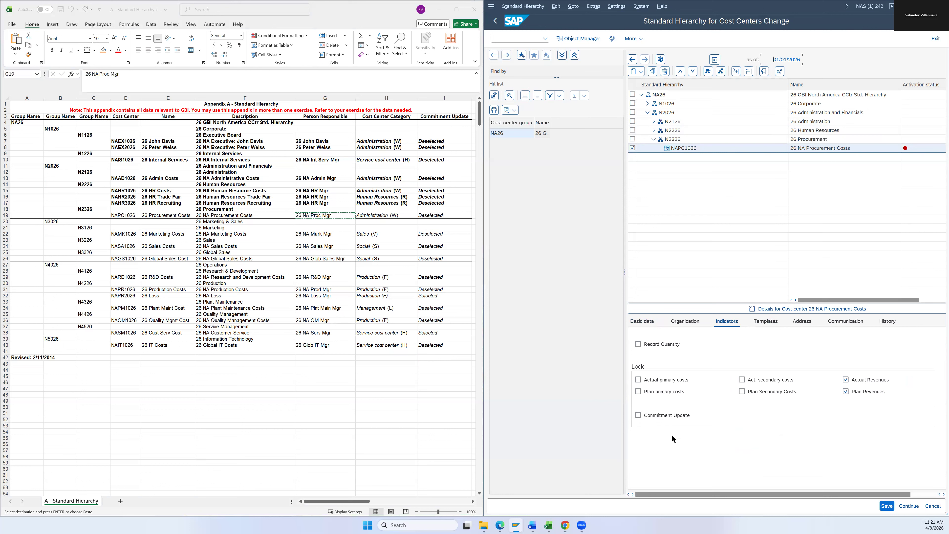
pyautogui.click(885, 506)
pyautogui.click(653, 140)
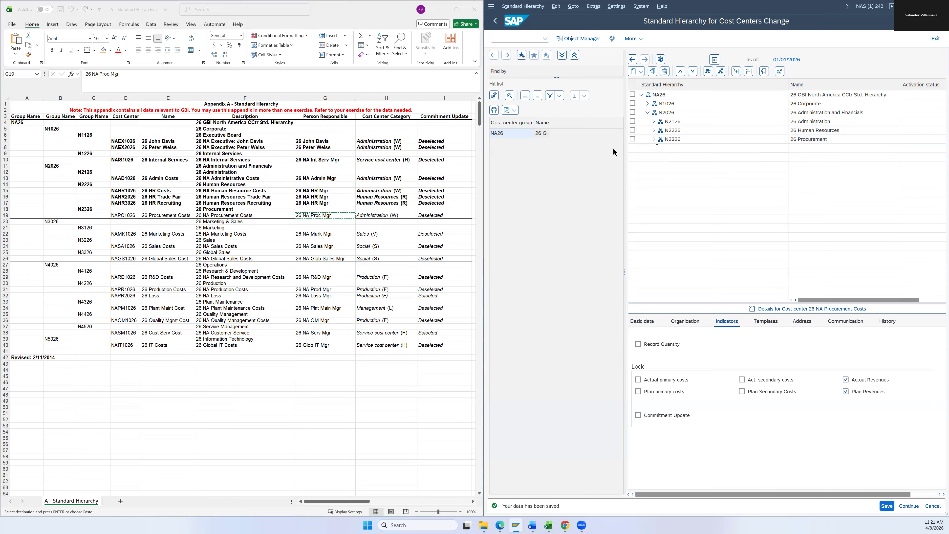
pyautogui.click(648, 113)
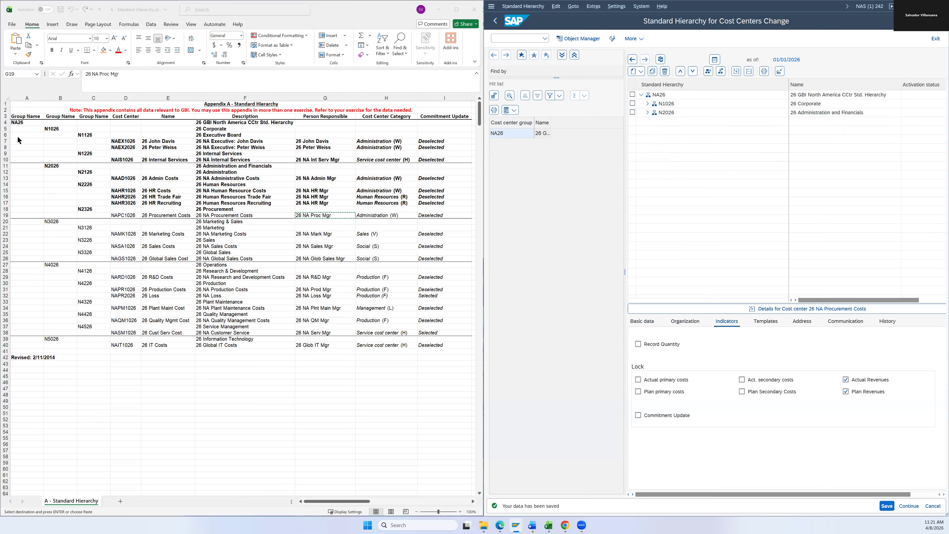
pyautogui.click(642, 94)
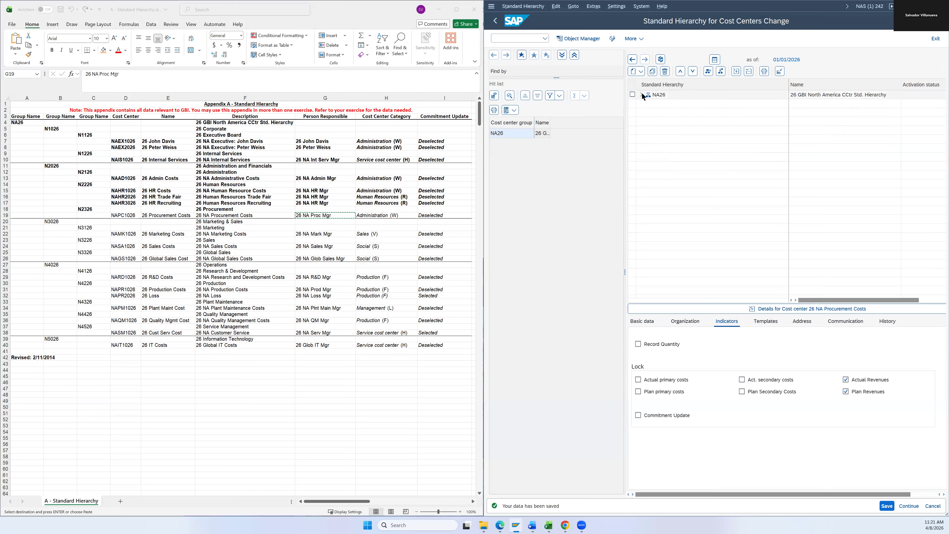
pyautogui.click(640, 94)
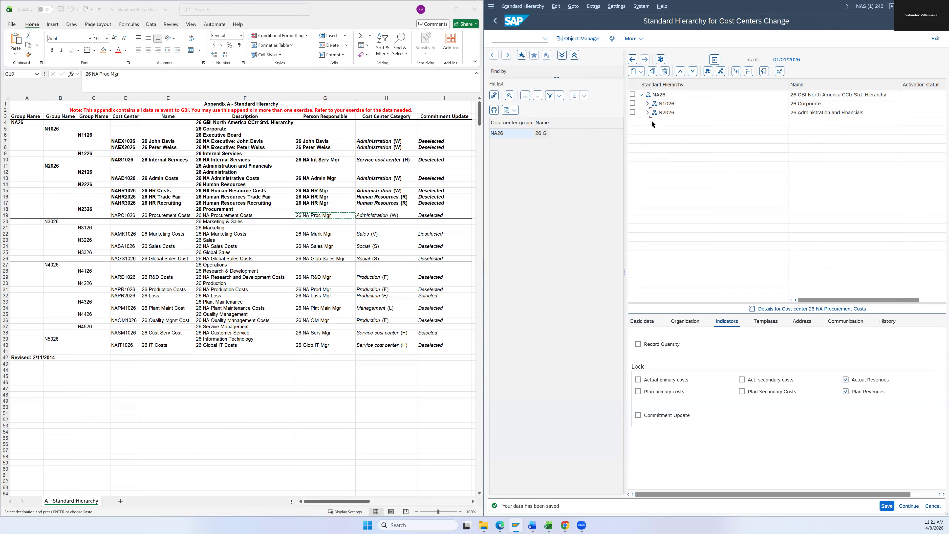
# Step: Bold the NAPC1026 row in the spreadsheet from its cost center ID through its commitment update value
pyautogui.click(422, 216)
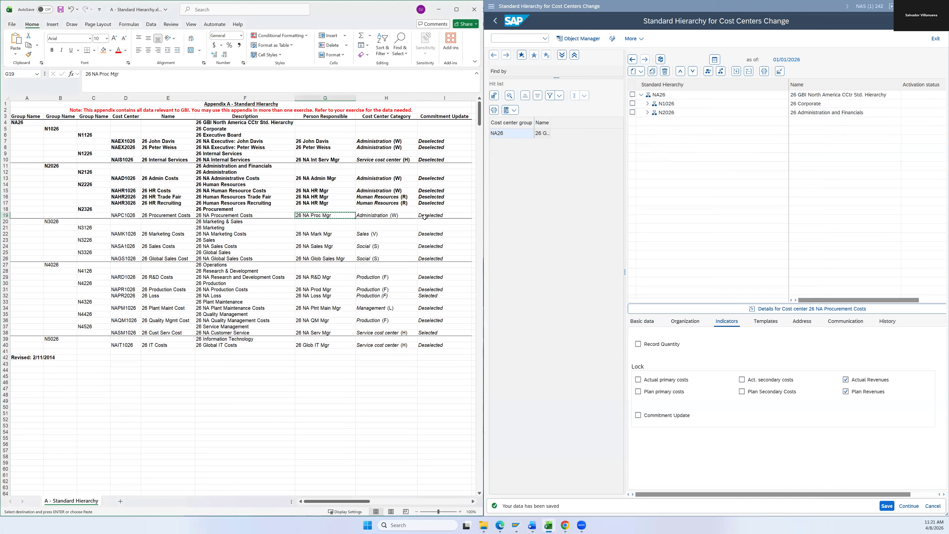
pyautogui.keyDown('shift'); pyautogui.click(117, 215); pyautogui.keyUp('shift')
pyautogui.hotkey('ctrl', 'b')
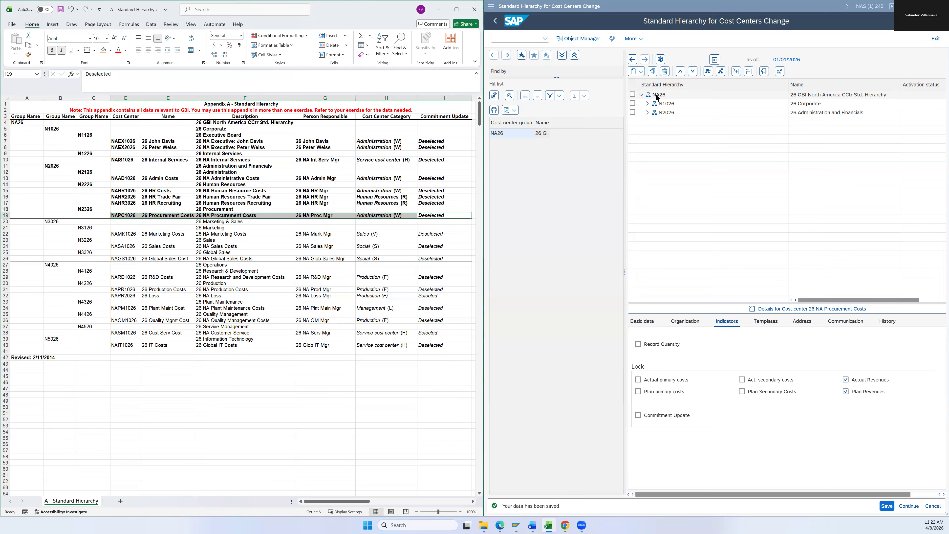
# Step: Create a lower-level group under NA26 named N3026, copied from the spreadsheet
pyautogui.rightClick(658, 97)
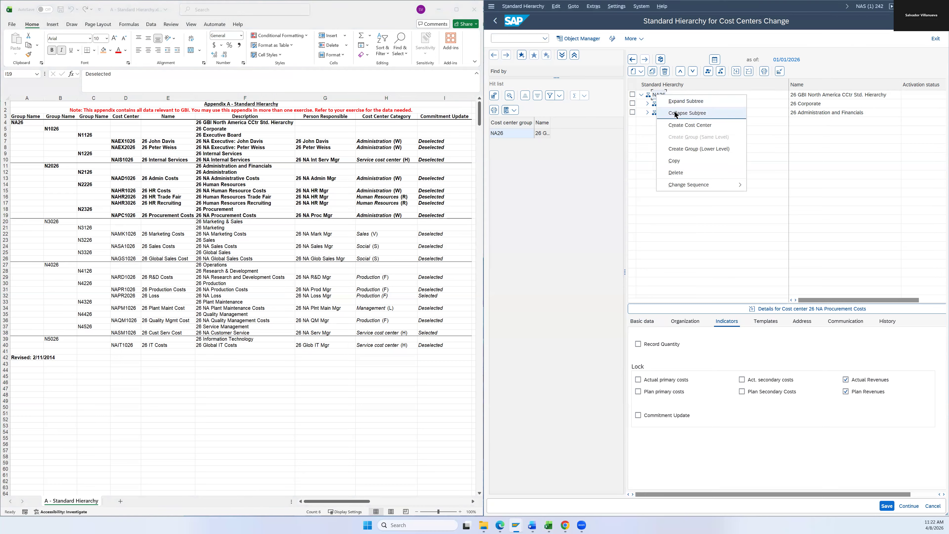
pyautogui.click(683, 149)
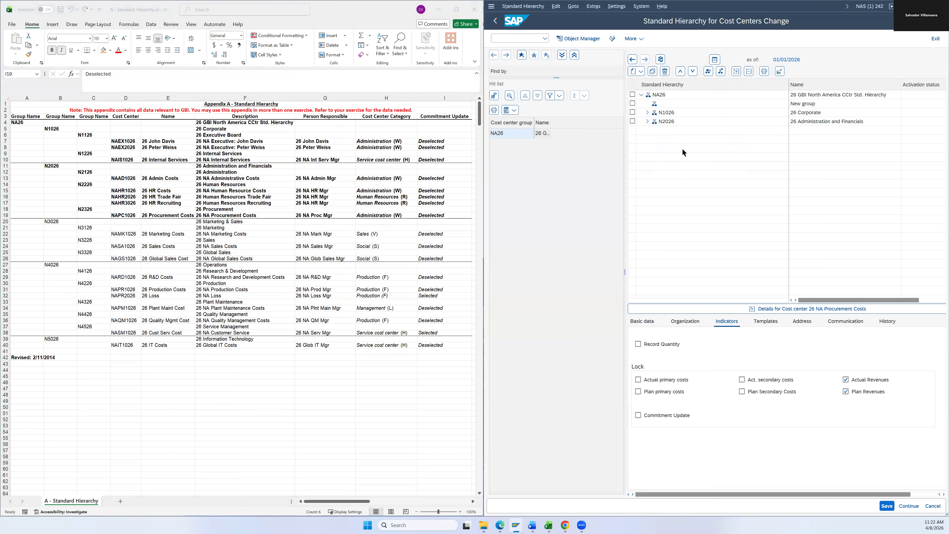
pyautogui.click(58, 224)
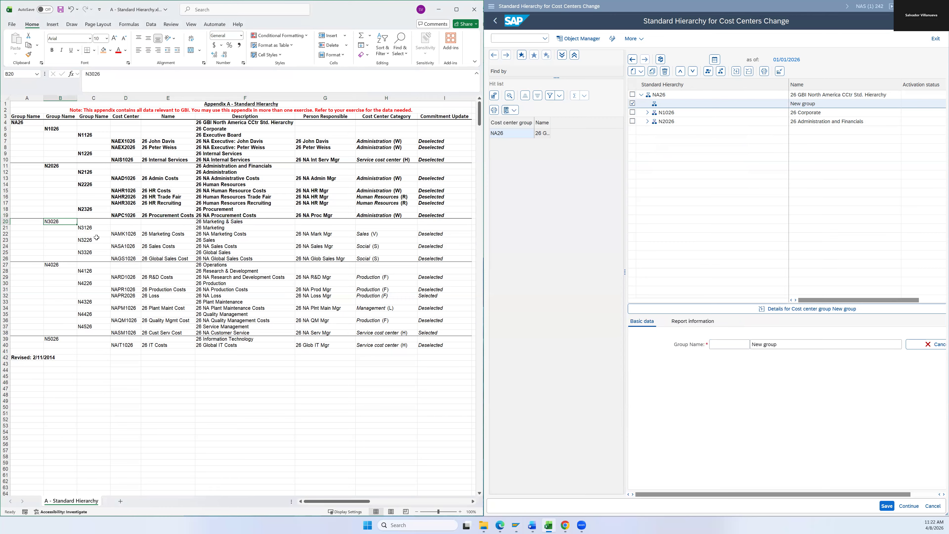
pyautogui.hotkey('ctrl', 'c')
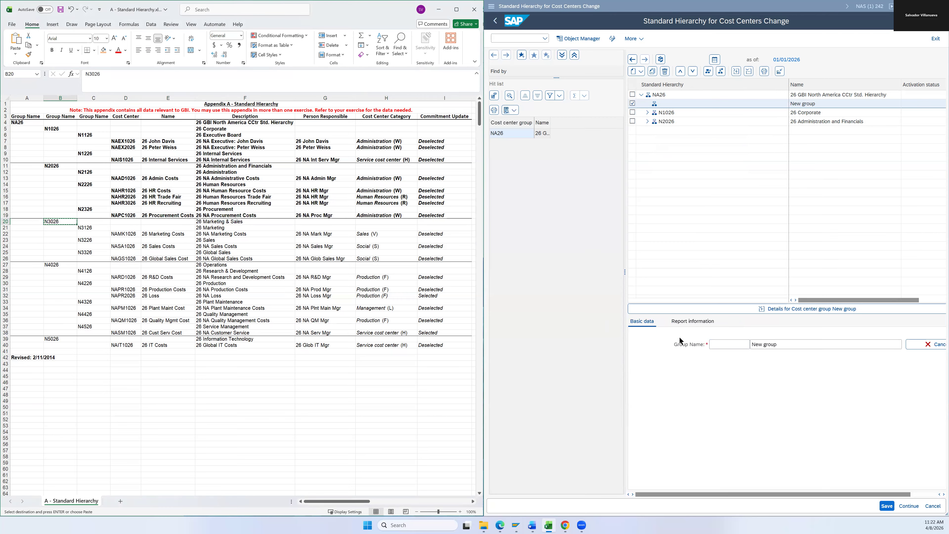
pyautogui.click(721, 345)
pyautogui.hotkey('ctrl', 'v')
# Step: Replace the new group's description with "26 Marketing & Sales", copied from the spreadsheet
pyautogui.hotkey('alt', 'Tab')
pyautogui.press('Right')
pyautogui.press('Right')
pyautogui.press('Right')
pyautogui.press('Right')
pyautogui.hotkey('ctrl', 'c')
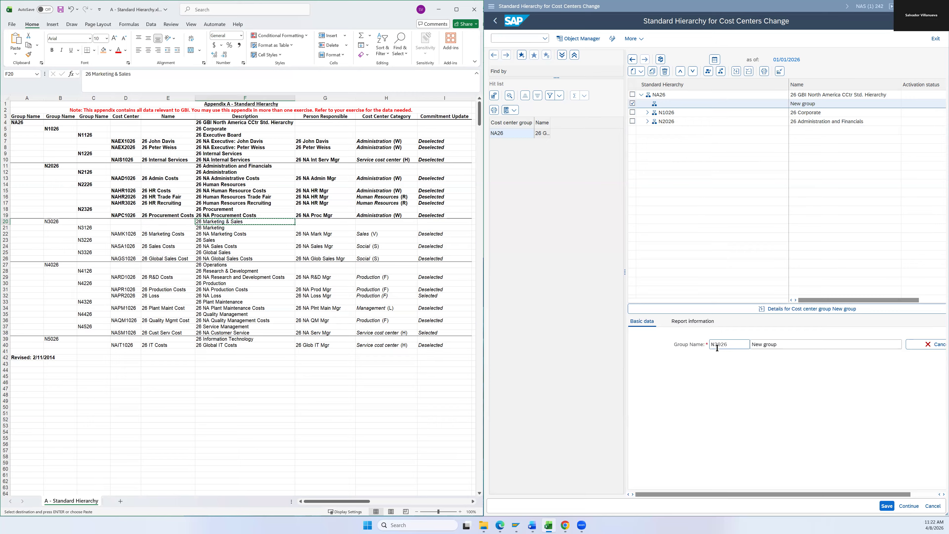
pyautogui.hotkey('alt', 'Tab')
pyautogui.press('Tab')
pyautogui.hotkey('ctrl', 'v')
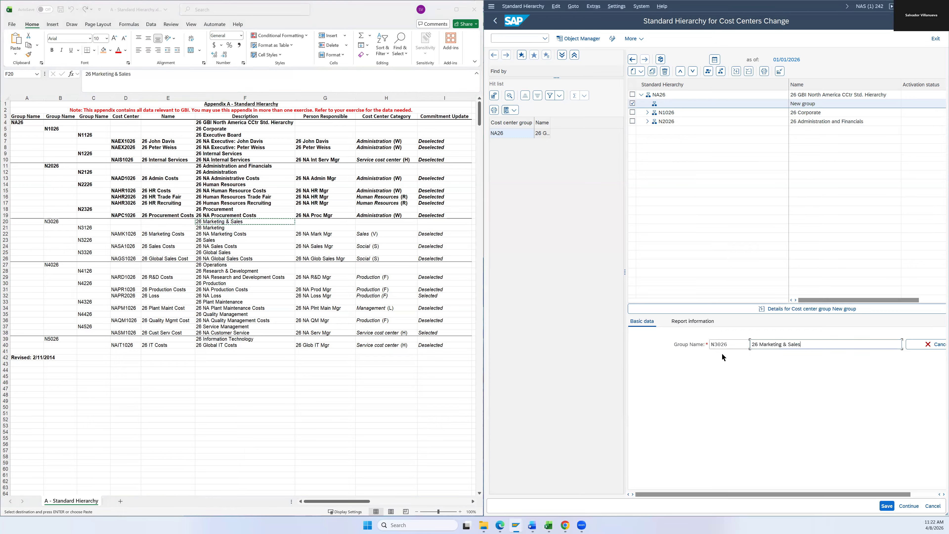
# Step: Save group N3026 and move it below N2026 under NA26
pyautogui.click(885, 506)
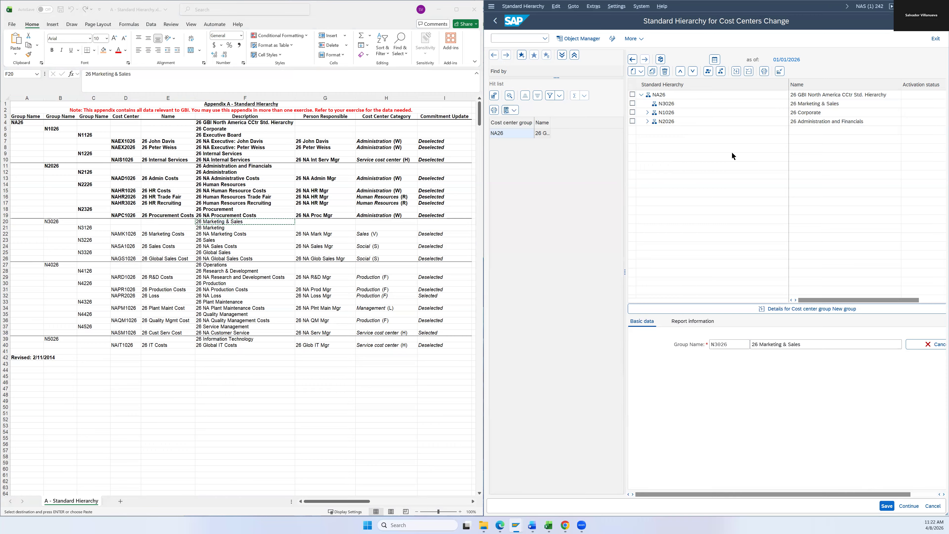
pyautogui.click(693, 71)
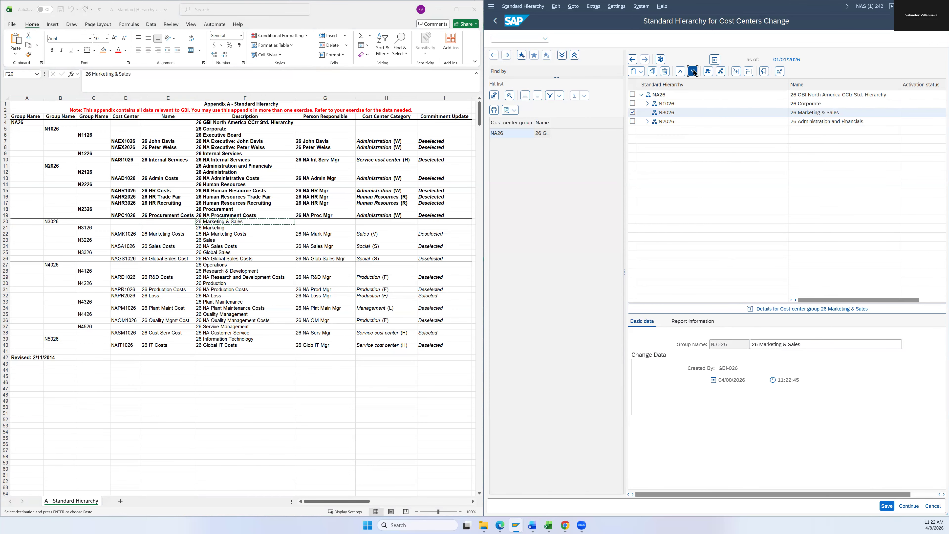
pyautogui.click(693, 72)
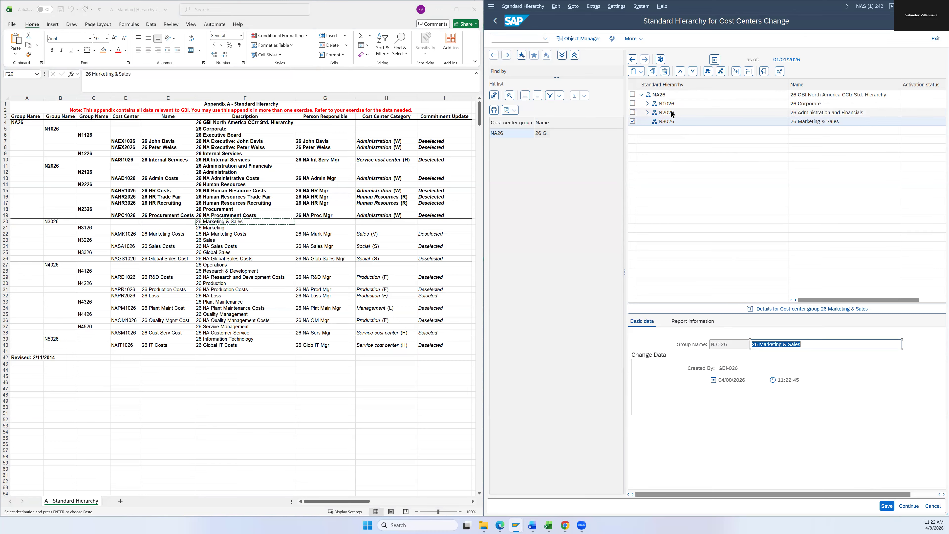
# Step: Bold the N3026 row in the spreadsheet from its group name through its description
pyautogui.click(55, 221)
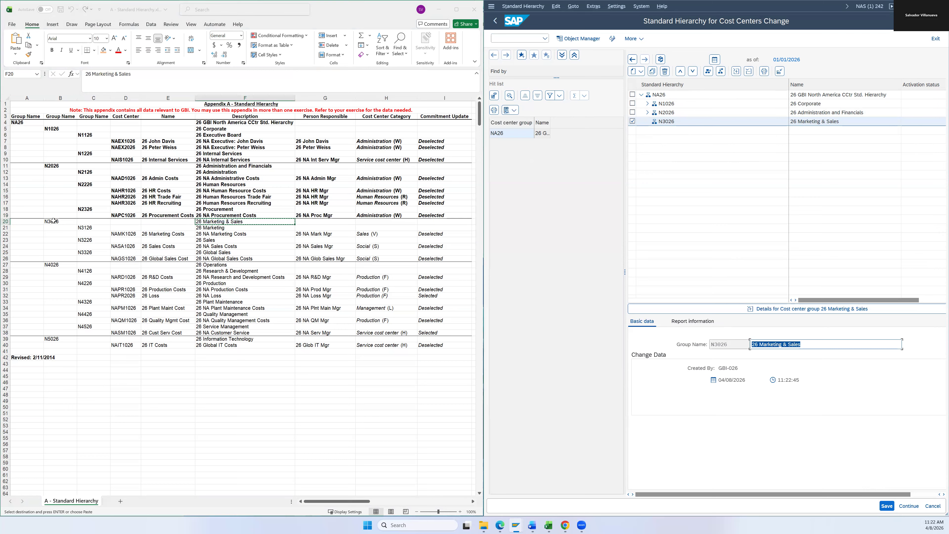
pyautogui.keyDown('shift'); pyautogui.click(54, 220); pyautogui.keyUp('shift')
pyautogui.hotkey('ctrl', 'b')
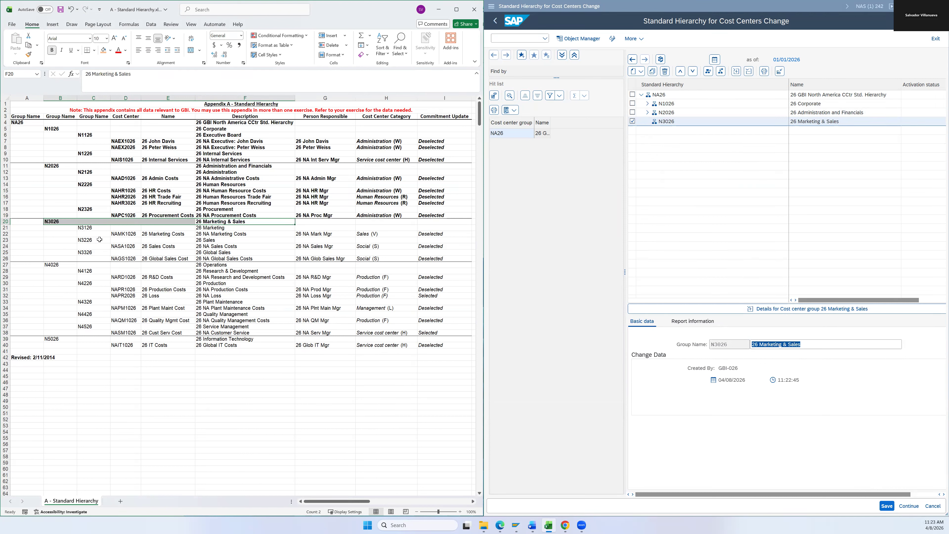
# Step: Create a lower-level group under N3026 named N3126, copied from the spreadsheet
pyautogui.click(83, 227)
pyautogui.hotkey('ctrl', 'c')
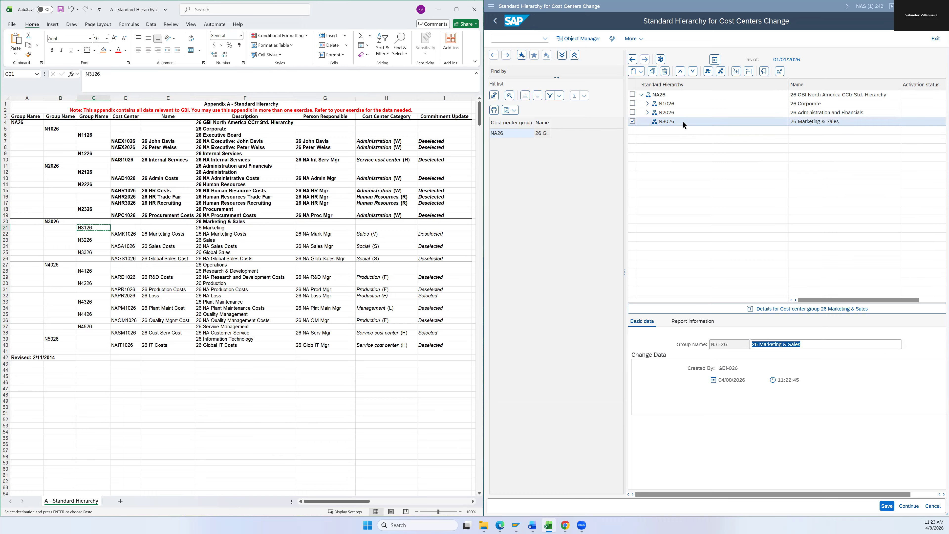
pyautogui.click(672, 125)
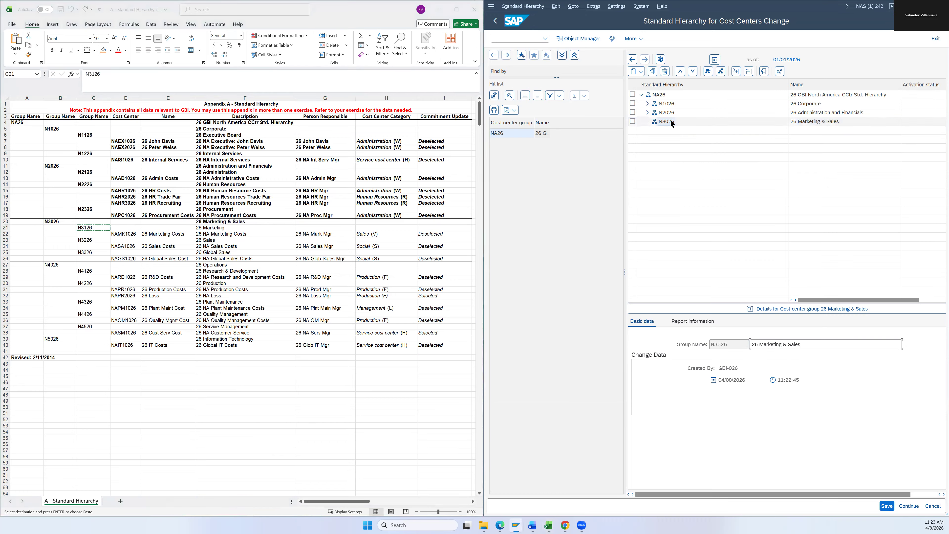
pyautogui.rightClick(673, 121)
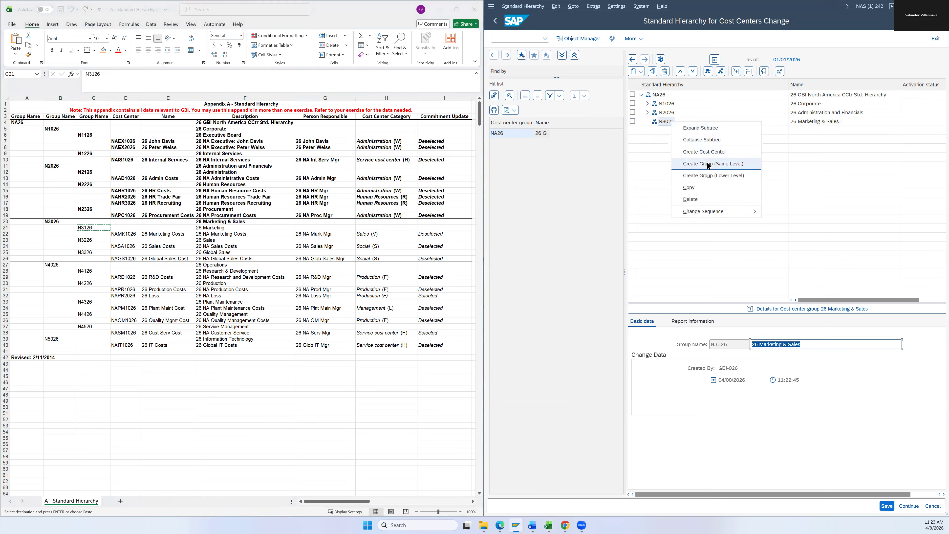
pyautogui.click(709, 177)
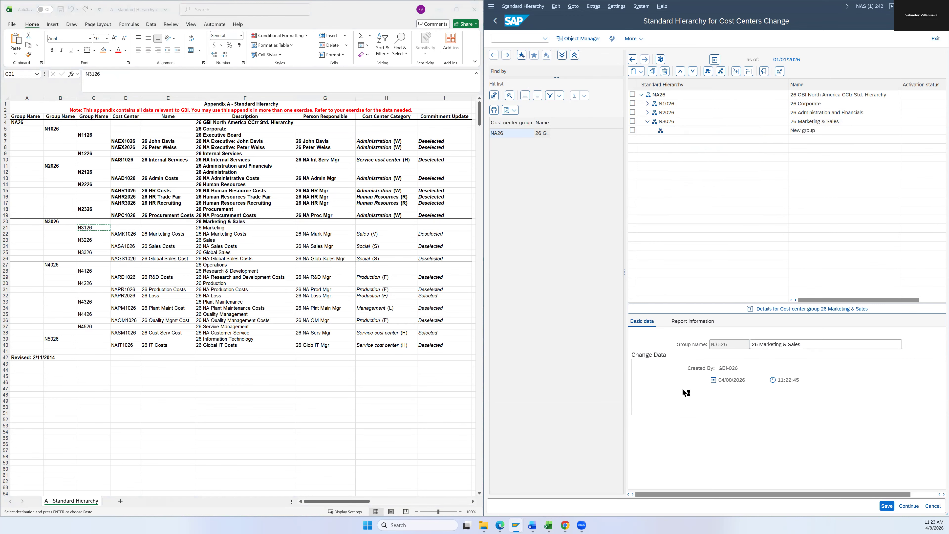
pyautogui.hotkey('ctrl', 'v')
# Step: Replace the description of new group N3126 with "26 Marketing", copied from the spreadsheet
pyautogui.hotkey('alt', 'Tab')
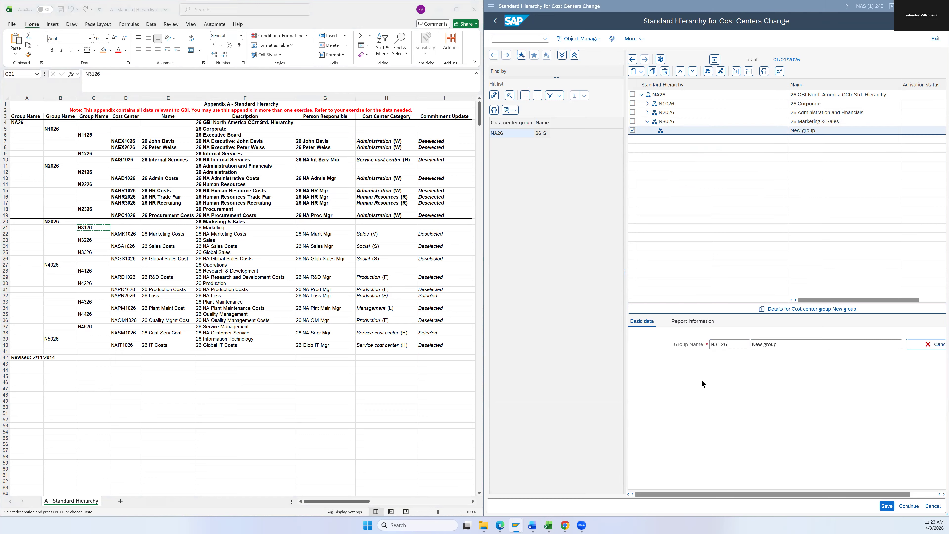
pyautogui.press('Right')
pyautogui.press('Right')
pyautogui.press('Right')
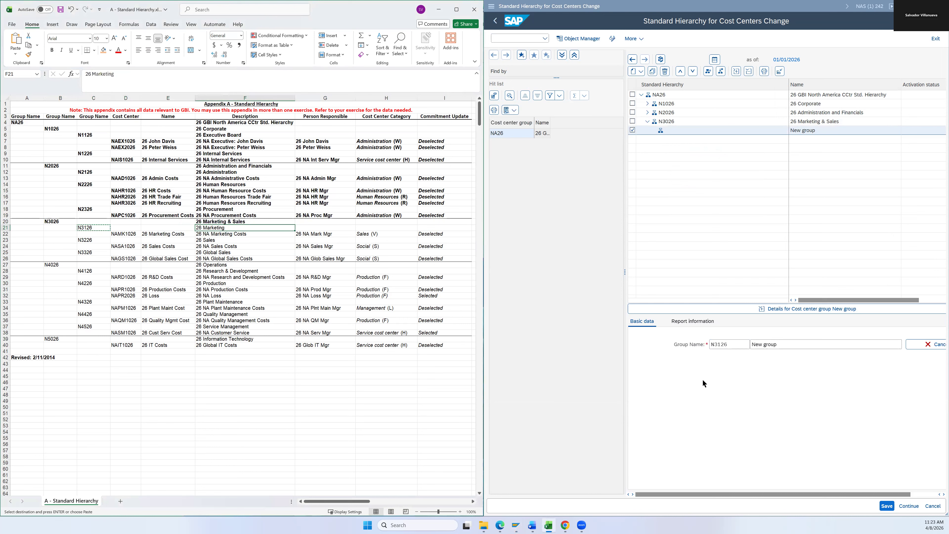
pyautogui.hotkey('ctrl', 'c')
pyautogui.hotkey('alt', 'Tab')
pyautogui.press('Tab')
pyautogui.hotkey('ctrl', 'v')
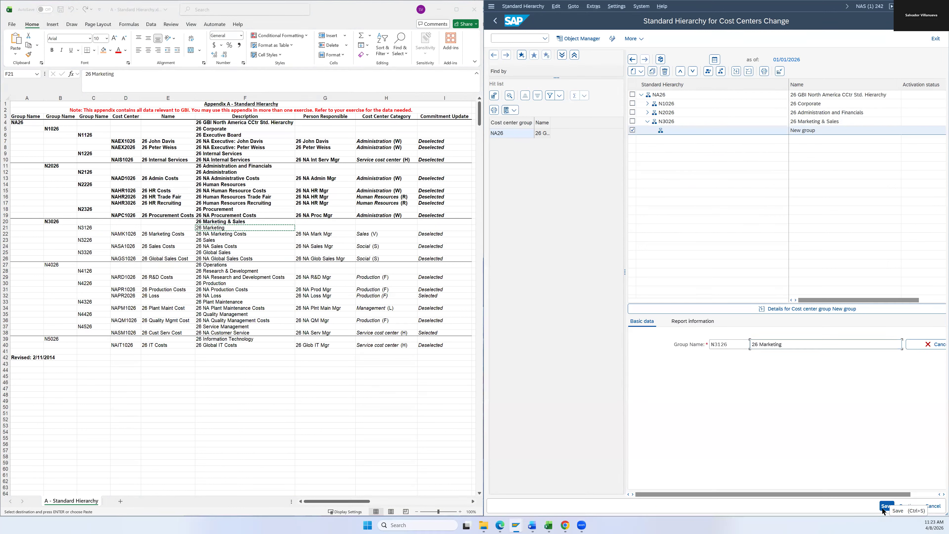
# Step: Save group N3126 and bold its spreadsheet row from the group name through the description
pyautogui.click(883, 509)
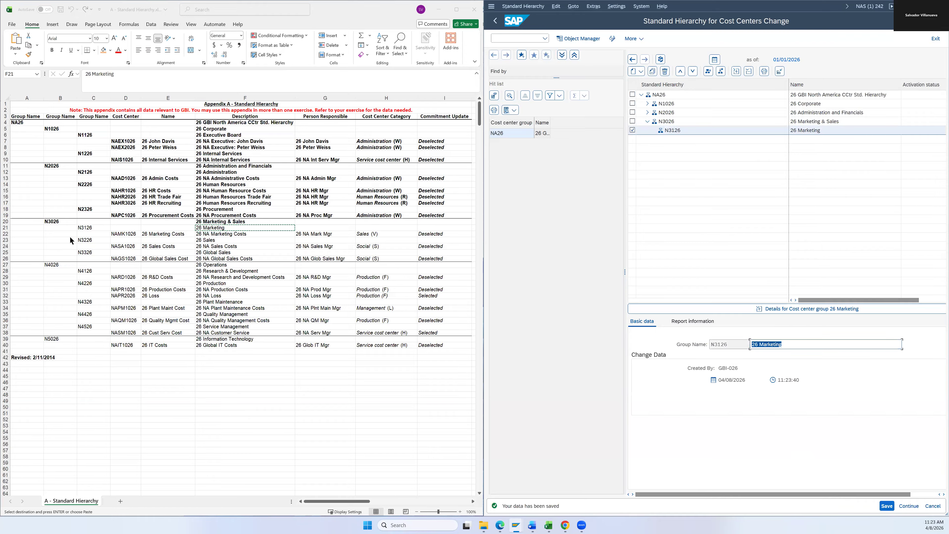
pyautogui.keyDown('shift'); pyautogui.click(81, 228); pyautogui.keyUp('shift')
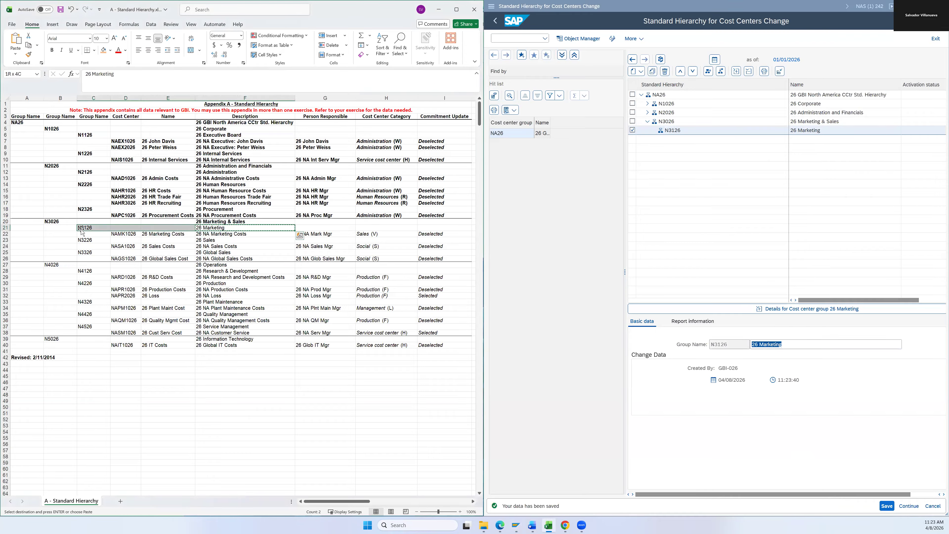
pyautogui.hotkey('ctrl', 'b')
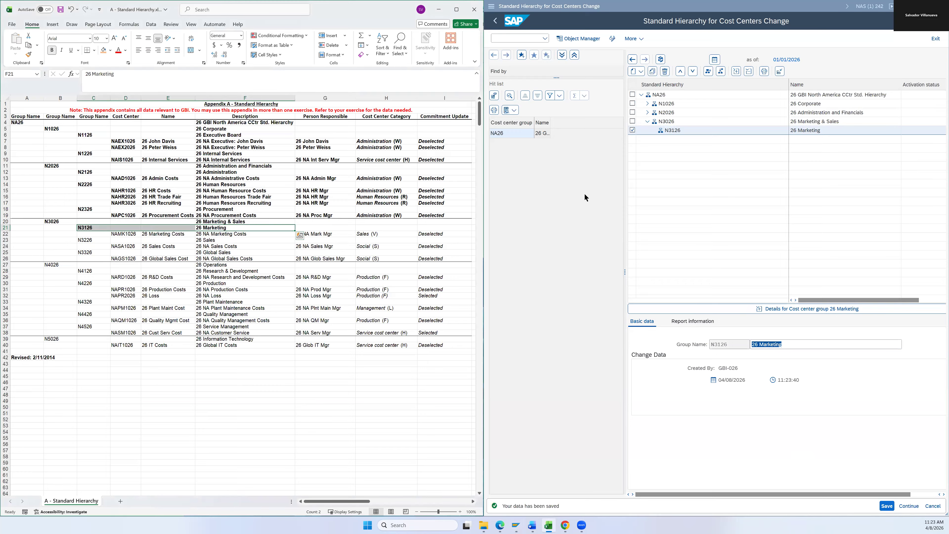
# Step: Create a cost center under N3126 with the ID NAMK1026, copied from the spreadsheet
pyautogui.click(664, 129)
pyautogui.rightClick(670, 135)
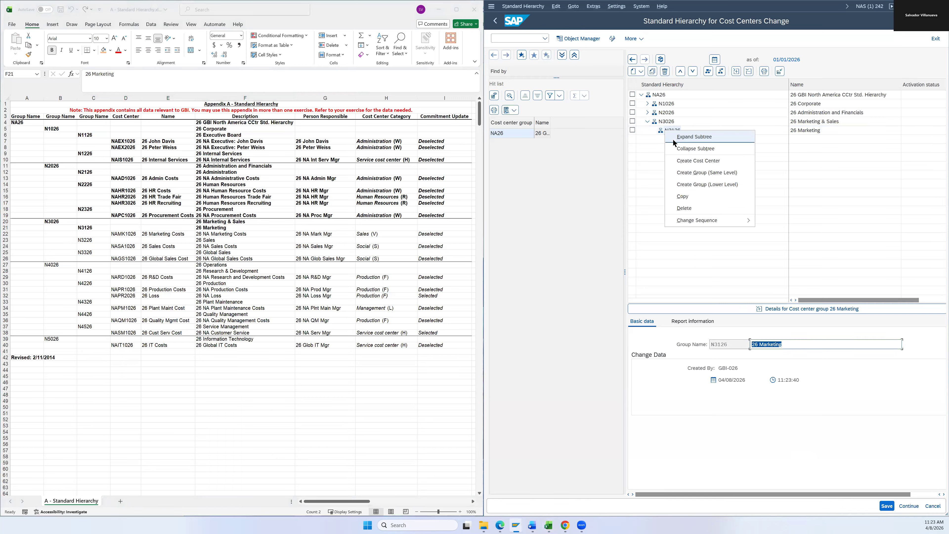
pyautogui.click(684, 164)
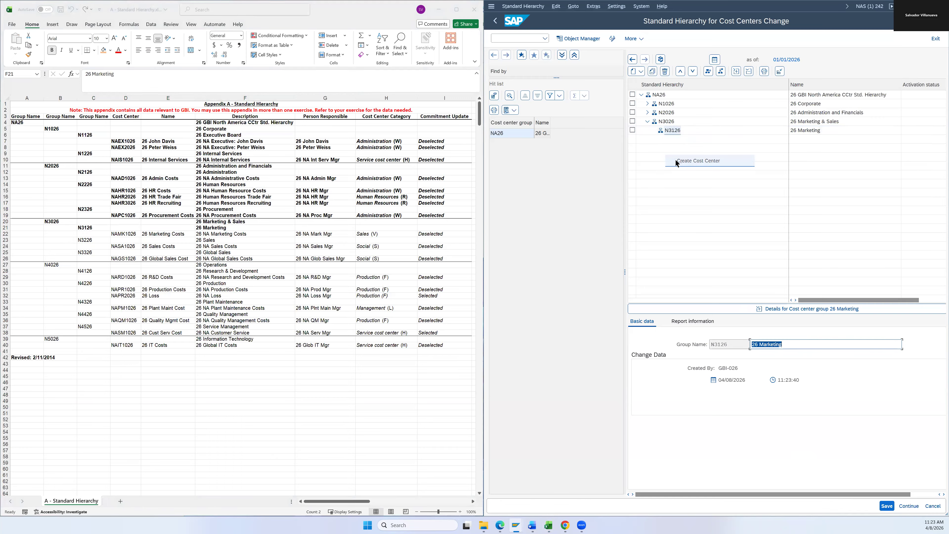
pyautogui.click(125, 233)
pyautogui.click(125, 234)
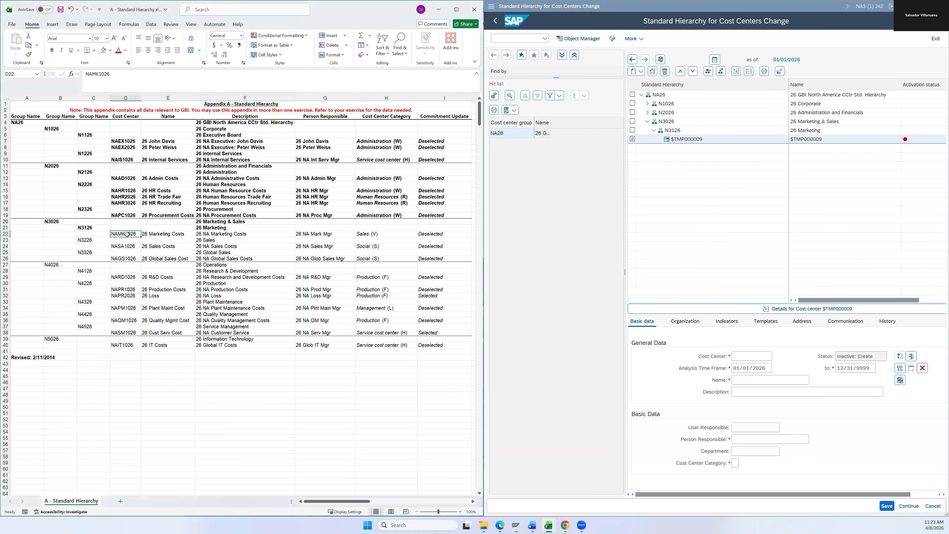
pyautogui.hotkey('ctrl', 'c')
pyautogui.hotkey('alt', 'Tab')
pyautogui.hotkey('ctrl', 'v')
# Step: Copy the name "26 Marketing Costs" and the description "26 NA Marketing Costs" from the spreadsheet into cost center NAMK1026
pyautogui.hotkey('alt', 'Tab')
pyautogui.click(167, 234)
pyautogui.hotkey('ctrl', 'c')
pyautogui.click(757, 380)
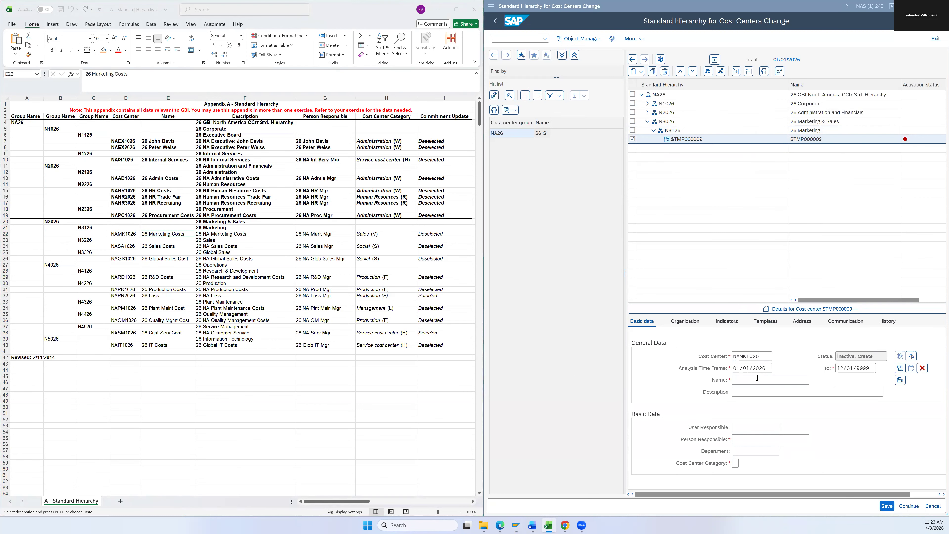
pyautogui.hotkey('ctrl', 'v')
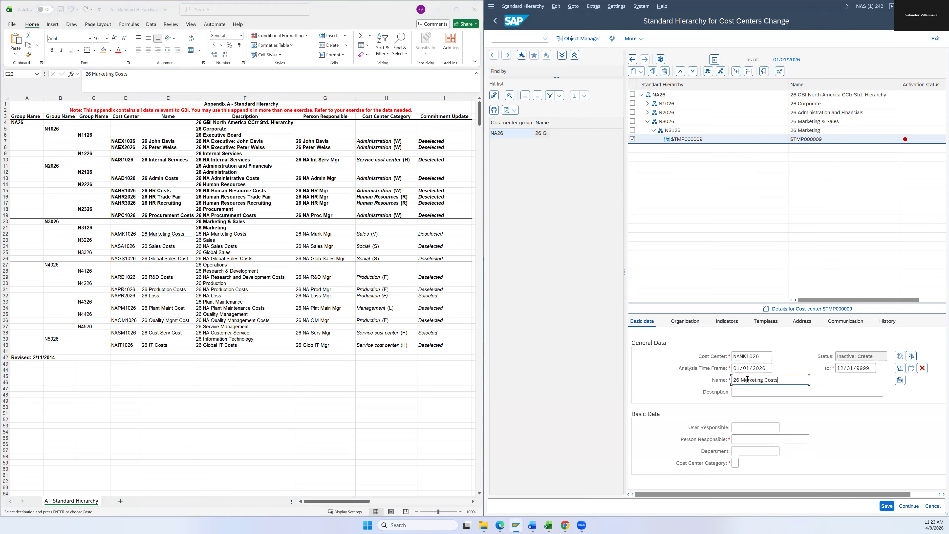
pyautogui.hotkey('alt', 'Tab')
pyautogui.press('Right')
pyautogui.hotkey('ctrl', 'c')
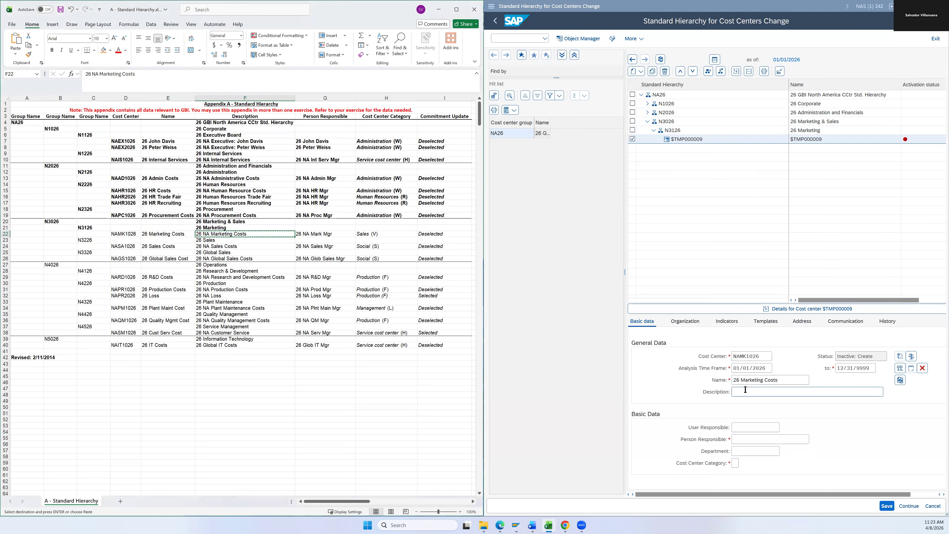
pyautogui.click(746, 390)
pyautogui.hotkey('ctrl', 'v')
# Step: Complete NAMK1026 with person responsible "26 NA Mark Mgr", category Sales (V) and Commitment Update deselected, and save it
pyautogui.hotkey('alt', 'Tab')
pyautogui.press('Right')
pyautogui.hotkey('ctrl', 'c')
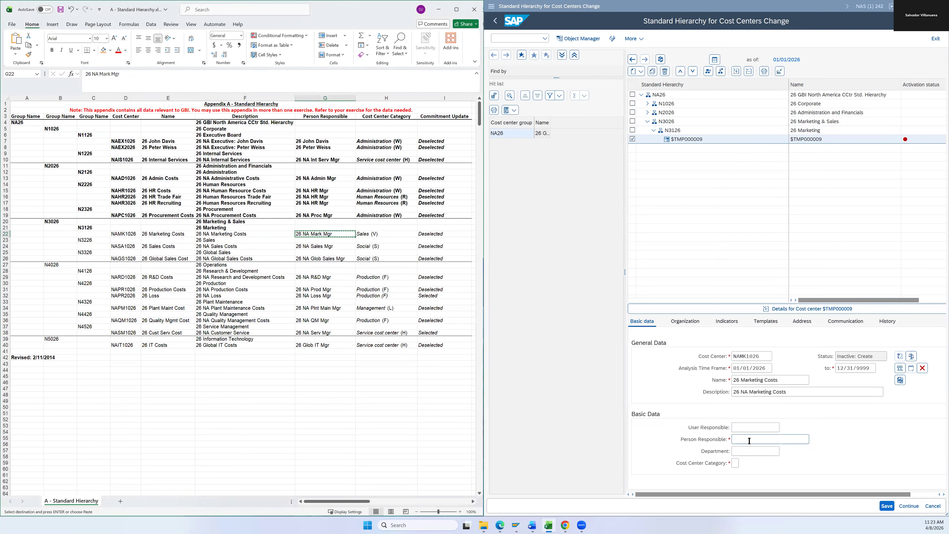
pyautogui.hotkey('alt', 'Tab')
pyautogui.hotkey('ctrl', 'v')
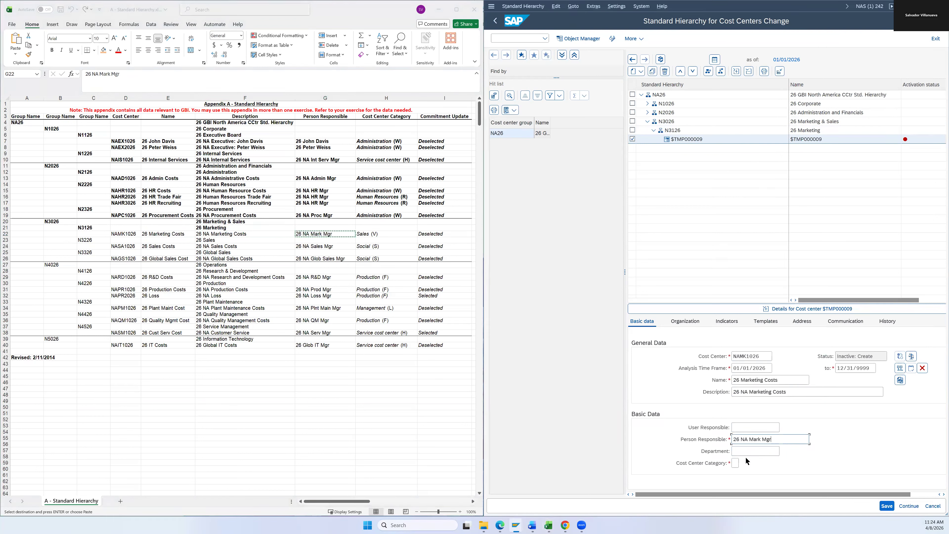
pyautogui.click(736, 463)
pyautogui.click(726, 325)
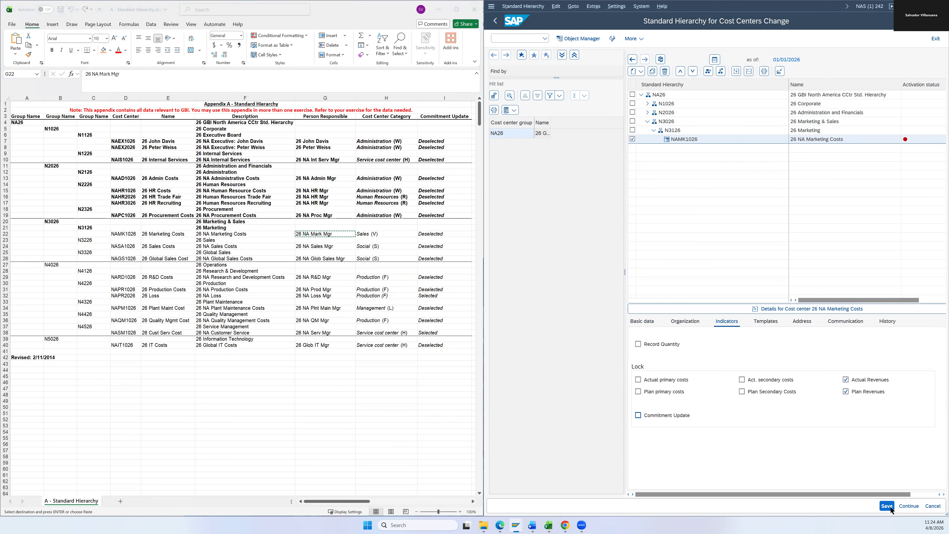
# Step: Bold the NAMK1026 row in the spreadsheet from the cost center through the commitment update
pyautogui.click(420, 234)
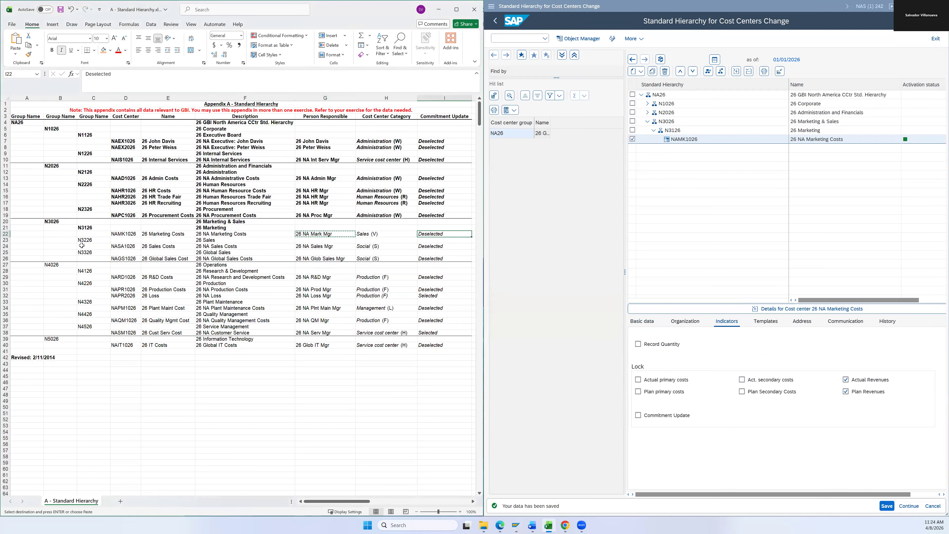
pyautogui.keyDown('shift'); pyautogui.click(118, 235); pyautogui.keyUp('shift')
pyautogui.hotkey('ctrl', 'b')
# Step: Collapse N3126 and create a lower-level group under N3026 named N3226, copied from the spreadsheet
pyautogui.click(97, 240)
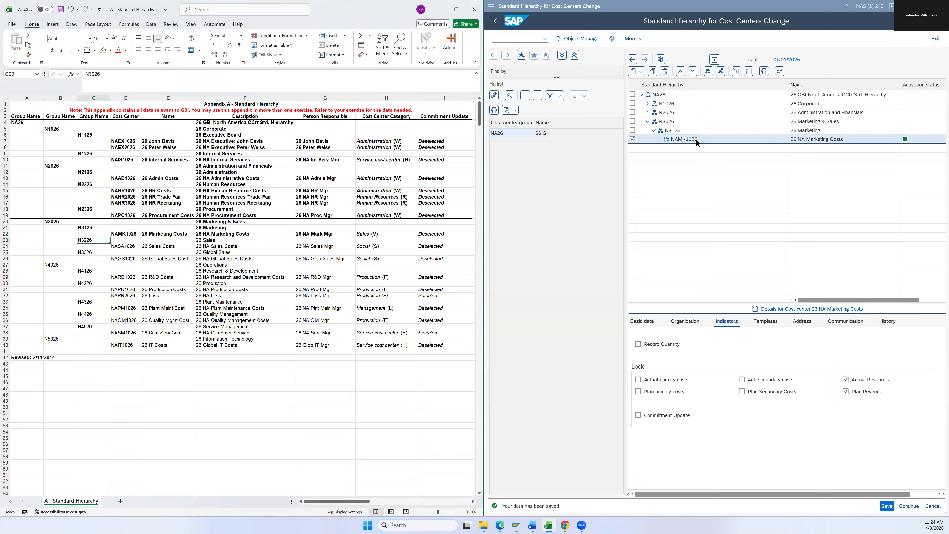
pyautogui.click(657, 132)
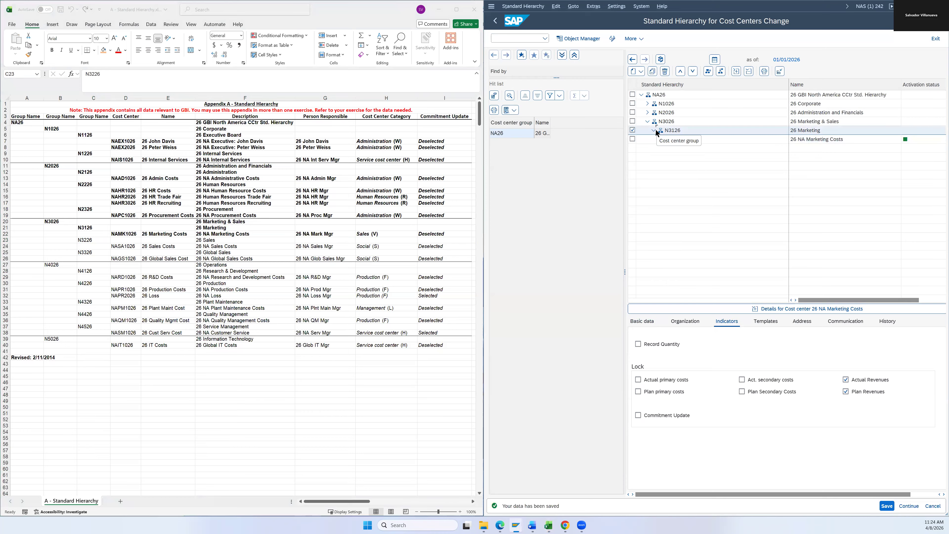
pyautogui.click(654, 130)
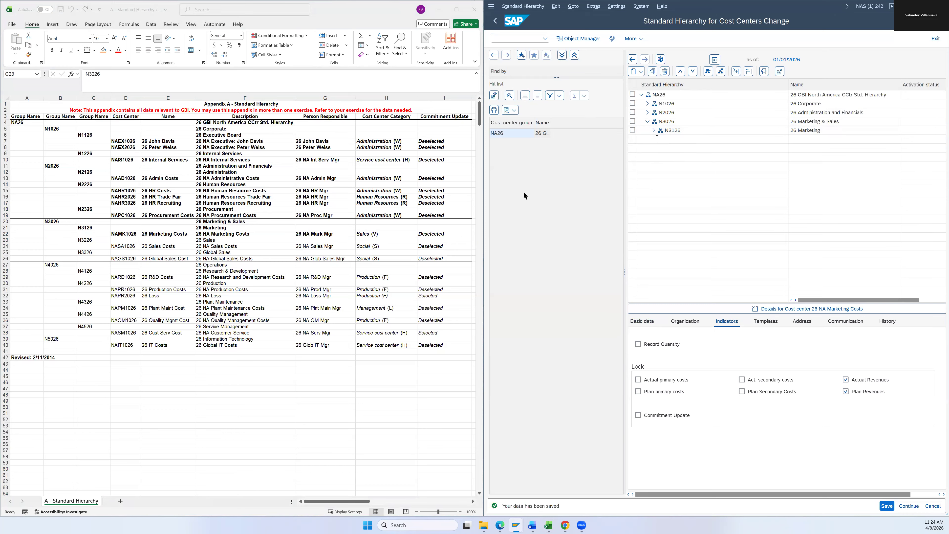
pyautogui.rightClick(664, 124)
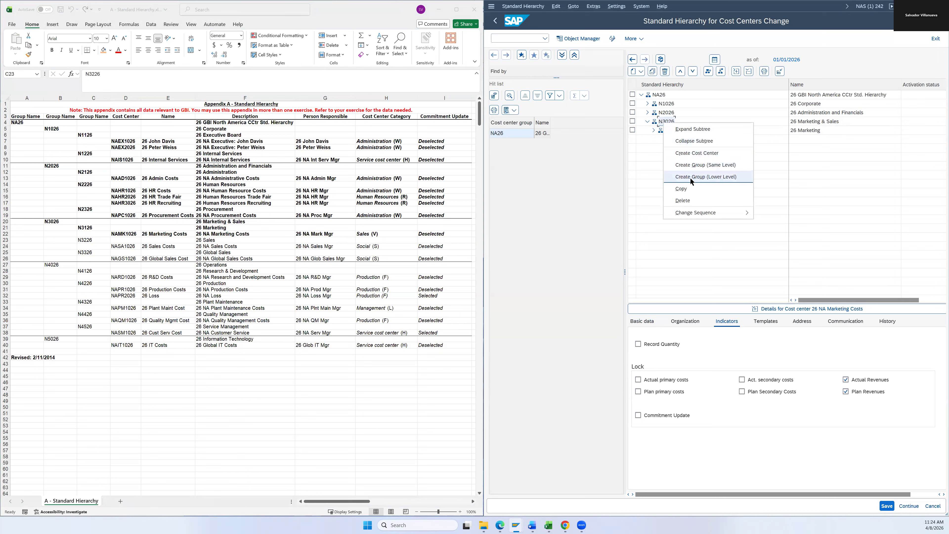
pyautogui.click(691, 177)
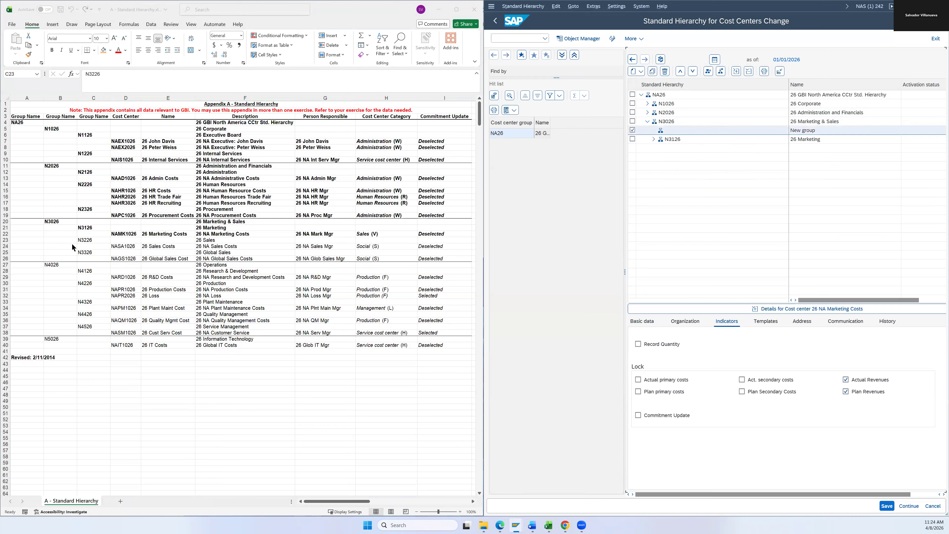
pyautogui.click(91, 240)
pyautogui.hotkey('ctrl', 'c')
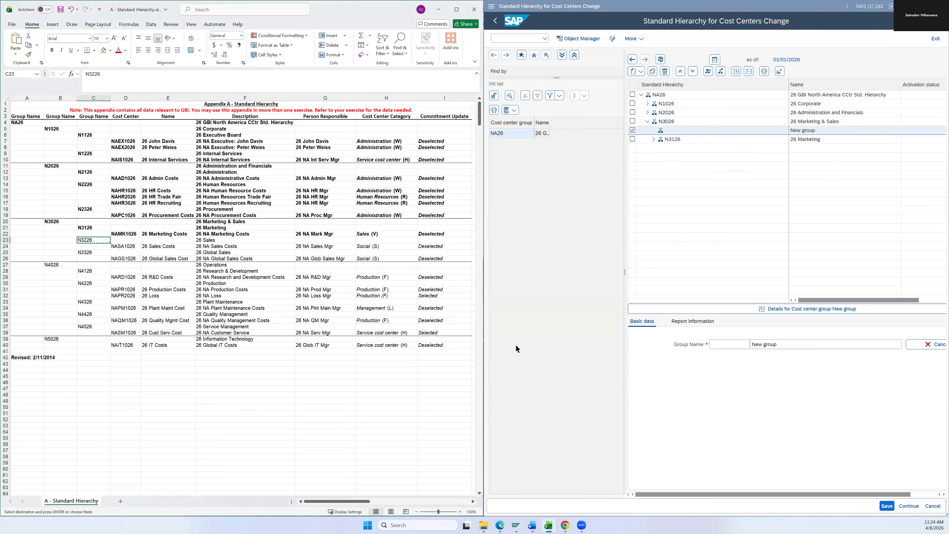
pyautogui.click(530, 364)
pyautogui.hotkey('ctrl', 'v')
# Step: Replace the description of new group N3226 with "26 Sales", copied from the spreadsheet
pyautogui.hotkey('alt', 'Tab')
pyautogui.press('Right')
pyautogui.press('Right')
pyautogui.press('Right')
pyautogui.hotkey('ctrl', 'c')
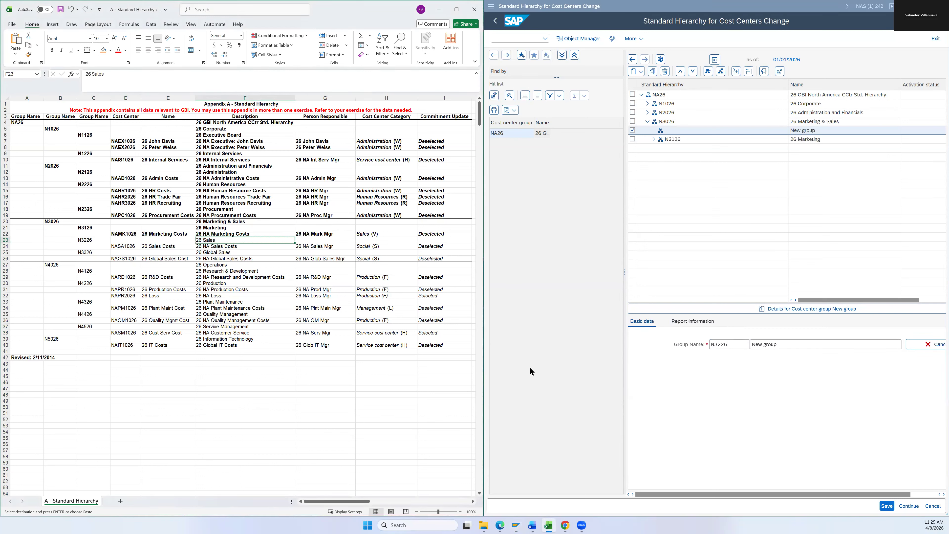
pyautogui.hotkey('alt', 'Tab')
pyautogui.press('Tab')
pyautogui.hotkey('ctrl', 'v')
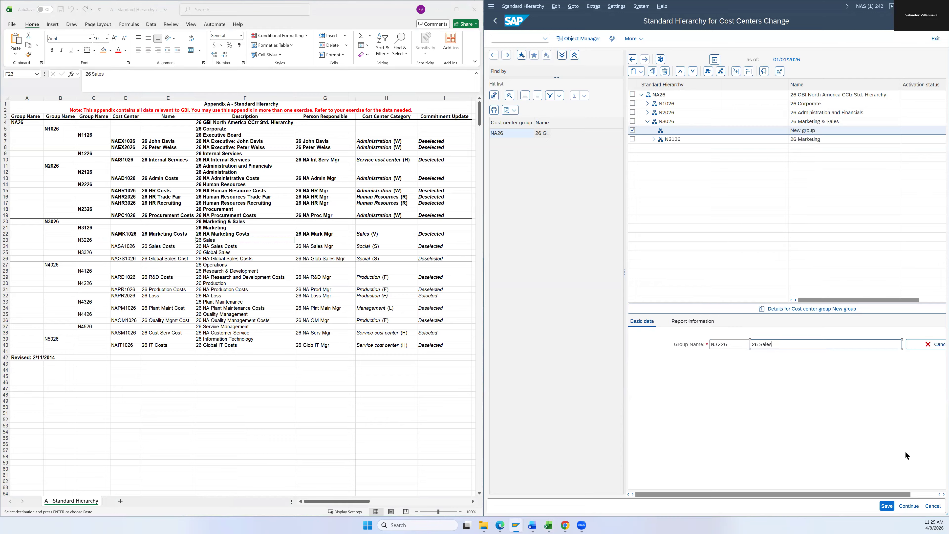
# Step: Save group N3226 and move it below N3126 under N3026, saving the new order
pyautogui.click(888, 509)
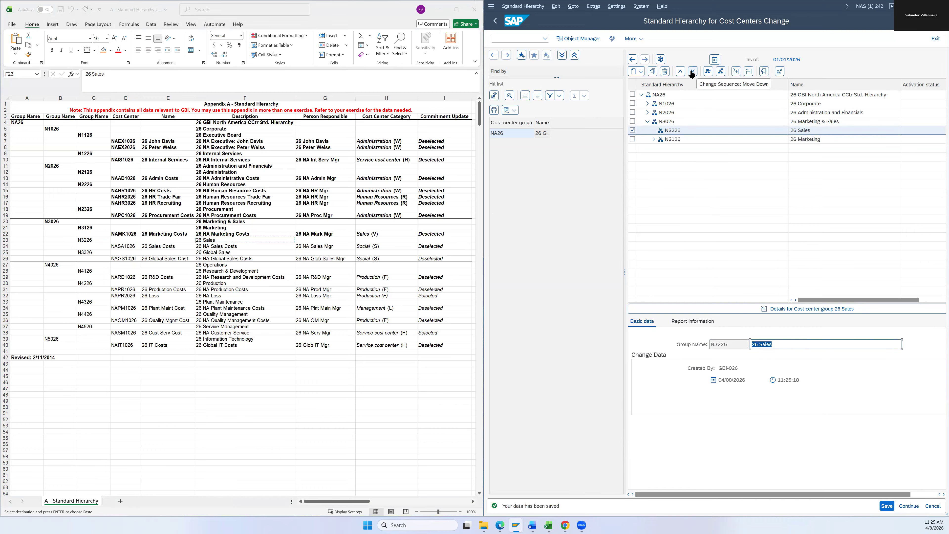
pyautogui.click(692, 72)
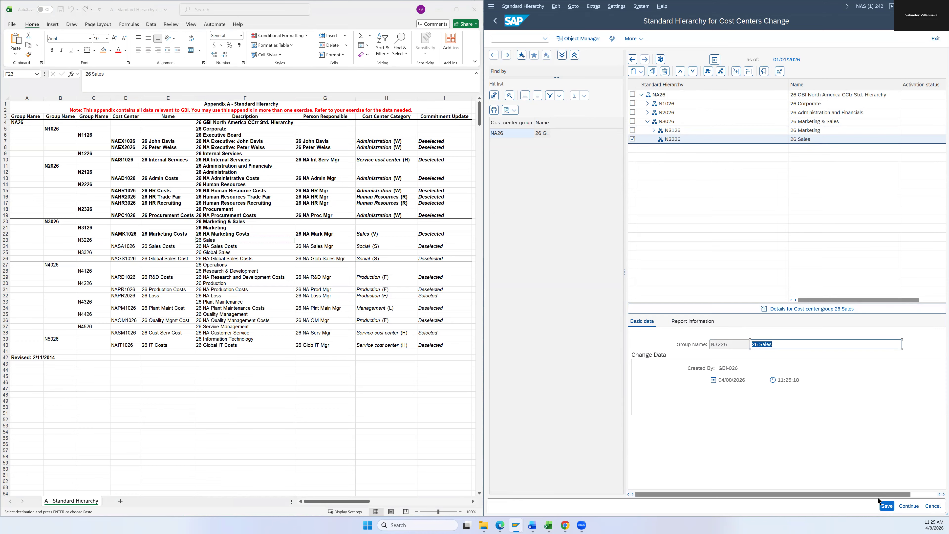
pyautogui.click(886, 509)
# Step: Bold the N3226 row in the spreadsheet from its group name through its description
pyautogui.keyDown('shift'); pyautogui.click(89, 241); pyautogui.keyUp('shift')
pyautogui.press('Escape')
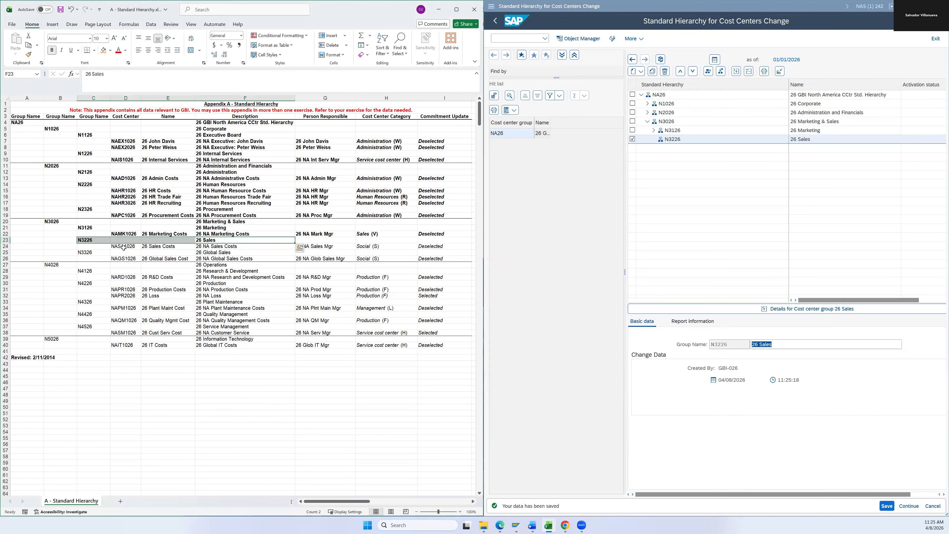
# Step: Create a cost center under N3226 with the ID NASA1026, copied from the spreadsheet
pyautogui.rightClick(669, 140)
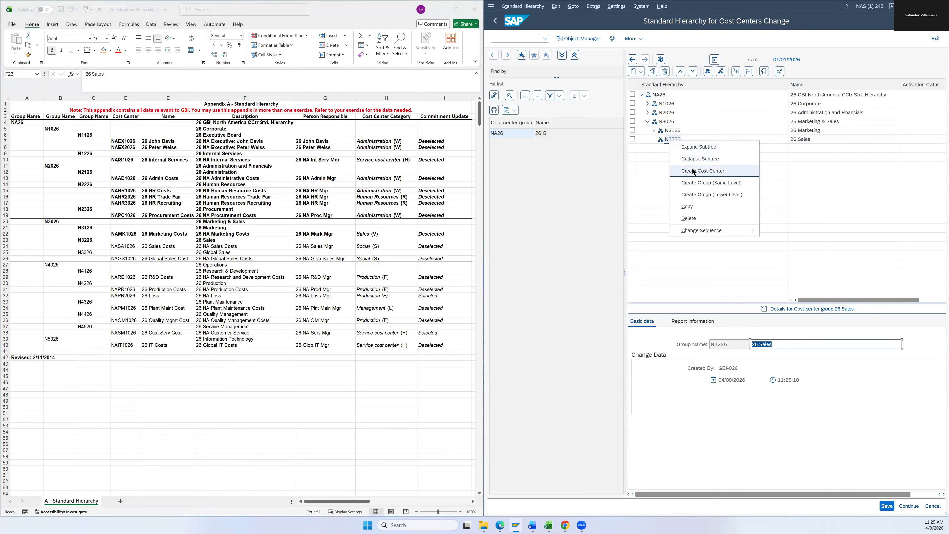
pyautogui.click(695, 171)
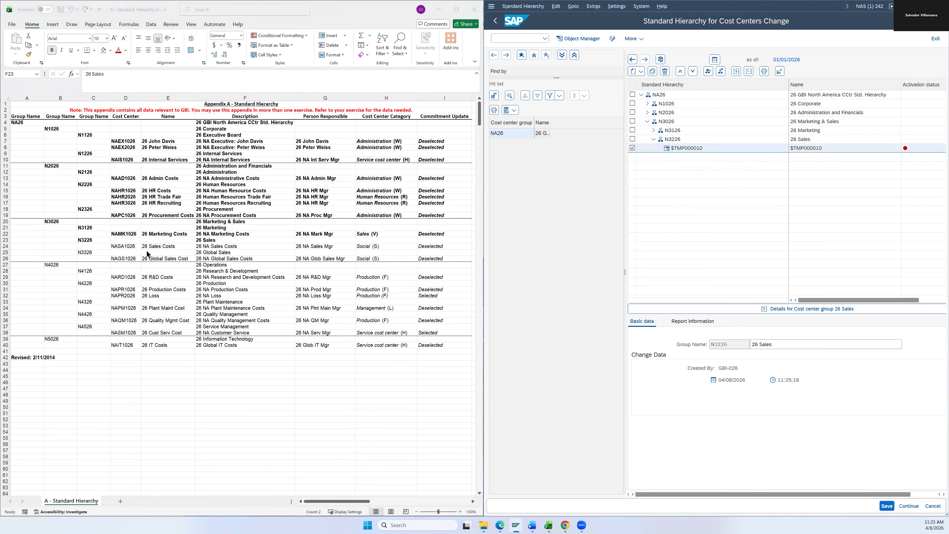
pyautogui.click(125, 246)
pyautogui.hotkey('ctrl', 'c')
pyautogui.hotkey('alt', 'Tab')
pyautogui.hotkey('ctrl', 'v')
pyautogui.press('Tab')
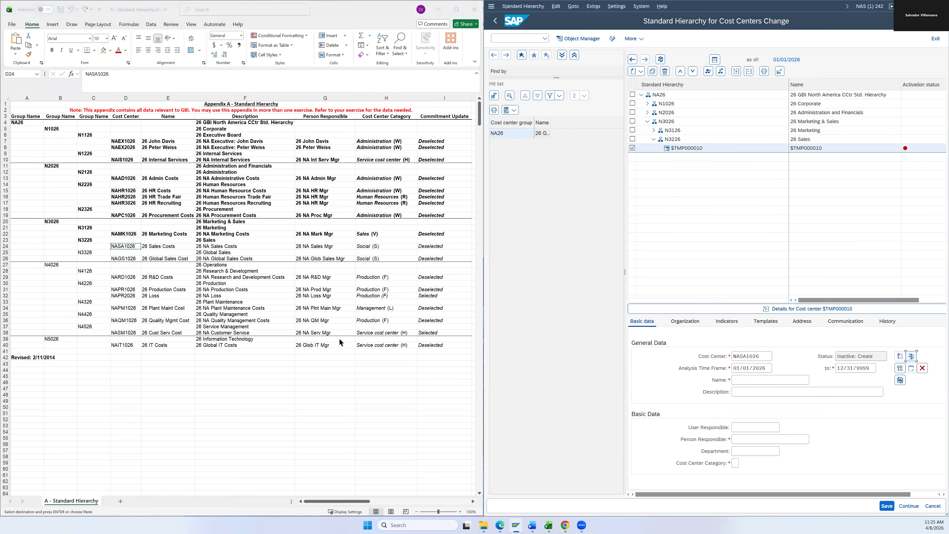
# Step: Copy the name "26 Sales Costs" and the description "26 NA Sales Costs" from the spreadsheet into cost center NASA1026
pyautogui.hotkey('alt', 'Tab')
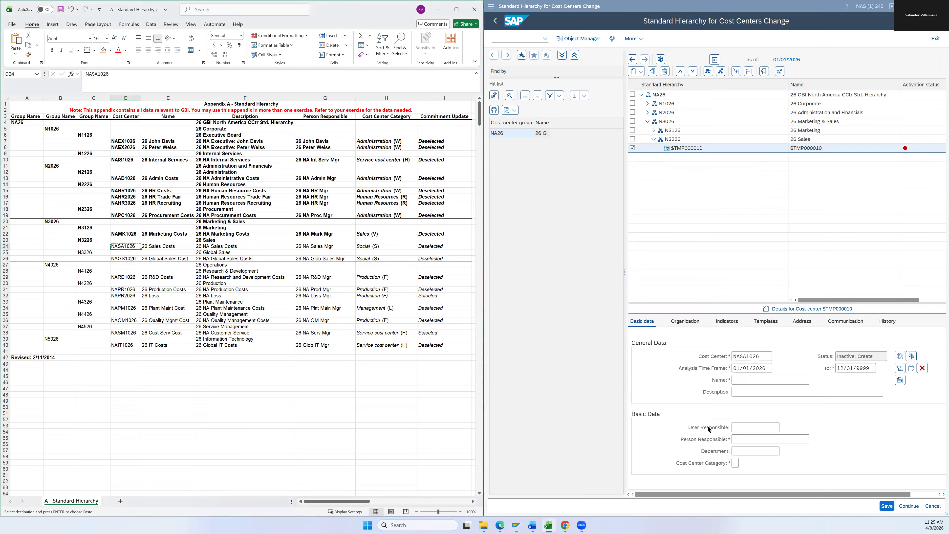
pyautogui.press('Right')
pyautogui.hotkey('ctrl', 'c')
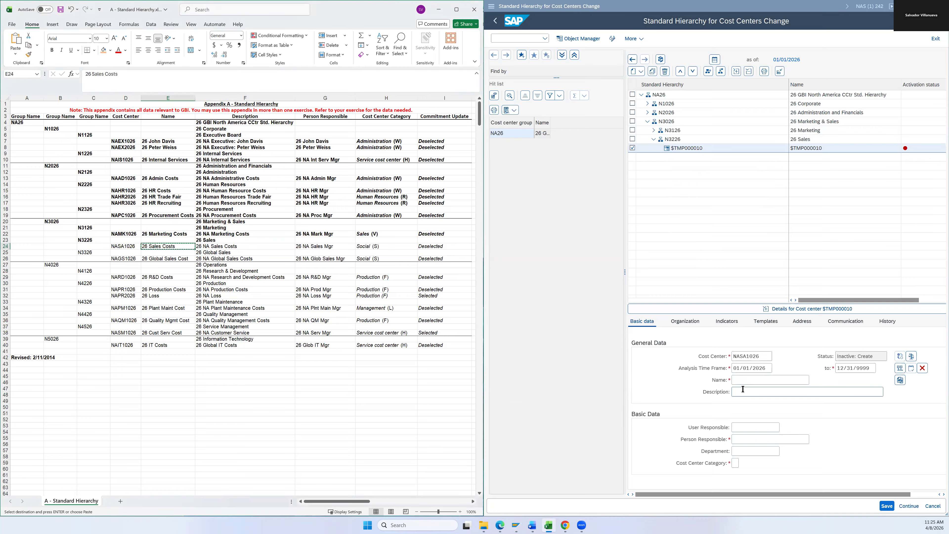
pyautogui.click(739, 381)
pyautogui.hotkey('ctrl', 'v')
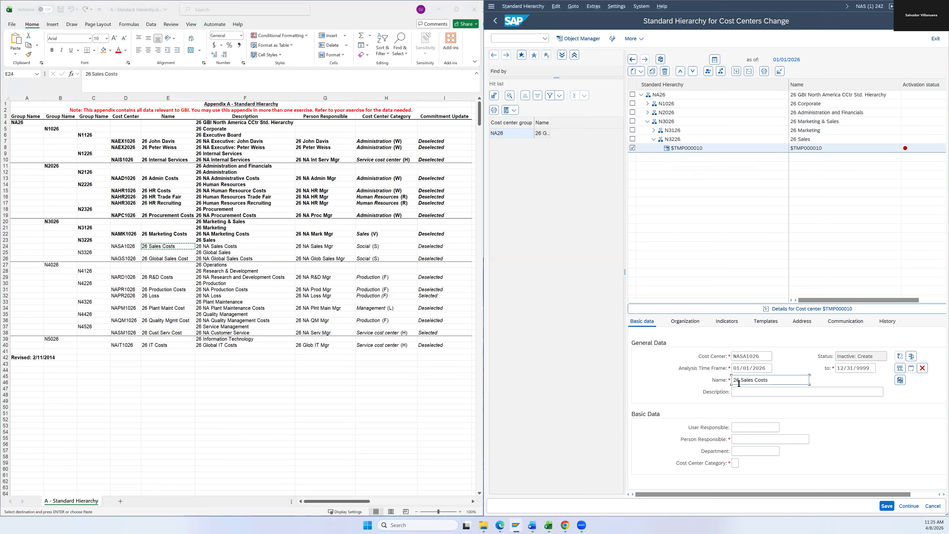
pyautogui.hotkey('alt', 'Tab')
pyautogui.press('Right')
pyautogui.hotkey('ctrl', 'c')
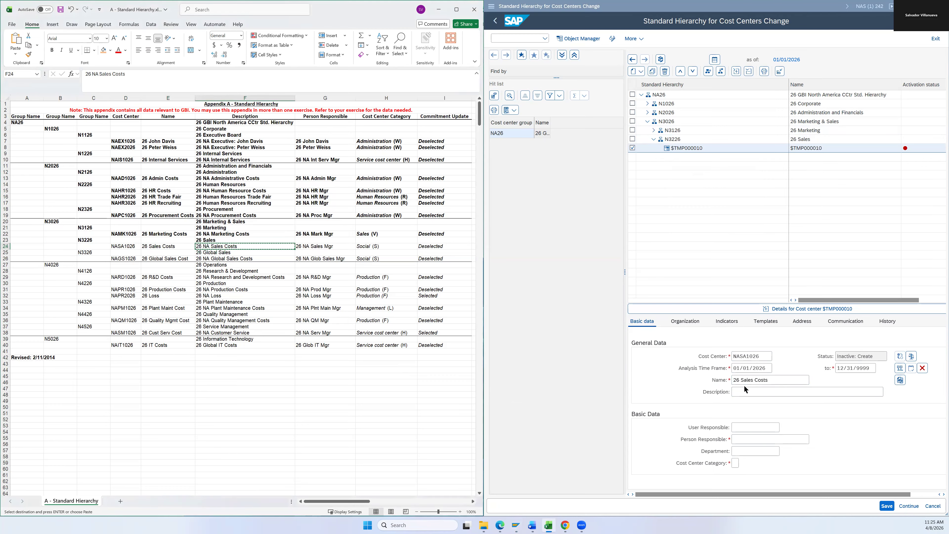
pyautogui.click(745, 394)
pyautogui.hotkey('ctrl', 'v')
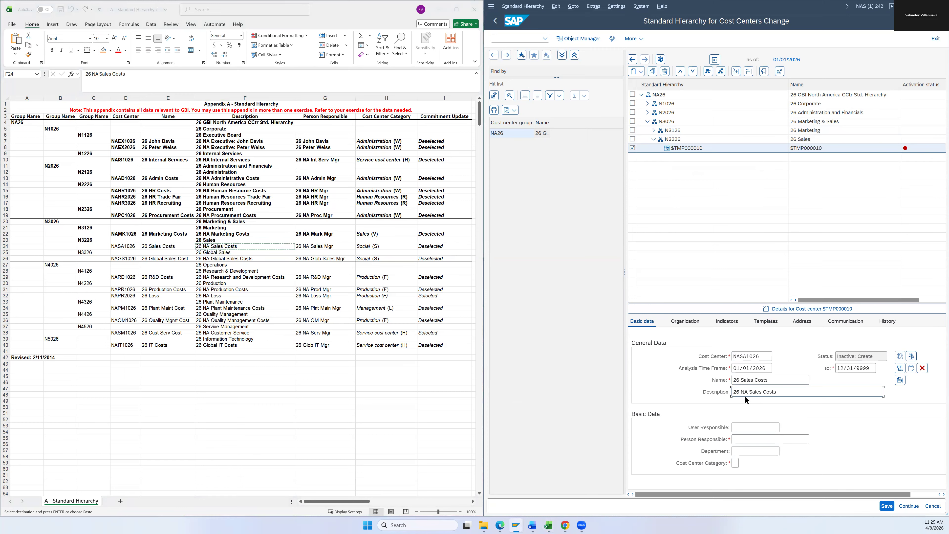
# Step: Copy the person responsible "26 NA Sales Mgr" from the spreadsheet into cost center NASA1026 and set its category to S
pyautogui.hotkey('alt', 'Tab')
pyautogui.press('Right')
pyautogui.hotkey('ctrl', 'c')
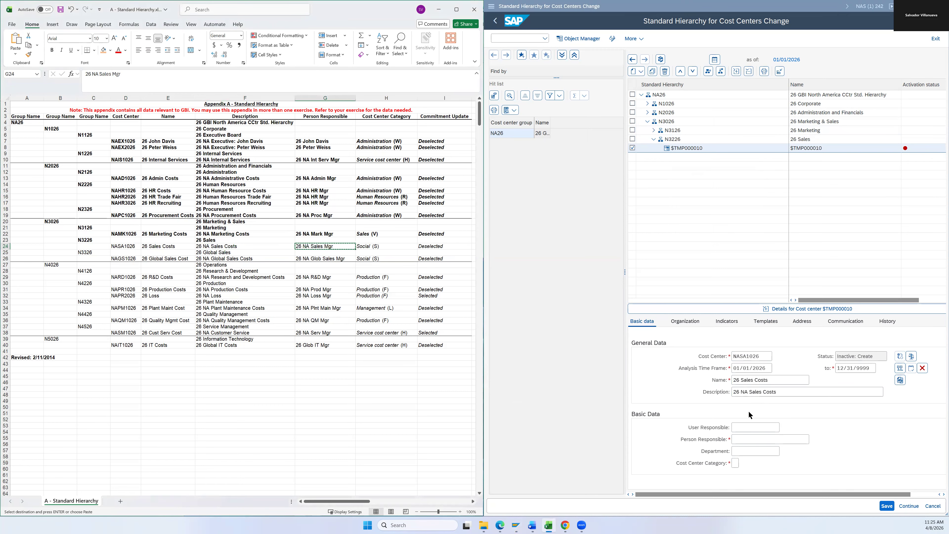
pyautogui.click(744, 440)
pyautogui.hotkey('ctrl', 'v')
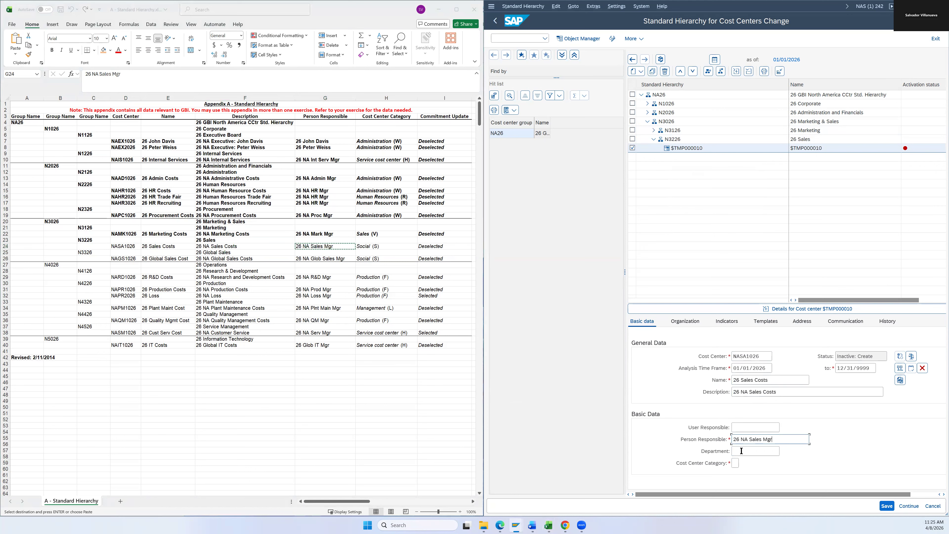
pyautogui.click(734, 464)
# Step: Deselect Commitment Update for cost center NASA1026 and save it
pyautogui.click(719, 322)
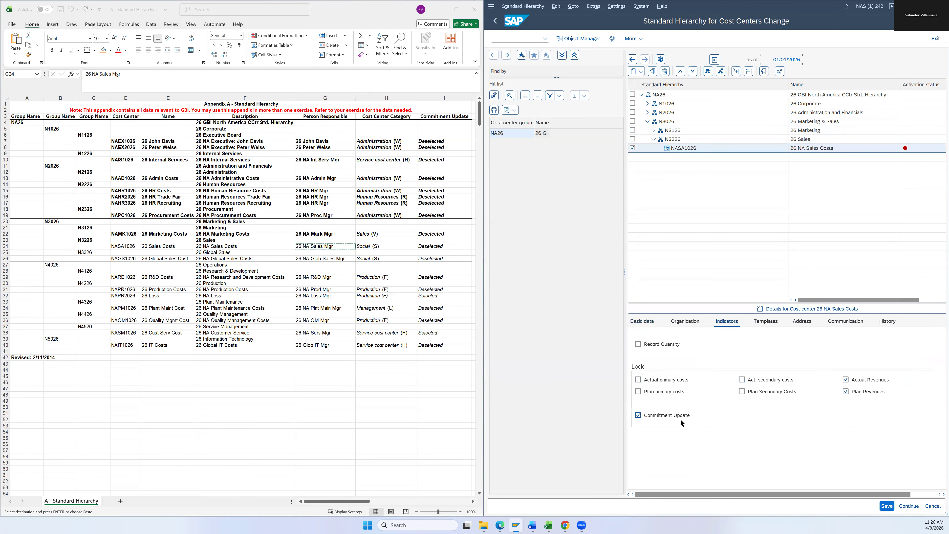
pyautogui.click(638, 415)
pyautogui.hotkey('ctrl', 's')
# Step: Bold the NASA1026 row in the spreadsheet from its cost center ID through its commitment update value
pyautogui.click(426, 246)
pyautogui.moveTo(426, 246); pyautogui.dragTo(114, 245)
pyautogui.hotkey('ctrl', 'b')
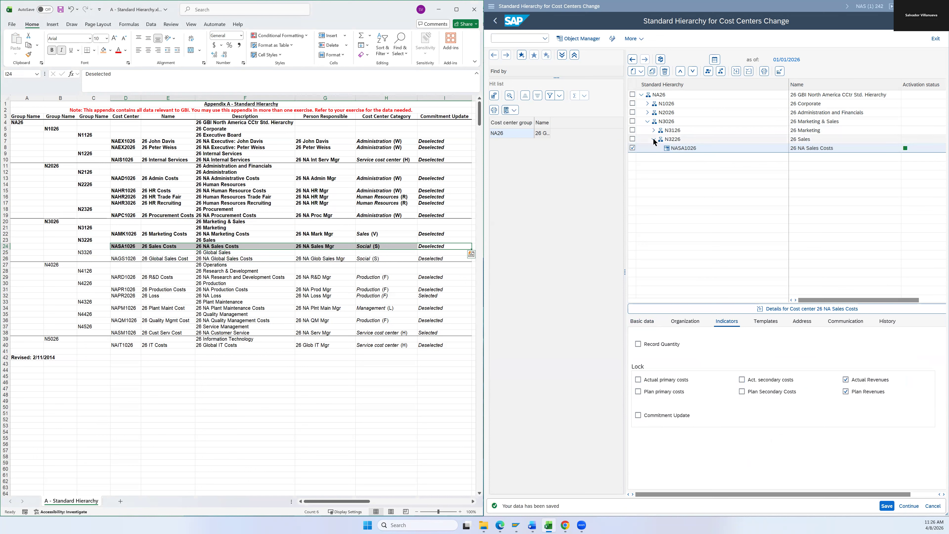
# Step: Collapse N3226 and create a lower-level group under N3026 with the group name N3326, copied from the spreadsheet
pyautogui.click(653, 139)
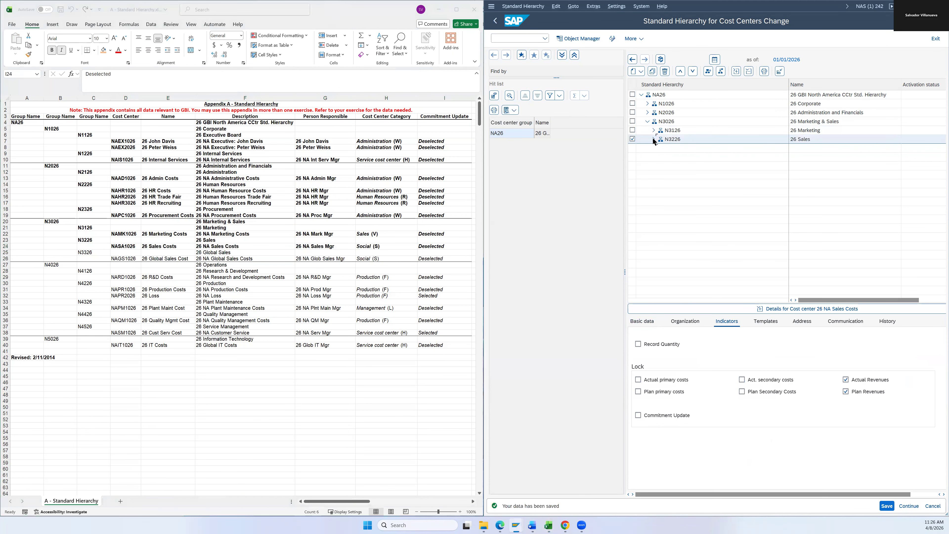
pyautogui.click(632, 139)
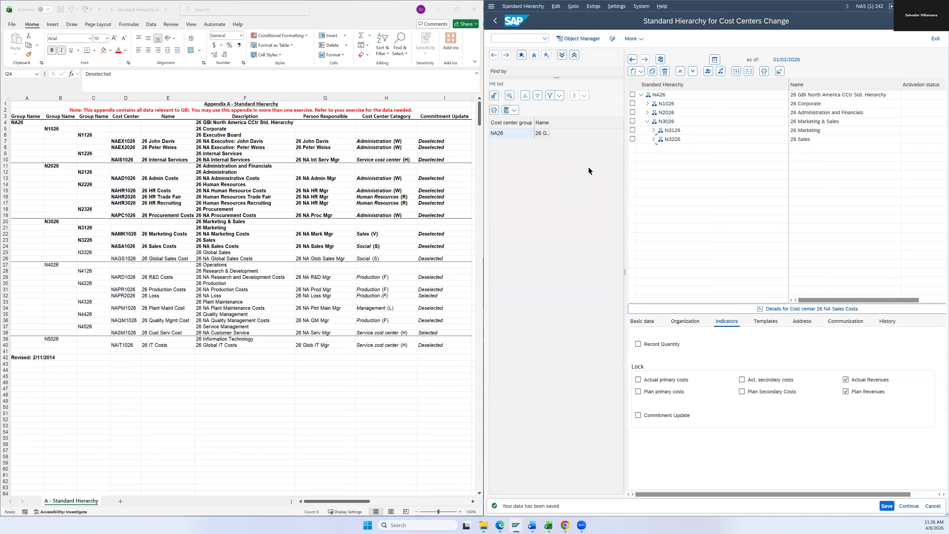
pyautogui.rightClick(672, 122)
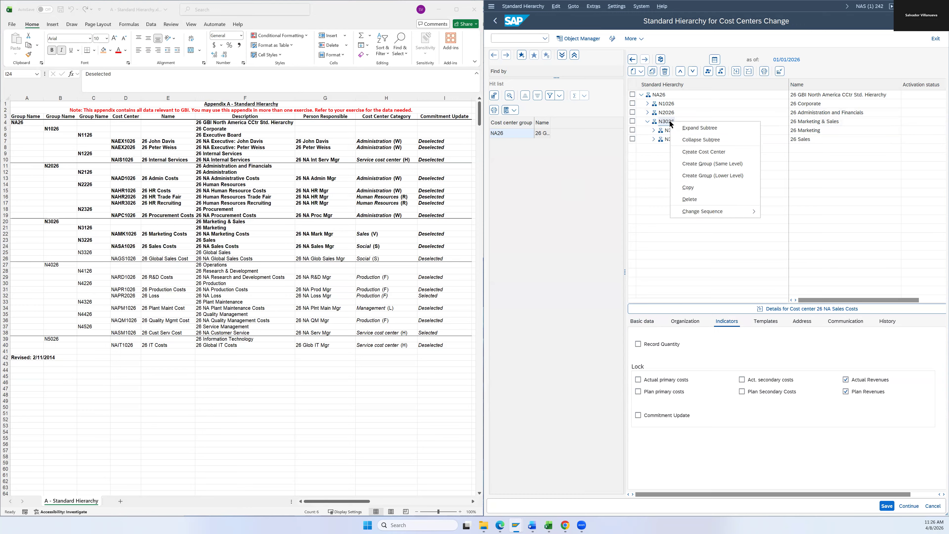
pyautogui.click(700, 175)
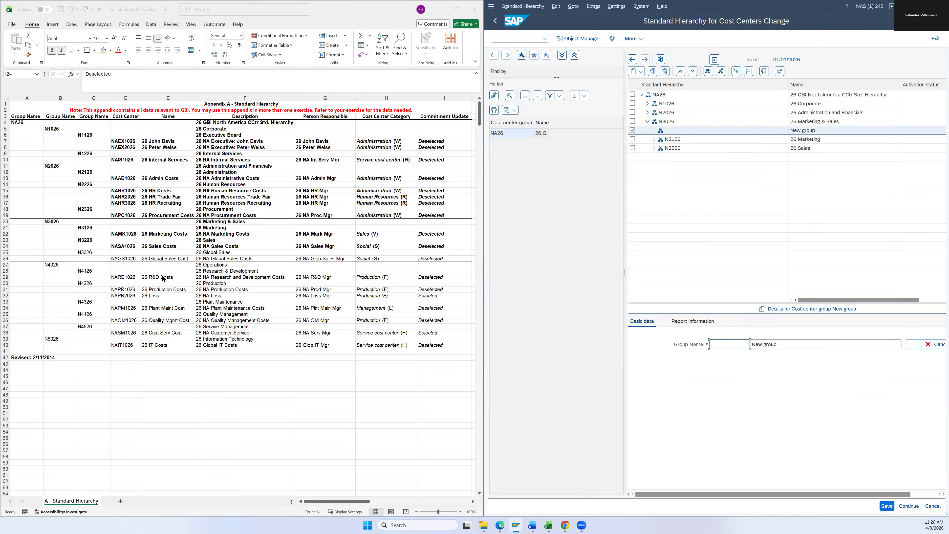
pyautogui.click(90, 253)
pyautogui.click(90, 253)
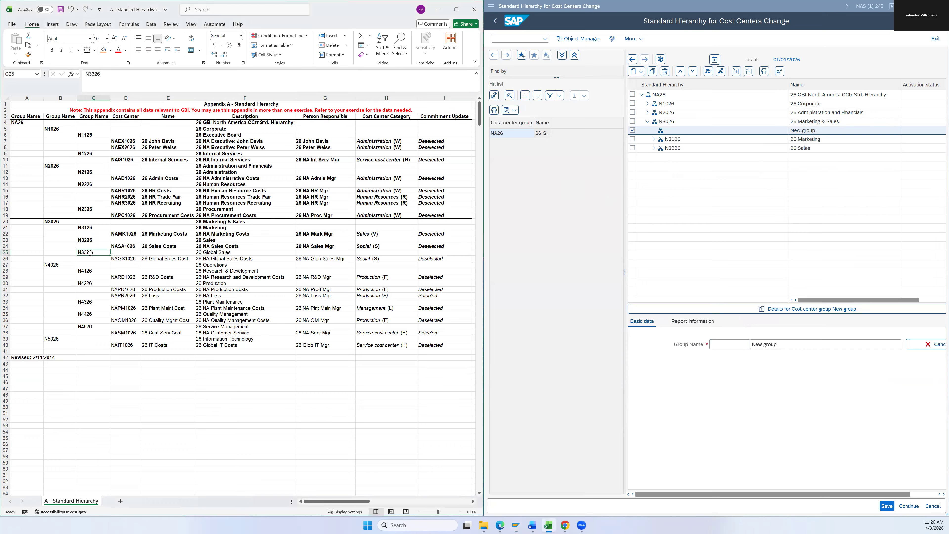
pyautogui.hotkey('ctrl', 'c')
pyautogui.hotkey('alt', 'Tab')
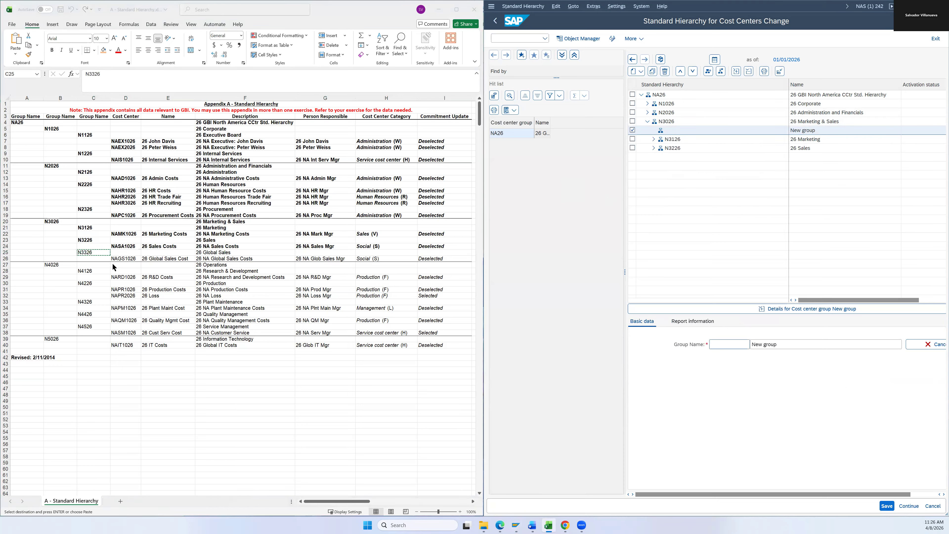
pyautogui.hotkey('ctrl', 'v')
# Step: Copy the description "26 Global Sales" from the spreadsheet into group N3326
pyautogui.hotkey('alt', 'Tab')
pyautogui.press('Right')
pyautogui.press('Right')
pyautogui.press('Right')
pyautogui.hotkey('ctrl', 'c')
pyautogui.hotkey('alt', 'Tab')
pyautogui.press('Tab')
pyautogui.hotkey('ctrl', 'v')
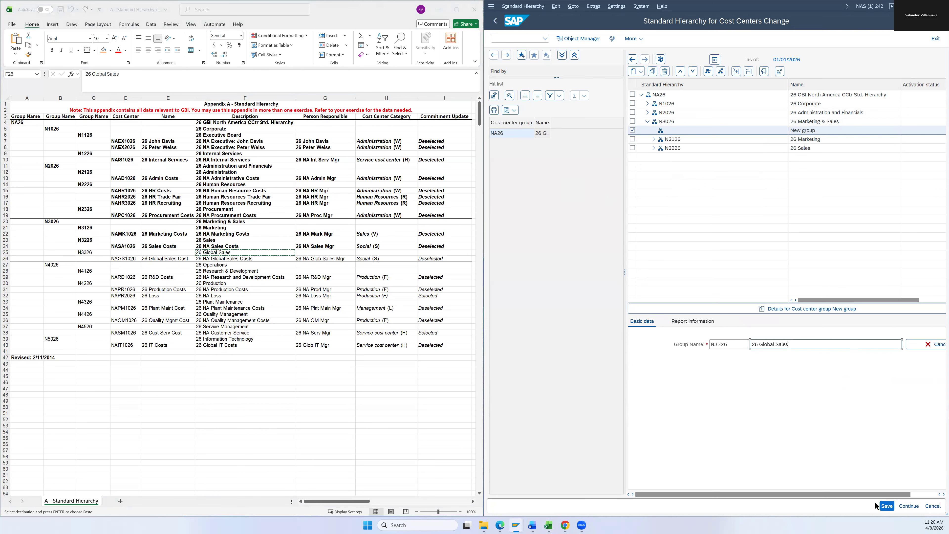
# Step: Save group N3326 and move it below N3226 under N3026
pyautogui.click(887, 506)
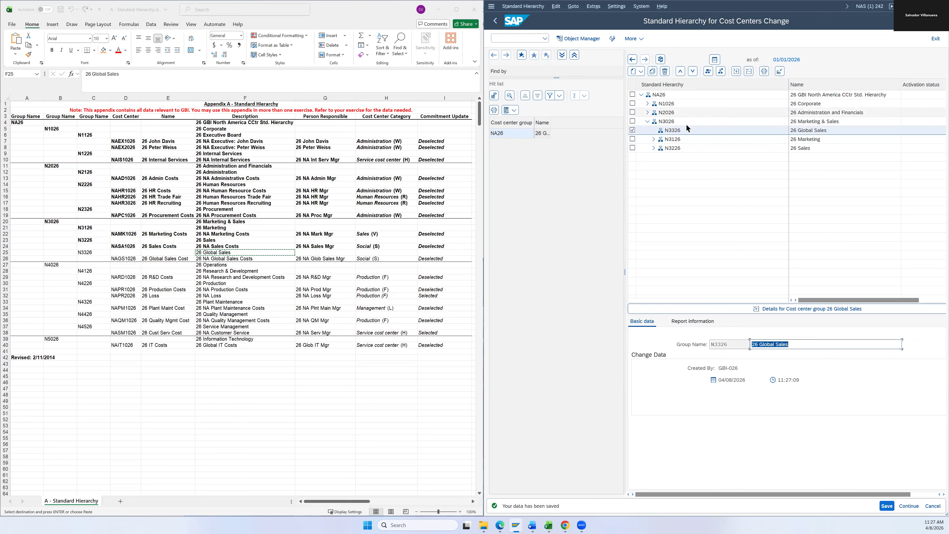
pyautogui.click(693, 72)
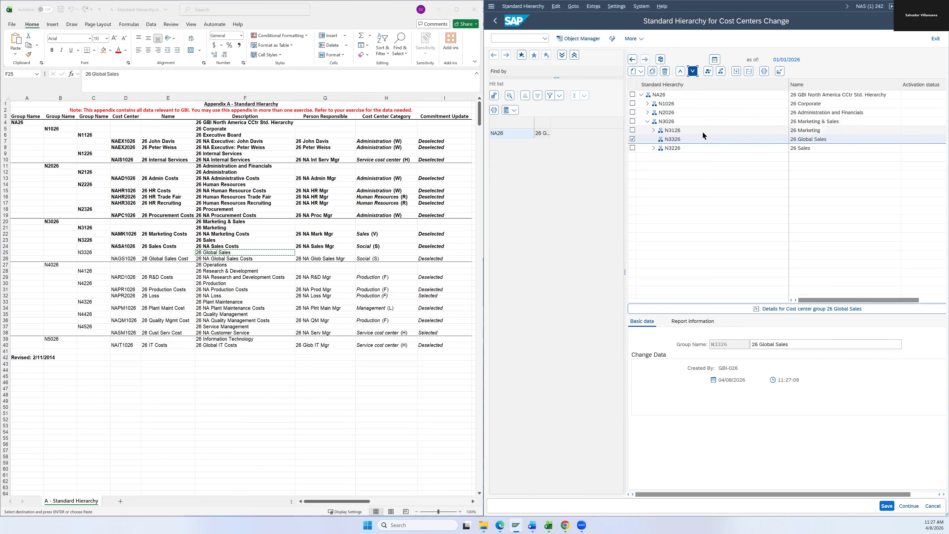
pyautogui.click(692, 72)
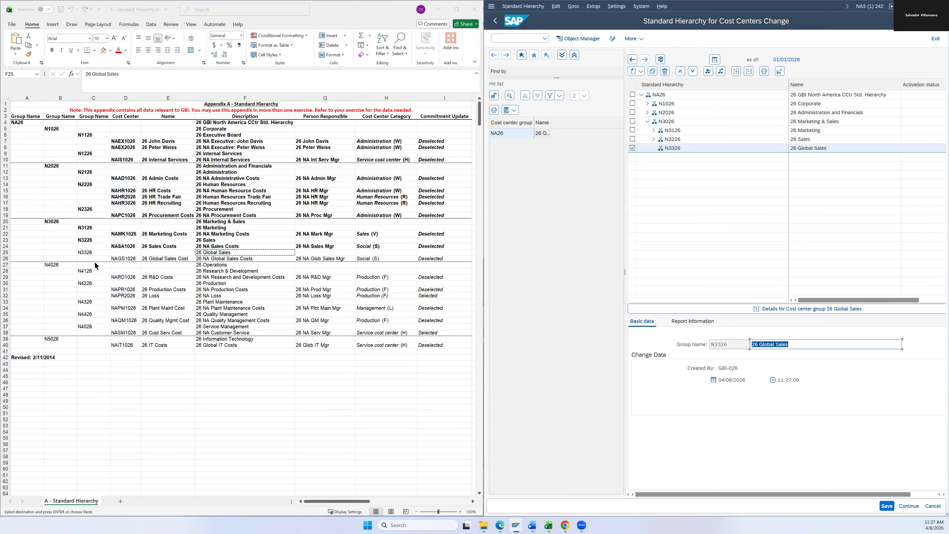
# Step: Bold the N3326 row in the spreadsheet from its group name through its description
pyautogui.click(86, 251)
pyautogui.keyDown('shift'); pyautogui.click(86, 252); pyautogui.keyUp('shift')
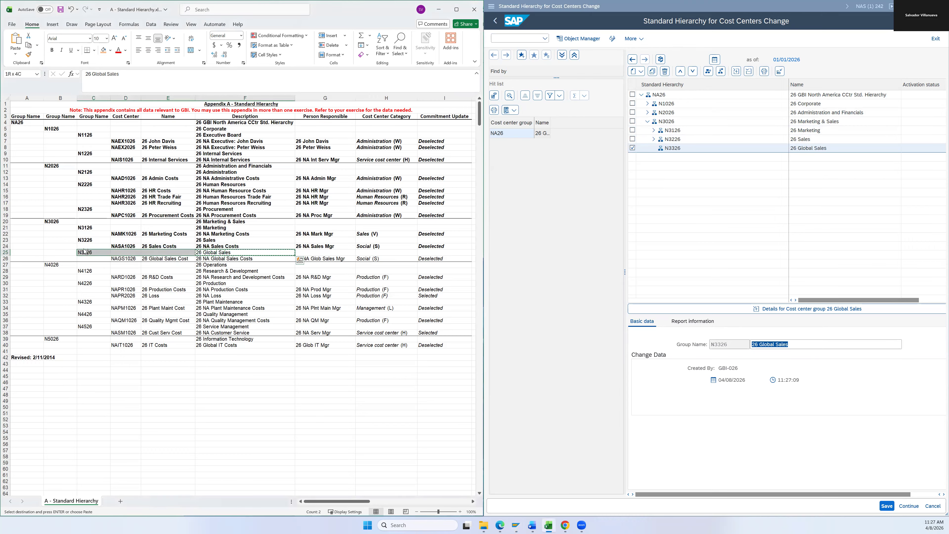
pyautogui.hotkey('ctrl', 'b')
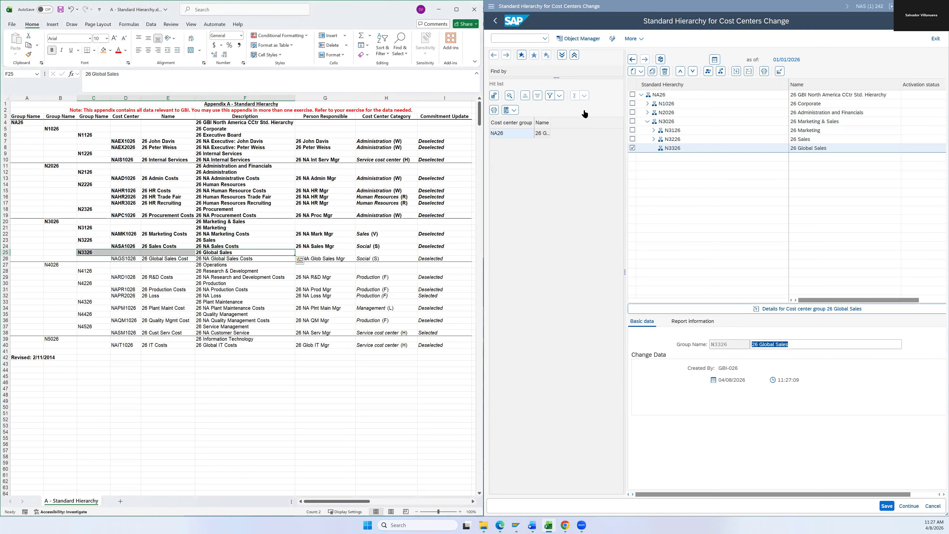
# Step: Create a cost center under N3326 with the ID NAGS1026, copied from the spreadsheet
pyautogui.rightClick(675, 147)
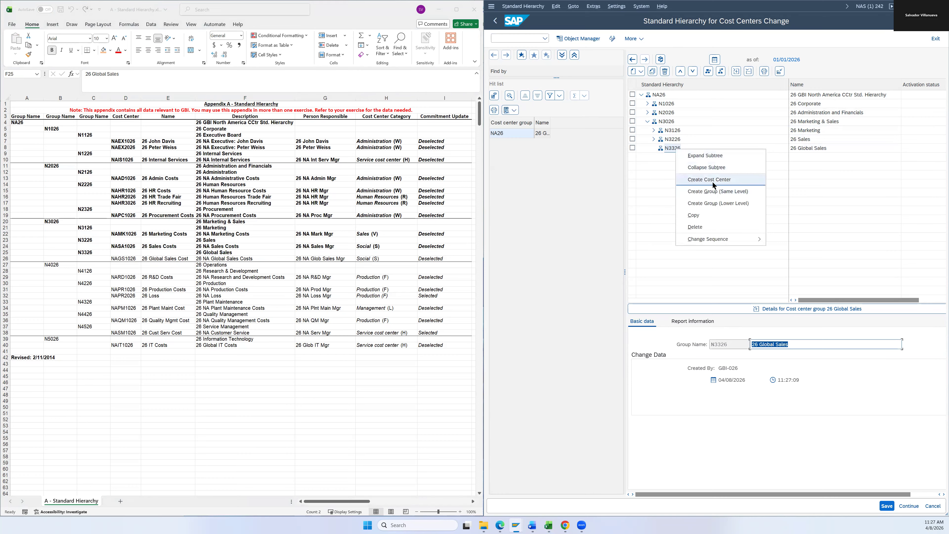
pyautogui.click(712, 180)
pyautogui.click(130, 261)
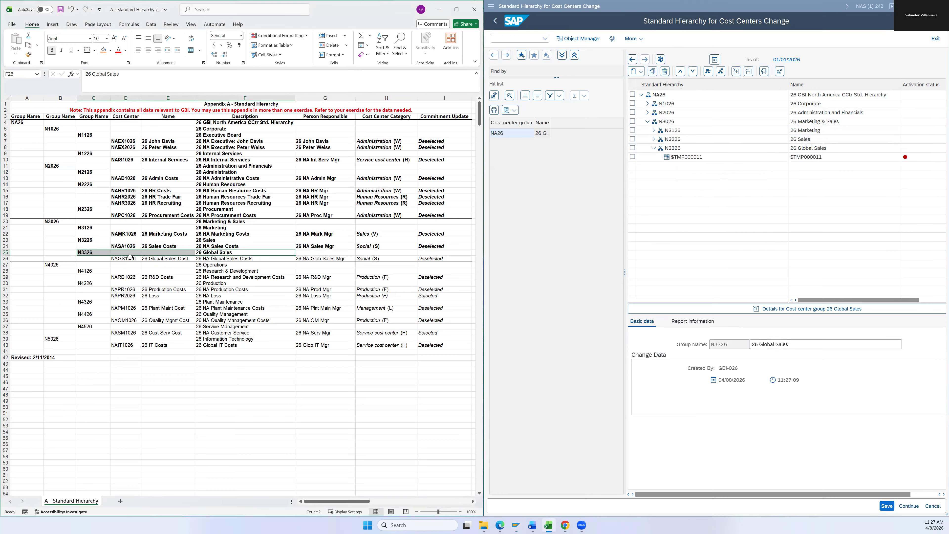
pyautogui.hotkey('ctrl', 'c')
pyautogui.hotkey('alt', 'Tab')
pyautogui.hotkey('ctrl', 'v')
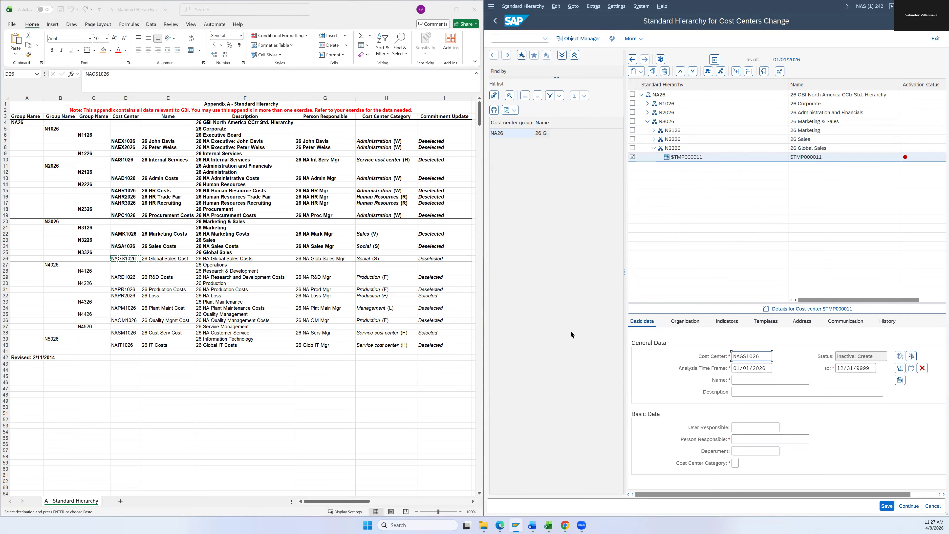
# Step: Copy the name "26 Global Sales Cost" and the description "26 NA Global Sales Costs" from the spreadsheet into cost center NAGS1026
pyautogui.press('Down')
pyautogui.hotkey('alt', 'Tab')
pyautogui.press('Right')
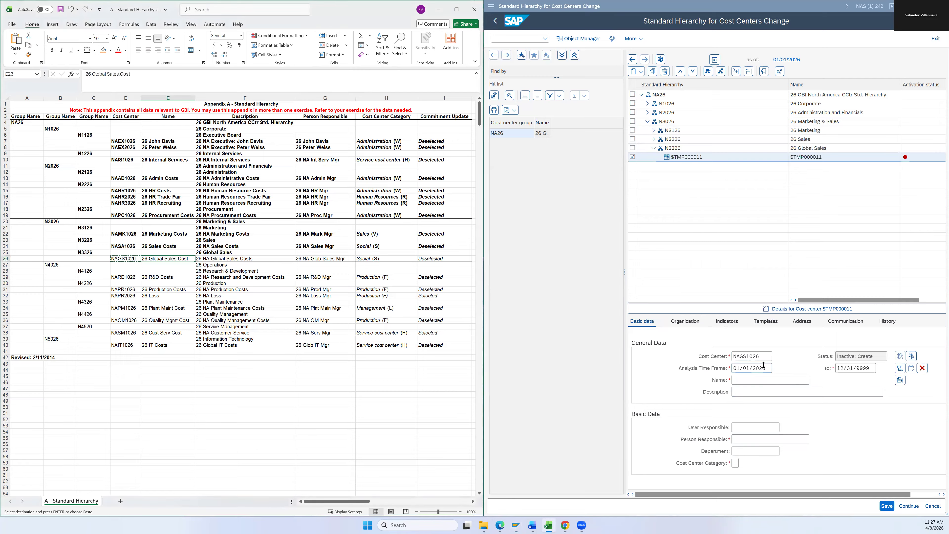
pyautogui.hotkey('ctrl', 'c')
pyautogui.click(753, 380)
pyautogui.hotkey('ctrl', 'v')
pyautogui.hotkey('alt', 'Tab')
pyautogui.press('Right')
pyautogui.hotkey('ctrl', 'c')
pyautogui.click(758, 391)
pyautogui.hotkey('ctrl', 'v')
# Step: Copy the person responsible "26 NA Glob Sales Mgr" from the spreadsheet into cost center NAGS1026 and set its category to S
pyautogui.hotkey('alt', 'Tab')
pyautogui.press('Right')
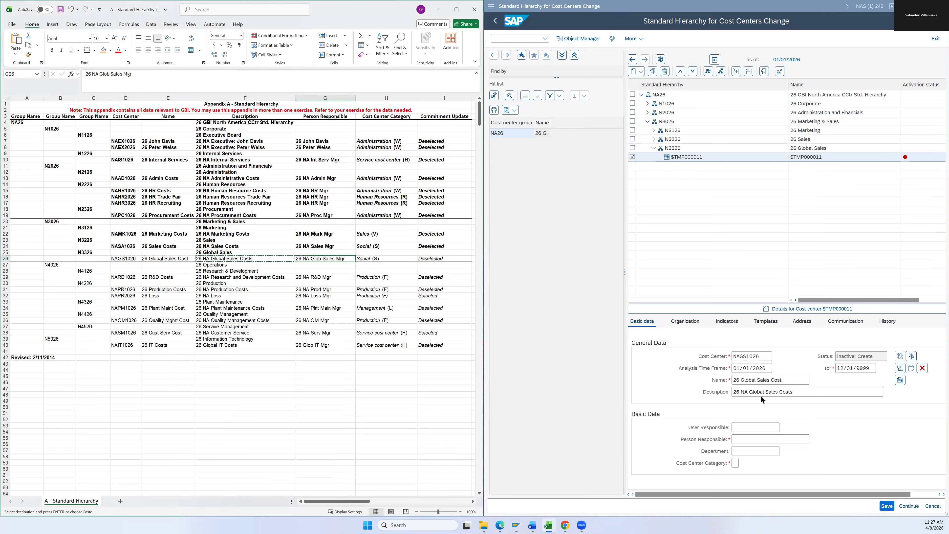
pyautogui.hotkey('ctrl', 'c')
pyautogui.click(750, 438)
pyautogui.hotkey('ctrl', 'v')
pyautogui.click(735, 464)
pyautogui.write('s')
pyautogui.click(738, 475)
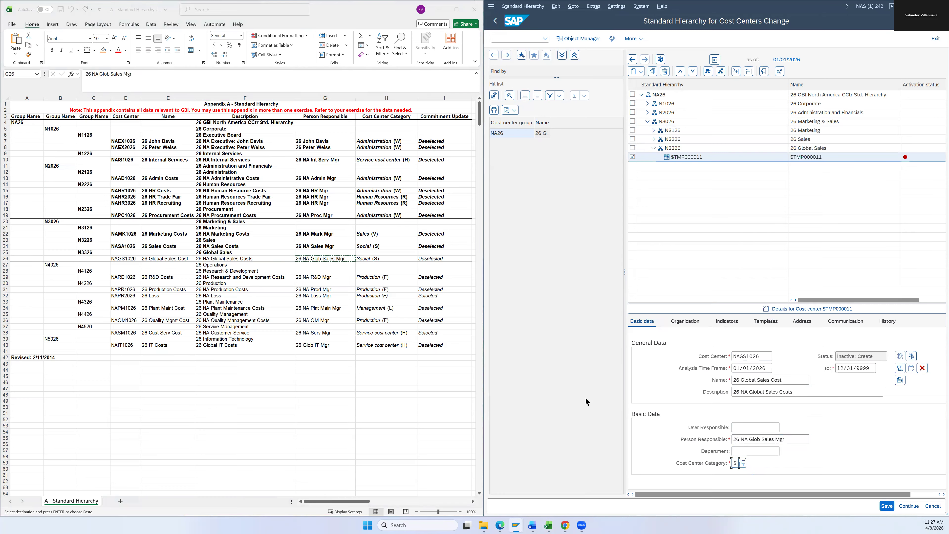
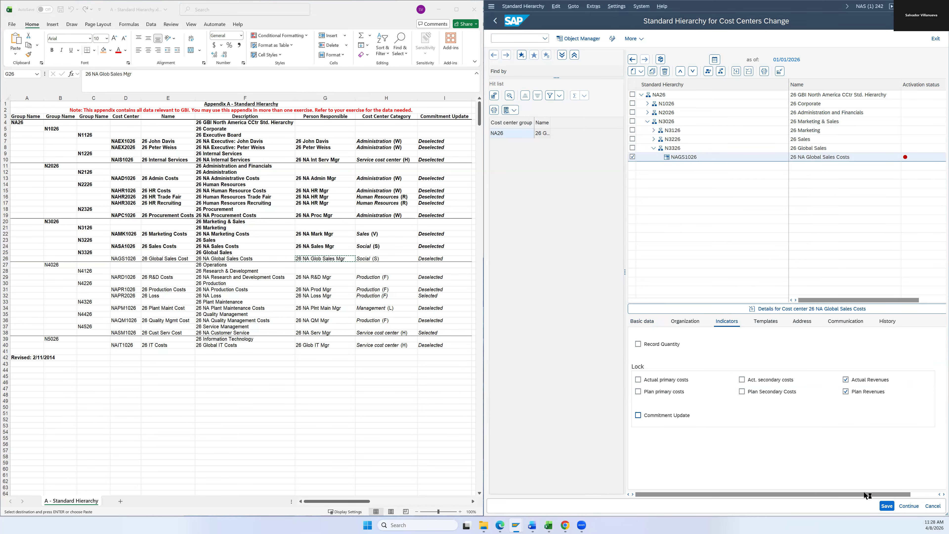
# Step: Save cost center NAGS1026 with Commitment Update deselected, and bold its spreadsheet row from the cost center ID through the commitment update value
pyautogui.click(886, 506)
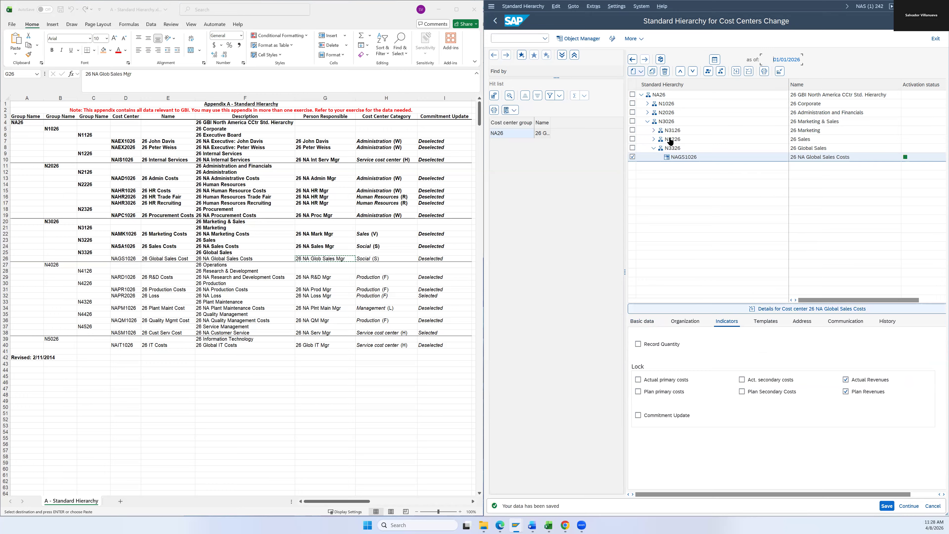
pyautogui.click(653, 147)
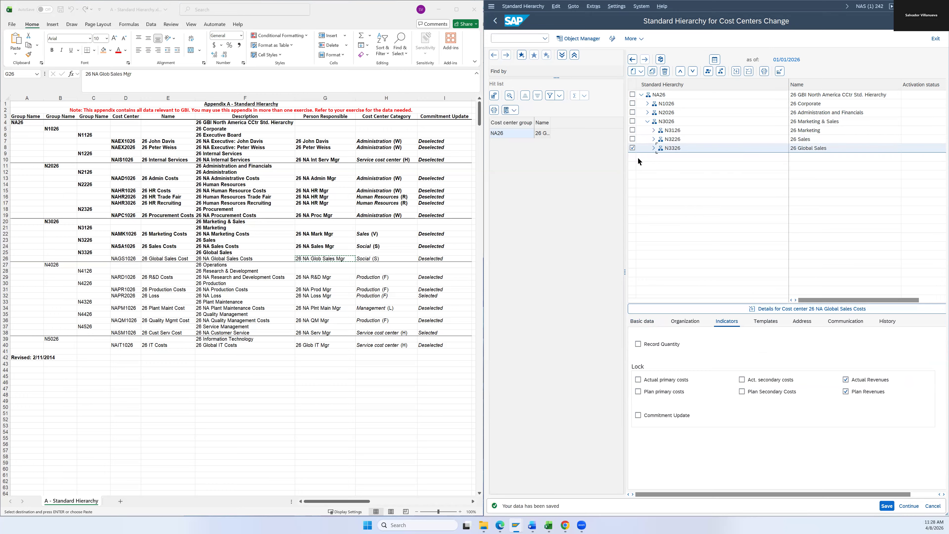
pyautogui.moveTo(428, 259); pyautogui.dragTo(129, 258)
pyautogui.hotkey('ctrl', 'b')
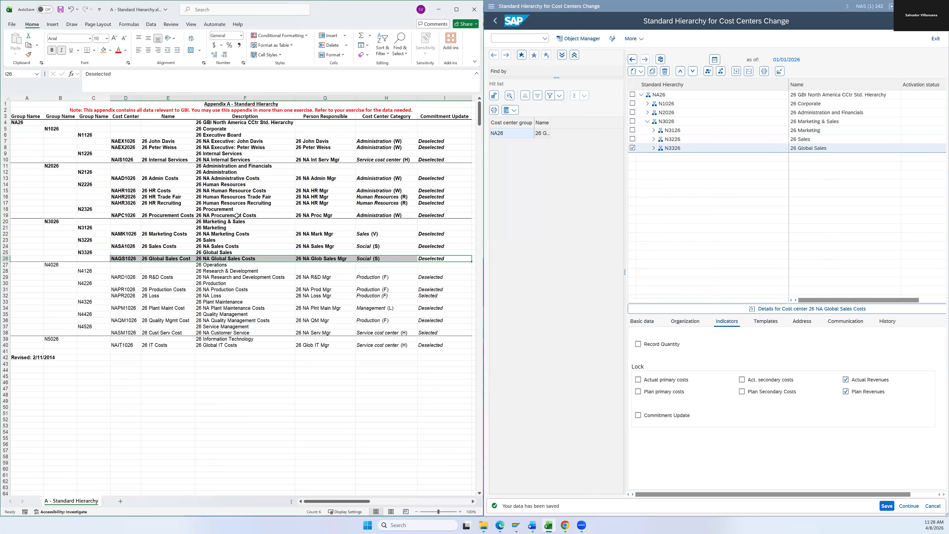
# Step: Review the cost centers in groups N3126, N3226 and N3326 against the spreadsheet, and collapse the N3026 branch
pyautogui.click(653, 148)
pyautogui.click(654, 139)
pyautogui.click(653, 130)
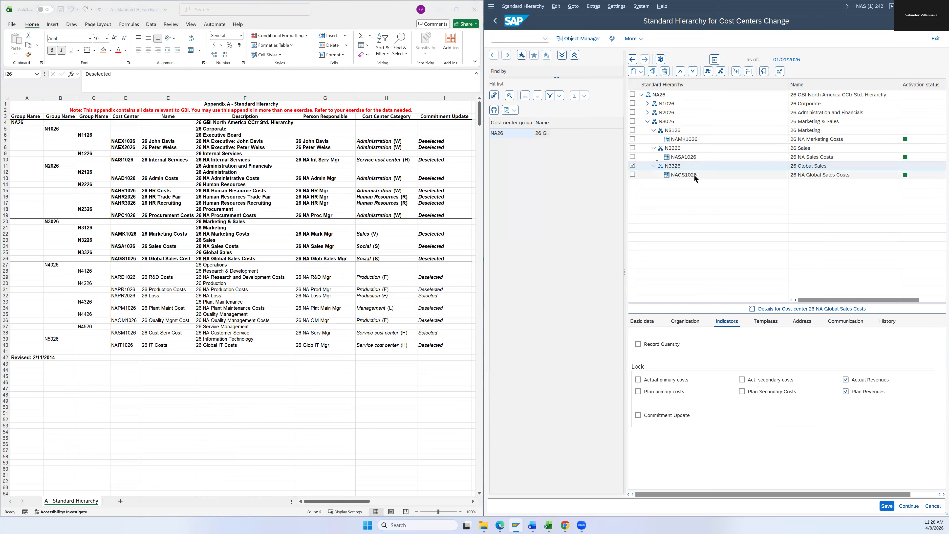
pyautogui.click(653, 166)
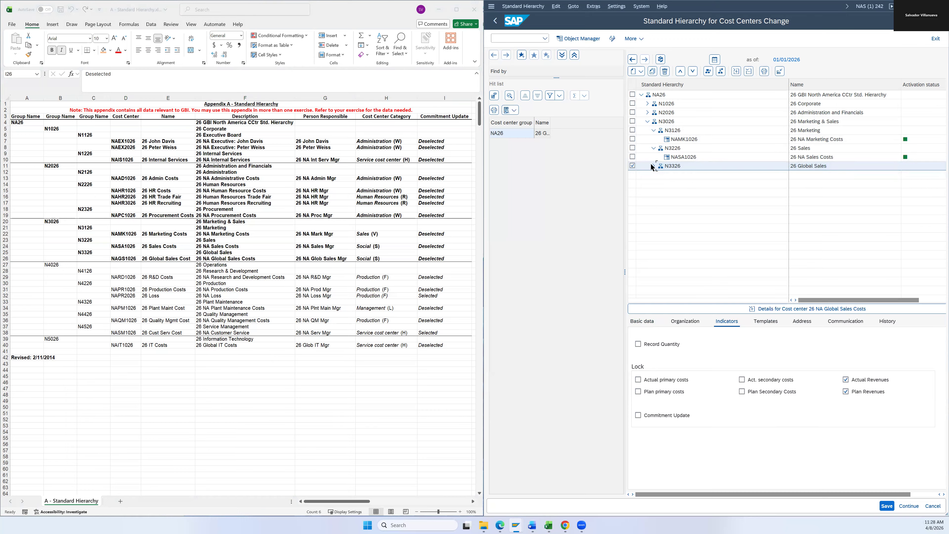
pyautogui.click(653, 148)
pyautogui.click(654, 130)
pyautogui.click(647, 121)
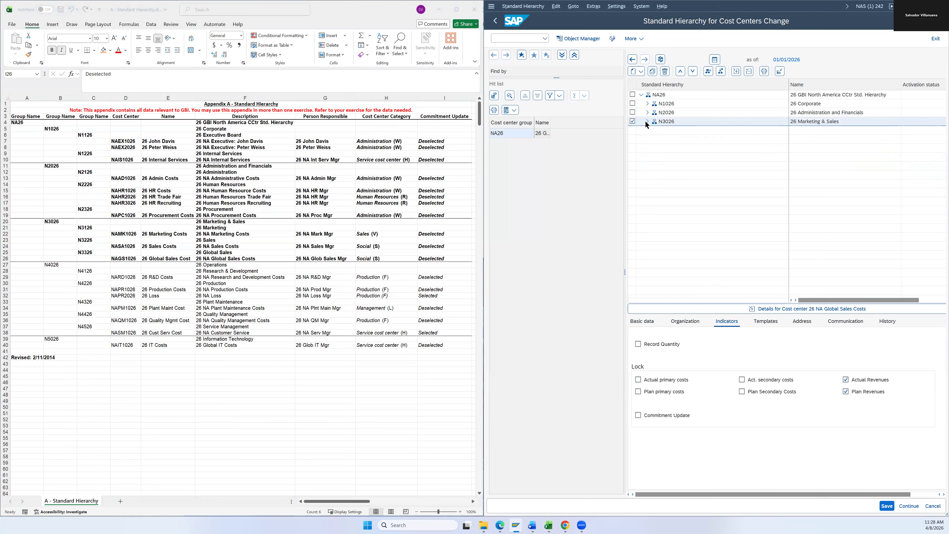
pyautogui.click(633, 121)
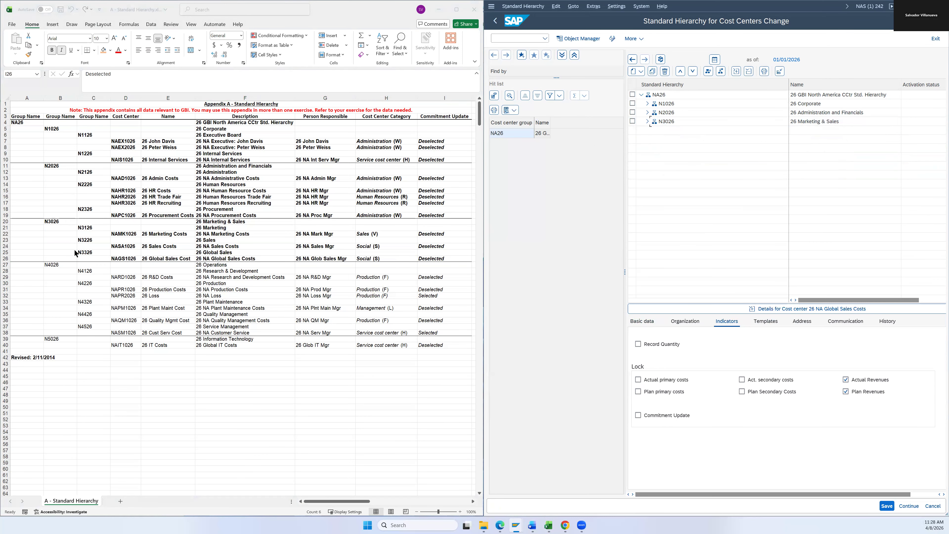
pyautogui.scroll(-5, 66, 235)
pyautogui.scroll(5, 64, 229)
# Step: Create a lower-level group under NA26 with the group name N4026, copied from the spreadsheet
pyautogui.rightClick(660, 98)
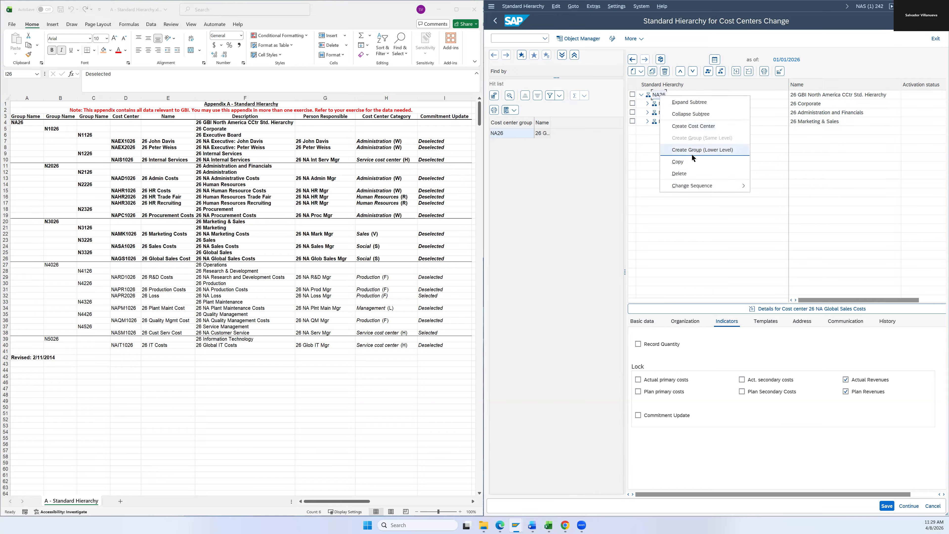
pyautogui.click(687, 150)
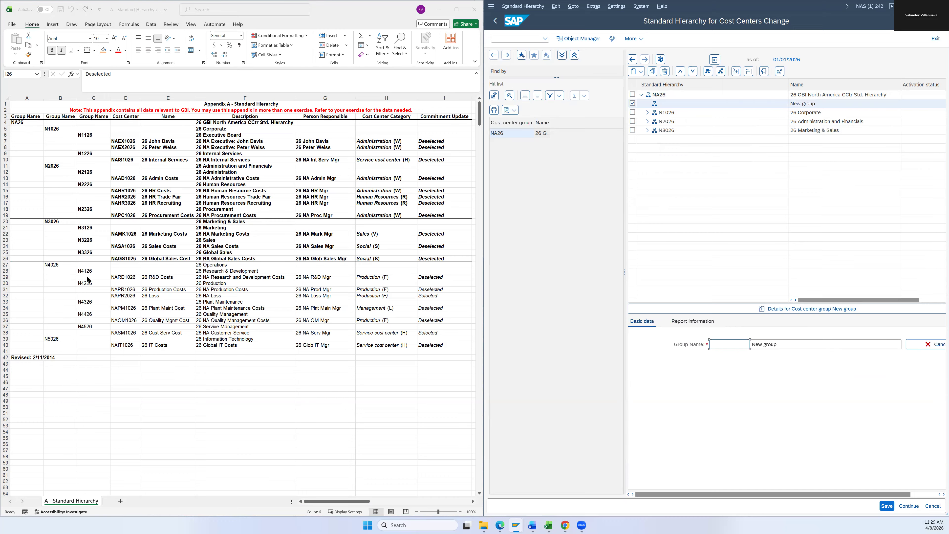
pyautogui.click(58, 264)
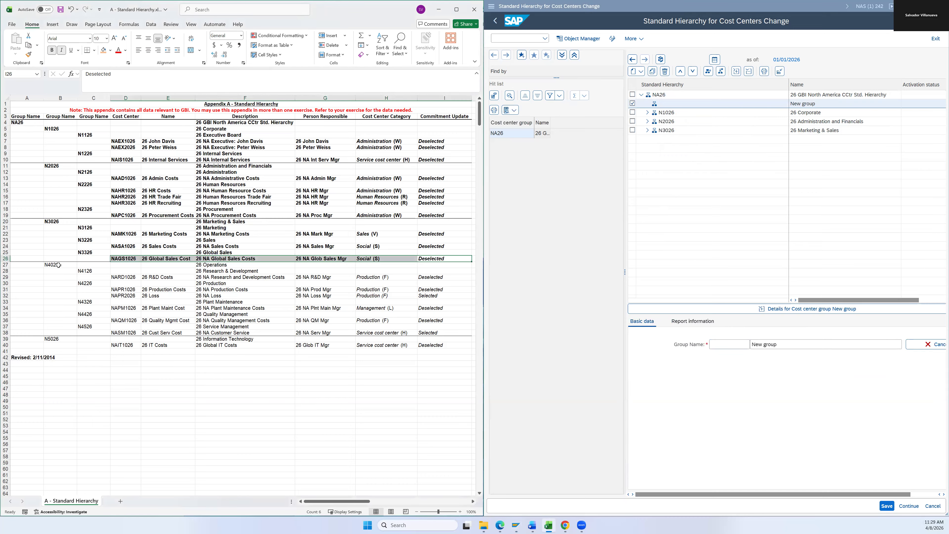
pyautogui.click(60, 265)
pyautogui.hotkey('ctrl', 'c')
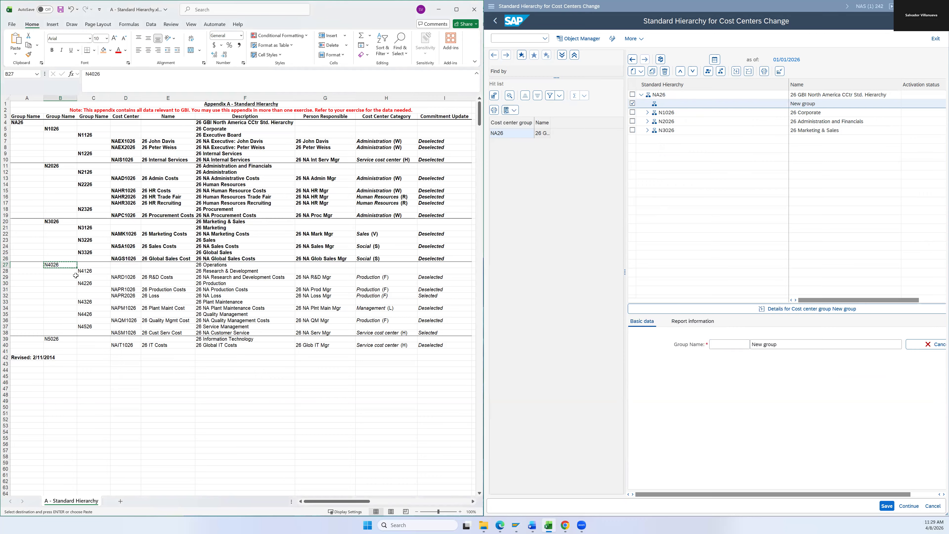
pyautogui.hotkey('alt', 'Tab')
pyautogui.hotkey('ctrl', 'v')
# Step: Copy the description "26 Operations" from the spreadsheet into group N4026 and save the group
pyautogui.hotkey('alt', 'Tab')
pyautogui.press('Right')
pyautogui.press('Right')
pyautogui.press('Right')
pyautogui.press('Right')
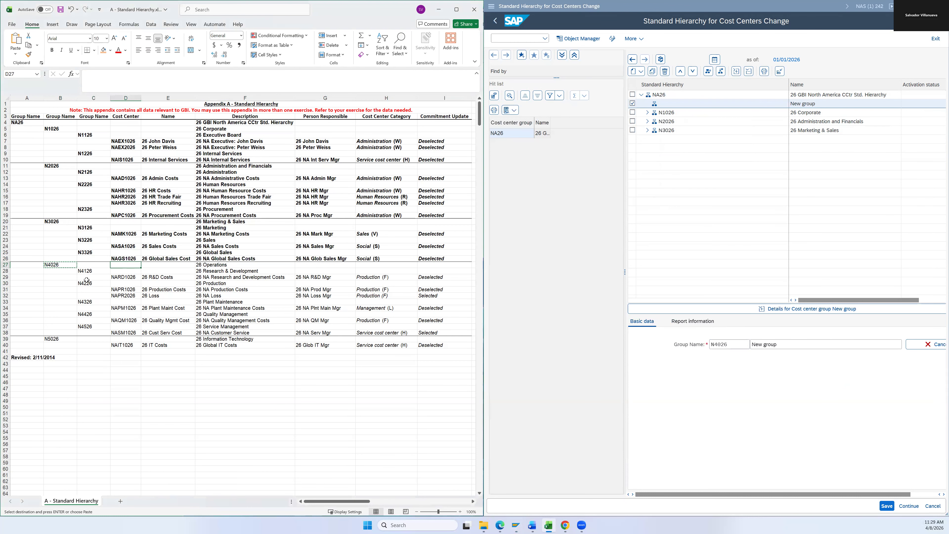
pyautogui.hotkey('ctrl', 'c')
pyautogui.hotkey('alt', 'Tab')
pyautogui.press('Tab')
pyautogui.hotkey('ctrl', 'v')
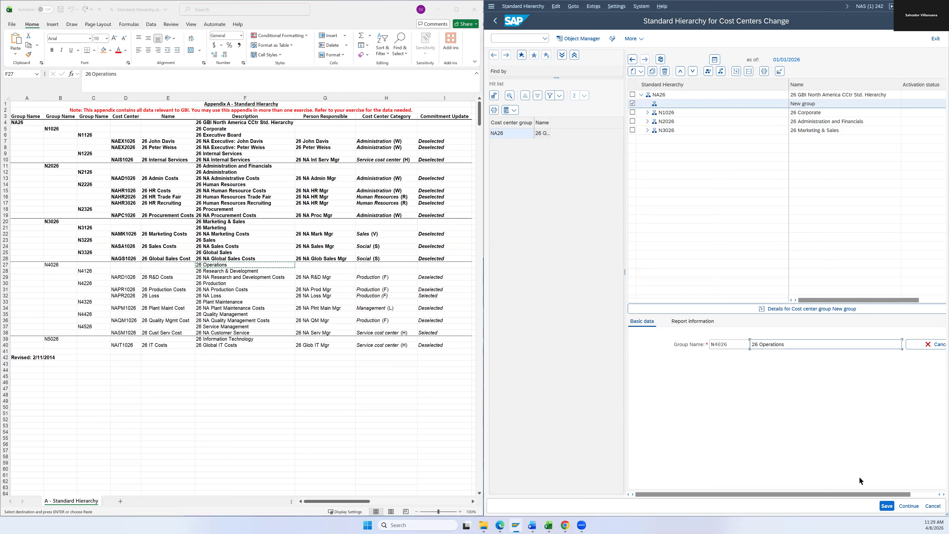
pyautogui.click(887, 507)
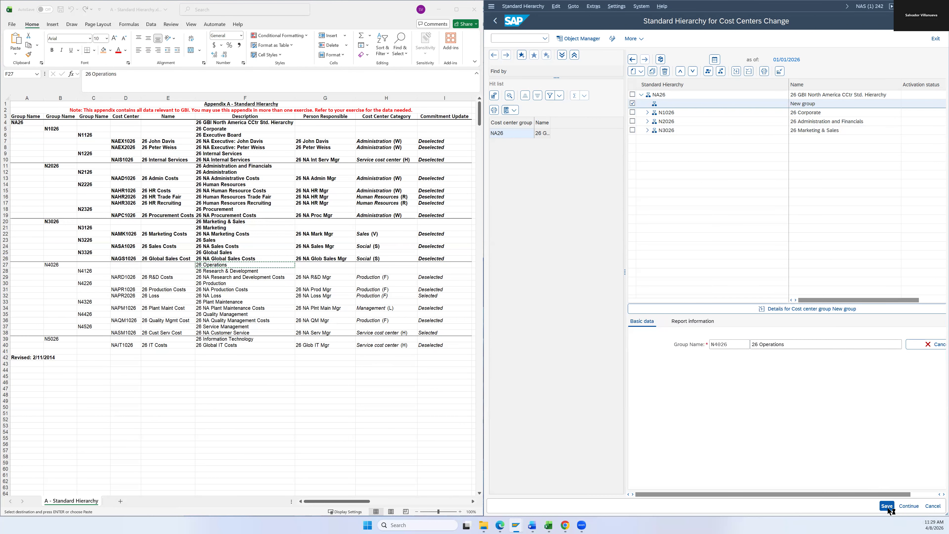
# Step: Move group N4026 below N3026 in the hierarchy, and bold its spreadsheet row from the group name through the description
pyautogui.click(668, 105)
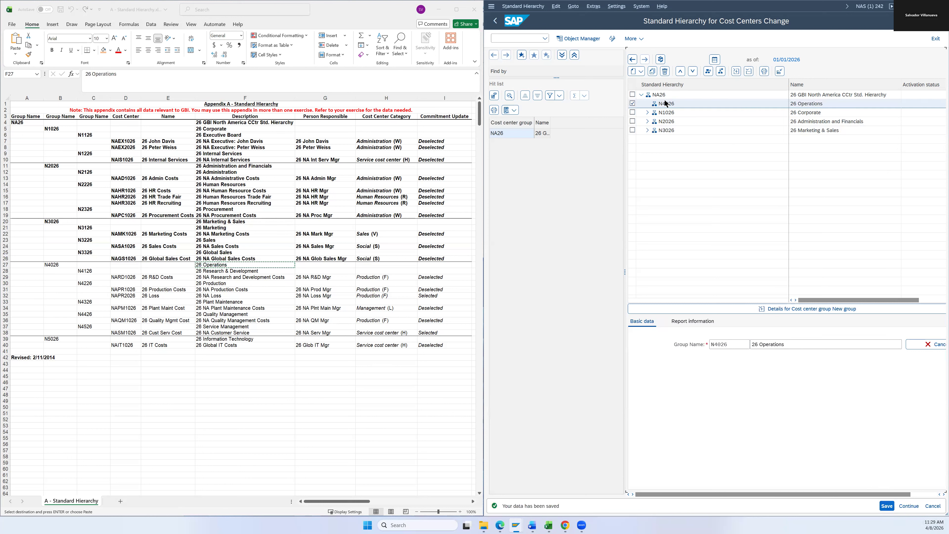
pyautogui.click(693, 71)
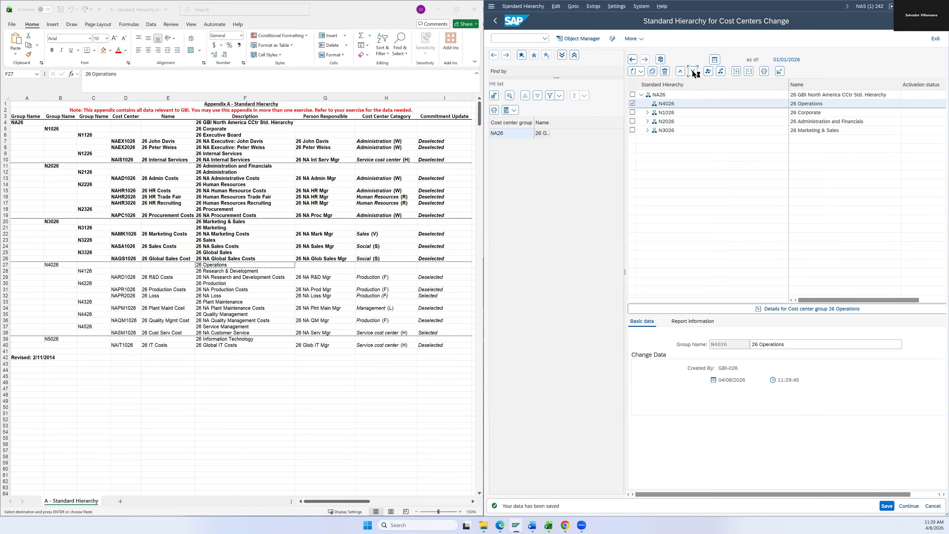
pyautogui.click(692, 72)
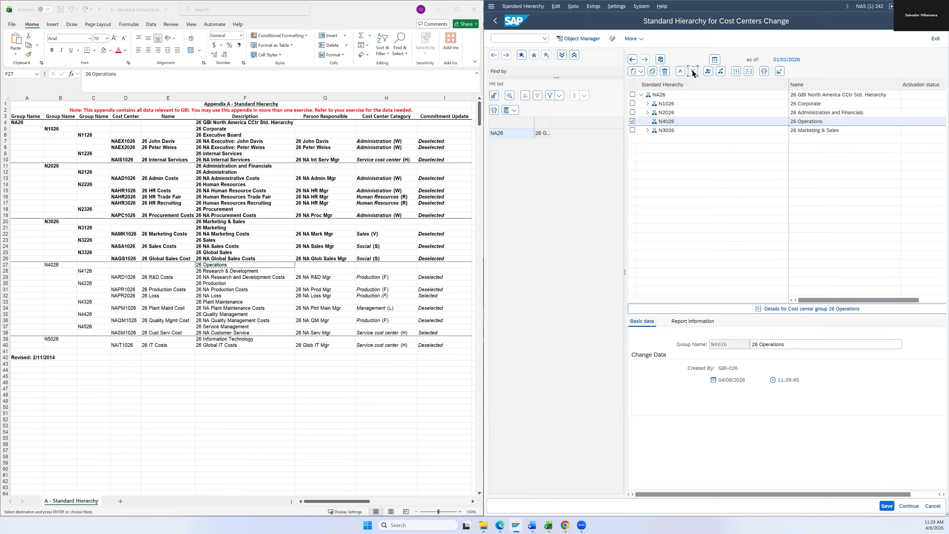
pyautogui.click(692, 71)
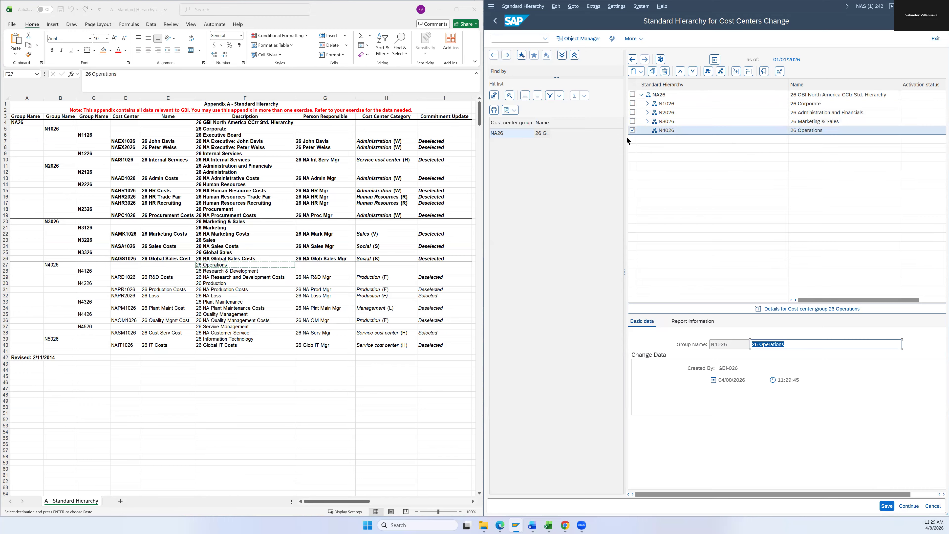
pyautogui.keyDown('shift'); pyautogui.click(49, 267); pyautogui.keyUp('shift')
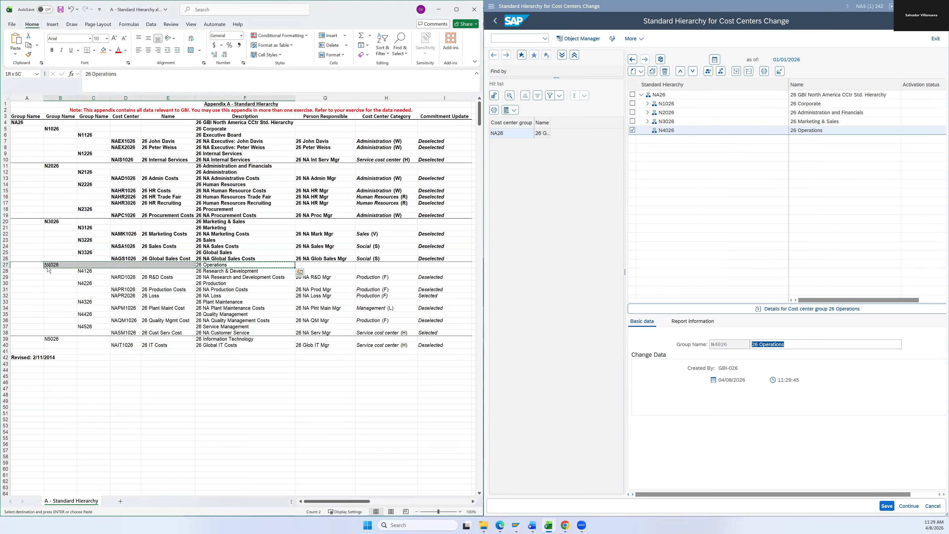
pyautogui.hotkey('ctrl', 'b')
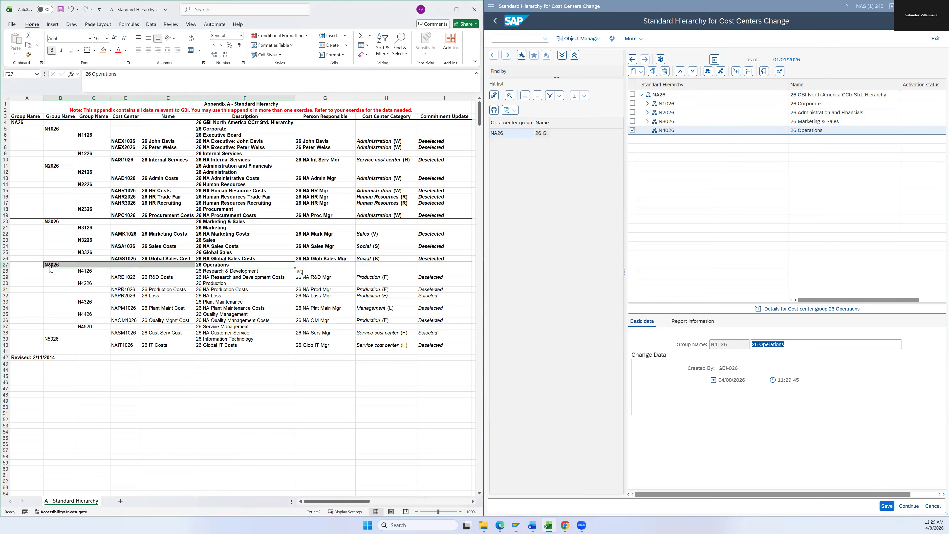
# Step: Create a lower-level group under N4026 with the group name N4126, copied from the spreadsheet
pyautogui.click(94, 271)
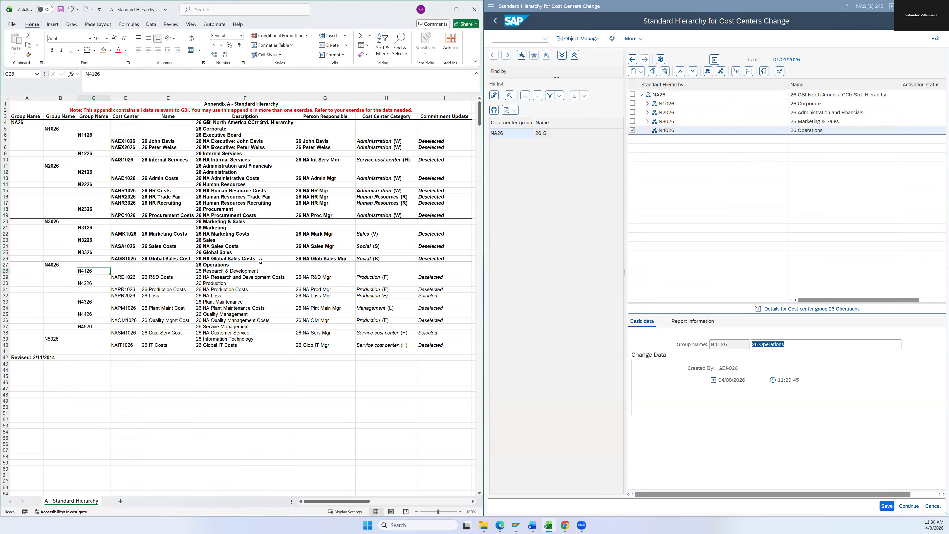
pyautogui.rightClick(670, 129)
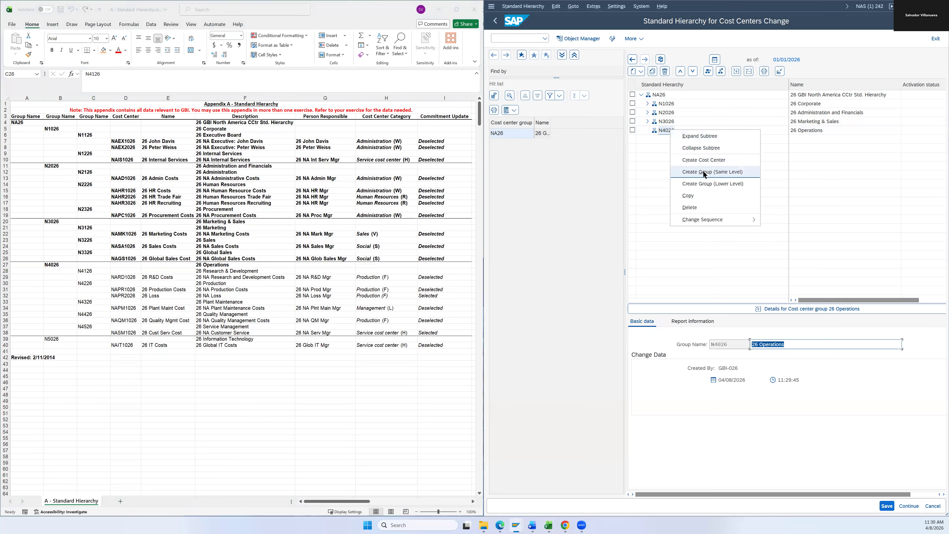
pyautogui.click(703, 181)
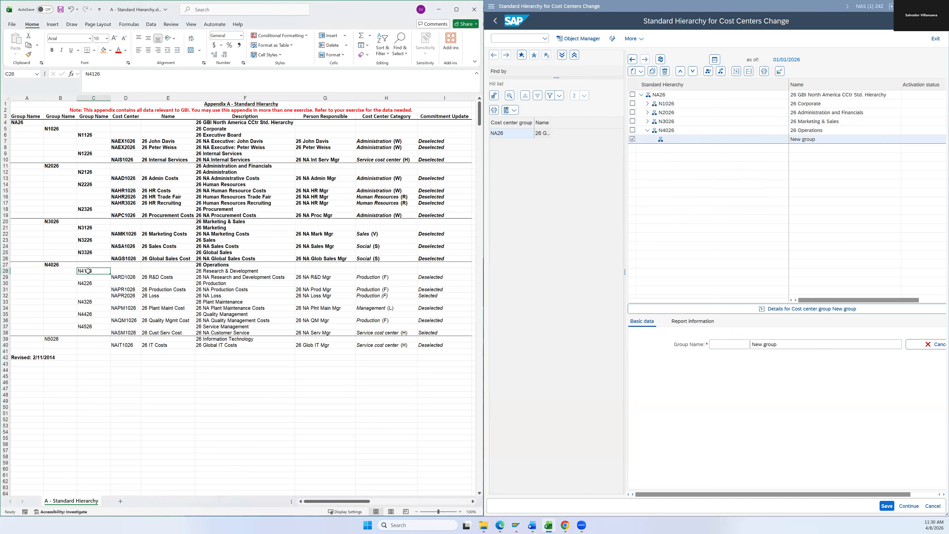
pyautogui.hotkey('ctrl', 'c')
pyautogui.hotkey('alt', 'Tab')
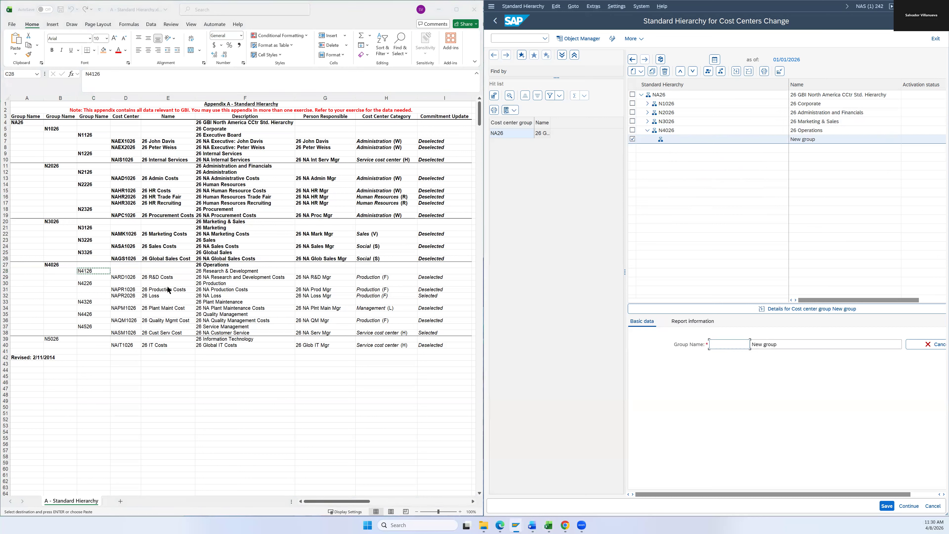
pyautogui.hotkey('ctrl', 'v')
pyautogui.hotkey('alt', 'Tab')
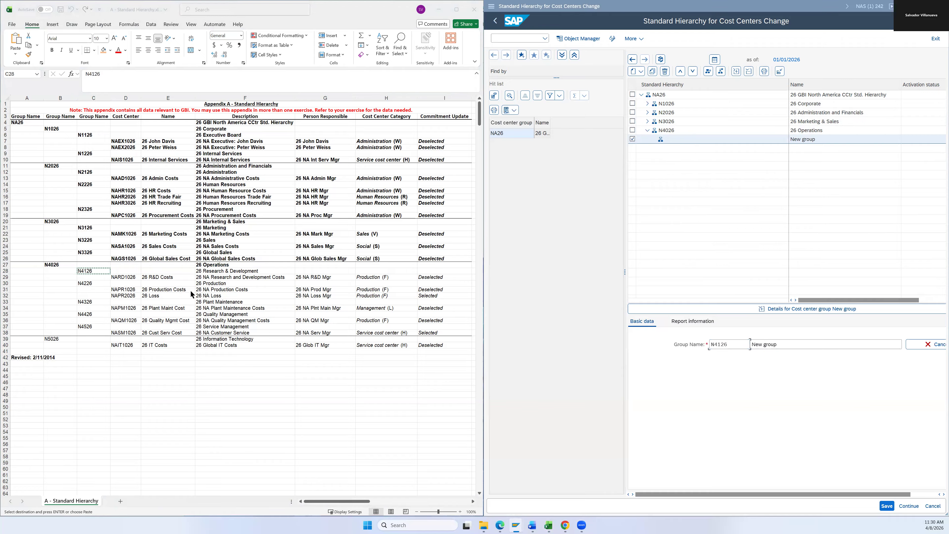
# Step: Save group N4126 with the description "26 Research & Development" copied from the spreadsheet, and bold its spreadsheet row
pyautogui.press('Right')
pyautogui.press('Right')
pyautogui.press('Right')
pyautogui.hotkey('ctrl', 'c')
pyautogui.hotkey('alt', 'Tab')
pyautogui.press('Tab')
pyautogui.hotkey('ctrl', 'v')
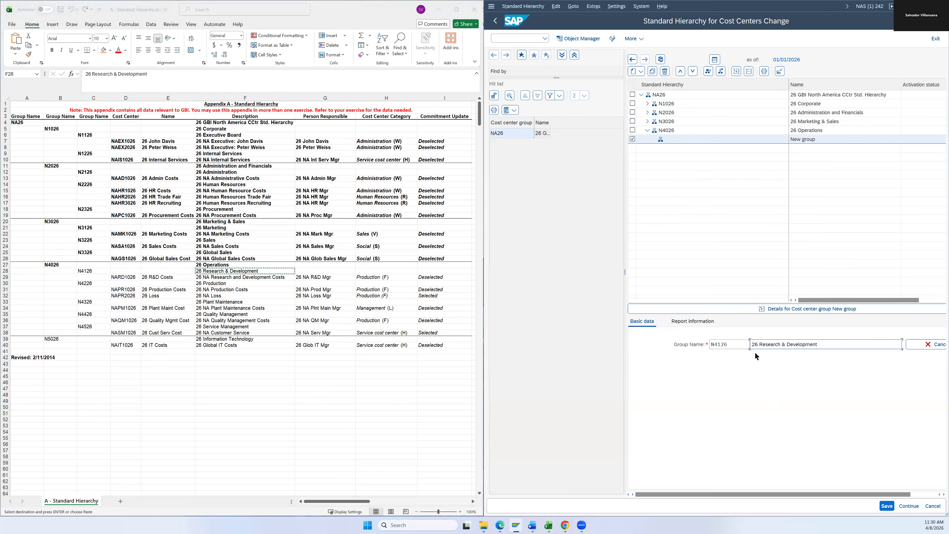
pyautogui.click(887, 506)
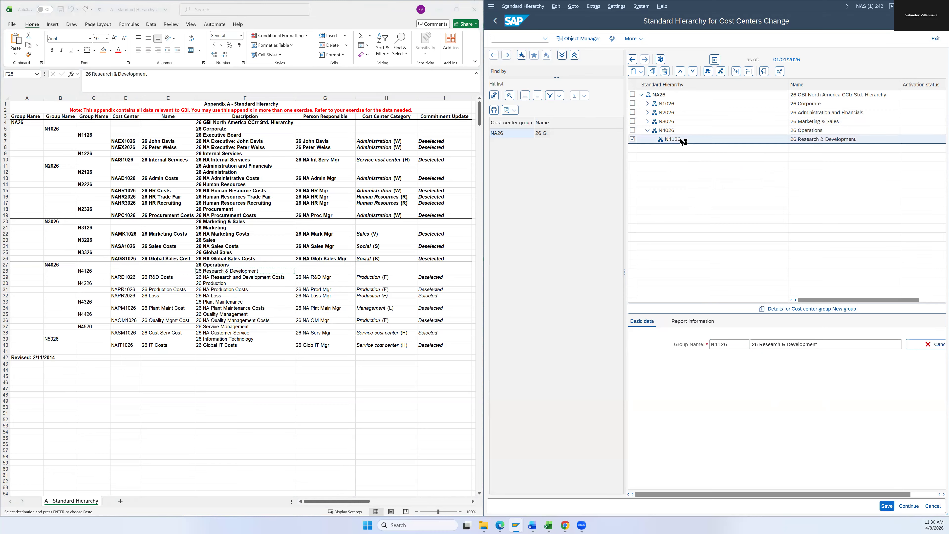
pyautogui.keyDown('shift'); pyautogui.click(107, 271); pyautogui.keyUp('shift')
pyautogui.hotkey('ctrl', 'b')
# Step: Create a cost center under N4126 with the ID NARD1026 and the name "26 R&D Costs", both copied from the spreadsheet
pyautogui.click(129, 278)
pyautogui.hotkey('ctrl', 'c')
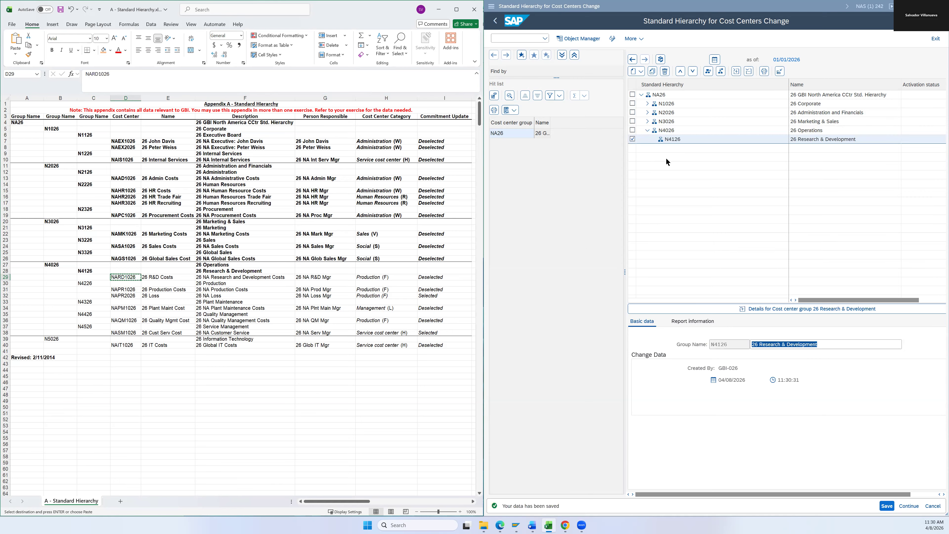
pyautogui.rightClick(668, 140)
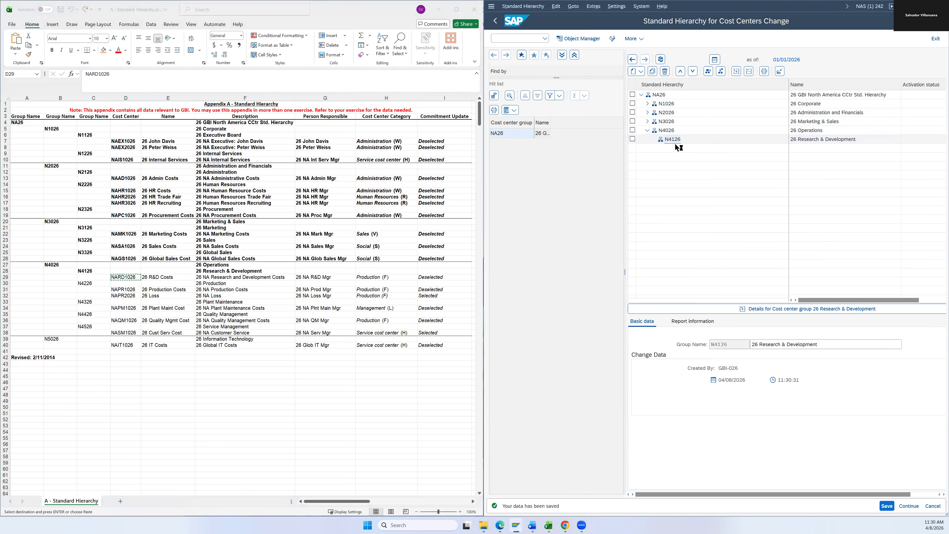
pyautogui.click(700, 168)
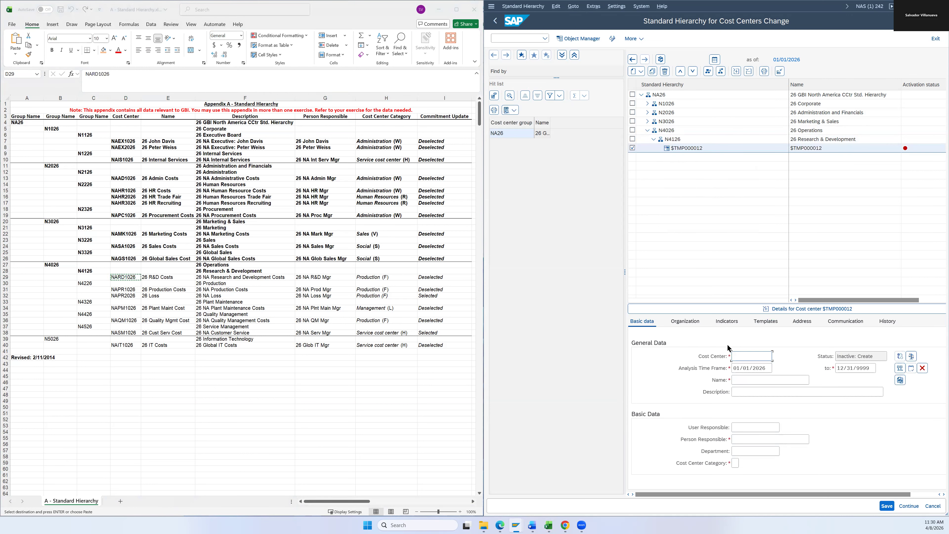
pyautogui.hotkey('ctrl', 'v')
pyautogui.hotkey('alt', 'Tab')
pyautogui.press('Right')
pyautogui.hotkey('ctrl', 'c')
pyautogui.click(738, 380)
pyautogui.hotkey('ctrl', 'v')
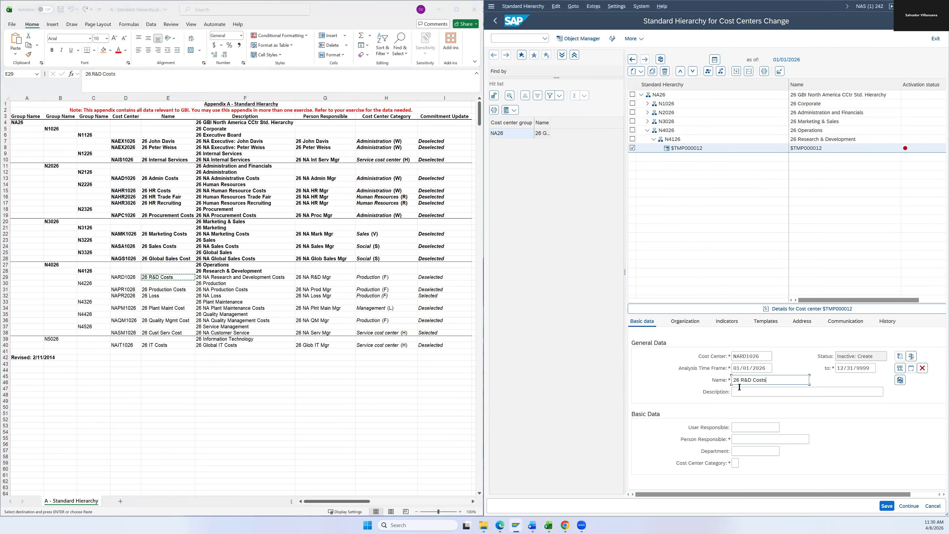
# Step: Copy the description "26 NA Research and Development Costs" from the spreadsheet into cost center NARD1026
pyautogui.hotkey('alt', 'Tab')
pyautogui.press('Right')
pyautogui.hotkey('ctrl', 'c')
pyautogui.click(739, 392)
pyautogui.hotkey('ctrl', 'v')
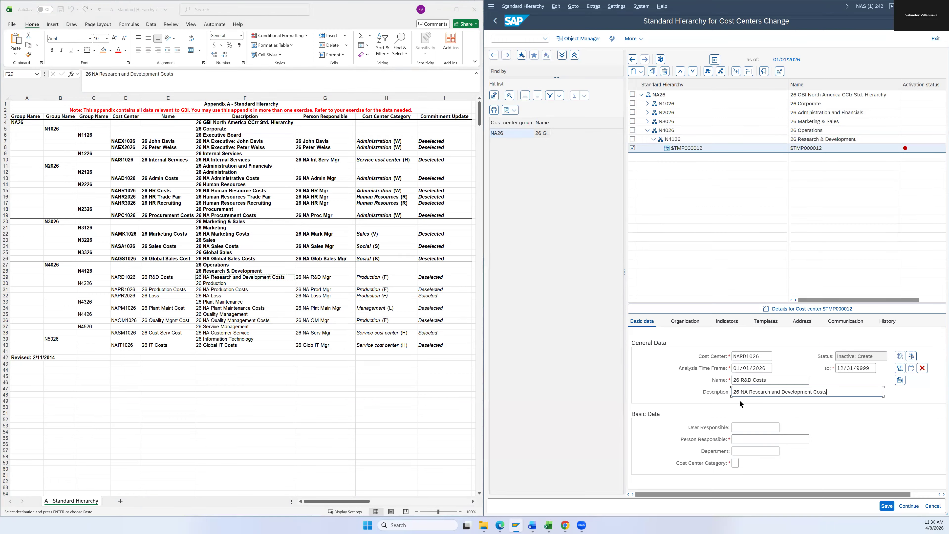
# Step: Copy the person responsible "26 NA R&D Mgr" from the spreadsheet into cost center NARD1026 and set its category to F
pyautogui.hotkey('alt', 'Tab')
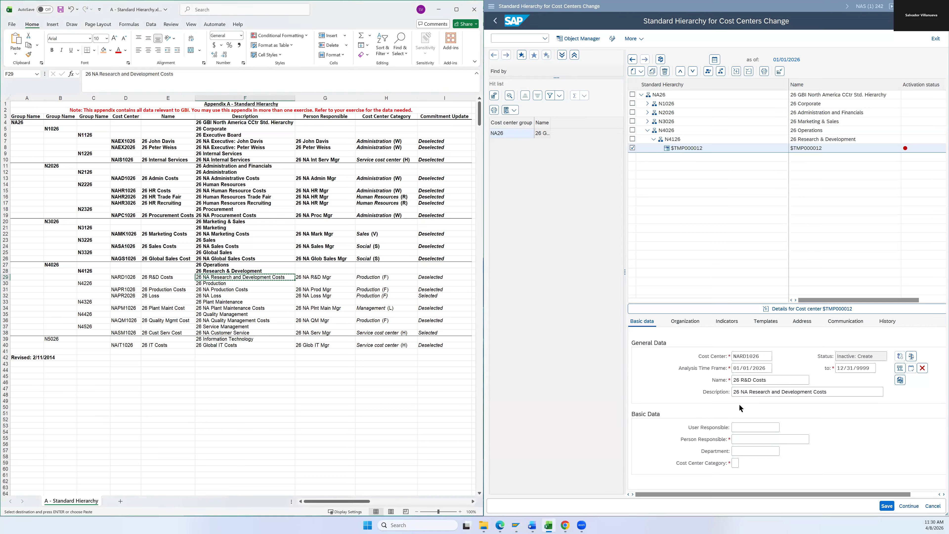
pyautogui.press('Right')
pyautogui.hotkey('ctrl', 'c')
pyautogui.hotkey('alt', 'Tab')
pyautogui.click(737, 442)
pyautogui.hotkey('ctrl', 'v')
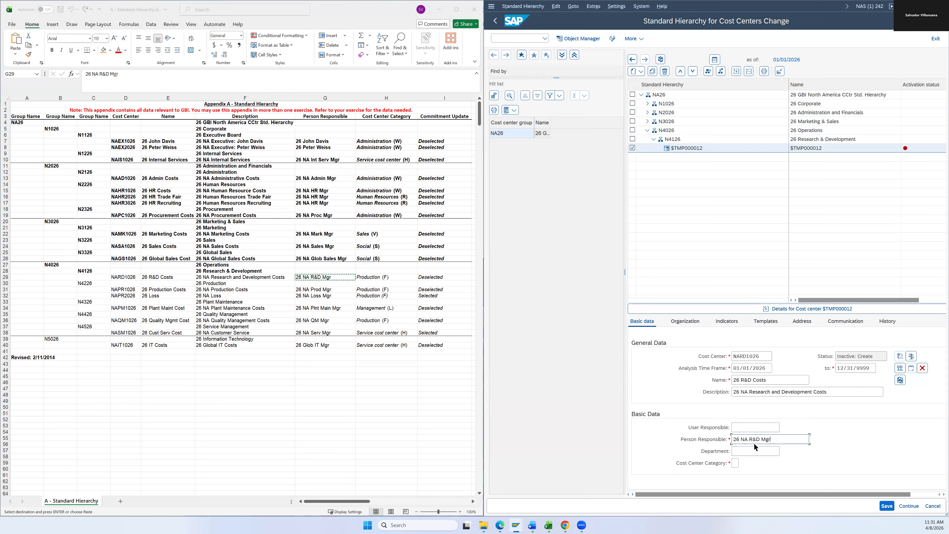
pyautogui.click(734, 464)
pyautogui.write('F')
# Step: Deselect Commitment Update for cost center NARD1026, check its basic data, and save it
pyautogui.click(729, 320)
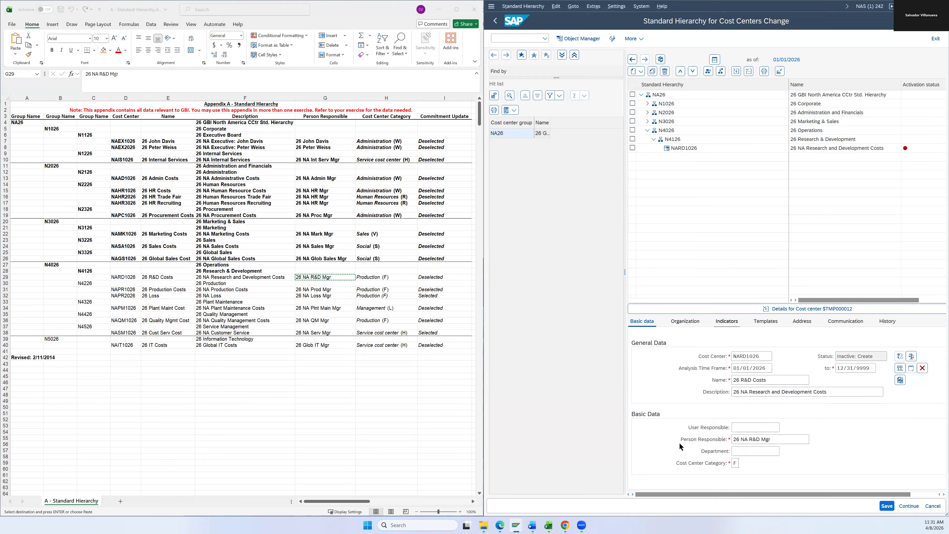
pyautogui.click(647, 414)
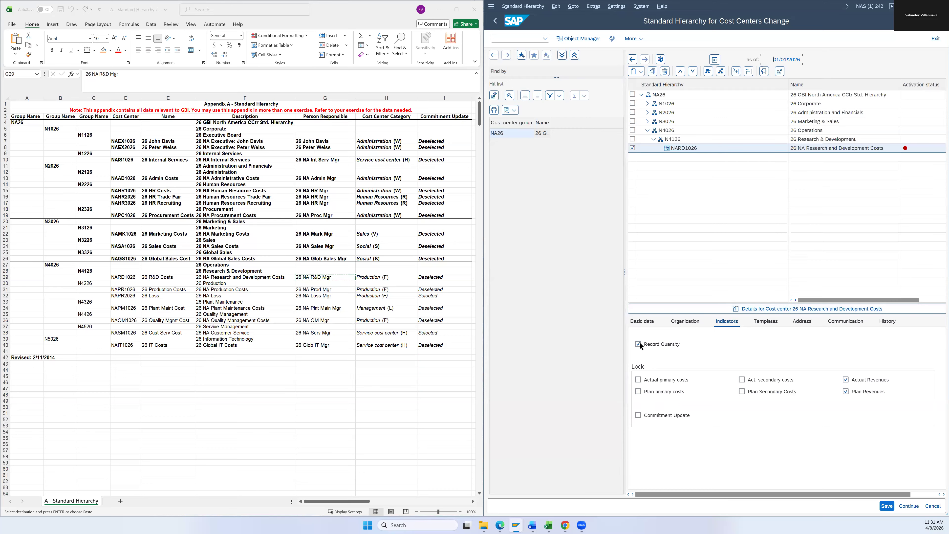
pyautogui.click(640, 322)
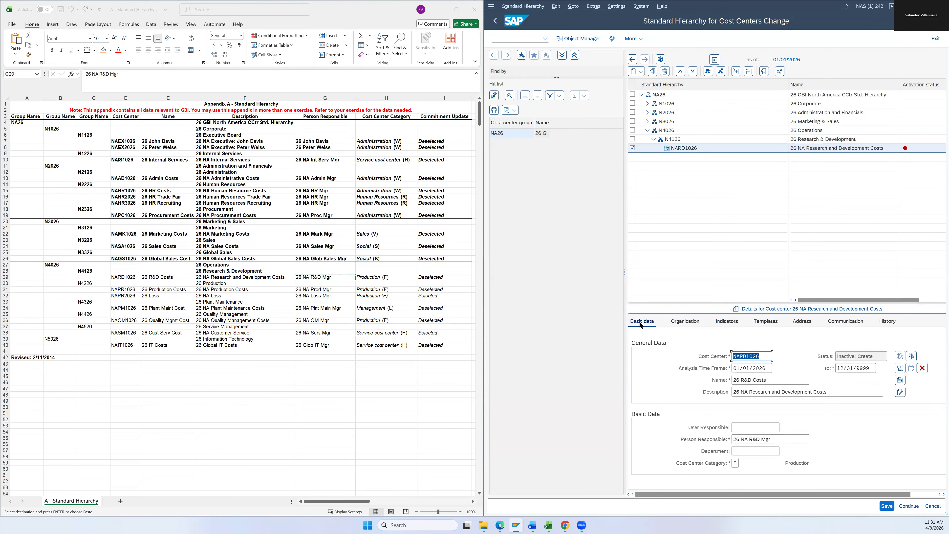
pyautogui.click(723, 320)
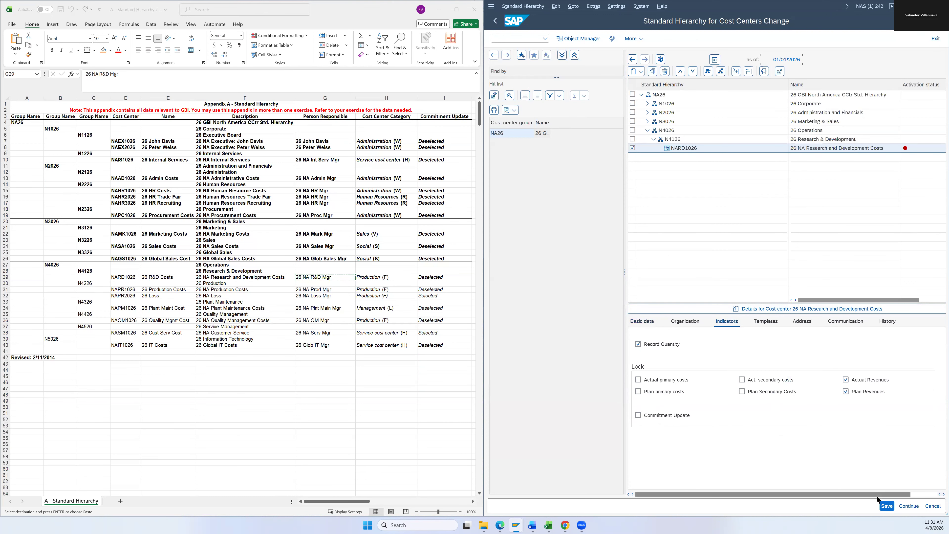
pyautogui.click(886, 508)
# Step: Examine the indicator settings of cost centers NAGS1026 and NASA1026 in the N3026 branch
pyautogui.click(645, 129)
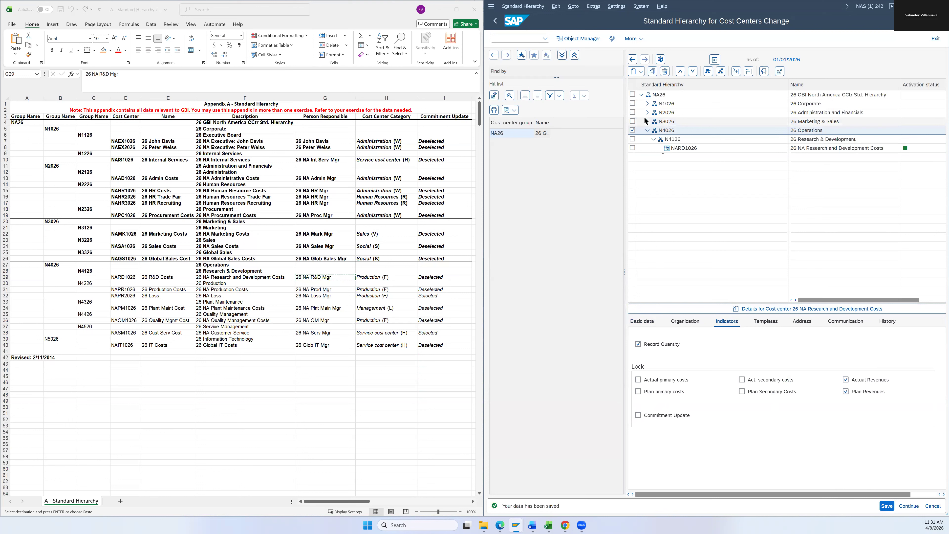
pyautogui.click(647, 120)
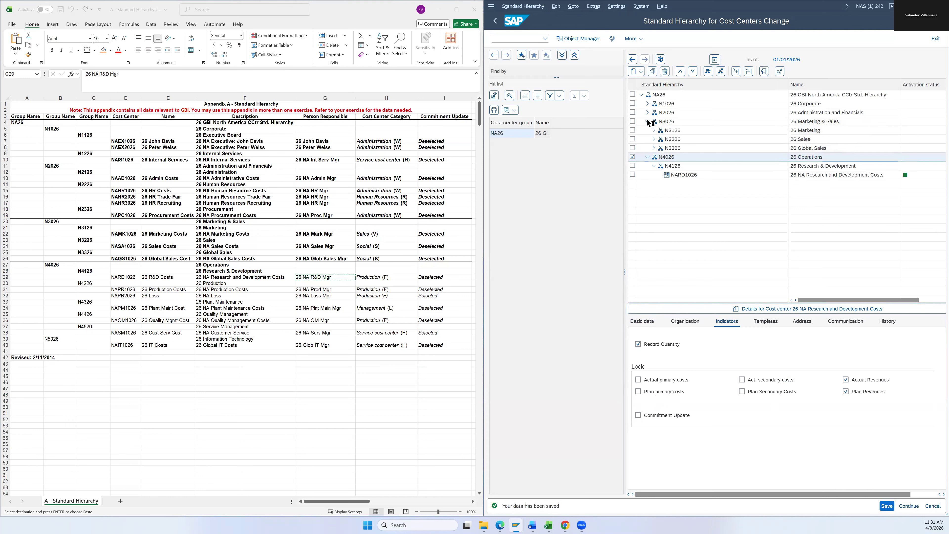
pyautogui.click(653, 147)
pyautogui.click(693, 157)
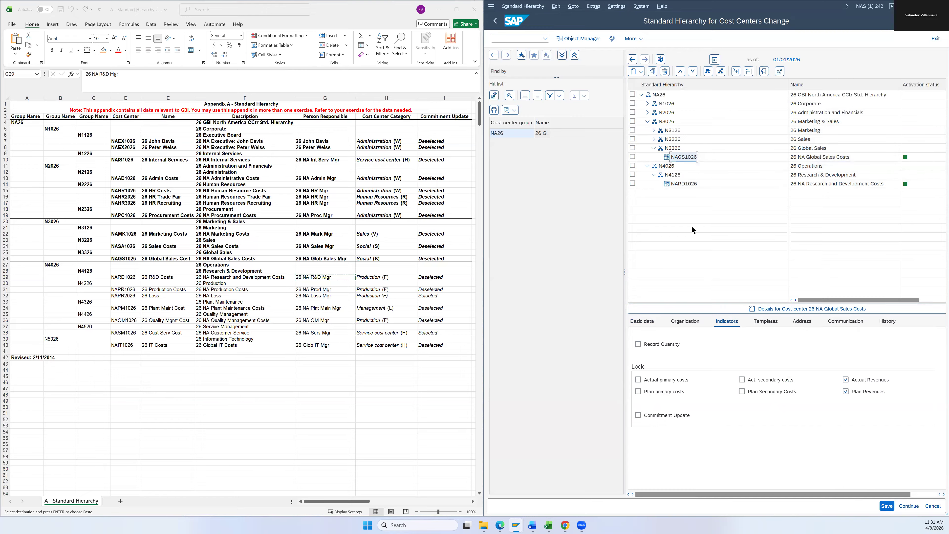
pyautogui.click(653, 139)
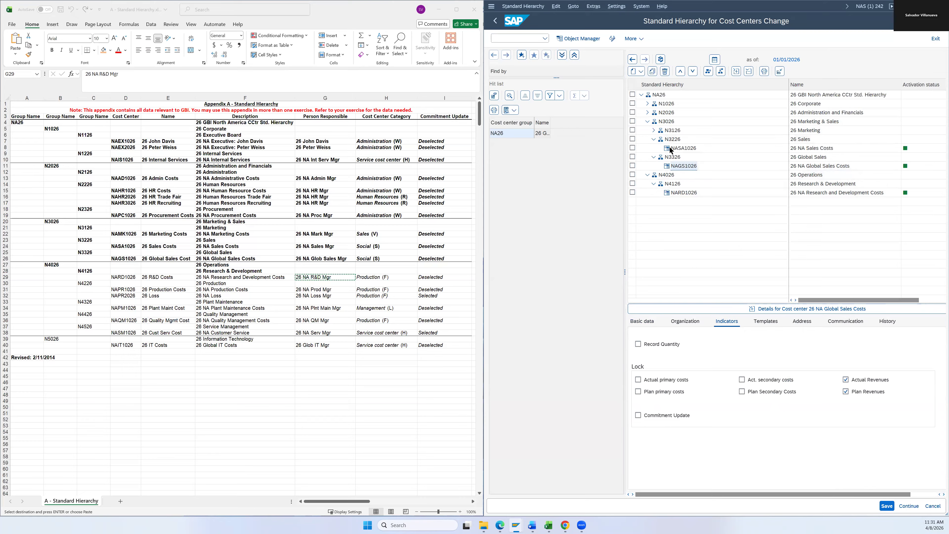
pyautogui.click(679, 149)
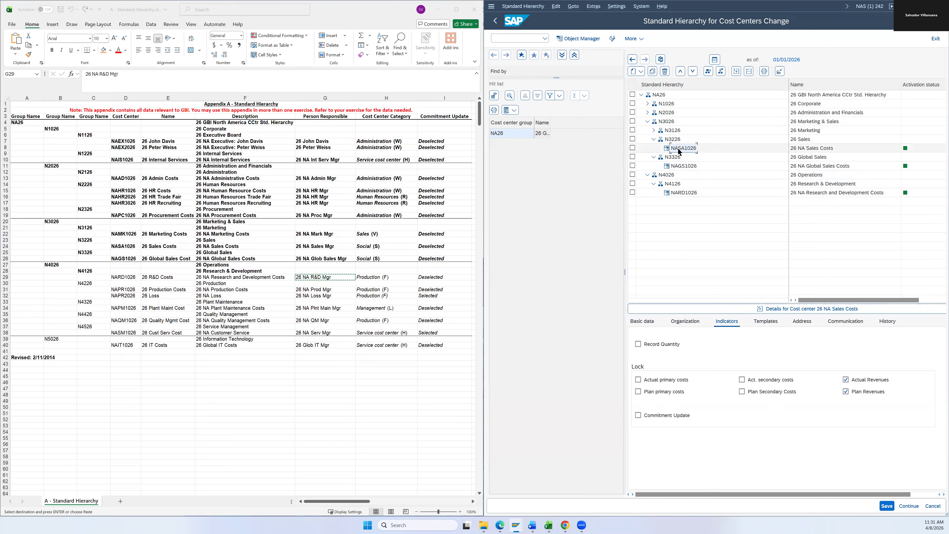
# Step: Deselect Record Quantity for cost center NARD1026, save the change, and reopen NAGS1026 for comparison
pyautogui.click(687, 190)
pyautogui.click(639, 344)
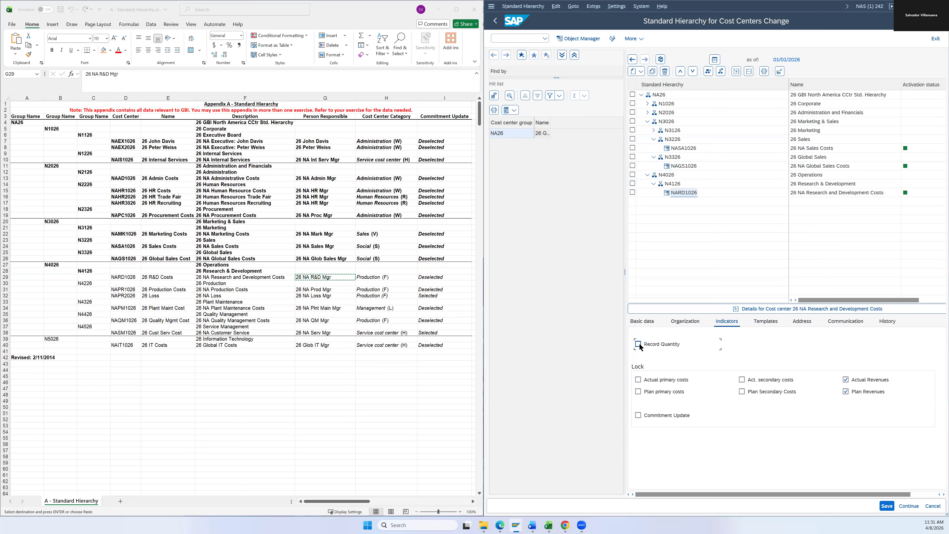
pyautogui.click(886, 506)
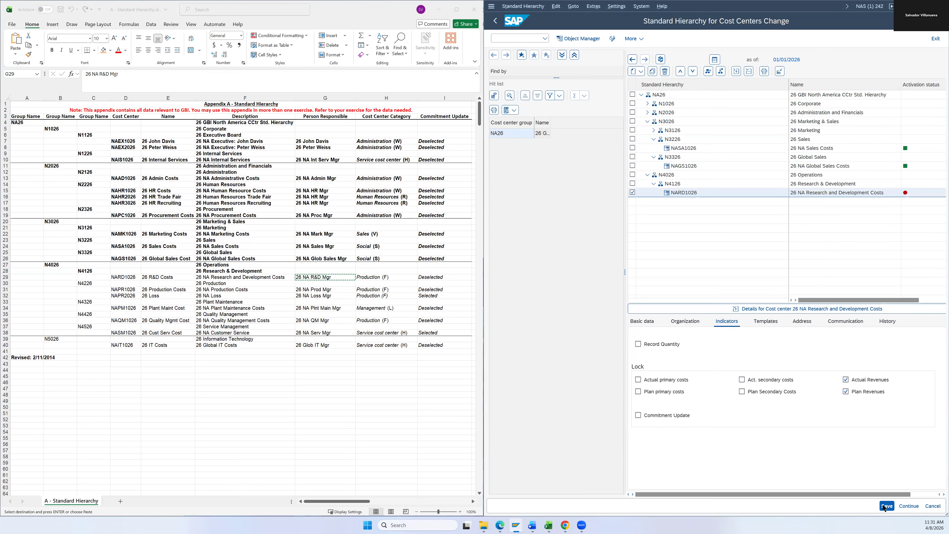
pyautogui.click(683, 165)
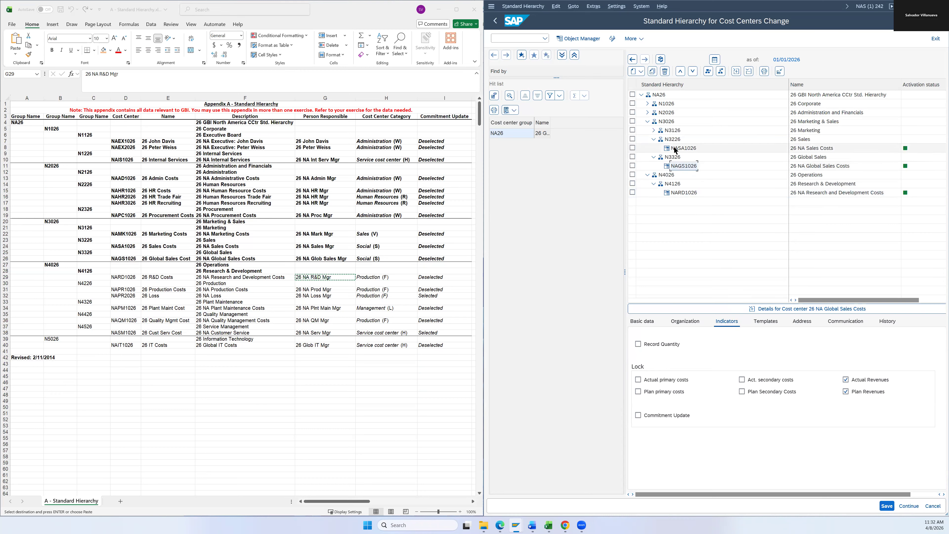
# Step: Examine the indicators of cost center NASA1026, collapse the N3026 branch, and check the indicators and basic data of NARD1026
pyautogui.click(675, 150)
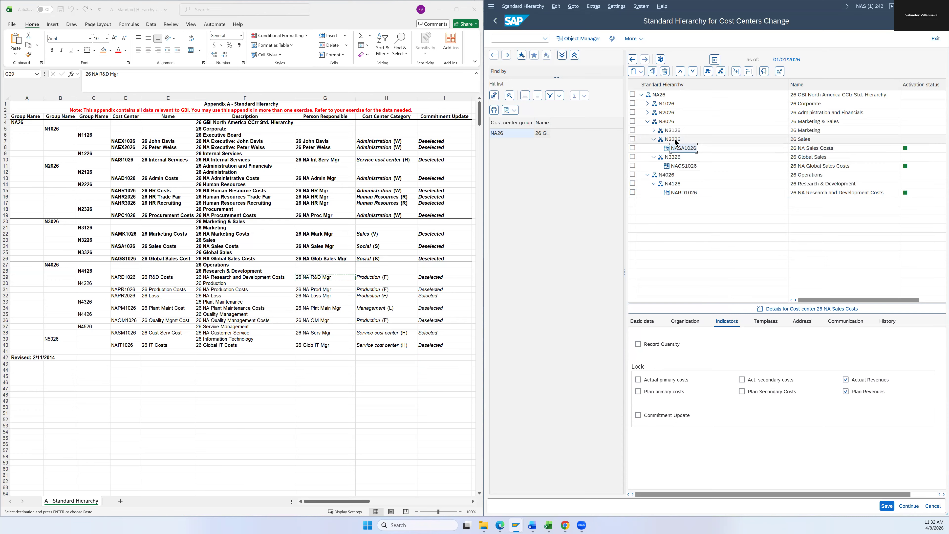
pyautogui.click(655, 140)
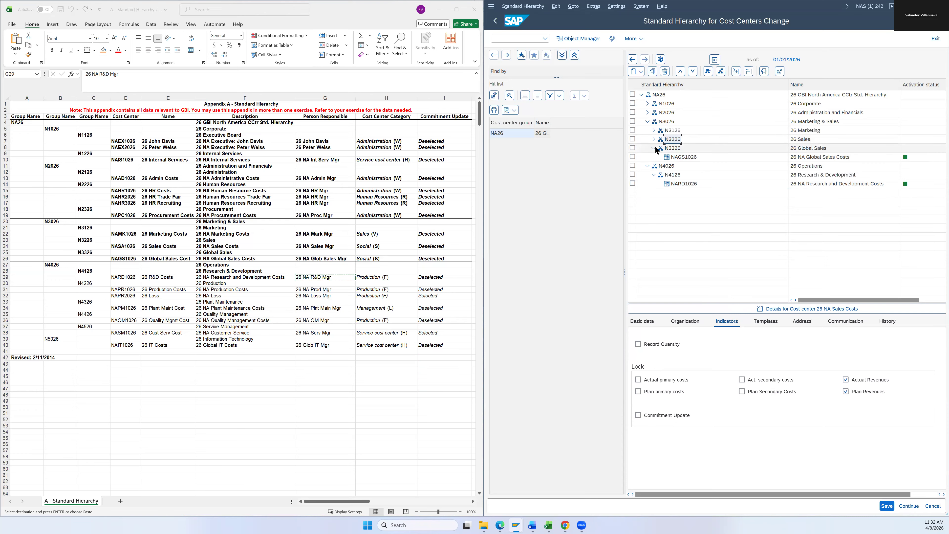
pyautogui.click(647, 121)
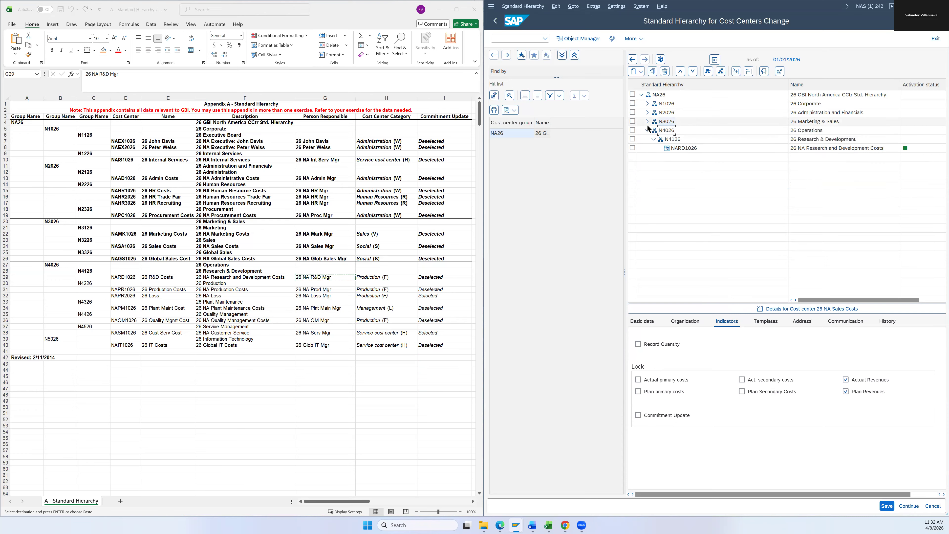
pyautogui.click(654, 139)
pyautogui.click(654, 140)
pyautogui.click(653, 140)
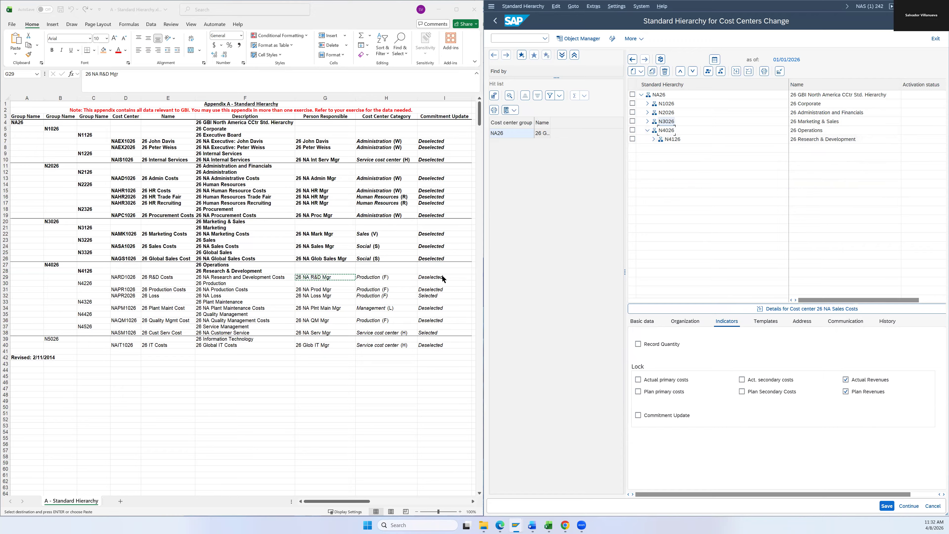
pyautogui.click(654, 139)
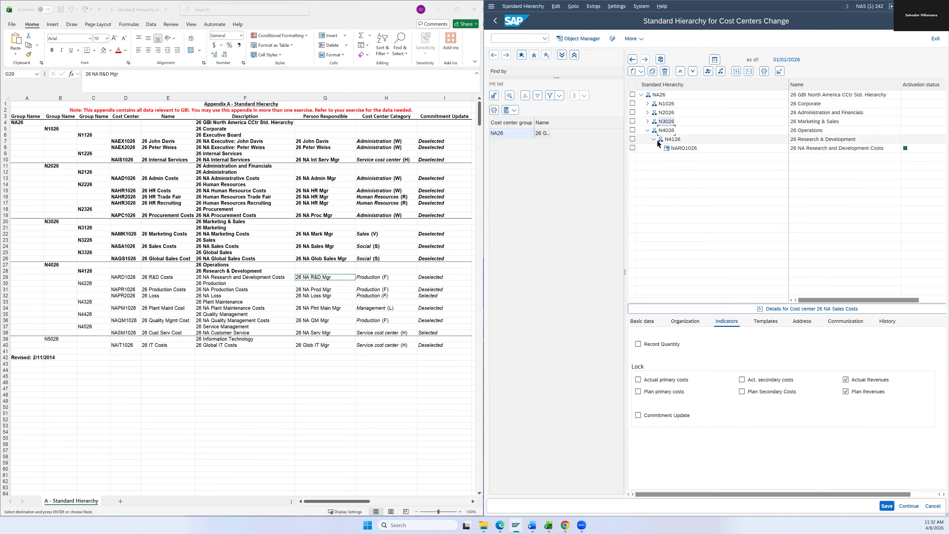
pyautogui.click(669, 148)
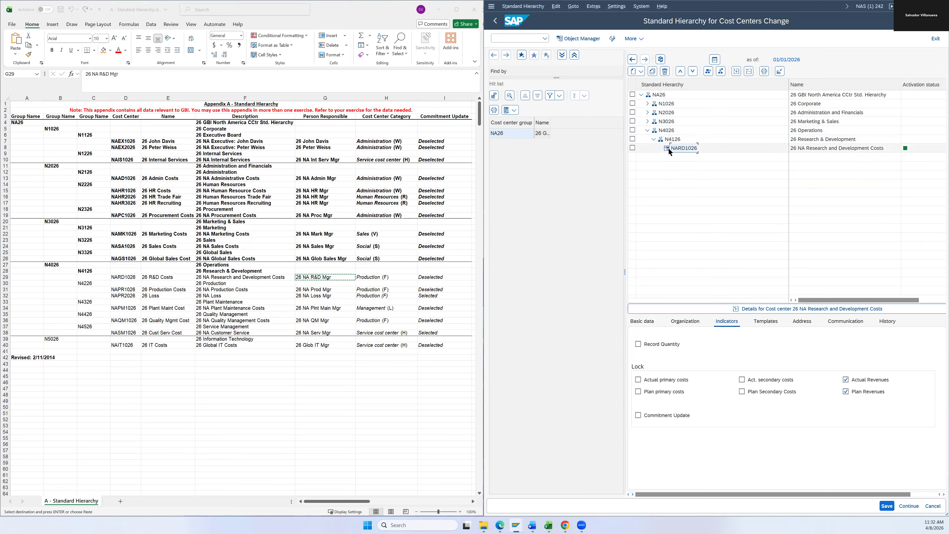
pyautogui.click(642, 321)
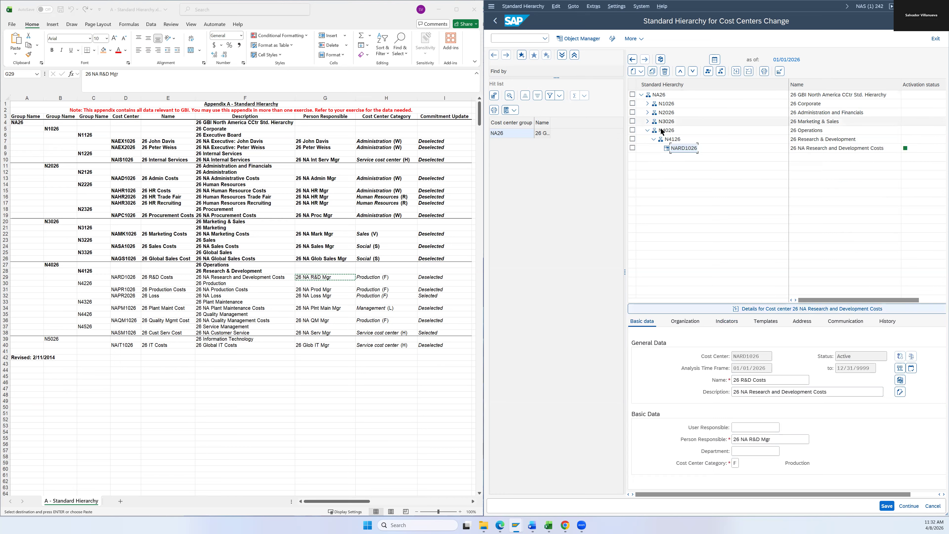
# Step: Add a new lower-level group under N4026 and bold the NARD1026 row in the spreadsheet
pyautogui.click(654, 139)
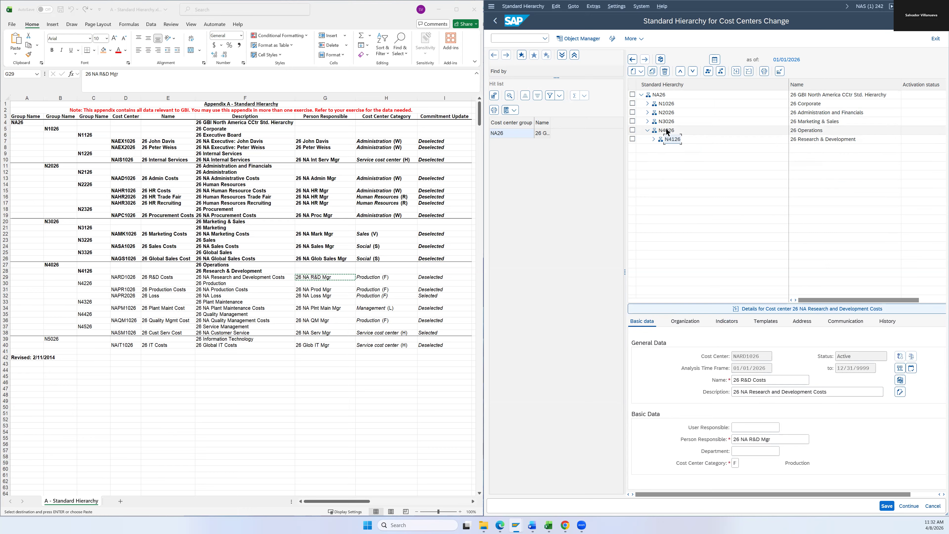
pyautogui.rightClick(671, 131)
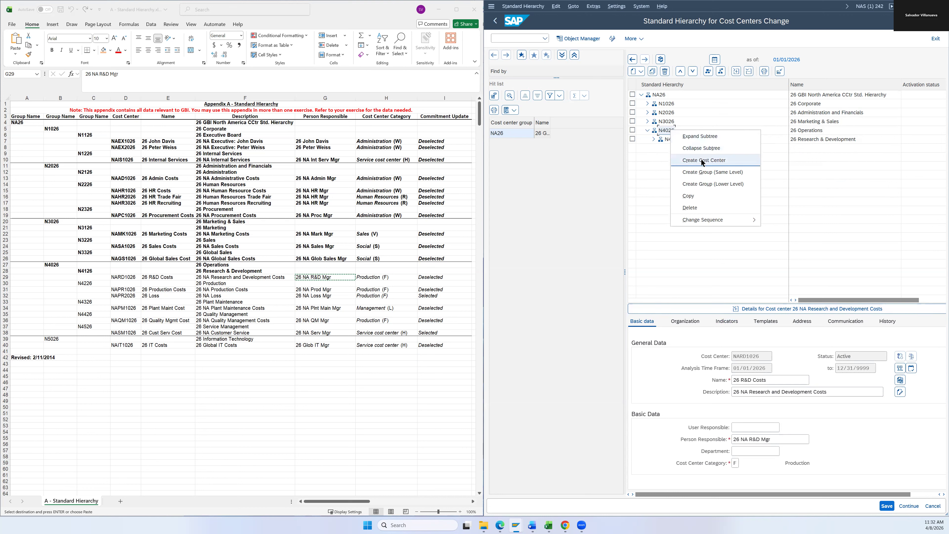
pyautogui.click(717, 183)
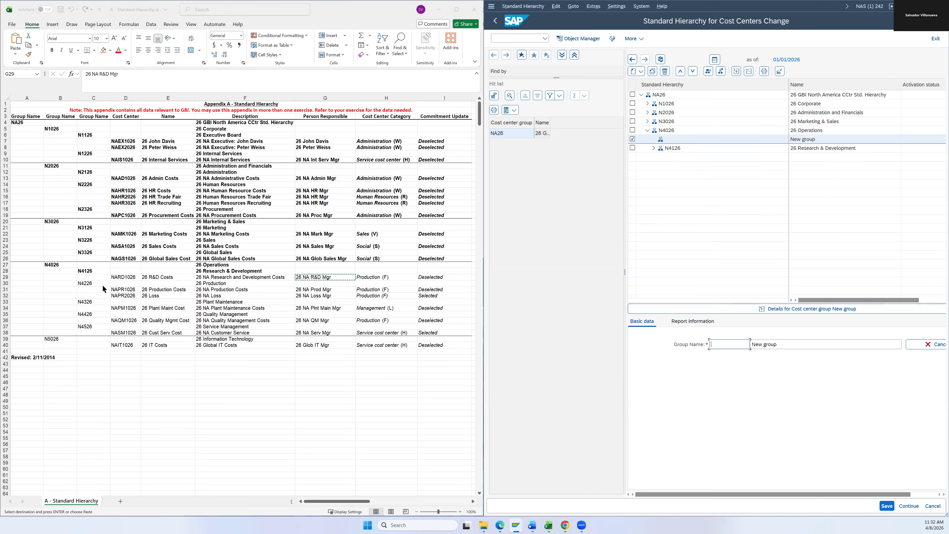
pyautogui.moveTo(442, 277); pyautogui.dragTo(124, 279)
pyautogui.press('Escape')
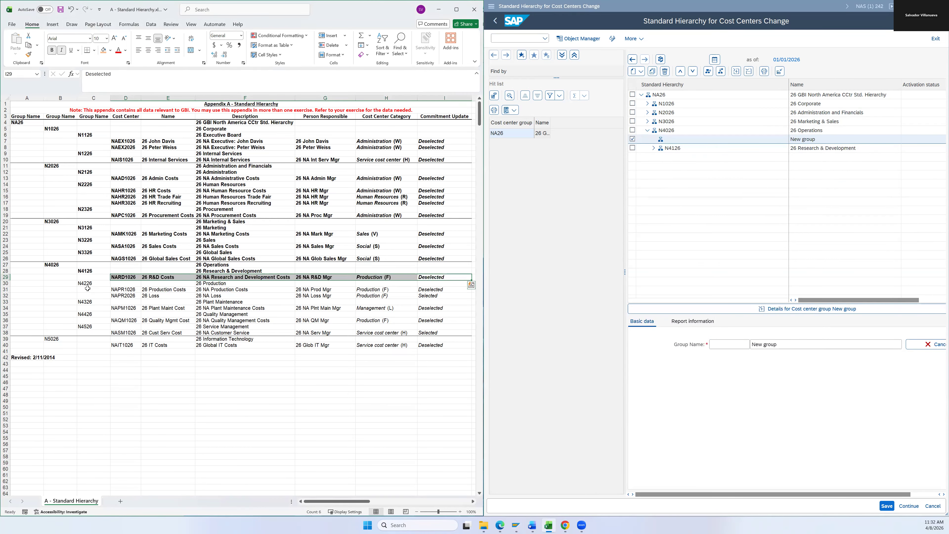
# Step: Copy the group name N4226 from the spreadsheet into the new group under N4026
pyautogui.click(87, 284)
pyautogui.hotkey('ctrl', 'c')
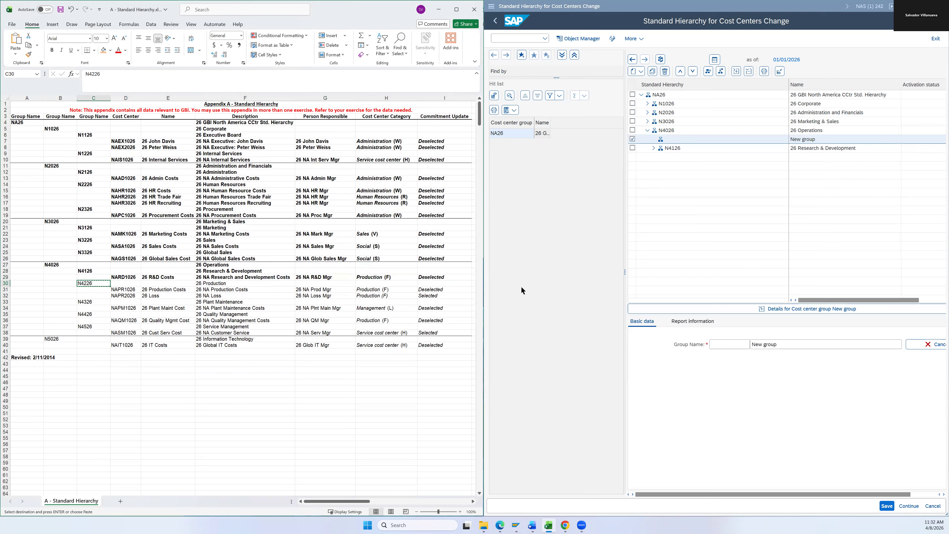
pyautogui.click(522, 288)
pyautogui.hotkey('ctrl', 'v')
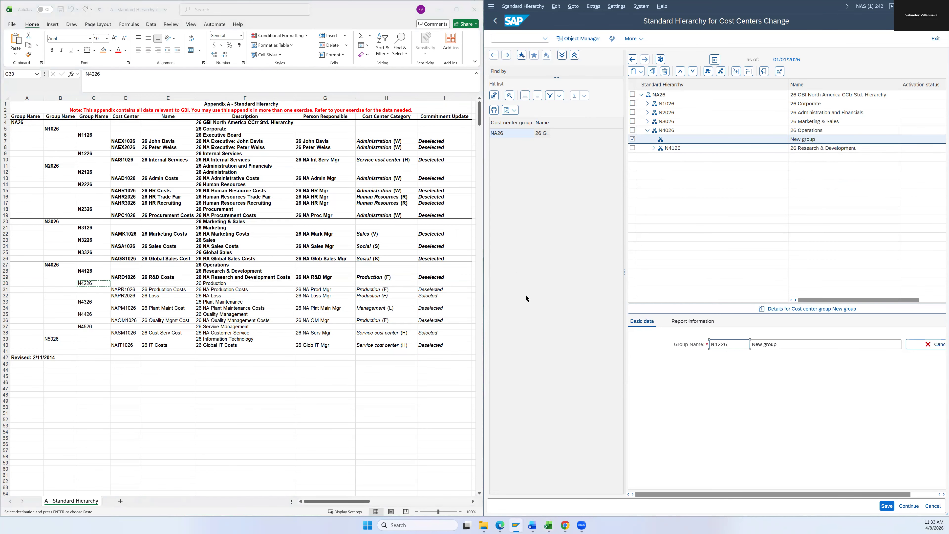
# Step: Copy the description "26 Production" from the spreadsheet into group N4226 and save the group
pyautogui.hotkey('alt', 'Tab')
pyautogui.press('Right')
pyautogui.press('Right')
pyautogui.press('Right')
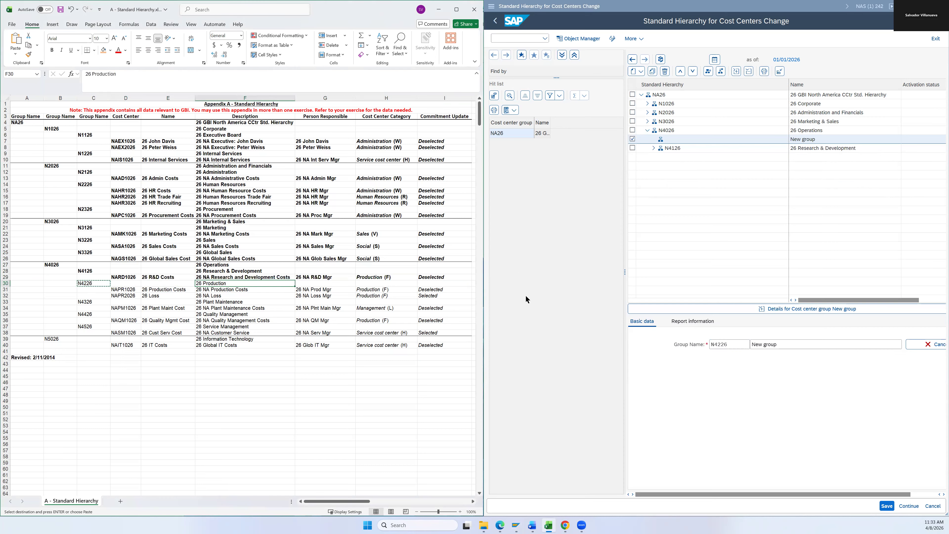
pyautogui.hotkey('ctrl', 'c')
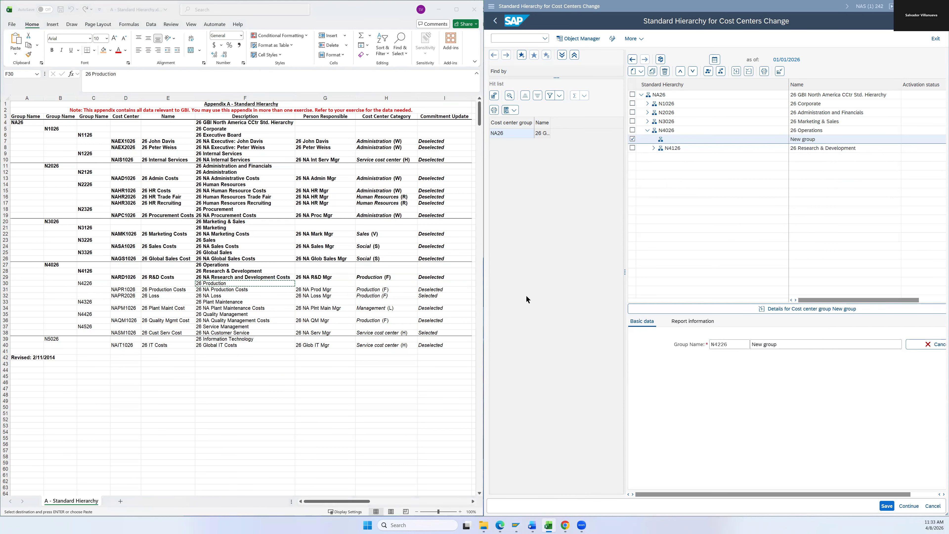
pyautogui.hotkey('alt', 'Tab')
pyautogui.press('Tab')
pyautogui.hotkey('ctrl', 'v')
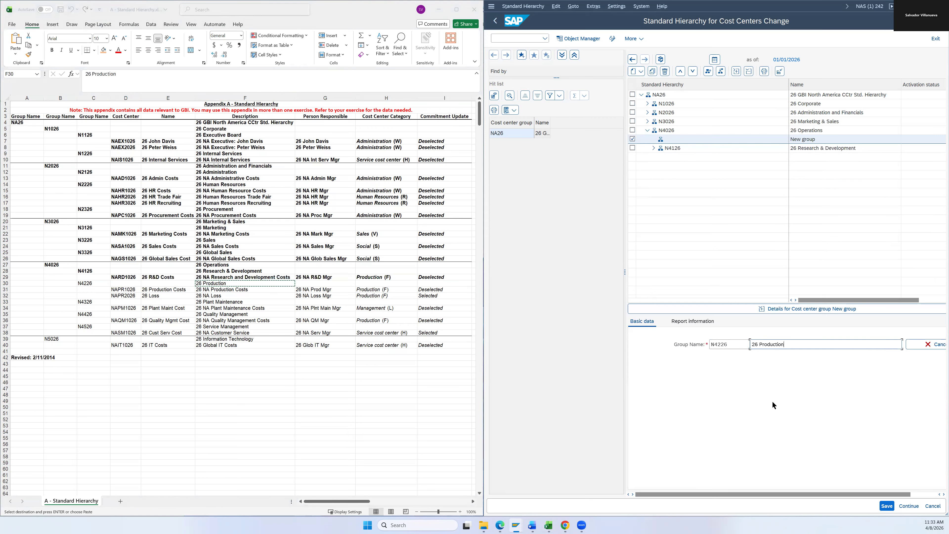
pyautogui.click(891, 507)
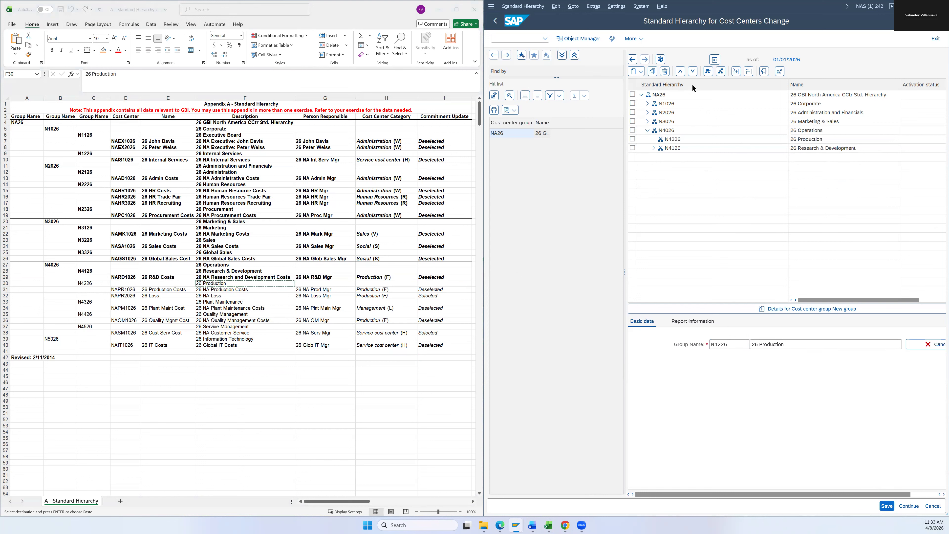
# Step: Move group N4226 below N4126 in the hierarchy and bold the N4226 row in the spreadsheet
pyautogui.click(692, 72)
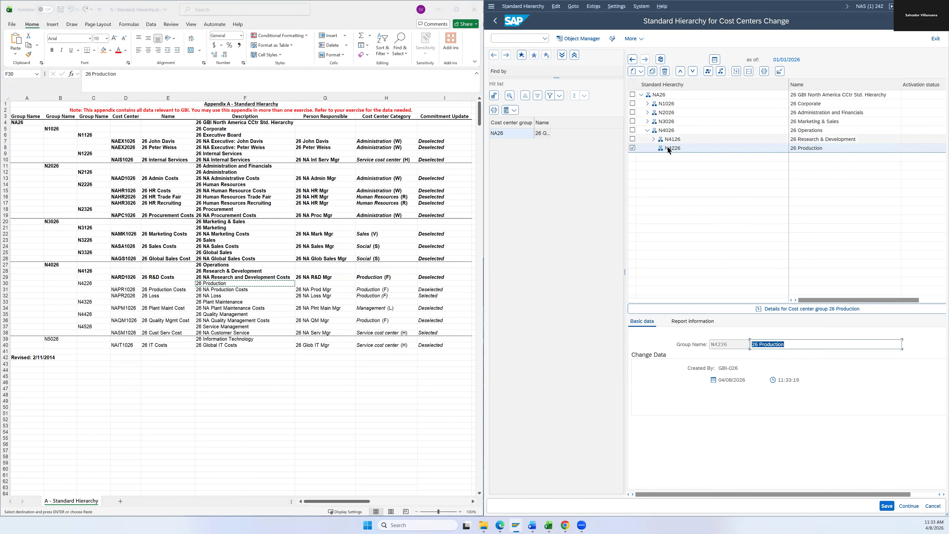
pyautogui.keyDown('shift'); pyautogui.click(90, 283); pyautogui.keyUp('shift')
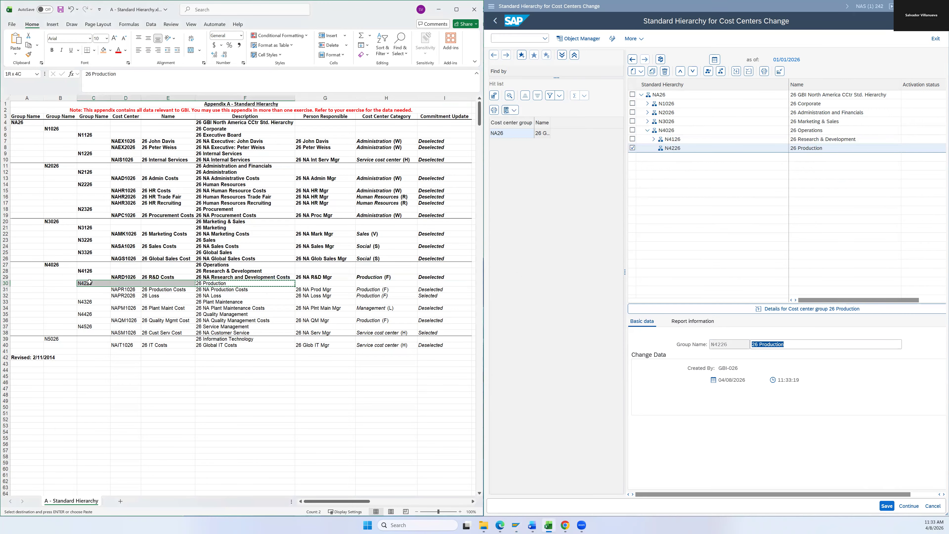
pyautogui.hotkey('ctrl', 'b')
# Step: Create a cost center under group N4226 with the ID NAPR1026 copied from the spreadsheet
pyautogui.click(120, 288)
pyautogui.hotkey('ctrl', 'c')
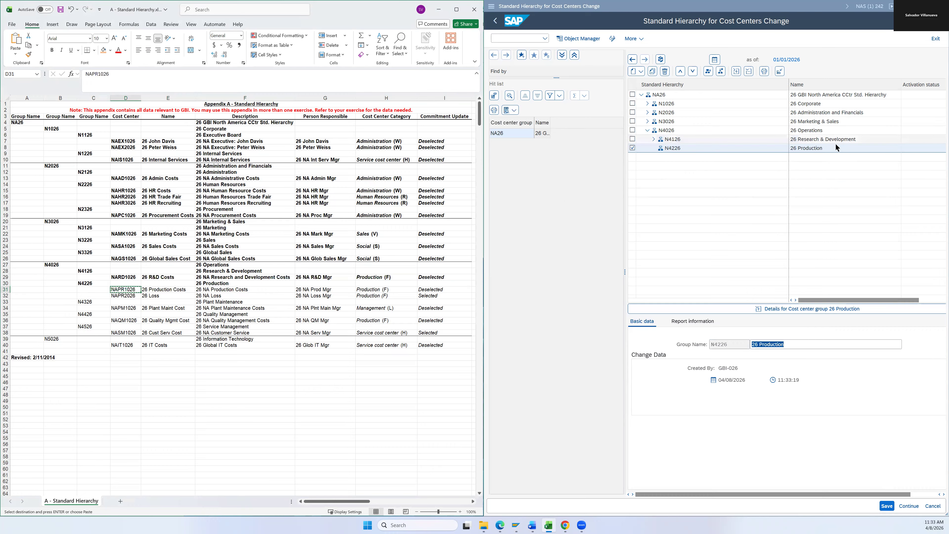
pyautogui.click(672, 147)
pyautogui.rightClick(674, 149)
pyautogui.click(707, 181)
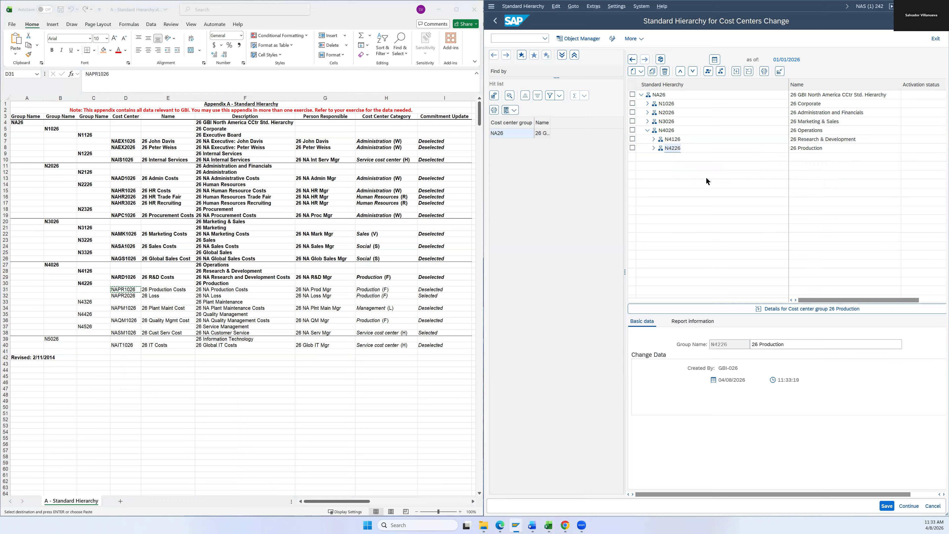
pyautogui.hotkey('ctrl', 'v')
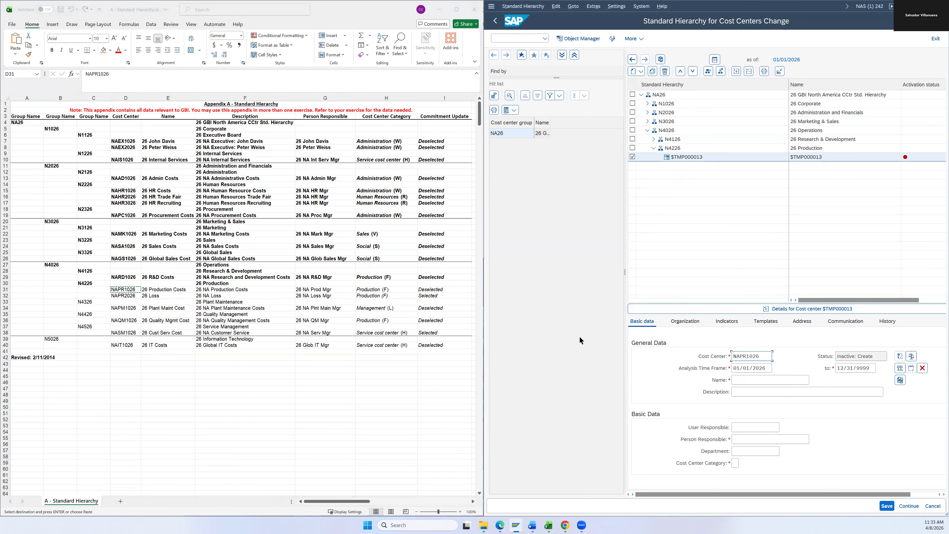
# Step: Copy the name "26 Production Costs" and description "26 NA Production Costs" from the spreadsheet into cost center NAPR1026
pyautogui.hotkey('alt', 'Tab')
pyautogui.press('Right')
pyautogui.hotkey('ctrl', 'c')
pyautogui.click(739, 379)
pyautogui.hotkey('ctrl', 'v')
pyautogui.click(736, 392)
pyautogui.hotkey('alt', 'Tab')
pyautogui.press('Right')
pyautogui.hotkey('ctrl', 'c')
pyautogui.click(737, 395)
pyautogui.hotkey('ctrl', 'v')
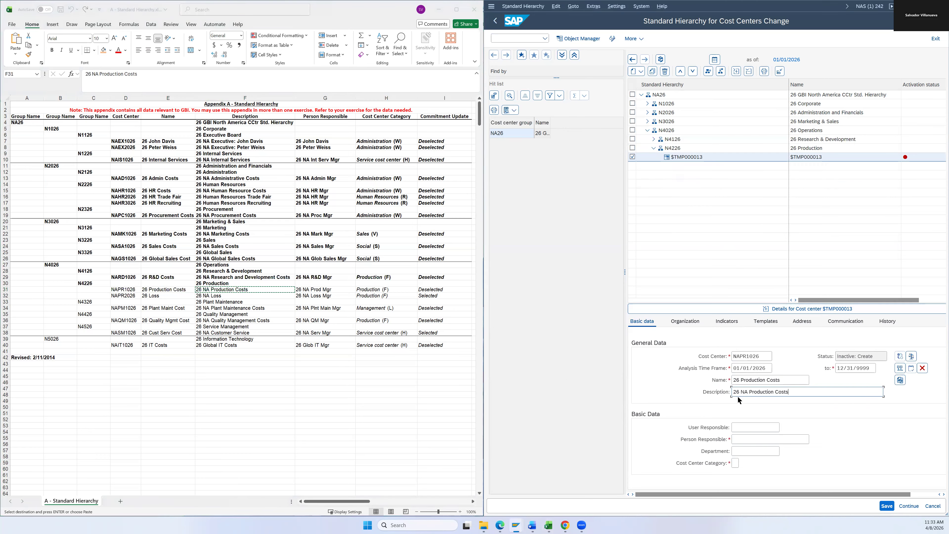
# Step: Copy the person responsible "26 NA Prod Mgr" from the spreadsheet into cost center NAPR1026
pyautogui.hotkey('alt', 'Tab')
pyautogui.press('Right')
pyautogui.hotkey('ctrl', 'c')
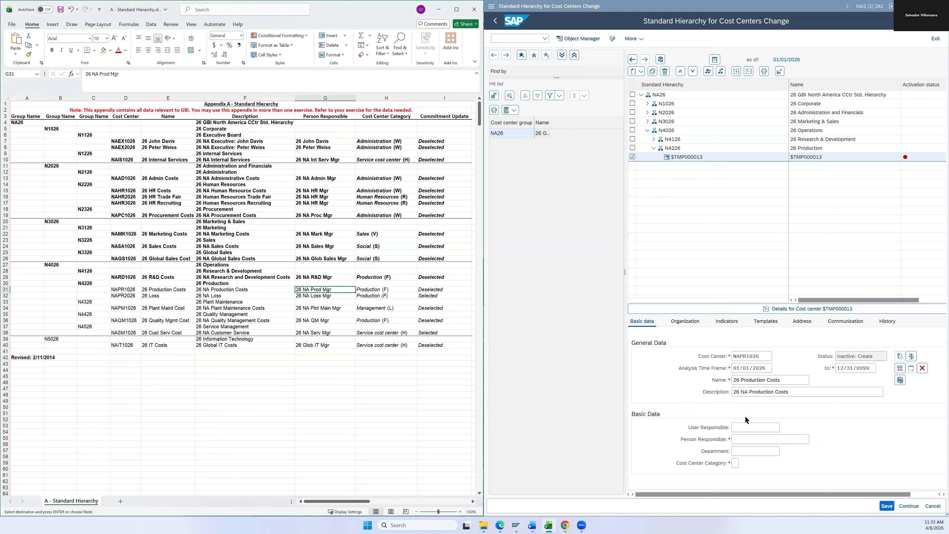
pyautogui.click(747, 439)
pyautogui.hotkey('ctrl', 'v')
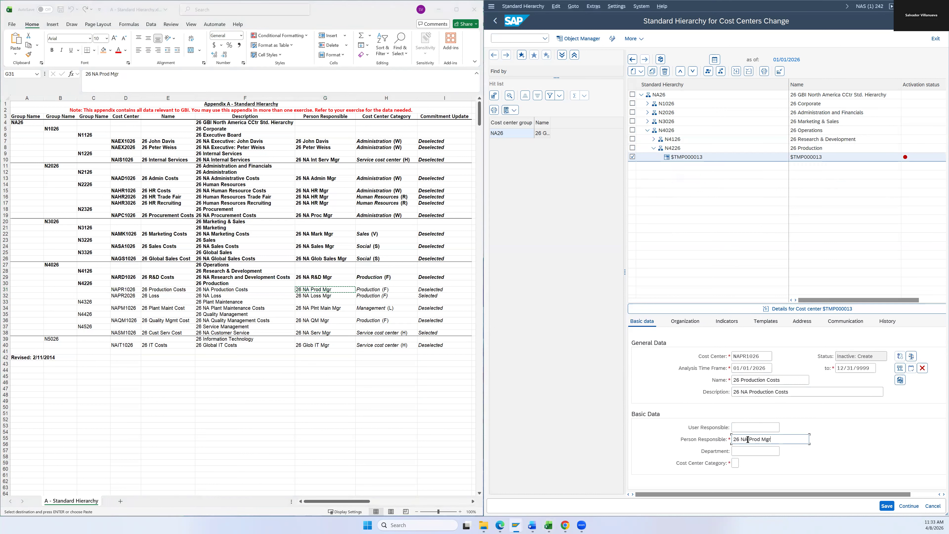
# Step: Set the category of cost center NAPR1026 to F, deselect its Commitment Update, and save it
pyautogui.click(736, 464)
pyautogui.write('f')
pyautogui.press('Return')
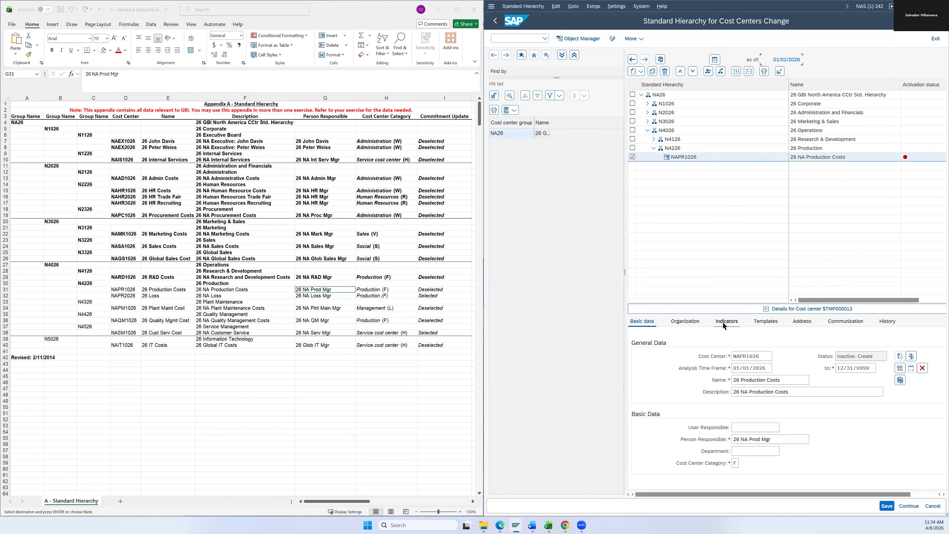
pyautogui.click(723, 322)
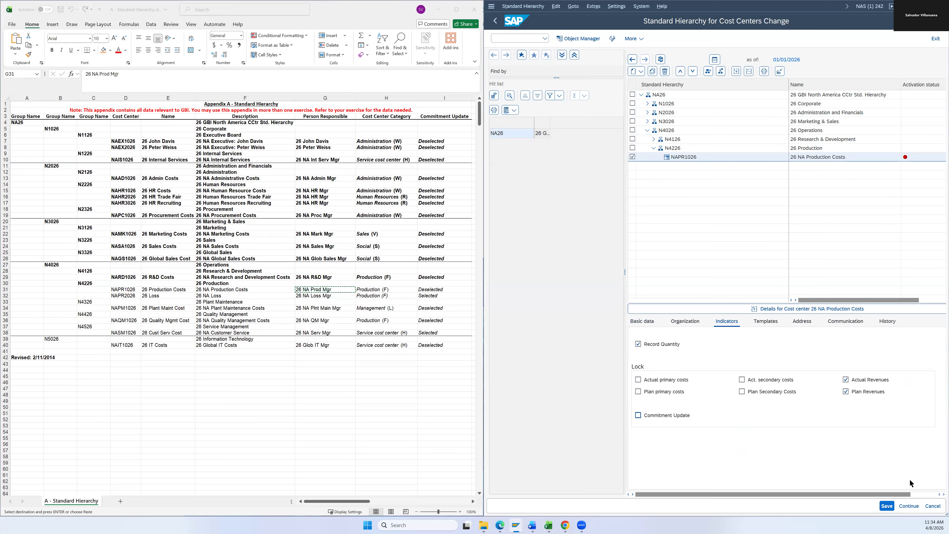
pyautogui.click(888, 506)
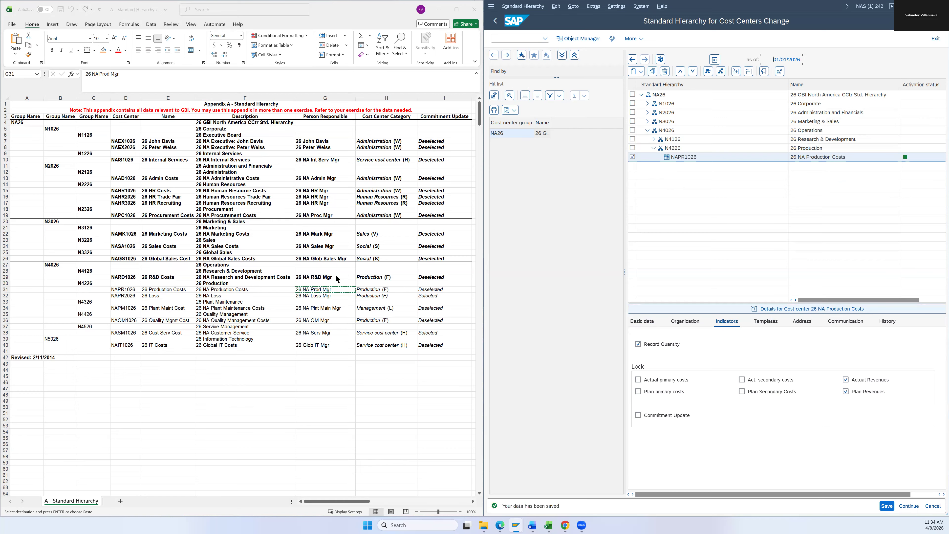
pyautogui.click(427, 278)
pyautogui.moveTo(426, 279); pyautogui.dragTo(116, 284)
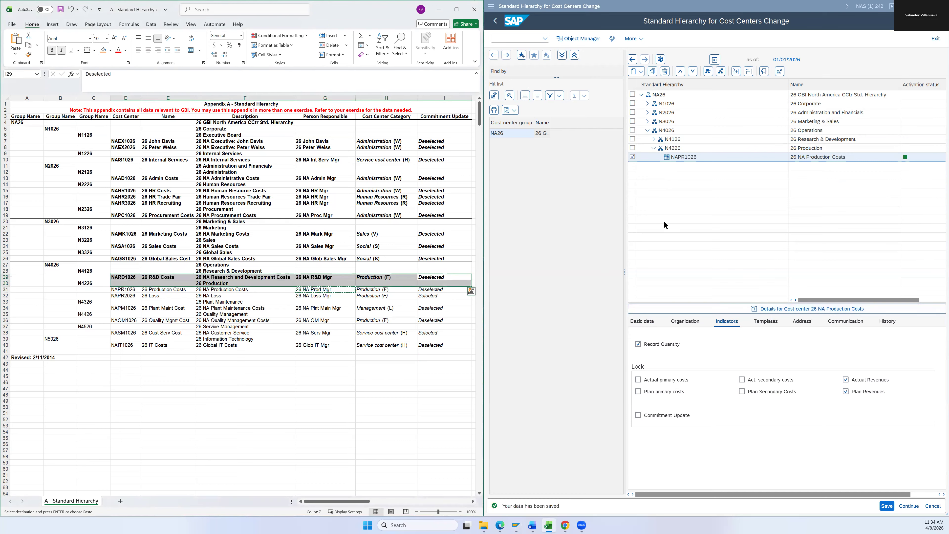
pyautogui.click(656, 151)
pyautogui.click(655, 148)
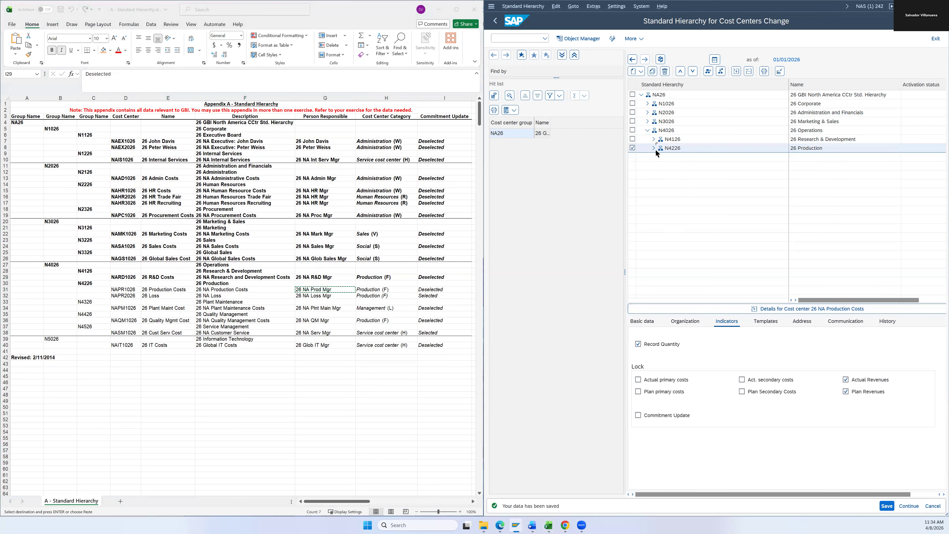
pyautogui.click(654, 148)
pyautogui.click(655, 149)
pyautogui.click(654, 149)
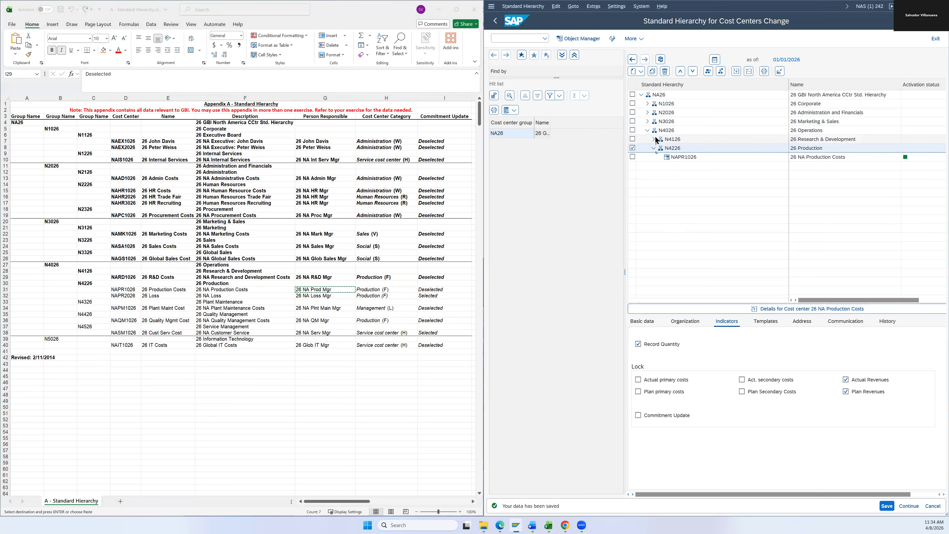
# Step: Select Record Quantity for cost center NARD1026 in group N4126 and save the change
pyautogui.click(655, 139)
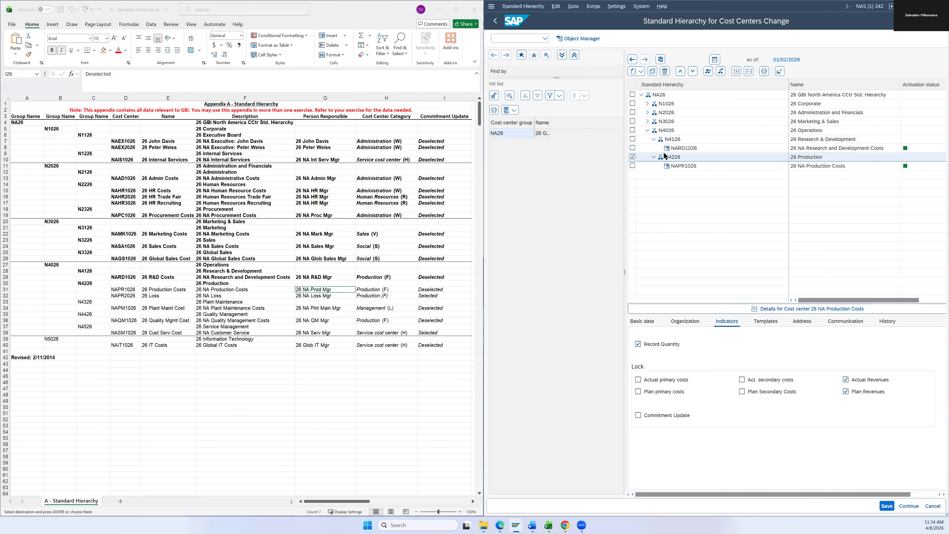
pyautogui.click(677, 149)
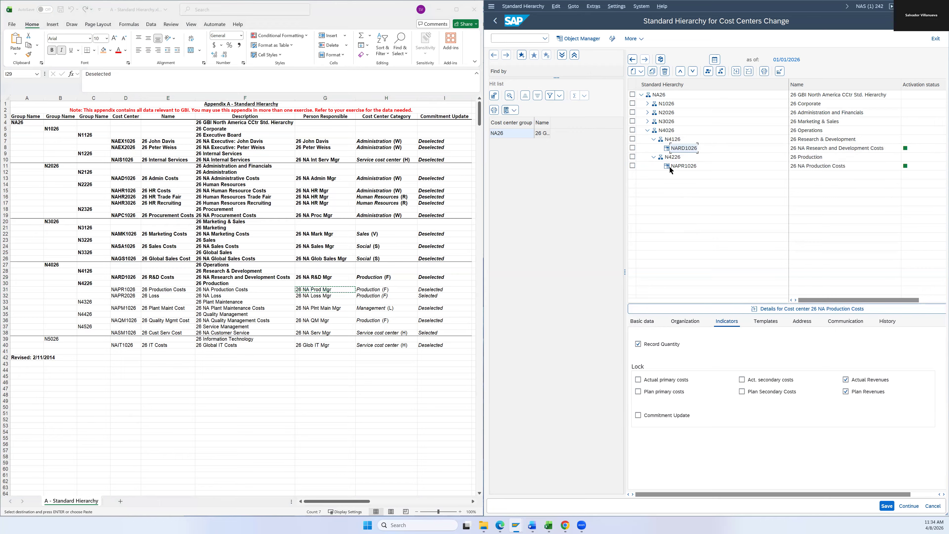
pyautogui.click(680, 148)
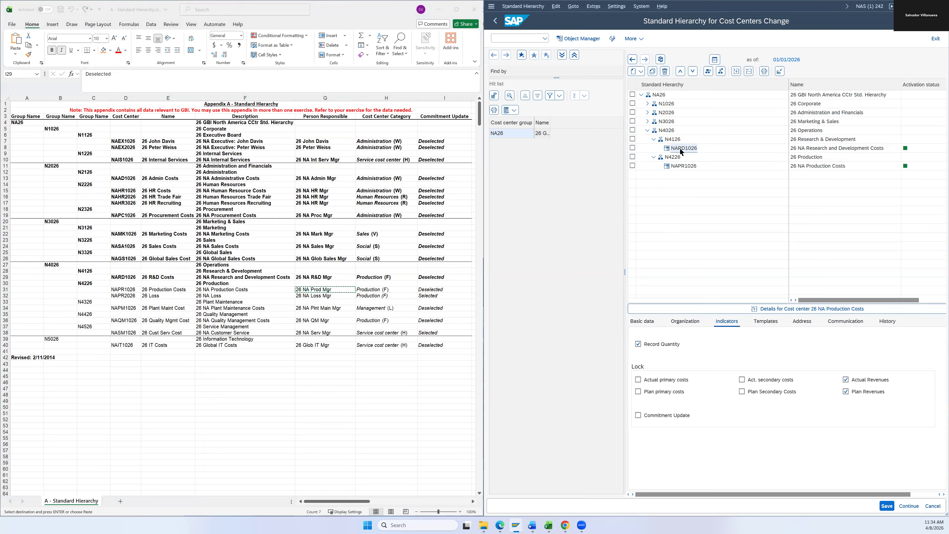
pyautogui.click(638, 344)
pyautogui.click(887, 506)
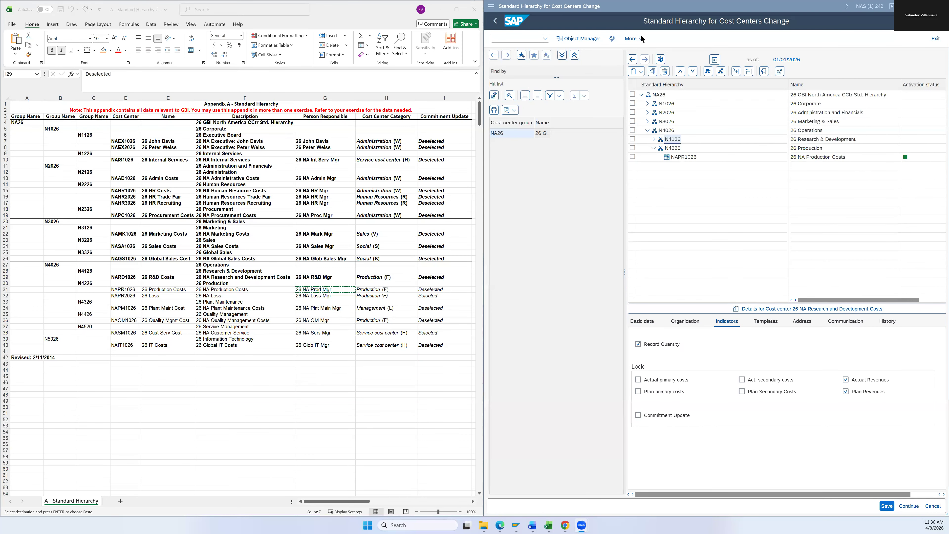
# Step: Bold the row of cost center NAPR1026 in the spreadsheet, from its ID through its commitment update value
pyautogui.click(672, 157)
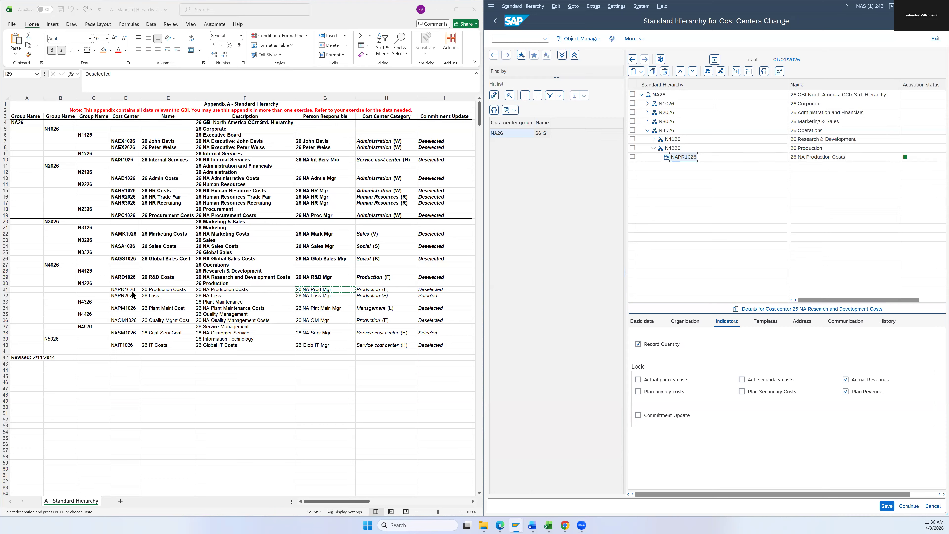
pyautogui.click(429, 302)
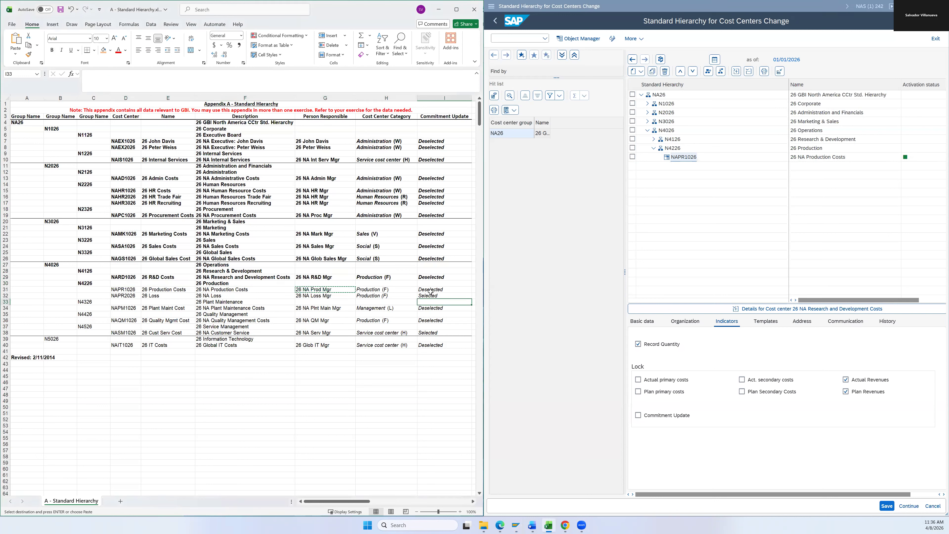
pyautogui.moveTo(430, 291); pyautogui.dragTo(134, 291)
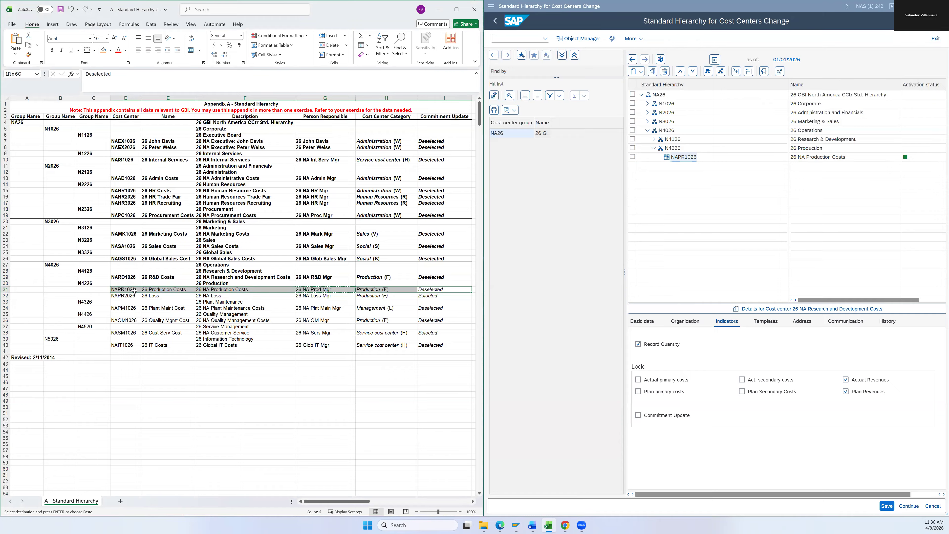
pyautogui.press('Return')
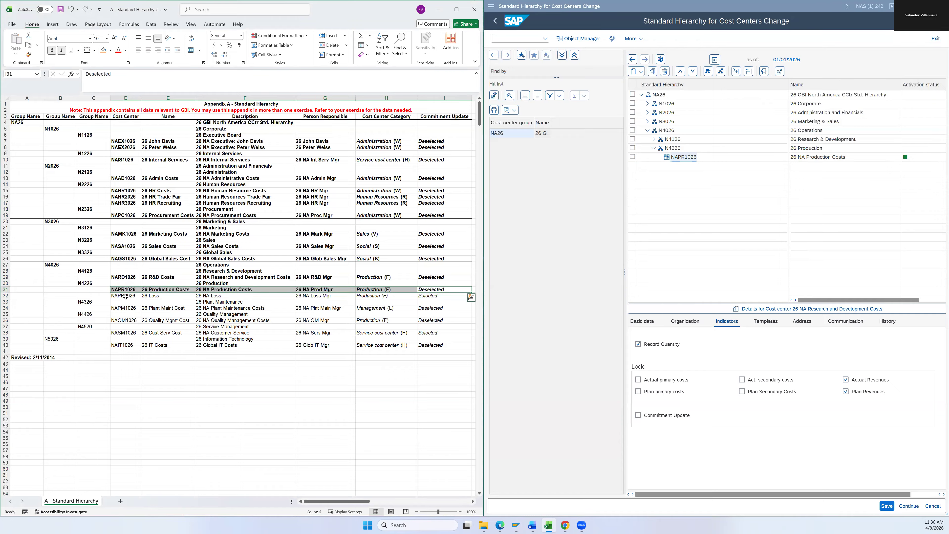
# Step: Create a cost center in group N4226 and copy its ID NAPR2026 from the spreadsheet
pyautogui.click(126, 295)
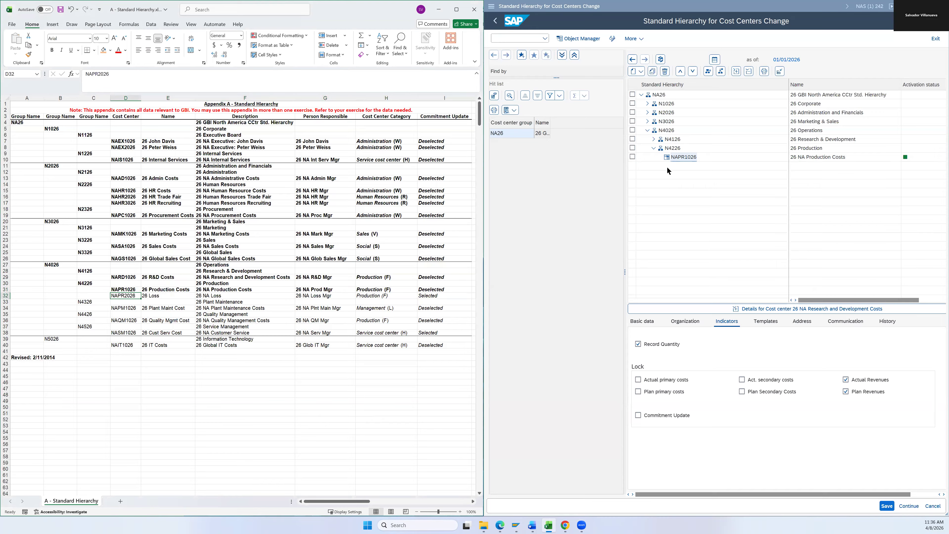
pyautogui.rightClick(672, 149)
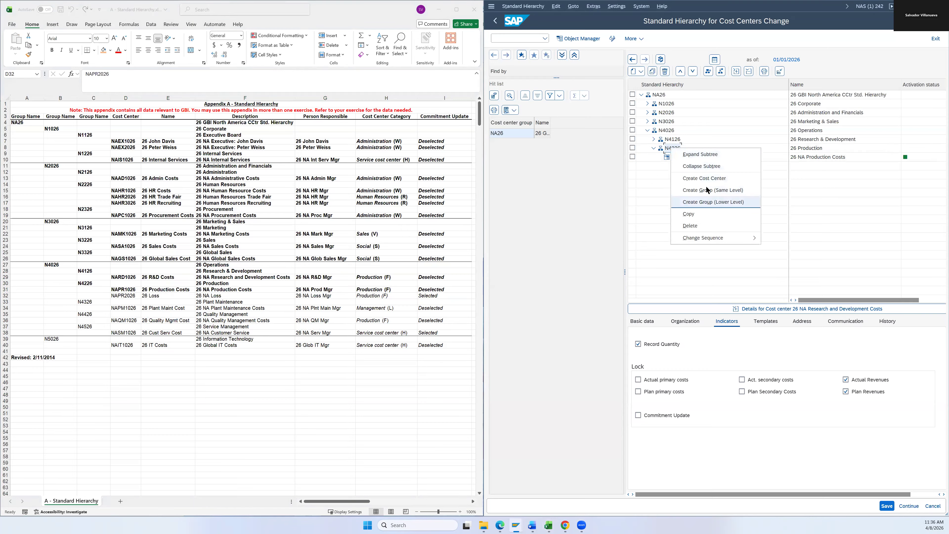
pyautogui.click(703, 179)
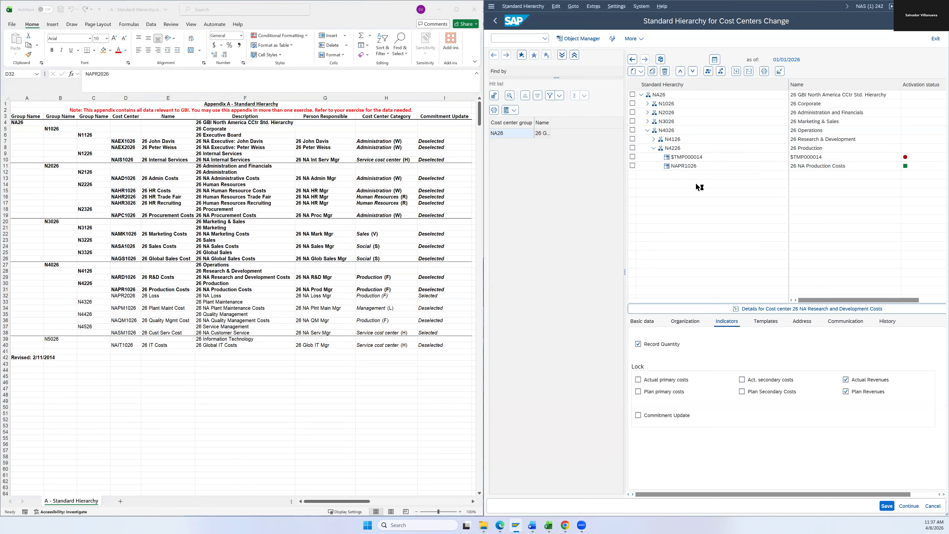
pyautogui.click(133, 298)
pyautogui.hotkey('ctrl', 'c')
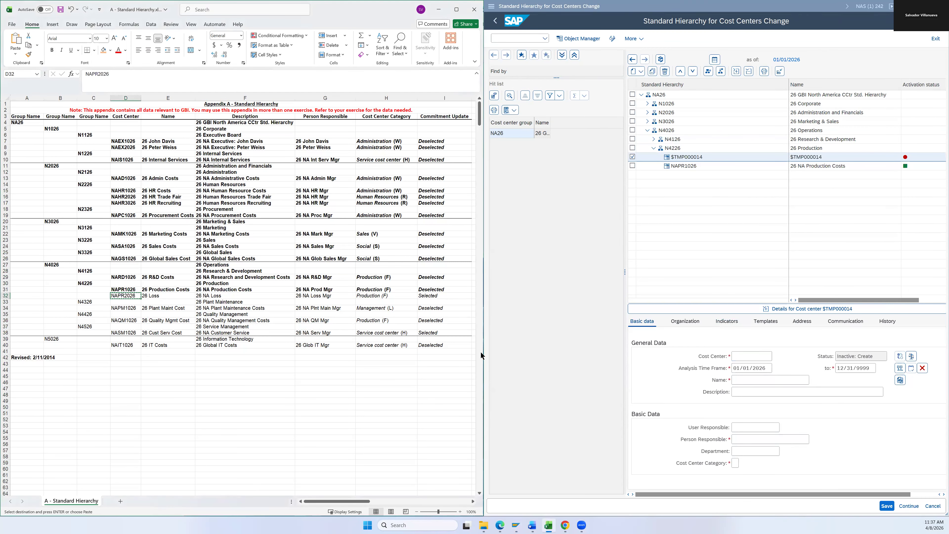
pyautogui.click(551, 362)
pyautogui.hotkey('ctrl', 'v')
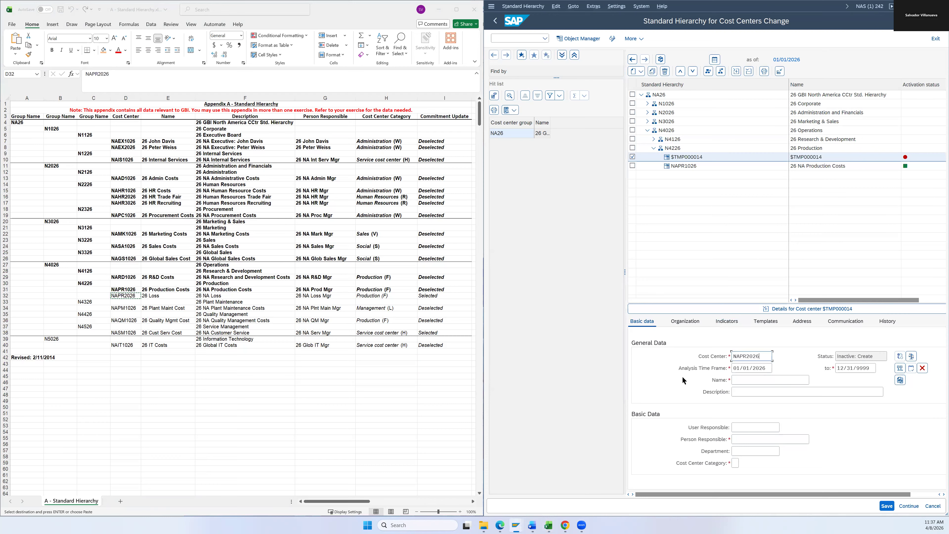
# Step: Copy the name "26 Loss" and description "26 NA Loss" from the spreadsheet into cost center NAPR2026
pyautogui.hotkey('alt', 'Tab')
pyautogui.press('Right')
pyautogui.hotkey('ctrl', 'c')
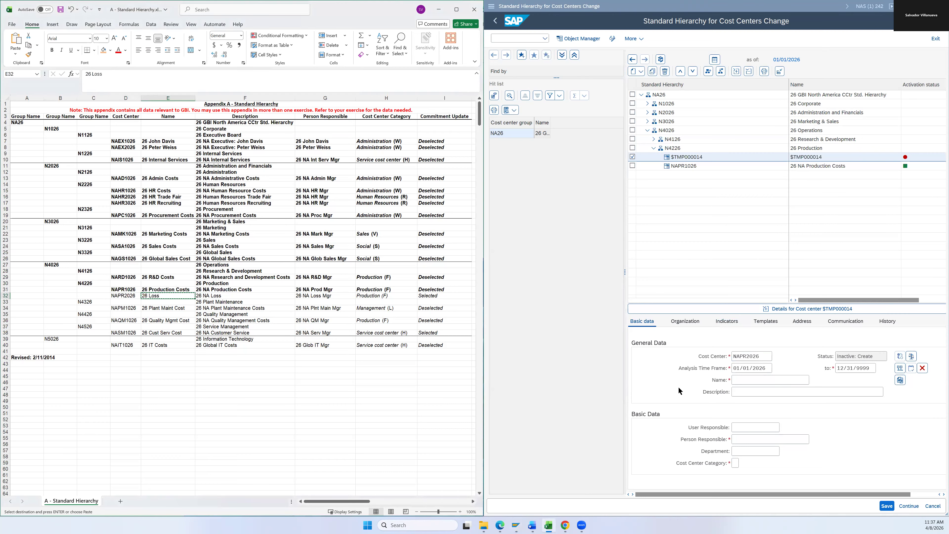
pyautogui.click(737, 384)
pyautogui.hotkey('ctrl', 'v')
pyautogui.hotkey('alt', 'Tab')
pyautogui.press('Right')
pyautogui.hotkey('ctrl', 'c')
pyautogui.click(741, 392)
pyautogui.hotkey('ctrl', 'v')
# Step: Copy the person responsible "26 NA Loss Mgr" from the spreadsheet into cost center NAPR2026
pyautogui.hotkey('alt', 'Tab')
pyautogui.press('Right')
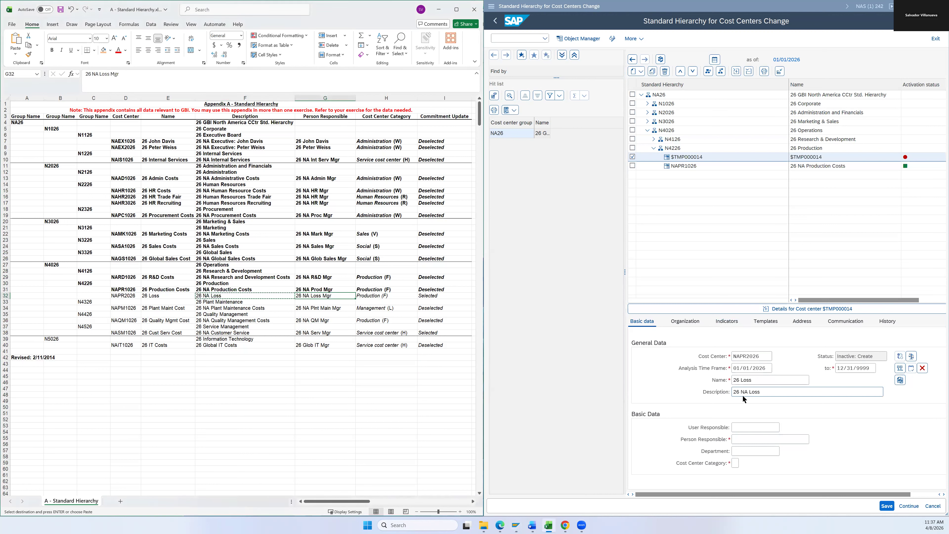
pyautogui.hotkey('ctrl', 'c')
pyautogui.click(745, 440)
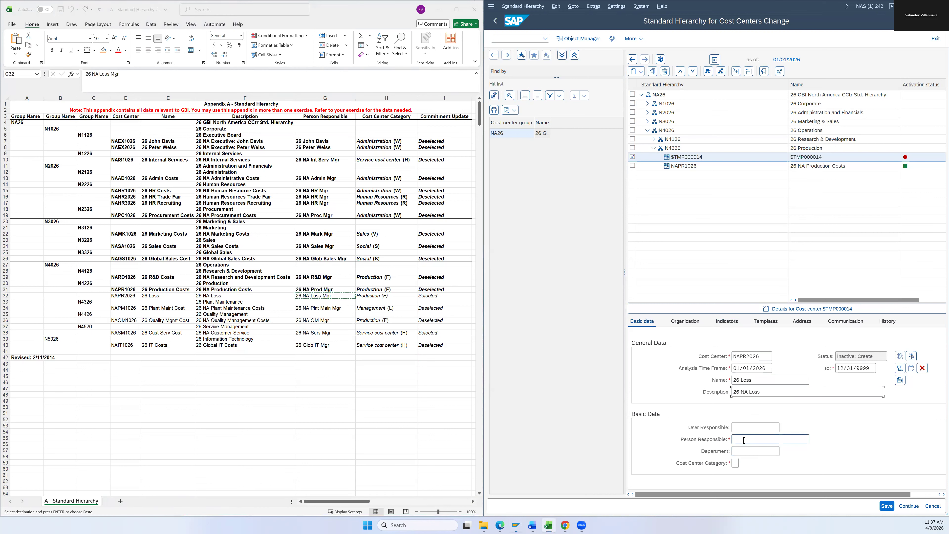
pyautogui.hotkey('ctrl', 'v')
# Step: Set the category of cost center NAPR2026 to F and save it with Record Quantity and Commitment Update selected
pyautogui.click(735, 464)
pyautogui.write('F')
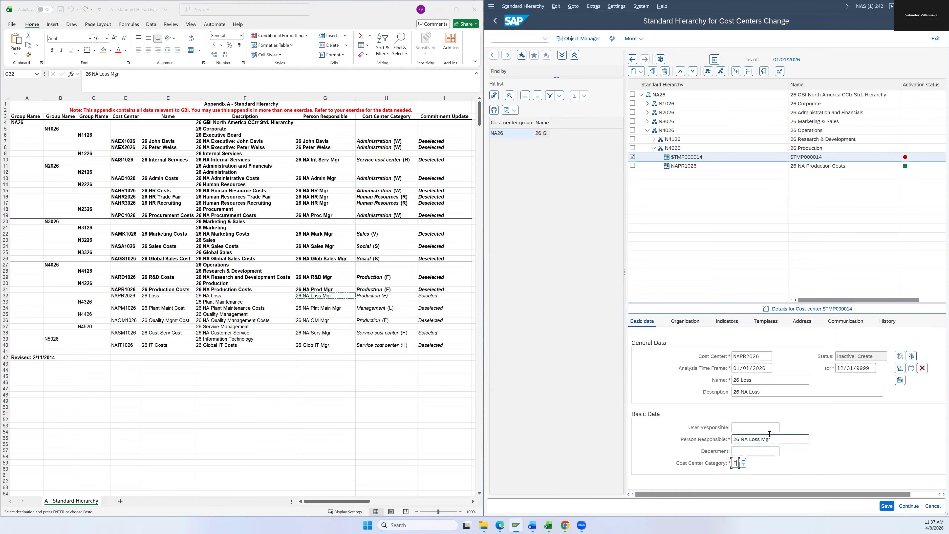
pyautogui.click(767, 392)
pyautogui.click(727, 321)
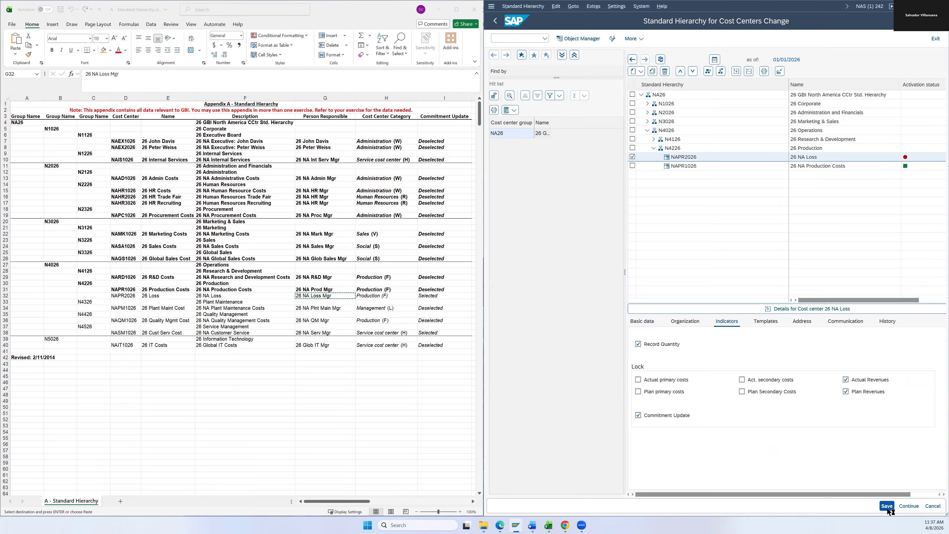
# Step: Bold the NAPR2026 row in the spreadsheet, and move cost center NAPR2026 below NAPR1026 in group N4226
pyautogui.moveTo(431, 297); pyautogui.dragTo(120, 296)
pyautogui.hotkey('ctrl', 'b')
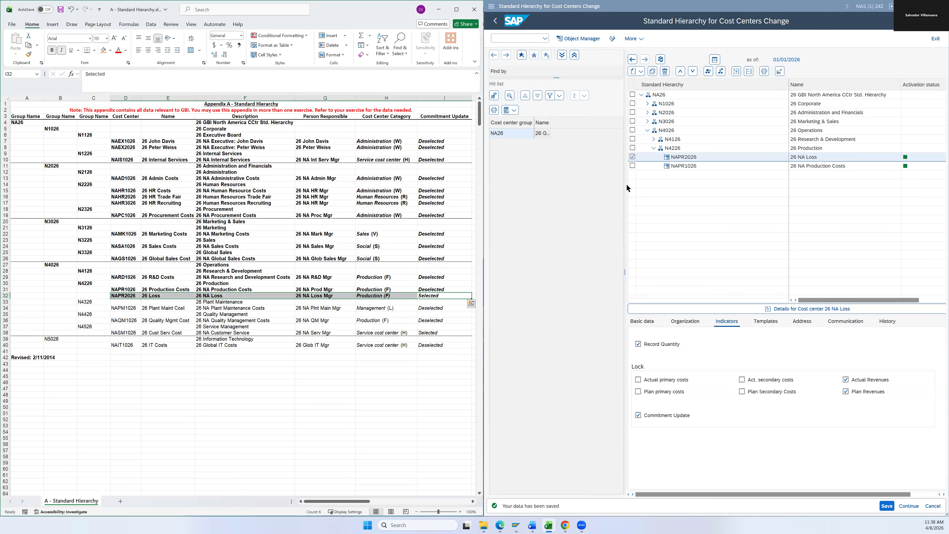
pyautogui.click(693, 72)
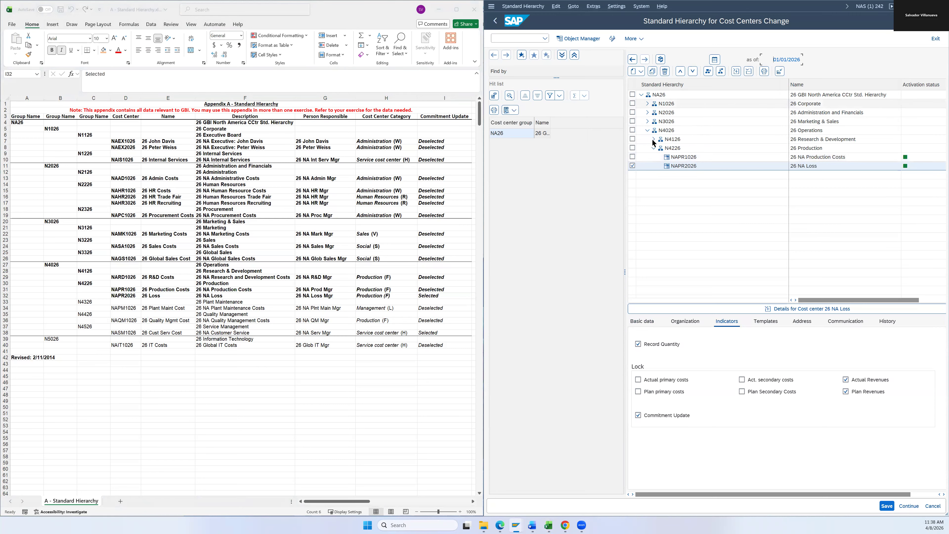
pyautogui.click(653, 148)
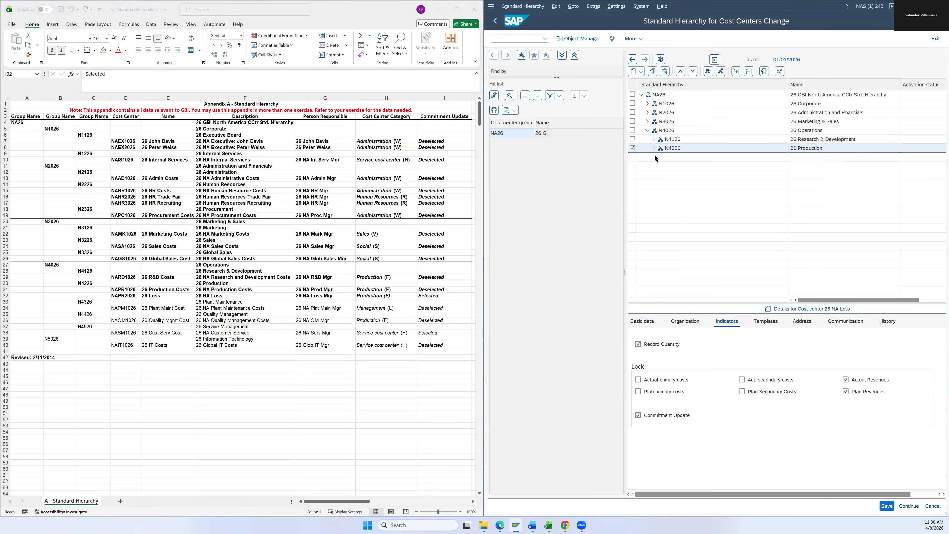
# Step: Create a lower-level group under N4026 and copy its group name N4326 from the spreadsheet
pyautogui.click(669, 133)
pyautogui.rightClick(669, 133)
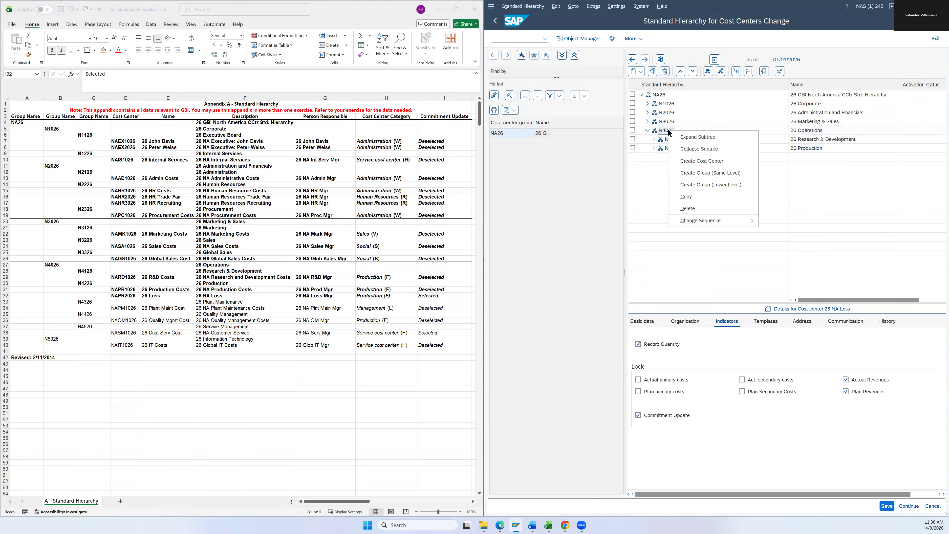
pyautogui.click(692, 185)
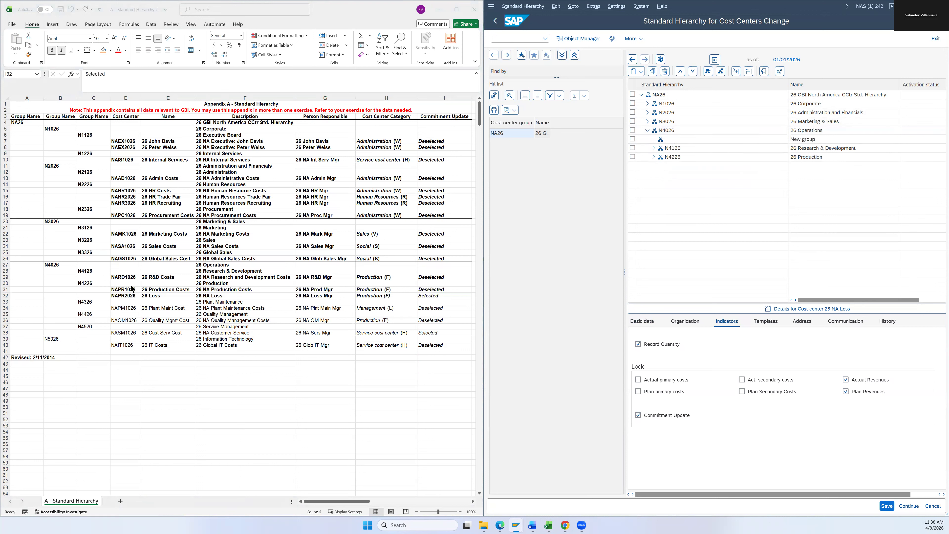
pyautogui.click(87, 302)
pyautogui.hotkey('ctrl', 'c')
pyautogui.hotkey('alt', 'Tab')
pyautogui.hotkey('ctrl', 'v')
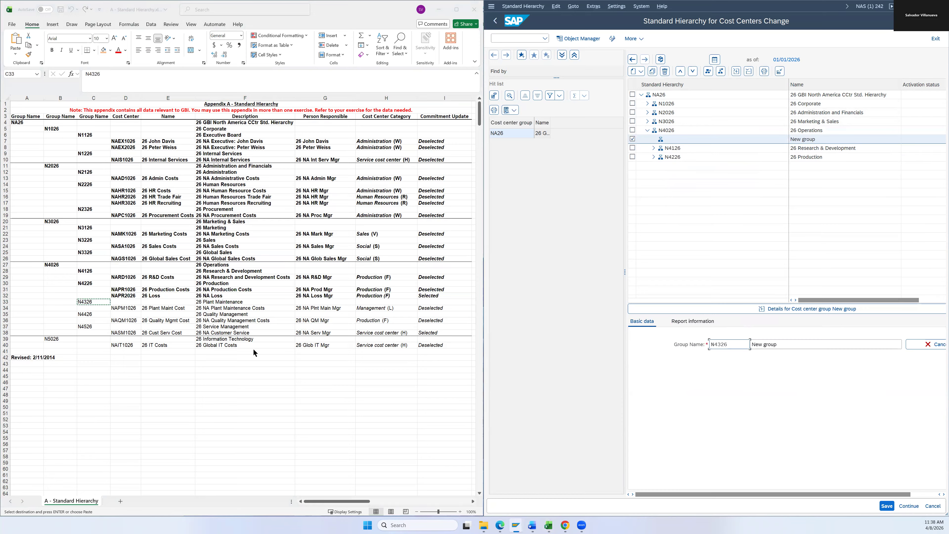
# Step: Copy the description "26 Plant Maintenance" from the spreadsheet into group N4326 and save it
pyautogui.hotkey('alt', 'Tab')
pyautogui.press('Right')
pyautogui.press('Right')
pyautogui.press('Right')
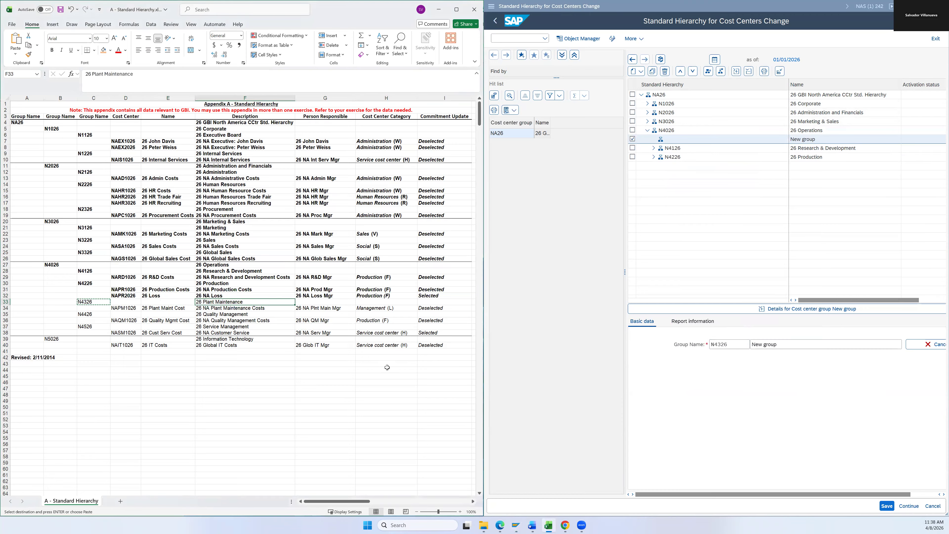
pyautogui.hotkey('ctrl', 'c')
pyautogui.hotkey('alt', 'Tab')
pyautogui.press('Tab')
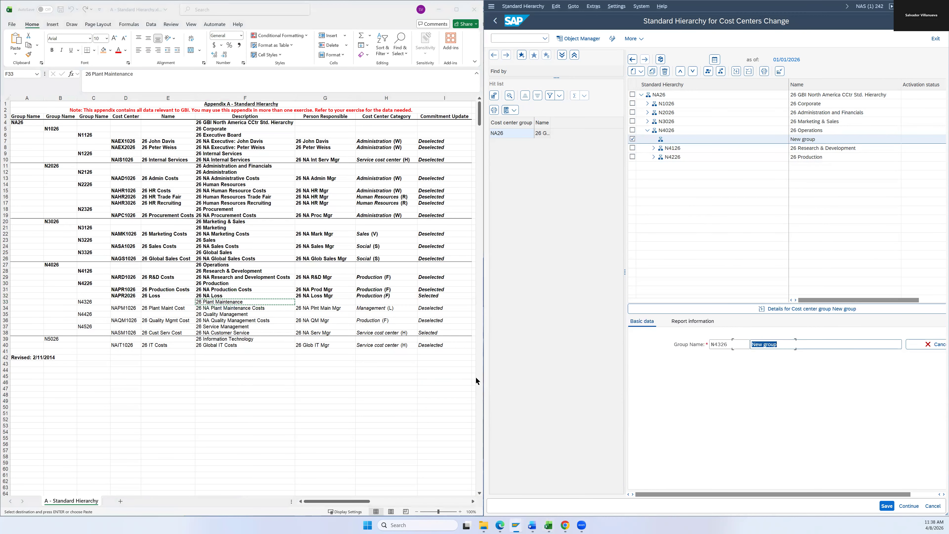
pyautogui.hotkey('ctrl', 'v')
pyautogui.click(888, 507)
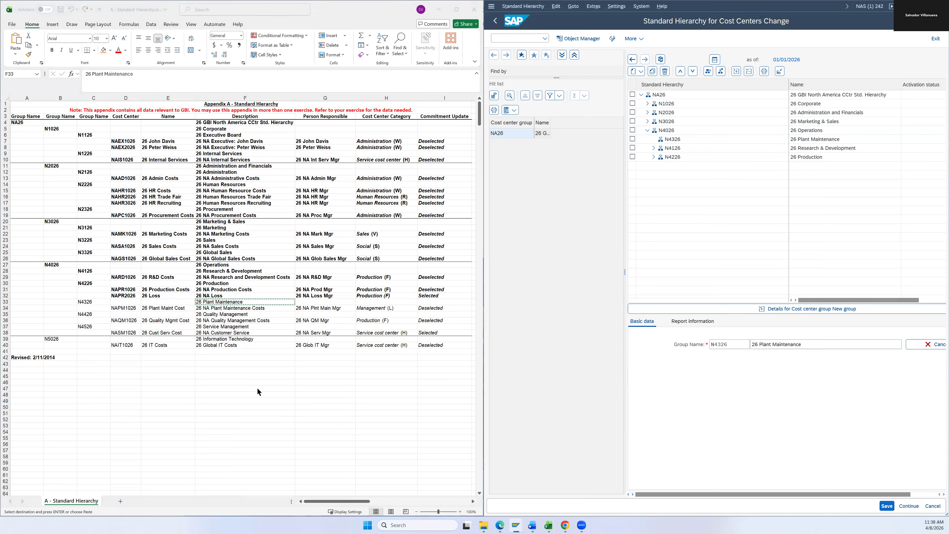
# Step: Bold the row of group N4326 in the spreadsheet and copy the cost center ID NAPM1026
pyautogui.keyDown('shift'); pyautogui.click(103, 303); pyautogui.keyUp('shift')
pyautogui.hotkey('ctrl', 'b')
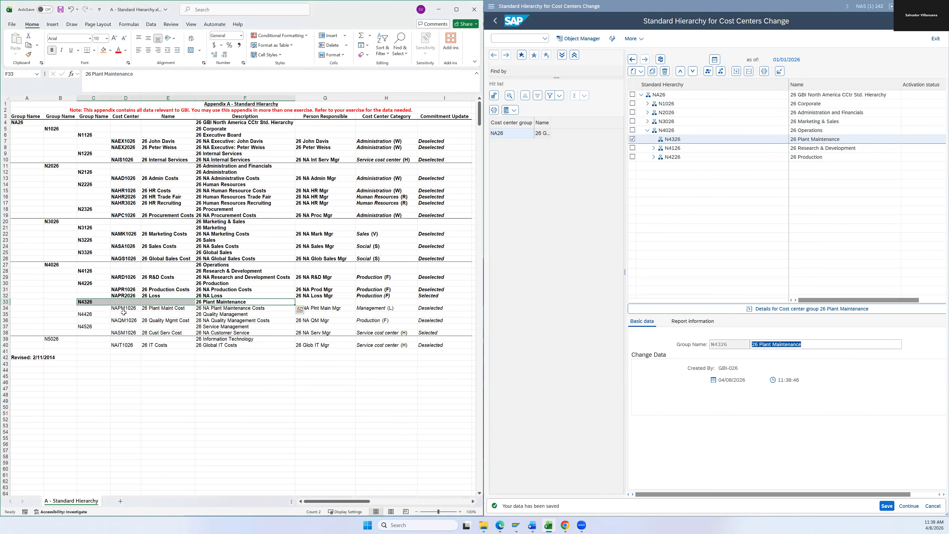
pyautogui.click(119, 308)
pyautogui.hotkey('ctrl', 'c')
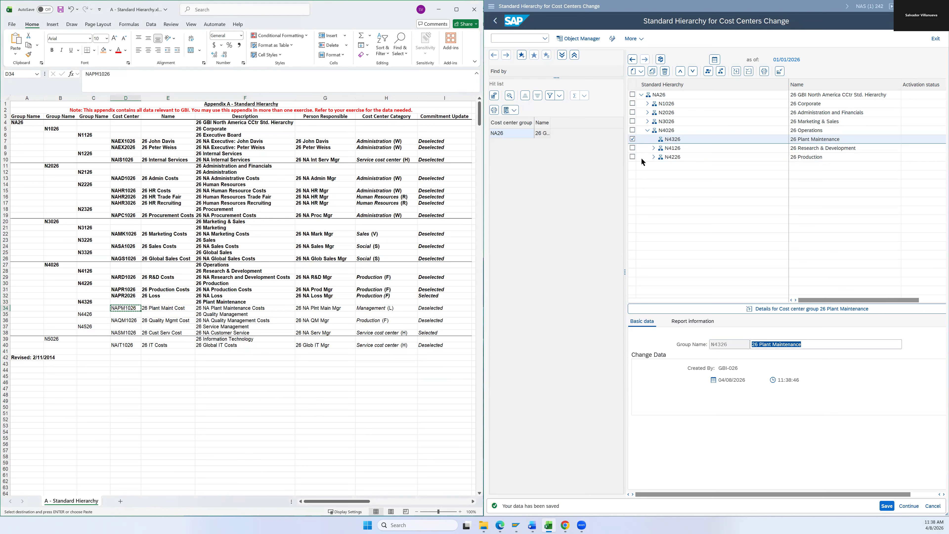
# Step: Move group N4326 below N4226 within group N4026
pyautogui.click(669, 139)
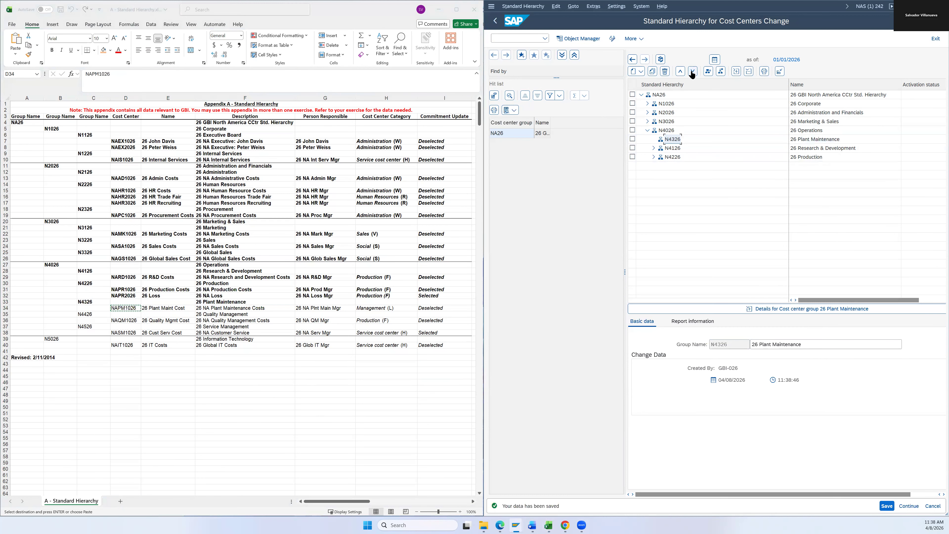
pyautogui.click(693, 71)
pyautogui.click(692, 71)
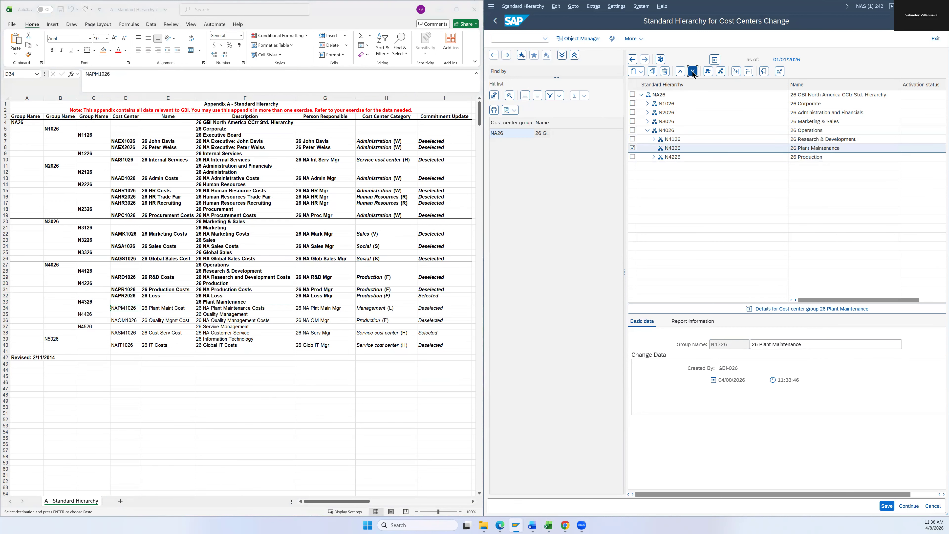
# Step: Create a cost center in group N4326 with the copied ID NAPM1026
pyautogui.click(676, 157)
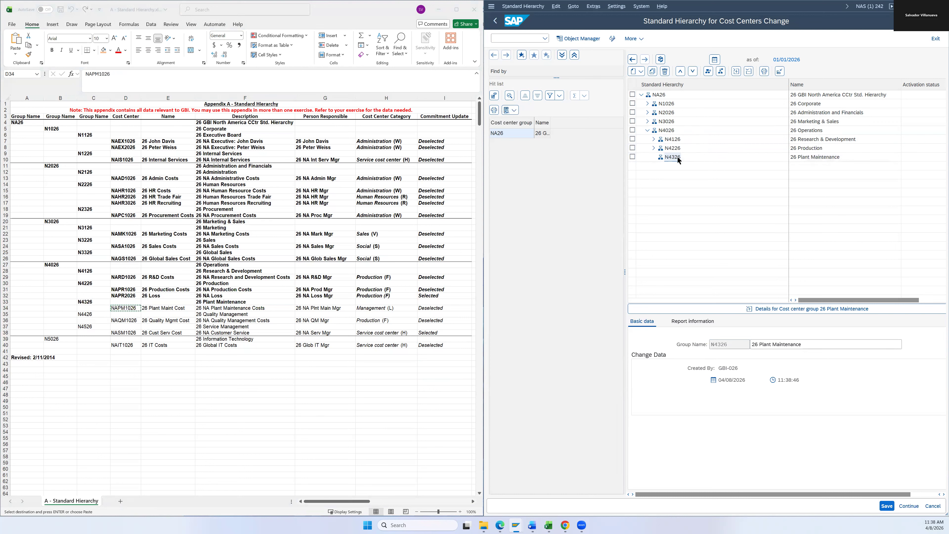
pyautogui.rightClick(677, 157)
pyautogui.click(697, 186)
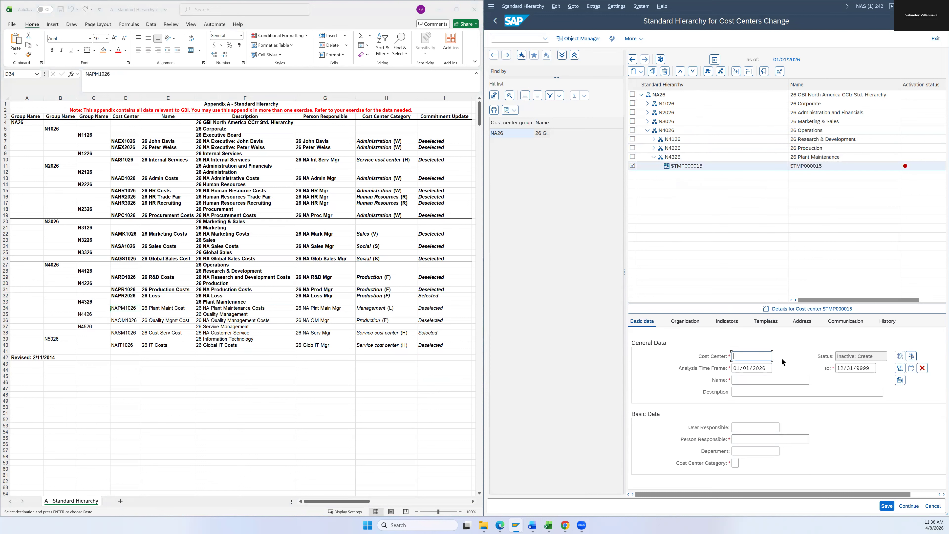
pyautogui.hotkey('ctrl', 'v')
# Step: Copy the name "26 Plant Maint Cost" and description "26 NA Plant Maintenance Costs" from the spreadsheet into cost center NAPM1026
pyautogui.hotkey('alt', 'Tab')
pyautogui.press('Right')
pyautogui.hotkey('ctrl', 'c')
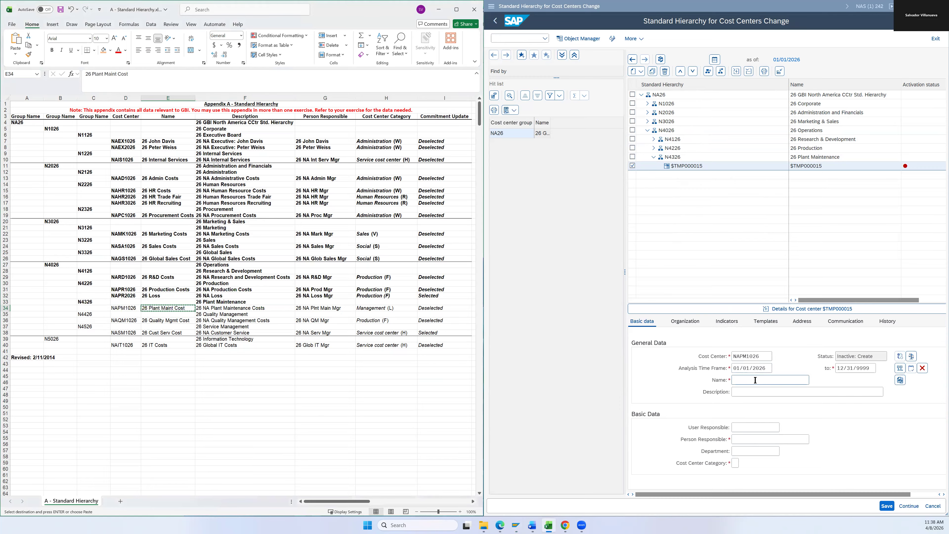
pyautogui.click(759, 379)
pyautogui.hotkey('ctrl', 'v')
pyautogui.hotkey('alt', 'Tab')
pyautogui.press('Right')
pyautogui.hotkey('ctrl', 'c')
pyautogui.click(758, 389)
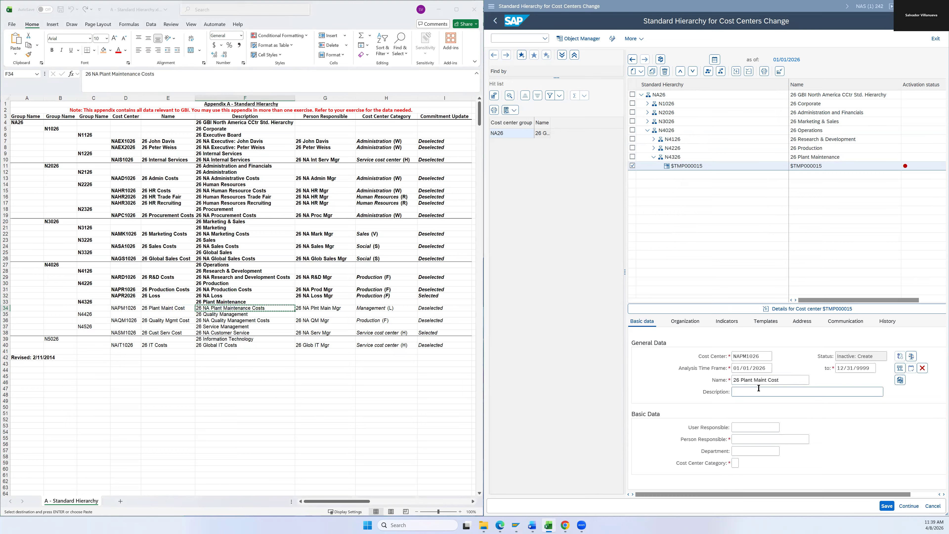
pyautogui.click(759, 391)
pyautogui.hotkey('ctrl', 'v')
# Step: Copy the person responsible "26 NA Plnt Main Mgr" from the spreadsheet into cost center NAPM1026 and set its category to L
pyautogui.hotkey('alt', 'Tab')
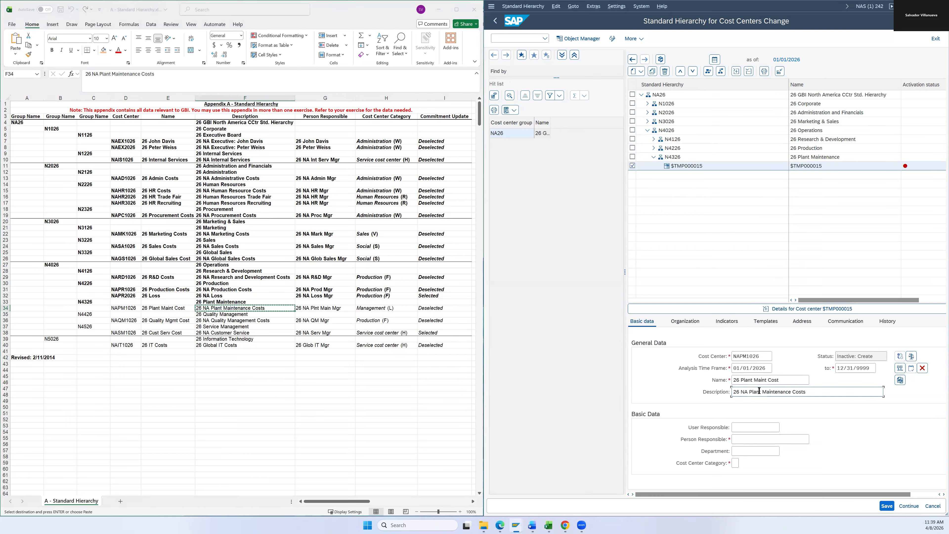
pyautogui.press('Right')
pyautogui.hotkey('ctrl', 'c')
pyautogui.click(758, 440)
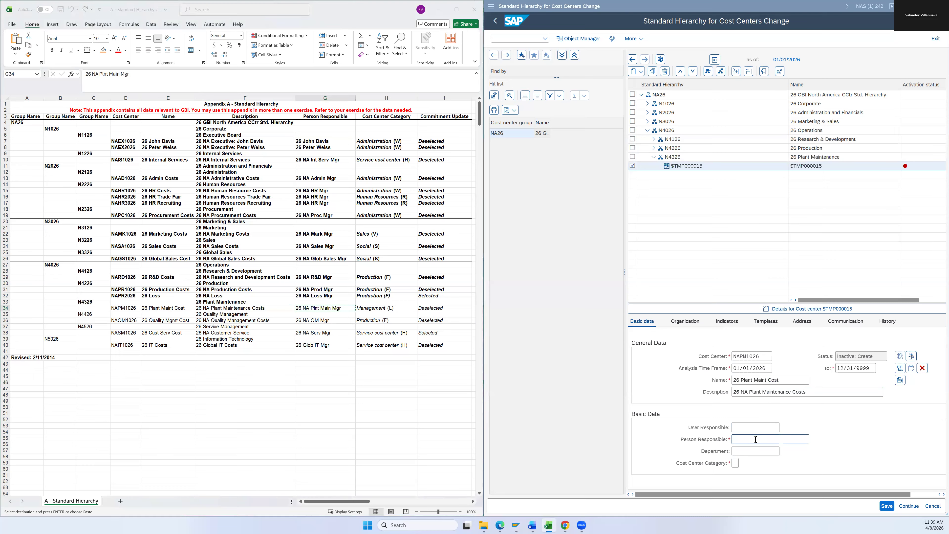
pyautogui.click(736, 464)
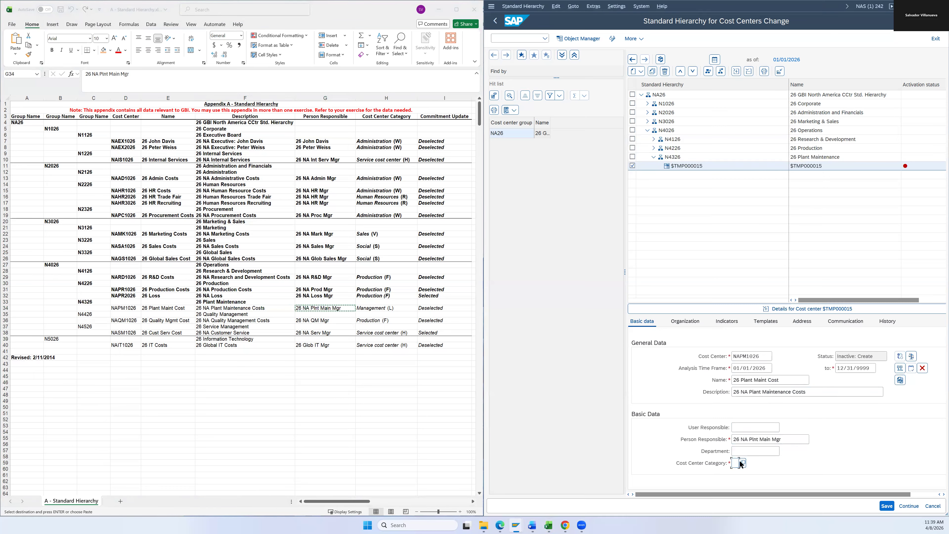
pyautogui.write('L')
pyautogui.press('Return')
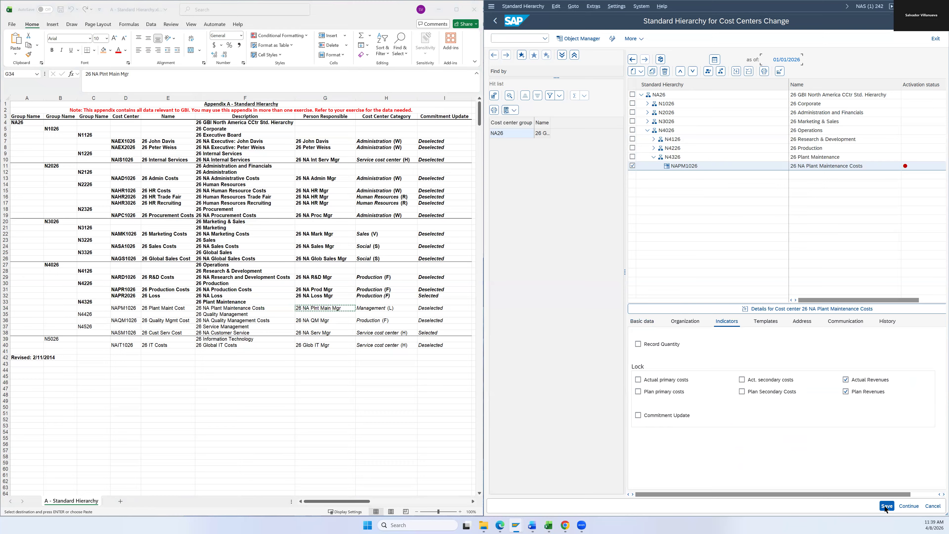
# Step: Bold the completed NAPM1026 row in the Excel spreadsheet, from its cost center ID through its commitment update value
pyautogui.click(426, 311)
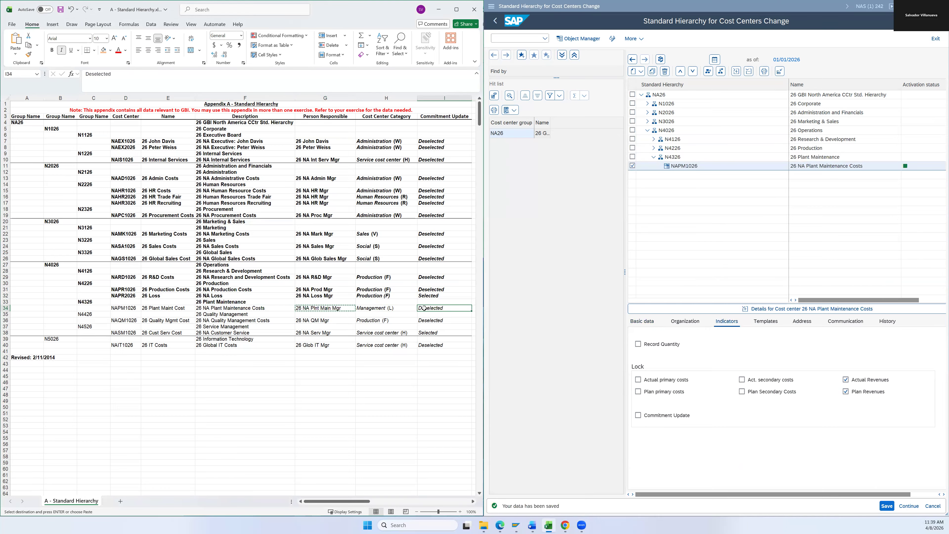
pyautogui.keyDown('shift'); pyautogui.click(116, 308); pyautogui.keyUp('shift')
pyautogui.hotkey('ctrl', 'b')
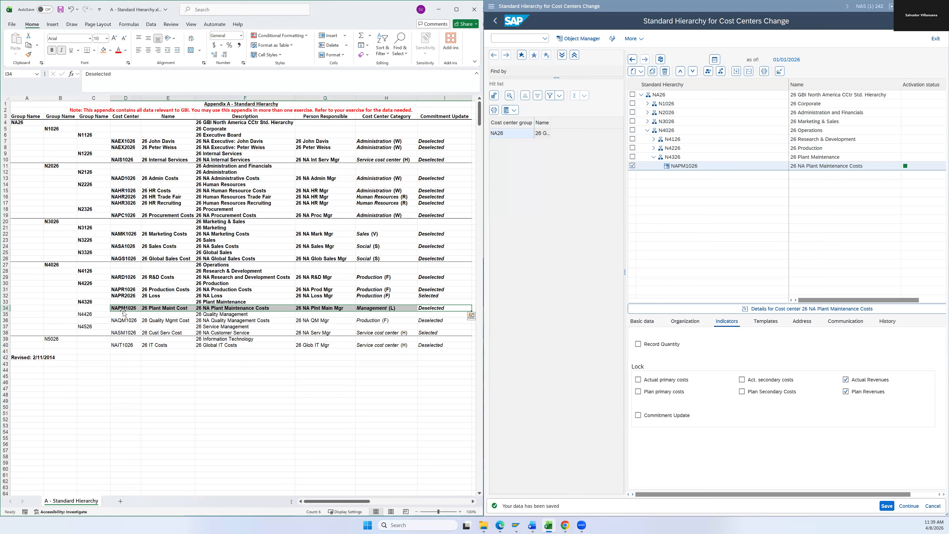
# Step: Add a new lower-level group under N4026 in SAP and select the group ID N4426 in the spreadsheet as its source
pyautogui.click(100, 317)
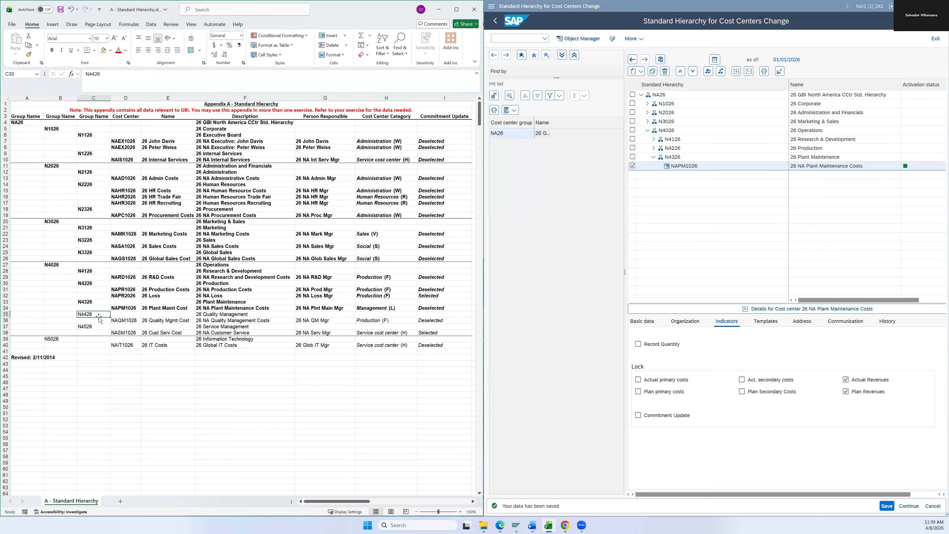
pyautogui.click(653, 156)
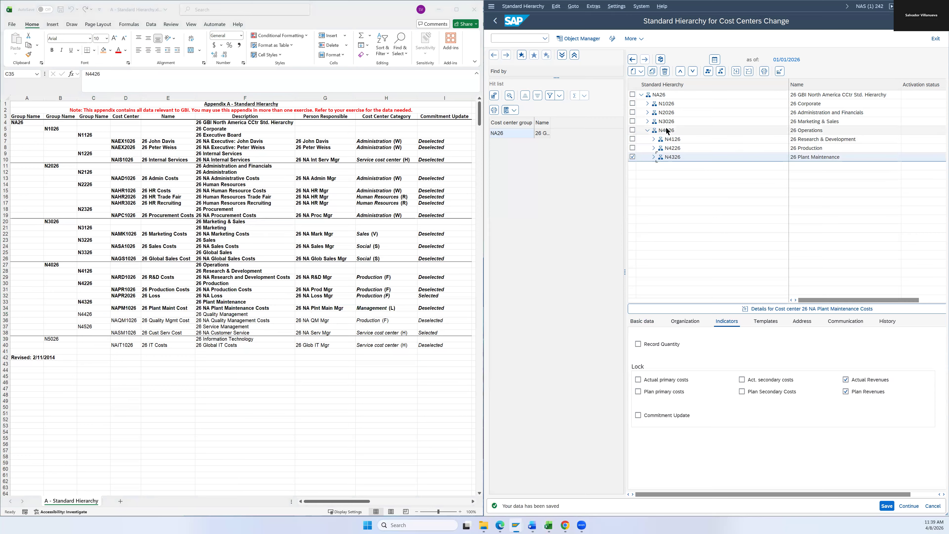
pyautogui.rightClick(667, 131)
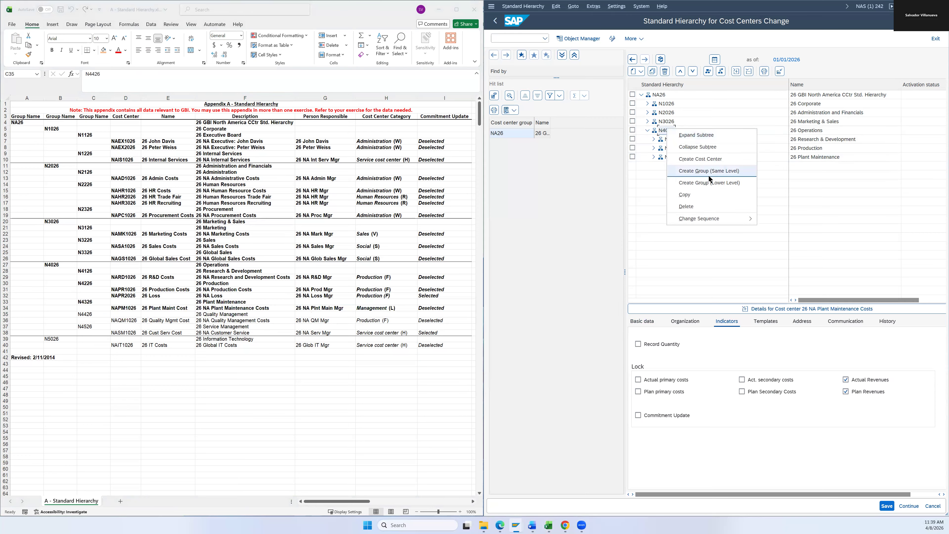
pyautogui.click(712, 183)
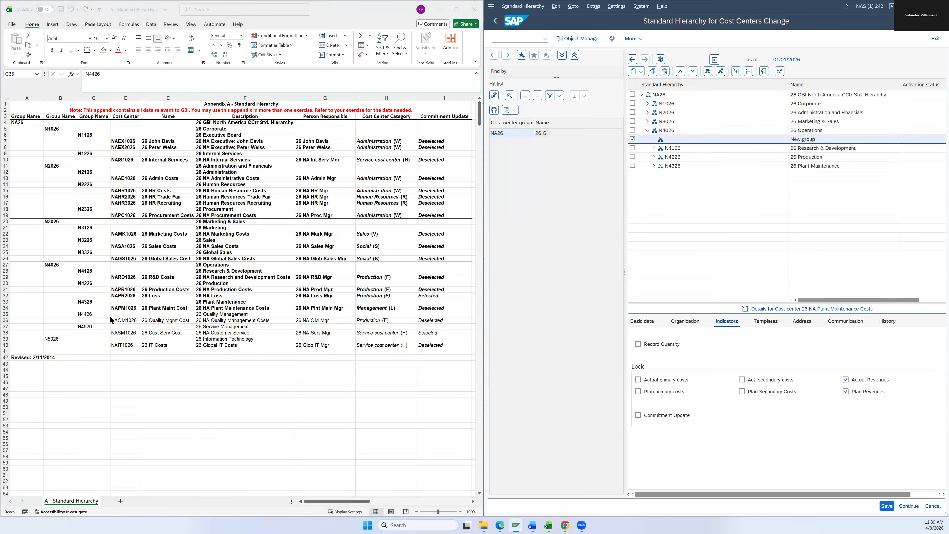
pyautogui.click(96, 317)
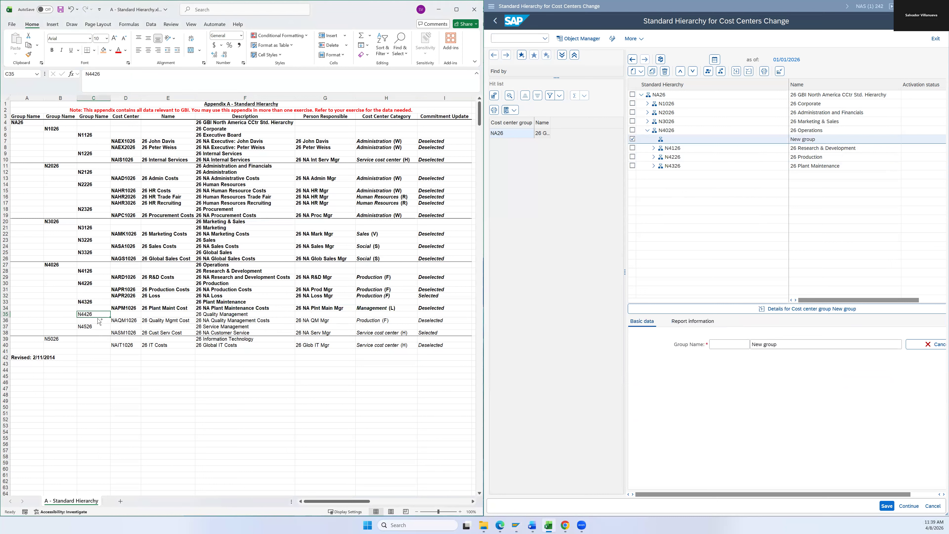
# Step: Name the new group under N4026 as N4426 with the description 26 Quality Management, copied from the Excel sheet, and save it
pyautogui.hotkey('ctrl', 'c')
pyautogui.hotkey('alt', 'Tab')
pyautogui.hotkey('ctrl', 'v')
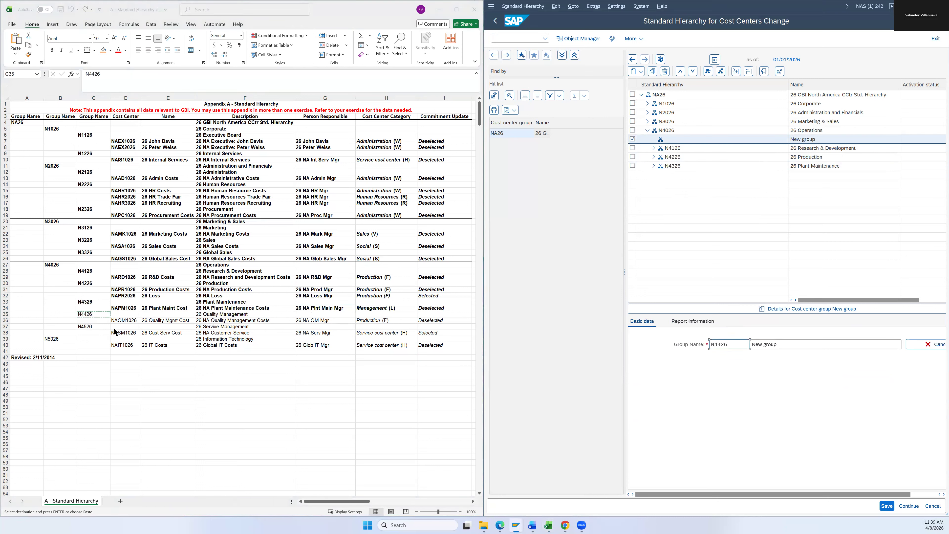
pyautogui.hotkey('alt', 'Tab')
pyautogui.press('Right')
pyautogui.press('Right')
pyautogui.press('Right')
pyautogui.hotkey('ctrl', 'c')
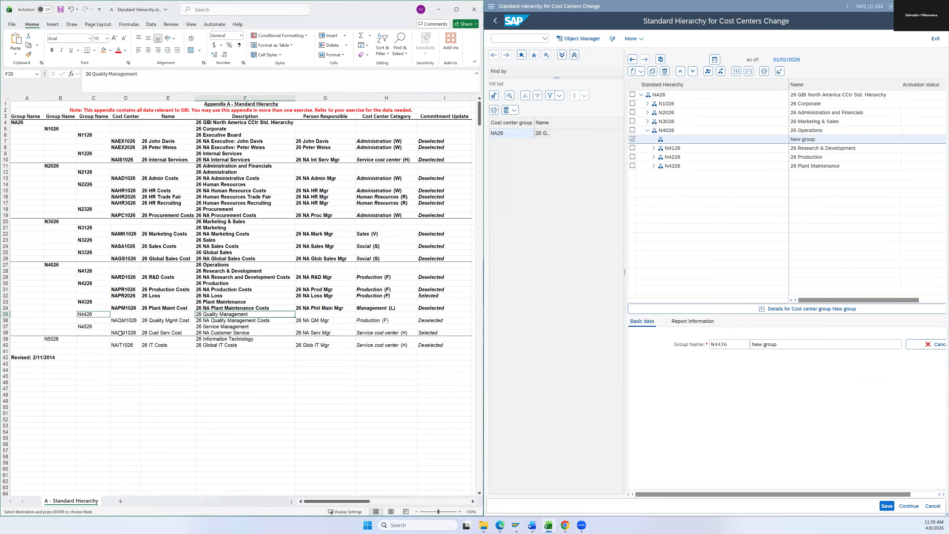
pyautogui.hotkey('alt', 'Tab')
pyautogui.press('Tab')
pyautogui.hotkey('ctrl', 'v')
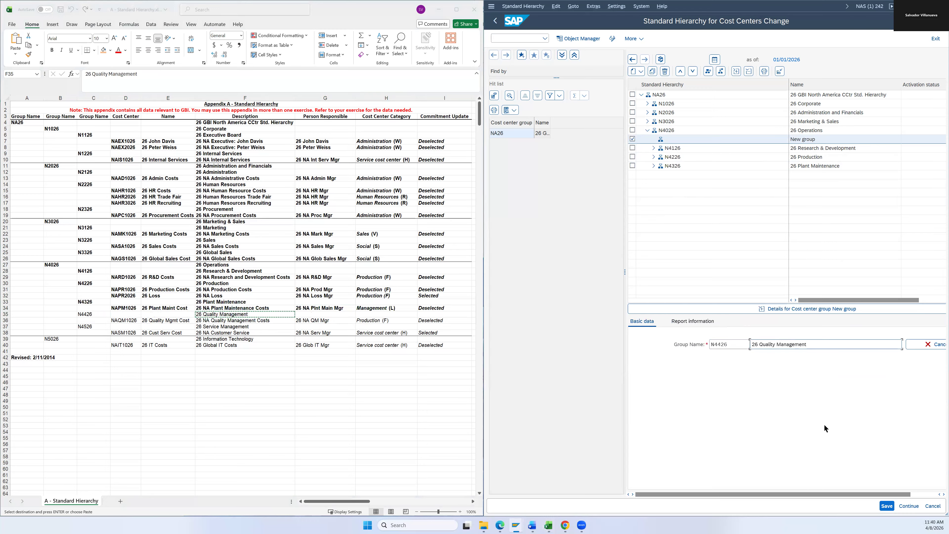
pyautogui.click(887, 508)
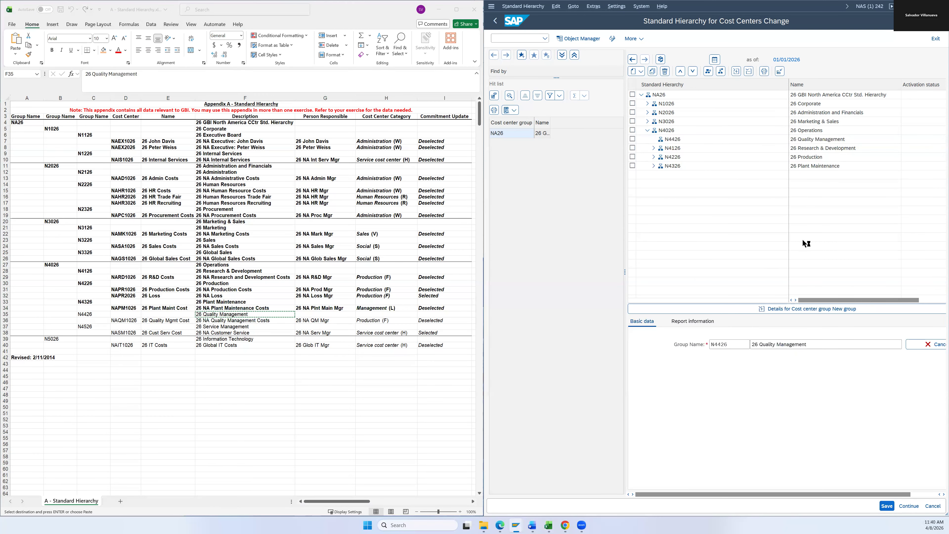
# Step: Move group N4426 down the hierarchy to below N4326, and make its cells C35:F35 bold in Excel
pyautogui.click(694, 72)
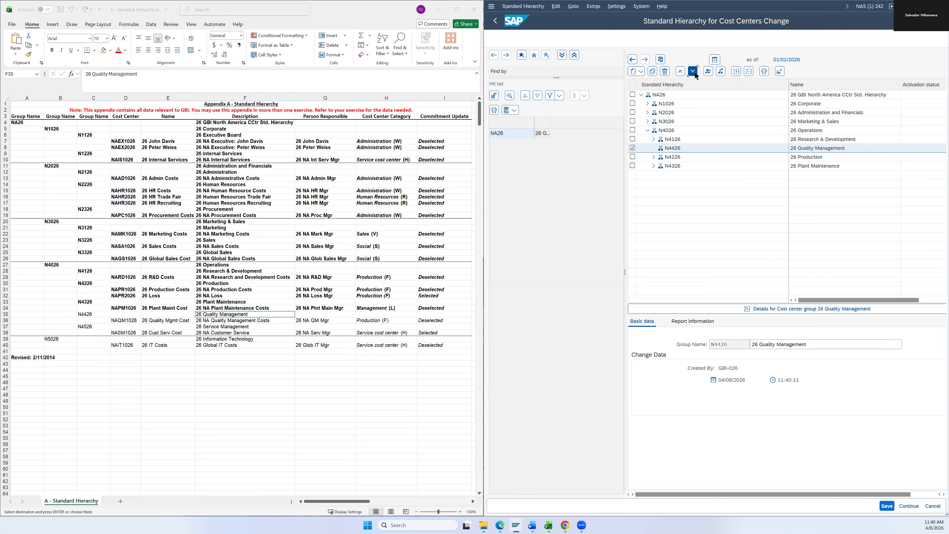
pyautogui.click(694, 72)
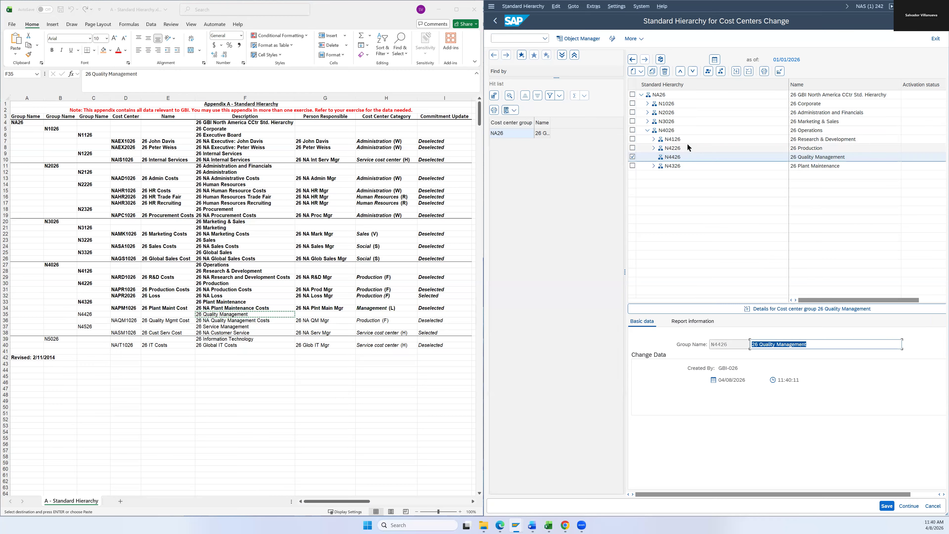
pyautogui.click(692, 72)
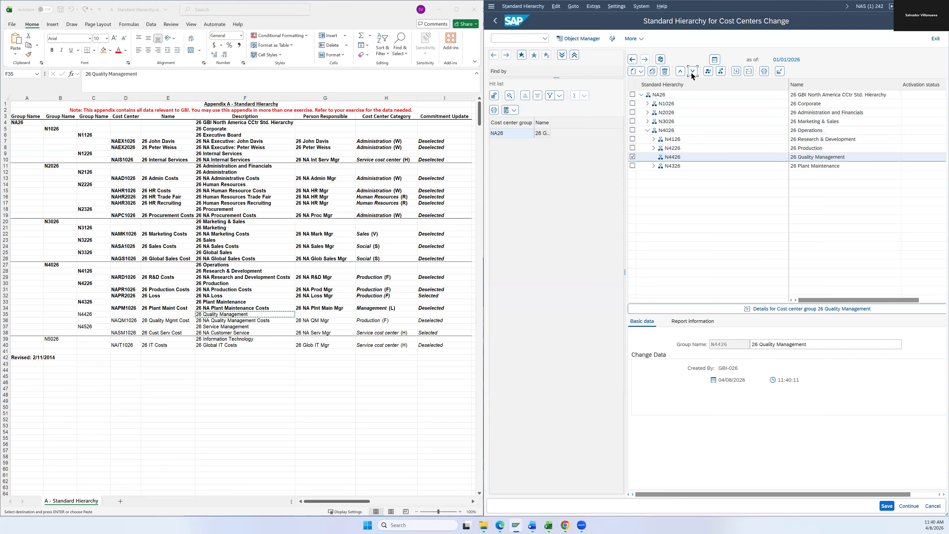
pyautogui.keyDown('shift'); pyautogui.click(97, 315); pyautogui.keyUp('shift')
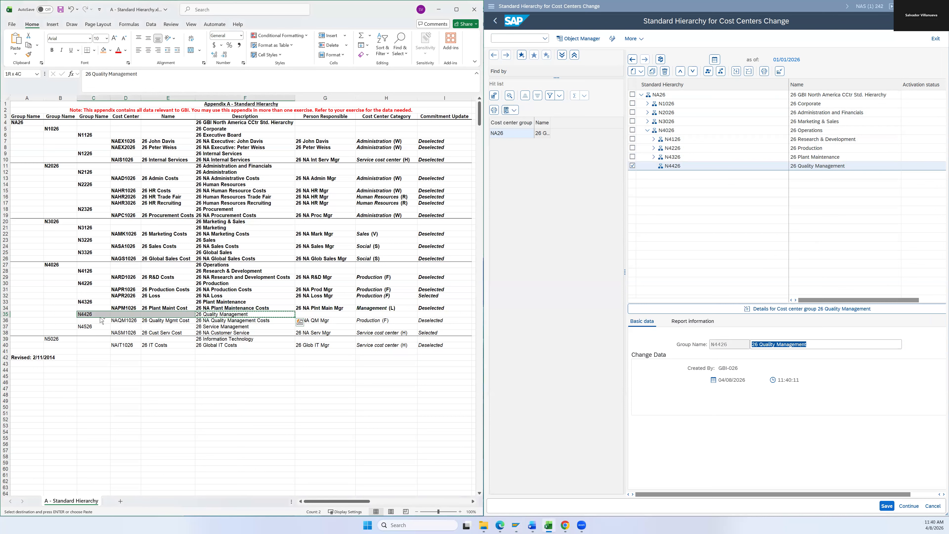
pyautogui.press('Escape')
# Step: Create a cost center under group N4426 with the ID NAQM1026, copied from the Excel sheet
pyautogui.click(125, 321)
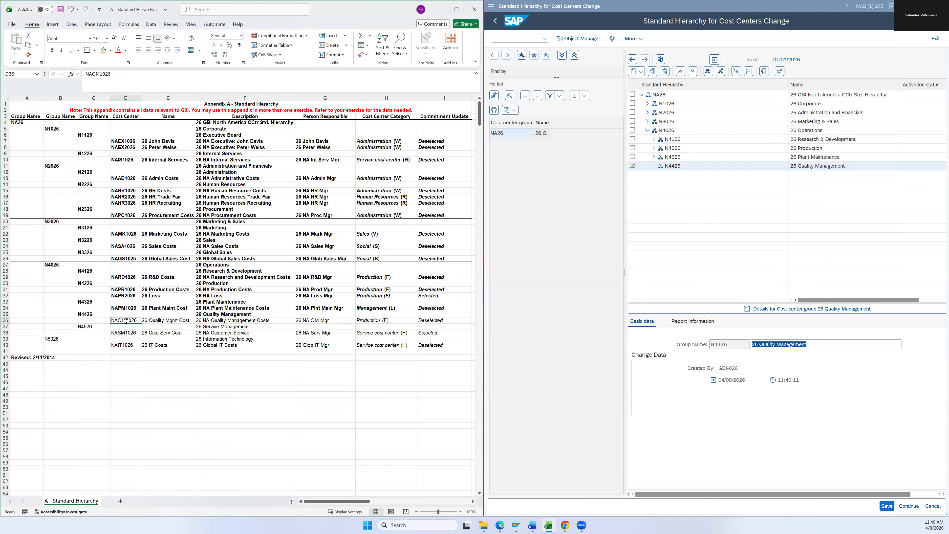
pyautogui.hotkey('ctrl', 'c')
pyautogui.rightClick(671, 166)
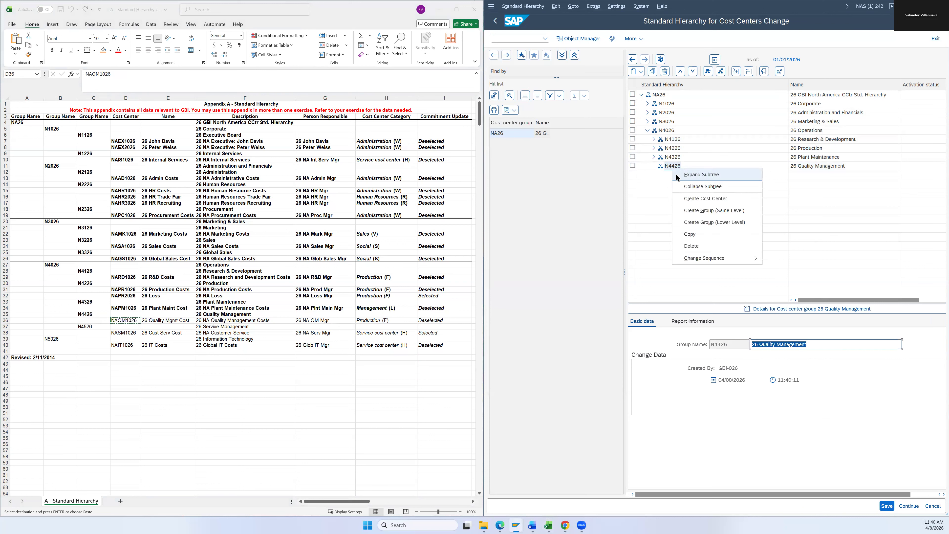
pyautogui.click(698, 199)
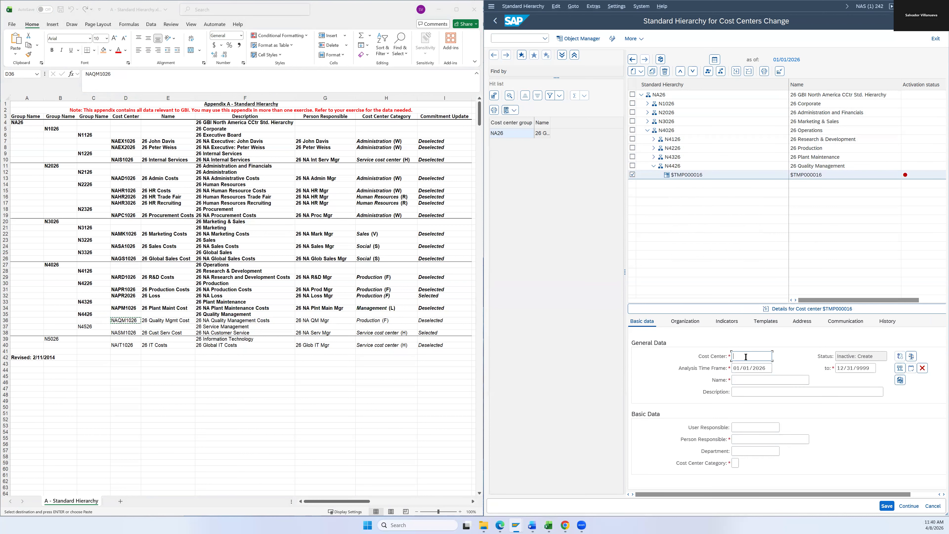
pyautogui.hotkey('ctrl', 'v')
# Step: Copy the name 26 Quality Mgmt Cost and the description 26 NA Quality Management Costs from Excel into the new cost center
pyautogui.hotkey('alt', 'Tab')
pyautogui.press('Right')
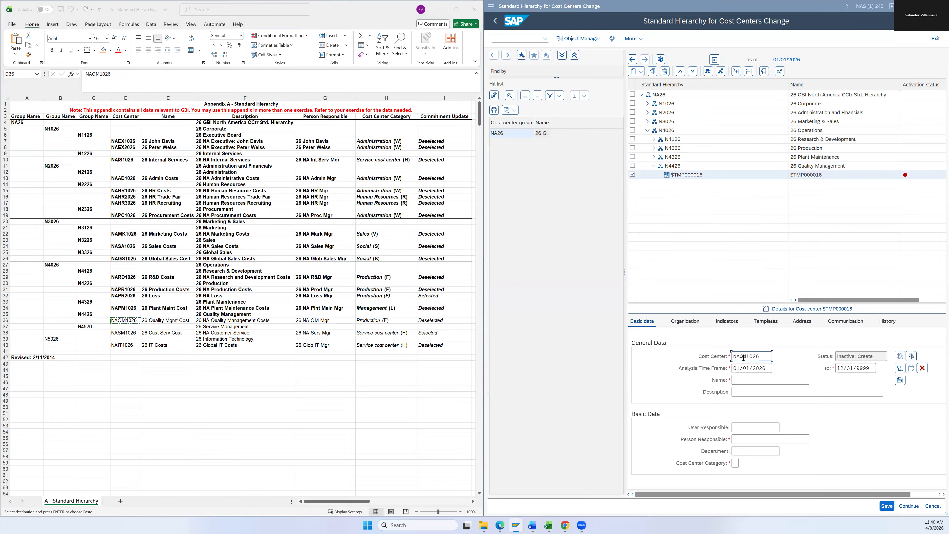
pyautogui.hotkey('ctrl', 'c')
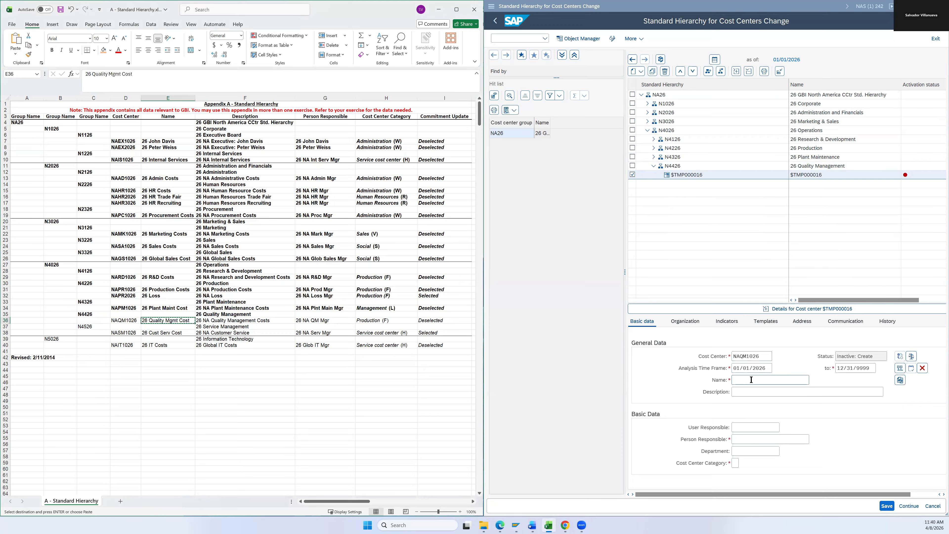
pyautogui.click(756, 380)
pyautogui.hotkey('ctrl', 'v')
pyautogui.hotkey('alt', 'Tab')
pyautogui.press('Right')
pyautogui.hotkey('ctrl', 'c')
pyautogui.click(757, 394)
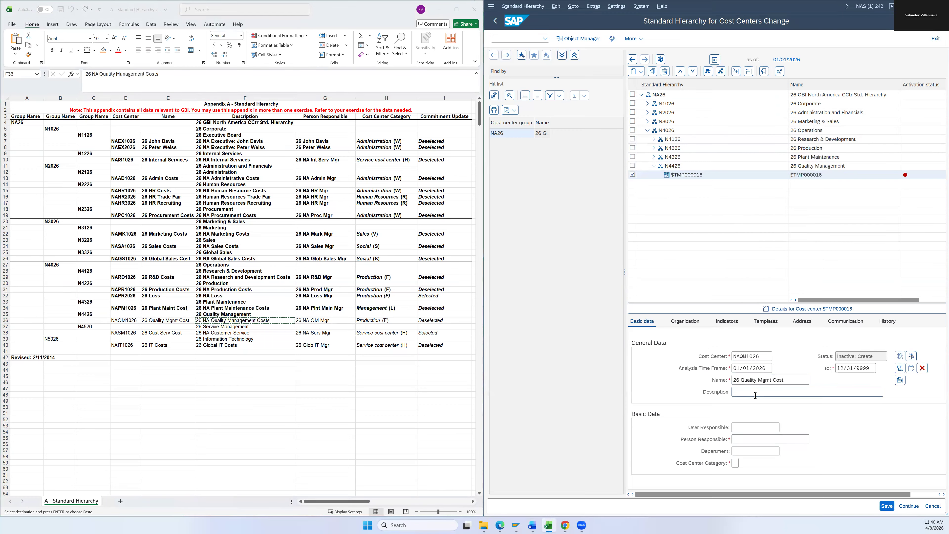
pyautogui.hotkey('ctrl', 'v')
# Step: Copy 26 NA QM Mgr from Excel as the person responsible for the new cost center
pyautogui.hotkey('alt', 'Tab')
pyautogui.press('Right')
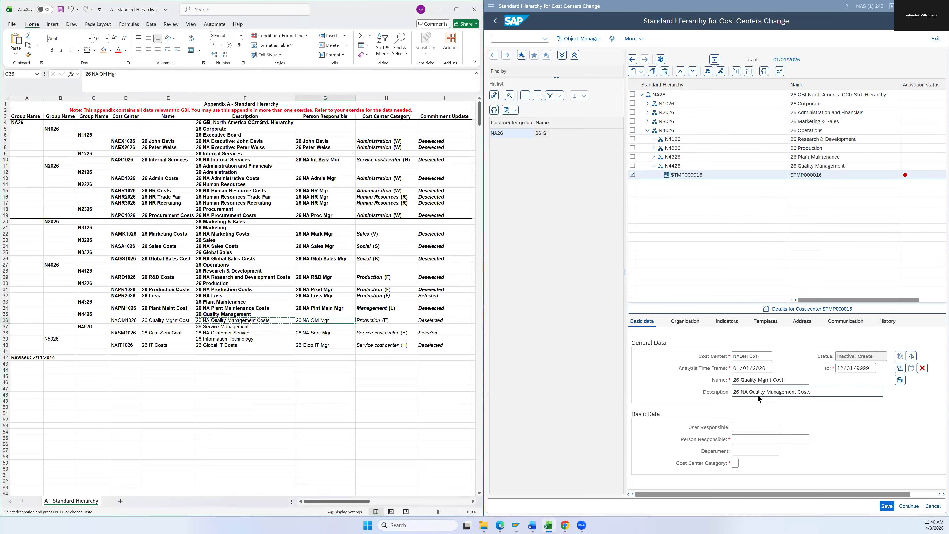
pyautogui.hotkey('ctrl', 'c')
pyautogui.click(756, 442)
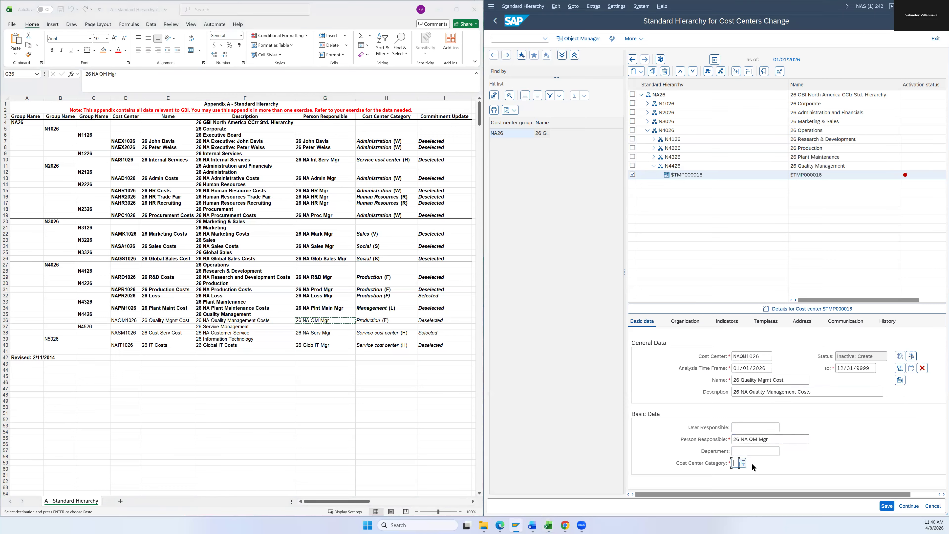
# Step: Set the cost center category to F, check that Commitment Update is deselected in the indicators, and save
pyautogui.click(735, 464)
pyautogui.write('f')
pyautogui.click(742, 475)
pyautogui.press('Return')
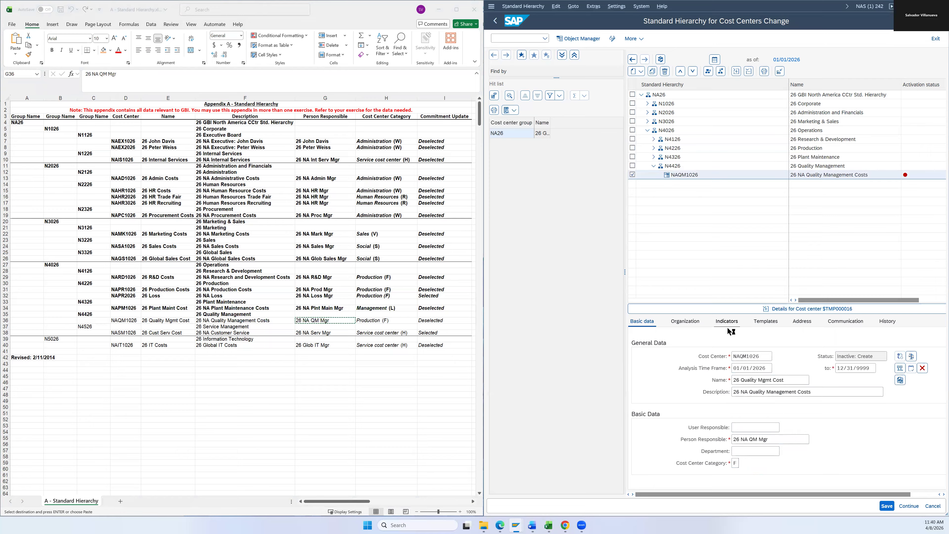
pyautogui.click(728, 325)
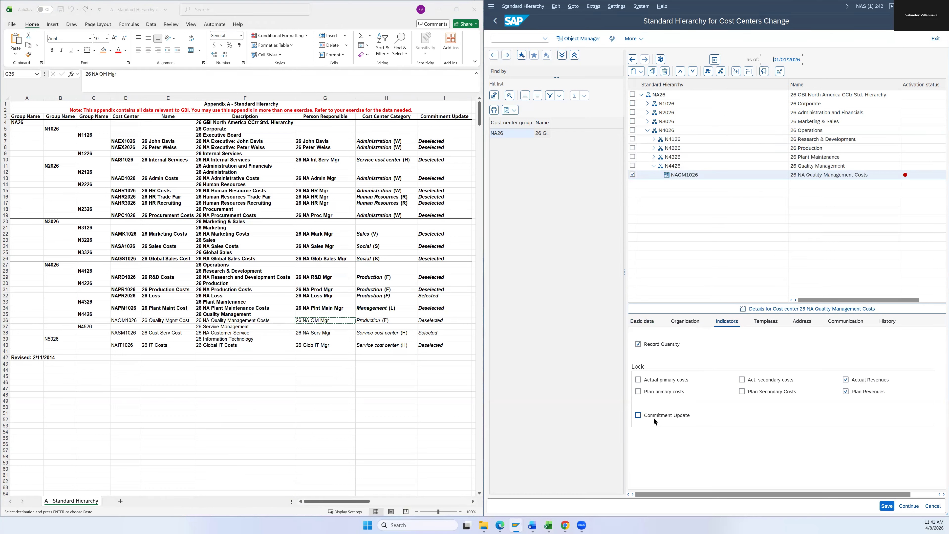
pyautogui.click(884, 507)
# Step: Switch to Excel and make the NAQM1026 row's cells D36:I36 bold
pyautogui.click(424, 322)
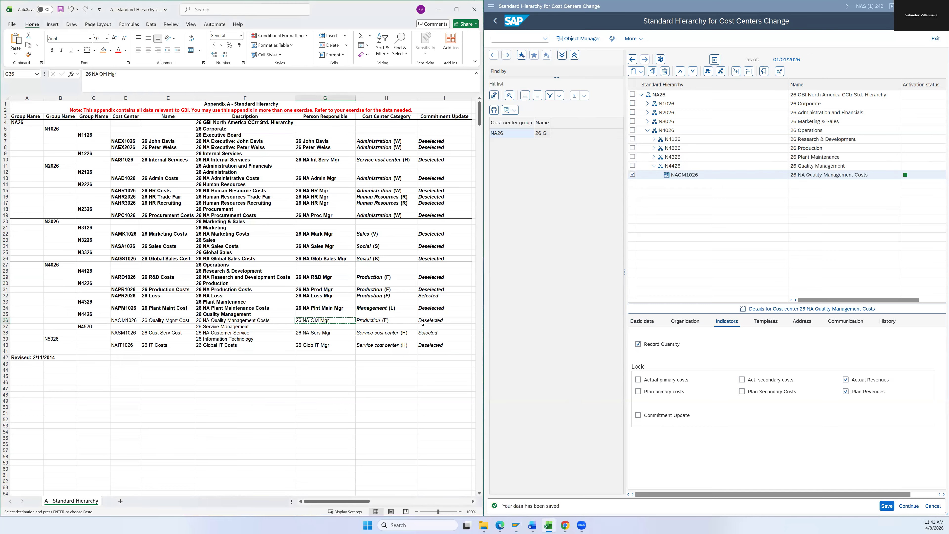
pyautogui.moveTo(105, 326); pyautogui.dragTo(119, 321)
pyautogui.hotkey('ctrl', 'b')
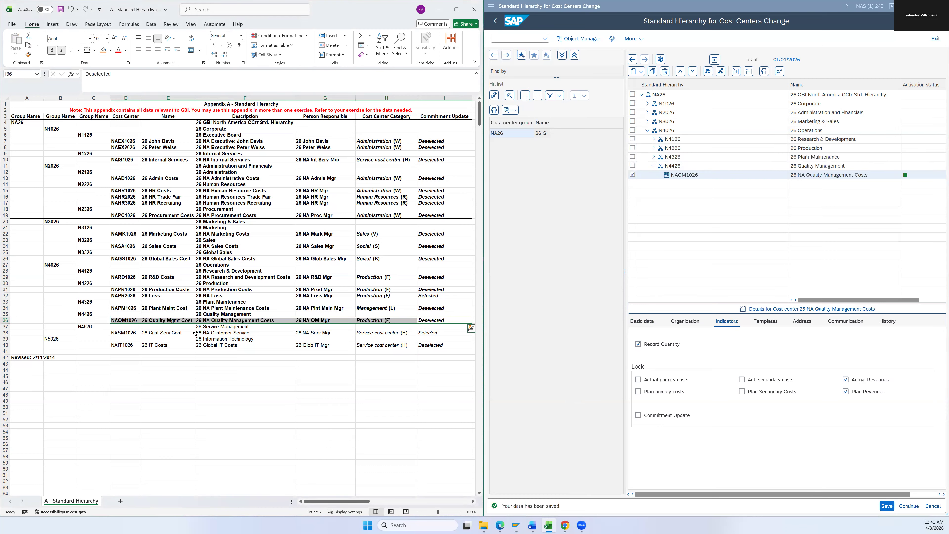
# Step: Create a lower-level group under N4026 in the SAP hierarchy with the group name N4526, copied from Excel
pyautogui.click(654, 166)
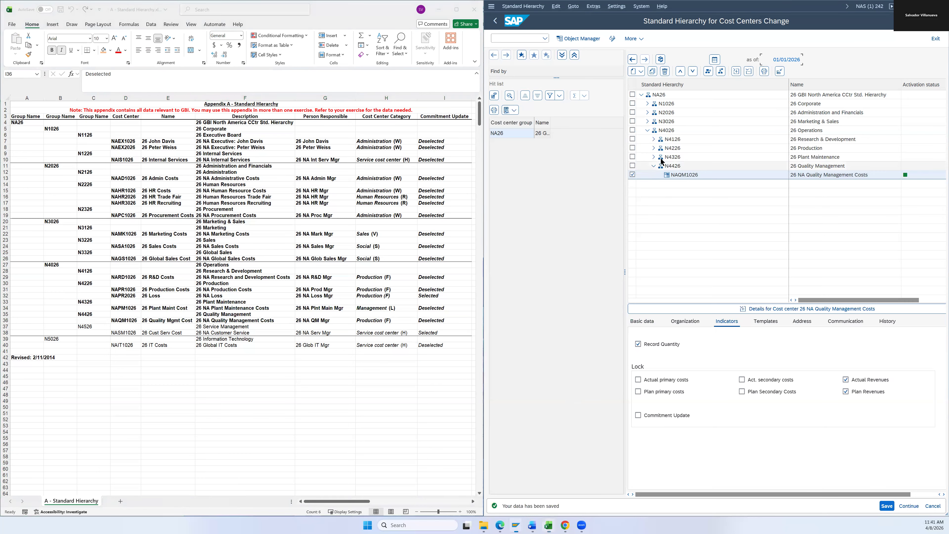
pyautogui.rightClick(664, 131)
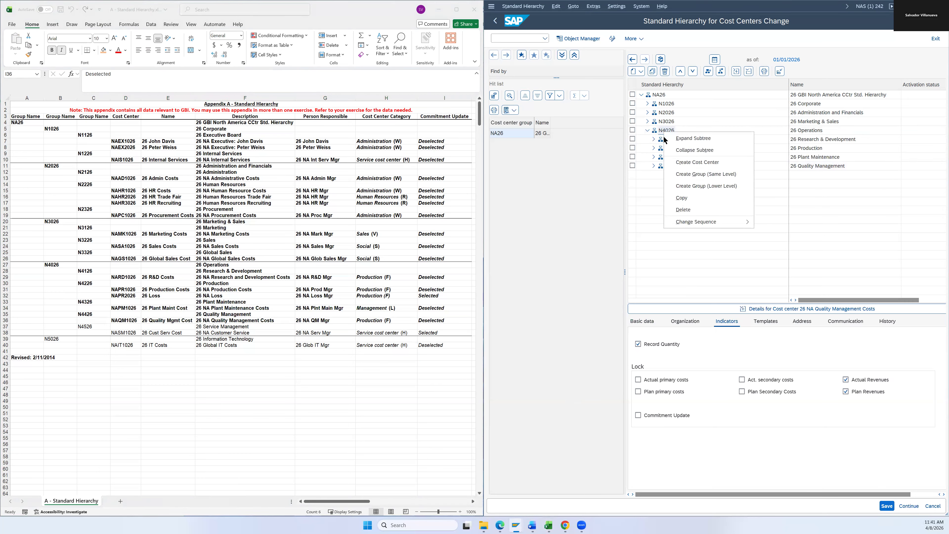
pyautogui.click(690, 186)
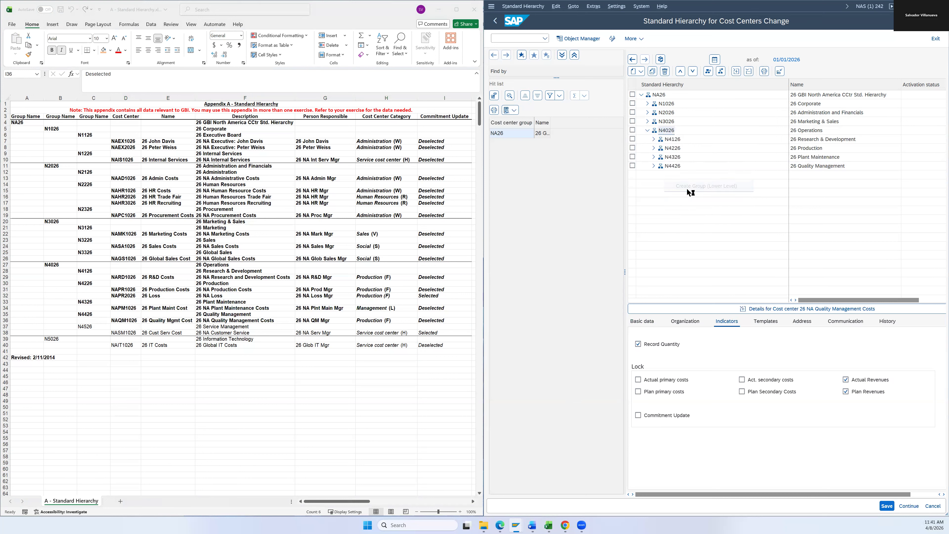
pyautogui.click(105, 328)
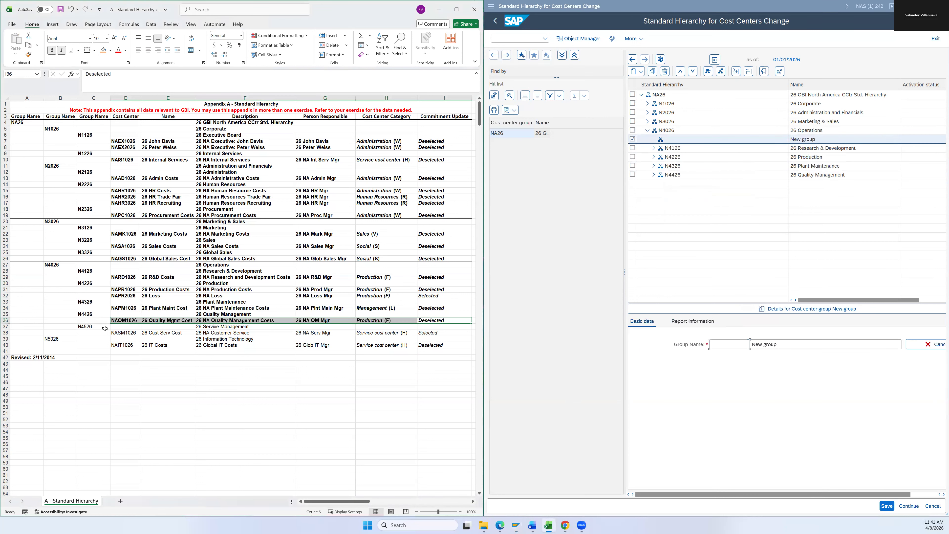
pyautogui.hotkey('ctrl', 'c')
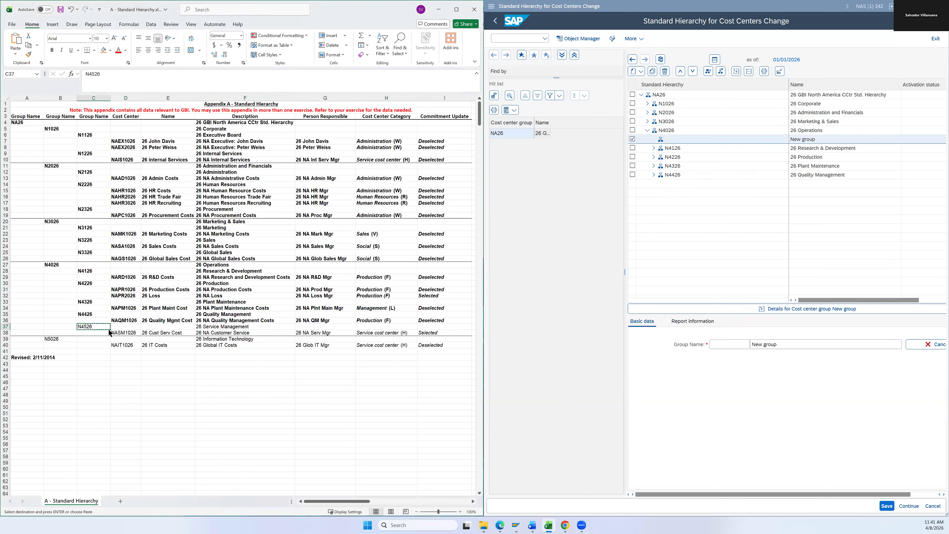
pyautogui.hotkey('alt', 'Tab')
pyautogui.hotkey('ctrl', 'v')
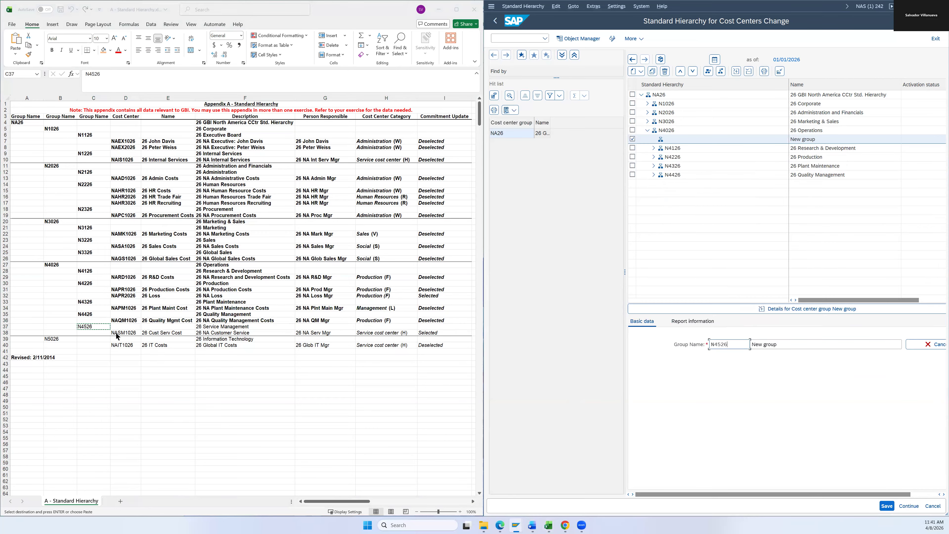
# Step: Copy the description 26 Service Management from Excel into the new N4526 group and save it
pyautogui.click(164, 328)
pyautogui.press('Right')
pyautogui.hotkey('ctrl', 'c')
pyautogui.hotkey('alt', 'Tab')
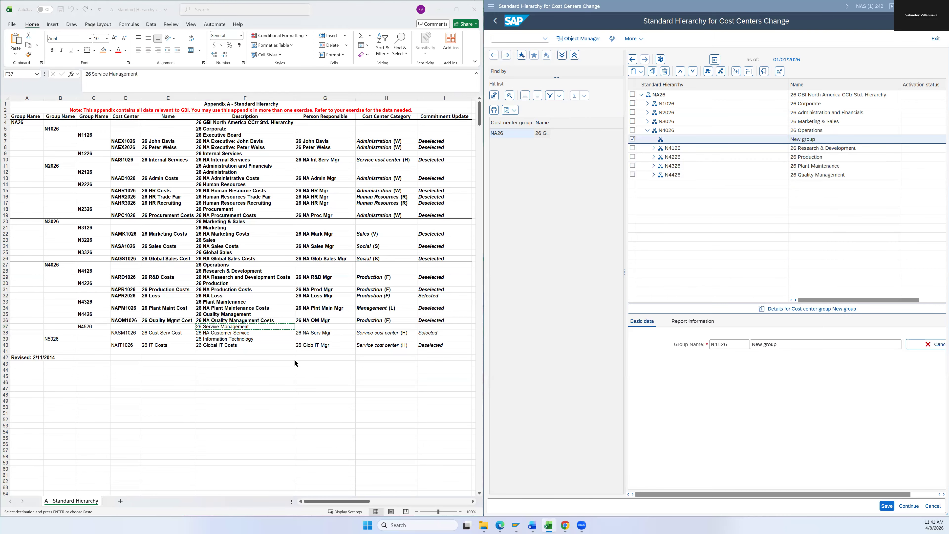
pyautogui.press('Tab')
pyautogui.hotkey('ctrl', 'v')
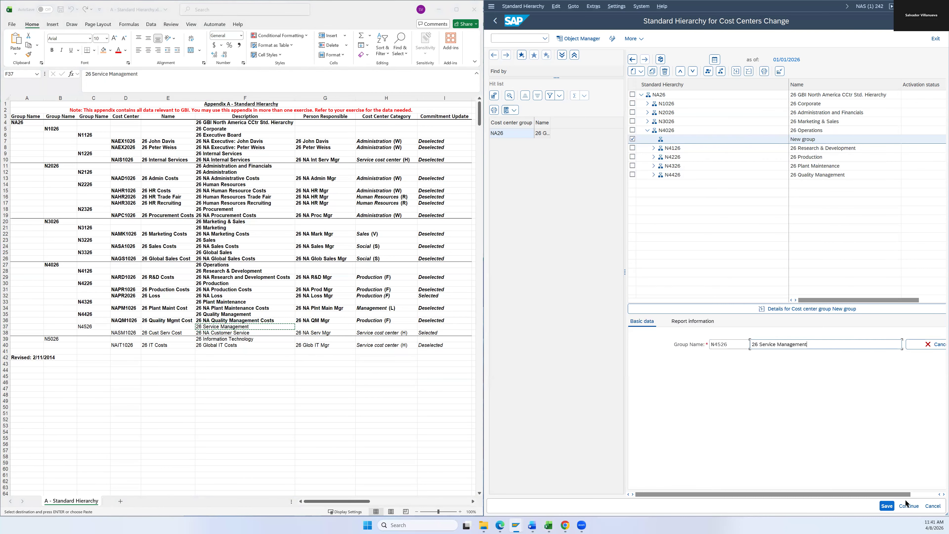
pyautogui.click(888, 506)
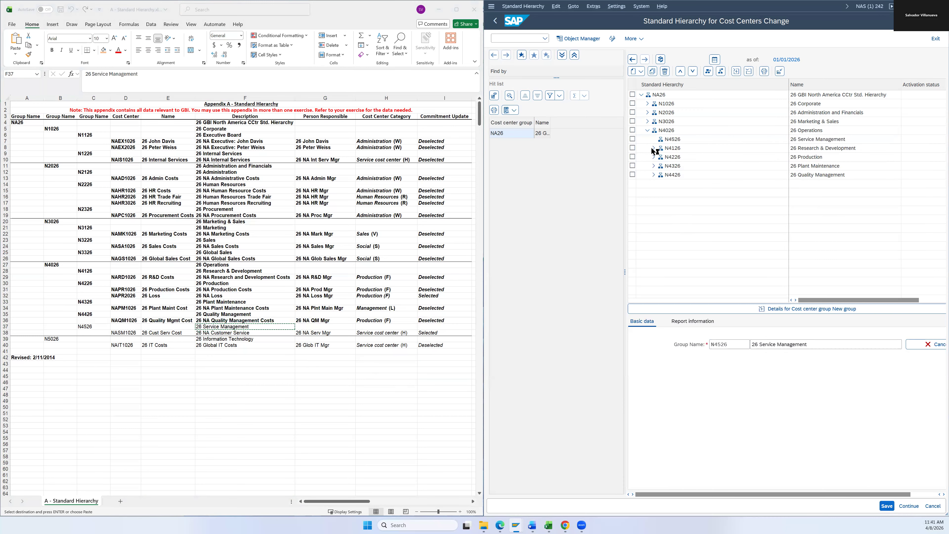
# Step: Move group N4526 down the hierarchy to below N4426 and save the change
pyautogui.click(693, 71)
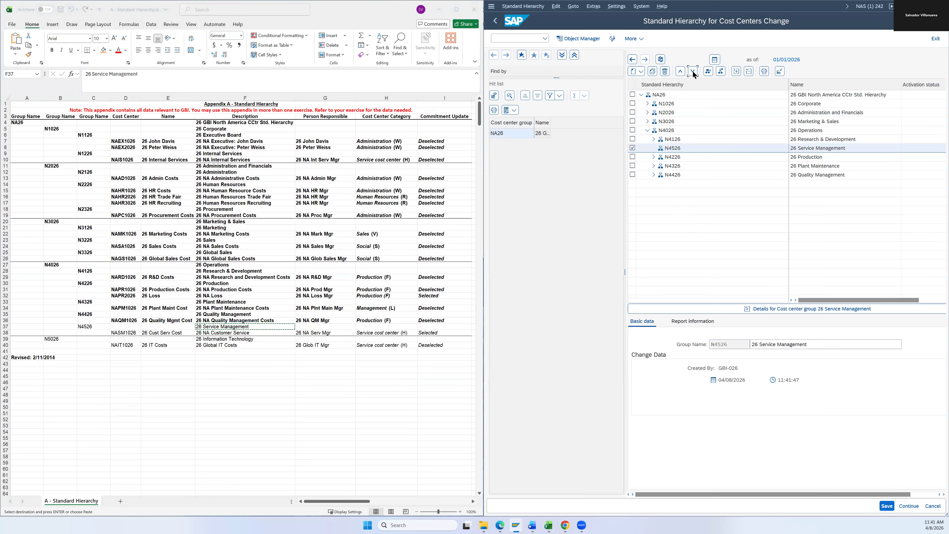
pyautogui.click(693, 71)
pyautogui.click(693, 71)
pyautogui.click(693, 71)
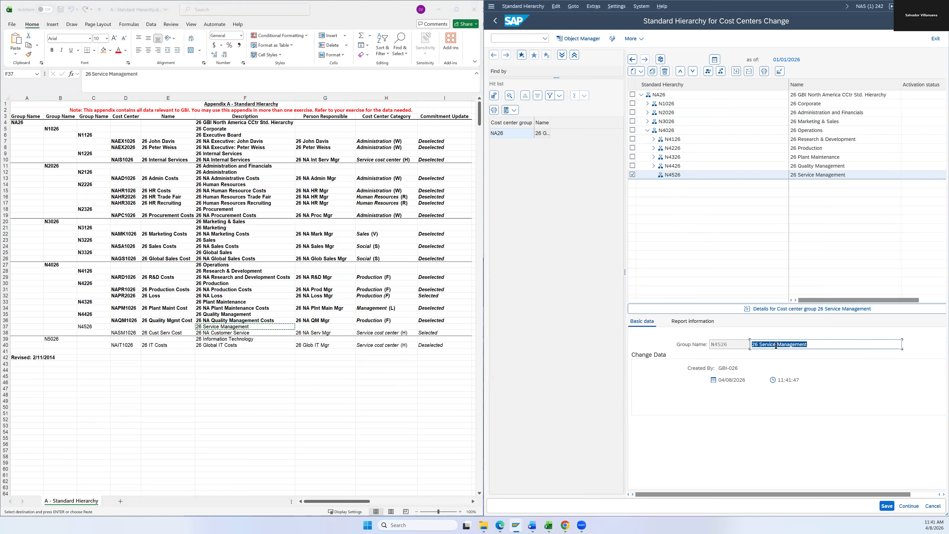
pyautogui.click(888, 507)
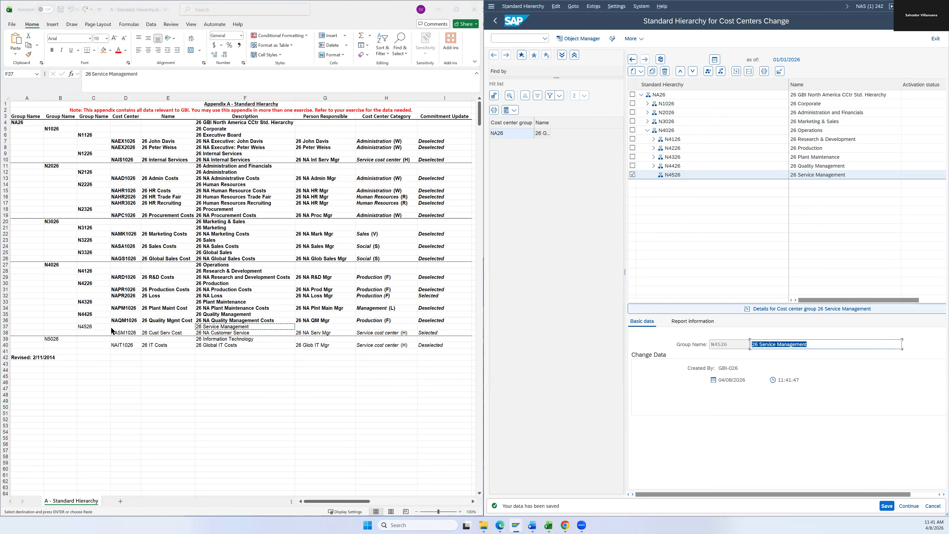
# Step: Make the N4526 group's cells C37:F37 bold in the Excel sheet
pyautogui.keyDown('shift'); pyautogui.click(100, 327); pyautogui.keyUp('shift')
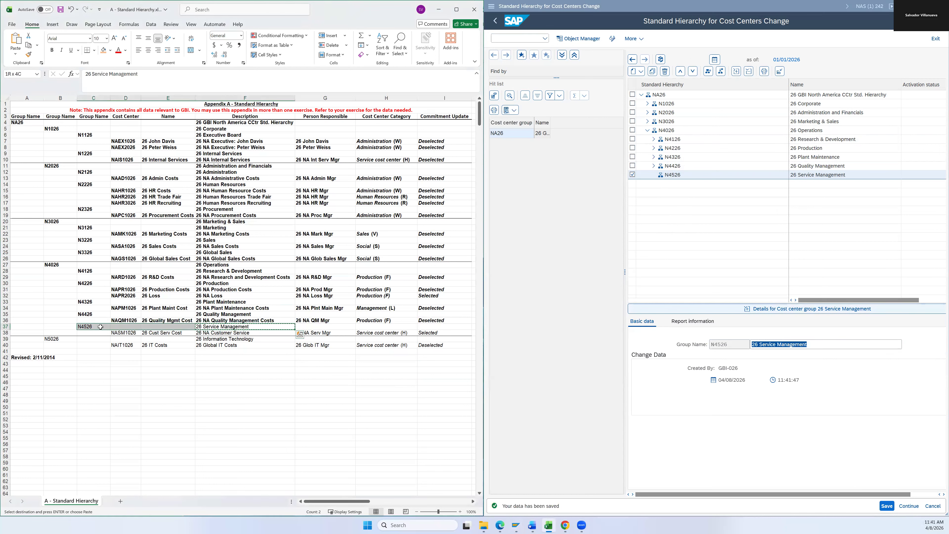
pyautogui.hotkey('ctrl', 'b')
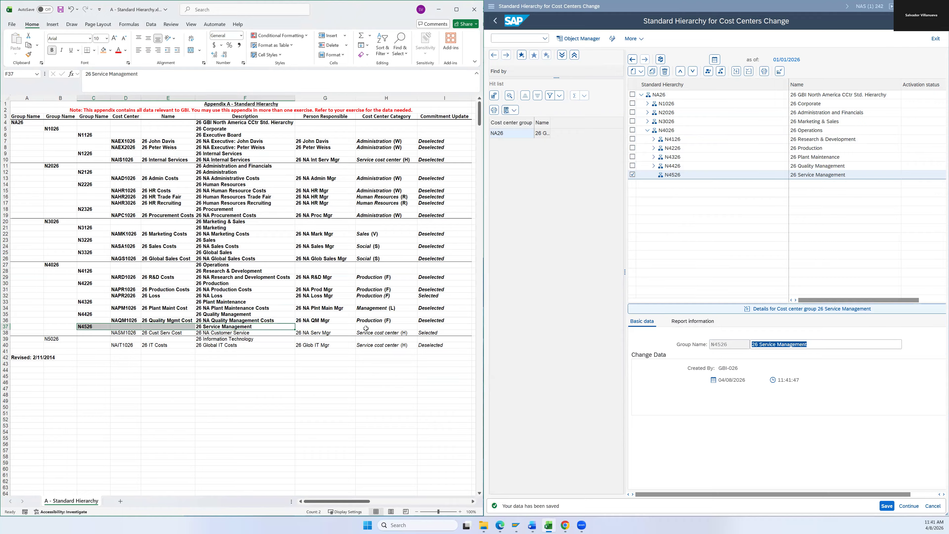
# Step: Create a cost center under group N4526 in SAP with the number NASM1026, copied from Excel
pyautogui.click(126, 334)
pyautogui.hotkey('ctrl', 'c')
pyautogui.click(669, 176)
pyautogui.rightClick(671, 178)
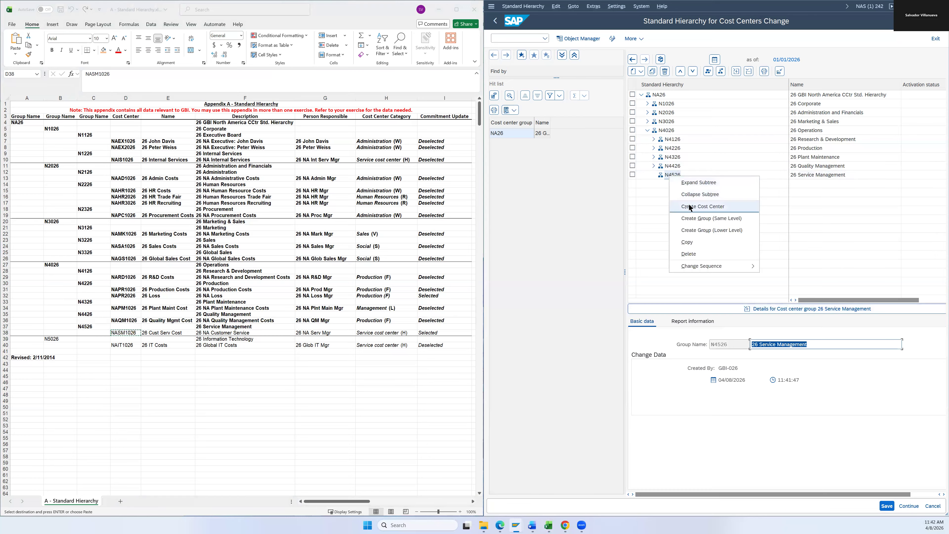
pyautogui.click(689, 206)
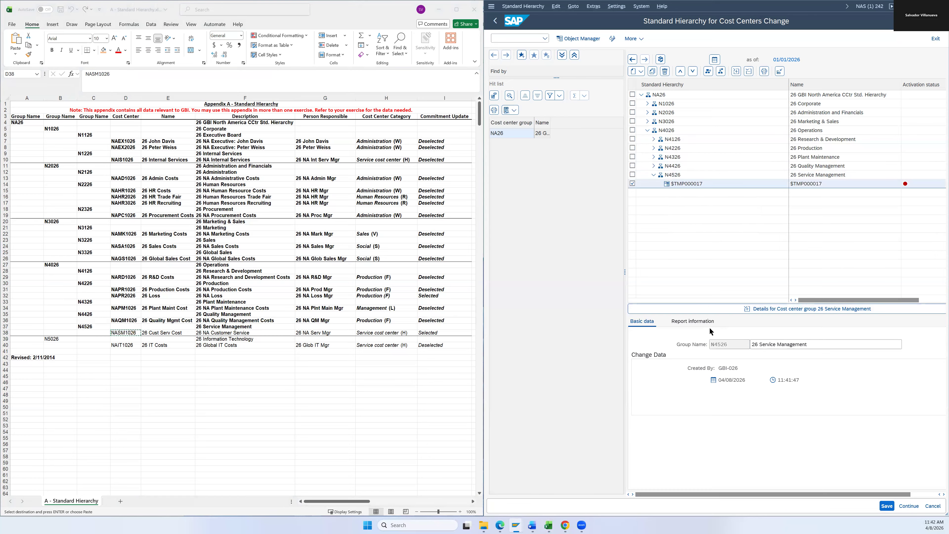
pyautogui.click(736, 355)
pyautogui.hotkey('ctrl', 'v')
# Step: Copy the name 26 Cust Serv Cost and the description 26 NA Customer Service from Excel into cost center NASM1026
pyautogui.hotkey('alt', 'Tab')
pyautogui.press('Right')
pyautogui.hotkey('ctrl', 'c')
pyautogui.click(741, 380)
pyautogui.hotkey('ctrl', 'v')
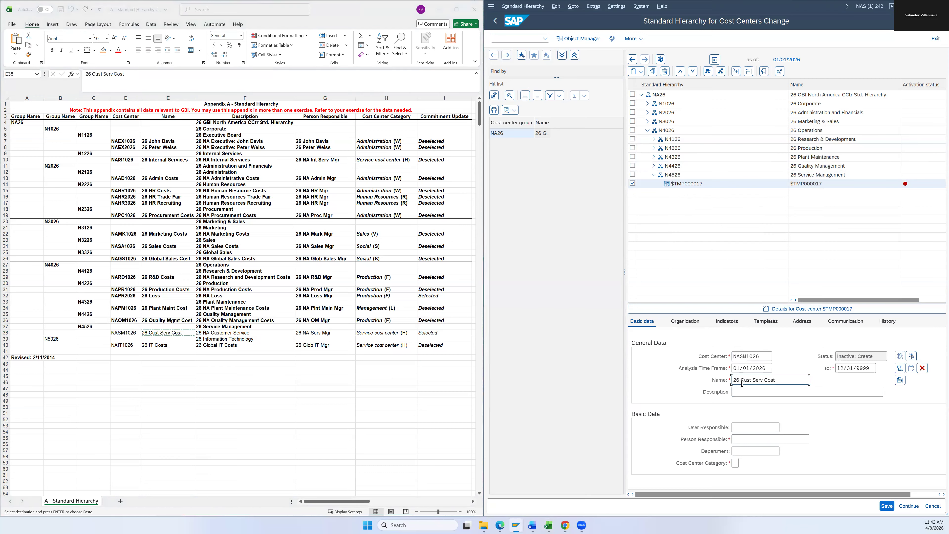
pyautogui.hotkey('alt', 'Tab')
pyautogui.press('Right')
pyautogui.hotkey('ctrl', 'c')
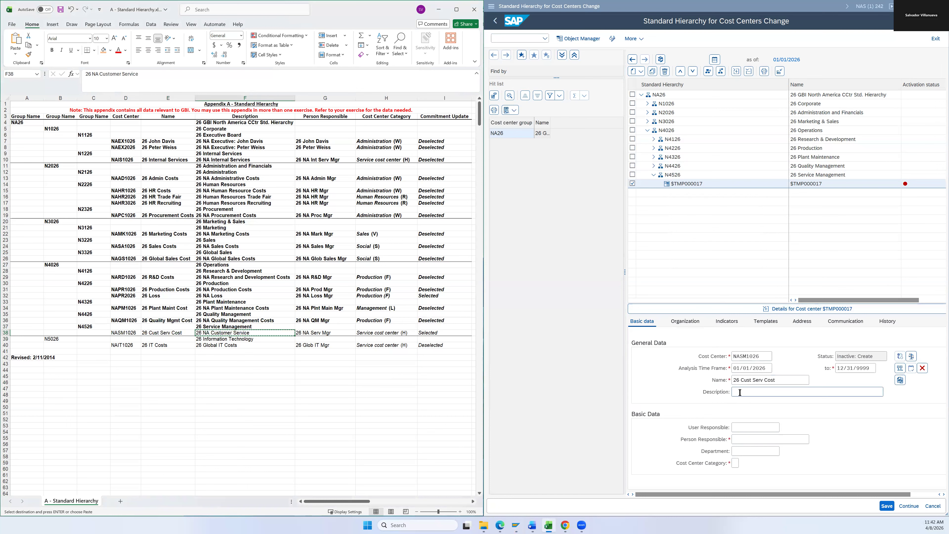
pyautogui.click(743, 392)
pyautogui.hotkey('ctrl', 'v')
# Step: Set NASM1026's person responsible to 26 NA Serv Mgr, copied from Excel, and its cost center category to H
pyautogui.hotkey('alt', 'Tab')
pyautogui.press('Right')
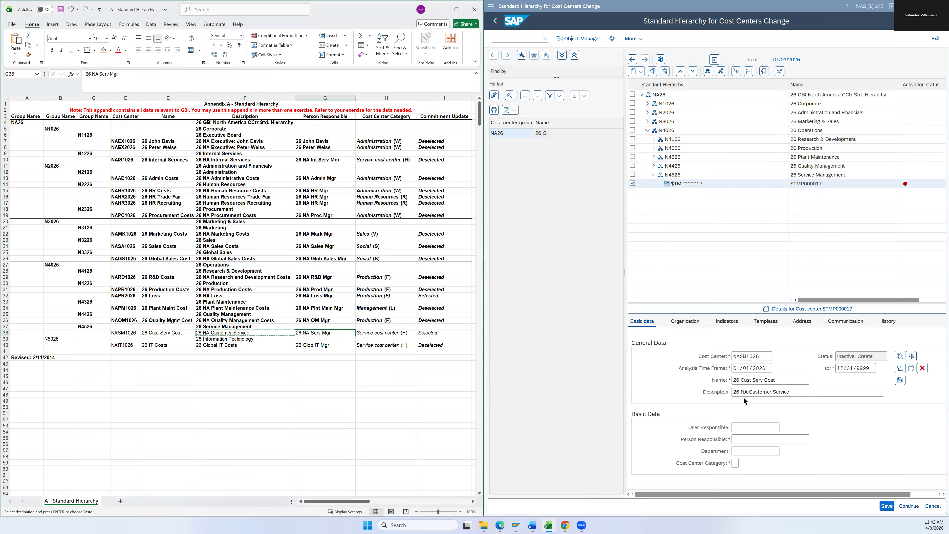
pyautogui.hotkey('ctrl', 'c')
pyautogui.click(742, 440)
pyautogui.hotkey('ctrl', 'v')
pyautogui.hotkey('alt', 'Tab')
pyautogui.click(736, 464)
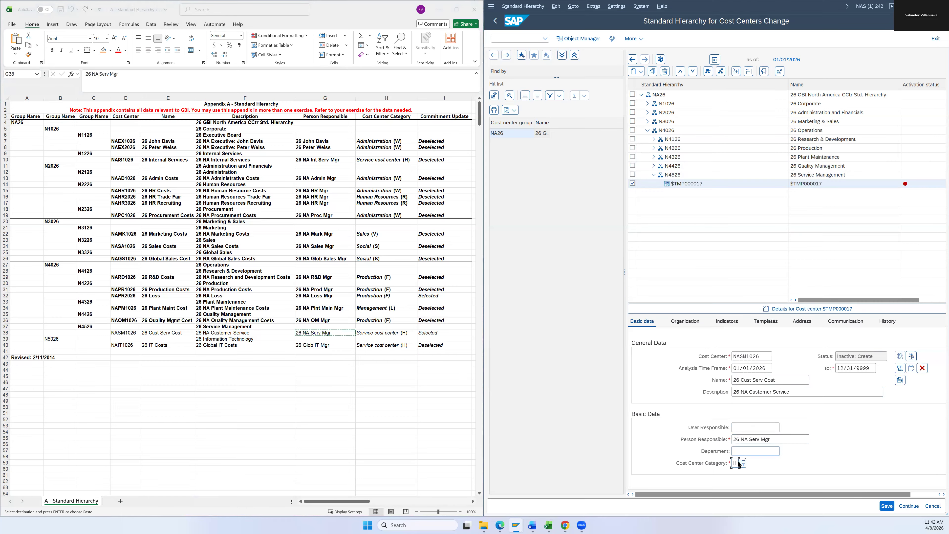
pyautogui.press('Return')
# Step: Check the Commitment Update indicator of NASM1026, save the cost center and collapse groups N4526 and N4026
pyautogui.click(732, 325)
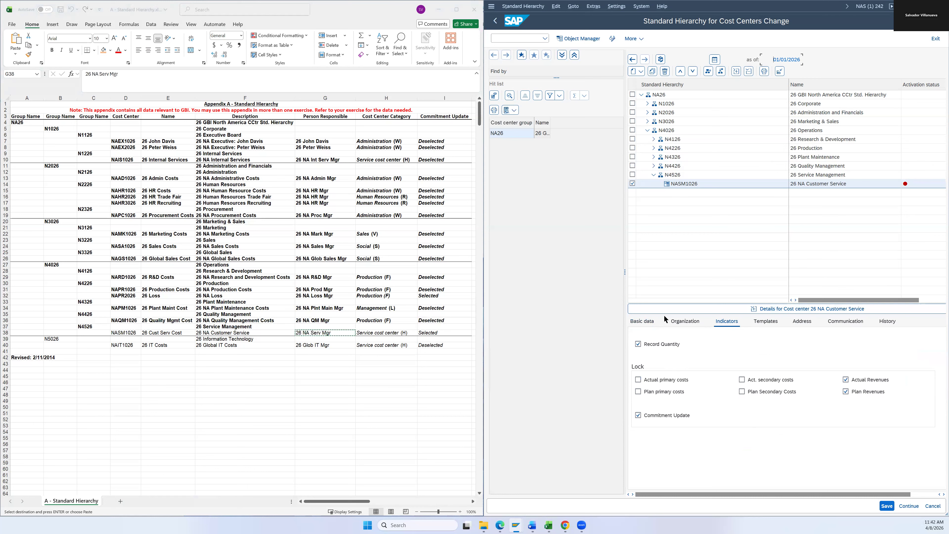
pyautogui.click(651, 324)
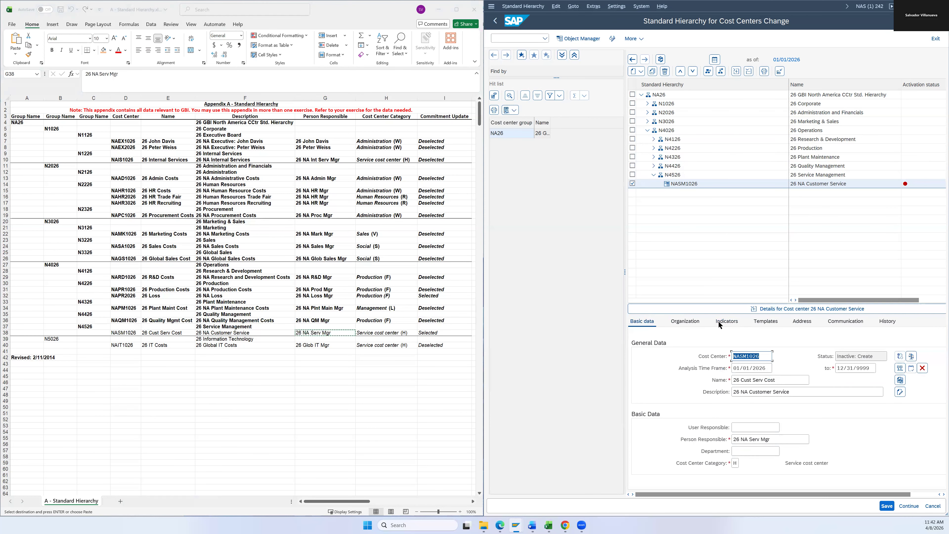
pyautogui.click(723, 322)
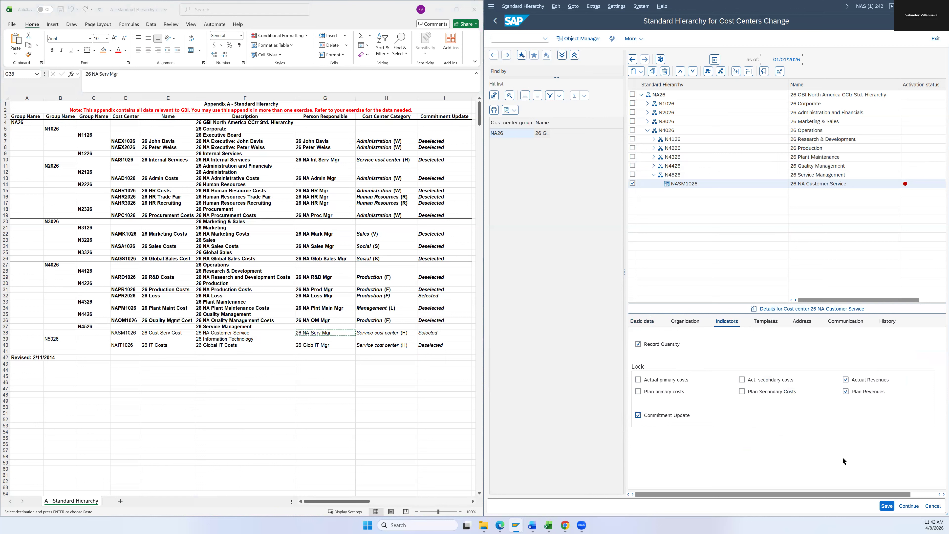
pyautogui.click(884, 510)
pyautogui.click(652, 175)
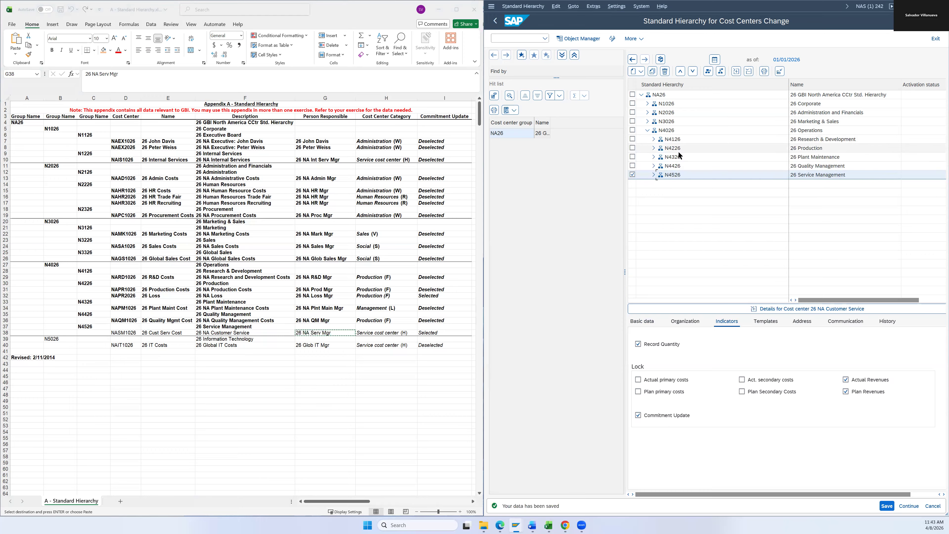
pyautogui.click(647, 130)
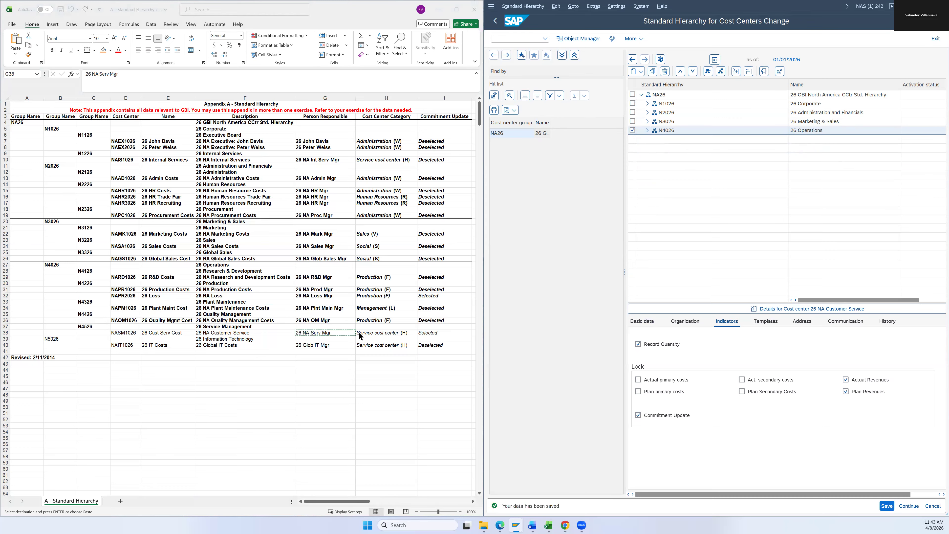
# Step: Make the NASM1026 cost center's cells D38:I38 bold in the Excel sheet
pyautogui.click(427, 333)
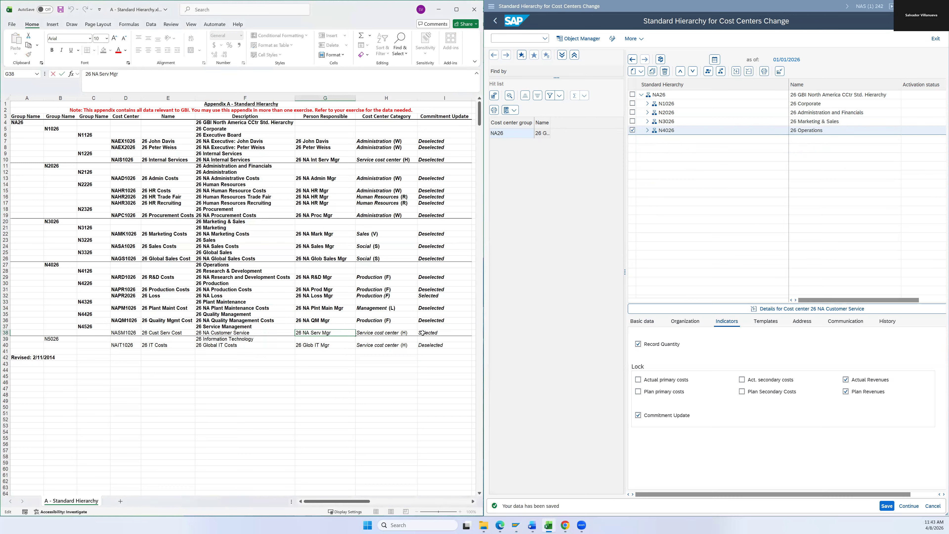
pyautogui.click(423, 332)
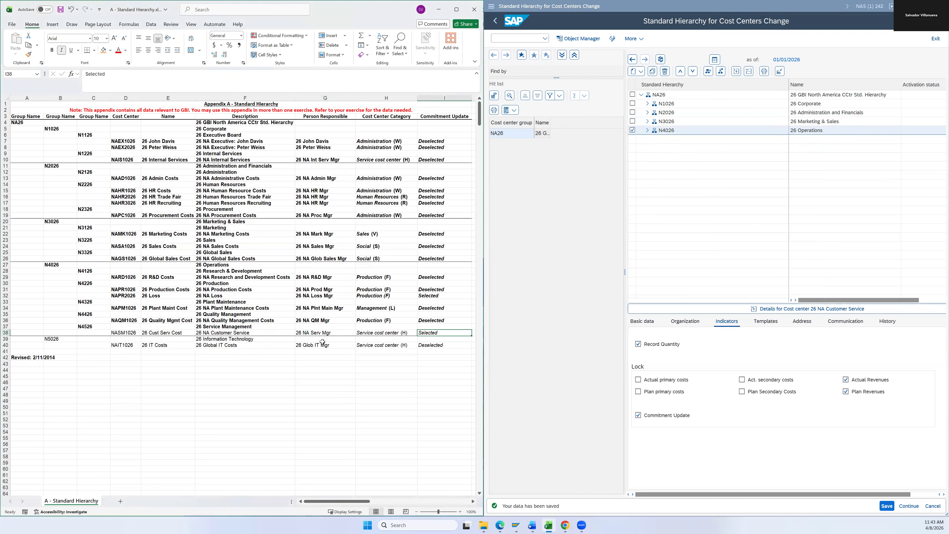
pyautogui.keyDown('shift'); pyautogui.click(119, 333); pyautogui.keyUp('shift')
pyautogui.hotkey('ctrl', 'b')
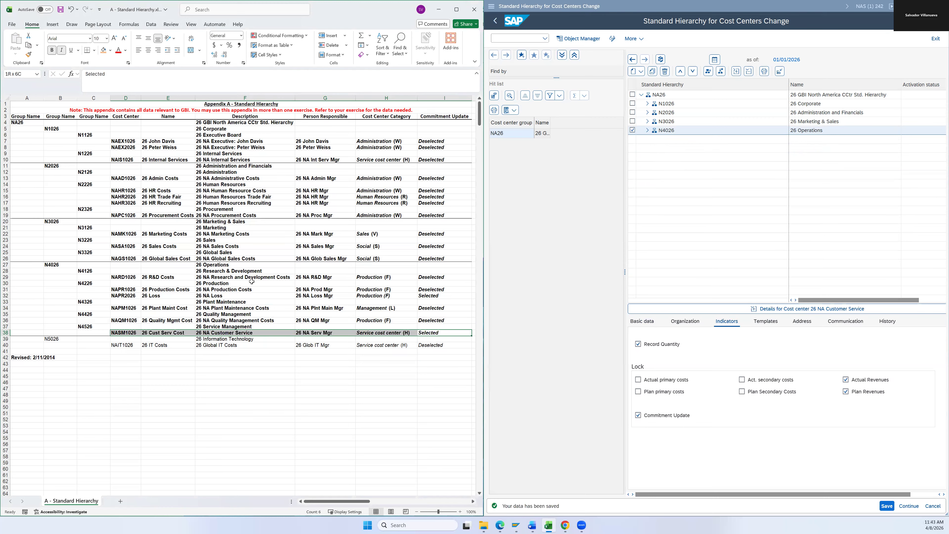
# Step: Create a lower-level group under NA26 in the SAP hierarchy with the group name N5026, copied from Excel
pyautogui.rightClick(660, 96)
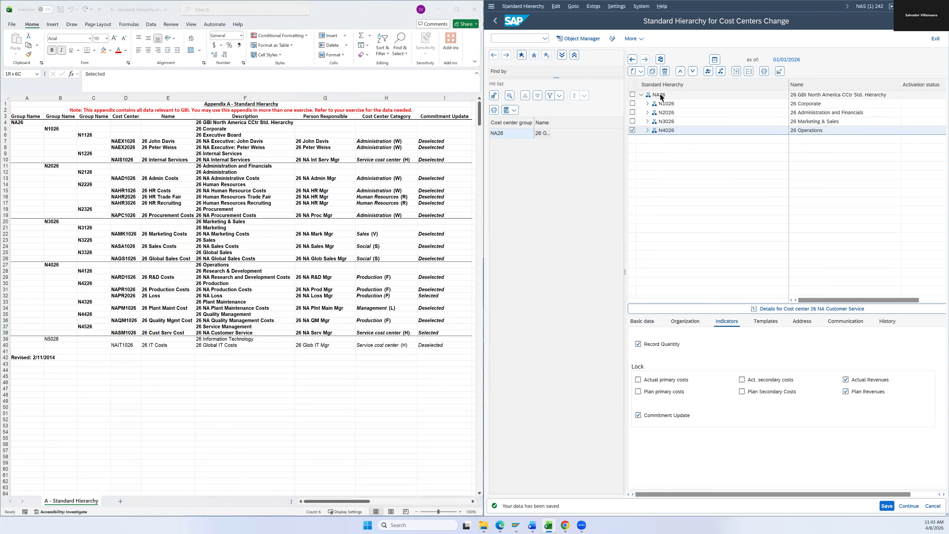
pyautogui.click(704, 149)
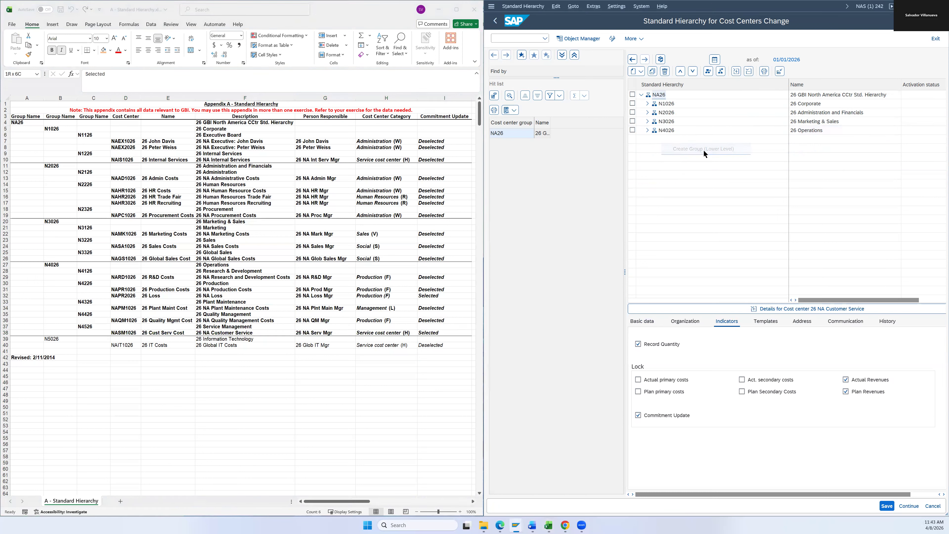
pyautogui.click(56, 341)
pyautogui.hotkey('ctrl', 'c')
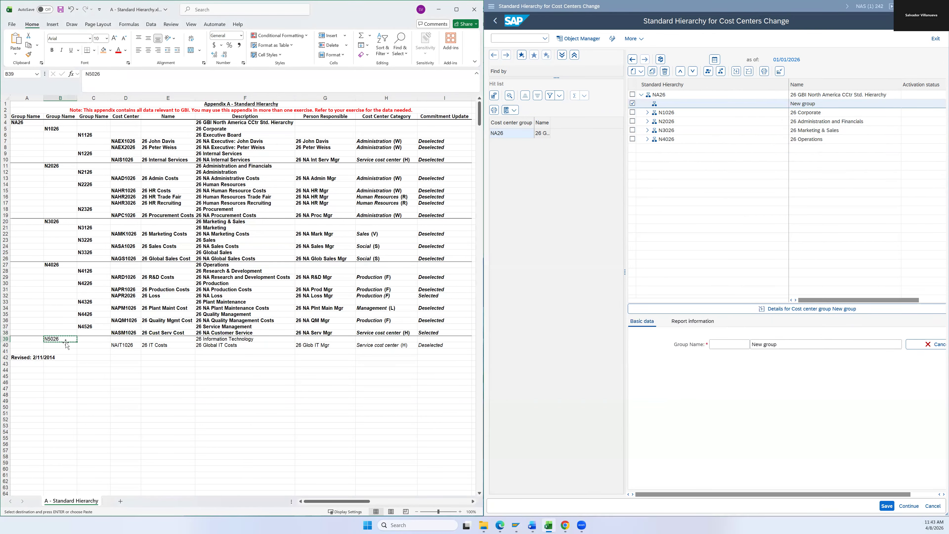
pyautogui.hotkey('alt', 'Tab')
pyautogui.hotkey('ctrl', 'v')
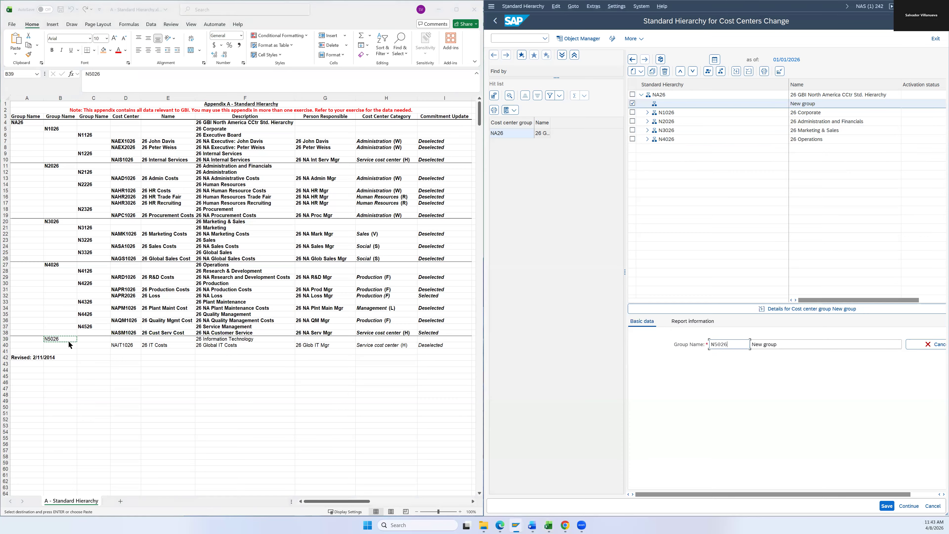
# Step: Copy the description 26 Information Technology from Excel into the new N5026 group and save it
pyautogui.hotkey('alt', 'Tab')
pyautogui.press('Right')
pyautogui.press('Right')
pyautogui.press('Right')
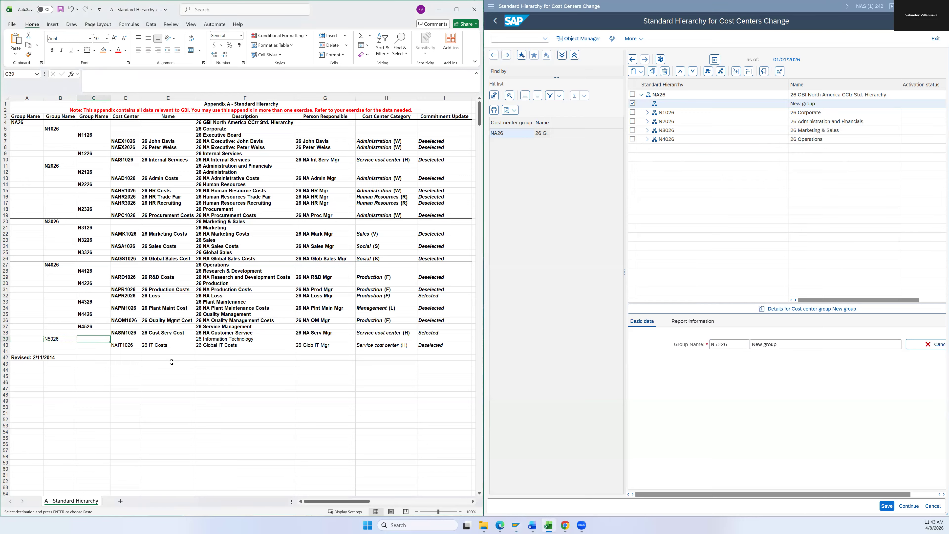
pyautogui.press('Right')
pyautogui.hotkey('ctrl', 'c')
pyautogui.hotkey('alt', 'Tab')
pyautogui.press('Tab')
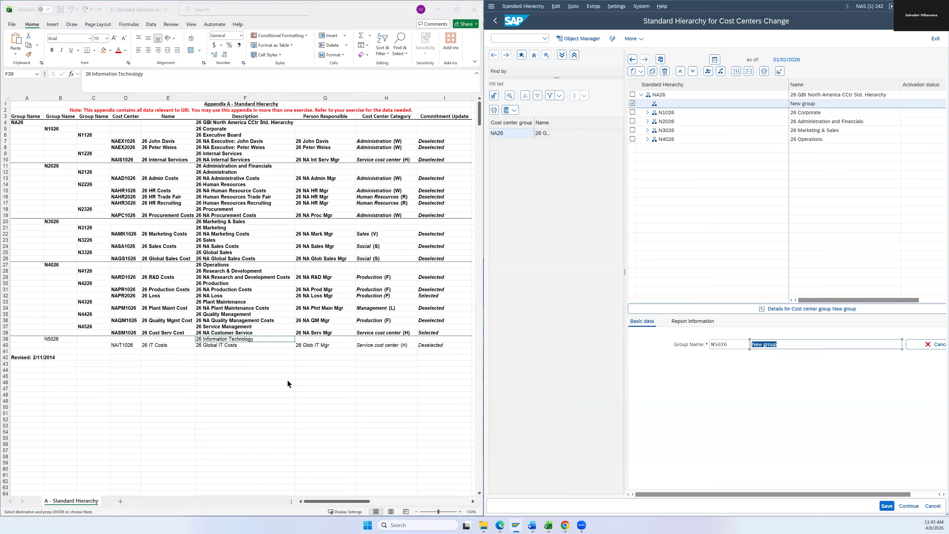
pyautogui.hotkey('ctrl', 'v')
pyautogui.click(890, 507)
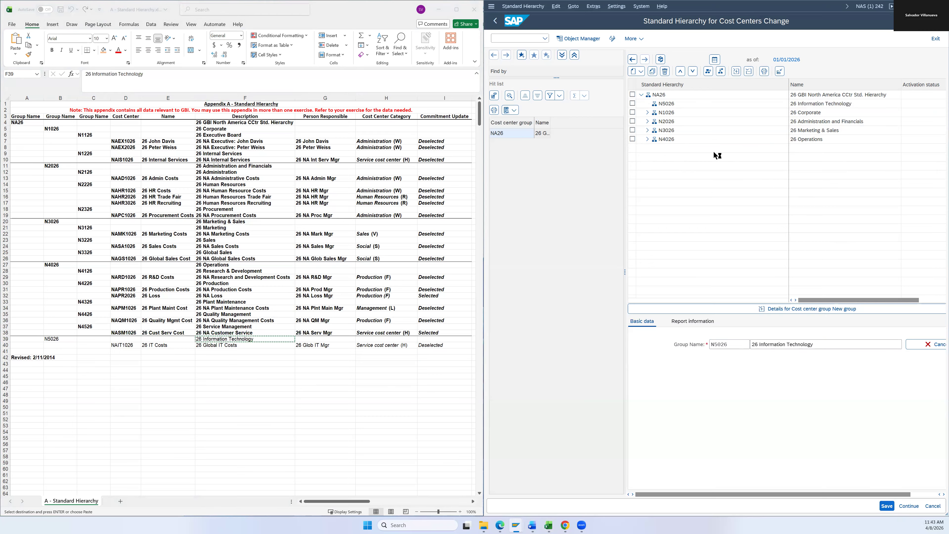
# Step: Move group N5026 down the hierarchy to below N4026
pyautogui.click(692, 72)
pyautogui.click(691, 71)
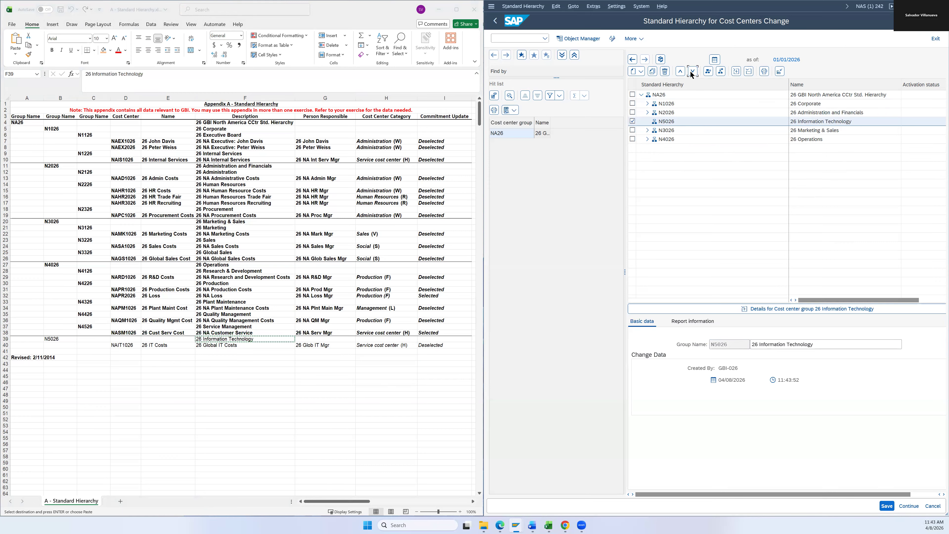
pyautogui.click(692, 71)
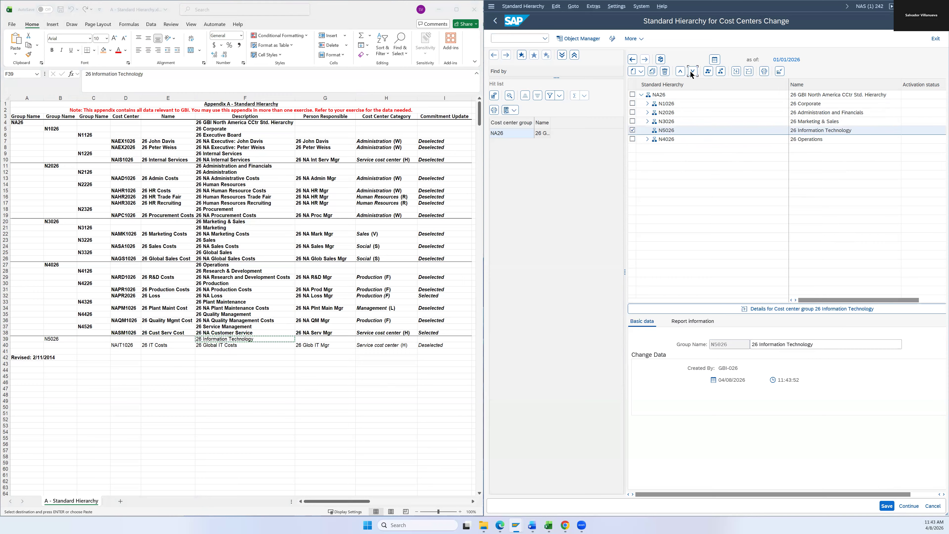
pyautogui.click(691, 71)
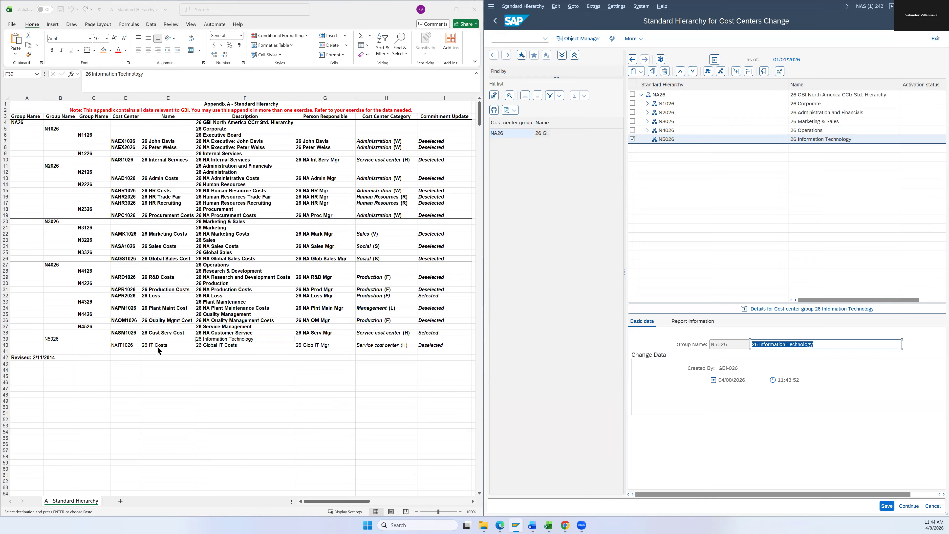
# Step: Make the N5026 group's cells B39:F39 bold in the Excel sheet
pyautogui.click(208, 338)
pyautogui.moveTo(208, 339); pyautogui.dragTo(73, 338)
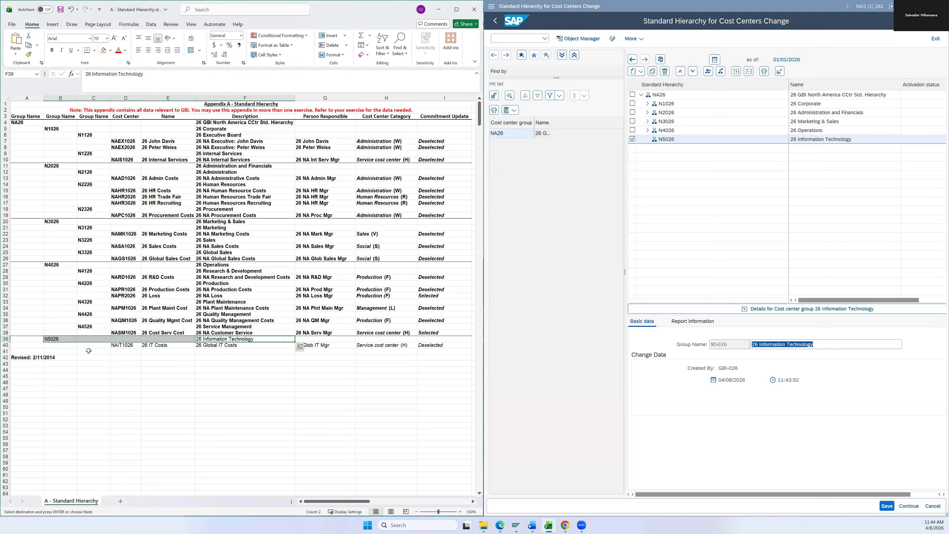
pyautogui.hotkey('ctrl', 'b')
pyautogui.click(493, 8)
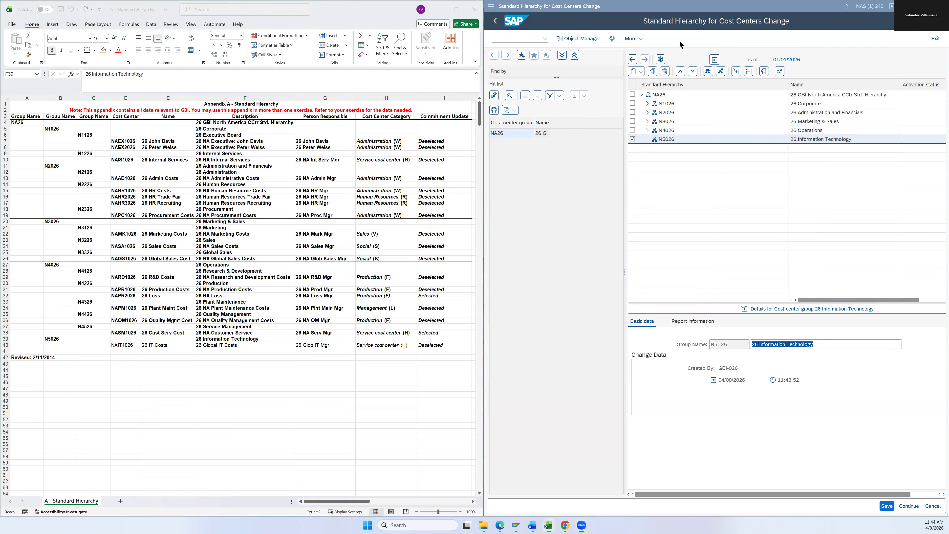
# Step: Undo the bold formatting of row 39 and the replacement of ## with 26 in the Excel sheet
pyautogui.hotkey('ctrl', 'z')
pyautogui.hotkey('ctrl', 'z')
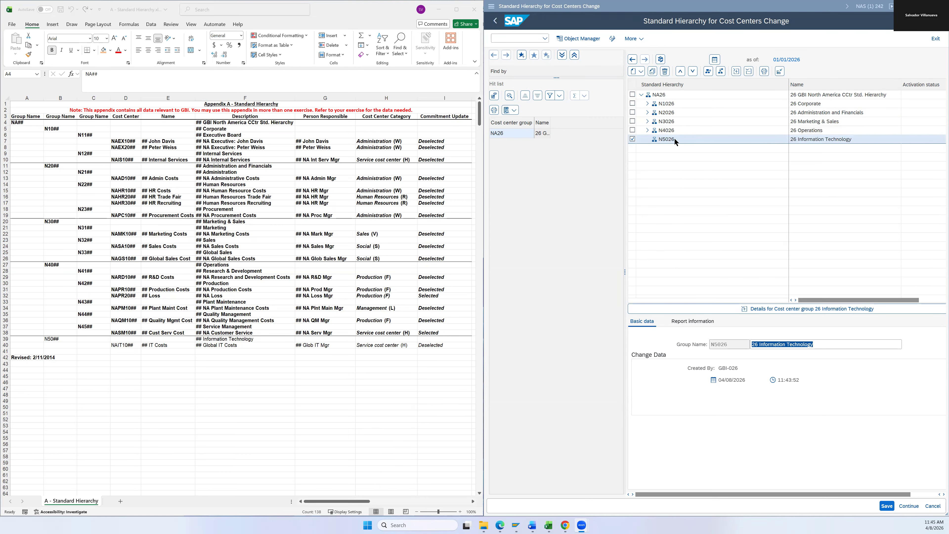
# Step: Start a new cost center under group N5026 in the SAP hierarchy
pyautogui.click(647, 130)
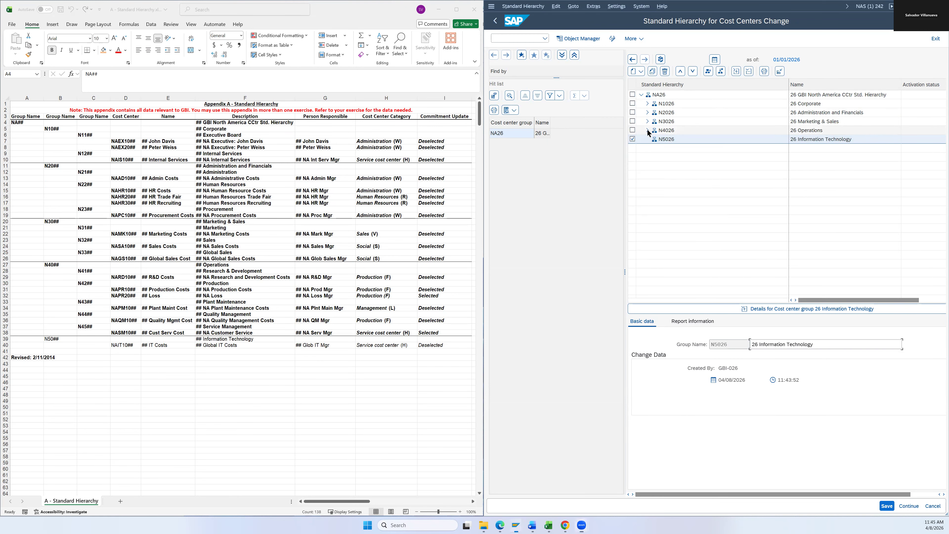
pyautogui.click(648, 129)
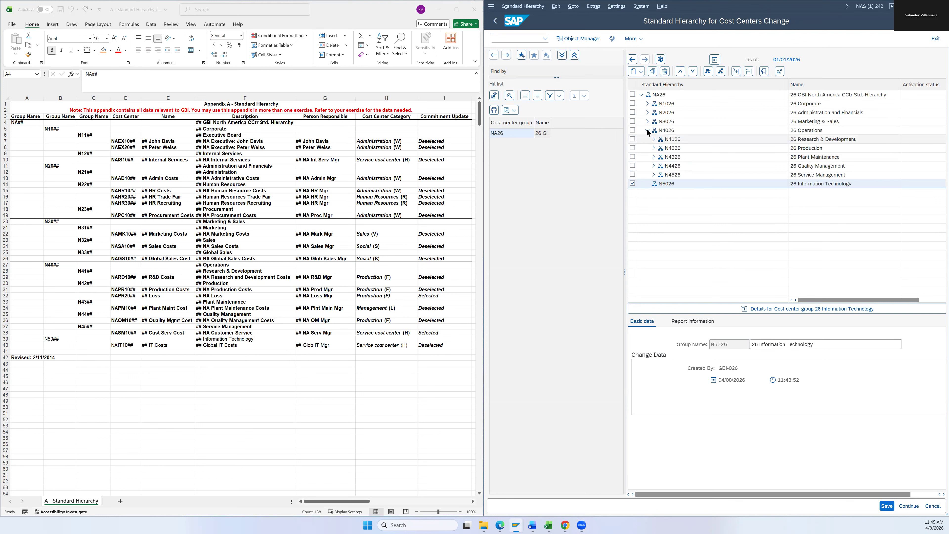
pyautogui.click(647, 130)
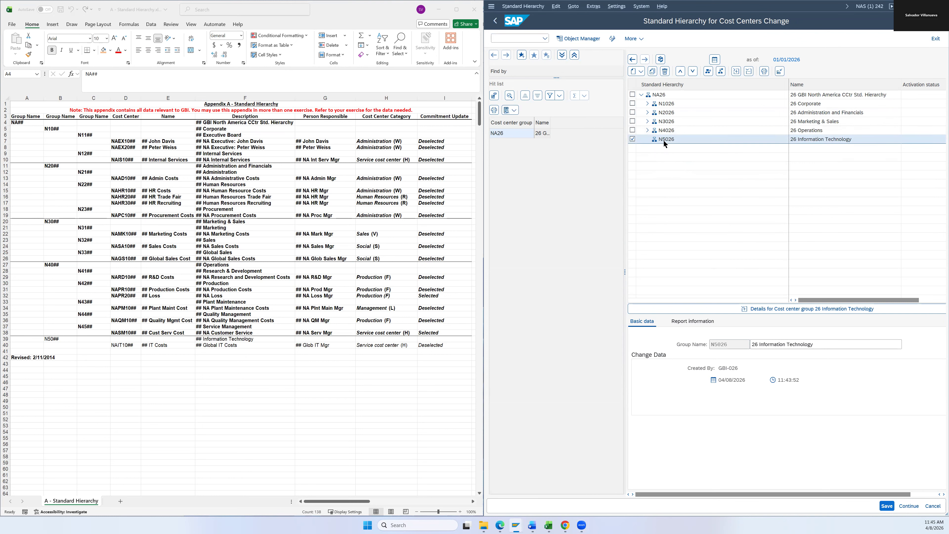
pyautogui.rightClick(664, 139)
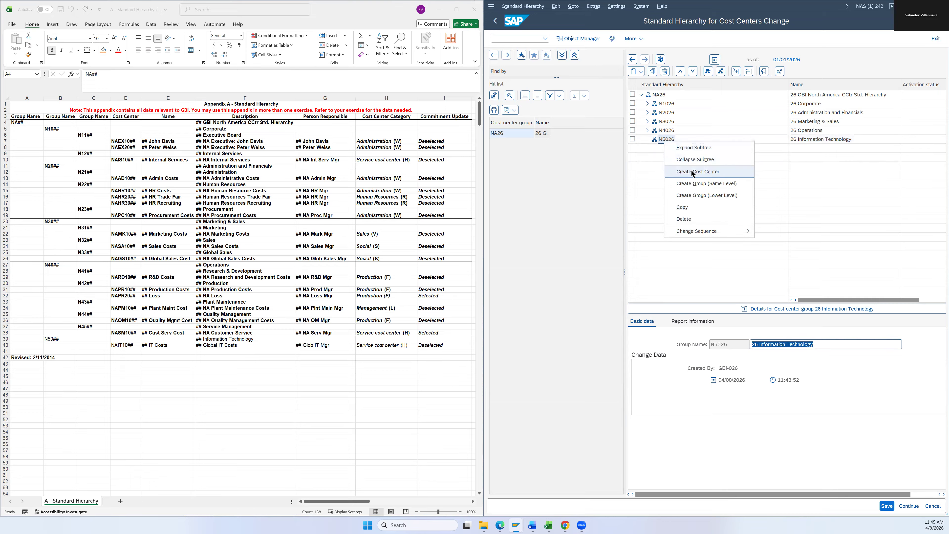
pyautogui.click(692, 172)
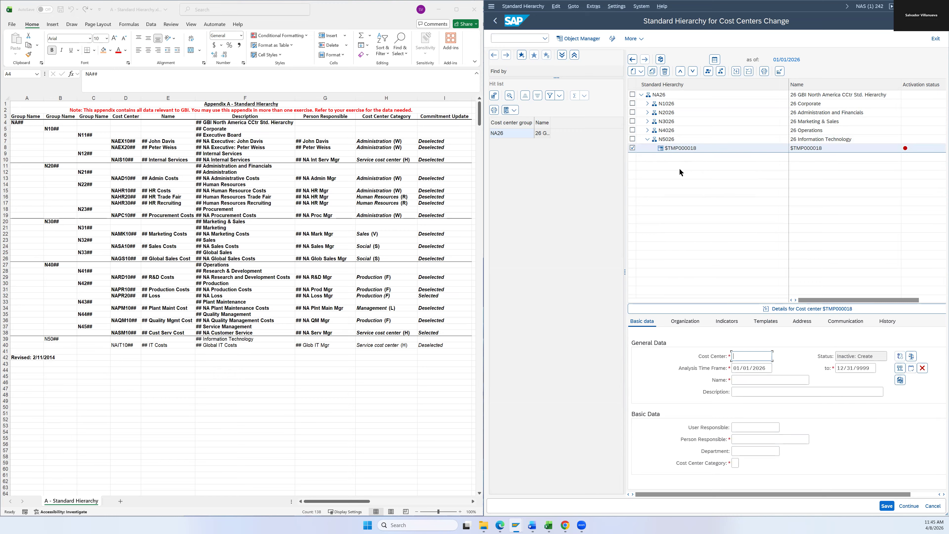
# Step: Copy the IT cost center number from Excel row 40 into SAP and change its ## ending to give NAIT1026
pyautogui.click(125, 345)
pyautogui.hotkey('ctrl', 'c')
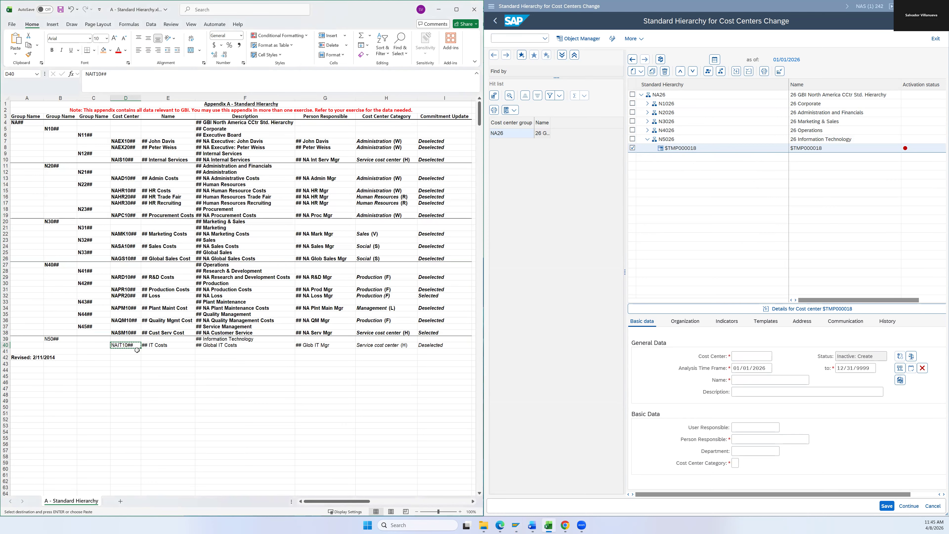
pyautogui.hotkey('alt', 'Tab')
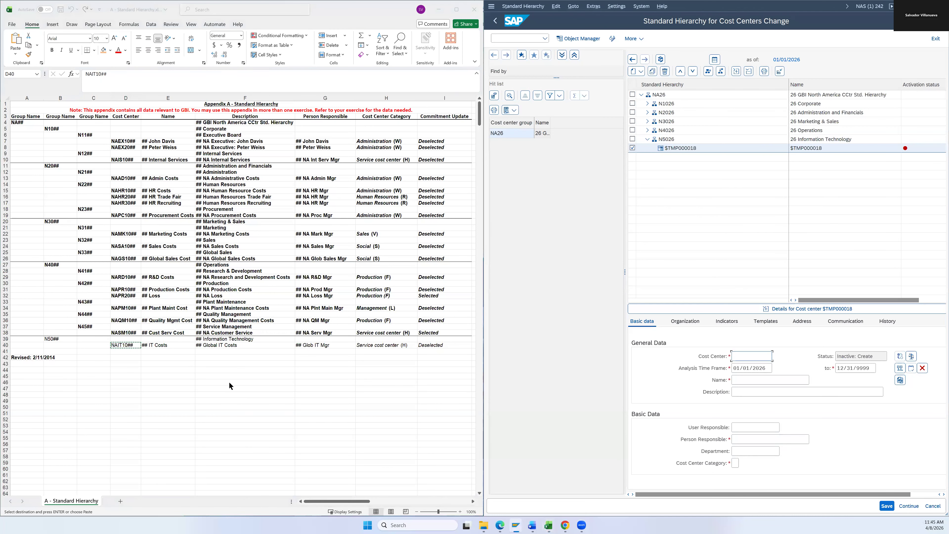
pyautogui.hotkey('ctrl', 'v')
pyautogui.press('BackSpace')
pyautogui.press('BackSpace')
pyautogui.write('26')
pyautogui.hotkey('alt', 'Tab')
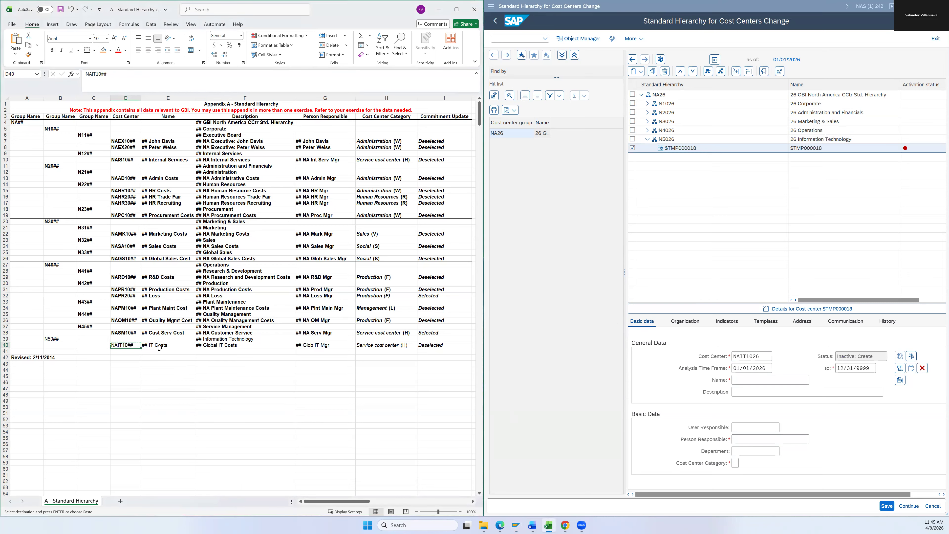
# Step: Copy the cost center name from Excel row 40 into the SAP Name field and change it to 26 IT Costs
pyautogui.click(158, 346)
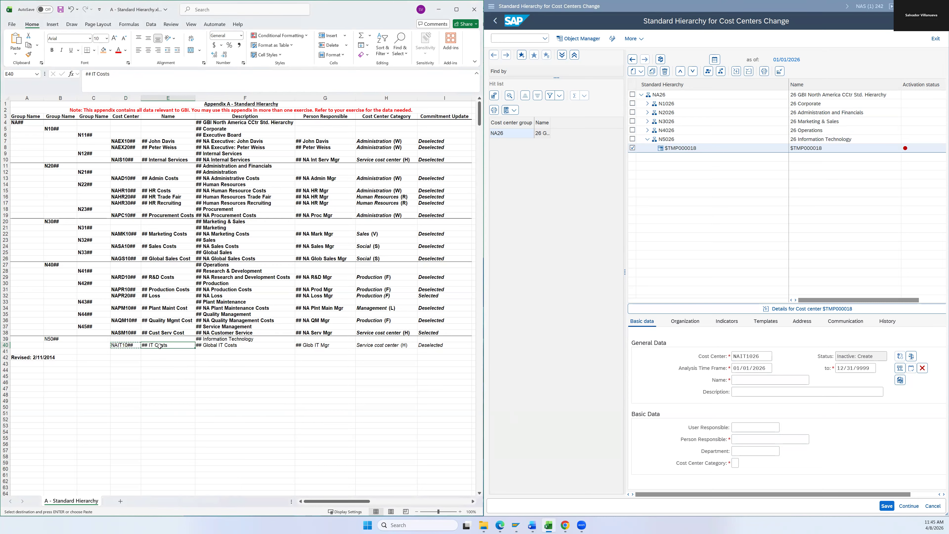
pyautogui.hotkey('ctrl', 'c')
pyautogui.click(739, 380)
pyautogui.hotkey('ctrl', 'v')
pyautogui.press('Return')
pyautogui.click(738, 382)
pyautogui.click(738, 380)
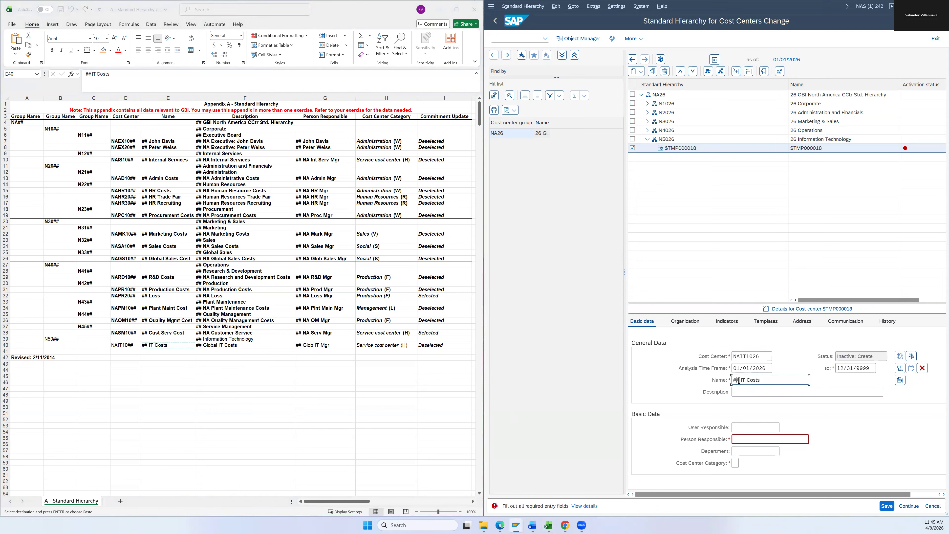
pyautogui.press('BackSpace')
pyautogui.press('BackSpace')
pyautogui.write('26')
# Step: Copy the description from Excel row 40 into SAP, change its ## to 26, and enter 26 Global IT Costs as the Description
pyautogui.click(214, 344)
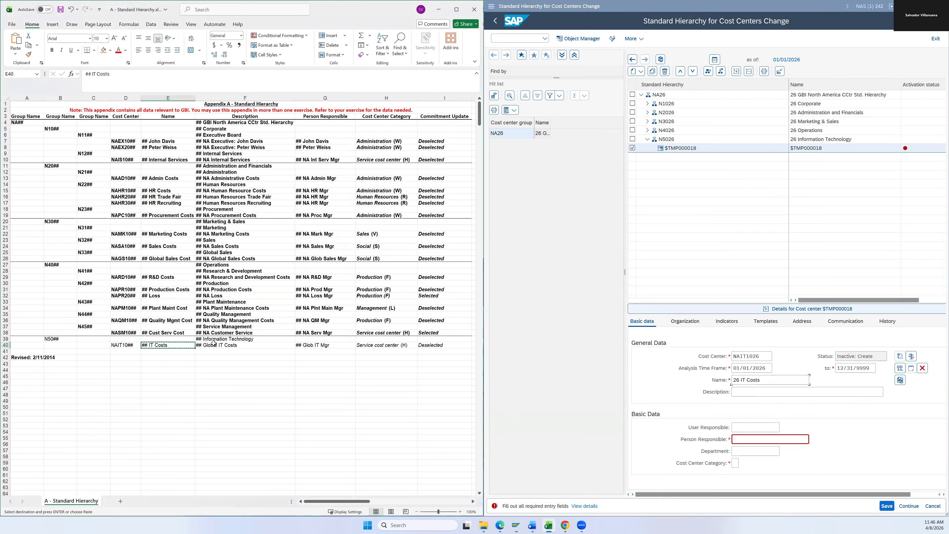
pyautogui.hotkey('ctrl', 'c')
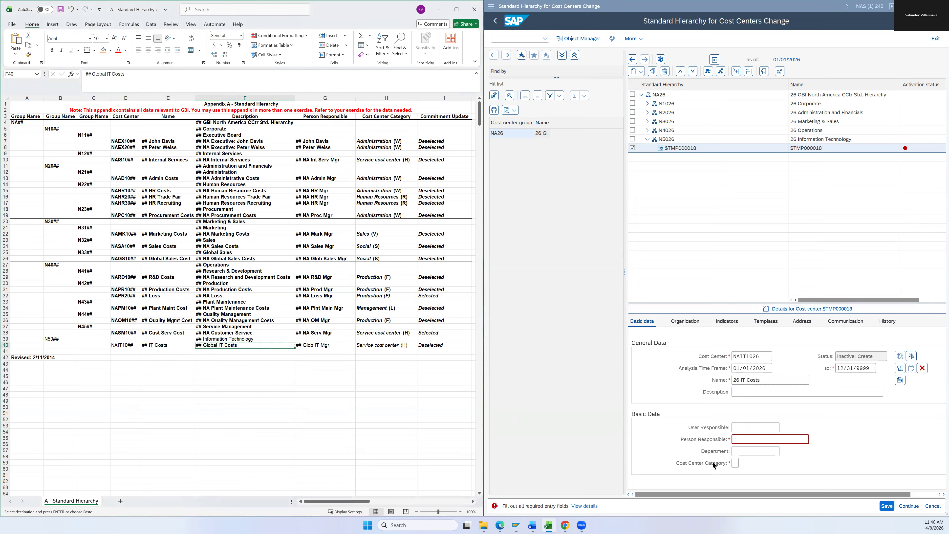
pyautogui.click(739, 442)
pyautogui.hotkey('ctrl', 'v')
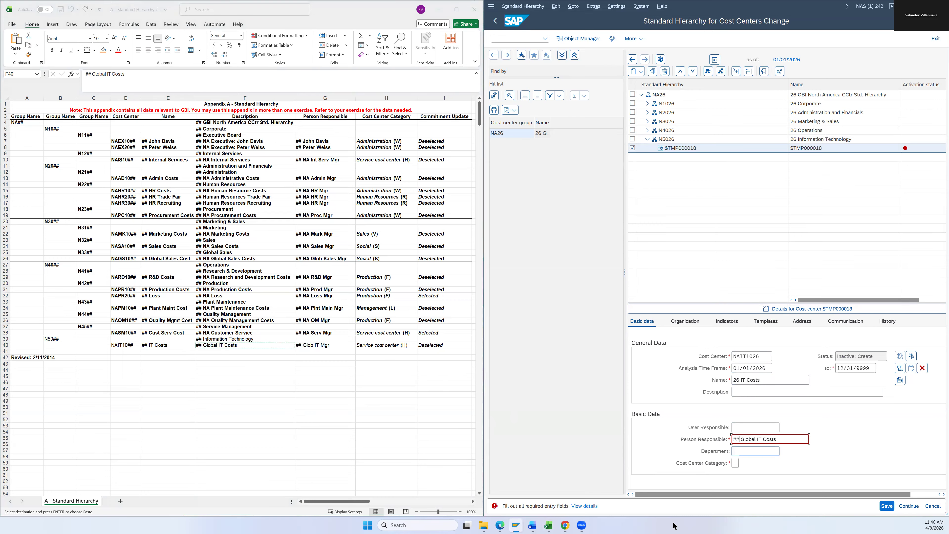
pyautogui.press('Home')
pyautogui.press('Right')
pyautogui.press('Delete')
pyautogui.press('BackSpace')
pyautogui.write('26')
pyautogui.hotkey('ctrl', 'a')
pyautogui.hotkey('ctrl', 'c')
pyautogui.click(741, 392)
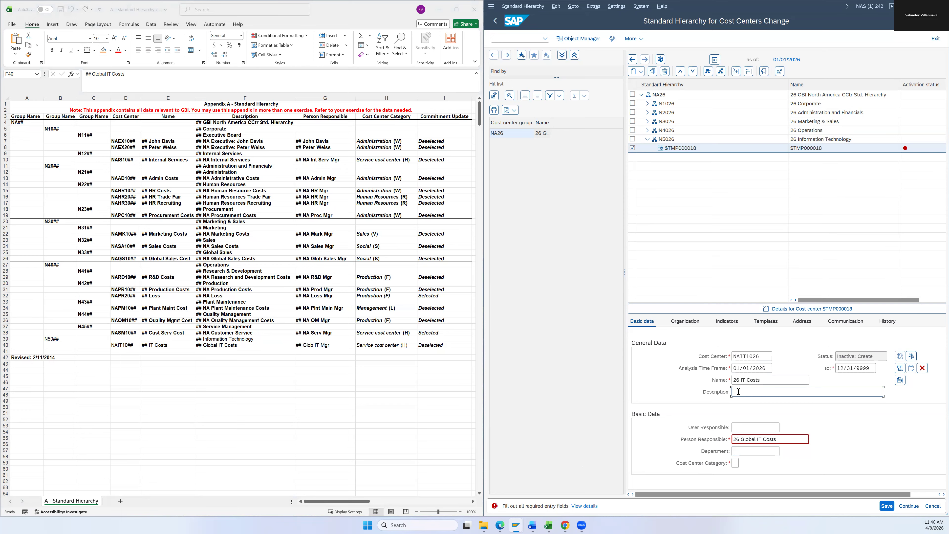
pyautogui.hotkey('ctrl', 'v')
# Step: Replace the Person Responsible with the entry from Excel row 40, changed to 26 Glob IT Mgr
pyautogui.click(315, 348)
pyautogui.hotkey('ctrl', 'c')
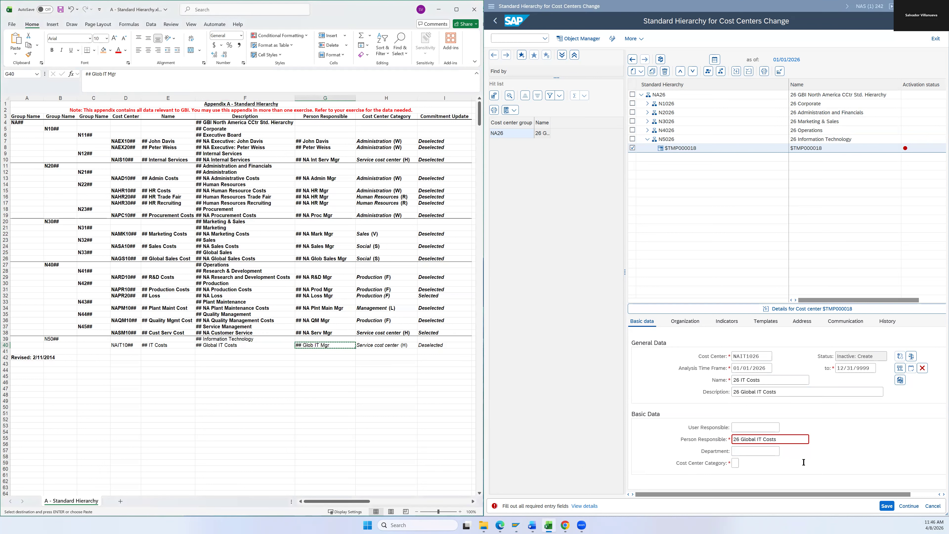
pyautogui.click(793, 449)
pyautogui.tripleClick(787, 440)
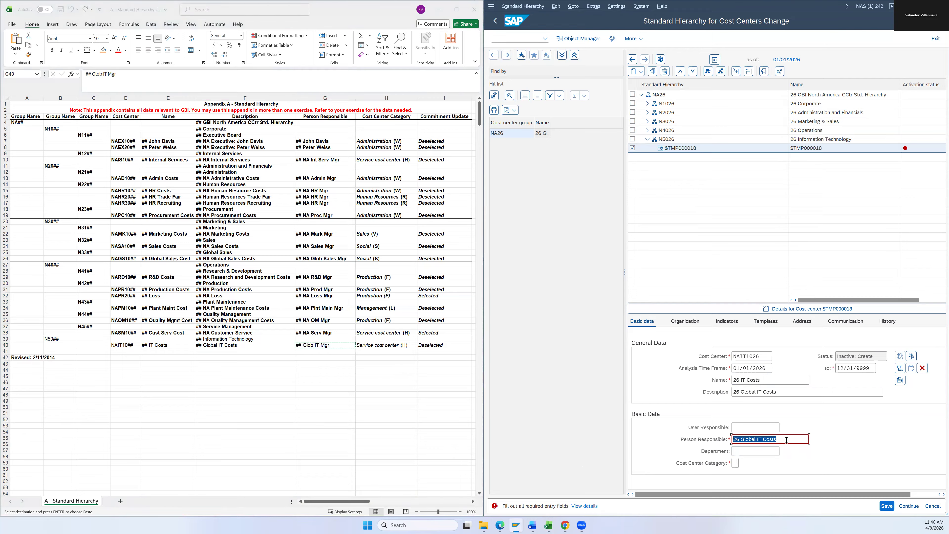
pyautogui.write('26')
pyautogui.hotkey('ctrl', 'v')
pyautogui.moveTo(777, 440); pyautogui.dragTo(727, 439)
pyautogui.press('BackSpace')
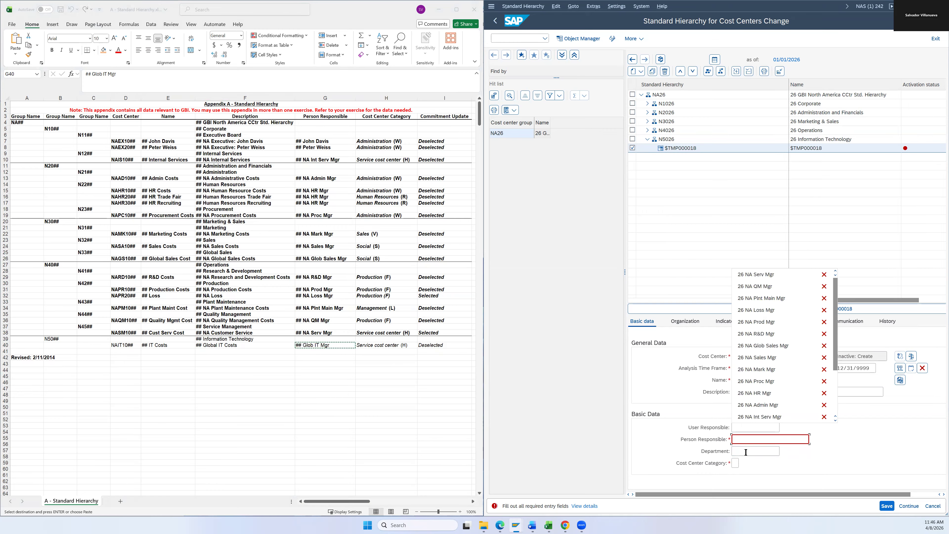
pyautogui.click(752, 439)
pyautogui.hotkey('ctrl', 'v')
pyautogui.click(741, 439)
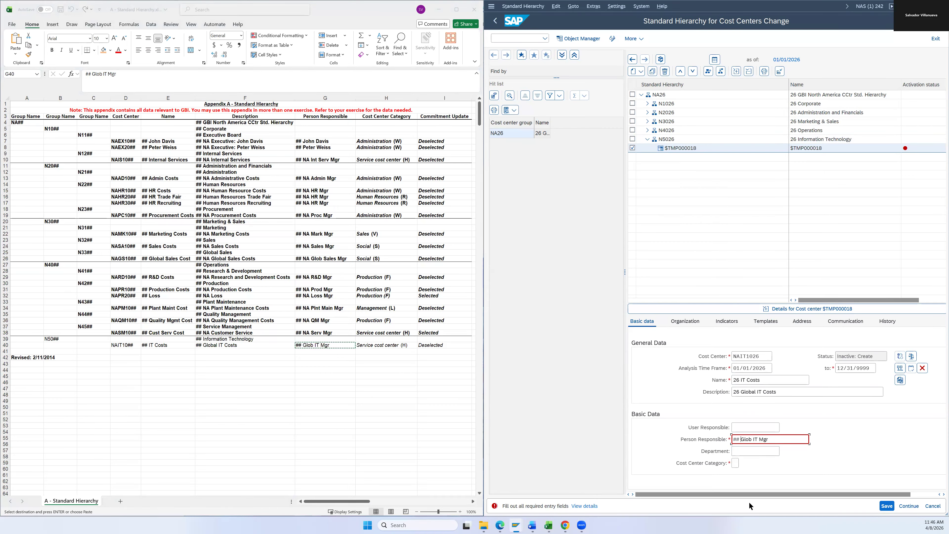
pyautogui.press('BackSpace')
pyautogui.press('BackSpace')
pyautogui.press('BackSpace')
pyautogui.write('26')
# Step: Set the cost center category to H, deselect Commitment Update, and save cost center NAIT1026
pyautogui.click(737, 463)
pyautogui.click(727, 323)
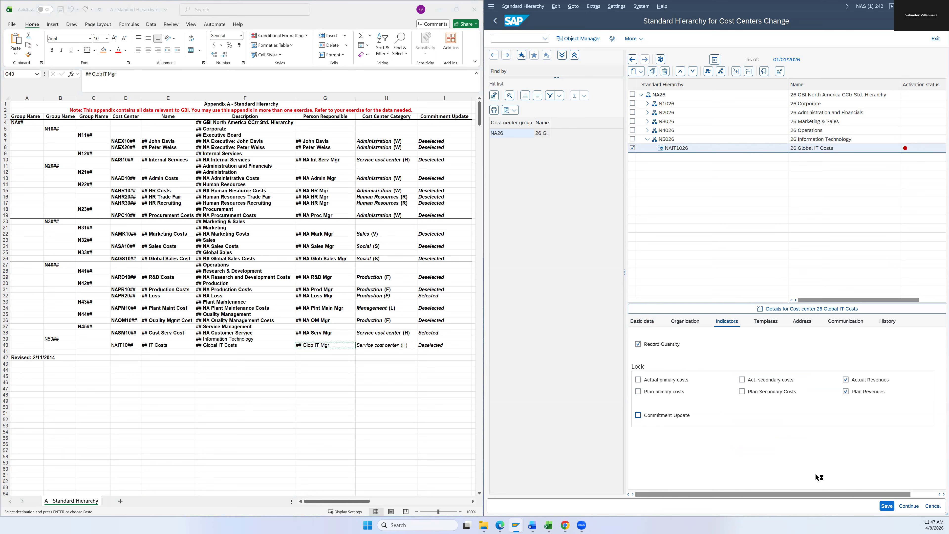
pyautogui.click(638, 415)
pyautogui.click(641, 324)
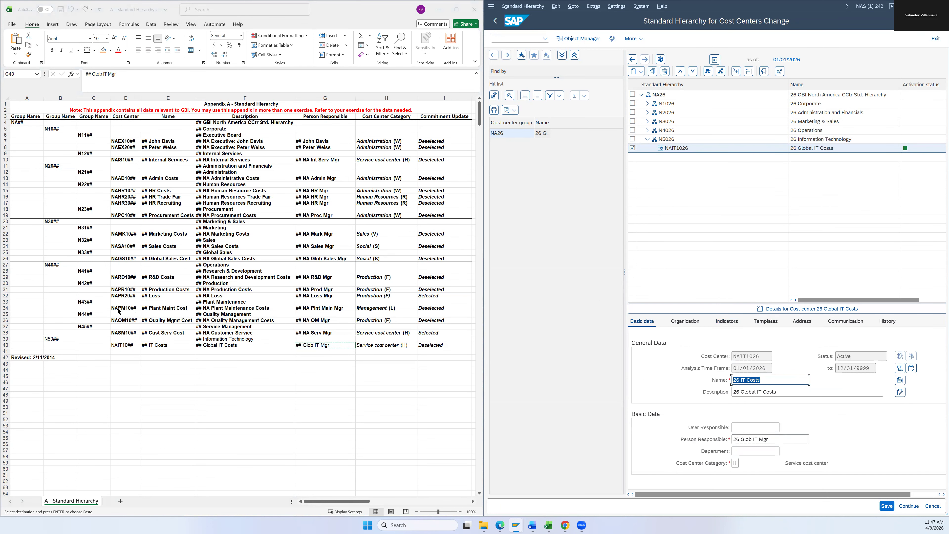
# Step: Make cells B39:I40 for the Information Technology group and its cost center bold in the Excel sheet
pyautogui.moveTo(425, 346); pyautogui.dragTo(46, 340)
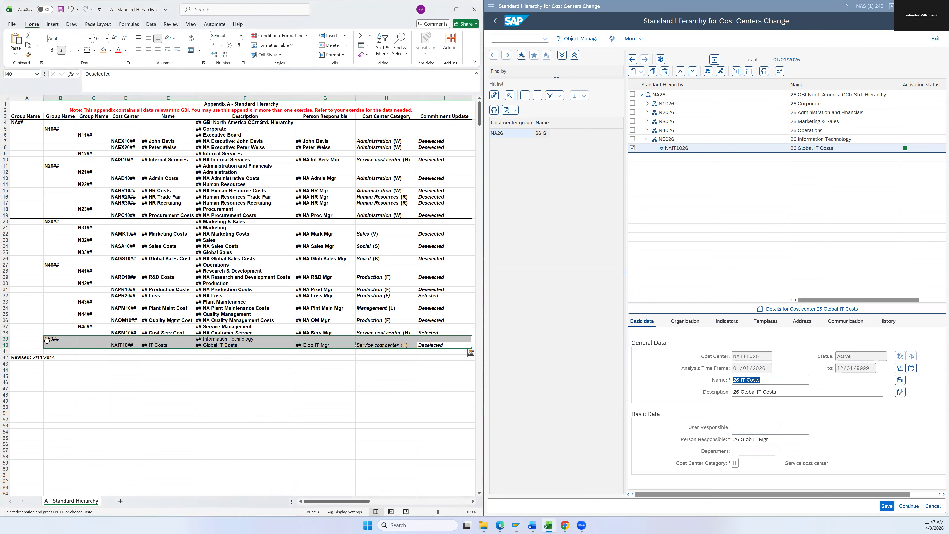
pyautogui.press('Escape')
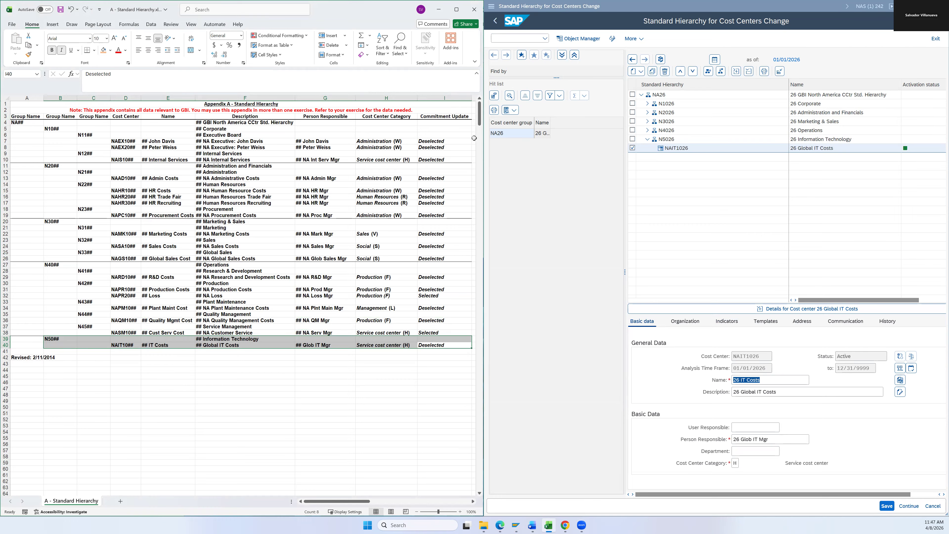
# Step: Deselect NAIT1026, collapse the whole NA26 hierarchy in SAP, and reopen NA26 to review its top-level groups
pyautogui.click(634, 147)
pyautogui.click(647, 139)
pyautogui.click(642, 95)
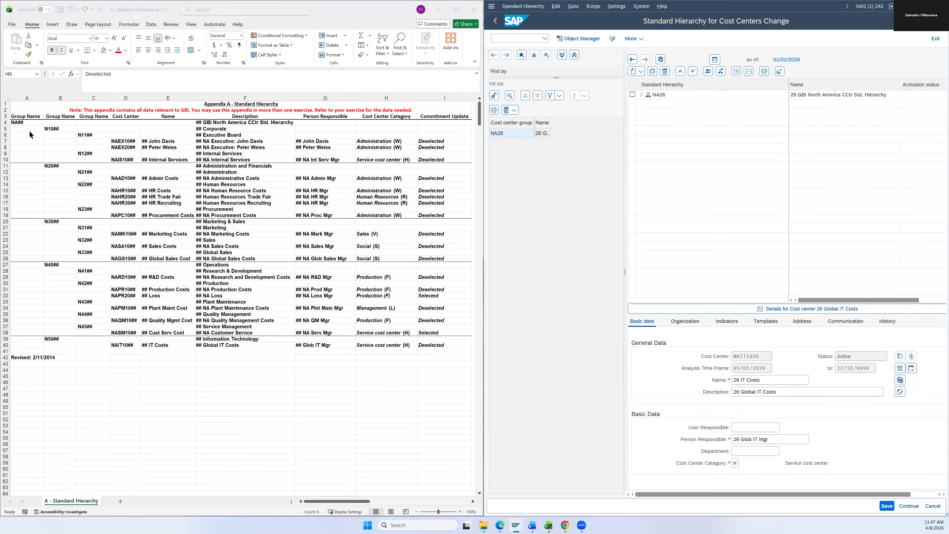
pyautogui.click(642, 94)
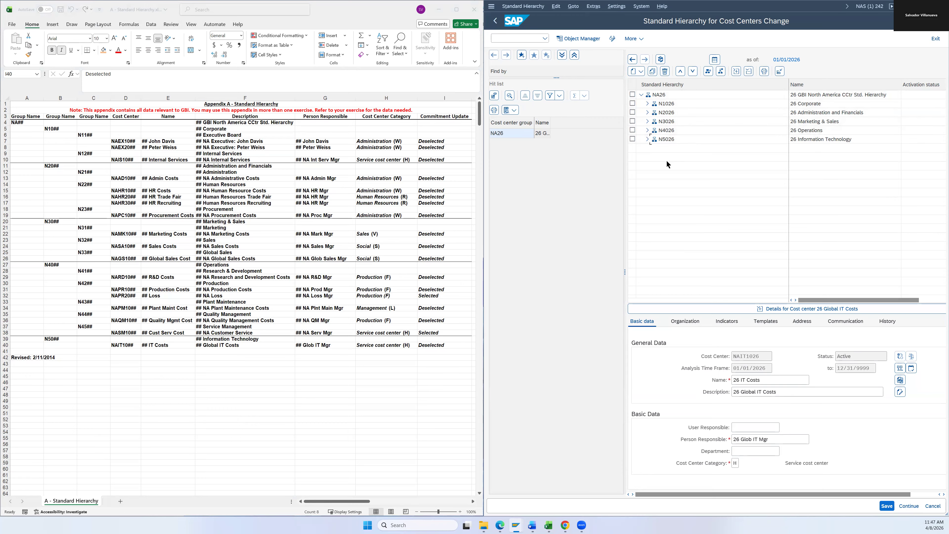
# Step: Expand the Corporate group N1026 with subgroups N1126 and N1226 to check their cost centers against the Excel appendix
pyautogui.click(651, 106)
pyautogui.click(646, 102)
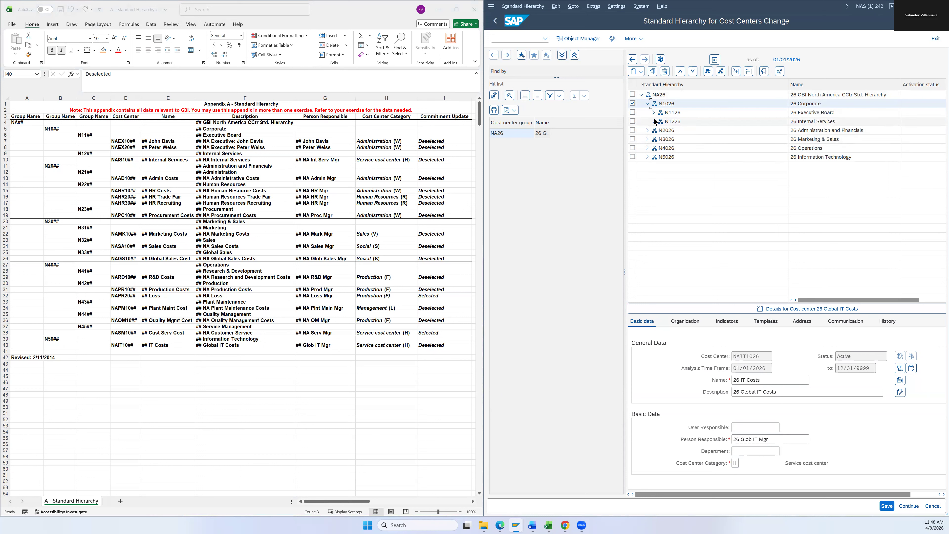
pyautogui.click(653, 113)
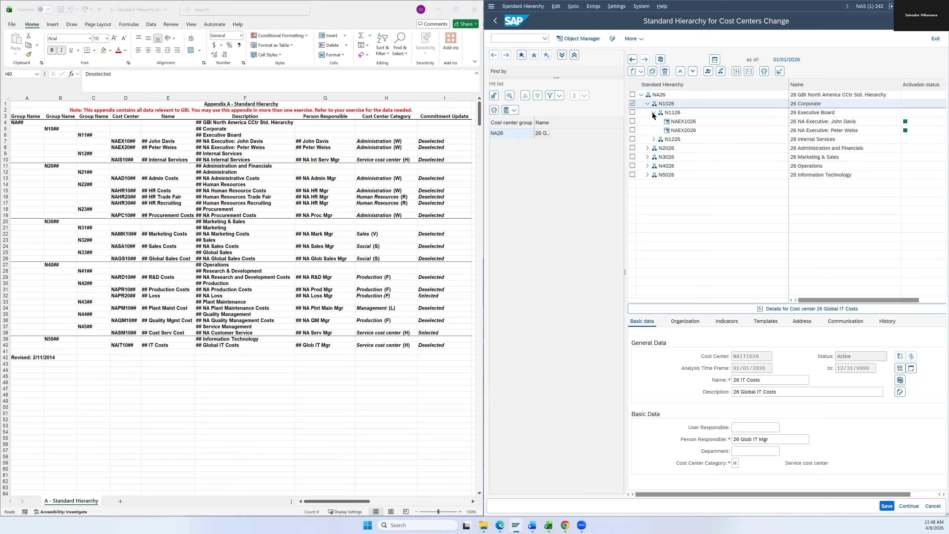
pyautogui.click(654, 140)
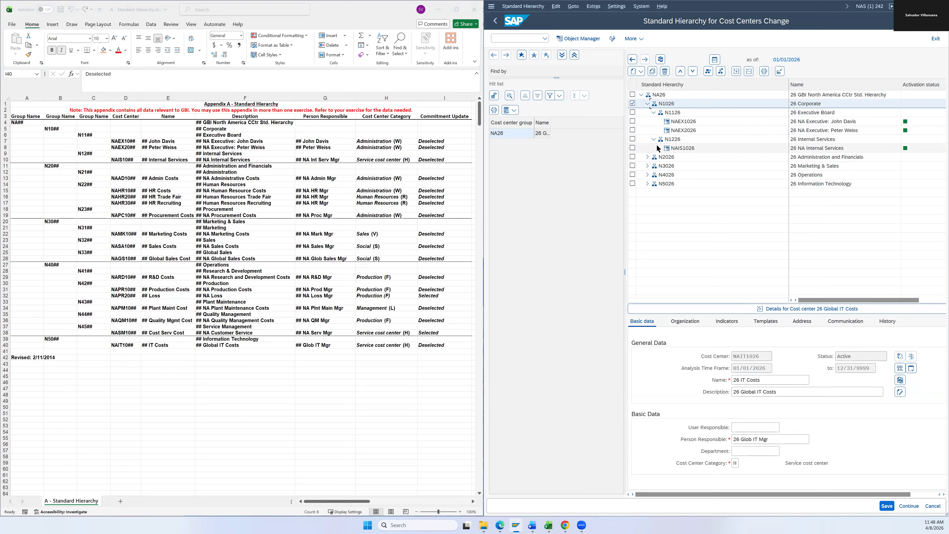
# Step: Expand the Administration and Financials group N2026 with subgroups N2126, N2226 and N2326 to check their cost centers
pyautogui.click(648, 157)
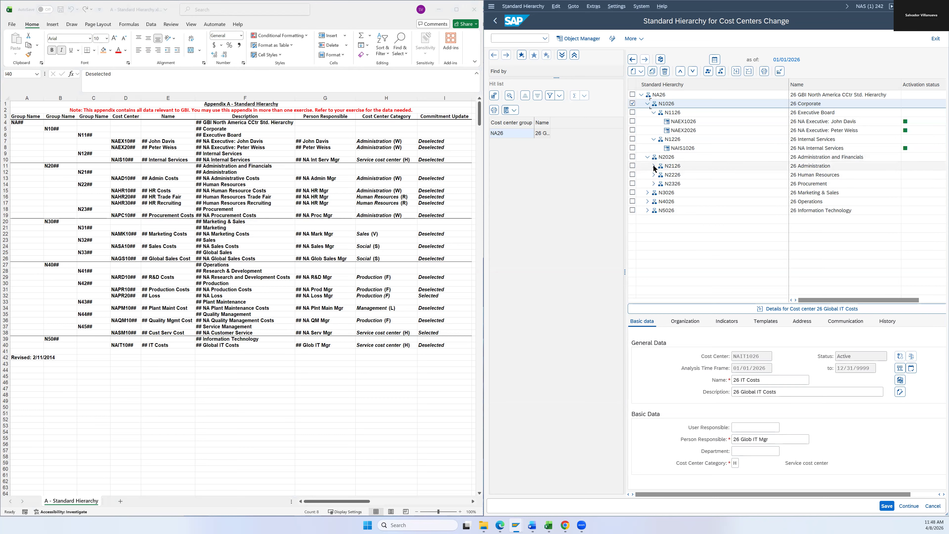
pyautogui.click(654, 167)
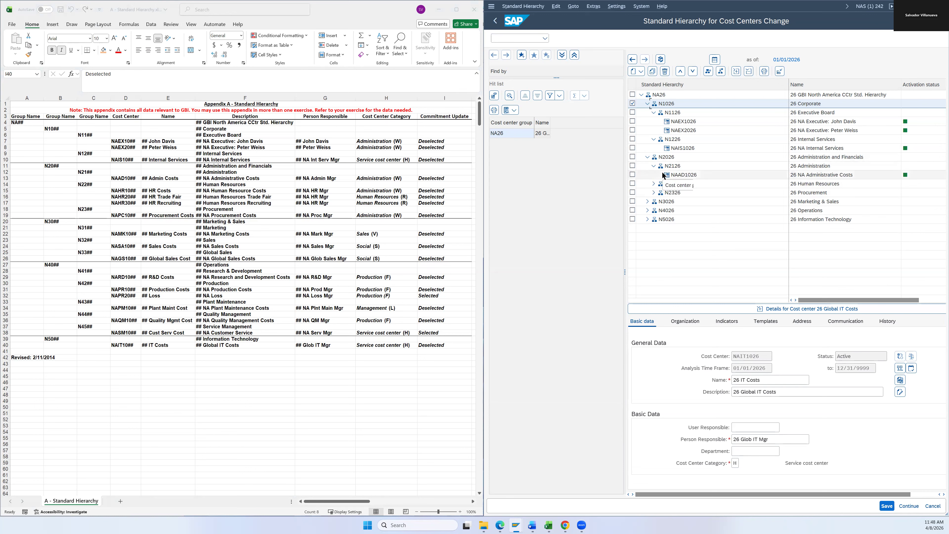
pyautogui.click(654, 184)
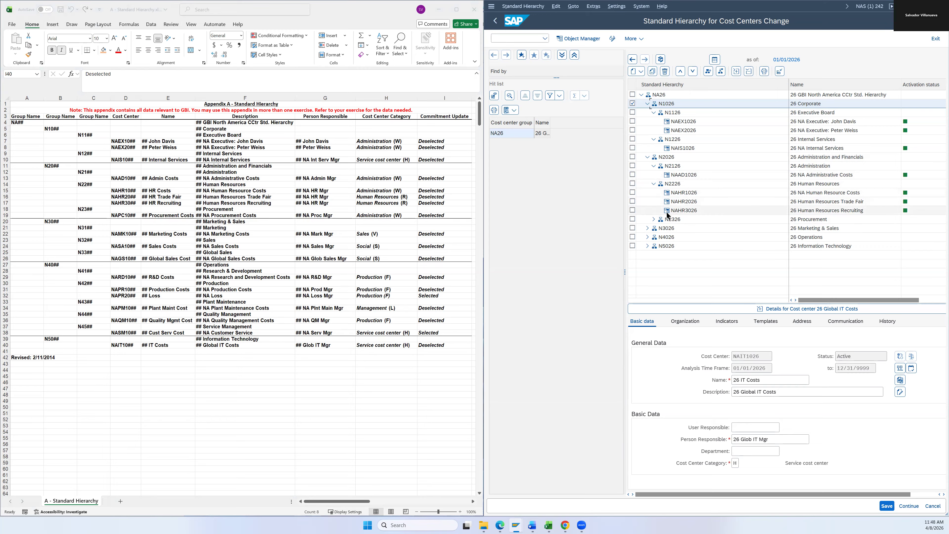
pyautogui.click(653, 220)
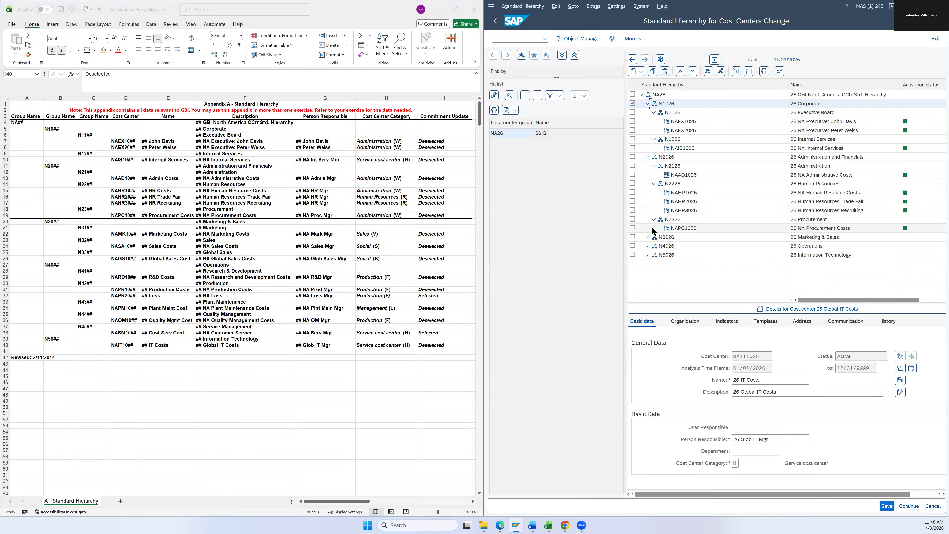
# Step: Expand the Marketing & Sales group N3026 with subgroups N3126, N3226 and N3326 to check their cost centers
pyautogui.click(648, 238)
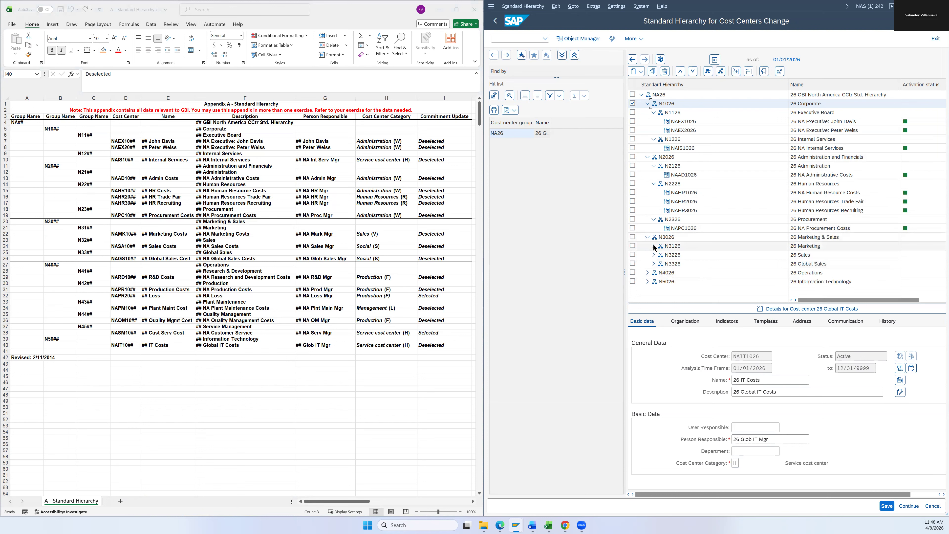
pyautogui.click(654, 246)
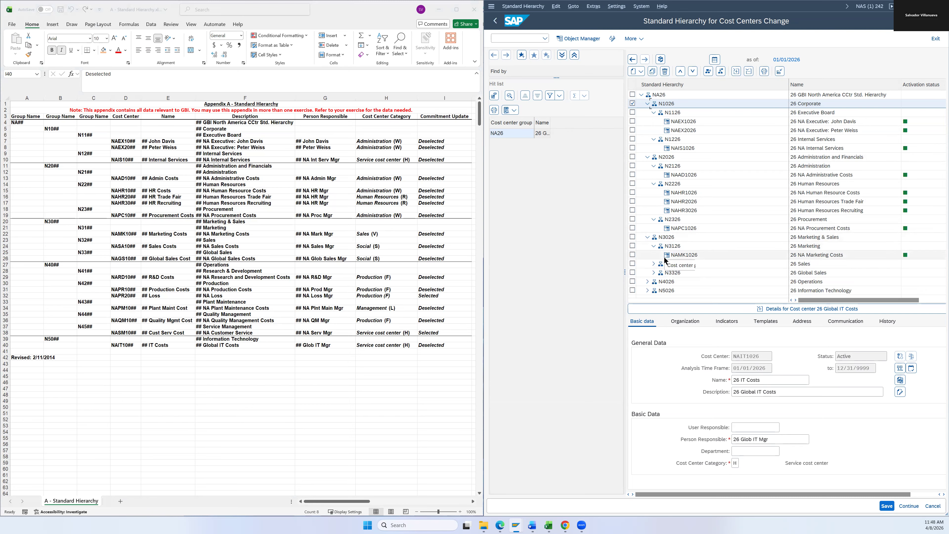
pyautogui.click(654, 264)
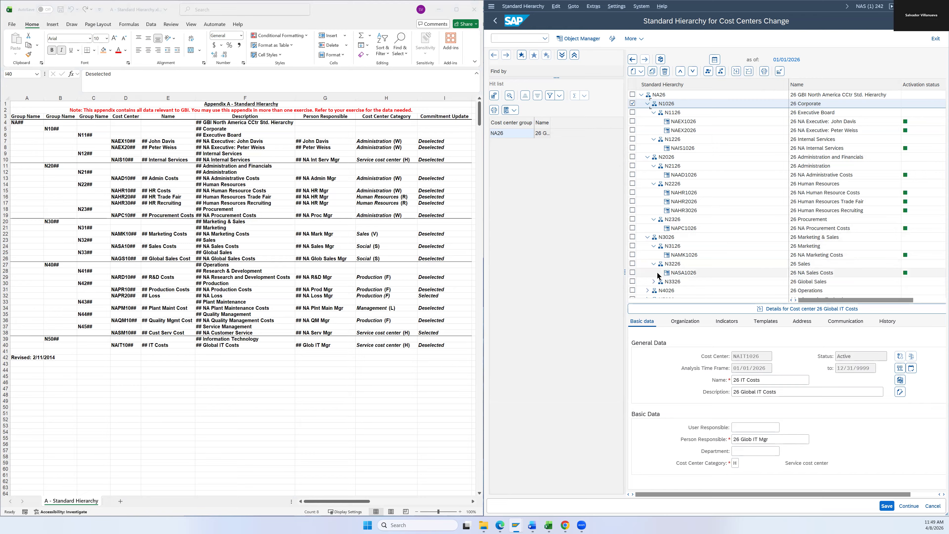
pyautogui.click(654, 283)
pyautogui.scroll(-2, 669, 281)
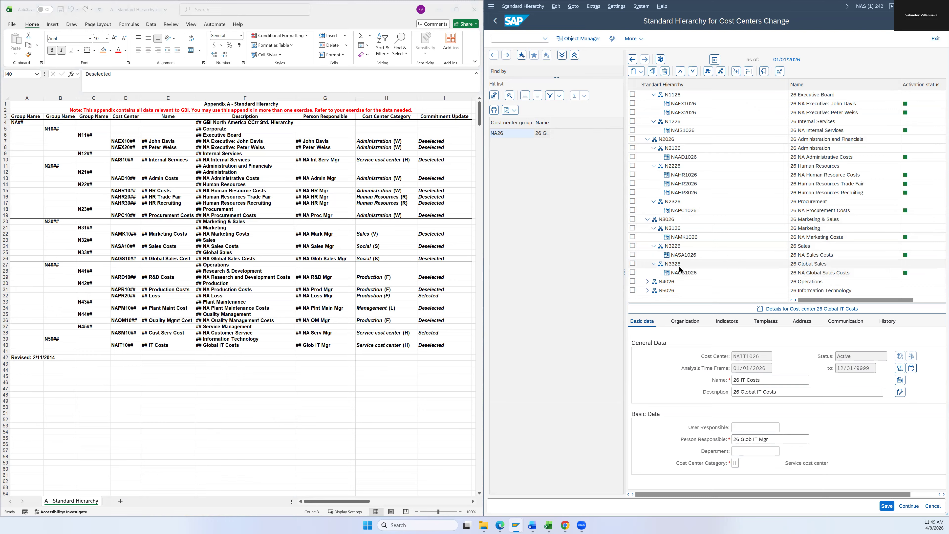
# Step: Expand the Operations group N4026 with subgroups N4126 to N4526, and the Information Technology group N5026, to check their cost centers
pyautogui.click(648, 283)
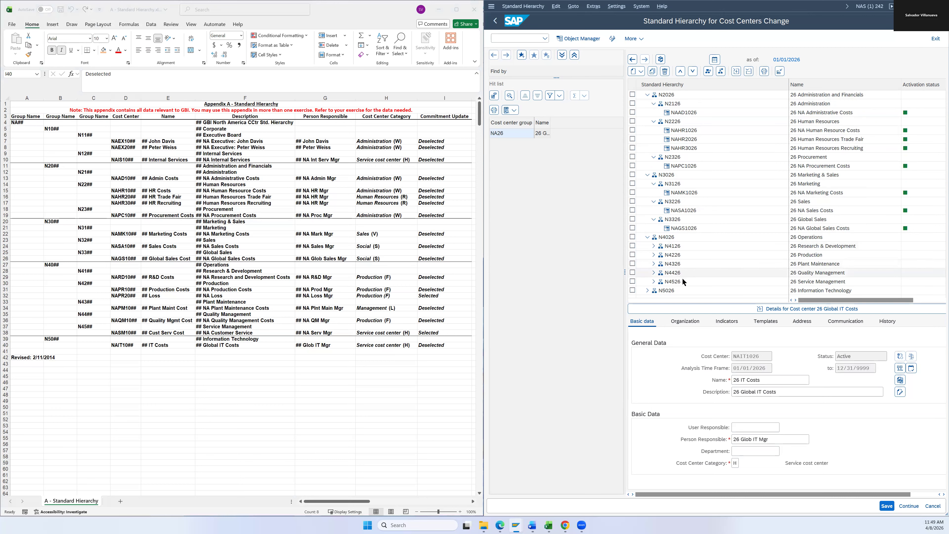
pyautogui.click(653, 246)
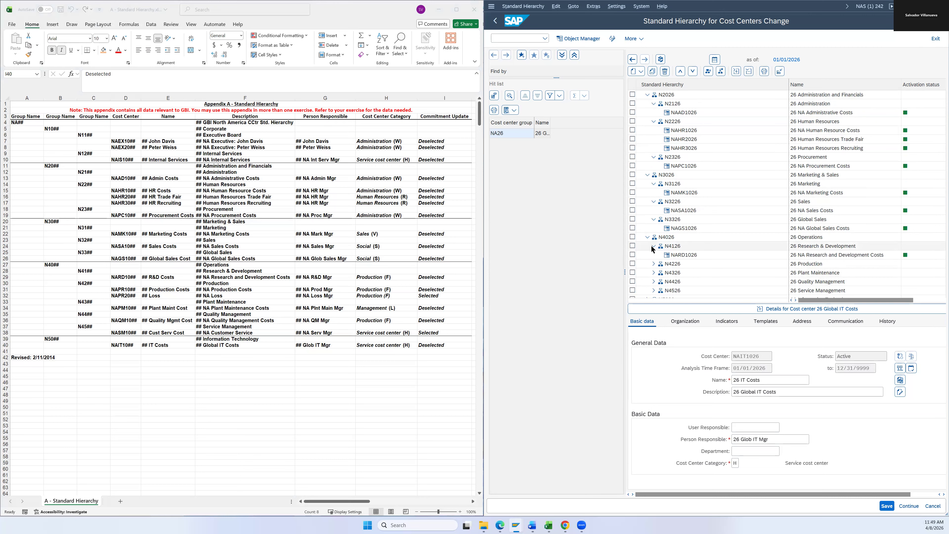
pyautogui.click(652, 263)
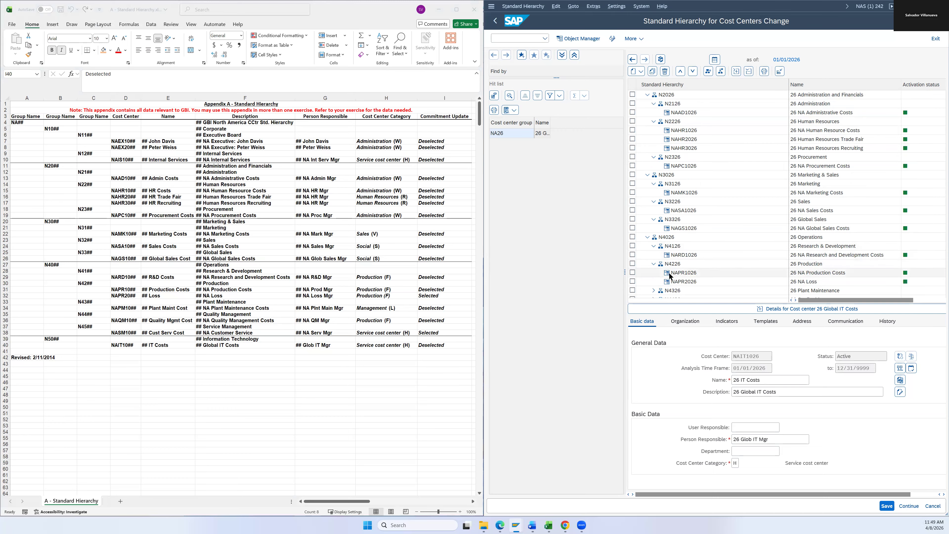
pyautogui.scroll(-1, 664, 266)
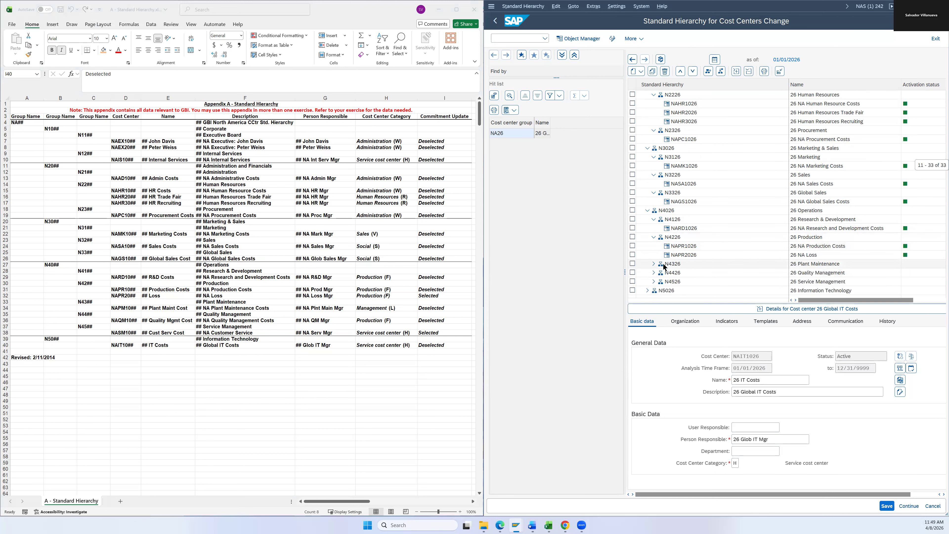
pyautogui.click(653, 264)
pyautogui.click(654, 283)
pyautogui.scroll(-1, 668, 266)
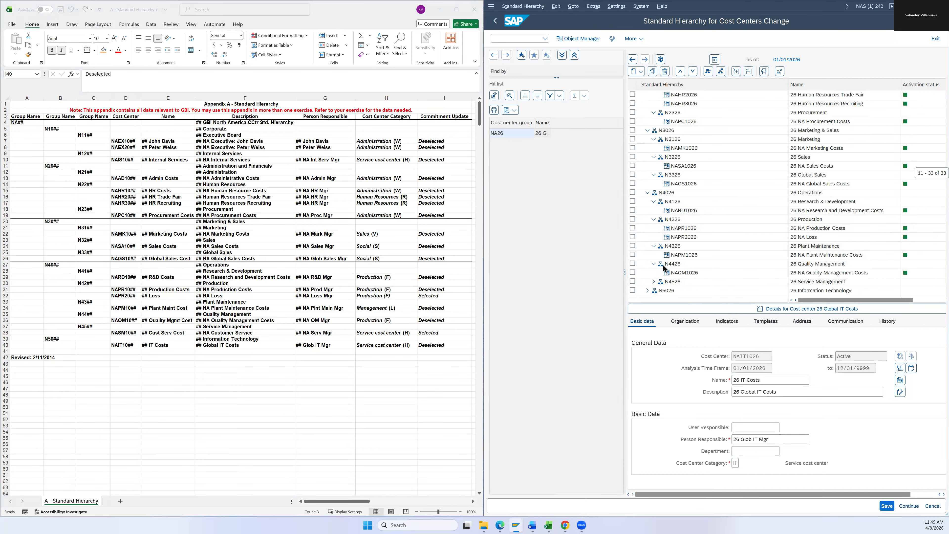
pyautogui.click(654, 281)
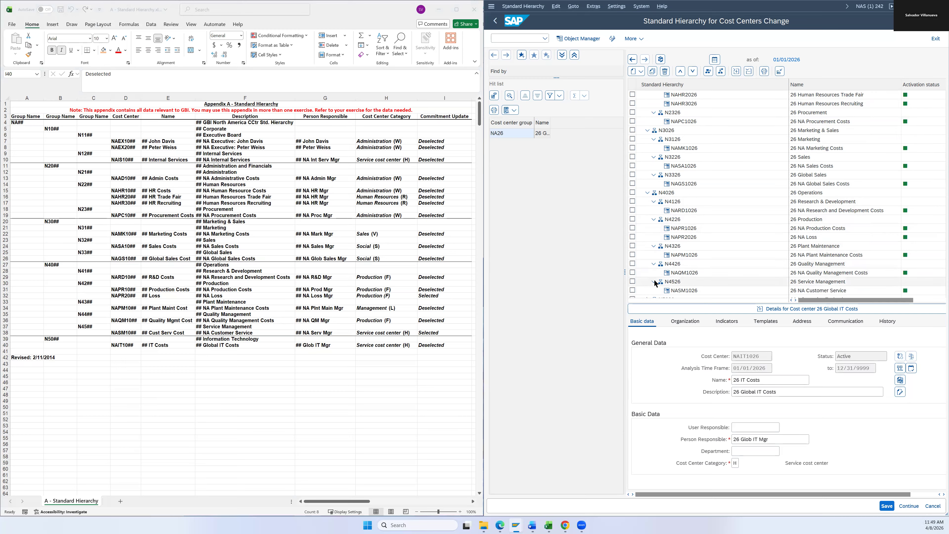
pyautogui.scroll(-1, 656, 282)
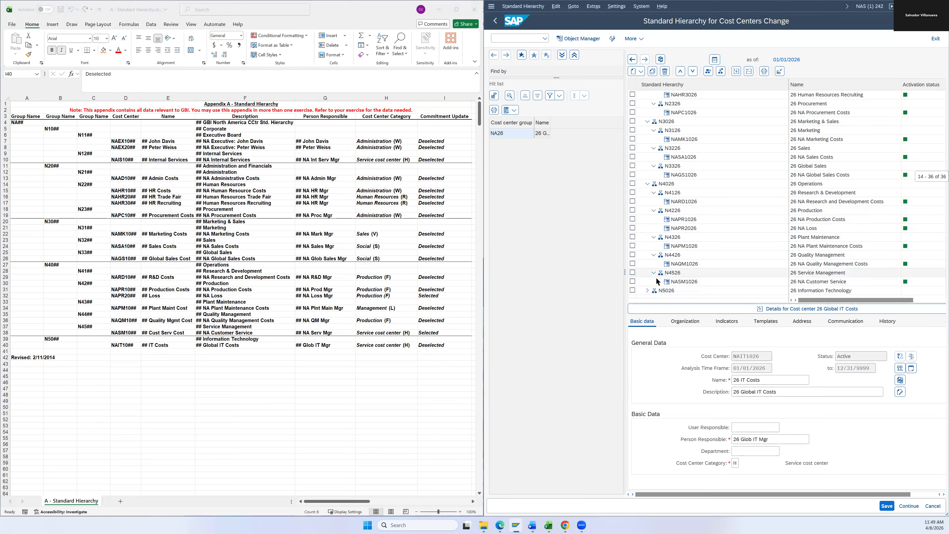
pyautogui.click(647, 291)
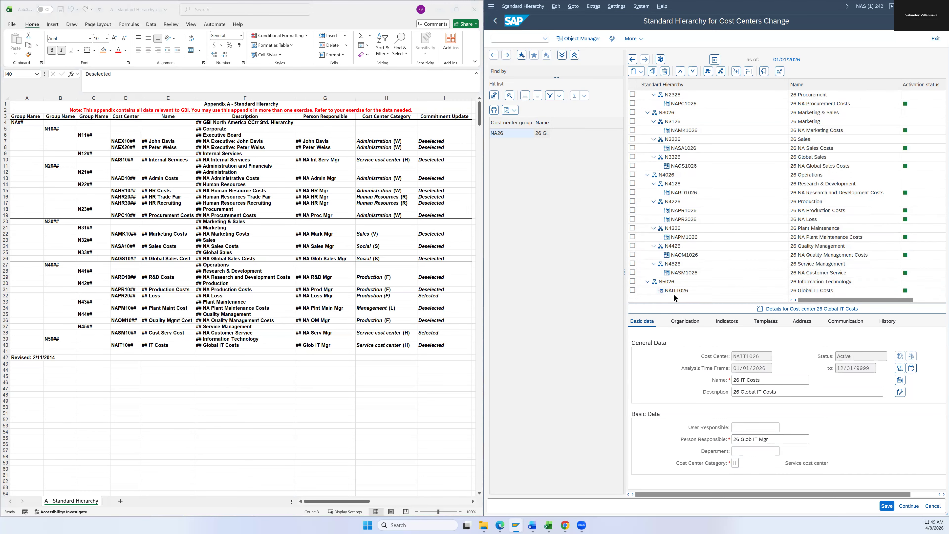
# Step: Review the full hierarchy, then collapse the Information Technology group N5026 and the Operations group N4026 with its subgroups
pyautogui.scroll(5, 680, 269)
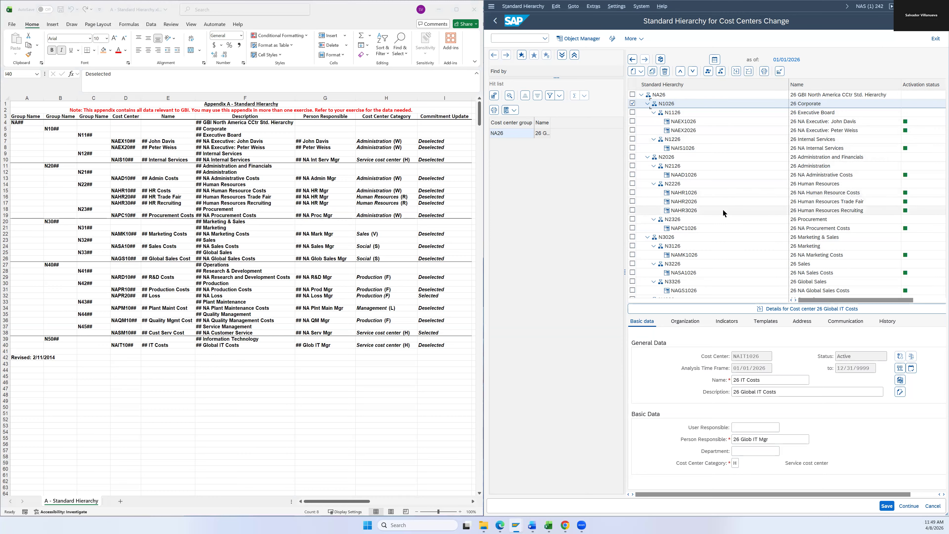
pyautogui.scroll(-5, 704, 221)
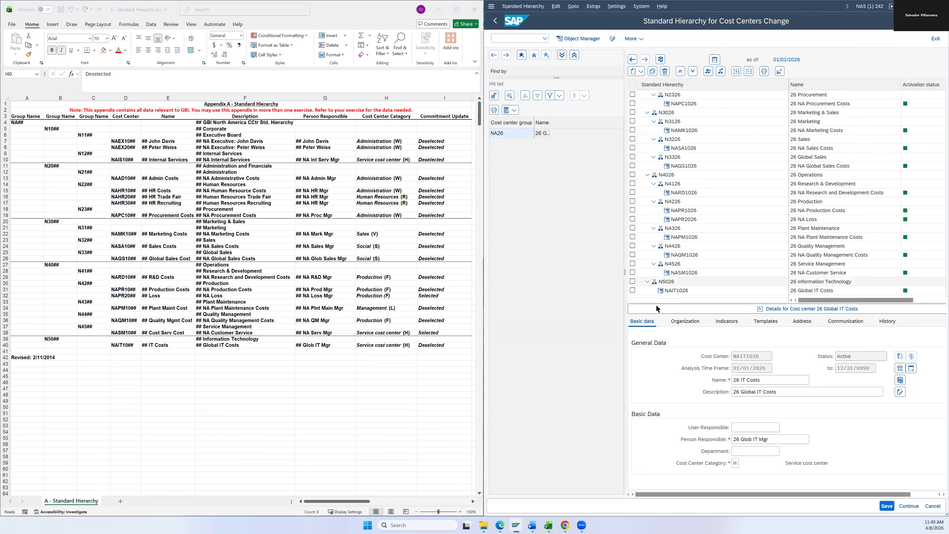
pyautogui.click(647, 282)
pyautogui.click(654, 273)
pyautogui.click(654, 263)
pyautogui.click(654, 254)
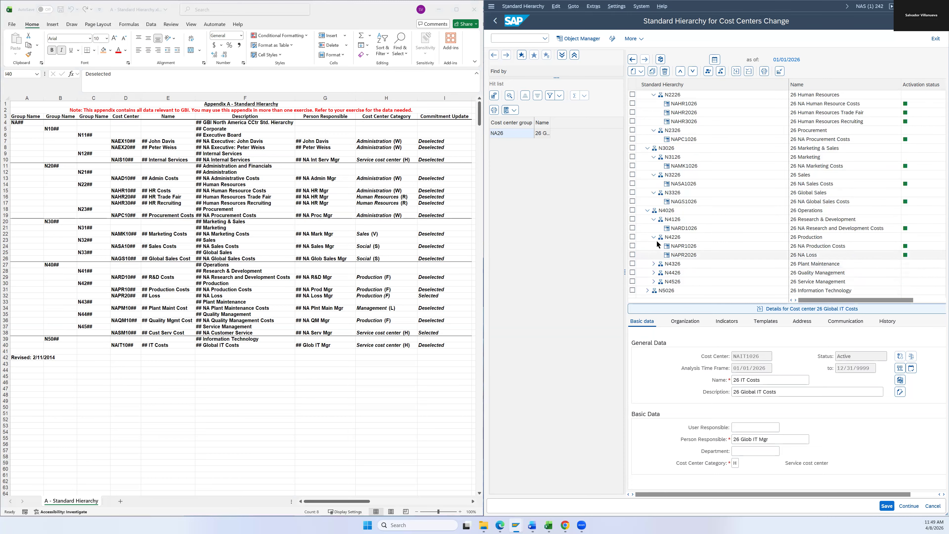
pyautogui.click(654, 237)
pyautogui.click(654, 237)
pyautogui.click(648, 237)
# Step: Collapse the Marketing & Sales group N3026 together with its subgroups N3126, N3226 and N3326
pyautogui.click(653, 256)
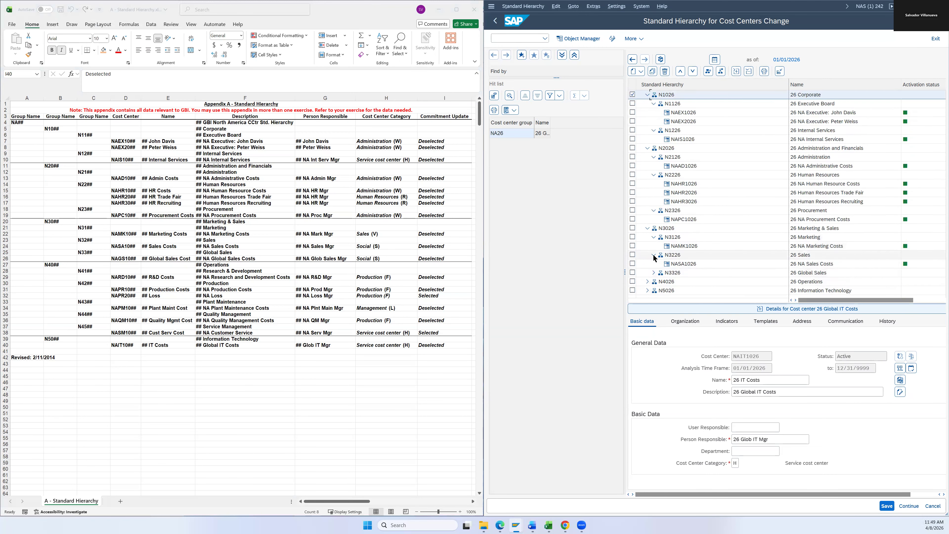
pyautogui.click(654, 255)
pyautogui.click(654, 246)
pyautogui.click(648, 237)
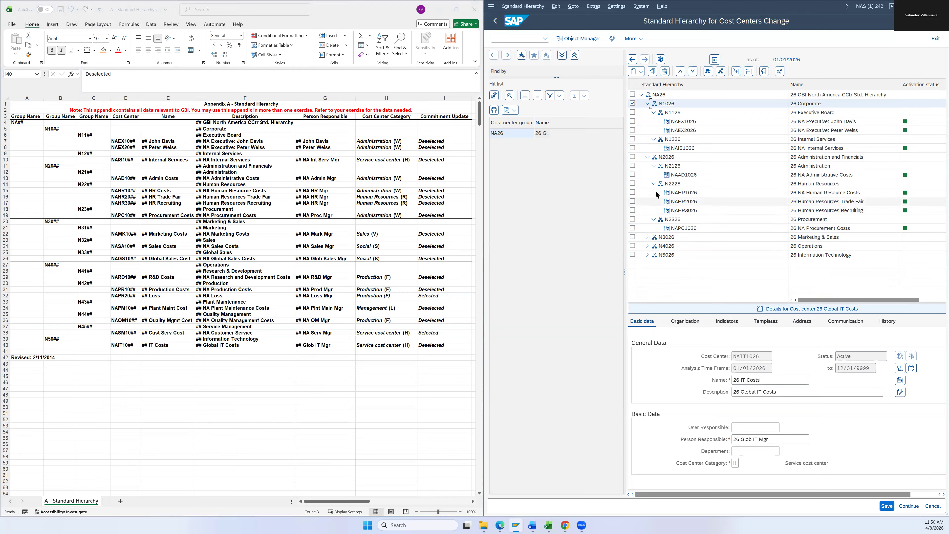
# Step: Collapse the Administration and Financials group N2026, the Corporate group N1026 and finally the top node NA26
pyautogui.click(654, 218)
pyautogui.click(654, 183)
pyautogui.click(647, 157)
pyautogui.click(654, 140)
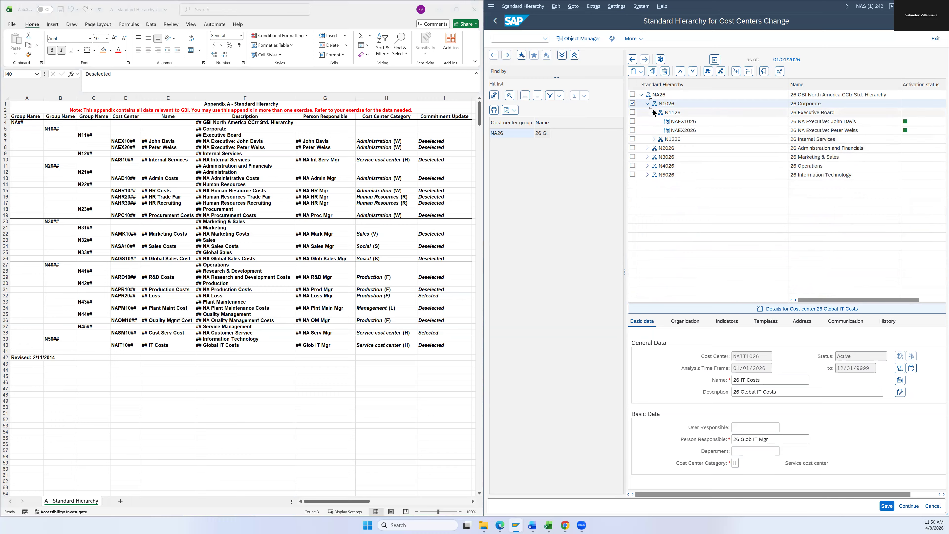
pyautogui.click(648, 105)
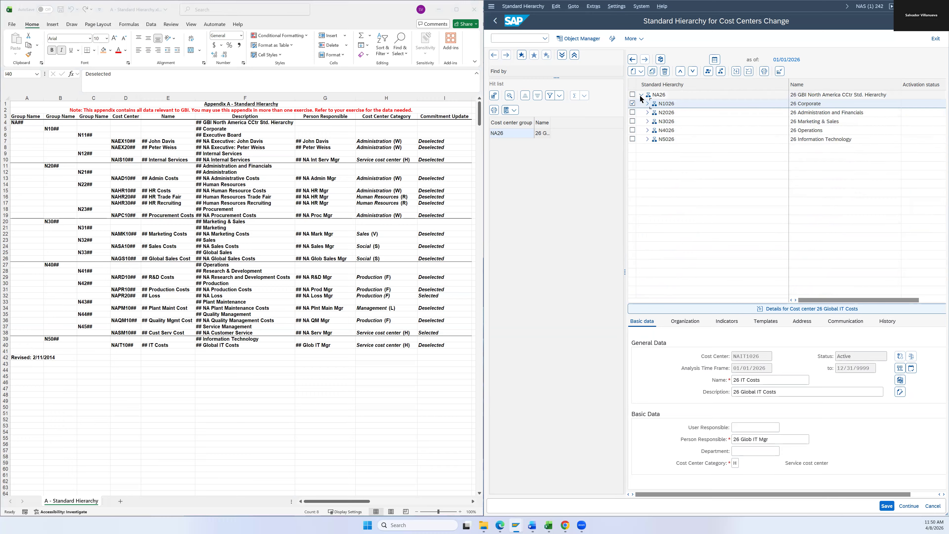
pyautogui.click(641, 95)
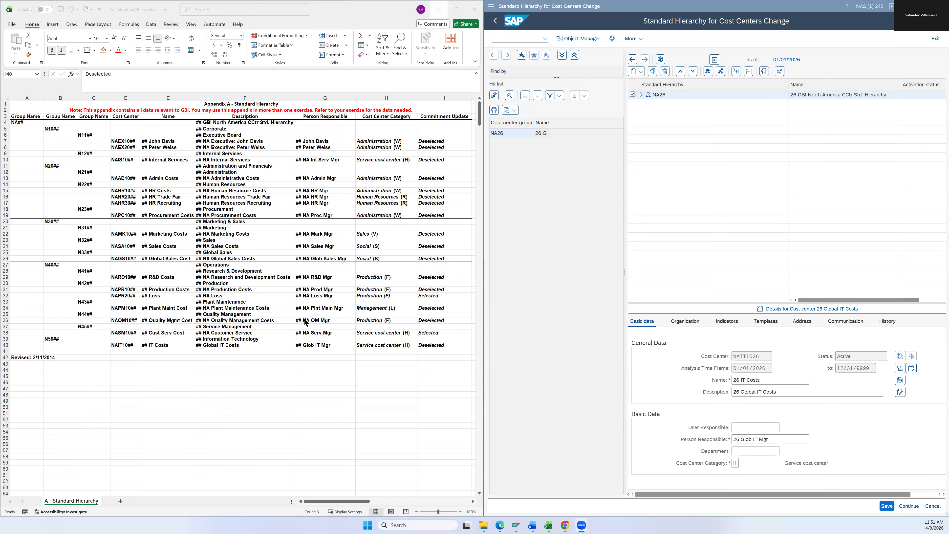
# Step: Minimize the Excel appendix and find step 3.1.25 in the Word exercise guide, highlighting its instructions on using Appendix A
pyautogui.hotkey('alt', 'Tab')
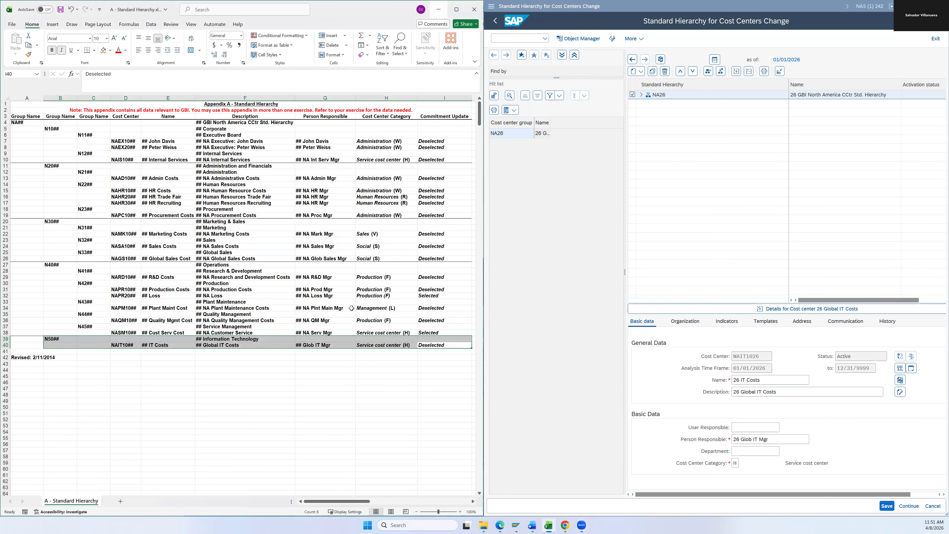
pyautogui.click(438, 10)
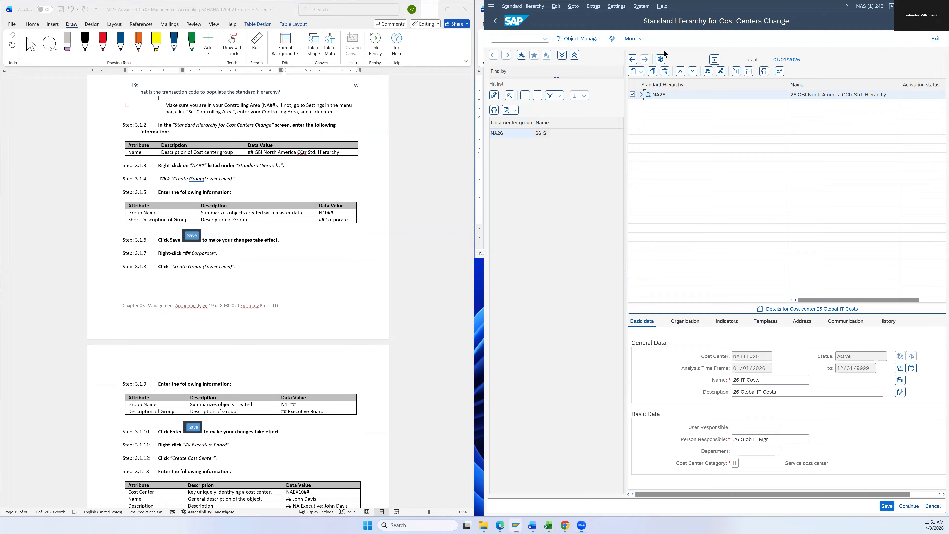
pyautogui.click(339, 186)
pyautogui.scroll(-11, 339, 187)
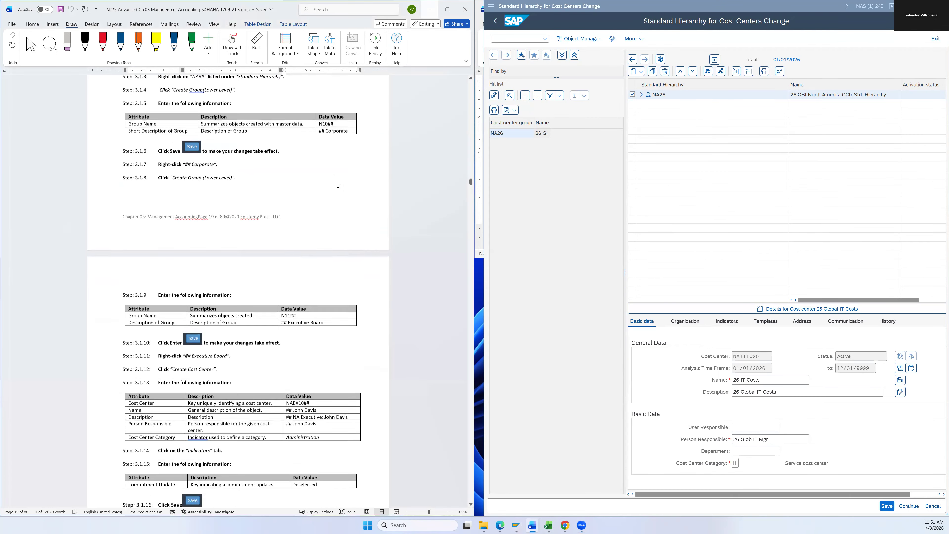
pyautogui.scroll(-15, 292, 292)
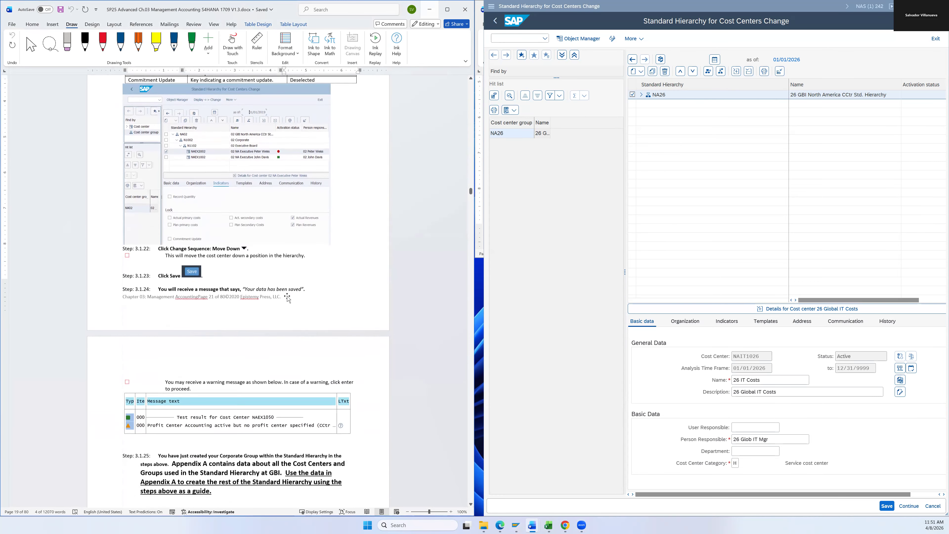
pyautogui.moveTo(219, 282); pyautogui.dragTo(158, 244)
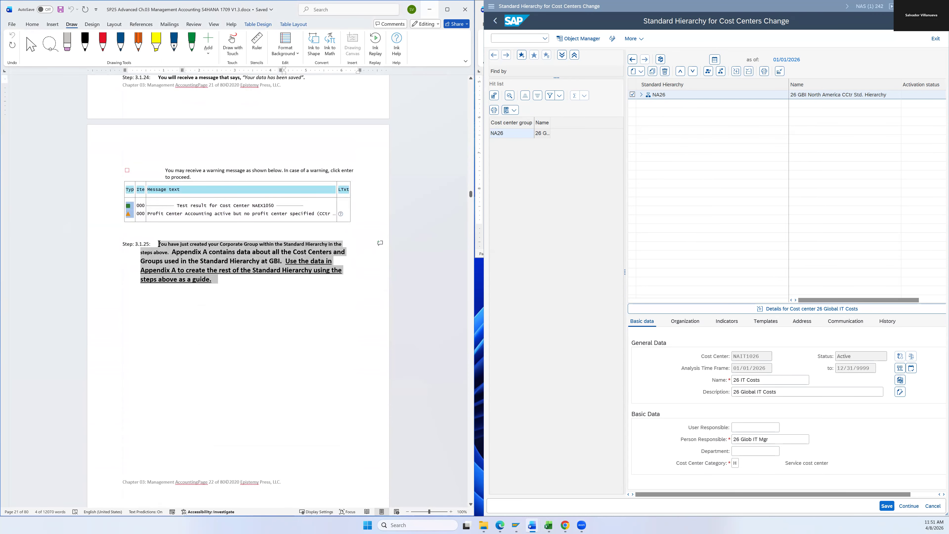
# Step: Go to Section 3.2, Display Primary Cost Elements, in the Word exercise guide
pyautogui.click(266, 321)
pyautogui.scroll(-10, 284, 314)
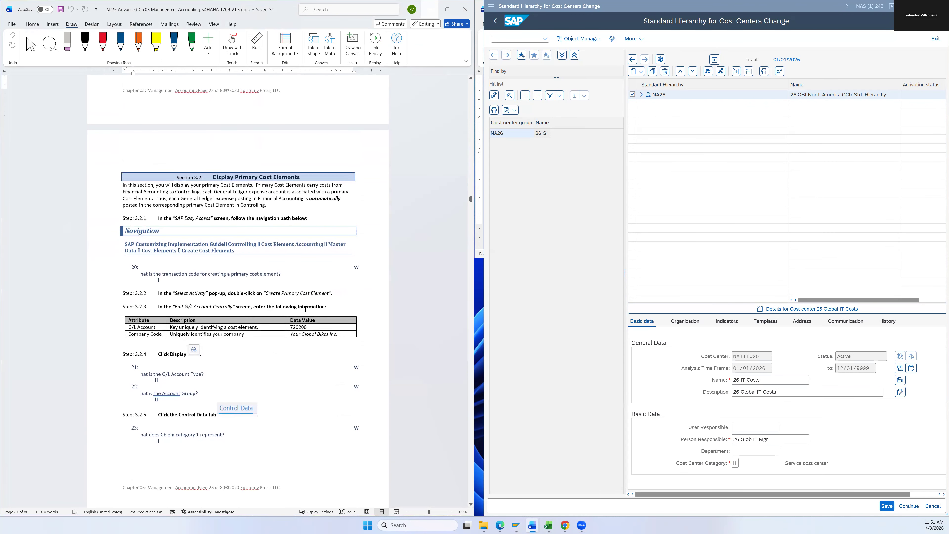
pyautogui.scroll(-3, 318, 303)
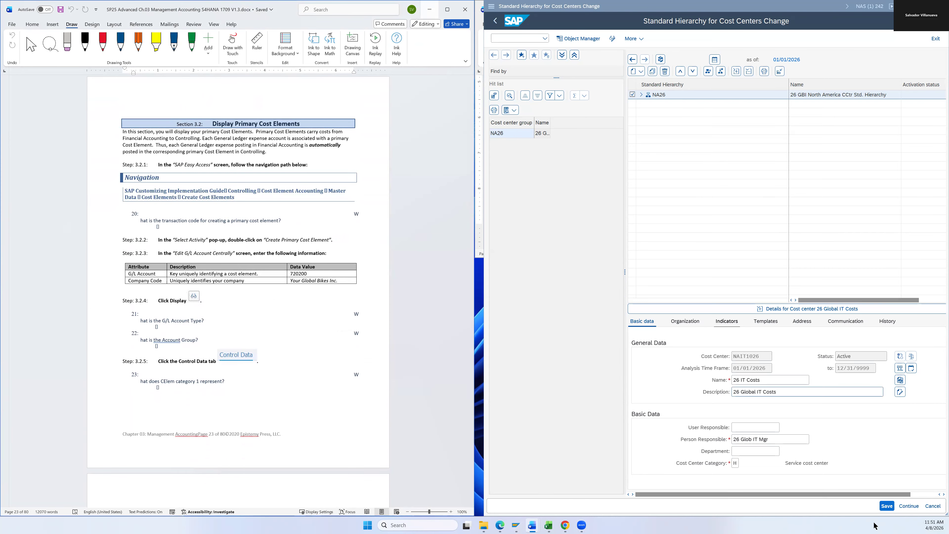
# Step: Save the standard hierarchy in SAP and open a new GUI window alongside it
pyautogui.click(891, 506)
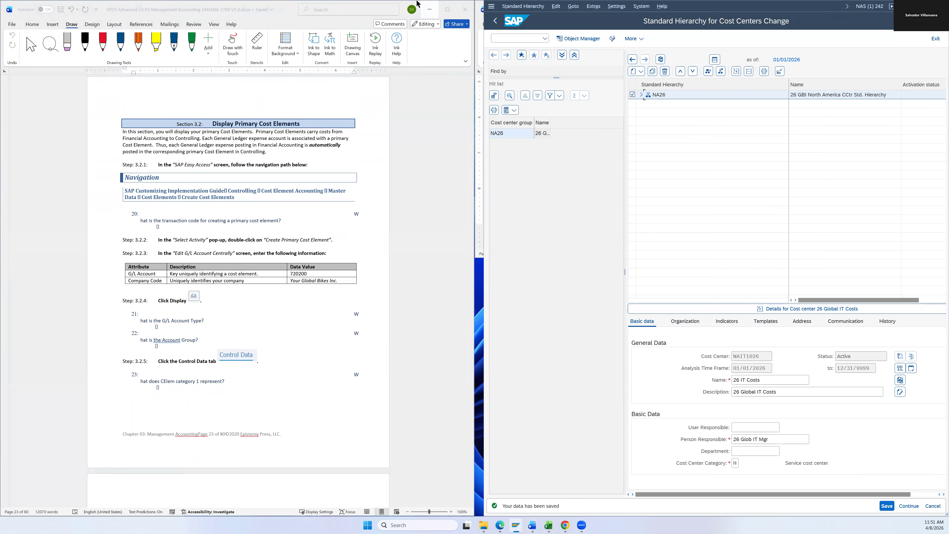
pyautogui.doubleClick(713, 8)
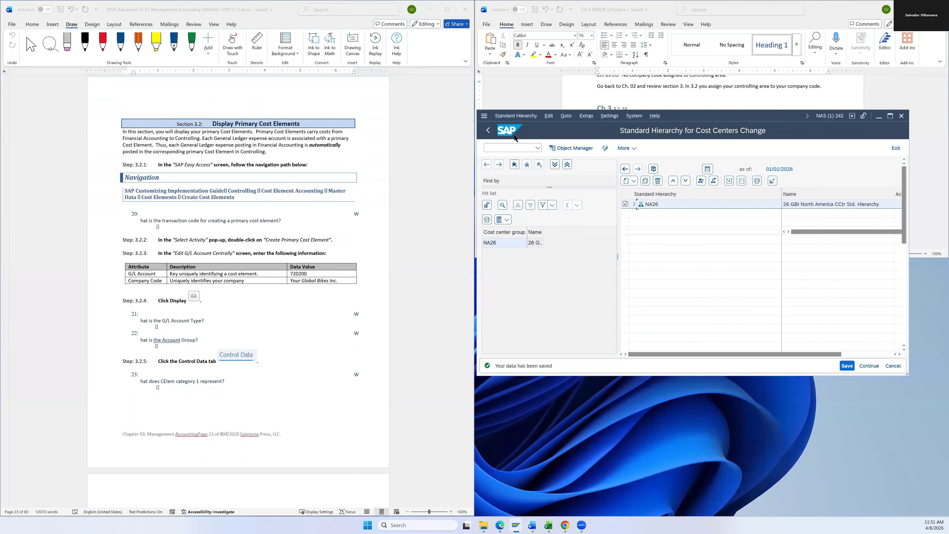
pyautogui.click(484, 116)
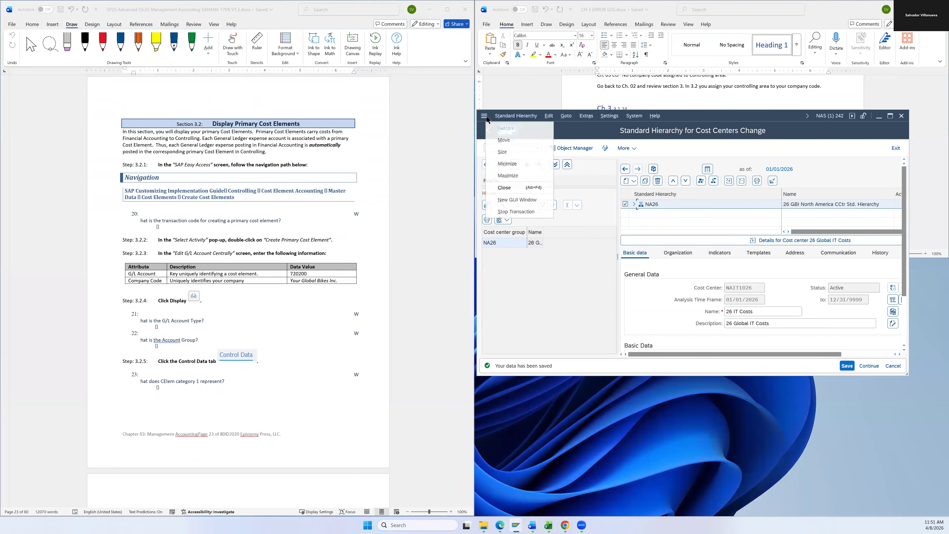
pyautogui.click(514, 201)
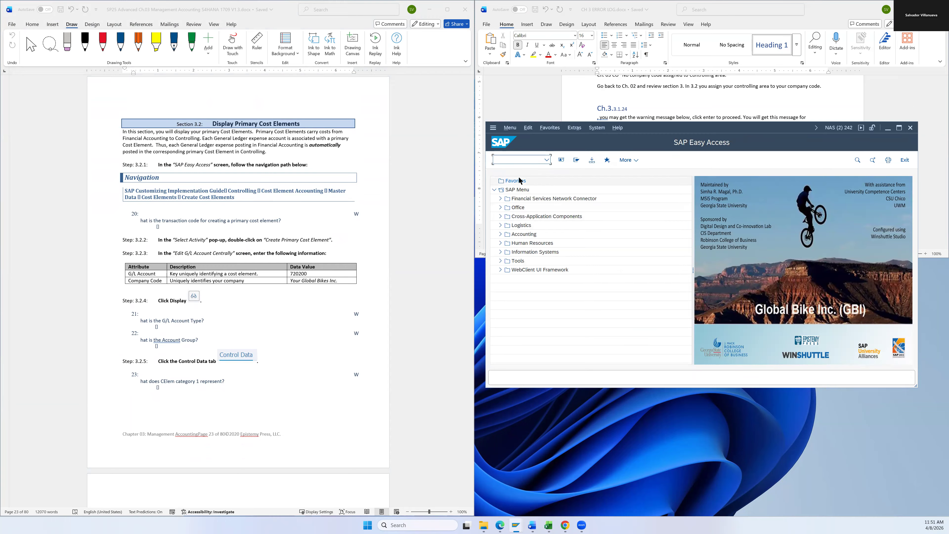
# Step: Open the SAP Reference IMG and expand Controlling, Cost Element Accounting, Master Data and Cost Elements
pyautogui.press('Return')
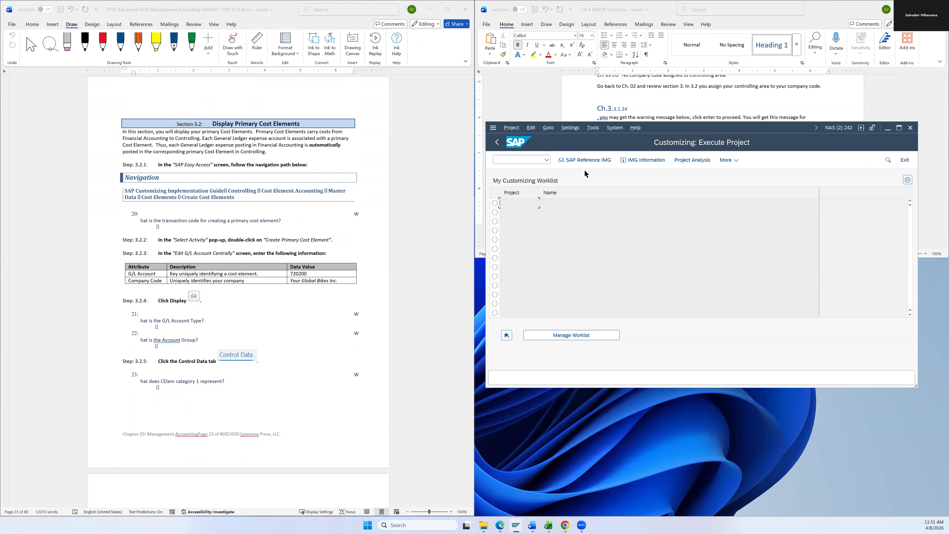
pyautogui.click(581, 161)
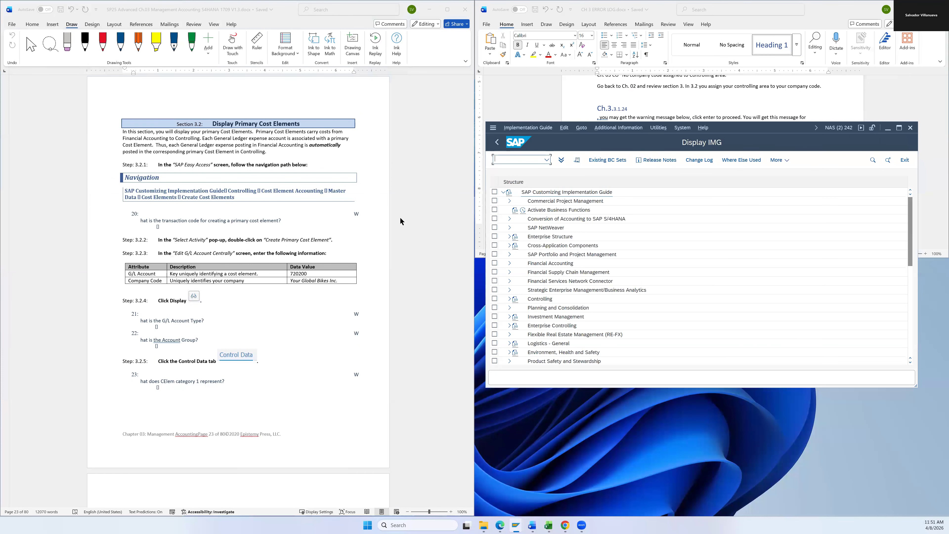
pyautogui.scroll(-1, 400, 216)
pyautogui.scroll(-2, 400, 217)
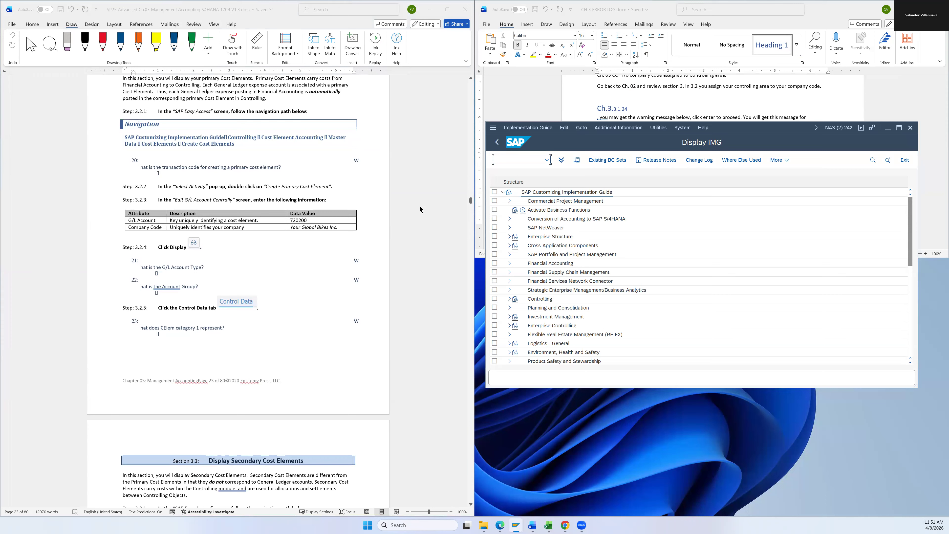
pyautogui.click(509, 299)
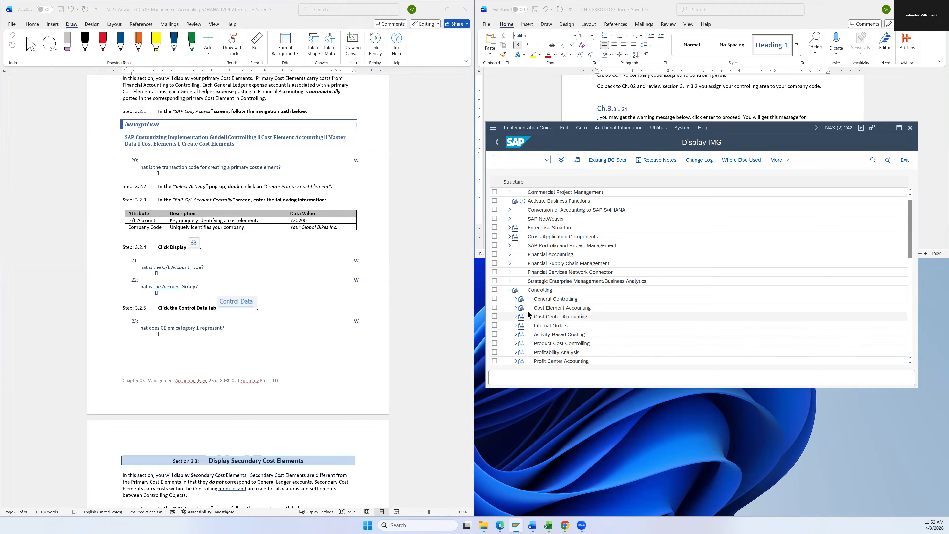
pyautogui.click(516, 308)
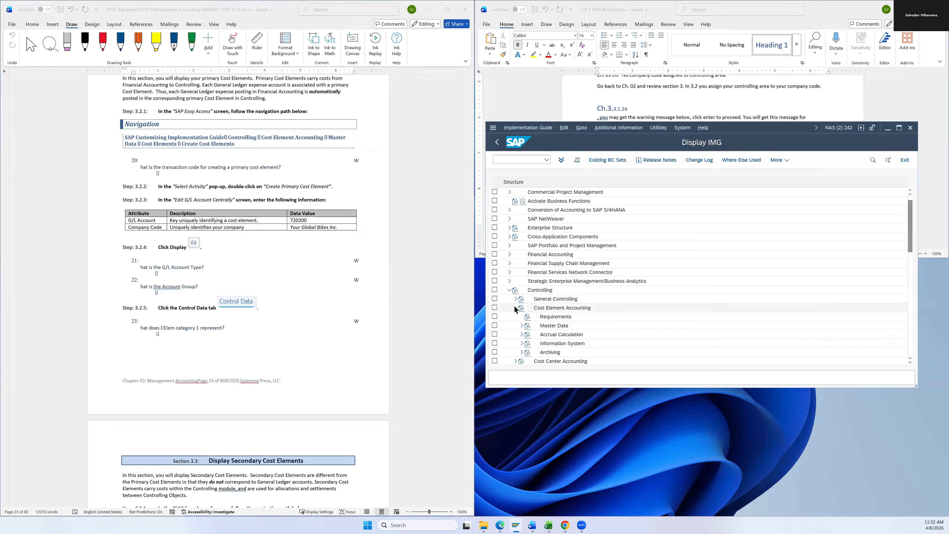
pyautogui.click(522, 325)
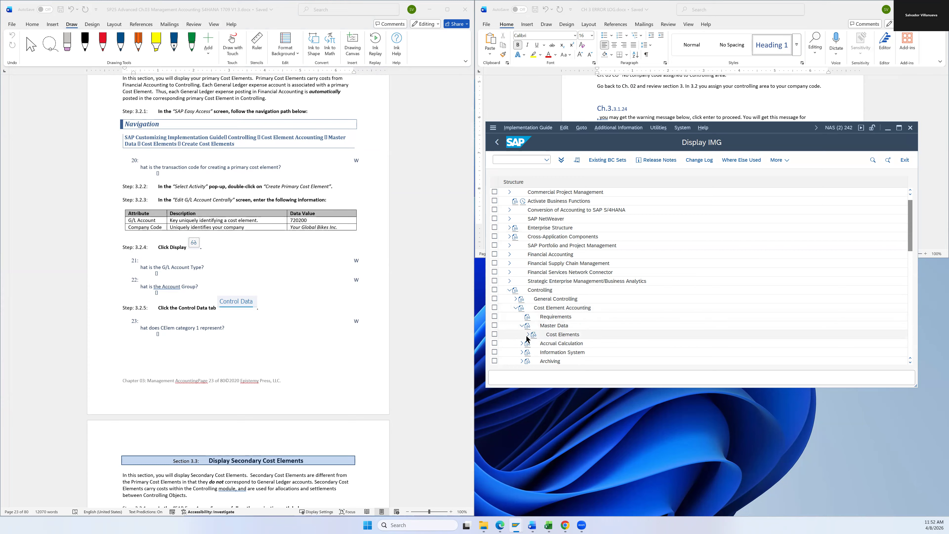
pyautogui.click(527, 336)
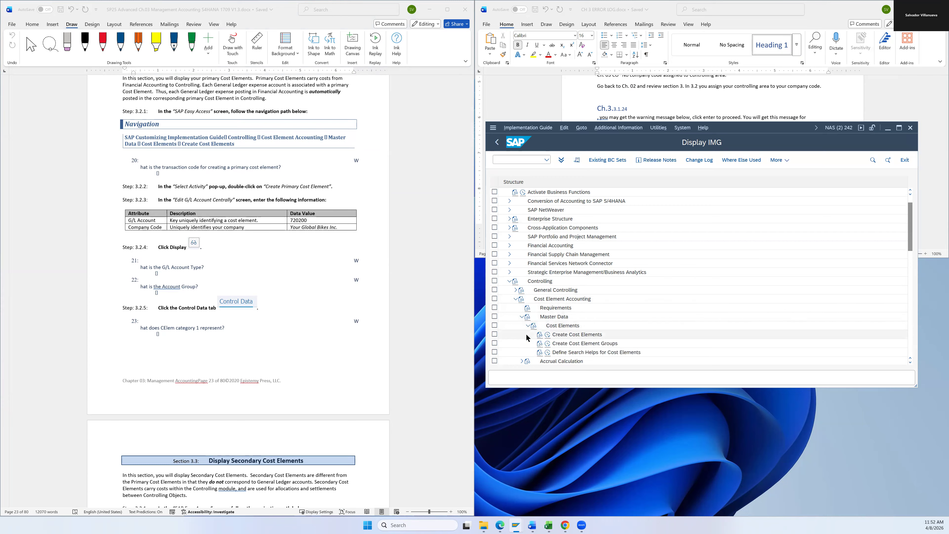
# Step: Show the display key as additional information in the IMG to read the key for Create Cost Elements
pyautogui.click(566, 337)
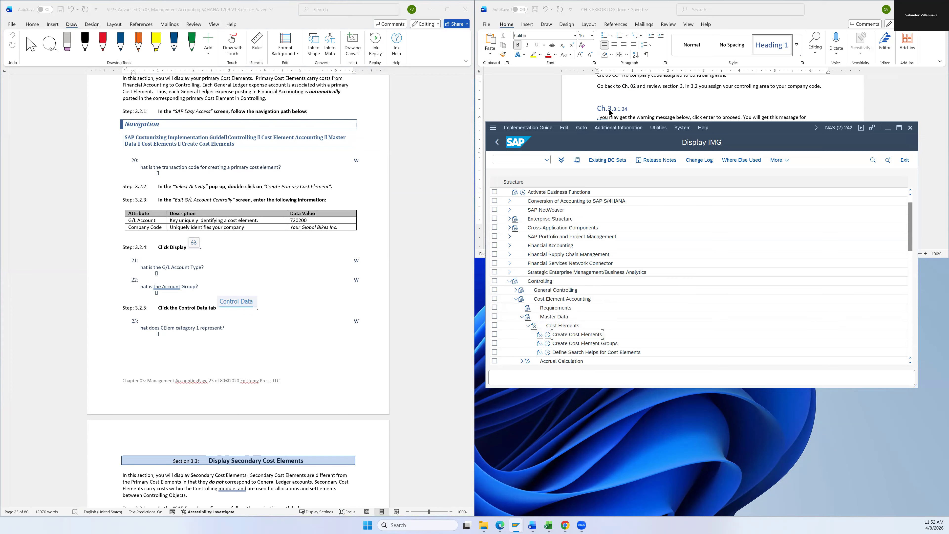
pyautogui.click(618, 129)
pyautogui.moveTo(634, 137)
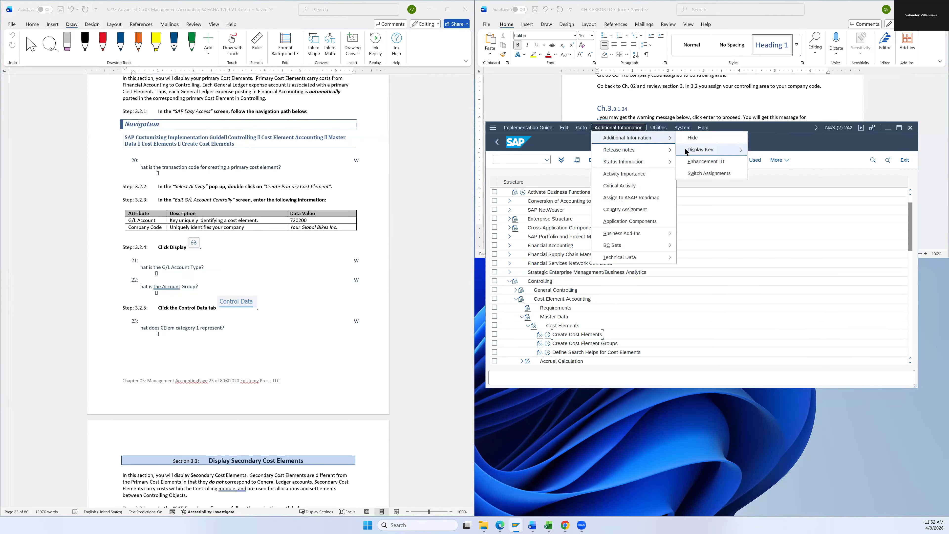
pyautogui.moveTo(686, 150)
pyautogui.click(780, 161)
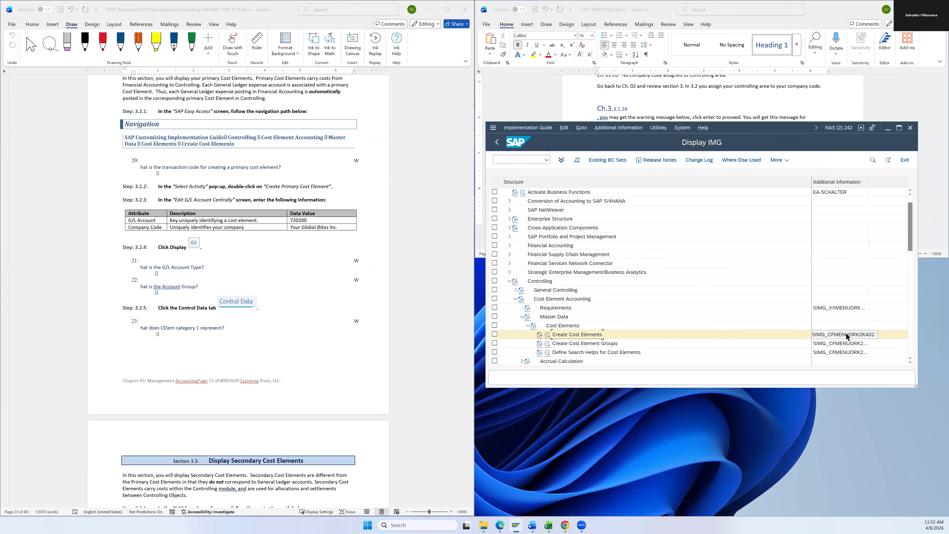
# Step: Execute the Create Cost Elements activity and choose Create Primary Cost Element
pyautogui.click(548, 335)
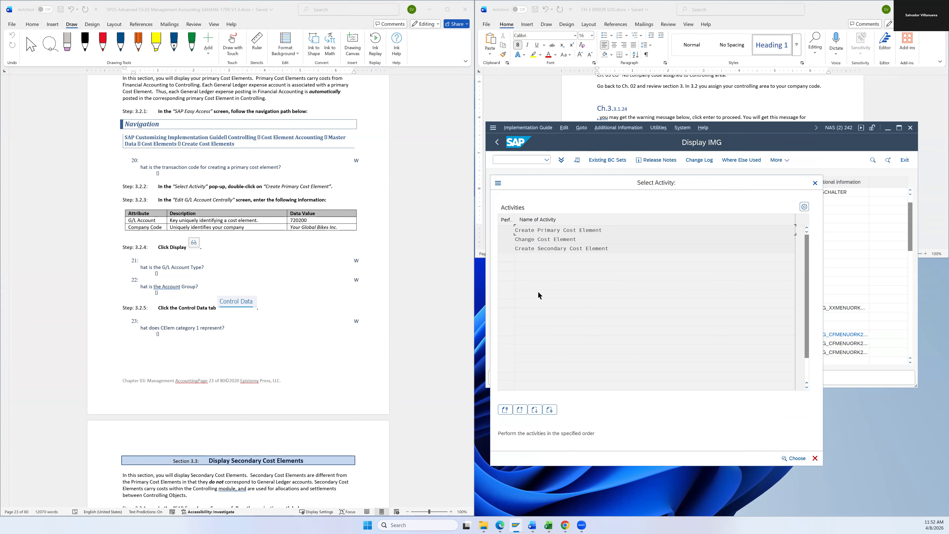
pyautogui.scroll(-3, 390, 213)
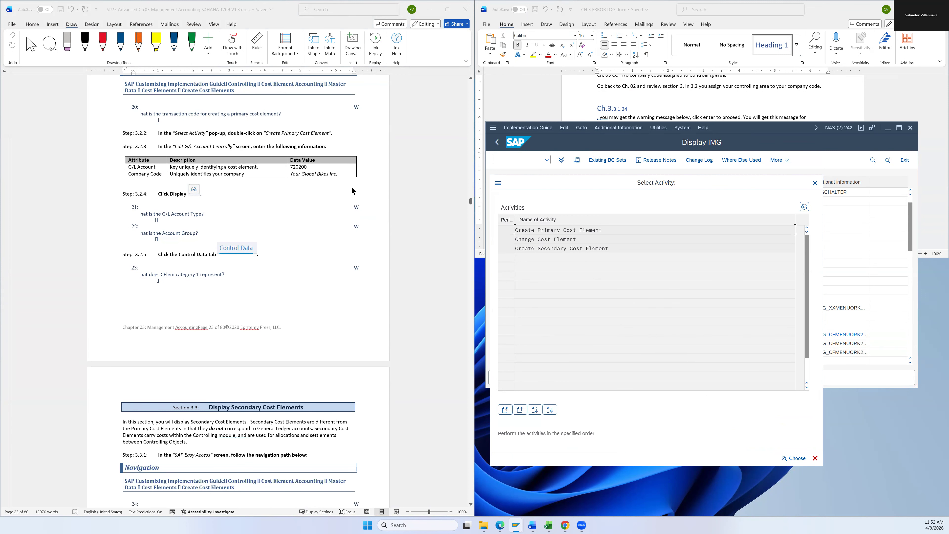
pyautogui.doubleClick(540, 231)
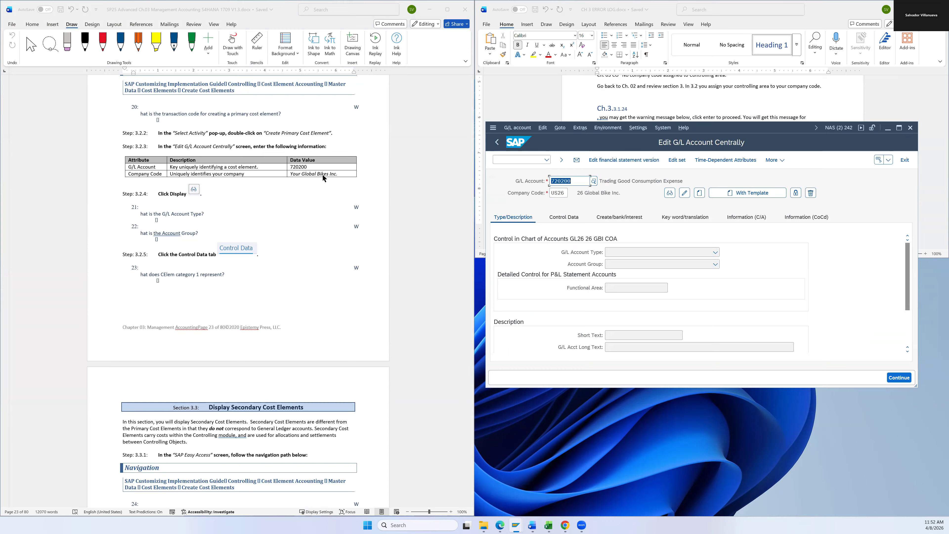
# Step: Enter G/L account 720200 from the exercise guide and display it for company code US26
pyautogui.doubleClick(299, 167)
pyautogui.hotkey('ctrl', 'c')
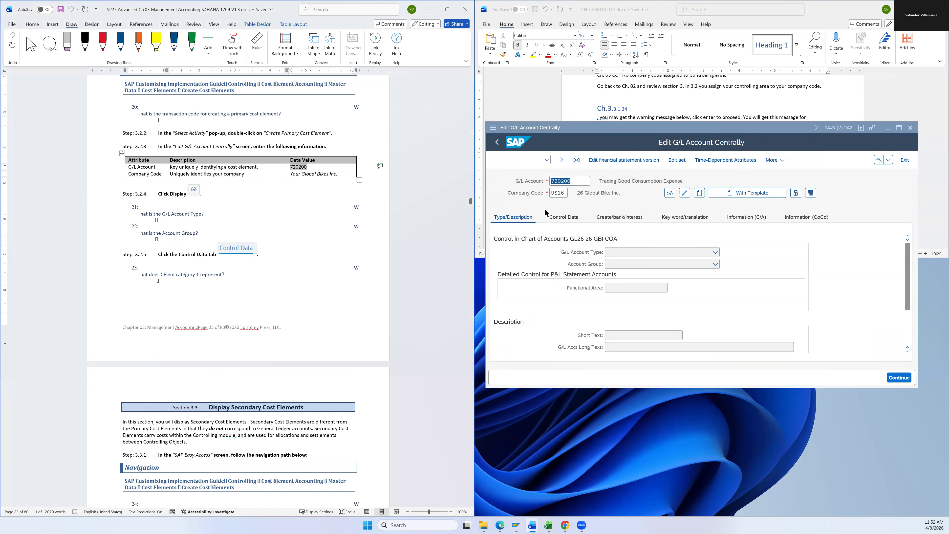
pyautogui.click(574, 183)
pyautogui.doubleClick(575, 182)
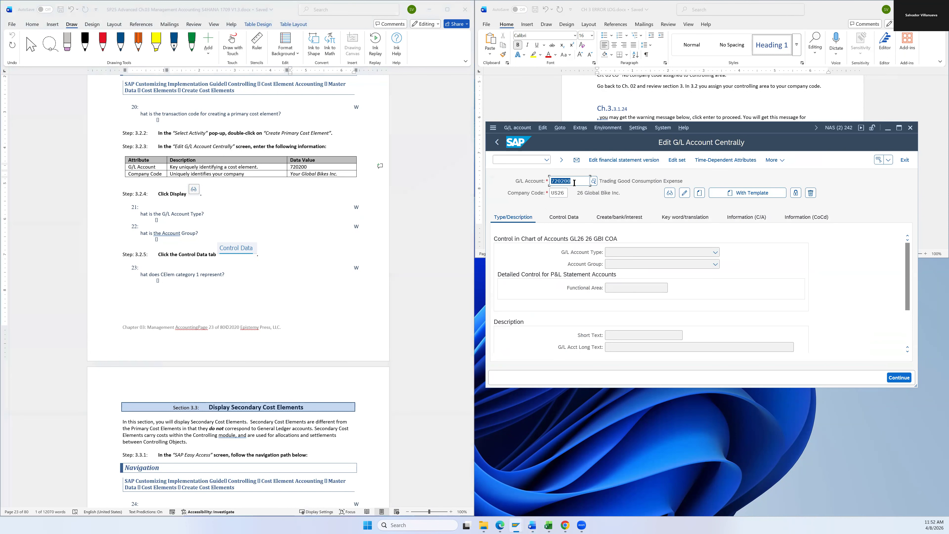
pyautogui.hotkey('ctrl', 'v')
pyautogui.click(670, 194)
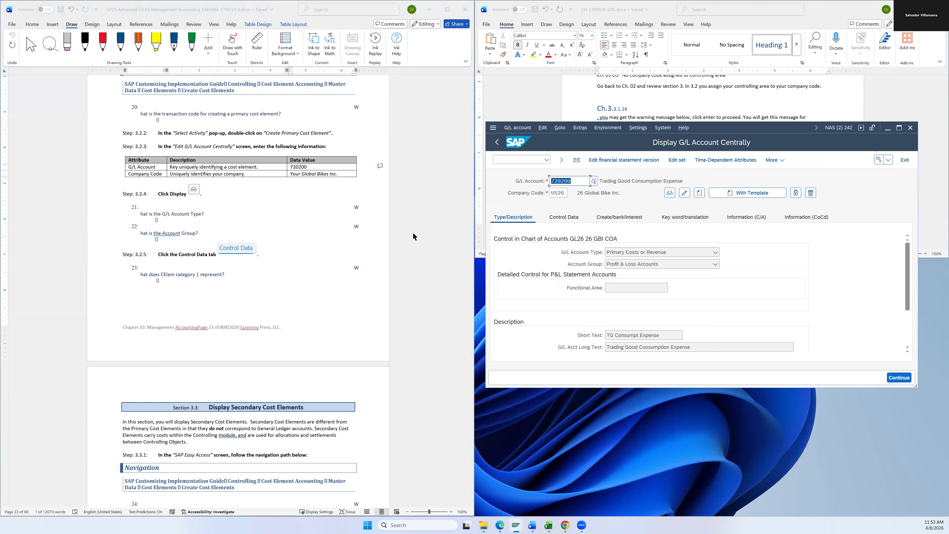
# Step: Check the CElem category in the control data of G/L account 720200
pyautogui.scroll(-2, 413, 237)
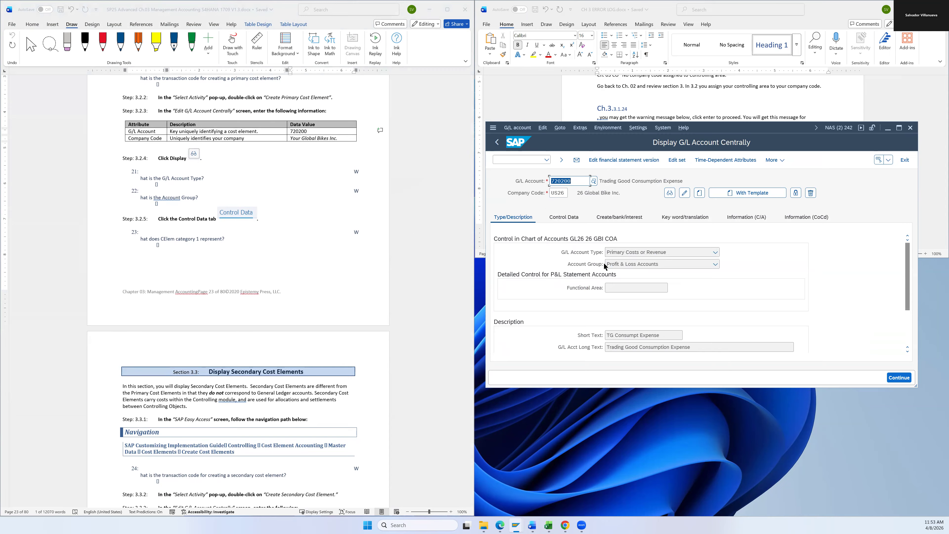
pyautogui.click(565, 217)
pyautogui.scroll(-4, 425, 217)
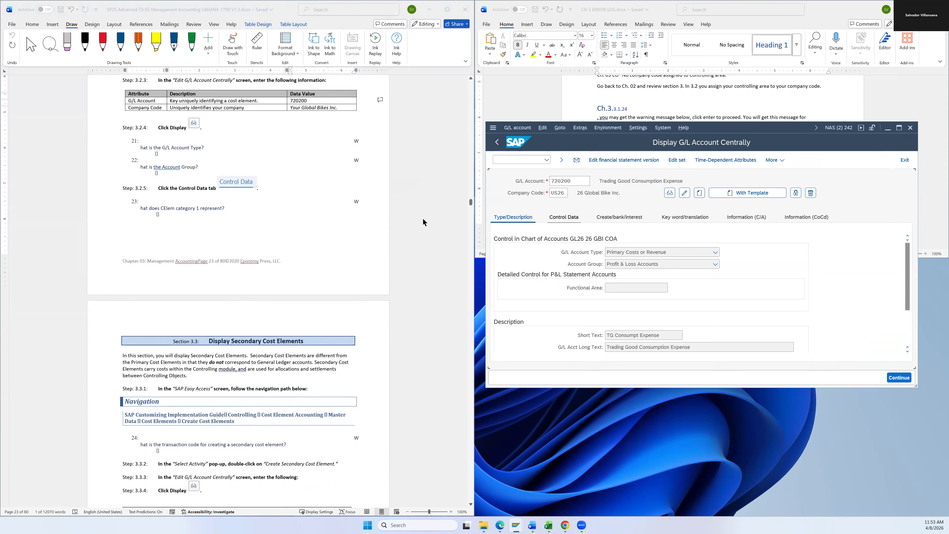
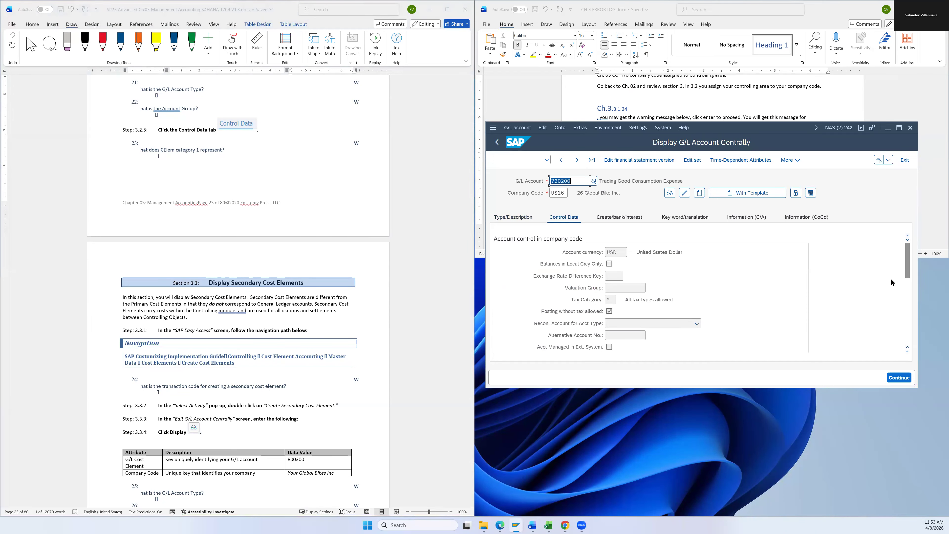
pyautogui.moveTo(909, 264); pyautogui.dragTo(912, 315)
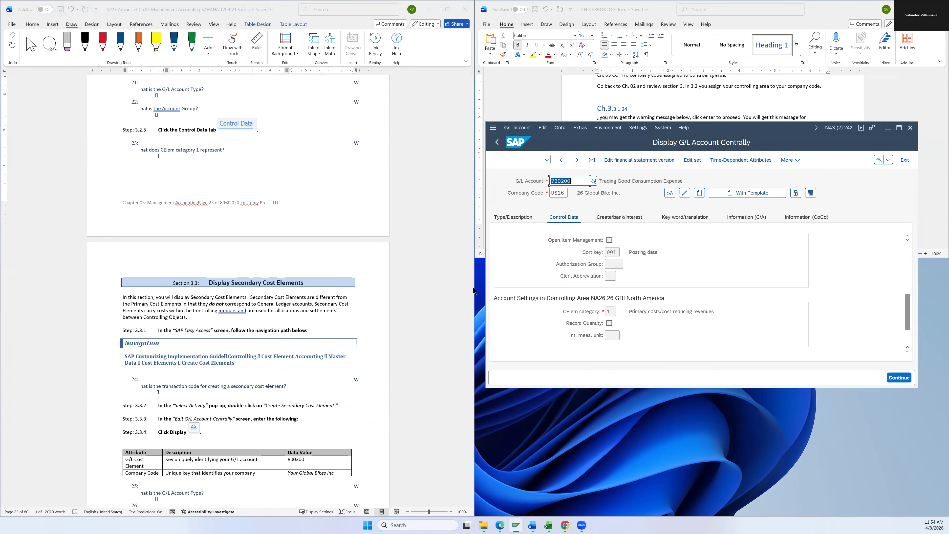
# Step: Open a new SAP GUI window for Section 3.3 and close the one displaying G/L account 720200
pyautogui.scroll(-10, 302, 206)
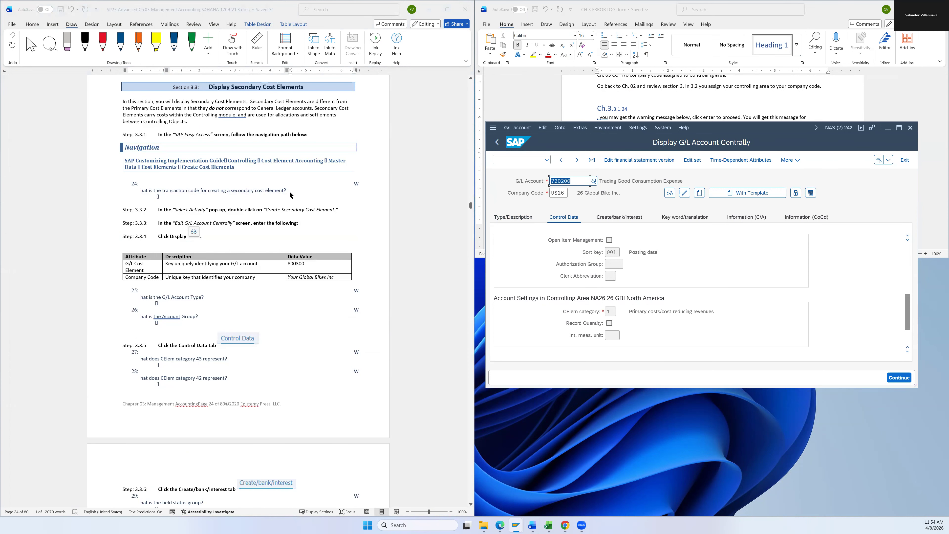
pyautogui.click(493, 128)
pyautogui.click(524, 212)
pyautogui.click(911, 129)
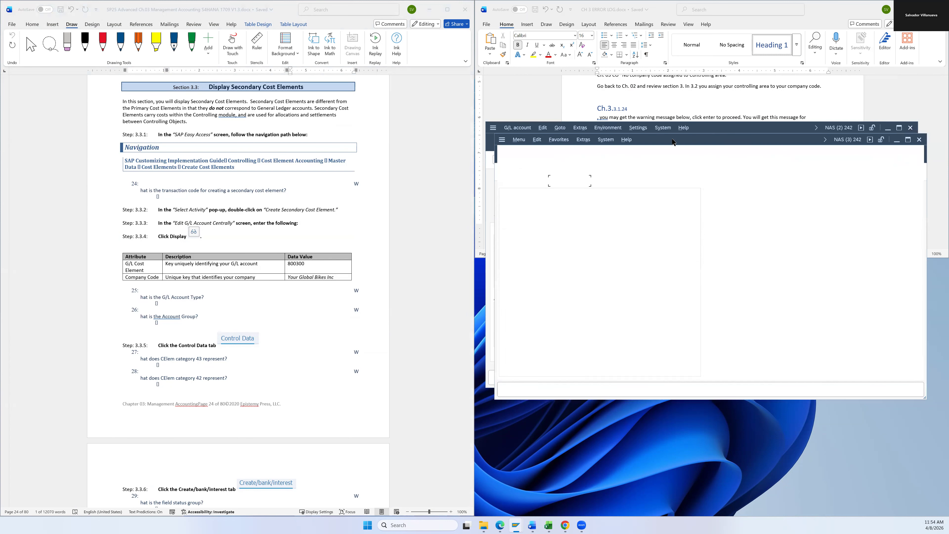
pyautogui.scroll(-2, 322, 225)
pyautogui.scroll(-1, 324, 229)
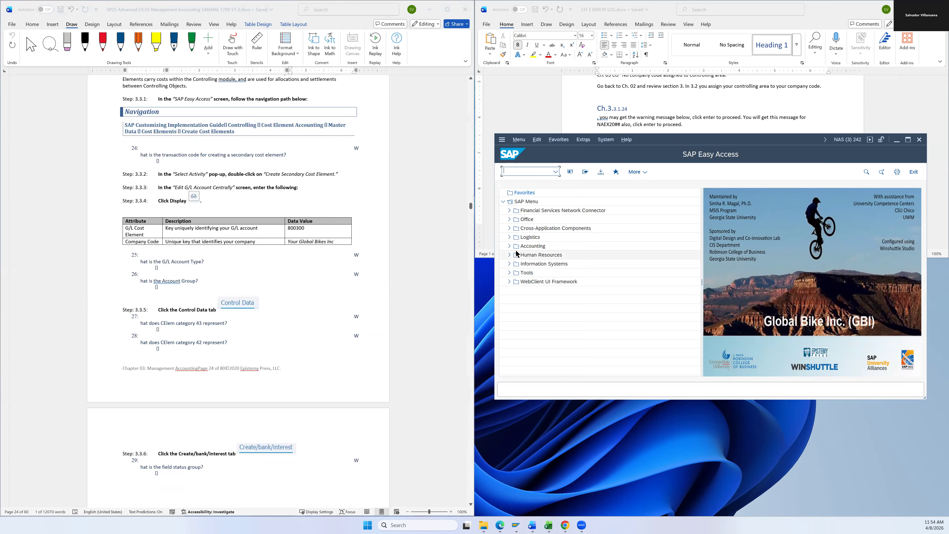
# Step: Open the SAP Reference IMG in the new window and expand Controlling, Cost Element Accounting, Master Data and Cost Elements
pyautogui.press('Return')
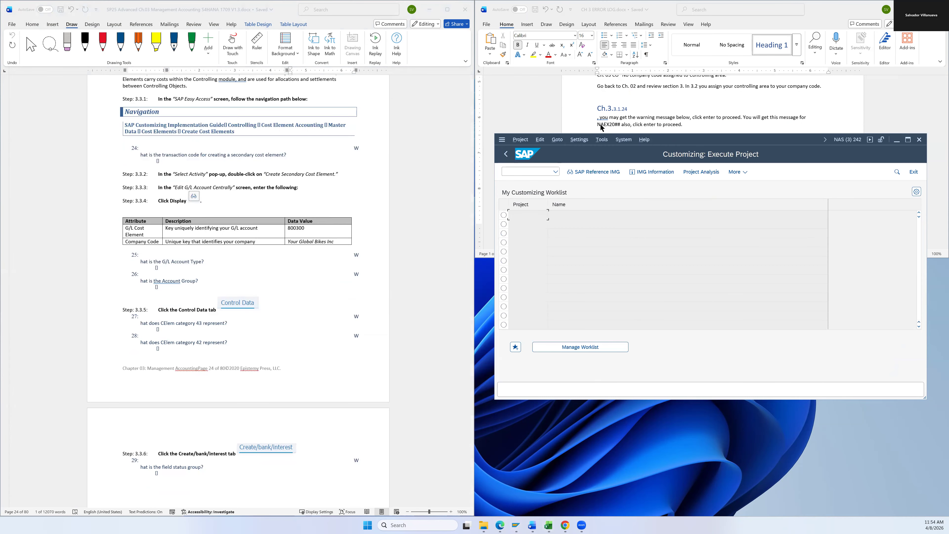
pyautogui.click(598, 175)
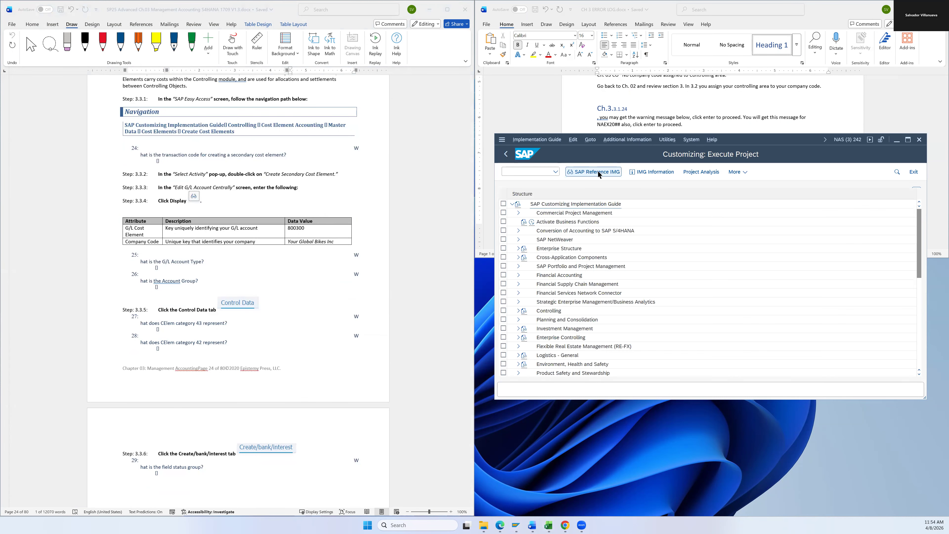
pyautogui.click(519, 312)
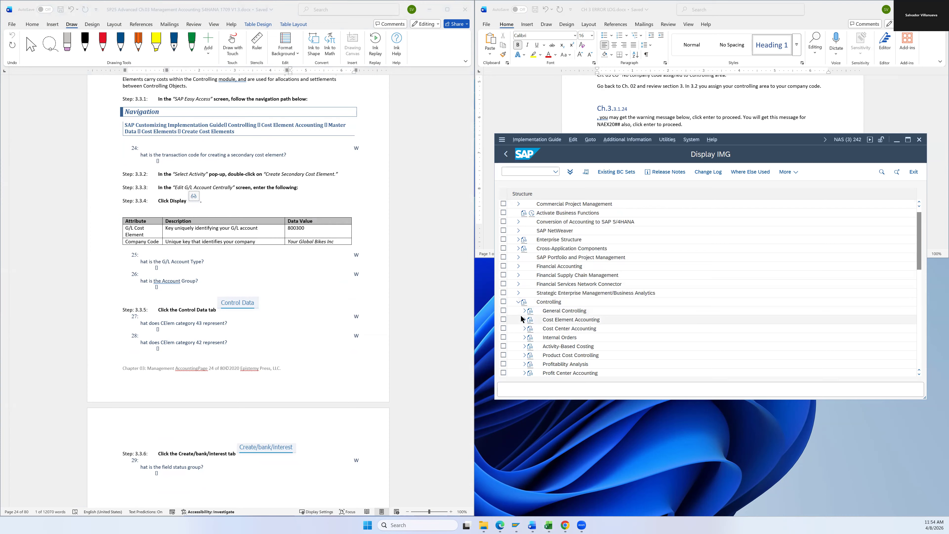
pyautogui.click(525, 319)
pyautogui.click(530, 337)
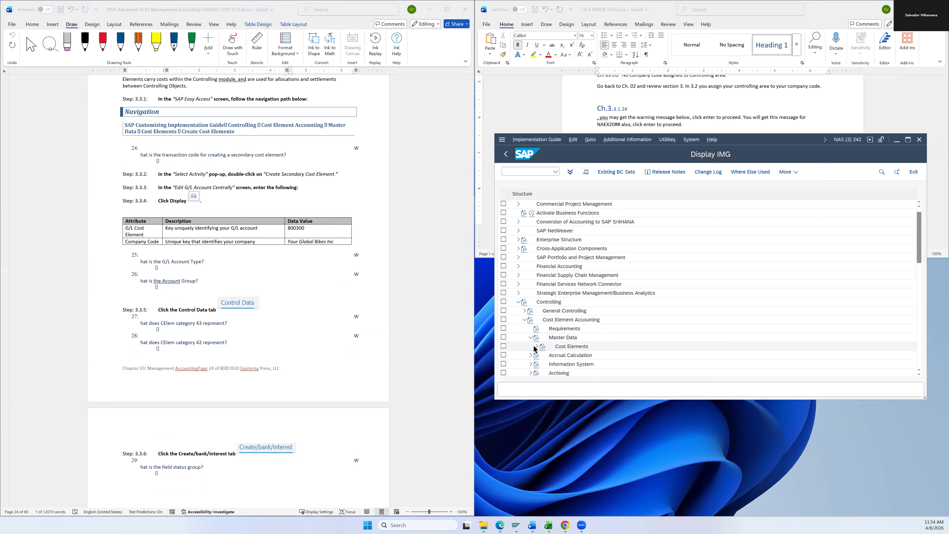
pyautogui.click(536, 346)
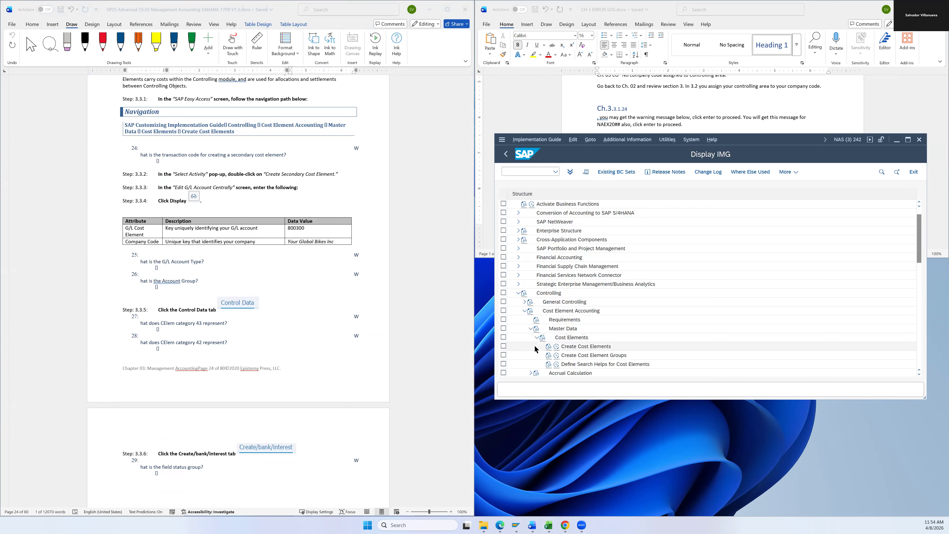
# Step: Show the display key as additional information for the Create Cost Elements activity
pyautogui.click(577, 350)
pyautogui.click(627, 139)
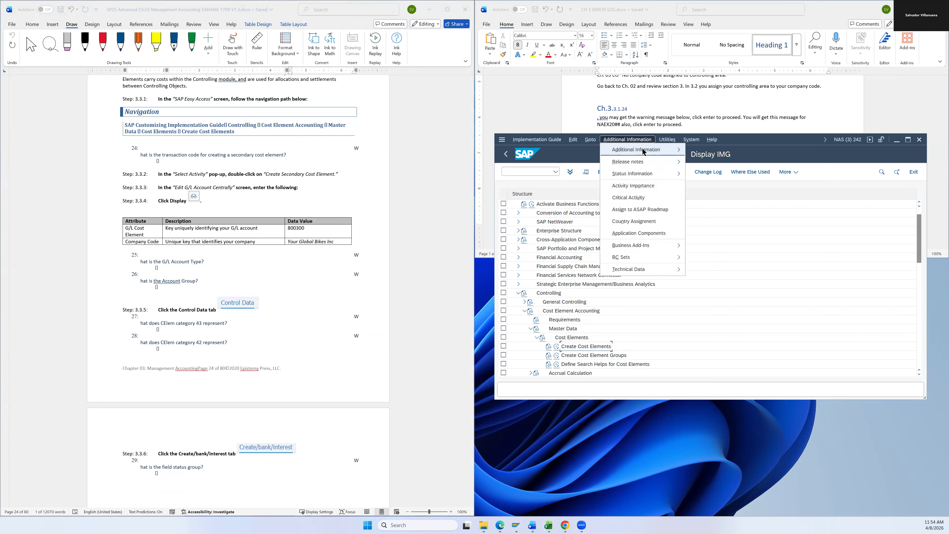
pyautogui.moveTo(676, 161)
pyautogui.moveTo(707, 162)
pyautogui.click(778, 174)
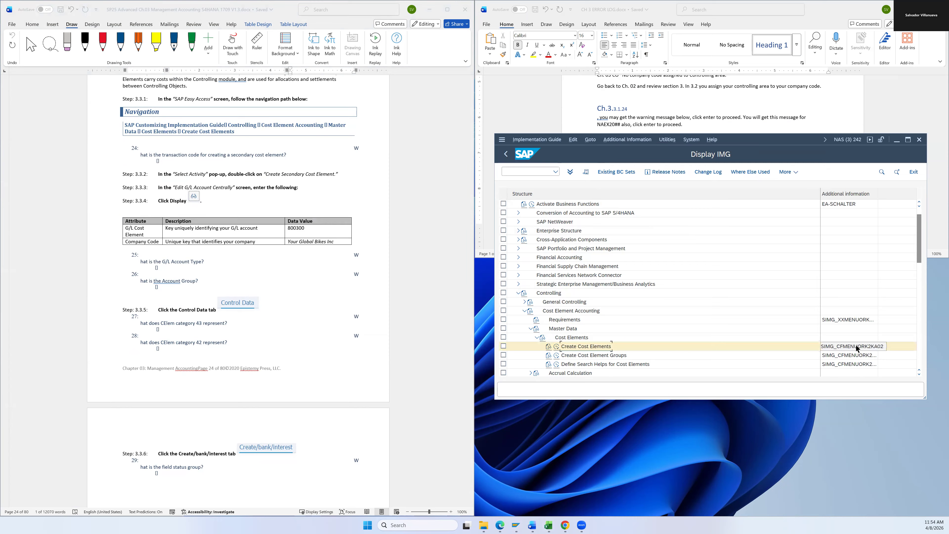
# Step: Execute the Create Cost Elements activity and choose Create Secondary Cost Element
pyautogui.click(557, 348)
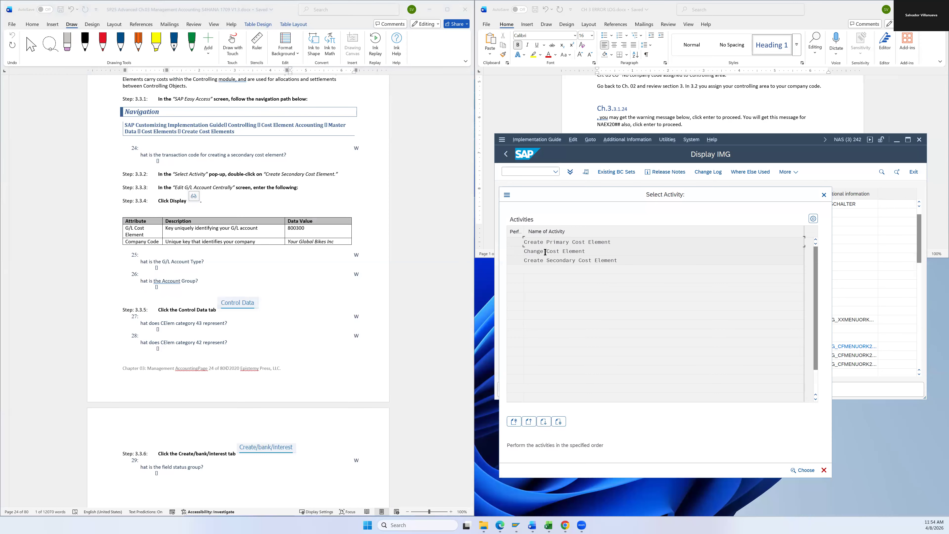
pyautogui.click(548, 263)
pyautogui.doubleClick(538, 265)
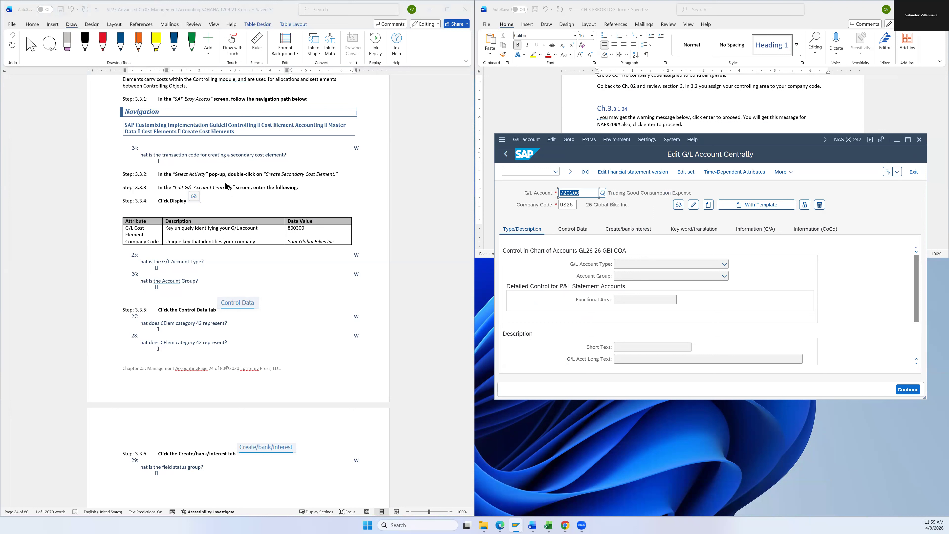
# Step: Copy G/L account 800300 from the exercise guide and display it for company code US26
pyautogui.click(679, 208)
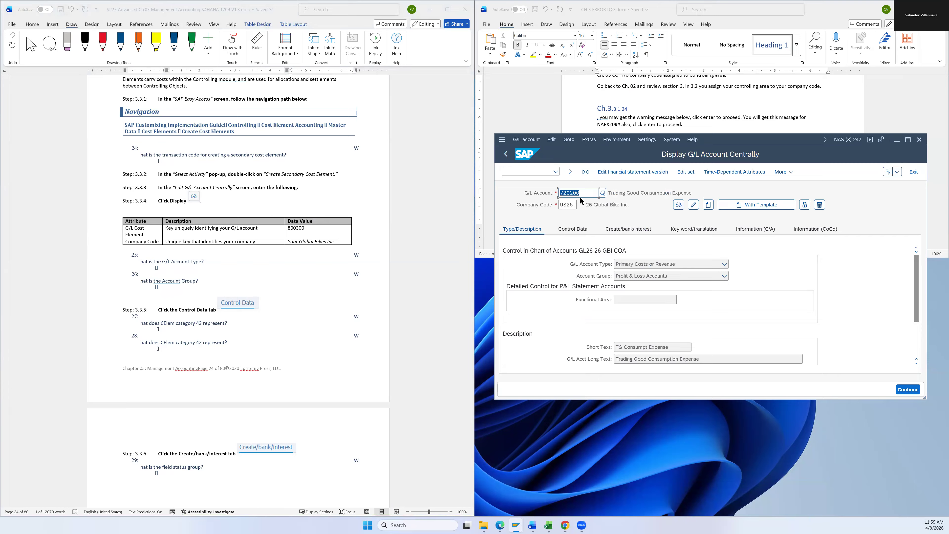
pyautogui.doubleClick(299, 228)
pyautogui.hotkey('ctrl', 'c')
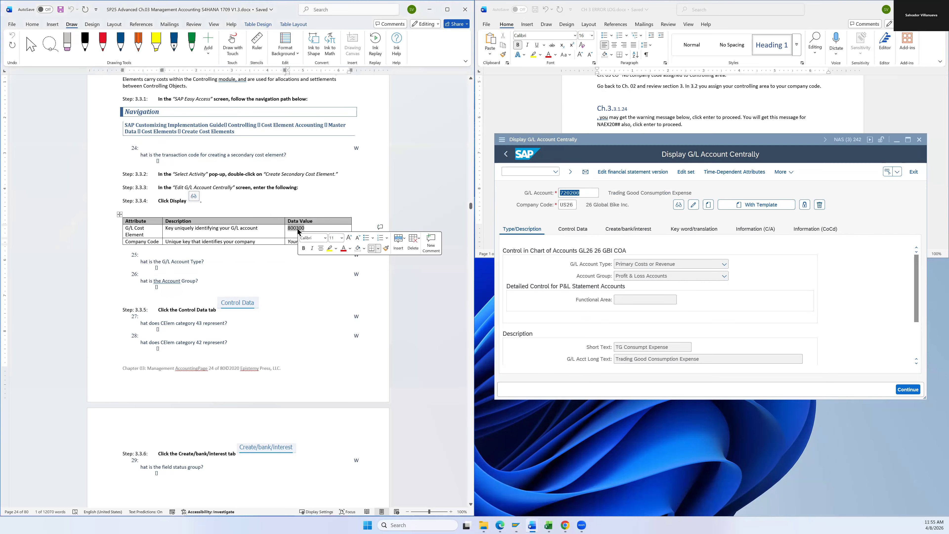
pyautogui.click(575, 193)
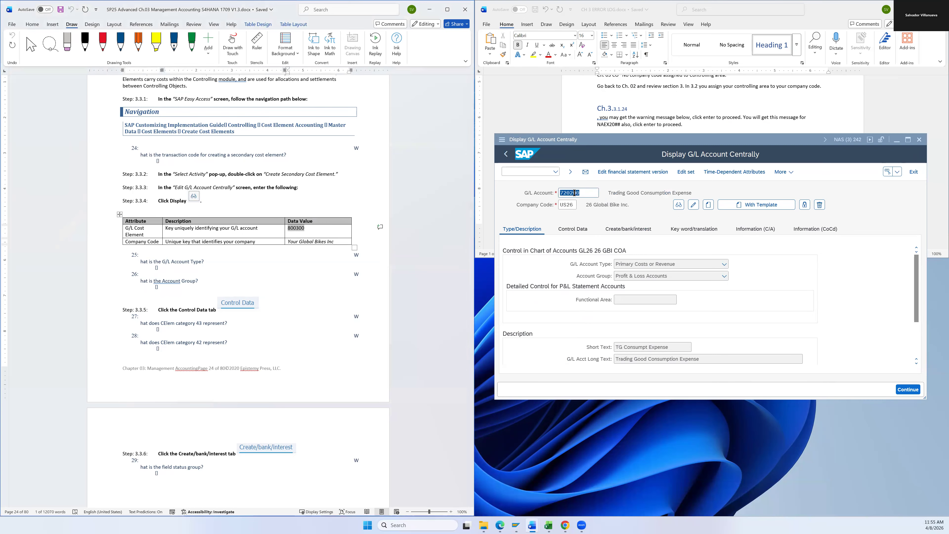
pyautogui.doubleClick(575, 193)
pyautogui.hotkey('ctrl', 'v')
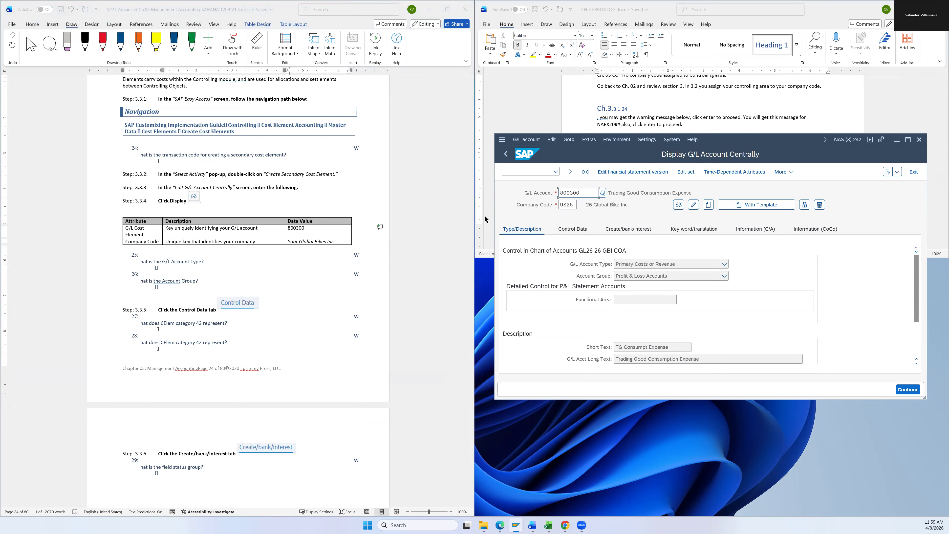
# Step: List the possible CElem categories in account 800300's control data to look up what categories 43 and 42 represent
pyautogui.scroll(-2, 328, 238)
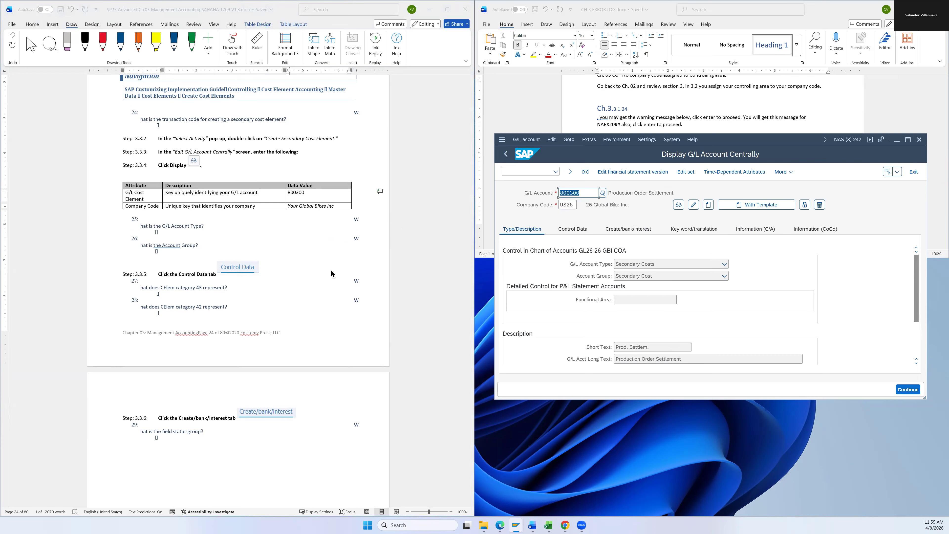
pyautogui.scroll(-1, 333, 273)
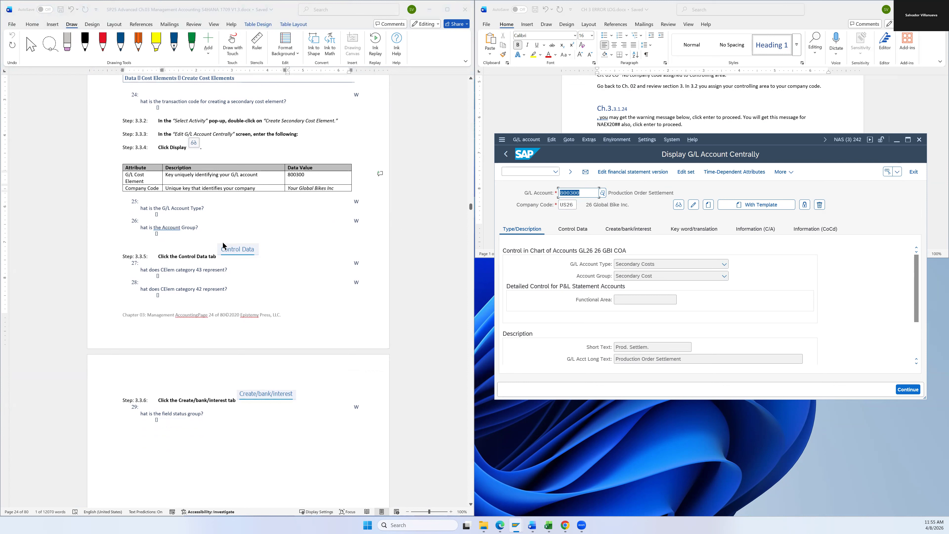
pyautogui.scroll(-1, 285, 297)
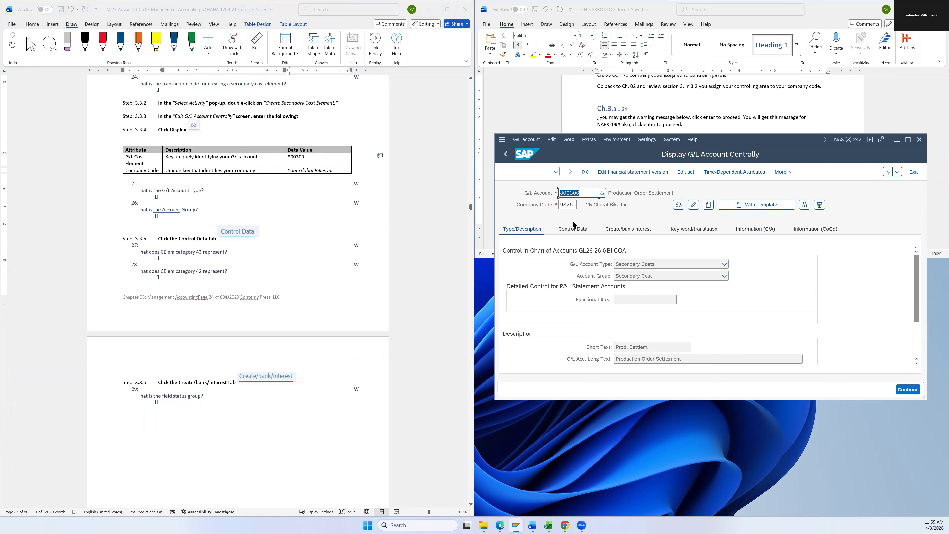
pyautogui.click(576, 231)
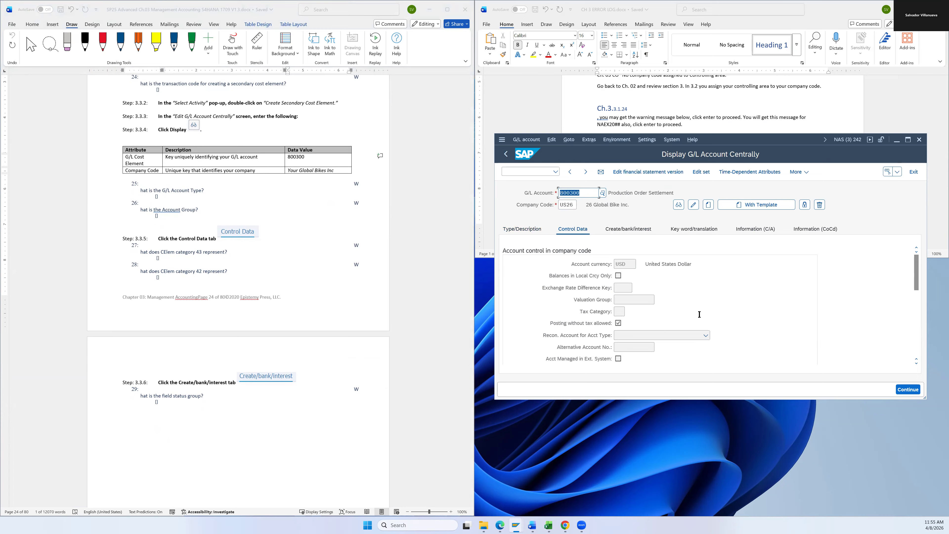
pyautogui.moveTo(915, 270); pyautogui.dragTo(921, 348)
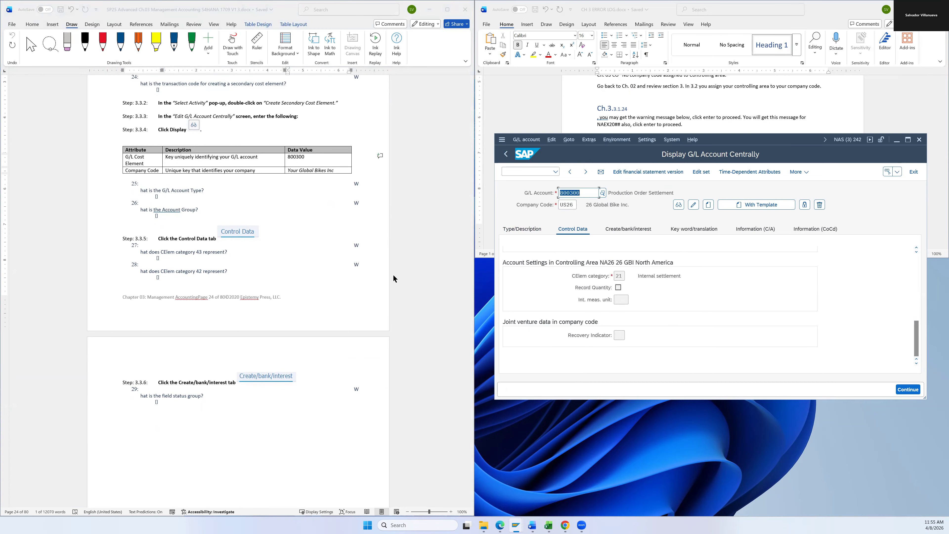
pyautogui.click(628, 276)
pyautogui.click(631, 276)
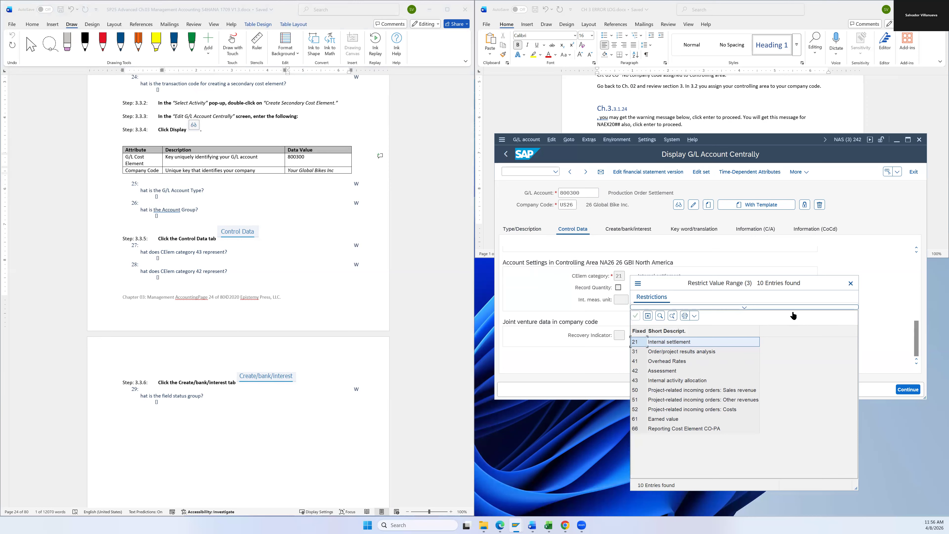
pyautogui.click(850, 284)
# Step: Check the field status group in account 800300's create/bank/interest data for Step 3.3.6
pyautogui.scroll(-3, 272, 396)
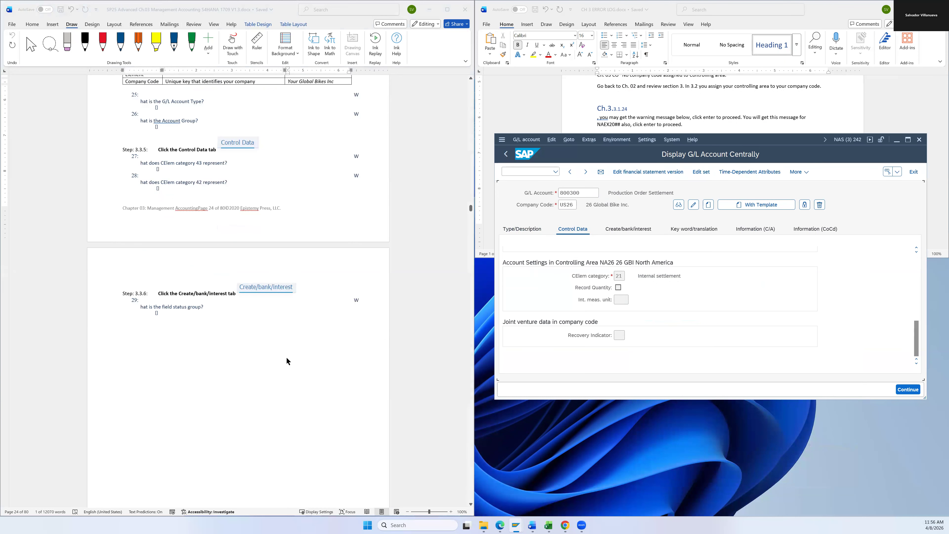
pyautogui.click(620, 228)
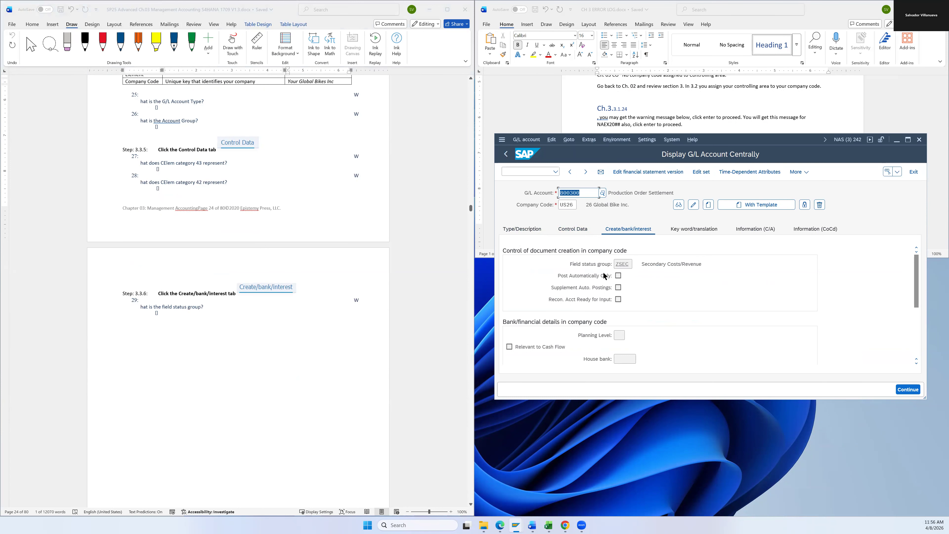
# Step: Move on to Section 3.4, Create Cost Element Groups, and replace the G/L account window with a new SAP GUI window
pyautogui.scroll(-13, 272, 319)
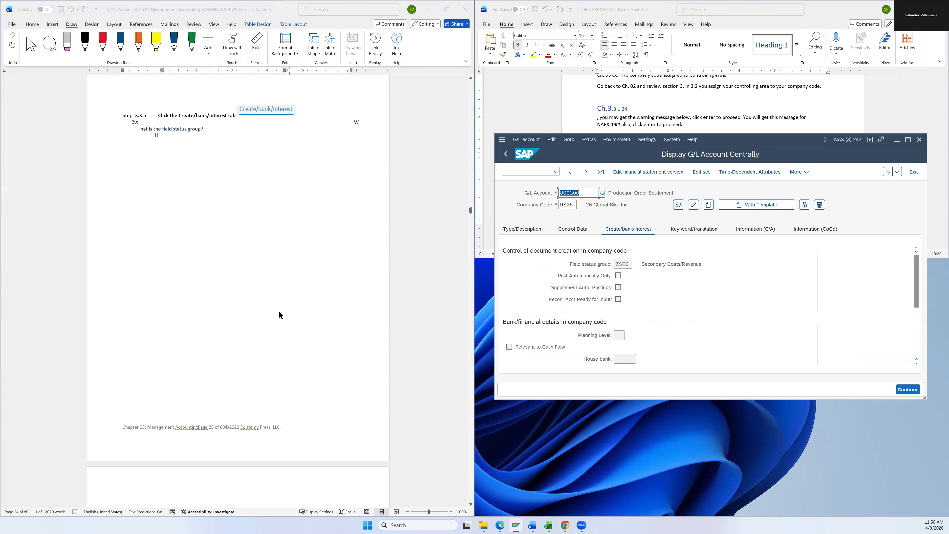
pyautogui.scroll(-8, 284, 317)
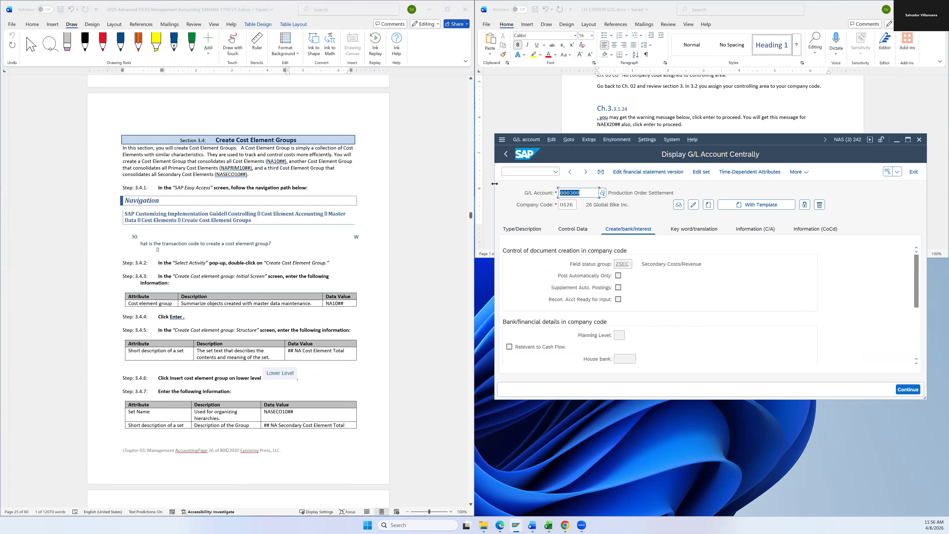
pyautogui.click(503, 140)
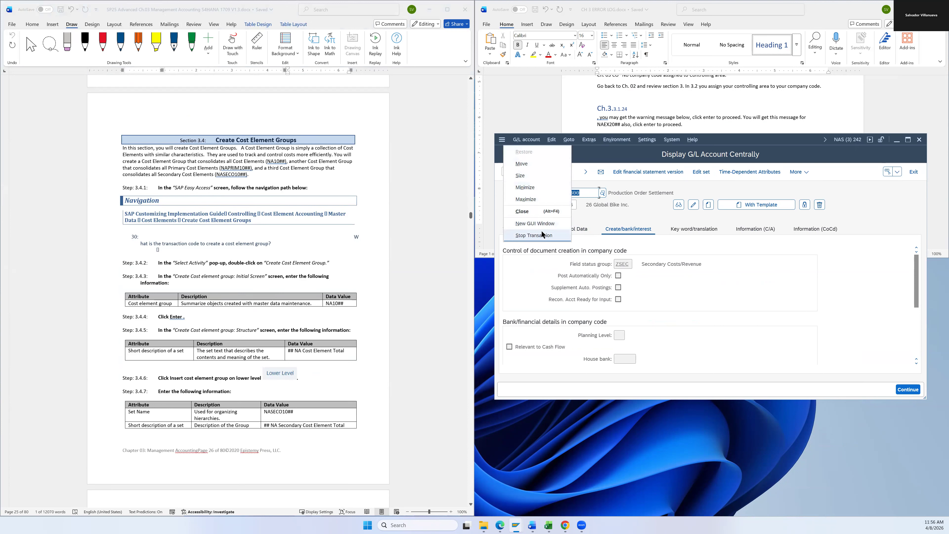
pyautogui.click(550, 224)
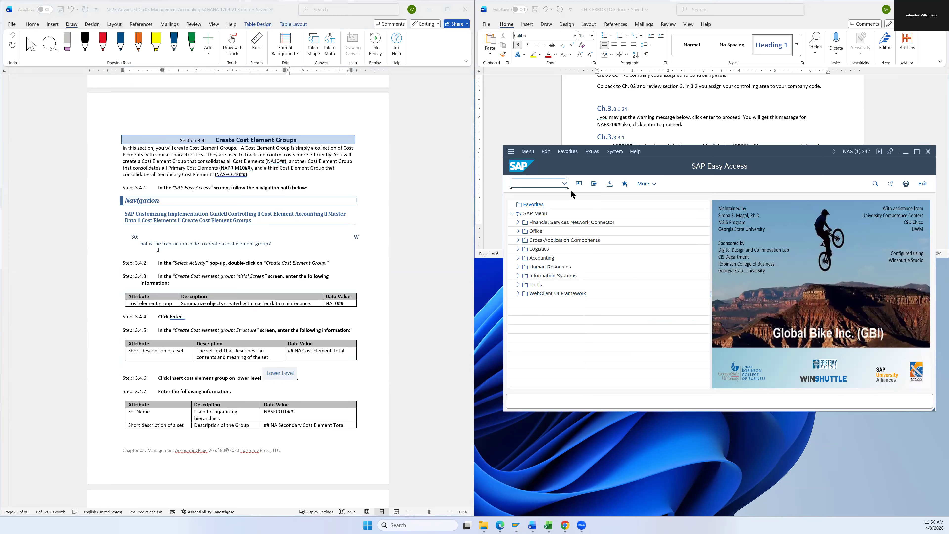
# Step: Open the SAP Reference IMG and expand Controlling, Cost Element Accounting, Master Data down to Cost Elements
pyautogui.press('Return')
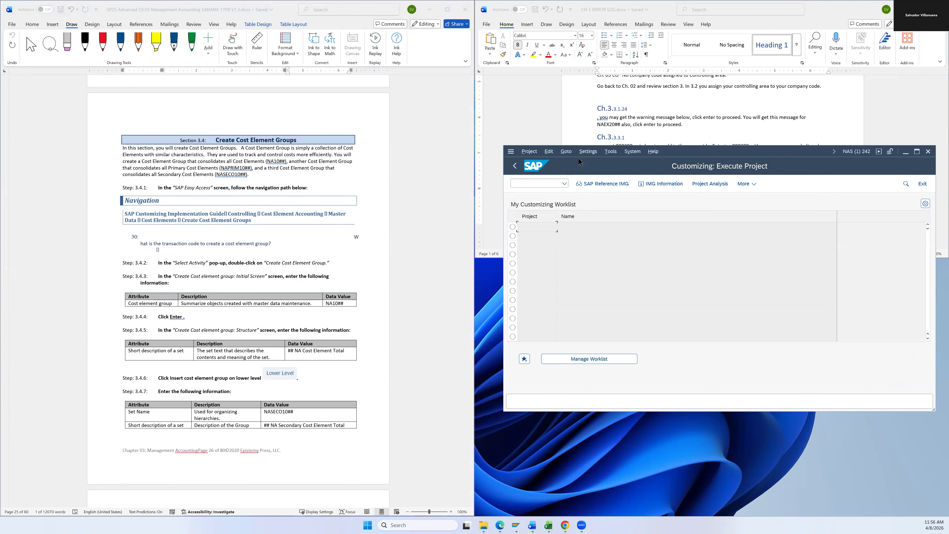
pyautogui.click(595, 183)
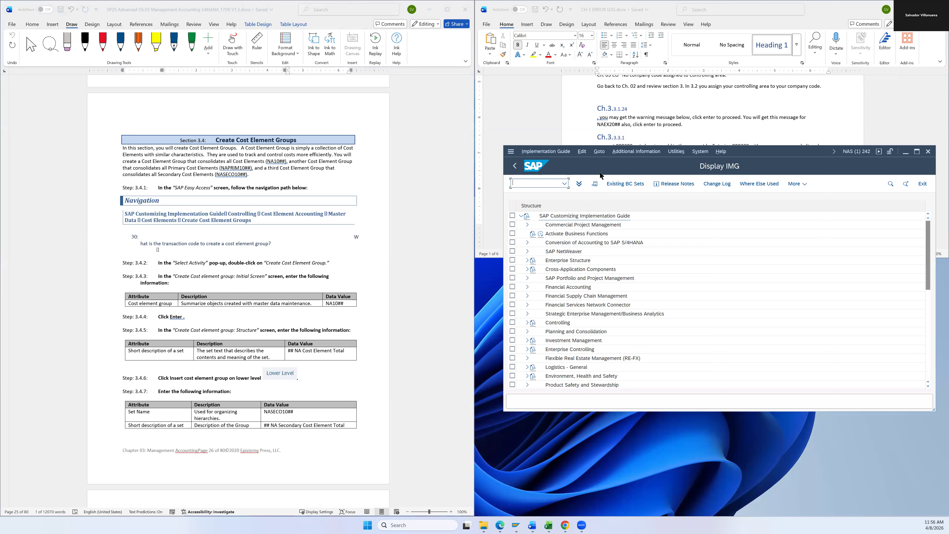
pyautogui.click(526, 322)
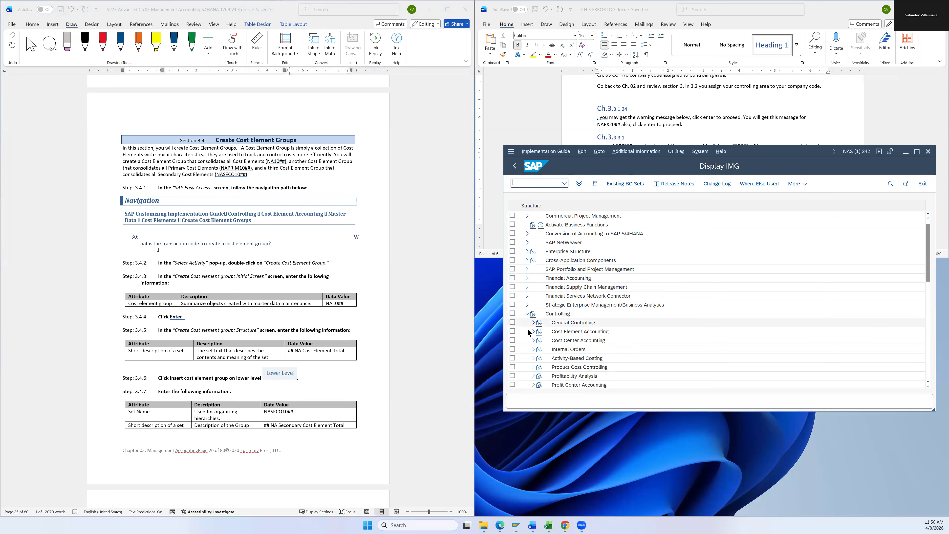
pyautogui.click(532, 332)
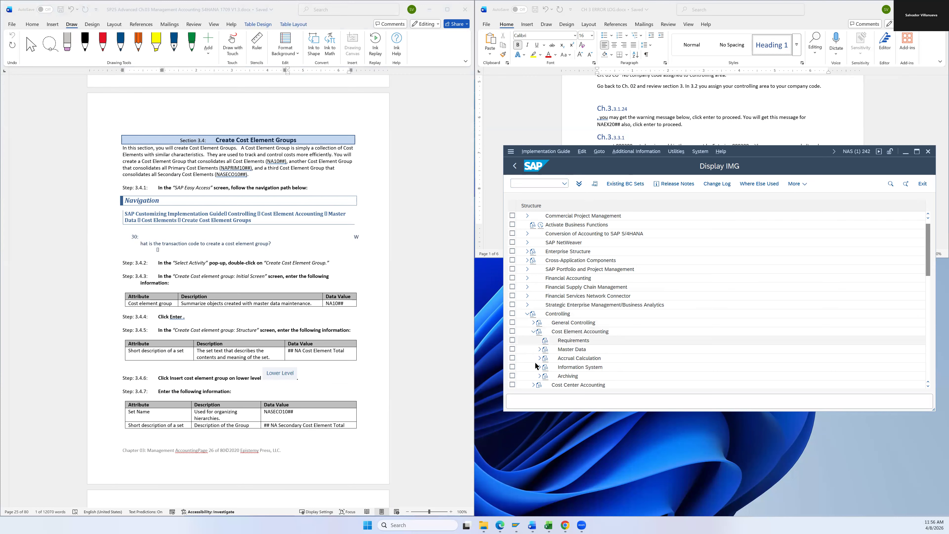
pyautogui.click(539, 350)
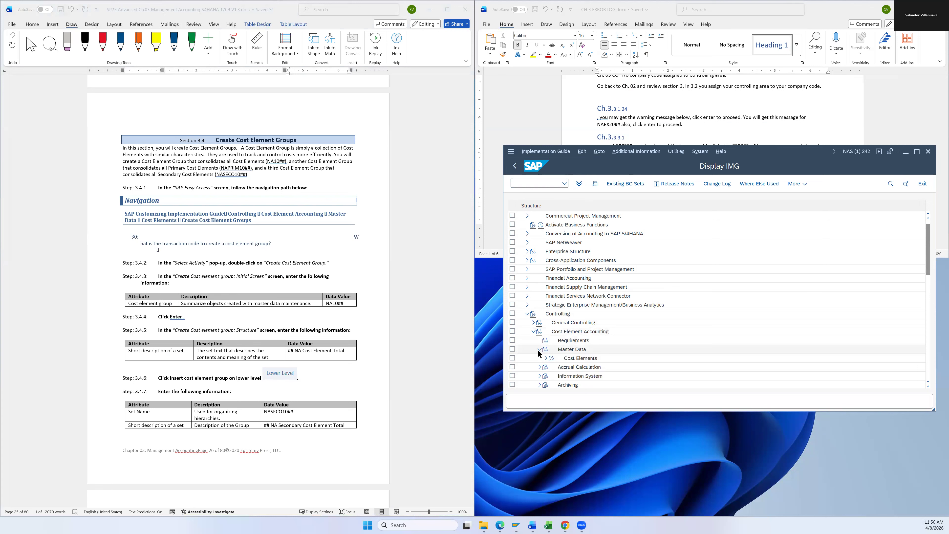
pyautogui.click(545, 358)
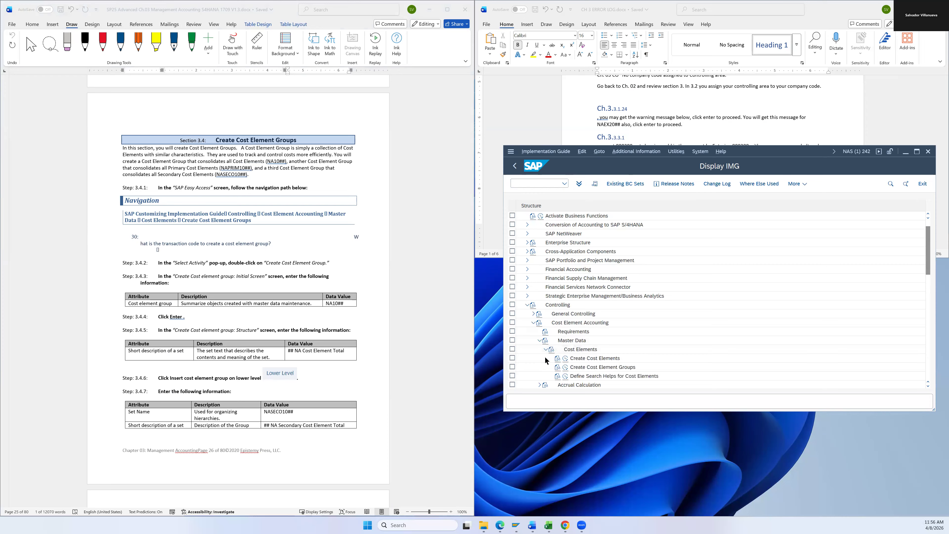
# Step: Show the IMG activity keys as additional information alongside the customizing structure
pyautogui.click(589, 361)
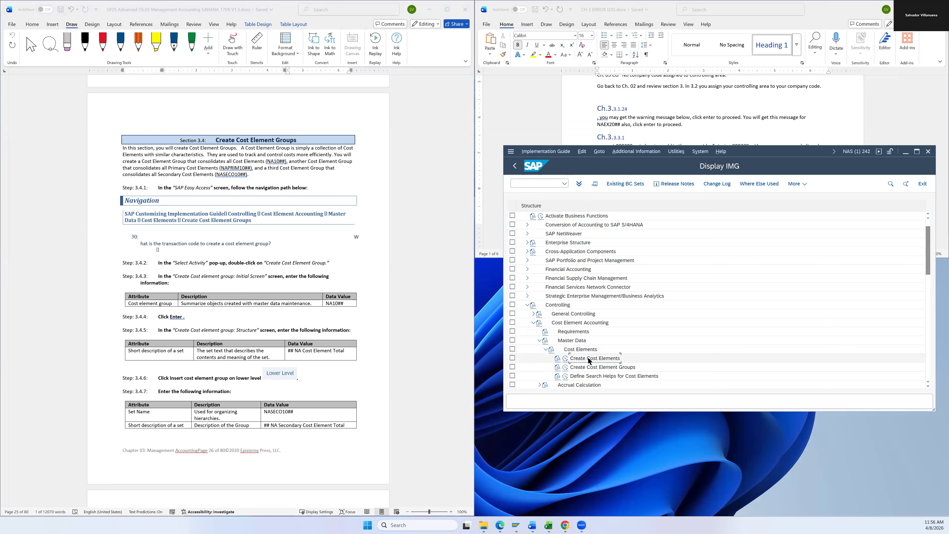
pyautogui.click(637, 151)
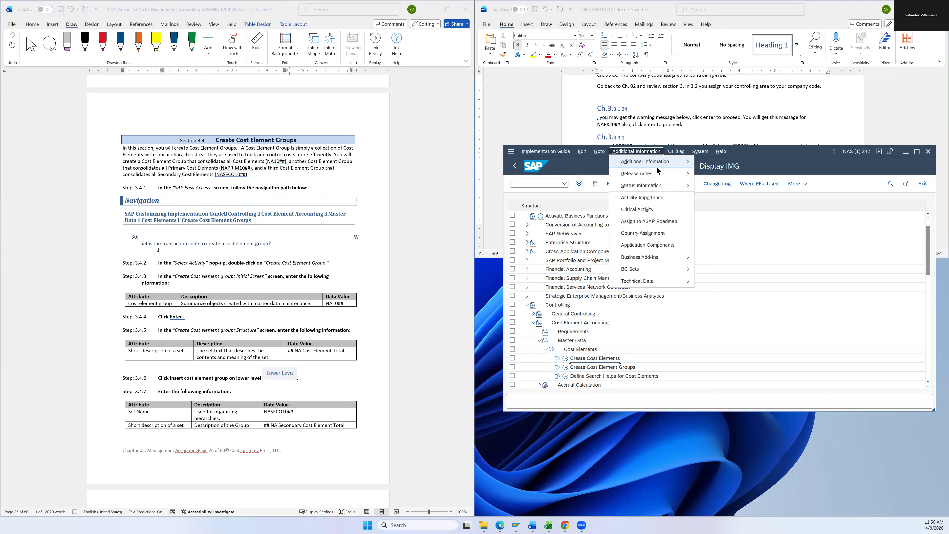
pyautogui.moveTo(654, 165)
pyautogui.moveTo(732, 174)
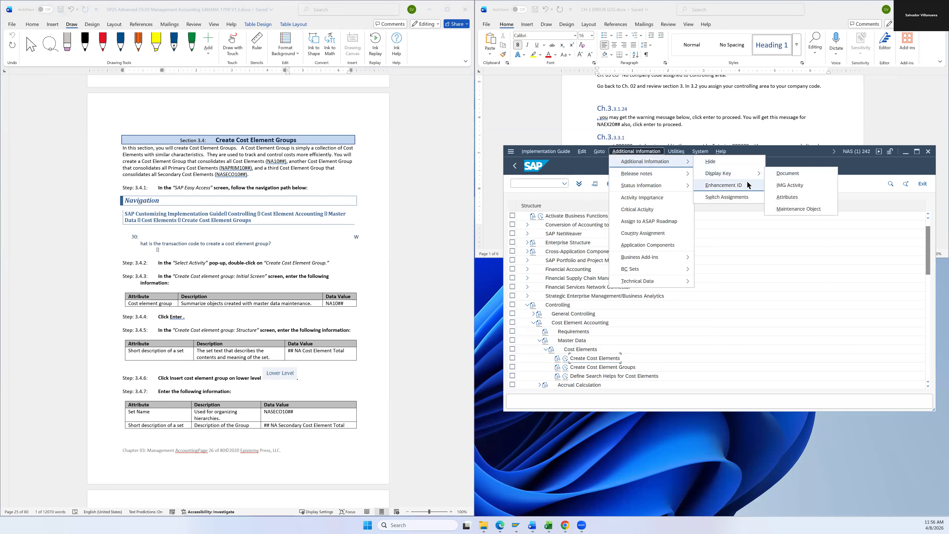
pyautogui.click(784, 186)
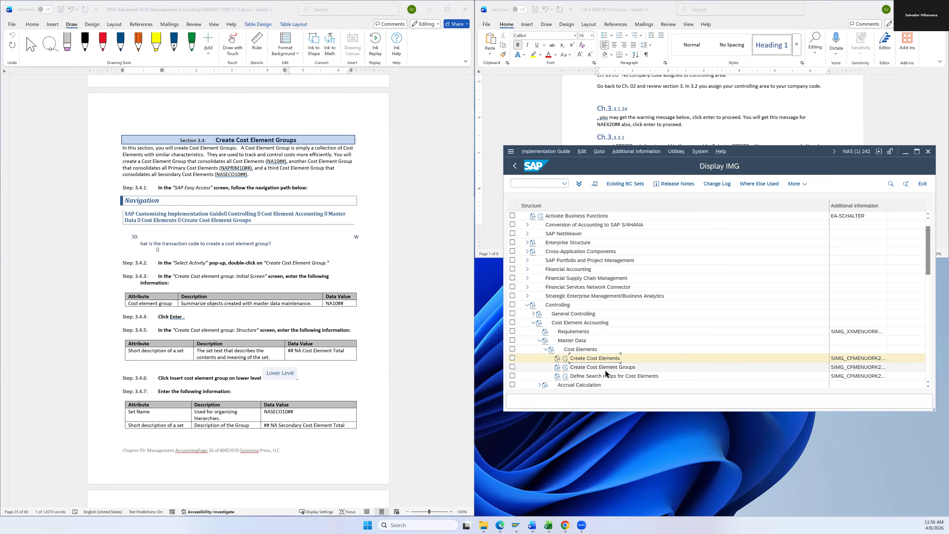
pyautogui.click(565, 357)
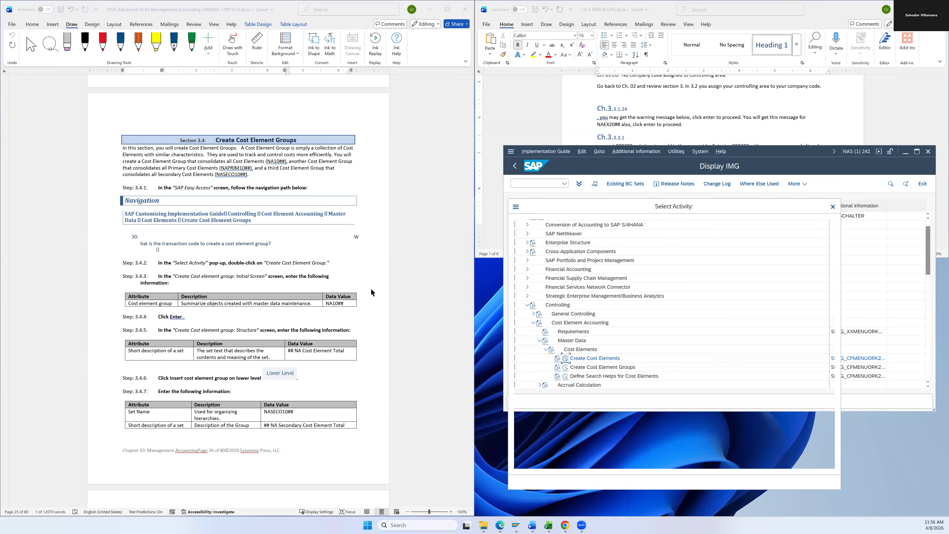
pyautogui.scroll(-3, 372, 288)
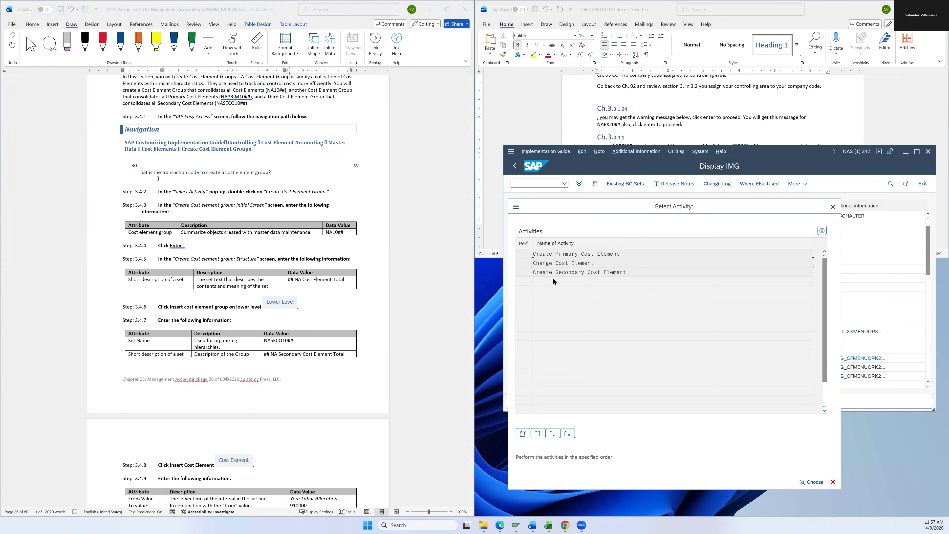
pyautogui.click(832, 206)
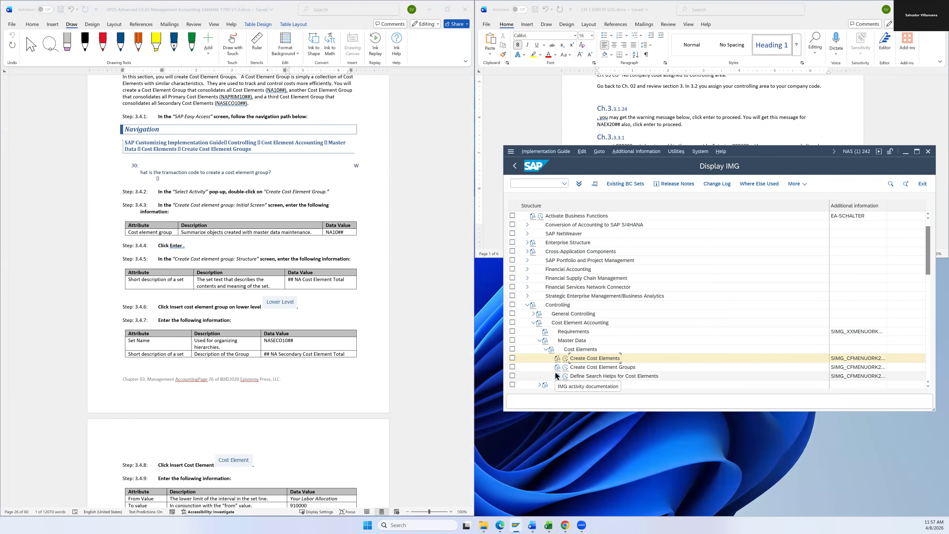
# Step: Check the IMG key of Create Cost Element Groups, then run its create activity for cost element group NA1026
pyautogui.click(585, 370)
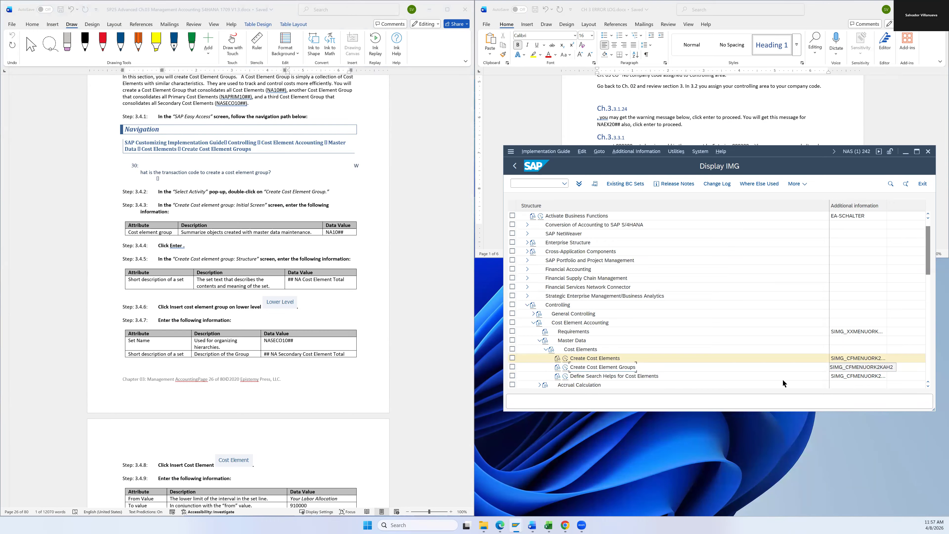
pyautogui.click(569, 368)
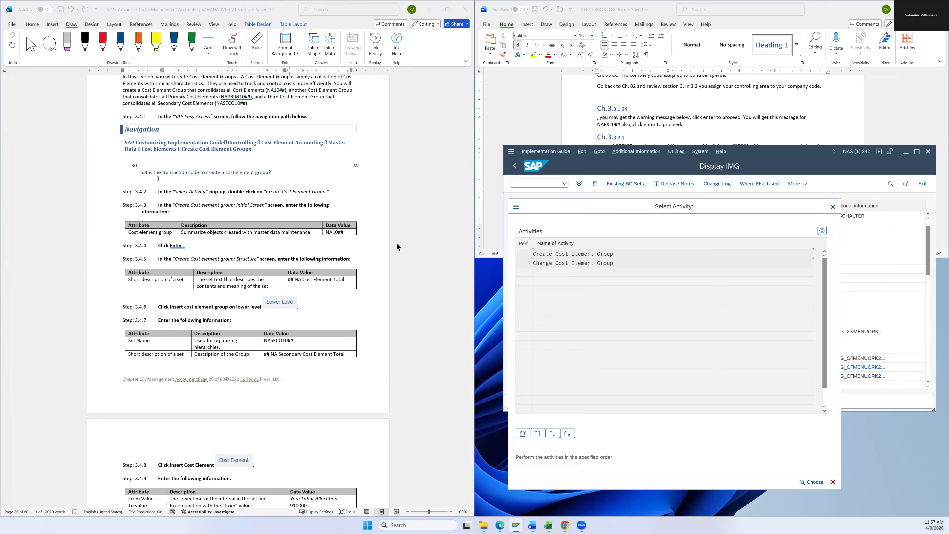
pyautogui.scroll(-2, 400, 243)
pyautogui.doubleClick(547, 254)
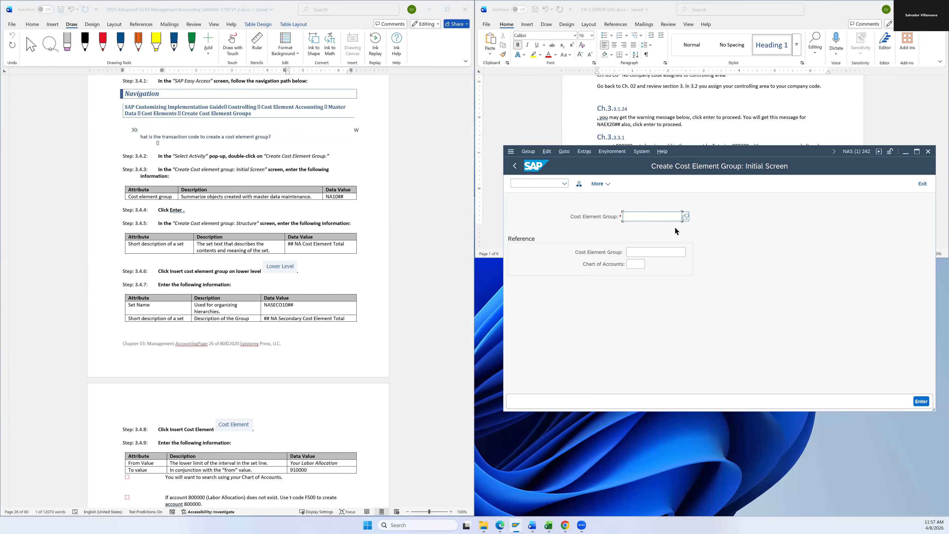
pyautogui.write('NA1026')
pyautogui.press('Return')
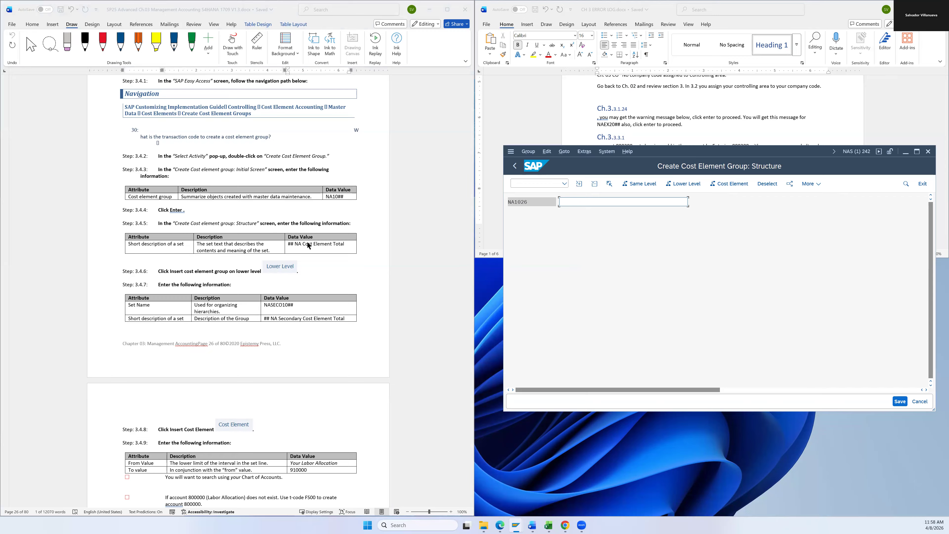
# Step: Give cost element group NA1026 the short description "26 NA Cost Element Total", copying the wording from the exercise guide
pyautogui.moveTo(345, 244); pyautogui.dragTo(295, 245)
pyautogui.hotkey('ctrl', 'c')
pyautogui.click(568, 201)
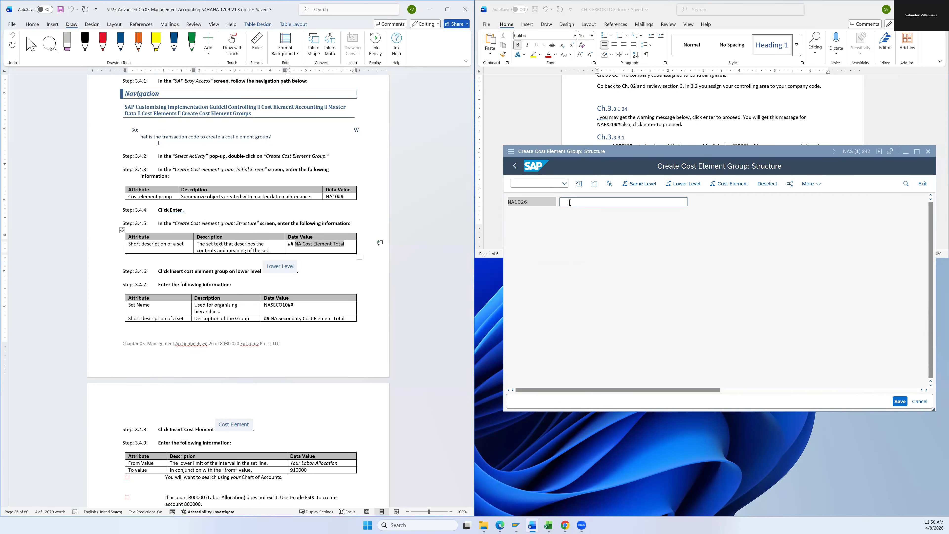
pyautogui.write('26')
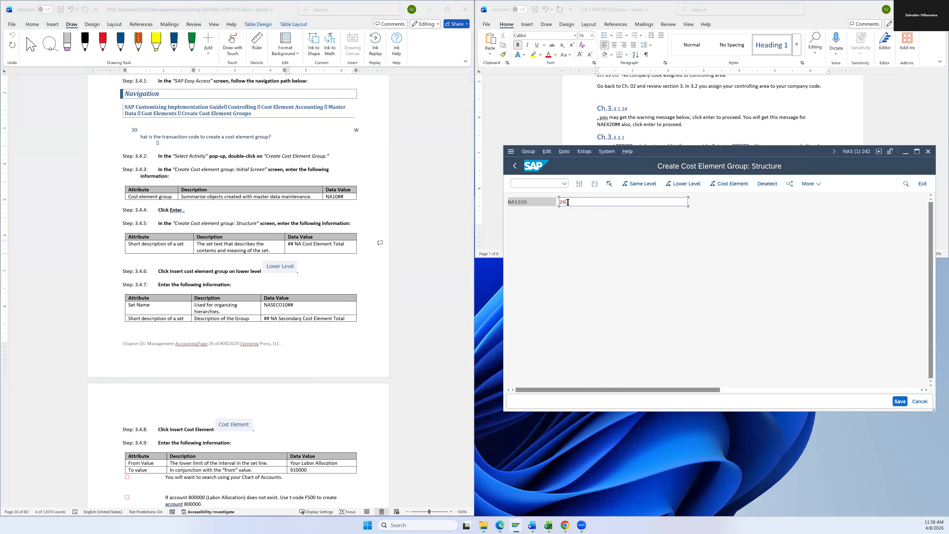
pyautogui.hotkey('ctrl', 'v')
# Step: Insert a lower-level group beneath NA1026 and name it NASECO1026, using the set name from Step 3.4.7
pyautogui.scroll(-3, 414, 251)
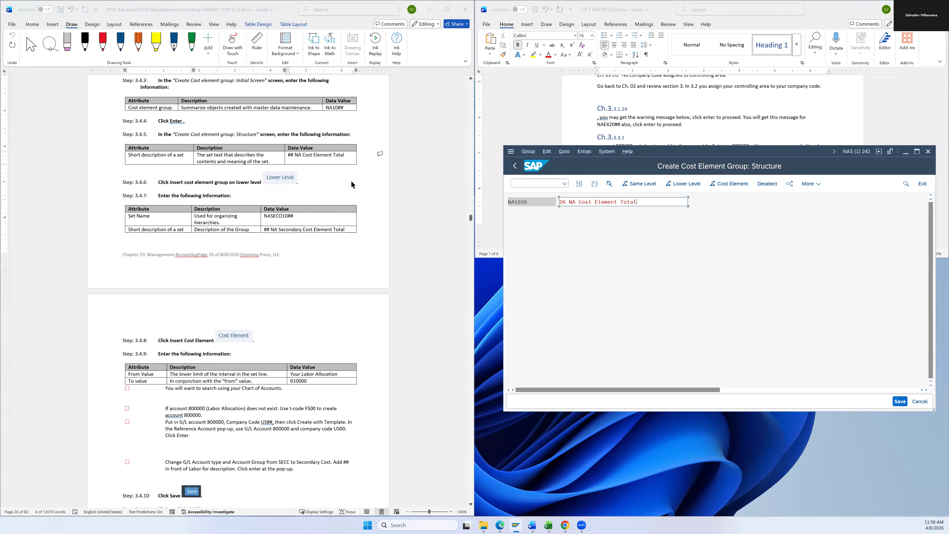
pyautogui.click(683, 189)
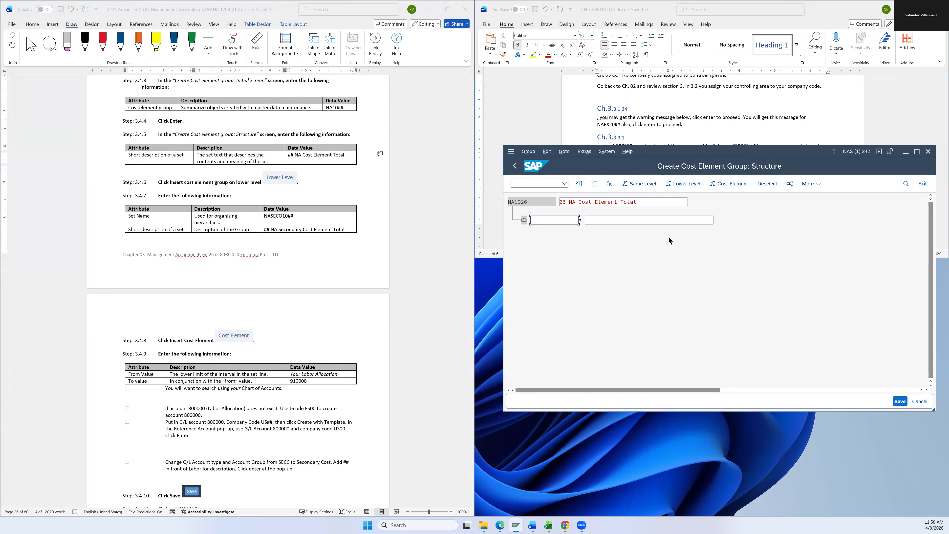
pyautogui.click(271, 218)
pyautogui.doubleClick(272, 219)
pyautogui.hotkey('ctrl', 'c')
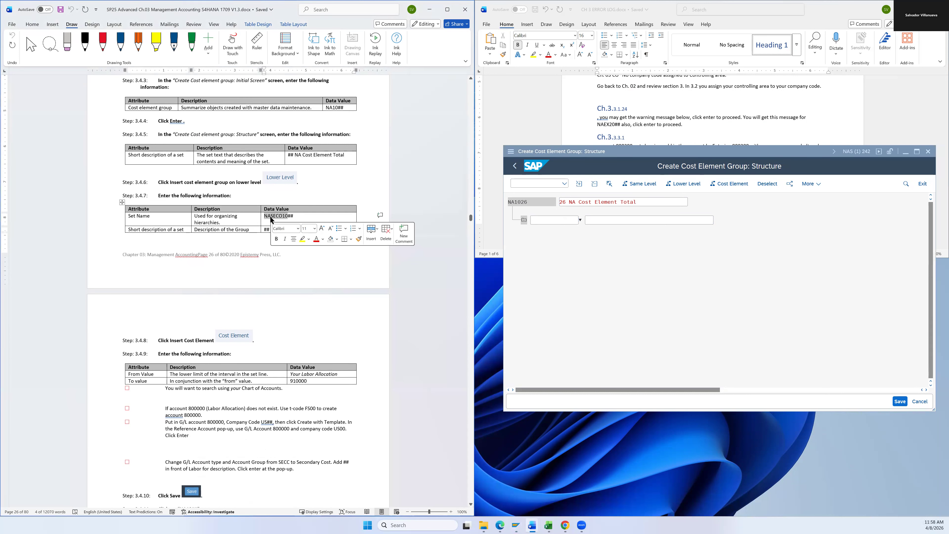
pyautogui.click(539, 220)
pyautogui.hotkey('ctrl', 'v')
pyautogui.write('26')
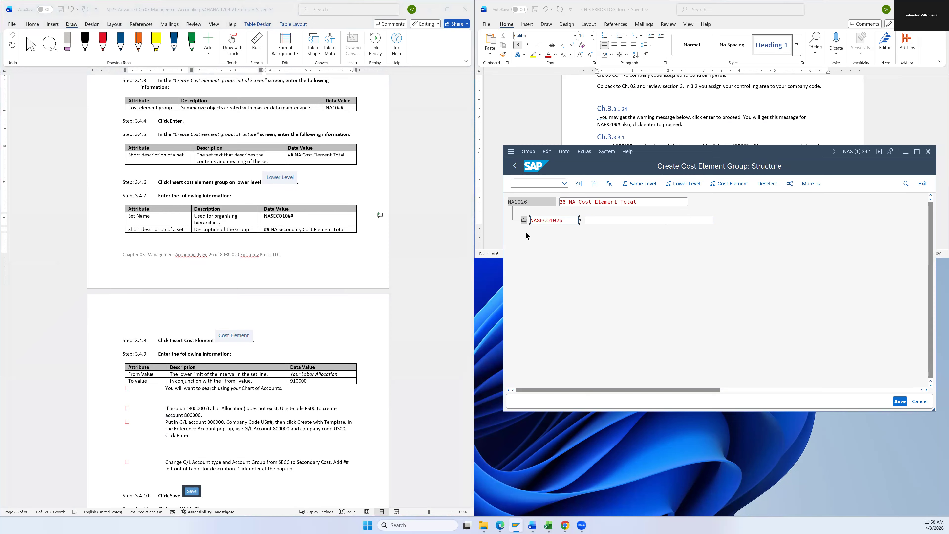
# Step: Describe group NASECO1026 as "26 NA Secondary Cost Element Total" with the wording copied from the guide
pyautogui.click(331, 232)
pyautogui.doubleClick(332, 232)
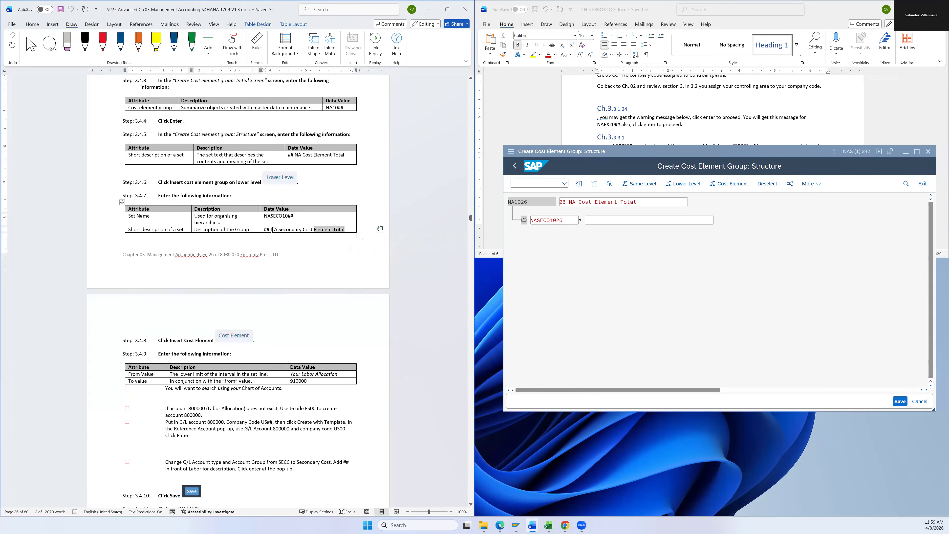
pyautogui.keyDown('shift'); pyautogui.click(272, 230); pyautogui.keyUp('shift')
pyautogui.hotkey('ctrl', 'c')
pyautogui.click(592, 220)
pyautogui.write('26')
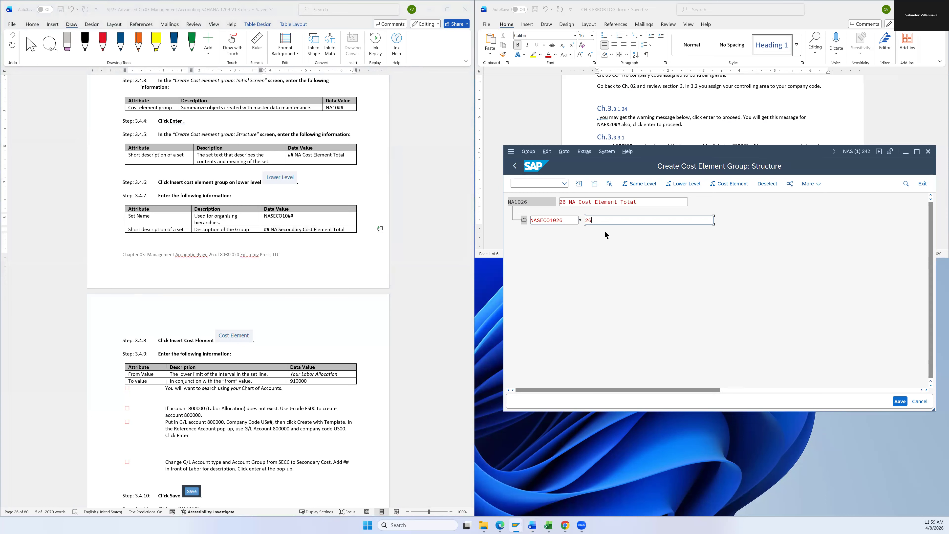
pyautogui.hotkey('ctrl', 'v')
# Step: Insert cost element interval rows under NASECO1026 and consult Step 3.4.9 for the from and to values
pyautogui.scroll(-1, 286, 243)
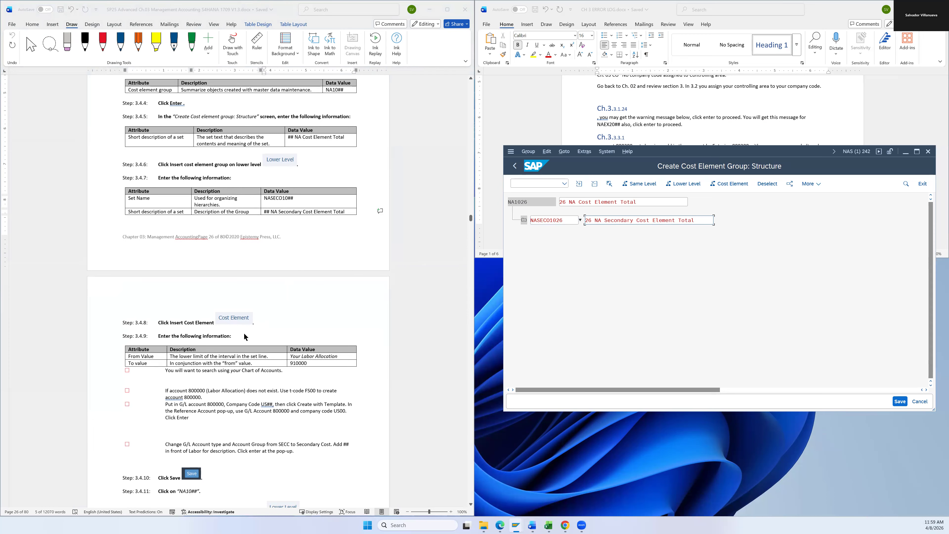
pyautogui.click(729, 184)
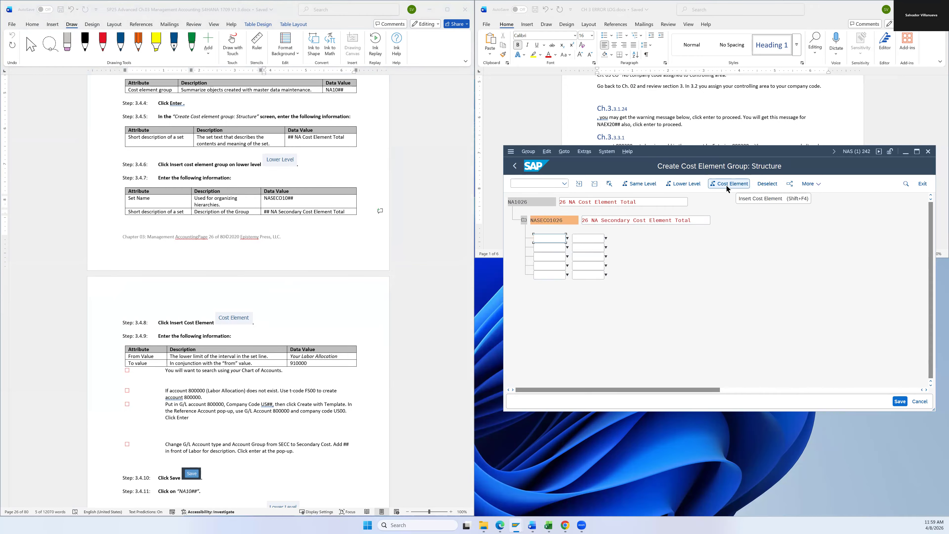
pyautogui.scroll(-1, 297, 341)
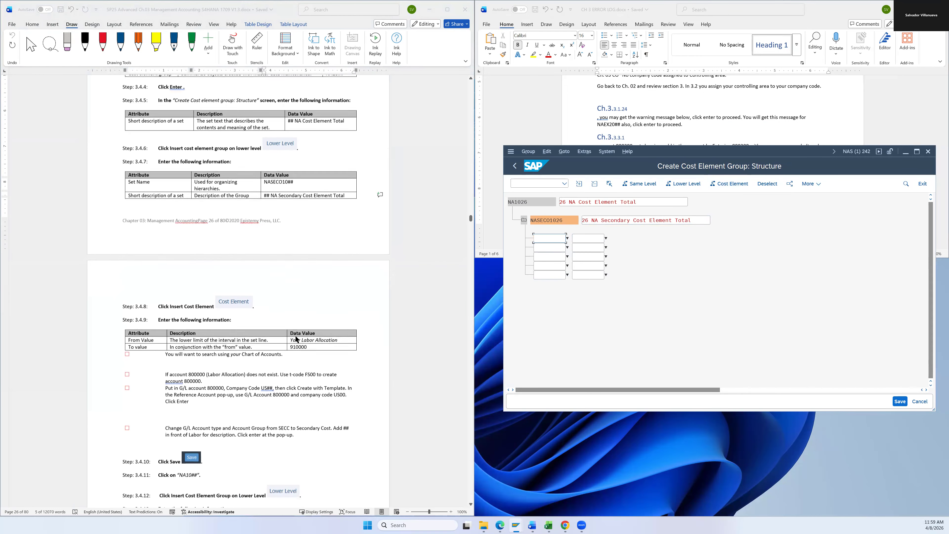
pyautogui.scroll(-3, 296, 341)
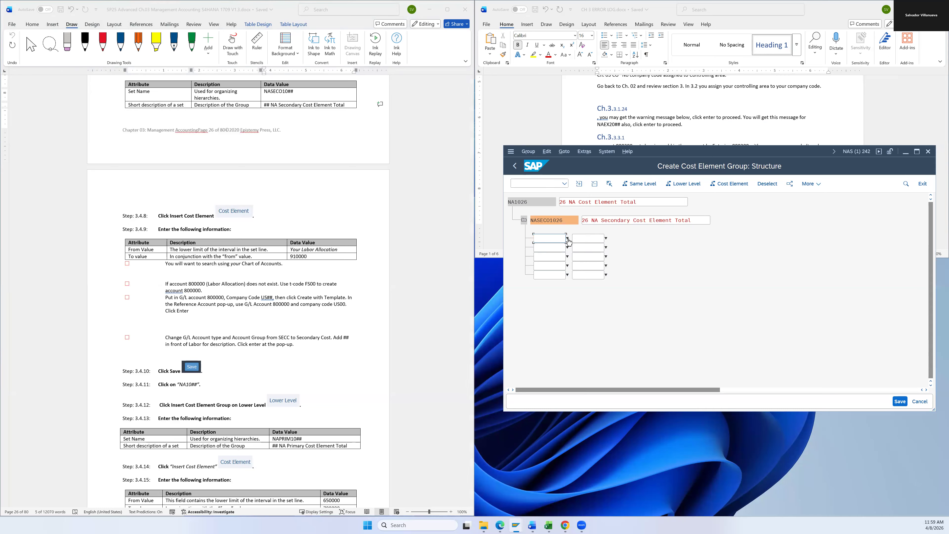
pyautogui.click(567, 240)
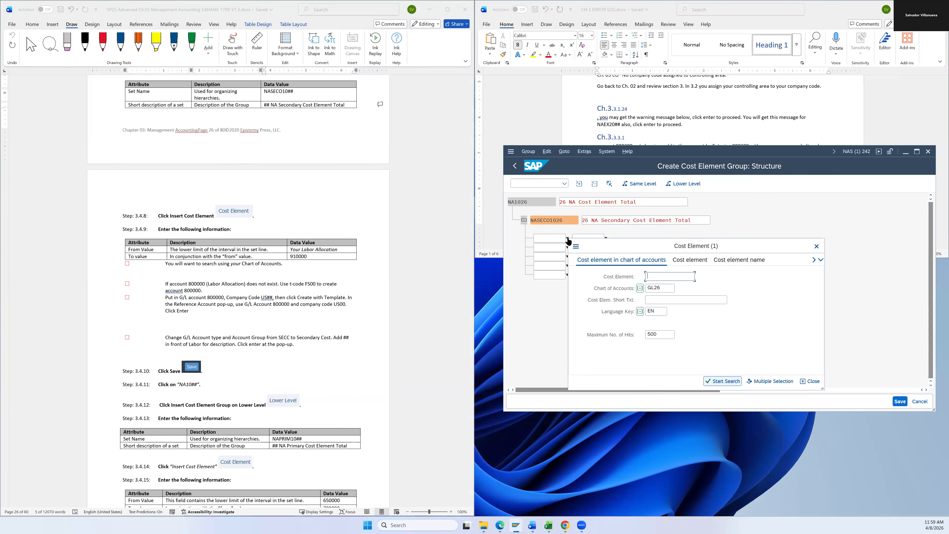
pyautogui.click(721, 382)
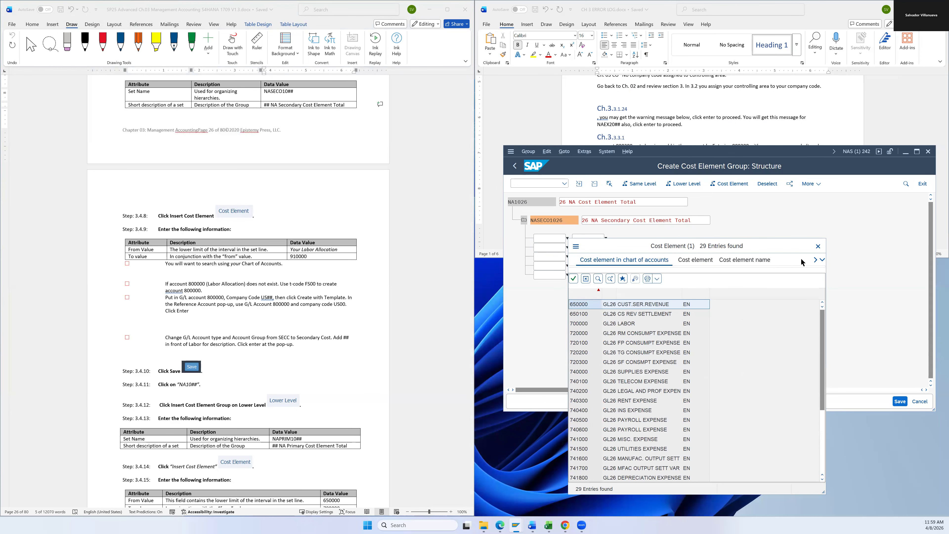
pyautogui.click(819, 246)
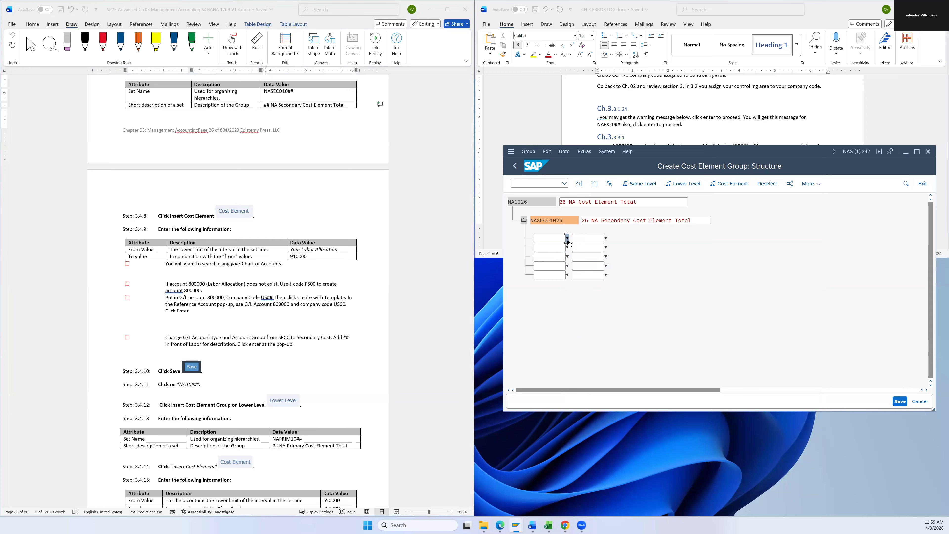
# Step: Look up cost elements in chart of accounts GL26 and choose 800000 LABOR ALLOC as the first interval's from value under NASECO1026
pyautogui.click(568, 239)
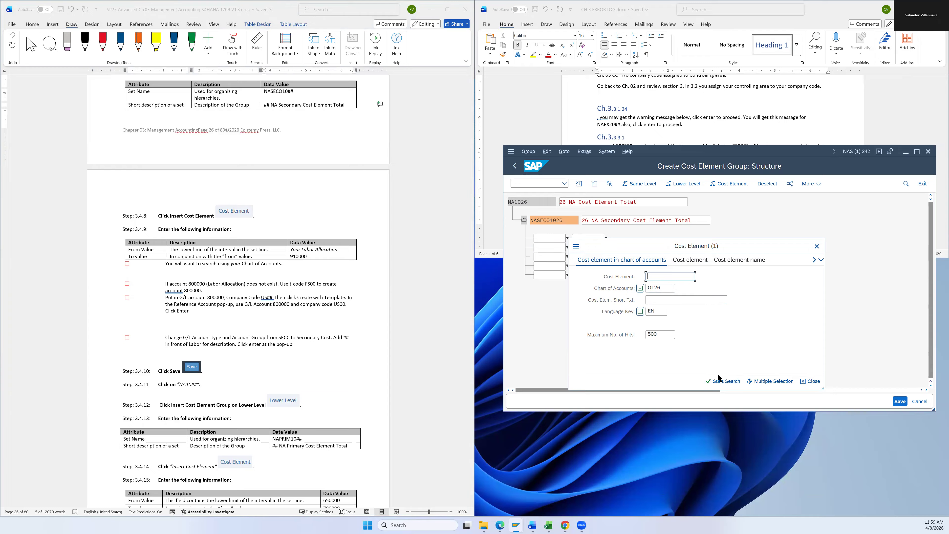
pyautogui.click(722, 381)
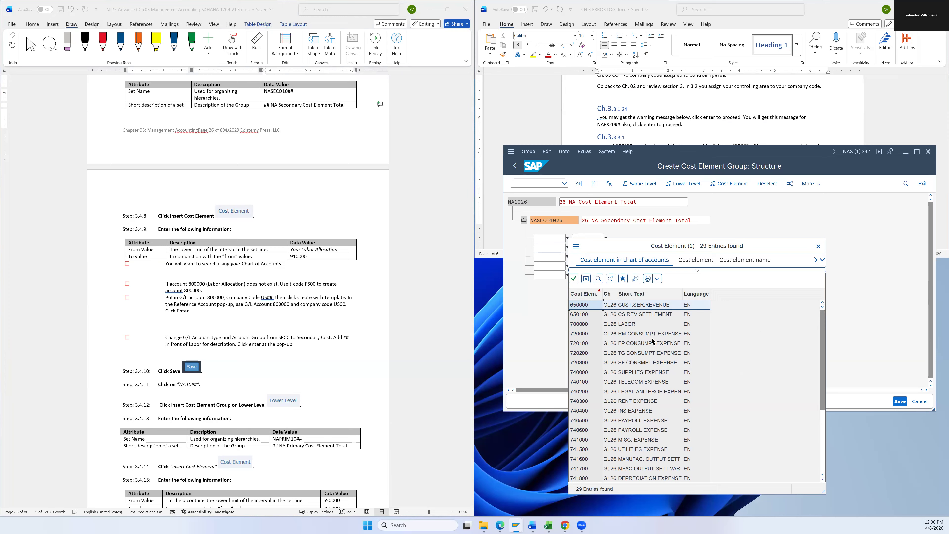
pyautogui.click(630, 327)
pyautogui.scroll(-1, 660, 352)
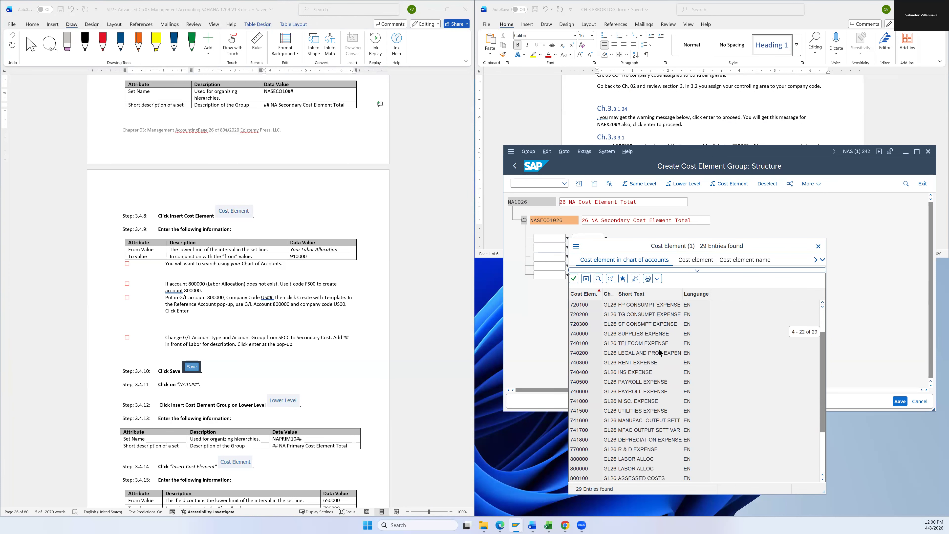
pyautogui.scroll(-3, 659, 351)
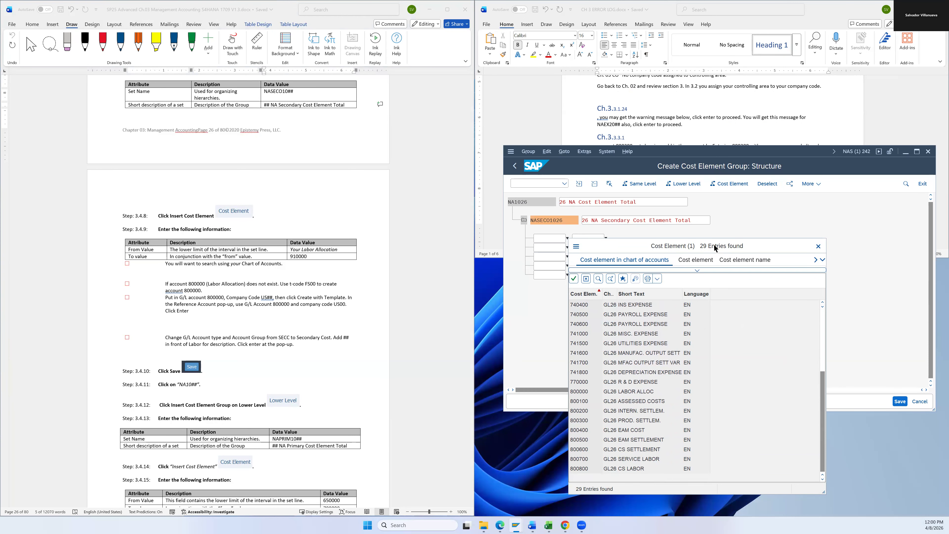
pyautogui.moveTo(714, 247); pyautogui.dragTo(715, 148)
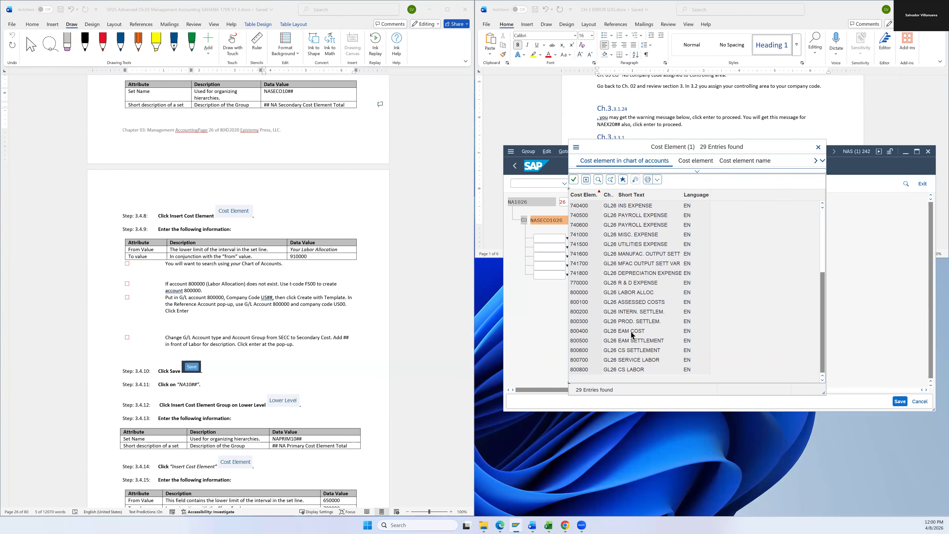
pyautogui.scroll(4, 636, 325)
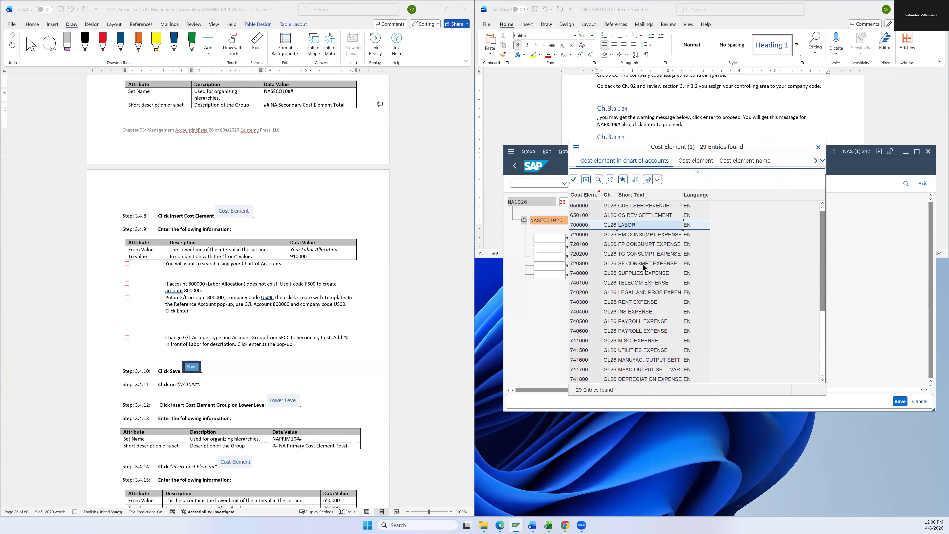
pyautogui.scroll(-1, 641, 318)
pyautogui.scroll(-1, 640, 317)
pyautogui.click(640, 341)
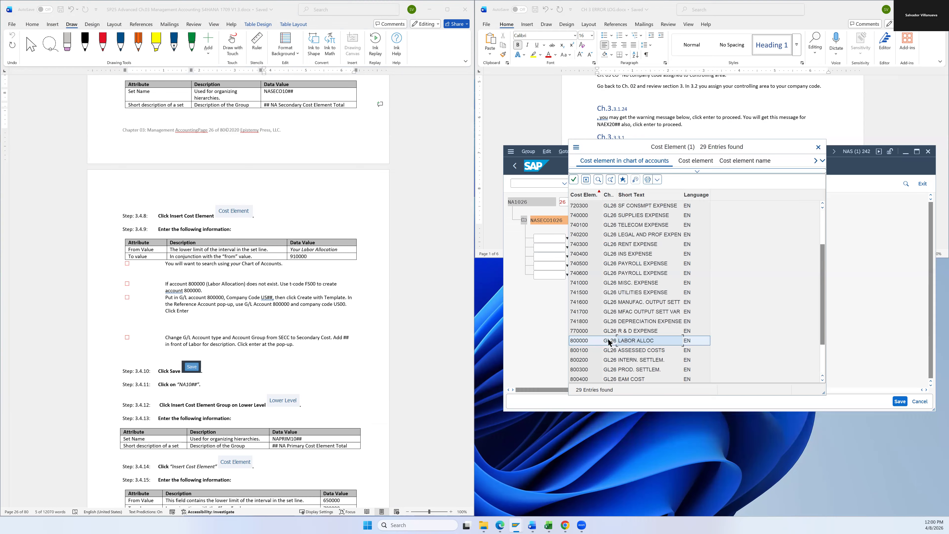
pyautogui.doubleClick(628, 344)
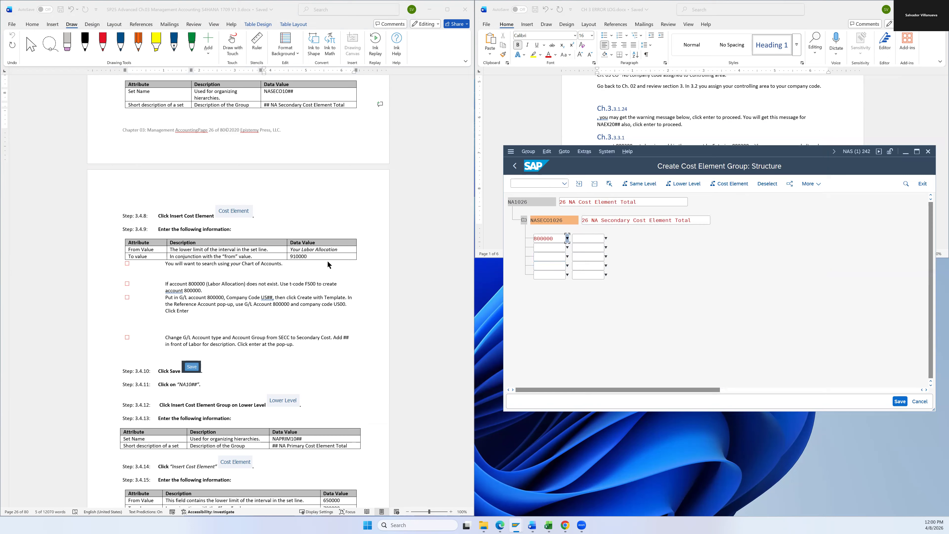
# Step: Set that interval's to value to 910000, copied from Step 3.4.9 of the guide, and save the group
pyautogui.hotkey('alt', 'Tab')
pyautogui.click(300, 256)
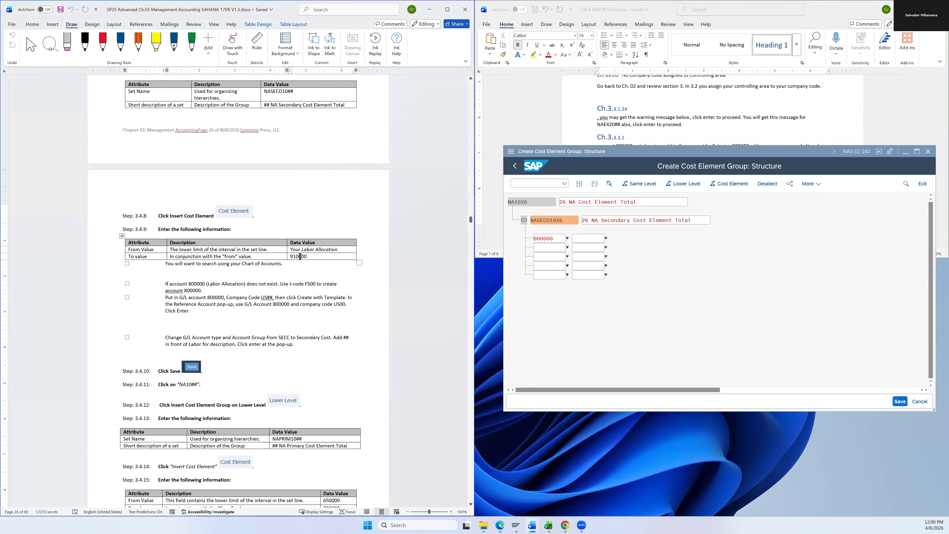
pyautogui.doubleClick(302, 256)
pyautogui.hotkey('ctrl', 'c')
pyautogui.click(592, 237)
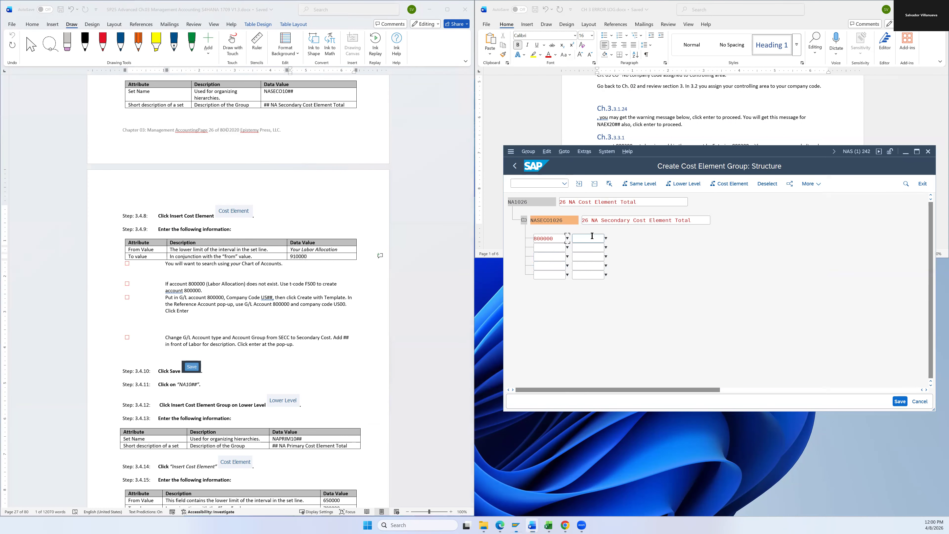
pyautogui.hotkey('ctrl', 'v')
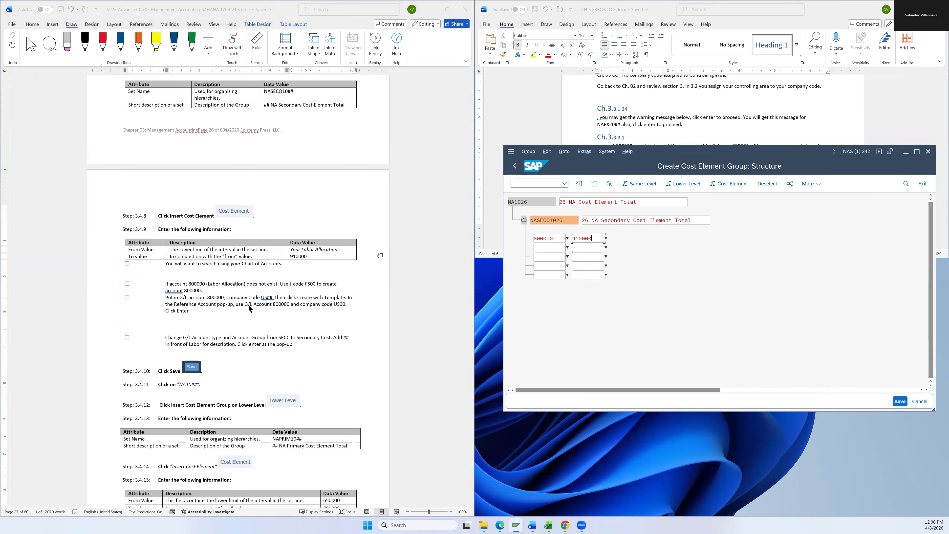
pyautogui.scroll(-3, 238, 314)
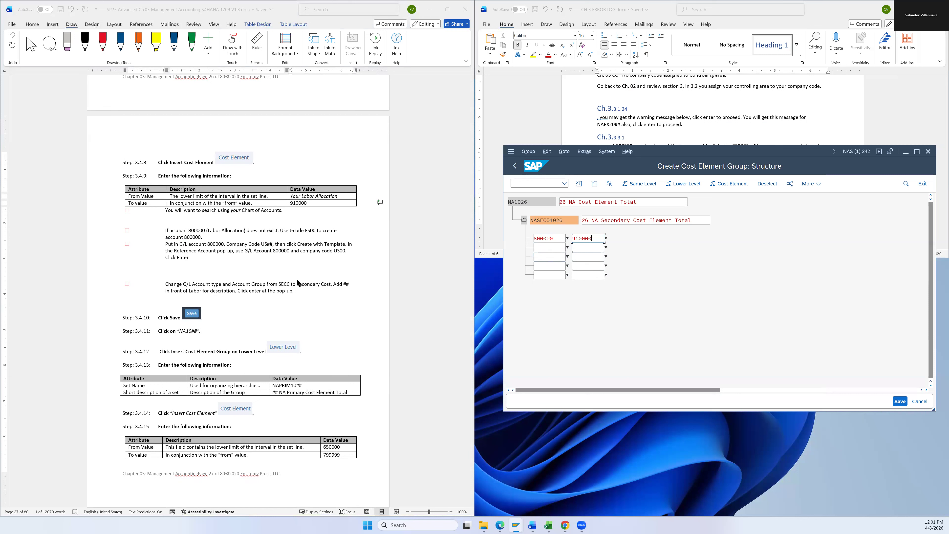
pyautogui.scroll(-3, 362, 246)
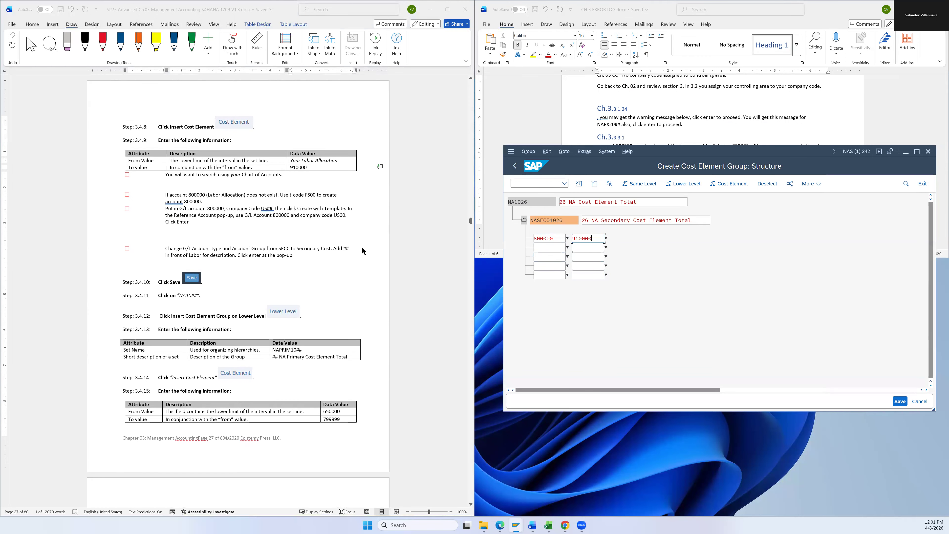
pyautogui.click(899, 402)
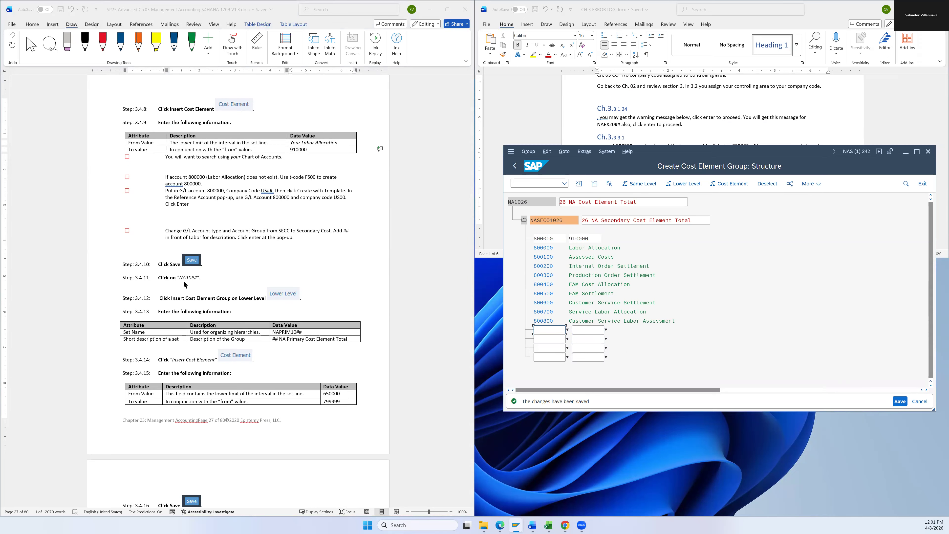
# Step: Insert a lower-level group beneath NA1026 and name it NAPRIM1026, using the set name from Step 3.4.13
pyautogui.click(518, 202)
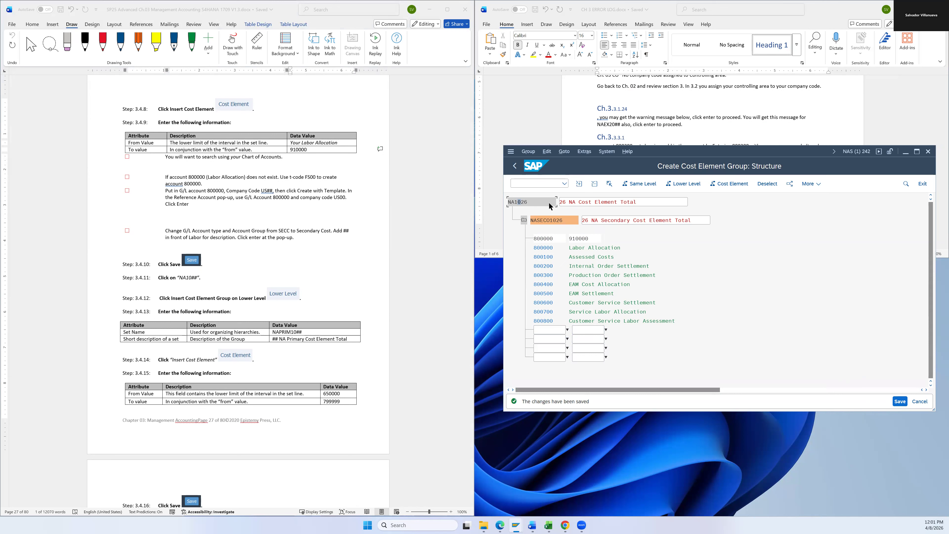
pyautogui.click(688, 185)
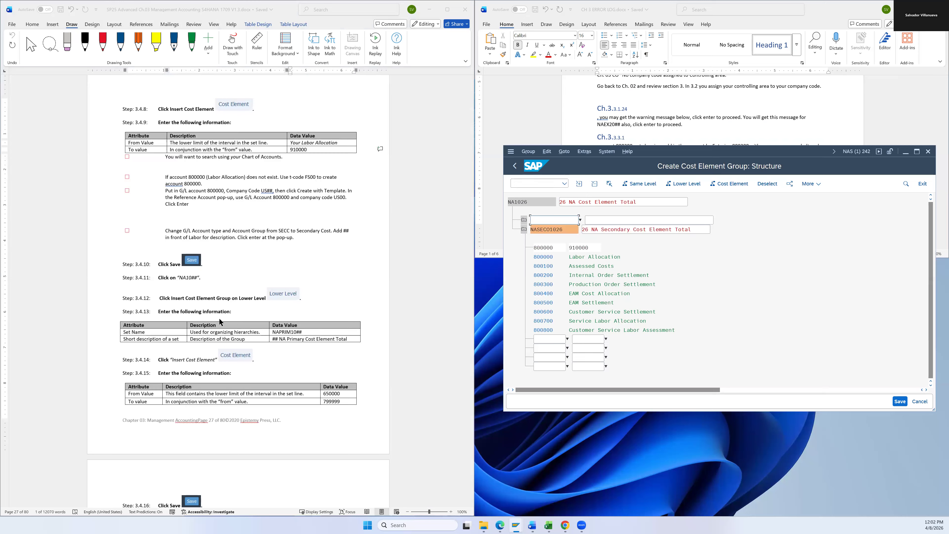
pyautogui.click(284, 332)
pyautogui.doubleClick(283, 332)
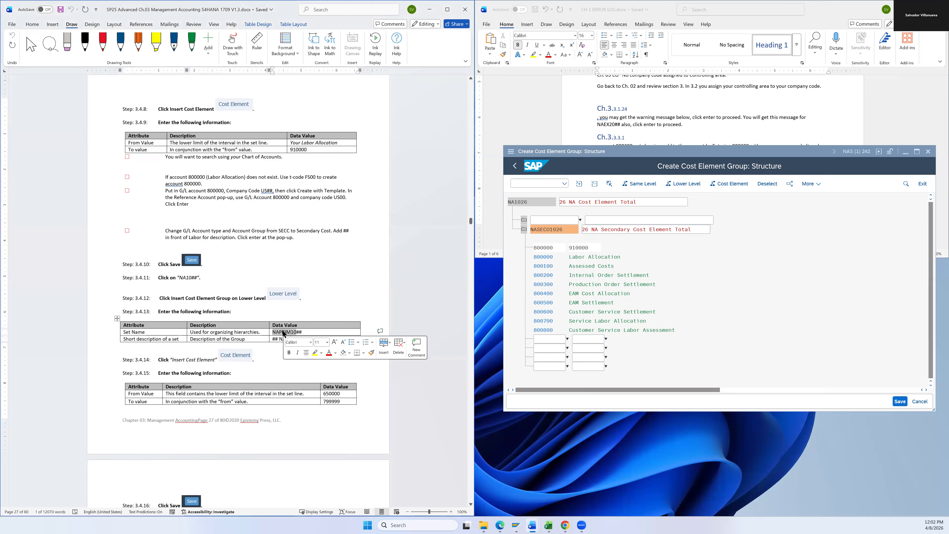
pyautogui.hotkey('ctrl', 'c')
pyautogui.click(561, 221)
pyautogui.hotkey('ctrl', 'v')
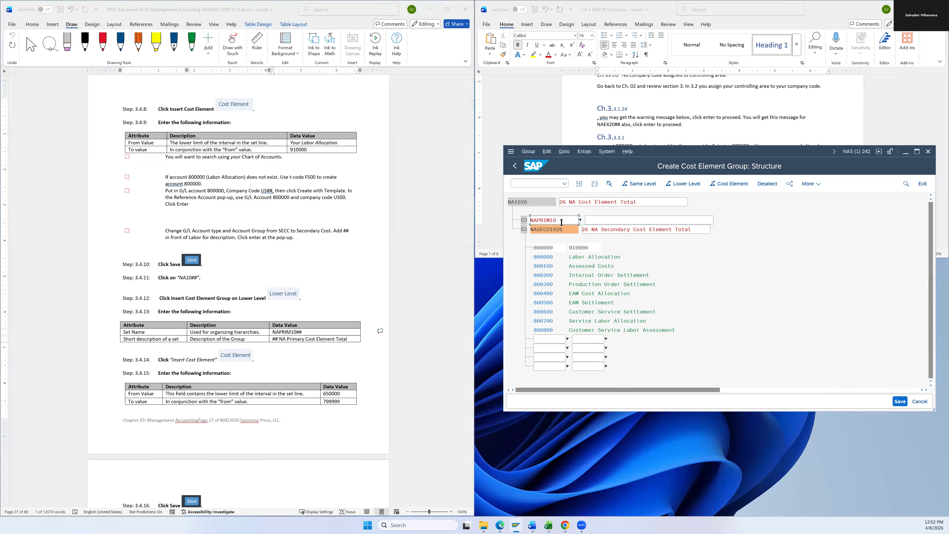
# Step: Describe group NAPRIM1026 as "26 NA Primary Cost Element Total" with the wording copied from the guide
pyautogui.click(310, 338)
pyautogui.moveTo(336, 338); pyautogui.dragTo(279, 341)
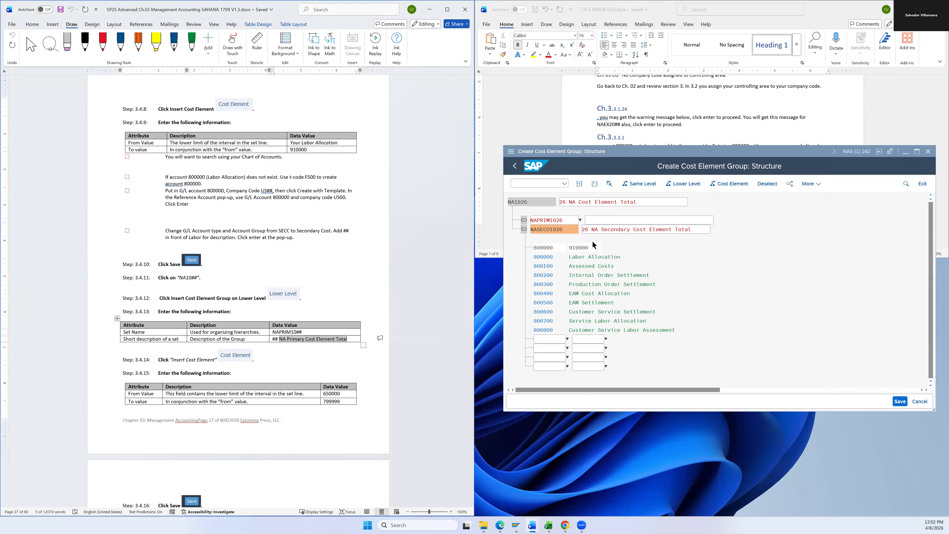
pyautogui.click(590, 218)
pyautogui.write('26')
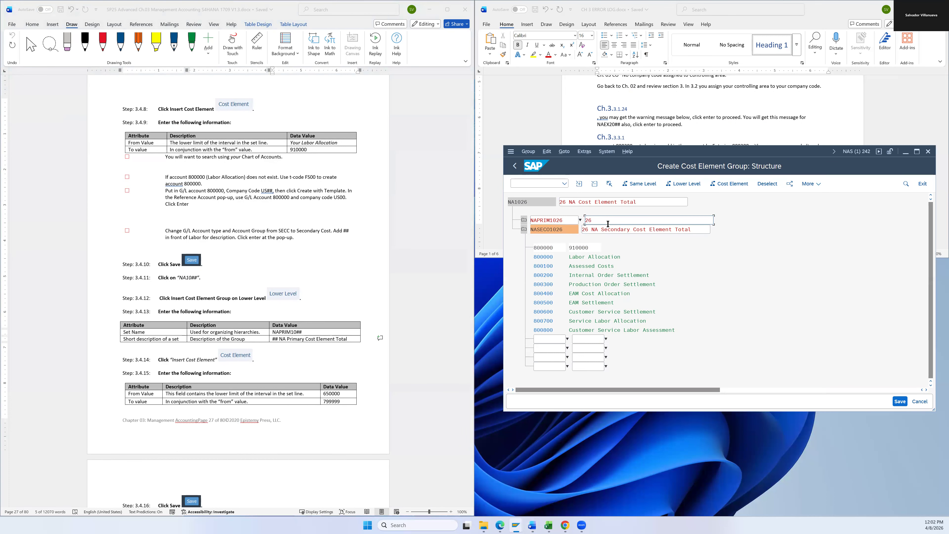
pyautogui.hotkey('ctrl', 'v')
# Step: Insert cost element interval rows under NAPRIM1026 and enter the interval 650000 to 799999 from Step 3.4.15
pyautogui.scroll(-1, 281, 337)
pyautogui.scroll(-2, 282, 341)
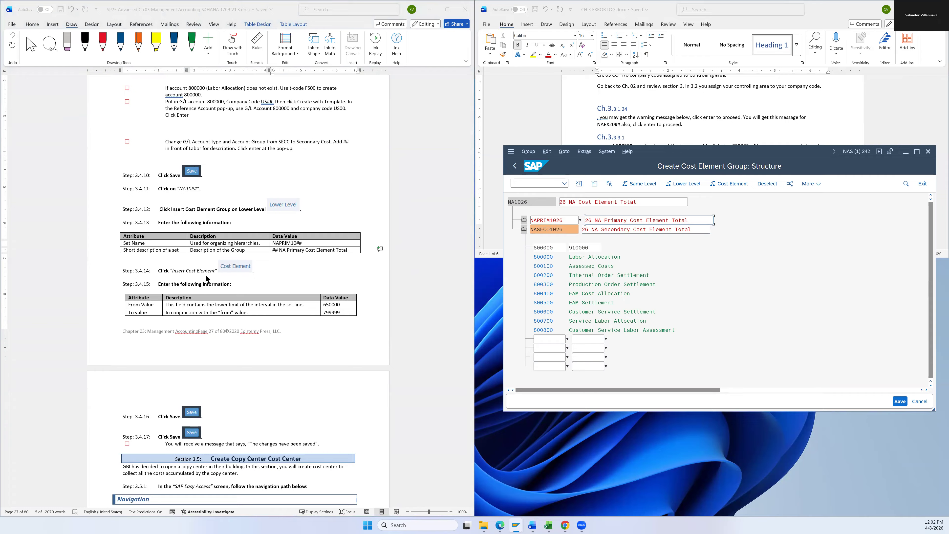
pyautogui.click(720, 183)
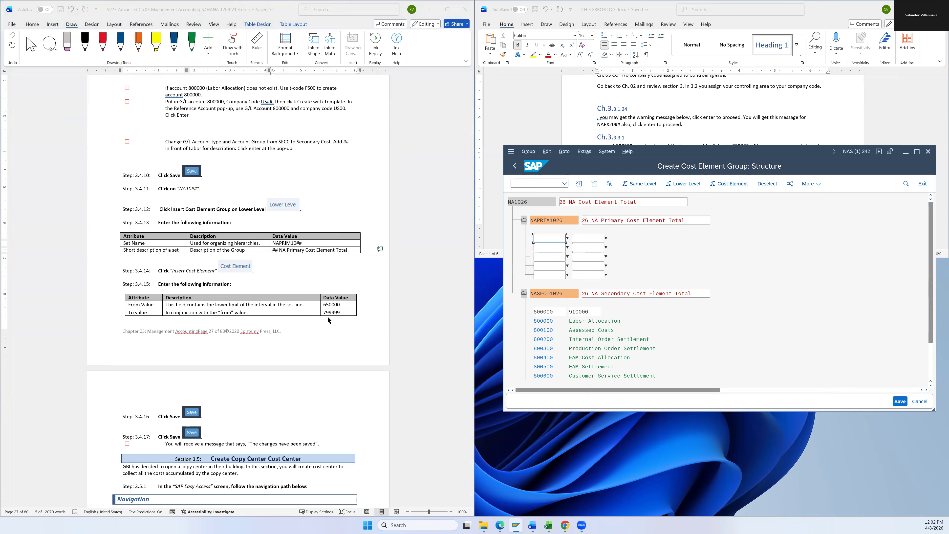
pyautogui.click(335, 304)
pyautogui.doubleClick(336, 303)
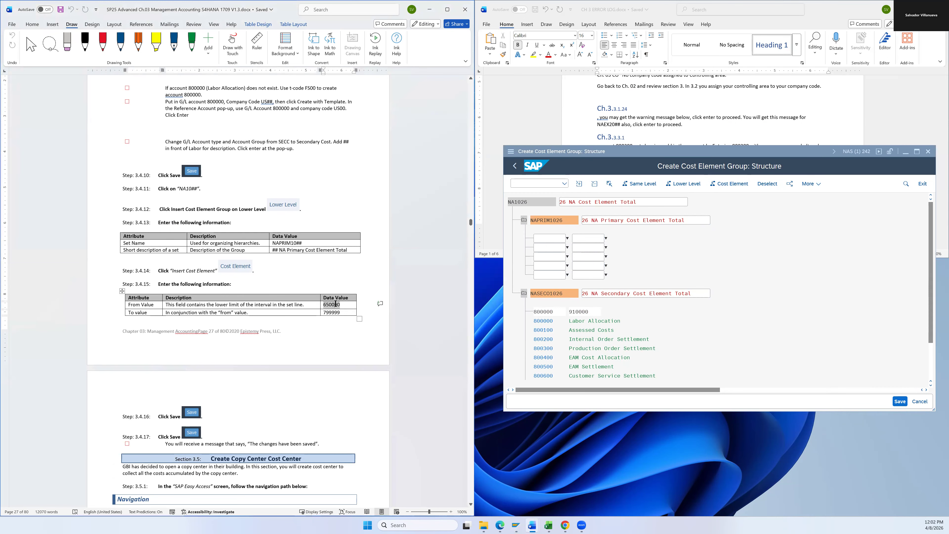
pyautogui.click(541, 243)
pyautogui.hotkey('ctrl', 'v')
pyautogui.click(335, 313)
pyautogui.doubleClick(335, 313)
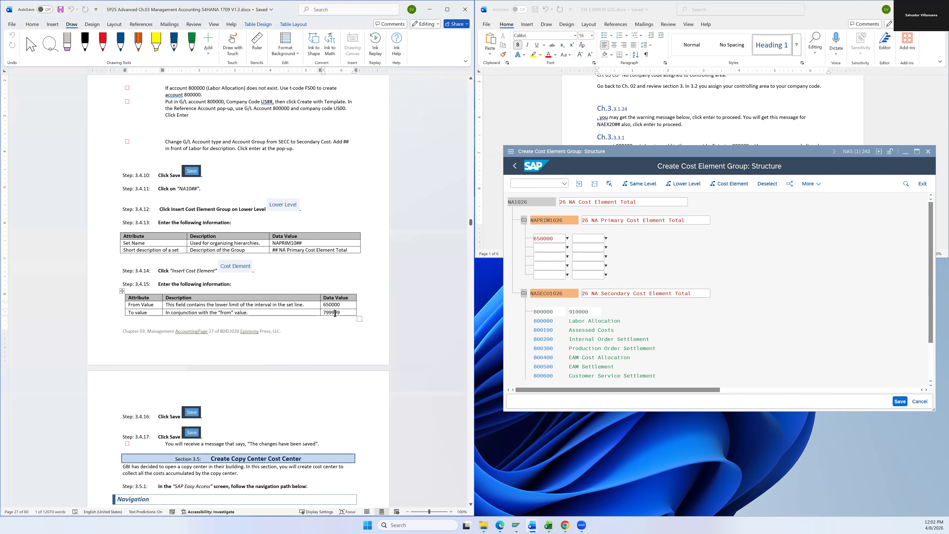
pyautogui.click(576, 240)
pyautogui.hotkey('ctrl', 'v')
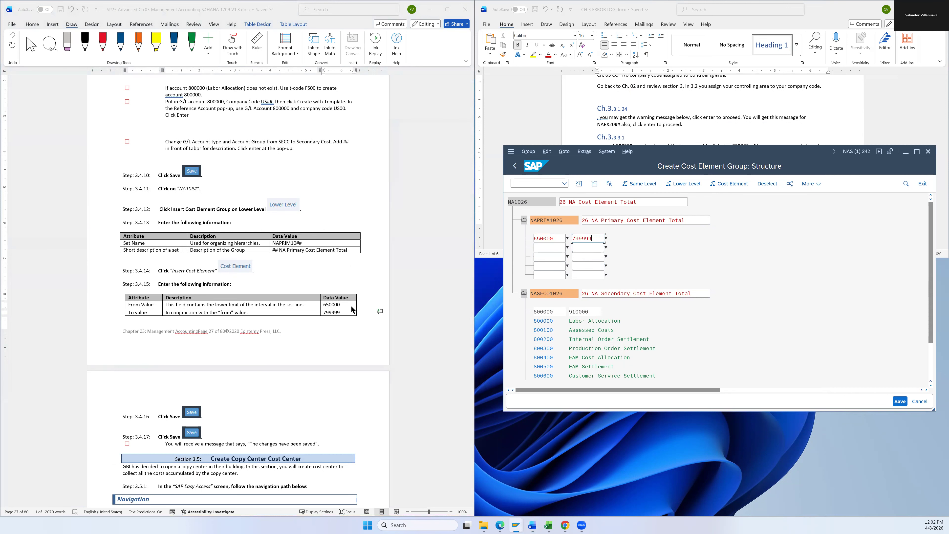
# Step: Save the cost element group structure twice, as Steps 3.4.16 and 3.4.17 of the guide require
pyautogui.scroll(-3, 361, 306)
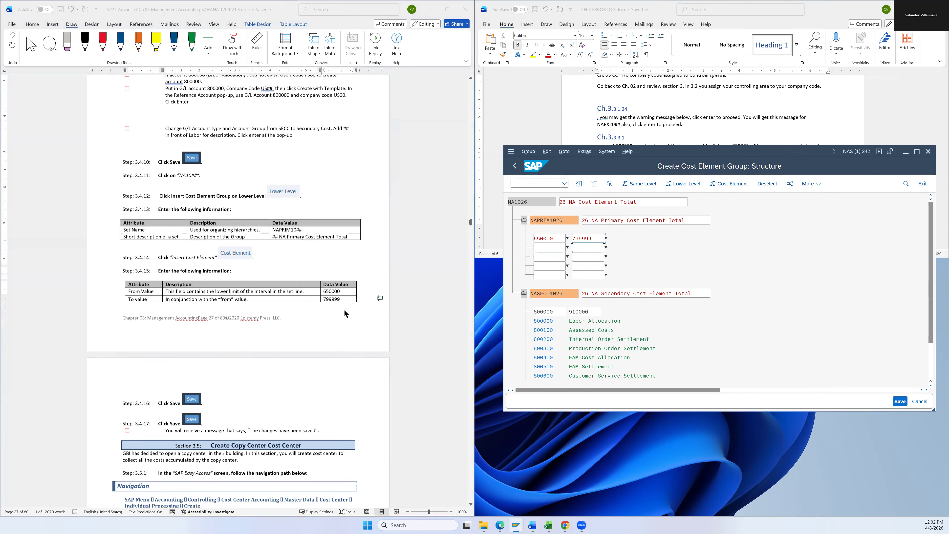
pyautogui.click(900, 401)
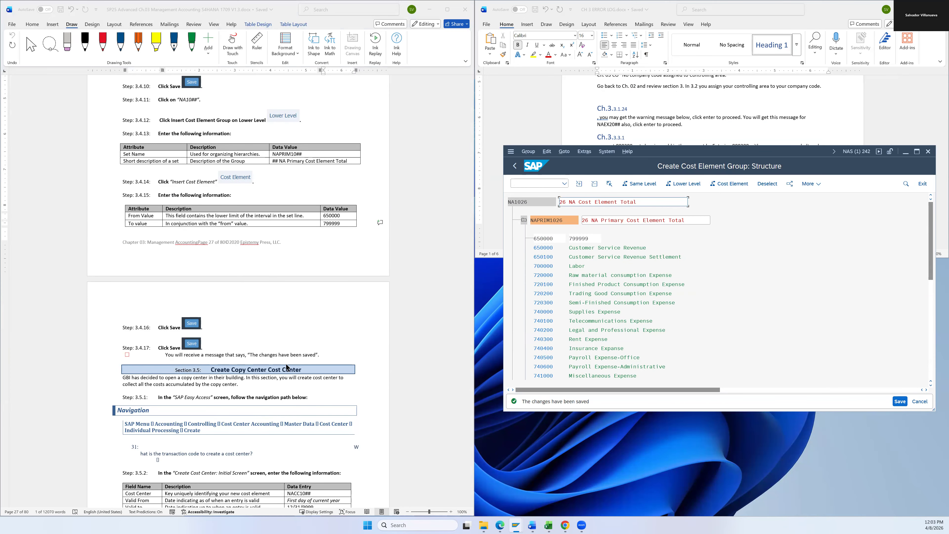
pyautogui.scroll(-3, 291, 367)
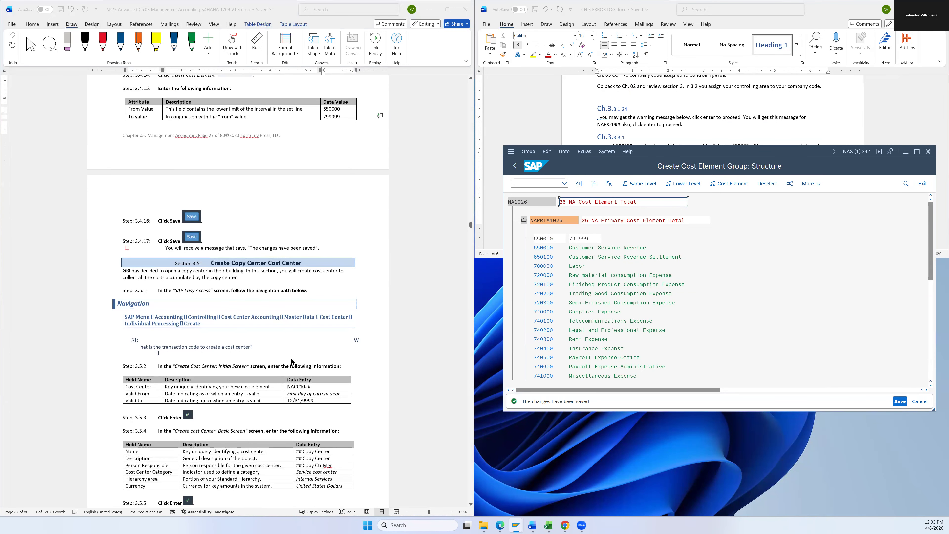
pyautogui.click(899, 402)
# Step: Consult Section 3.5 on the Copy Center cost center and open a new SAP session placed beside the guide
pyautogui.scroll(-1, 210, 258)
pyautogui.scroll(-1, 211, 258)
pyautogui.scroll(-1, 208, 268)
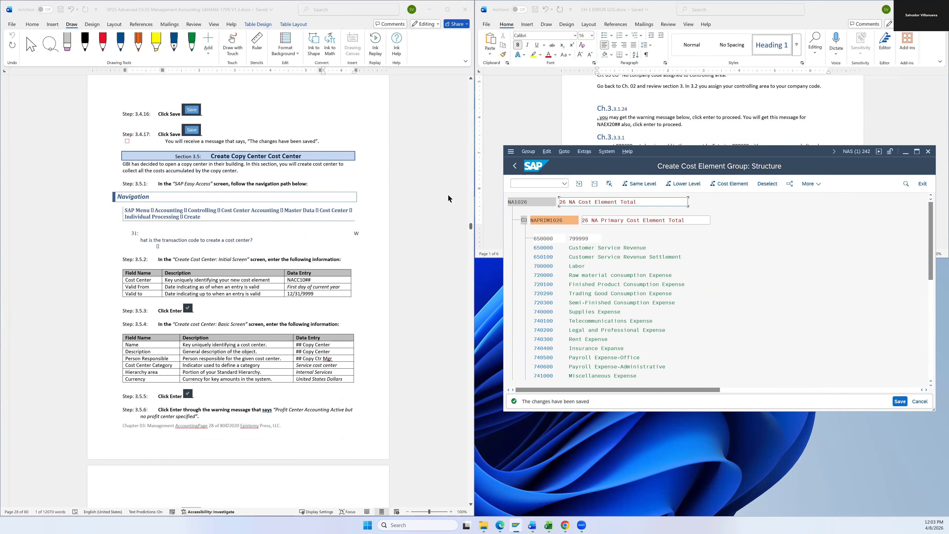
pyautogui.click(512, 152)
pyautogui.click(544, 235)
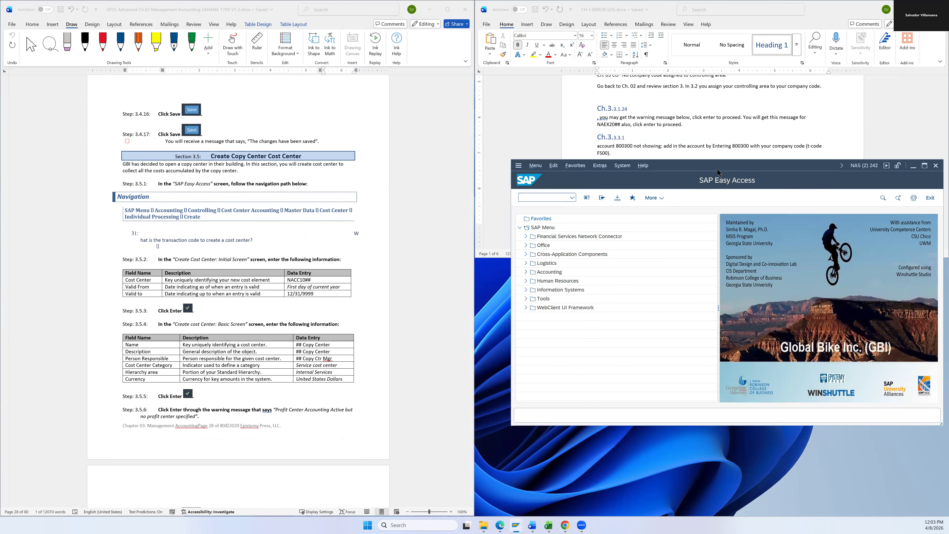
pyautogui.moveTo(720, 172); pyautogui.dragTo(701, 172)
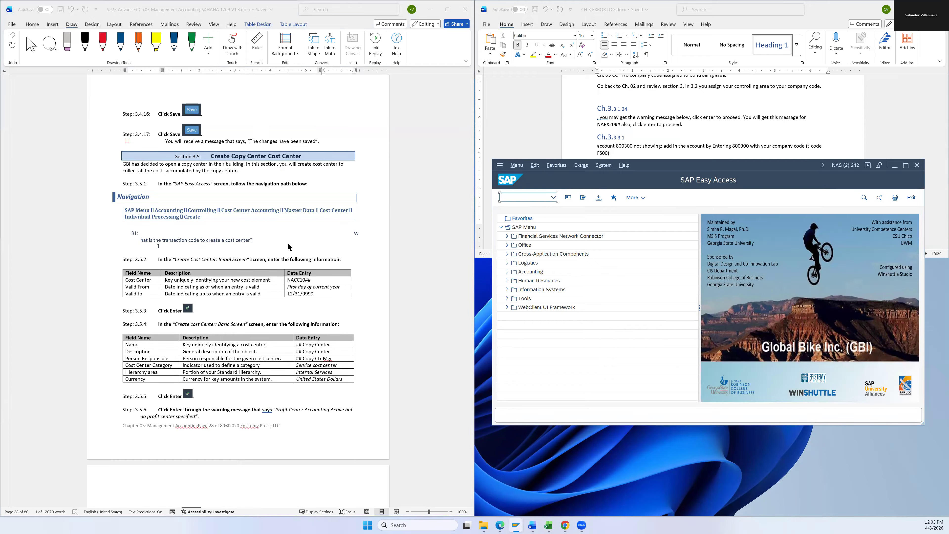
# Step: Start transaction KS01 - Create, found under Accounting, Controlling, Cost Center Accounting, Master Data, Cost Center, Individual Processing
pyautogui.click(507, 271)
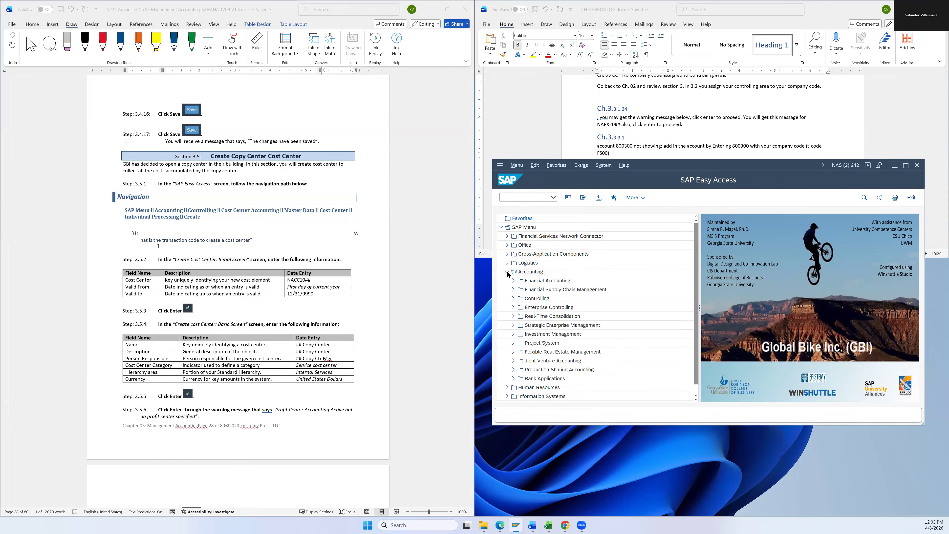
pyautogui.click(513, 299)
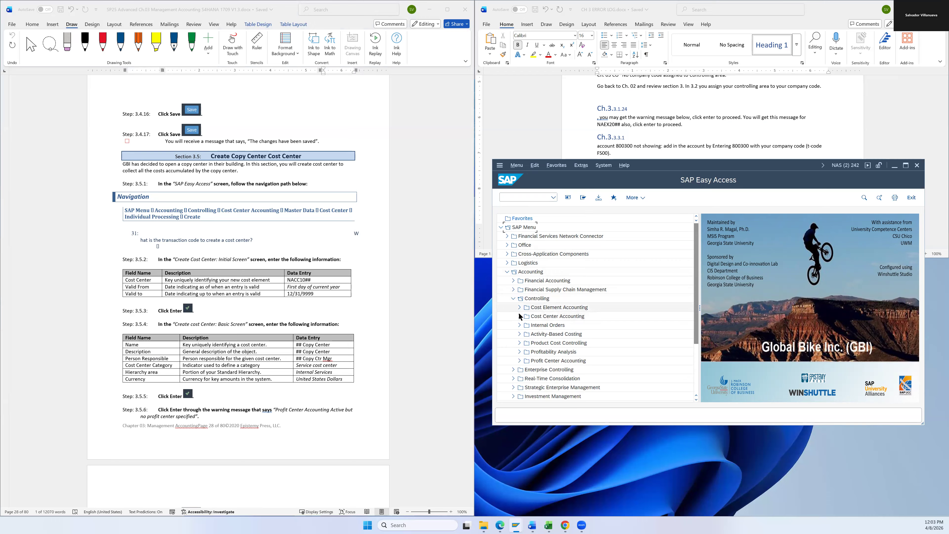
pyautogui.click(520, 317)
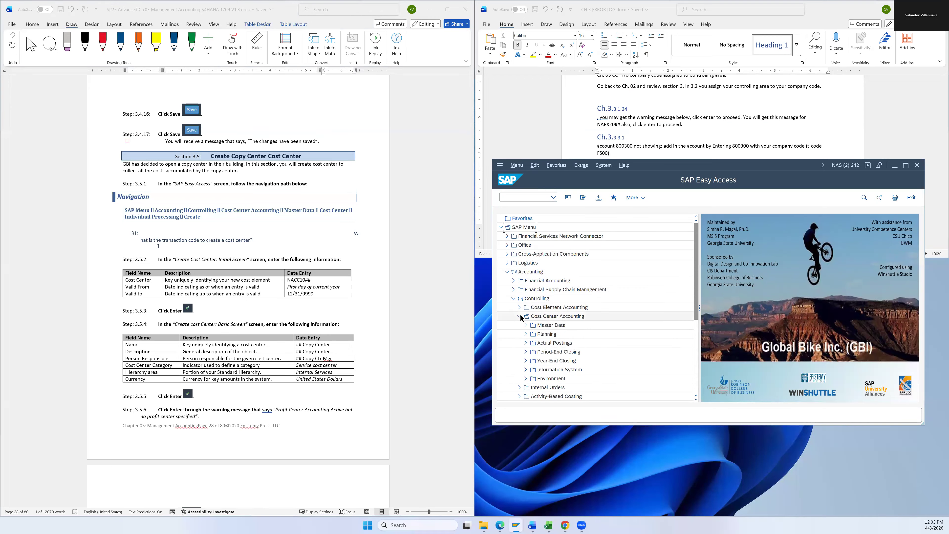
pyautogui.click(525, 324)
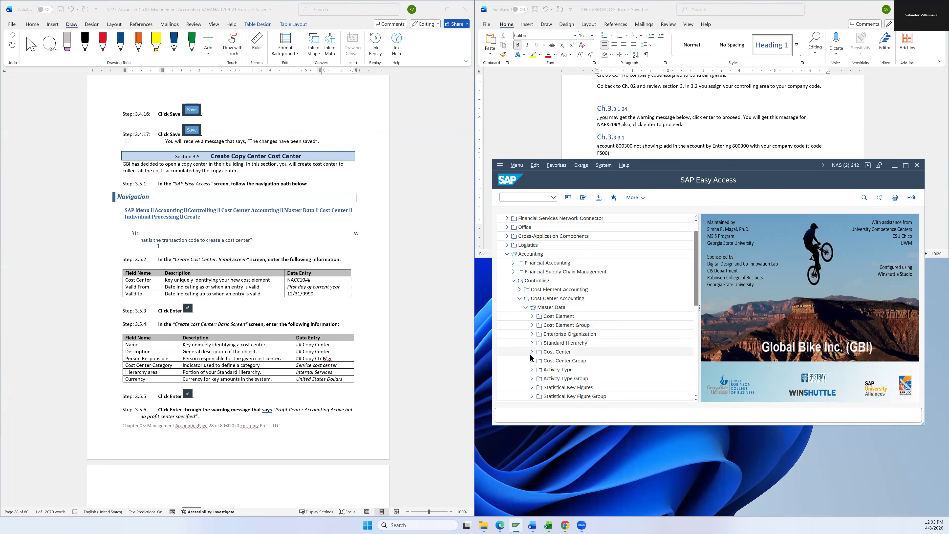
pyautogui.scroll(-1, 532, 370)
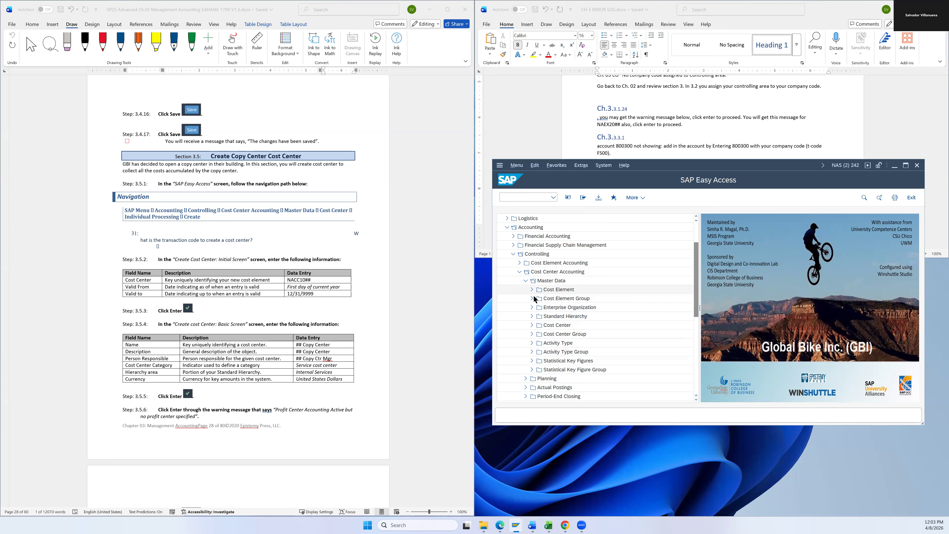
pyautogui.click(532, 326)
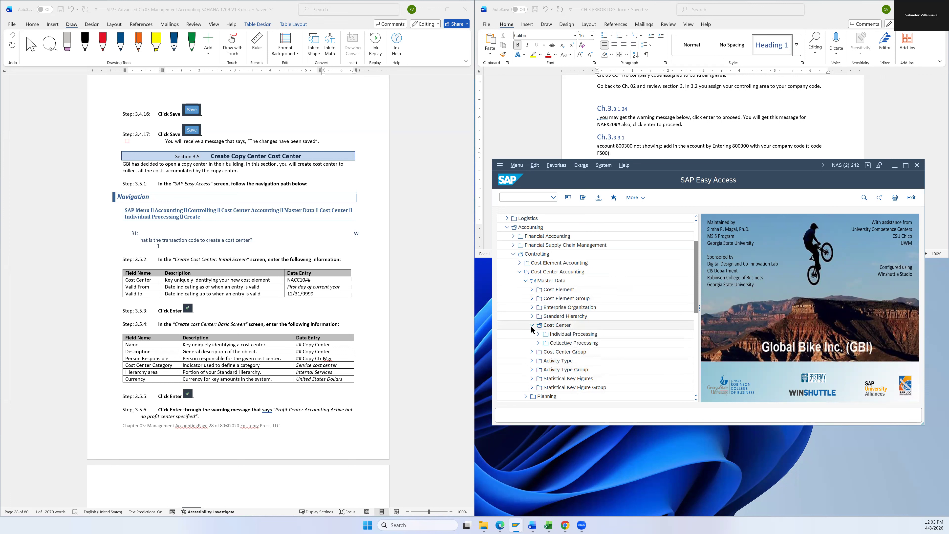
pyautogui.click(537, 334)
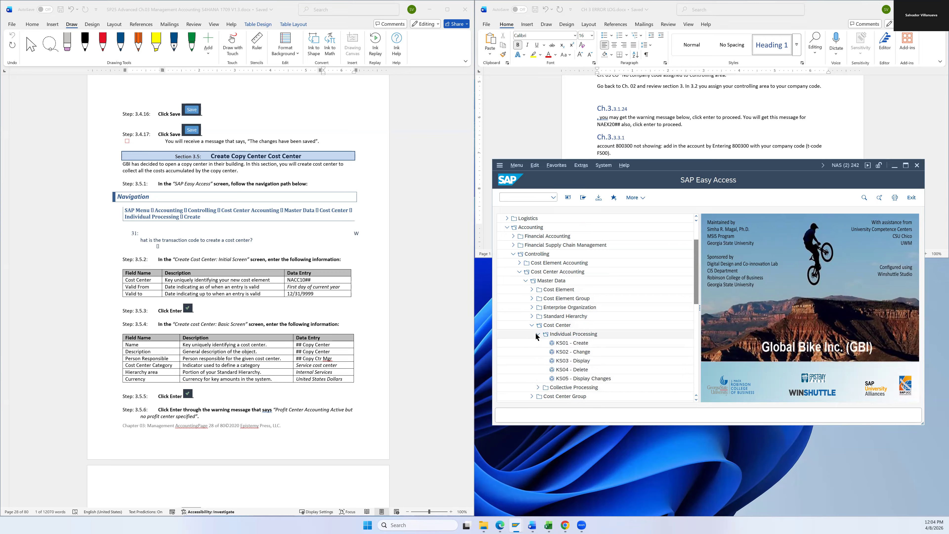
pyautogui.click(563, 346)
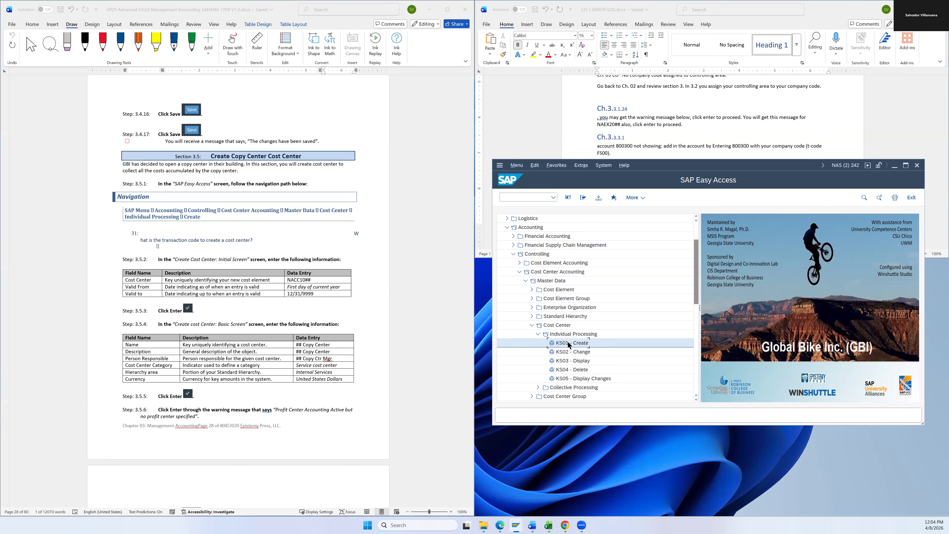
pyautogui.doubleClick(569, 344)
# Step: Enter NACC1026 as the cost center, copying the NACC10 prefix from Step 3.5.2 of the guide
pyautogui.scroll(-3, 320, 255)
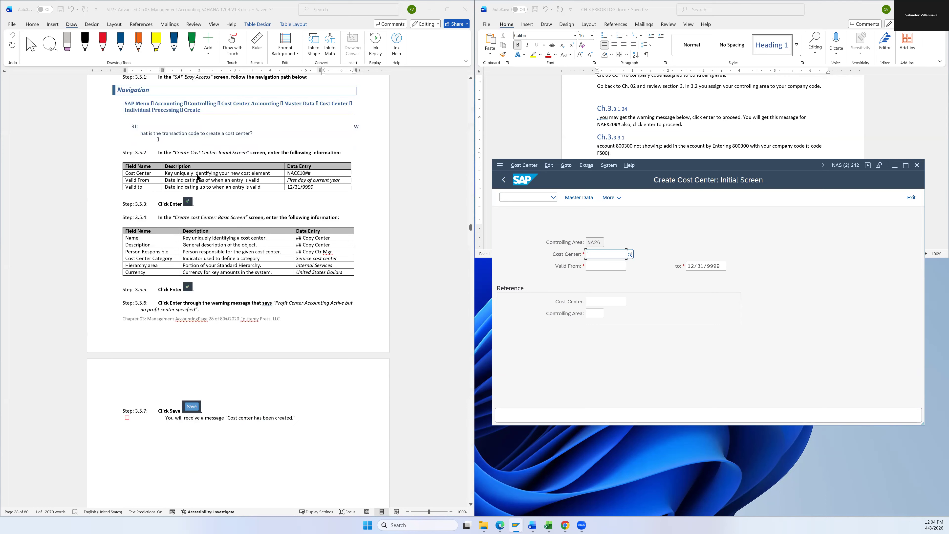
pyautogui.click(296, 170)
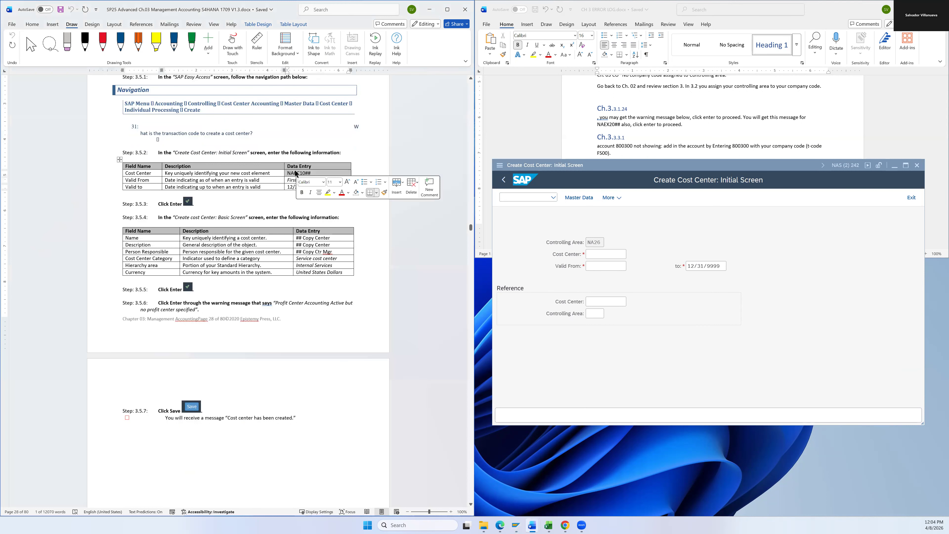
pyautogui.doubleClick(295, 173)
pyautogui.hotkey('ctrl', 'c')
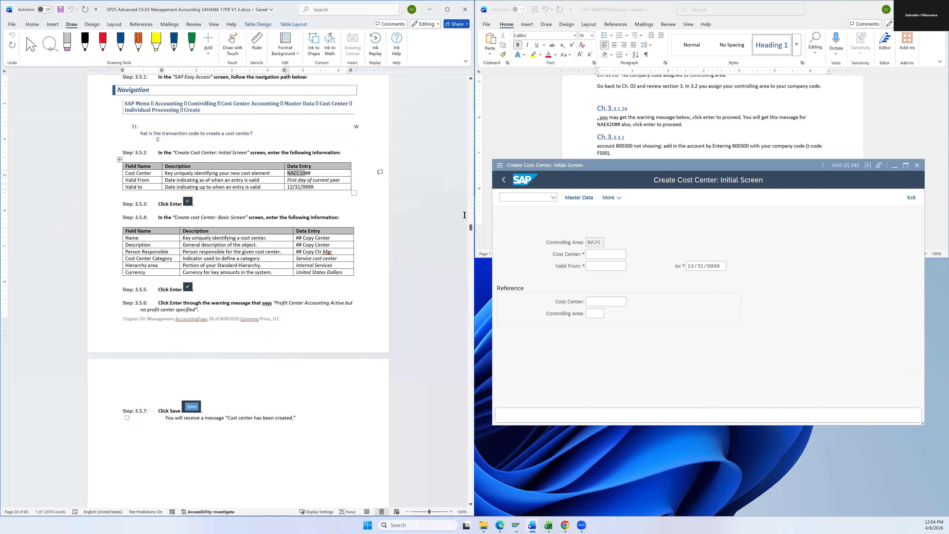
pyautogui.click(594, 253)
pyautogui.hotkey('ctrl', 'v')
pyautogui.write('2')
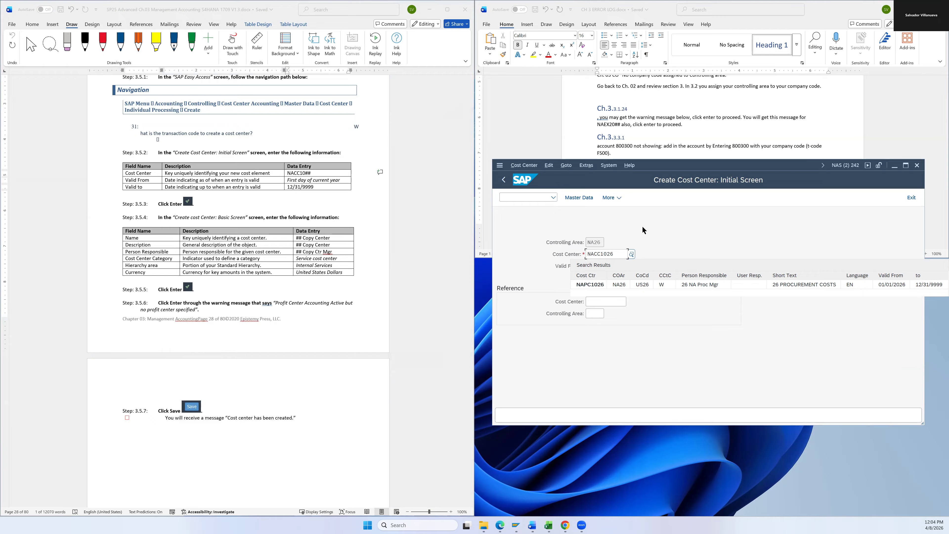
pyautogui.press('Down')
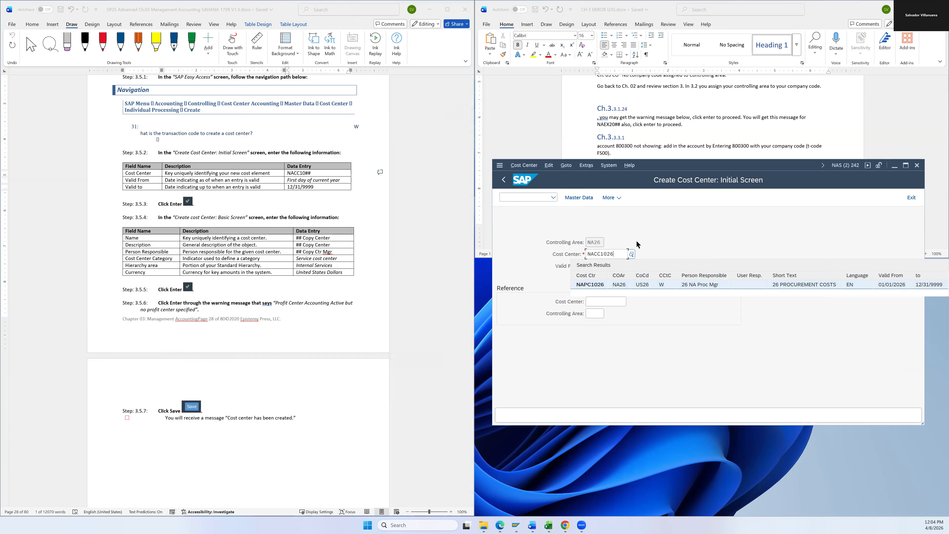
pyautogui.press('Escape')
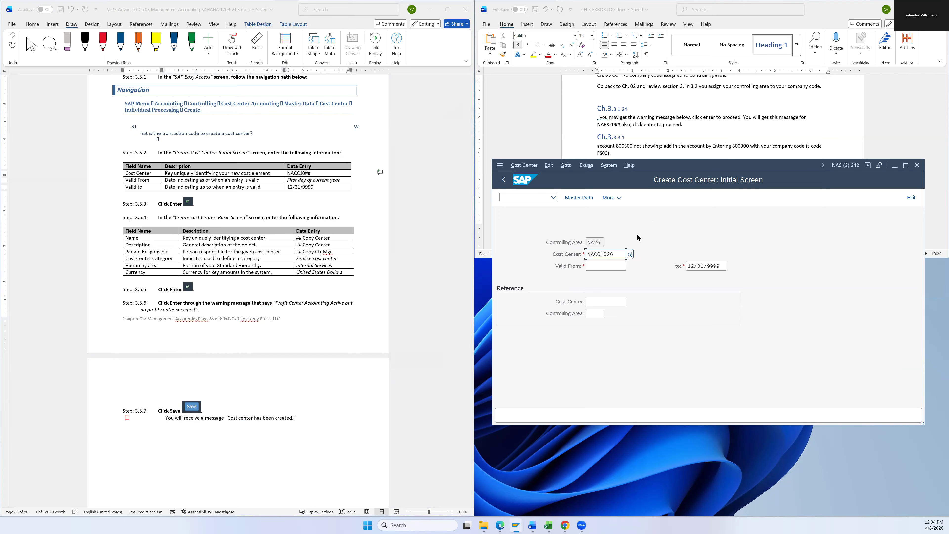
# Step: Set the cost center's Valid From date to 01/01/2026 with the calendar and continue to the Basic Screen
pyautogui.click(604, 265)
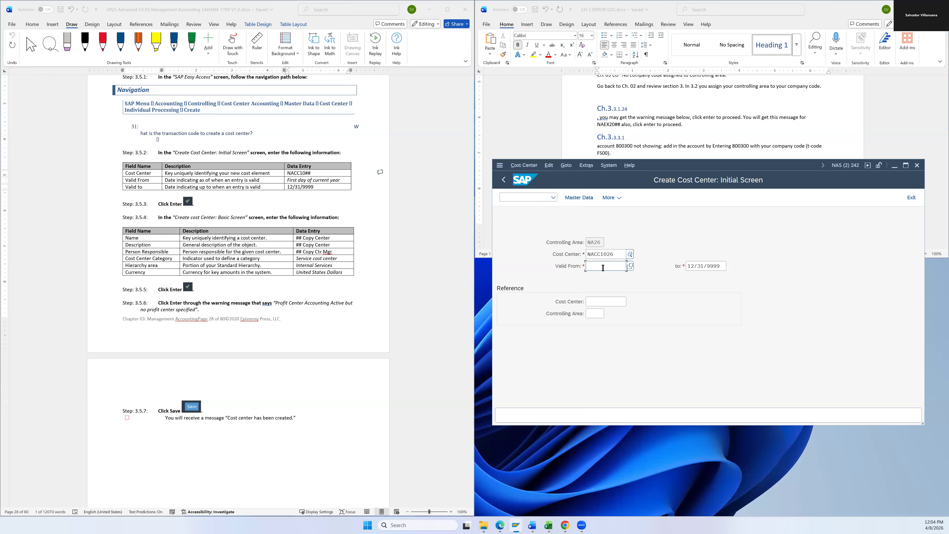
pyautogui.click(630, 268)
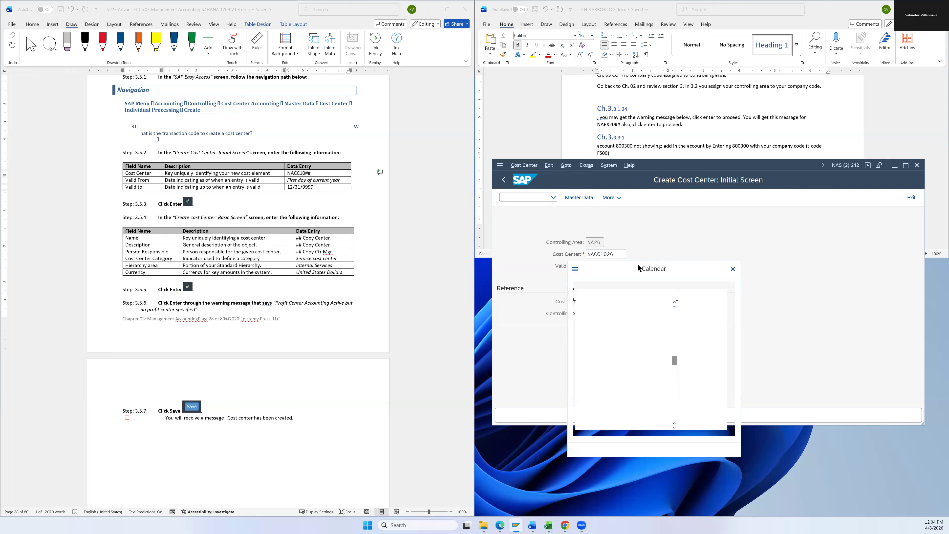
pyautogui.scroll(4, 650, 333)
pyautogui.scroll(8, 644, 339)
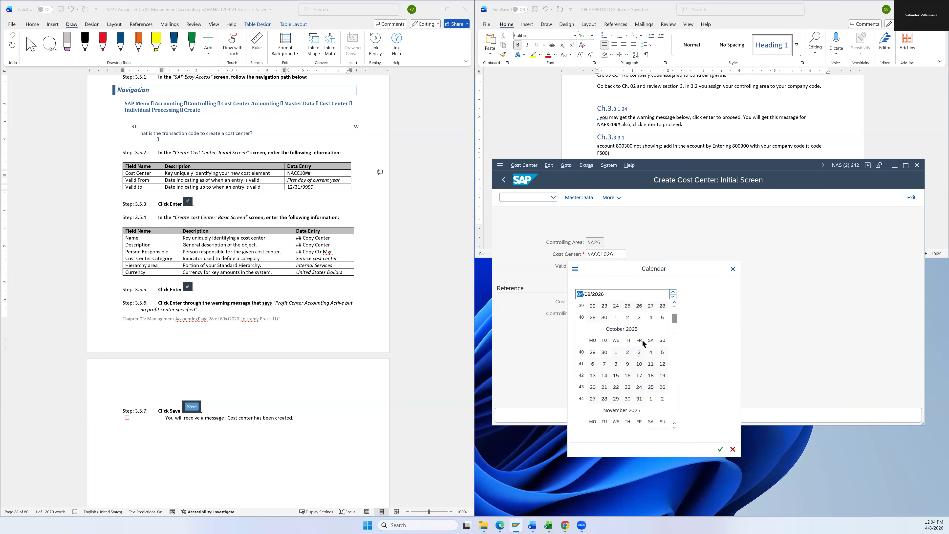
pyautogui.scroll(-8, 642, 341)
pyautogui.scroll(3, 643, 343)
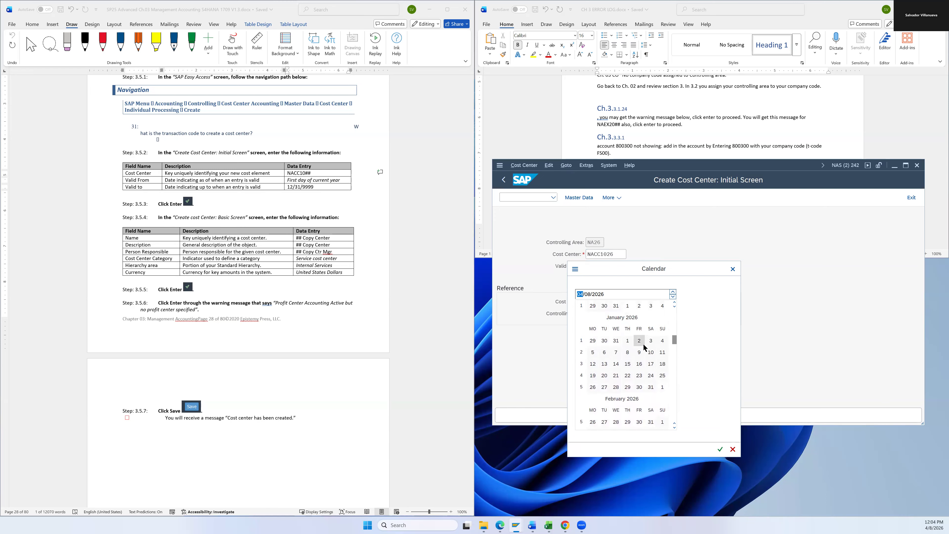
pyautogui.click(583, 344)
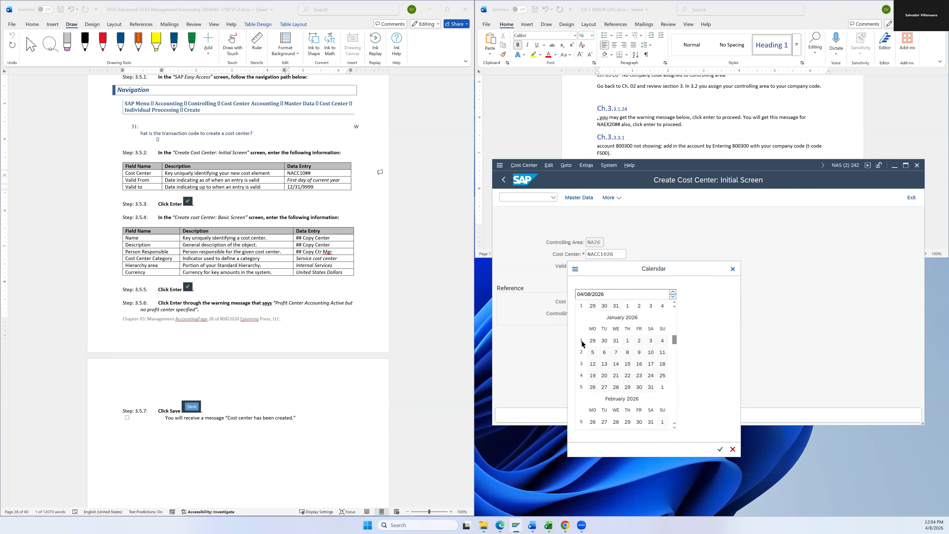
pyautogui.doubleClick(628, 341)
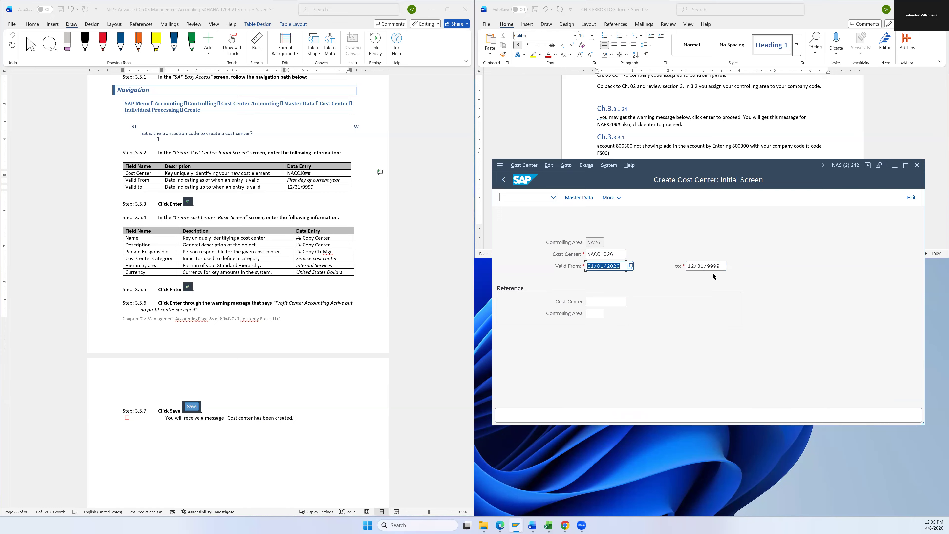
pyautogui.click(623, 266)
pyautogui.press('Return')
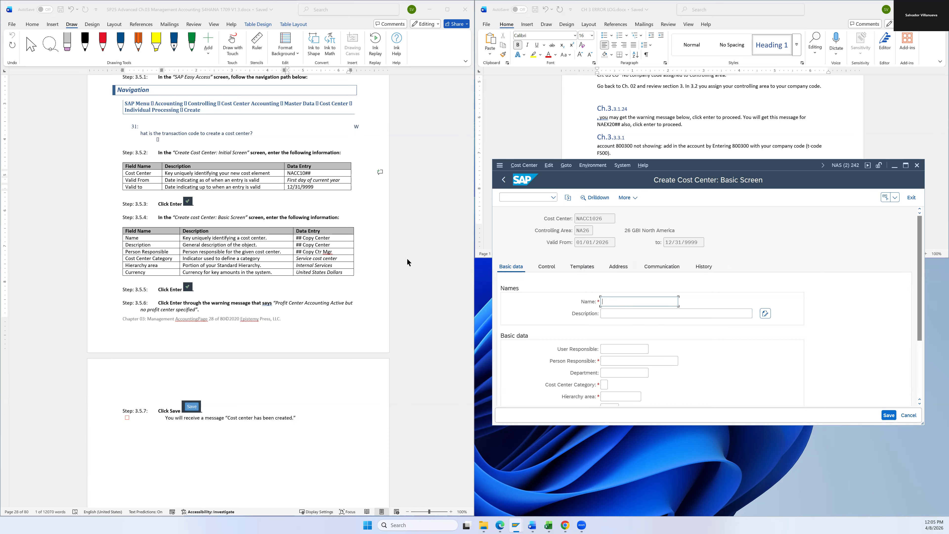
# Step: Name the cost center "26 Copy Center", copying the wording from Step 3.5.4 of the guide
pyautogui.scroll(-2, 404, 258)
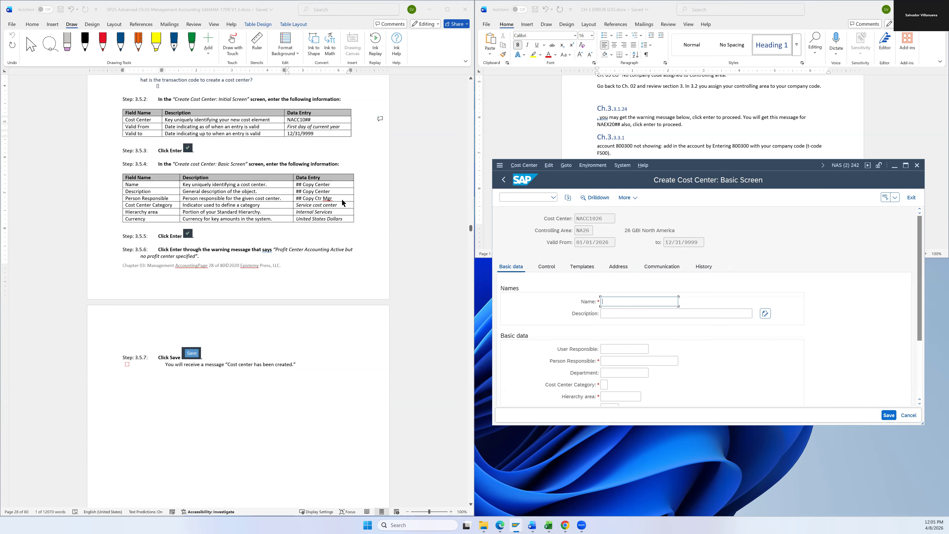
pyautogui.moveTo(322, 187)
pyautogui.mouseDown()
pyautogui.moveTo(331, 186)
pyautogui.moveTo(304, 187)
pyautogui.mouseUp()
pyautogui.hotkey('ctrl', 'c')
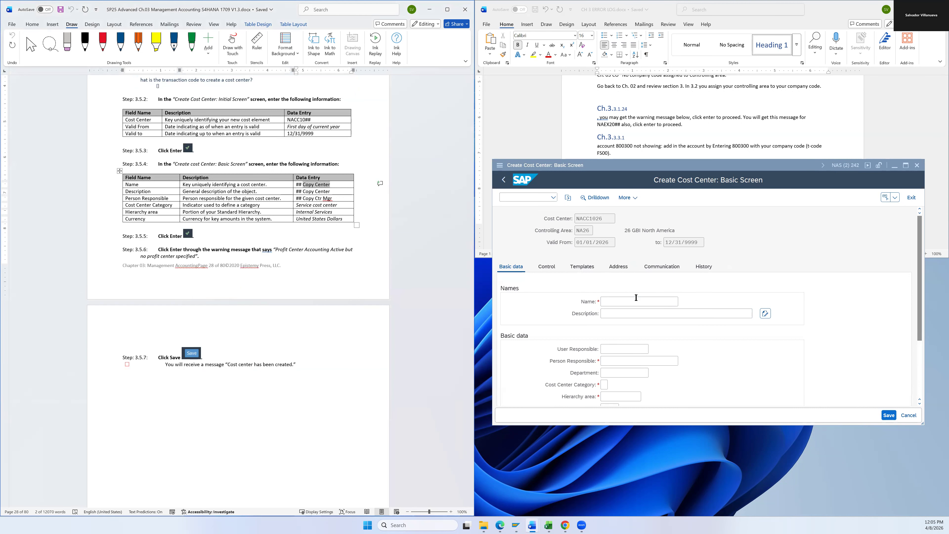
pyautogui.click(642, 300)
pyautogui.hotkey('ctrl', 'v')
pyautogui.click(623, 310)
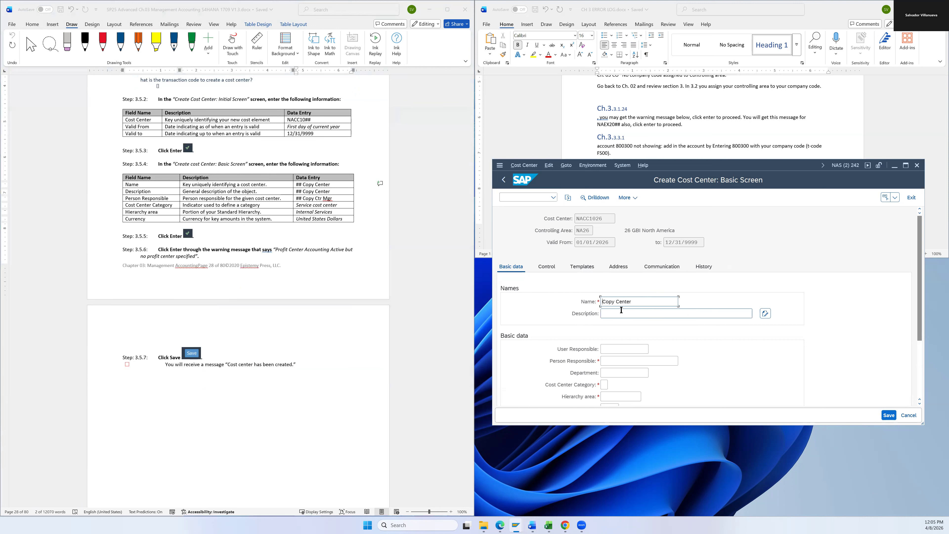
pyautogui.write('26')
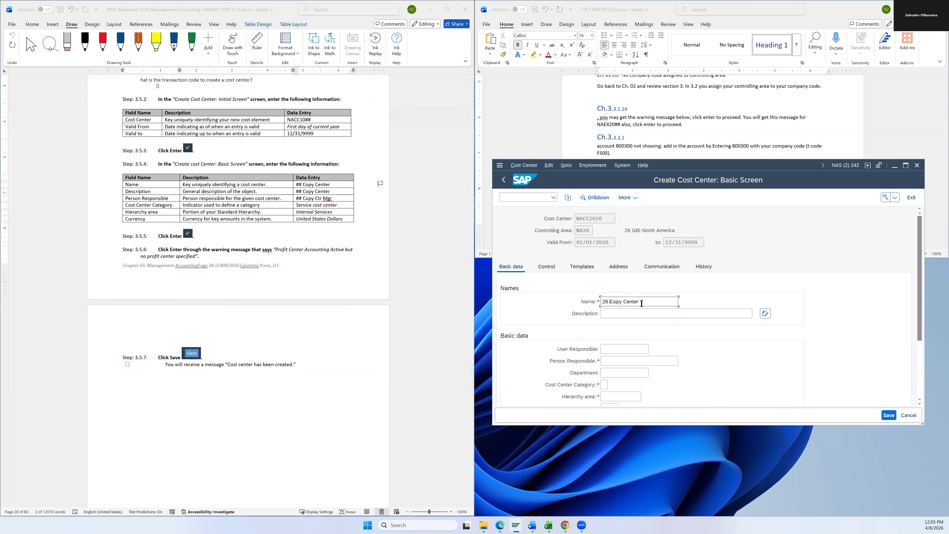
# Step: Copy the cost center's name into its description as "26 Copy Center"
pyautogui.moveTo(642, 303); pyautogui.dragTo(604, 301)
pyautogui.hotkey('ctrl', 'c')
pyautogui.click(616, 313)
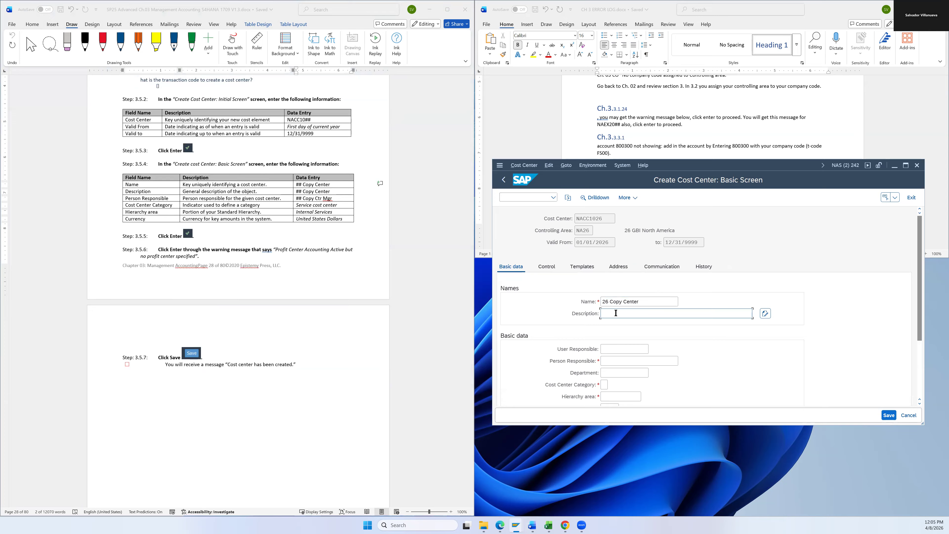
pyautogui.hotkey('ctrl', 'v')
# Step: Enter "26 Copy Ctr Mgr" as the person responsible, with the title copied from the guide
pyautogui.click(336, 207)
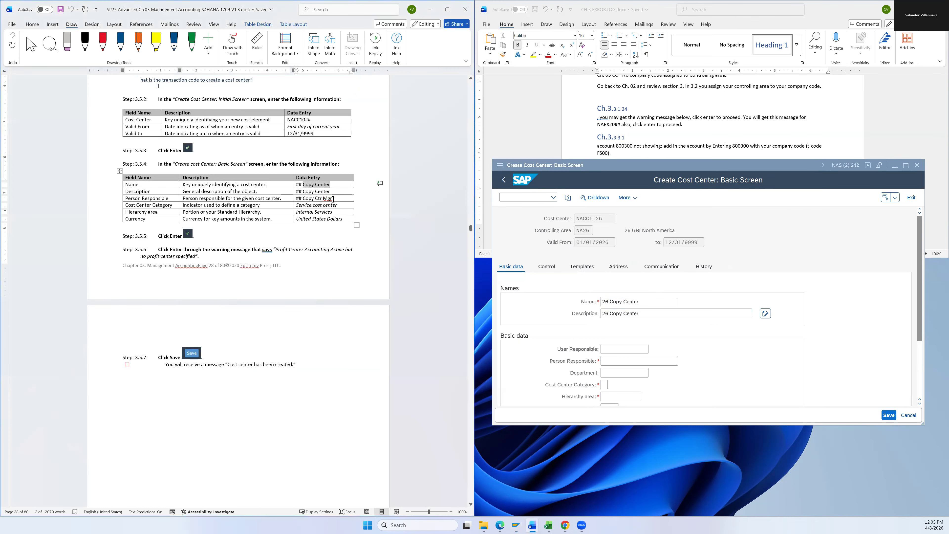
pyautogui.moveTo(308, 199); pyautogui.dragTo(302, 198)
pyautogui.hotkey('ctrl', 'c')
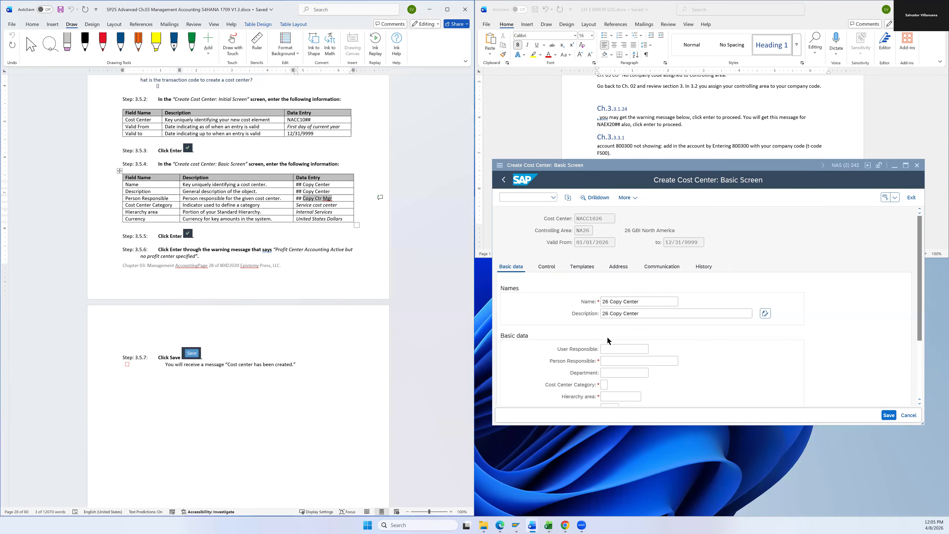
pyautogui.click(608, 361)
pyautogui.write('26')
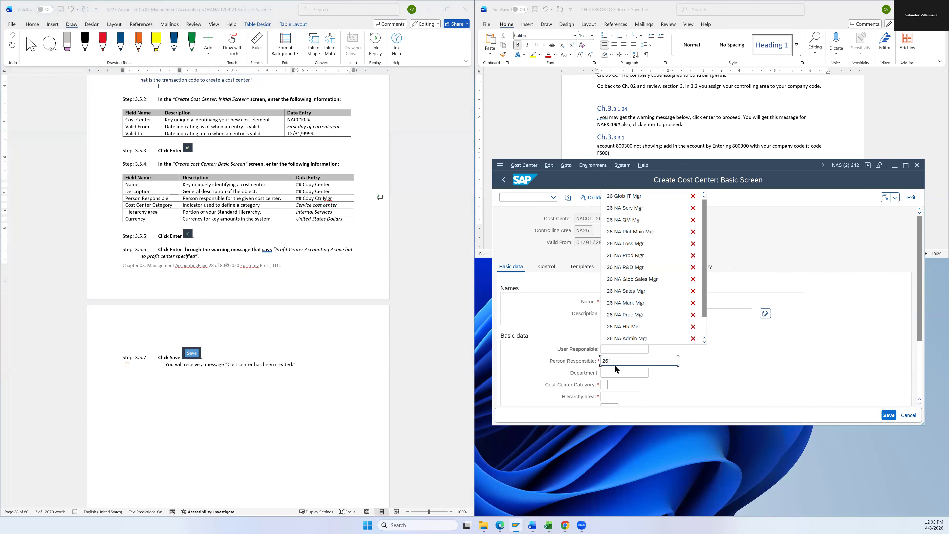
pyautogui.hotkey('ctrl', 'v')
pyautogui.click(710, 374)
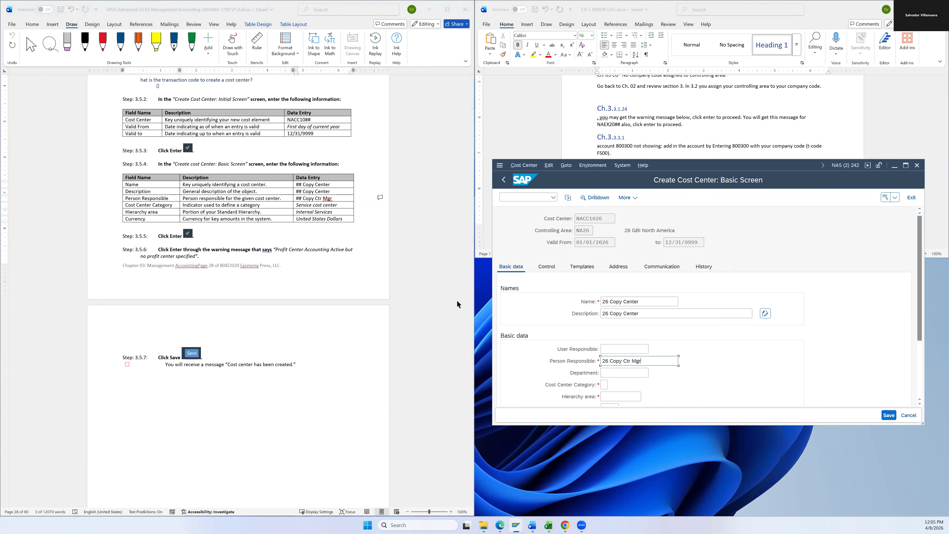
# Step: Set the cost center category to H, Service cost center, from the list of possible values
pyautogui.click(606, 384)
pyautogui.click(613, 384)
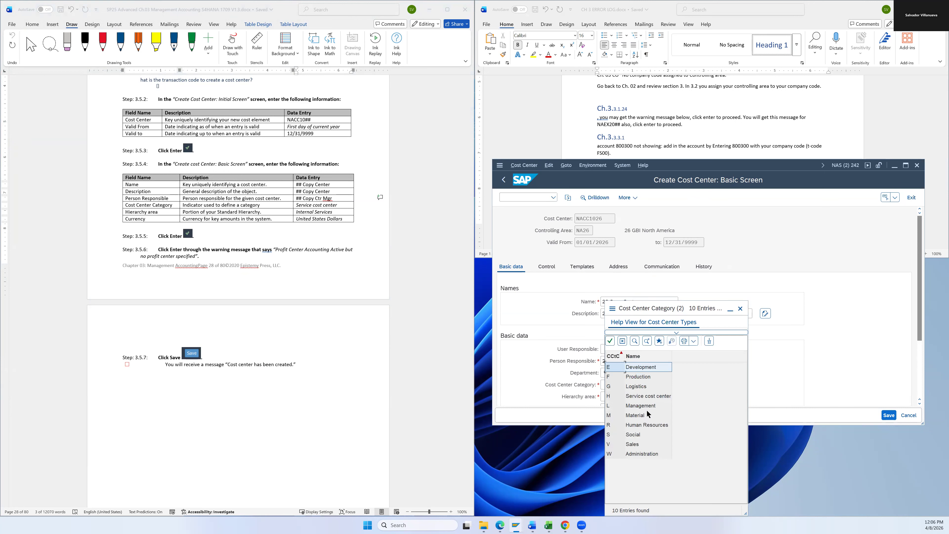
pyautogui.click(635, 398)
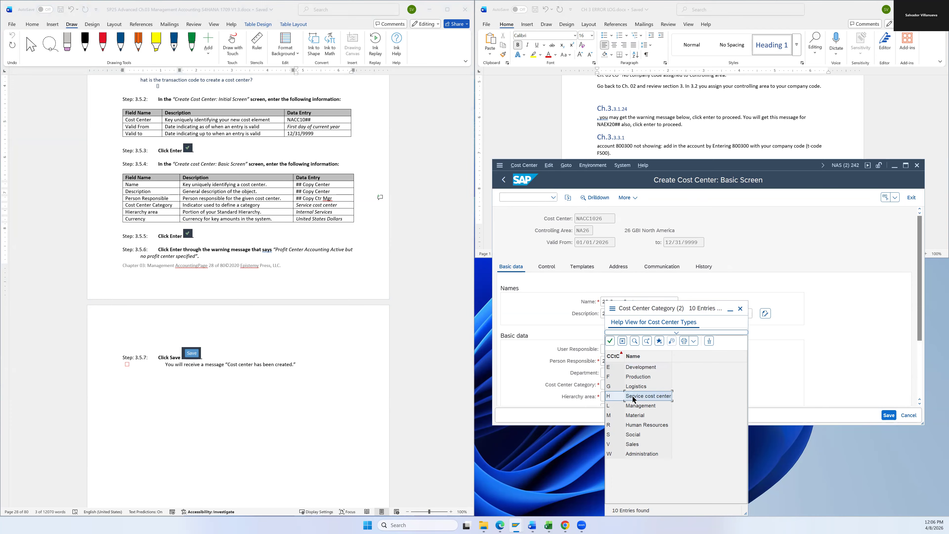
pyautogui.doubleClick(634, 399)
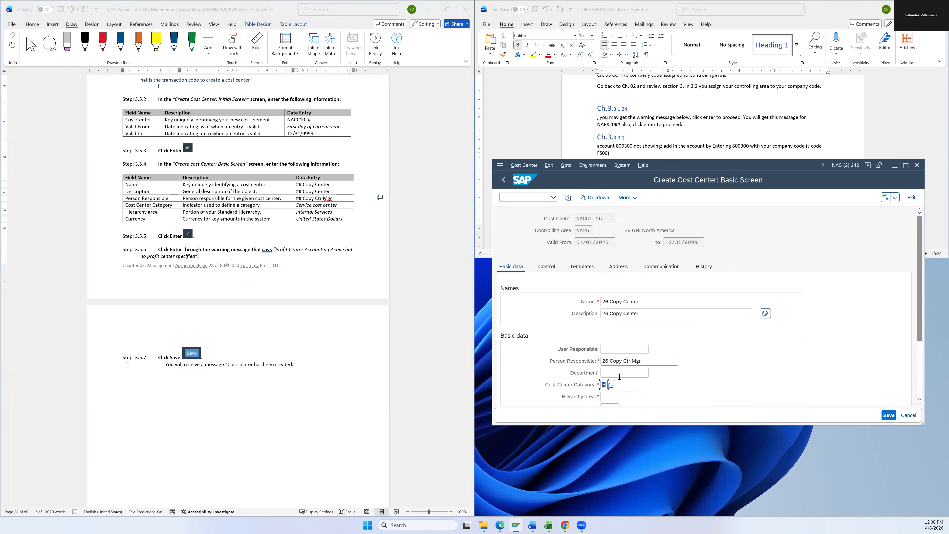
pyautogui.moveTo(688, 168); pyautogui.dragTo(675, 100)
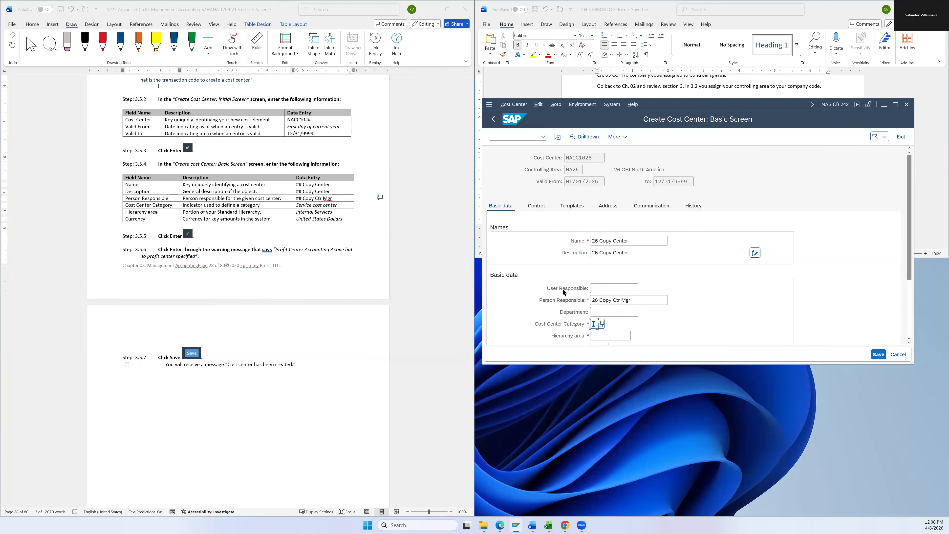
pyautogui.scroll(-1, 639, 295)
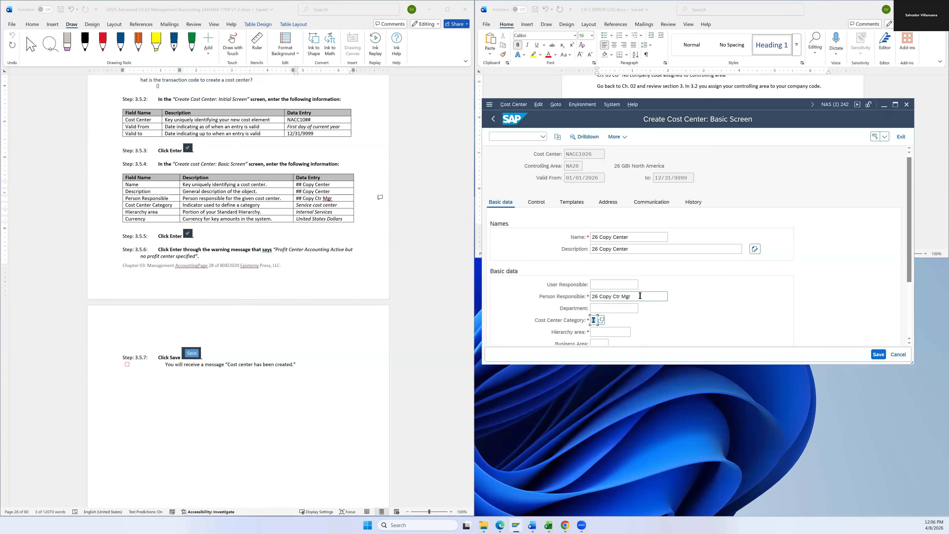
# Step: Set the hierarchy area to N1226, 26 Internal Services, from the list of cost center groups
pyautogui.click(626, 332)
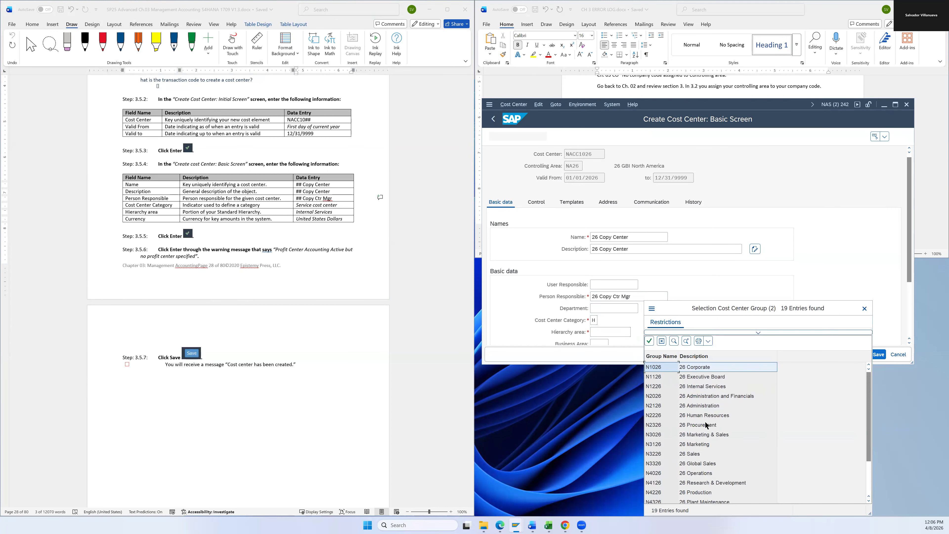
pyautogui.scroll(-2, 710, 424)
pyautogui.scroll(2, 715, 464)
pyautogui.click(689, 389)
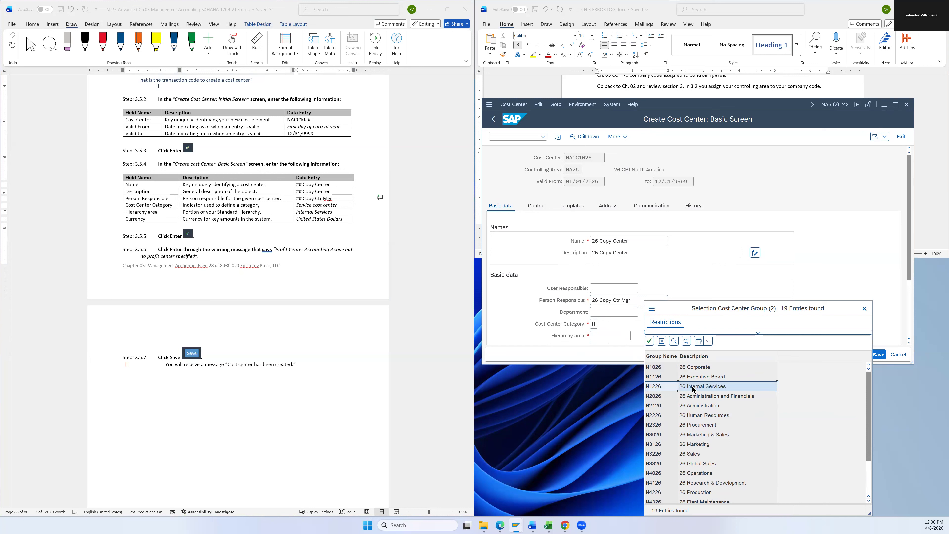
pyautogui.doubleClick(694, 390)
# Step: Set the cost center's currency to USD, United States Dollar, and validate the basic data entries
pyautogui.scroll(-1, 688, 322)
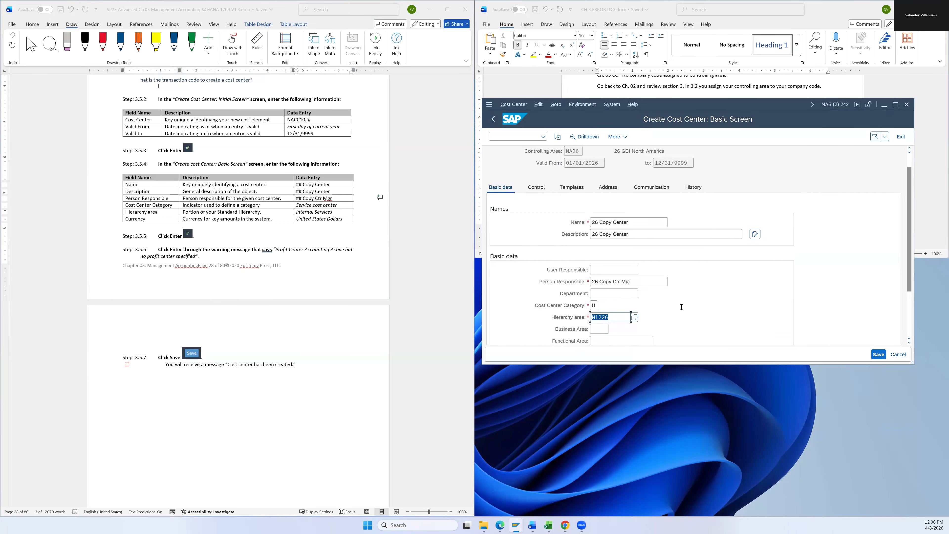
pyautogui.scroll(-2, 682, 306)
pyautogui.click(593, 307)
pyautogui.write('usd')
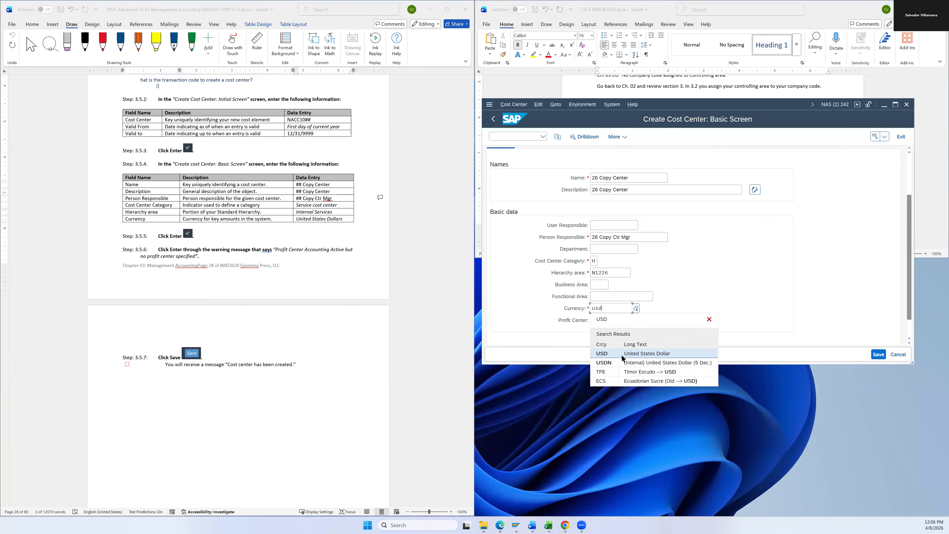
pyautogui.click(626, 357)
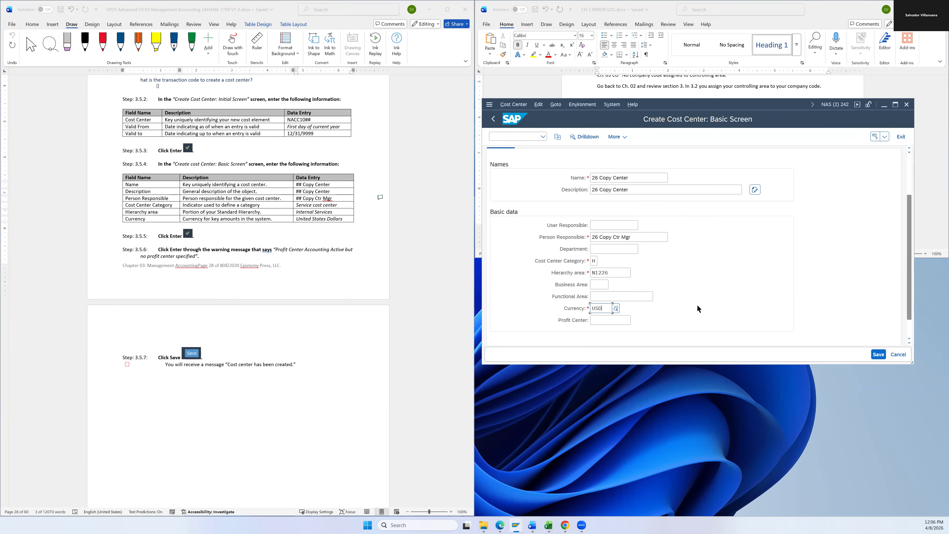
pyautogui.press('Return')
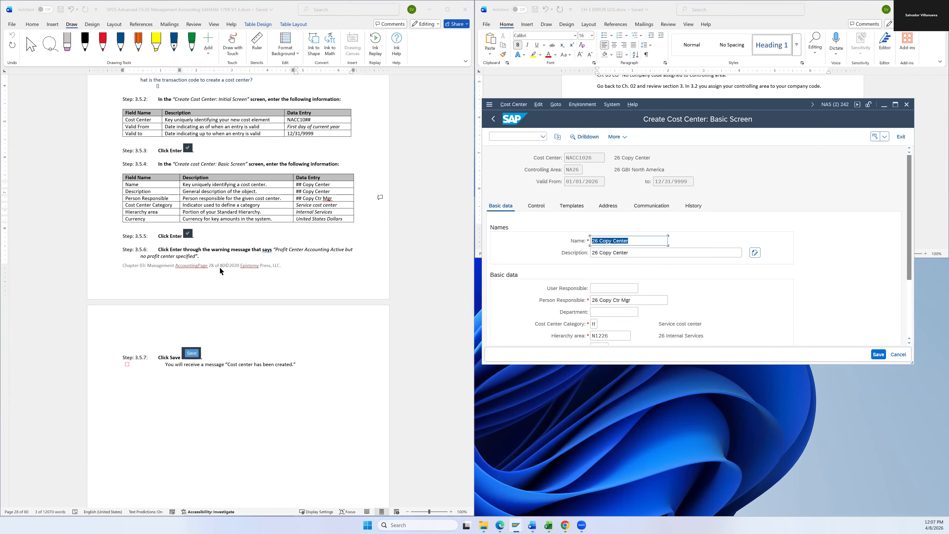
# Step: Check the completed basic data of the Copy Center cost center and save it
pyautogui.click(769, 279)
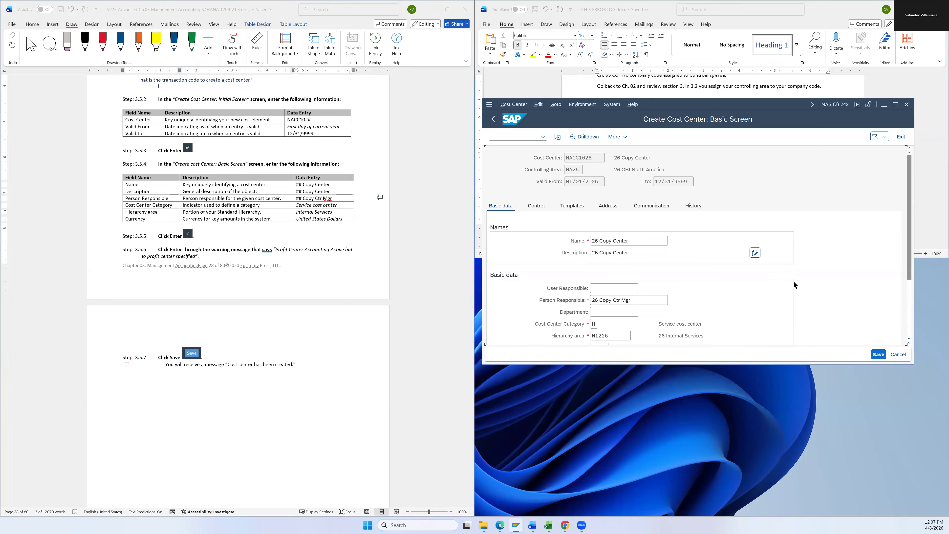
pyautogui.scroll(-3, 795, 285)
pyautogui.scroll(-3, 783, 295)
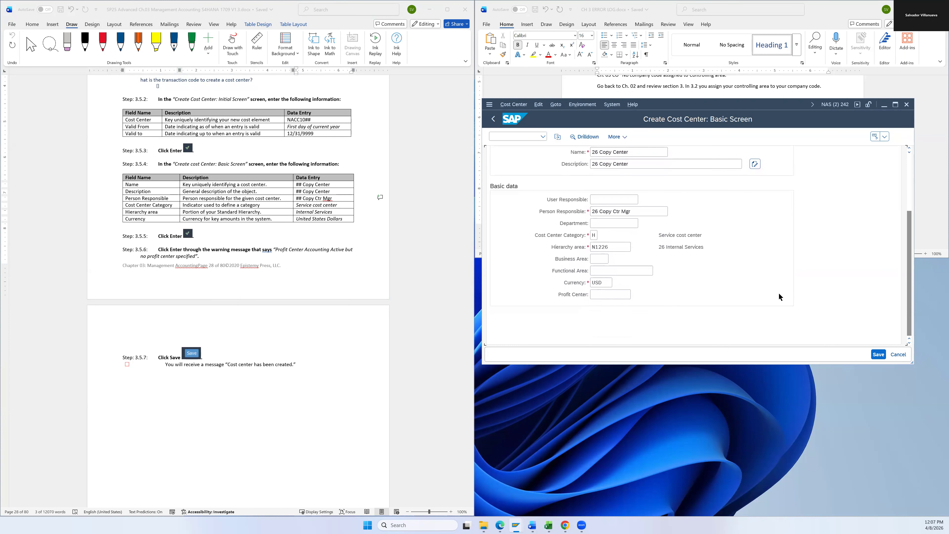
pyautogui.scroll(6, 782, 298)
pyautogui.click(879, 354)
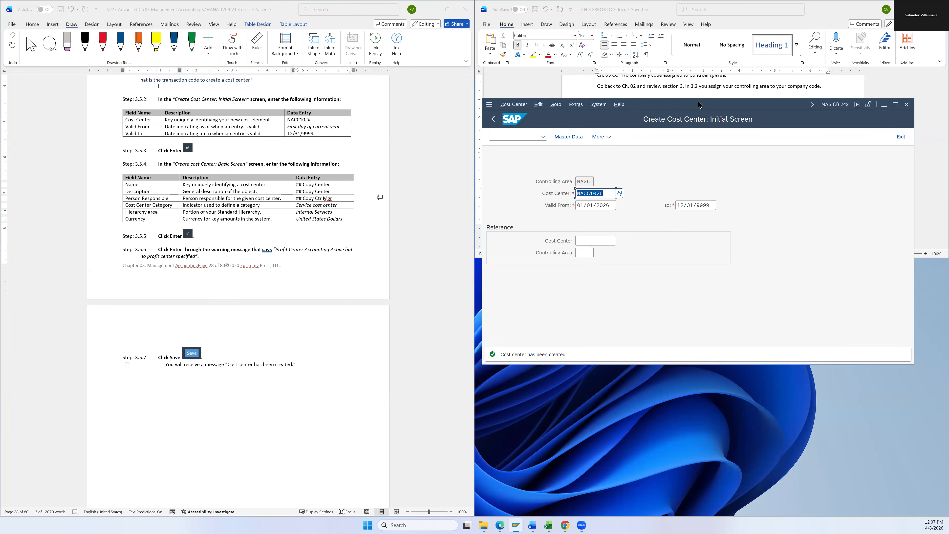
# Step: Examine the Chapter 3 error log notes on Steps 3.5.2 and 3.5.4 and on deleting cost centers
pyautogui.moveTo(698, 105); pyautogui.dragTo(700, 244)
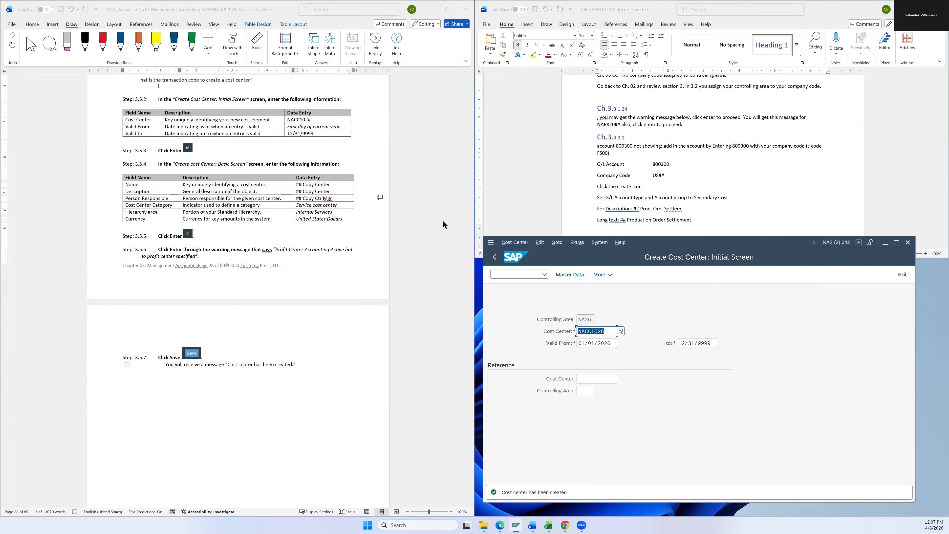
pyautogui.scroll(2, 586, 171)
pyautogui.scroll(-3, 587, 171)
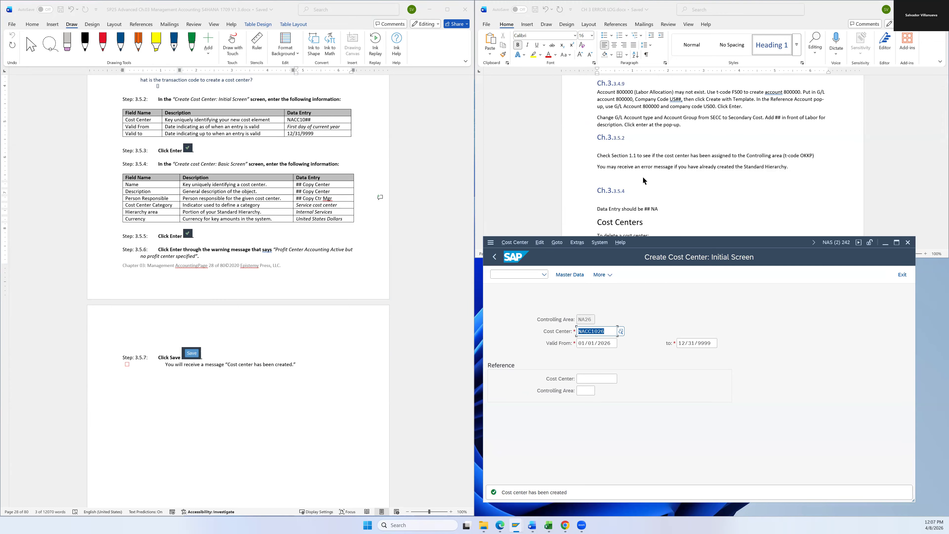
pyautogui.scroll(1, 642, 179)
pyautogui.scroll(-1, 643, 180)
pyautogui.scroll(-4, 632, 206)
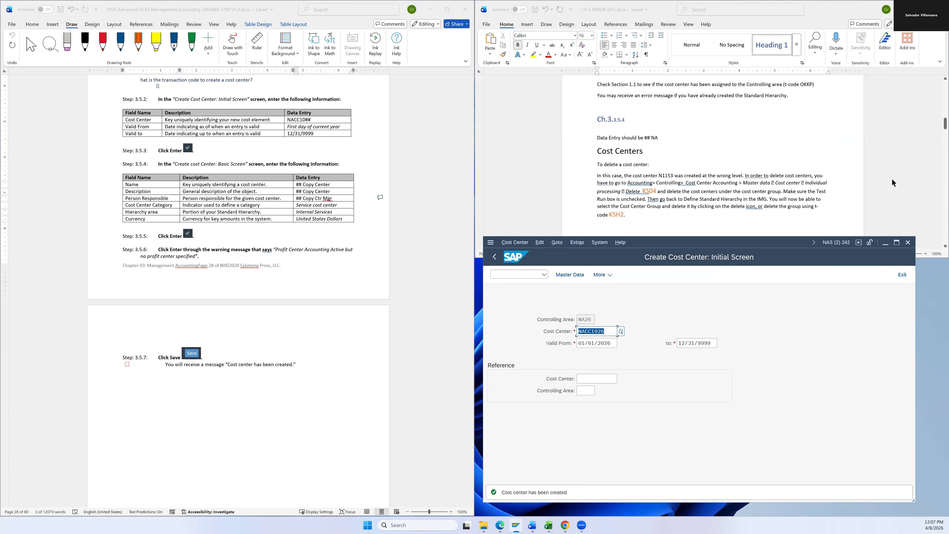
pyautogui.scroll(-10, 855, 165)
pyautogui.scroll(-2, 848, 167)
pyautogui.scroll(6, 846, 162)
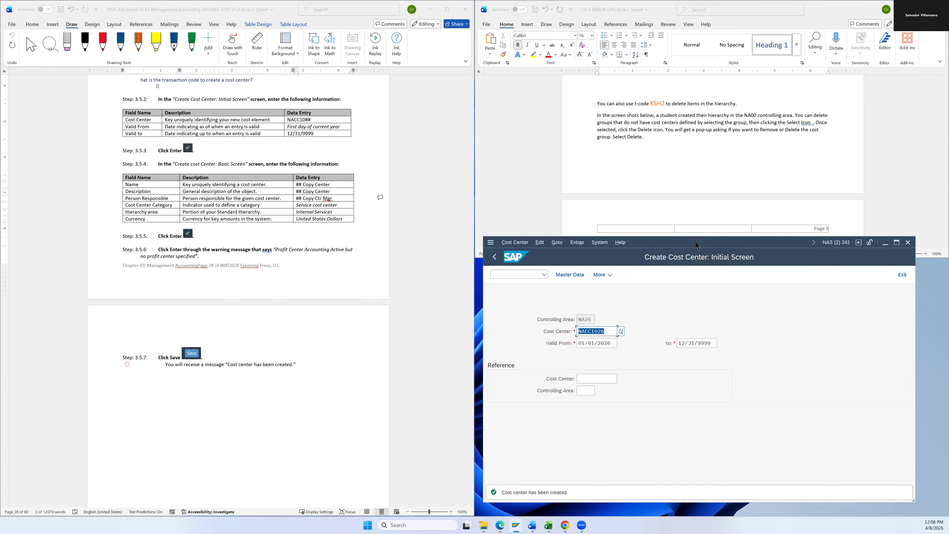
# Step: Go to Section 3.6, Define Activity Type, in the guide and start a new SAP GUI window for it
pyautogui.moveTo(697, 245); pyautogui.dragTo(700, 152)
pyautogui.scroll(-15, 378, 277)
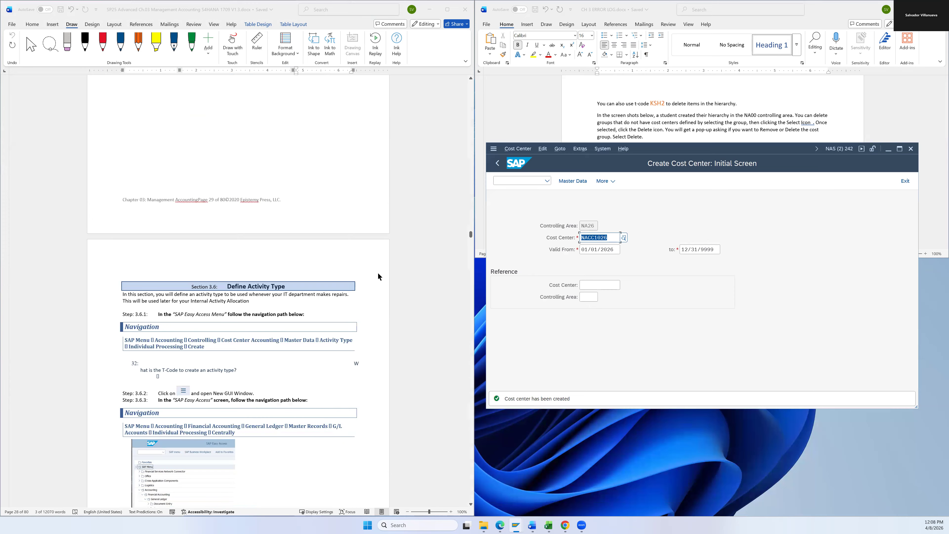
pyautogui.scroll(-2, 355, 279)
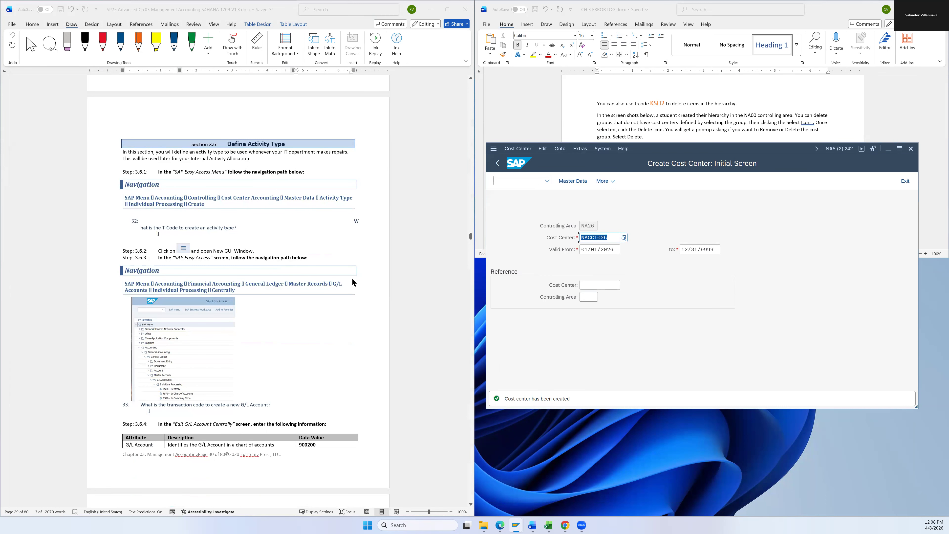
pyautogui.scroll(-1, 371, 285)
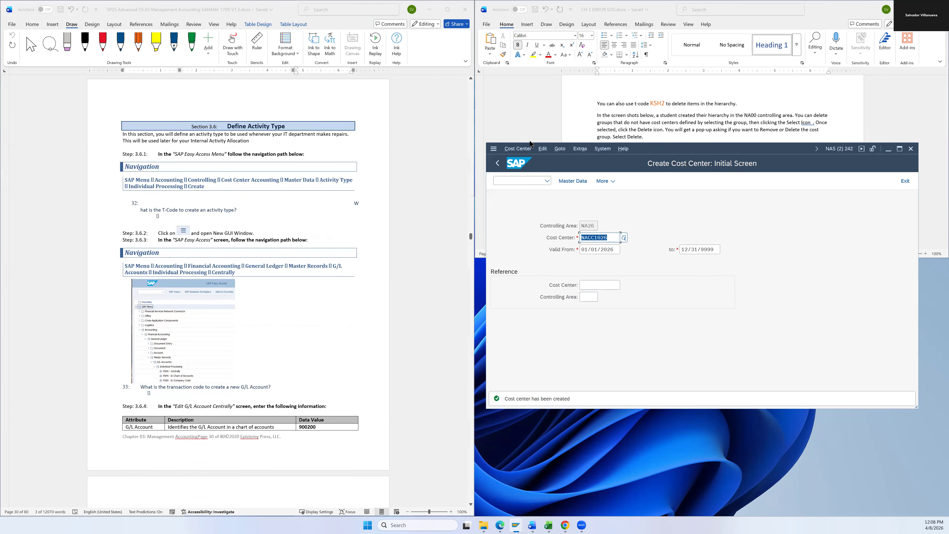
pyautogui.click(494, 151)
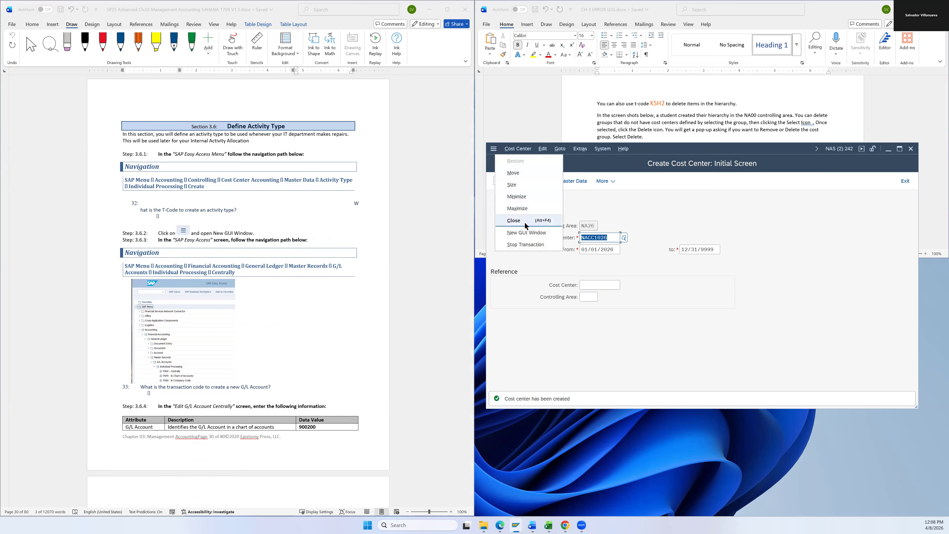
pyautogui.click(524, 232)
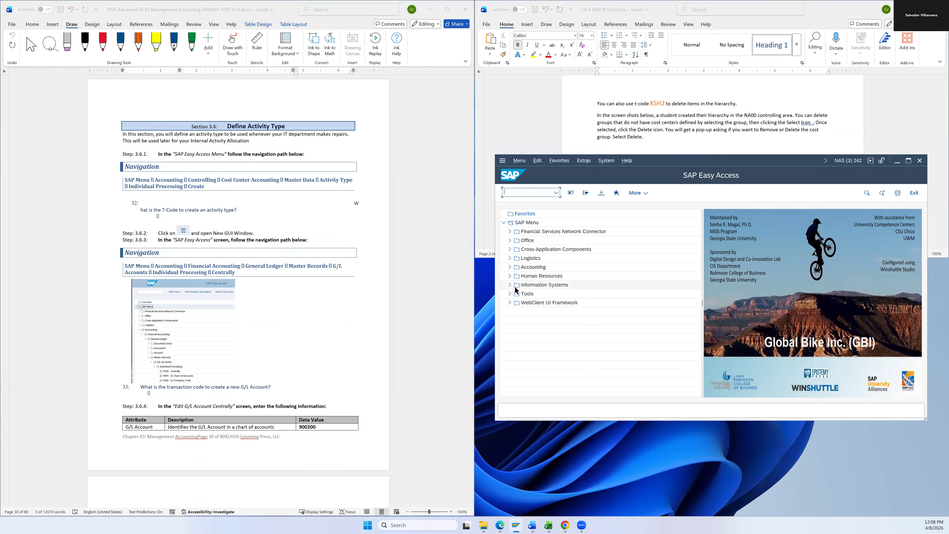
pyautogui.click(511, 266)
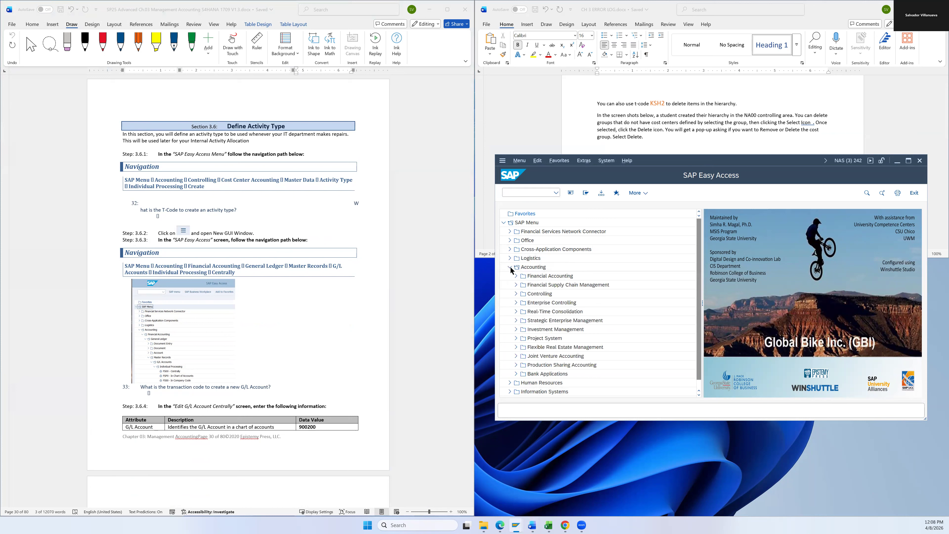
pyautogui.click(516, 294)
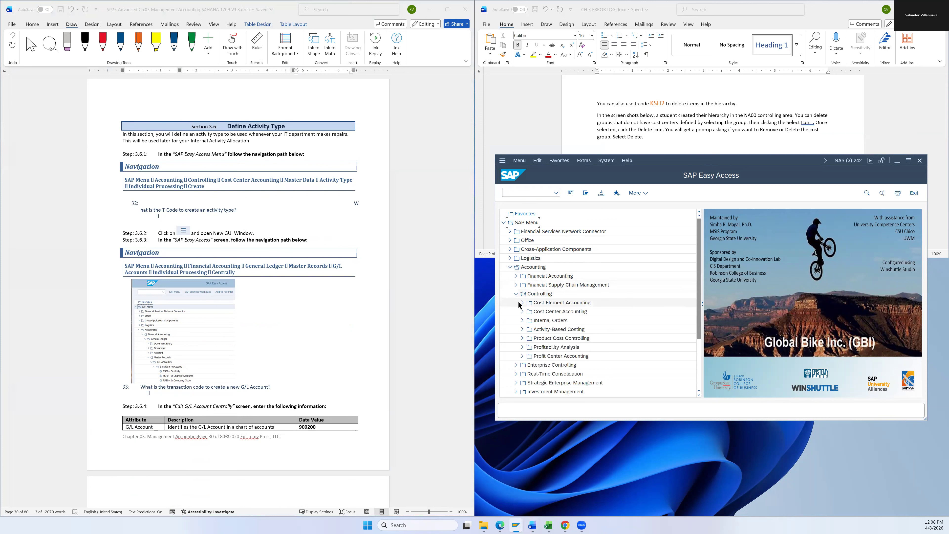
pyautogui.click(523, 302)
pyautogui.click(528, 312)
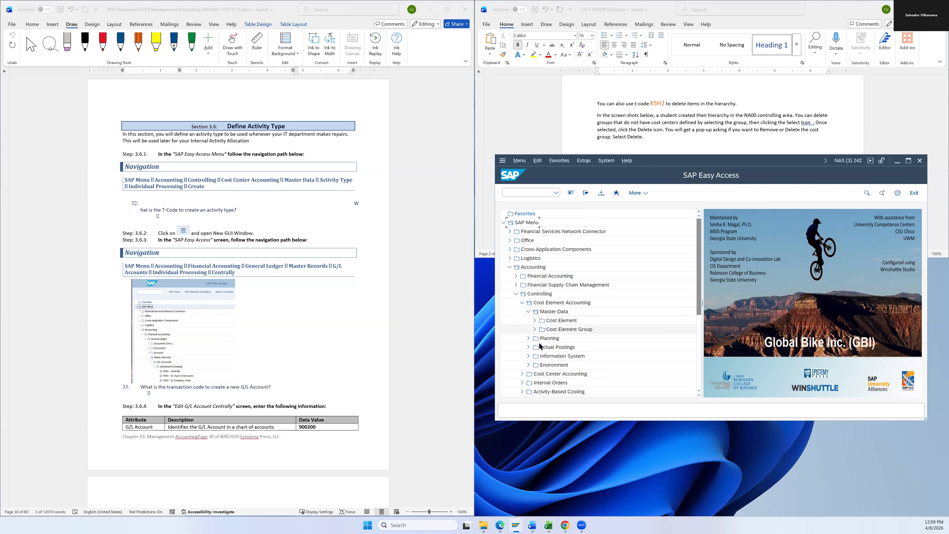
pyautogui.scroll(-1, 537, 349)
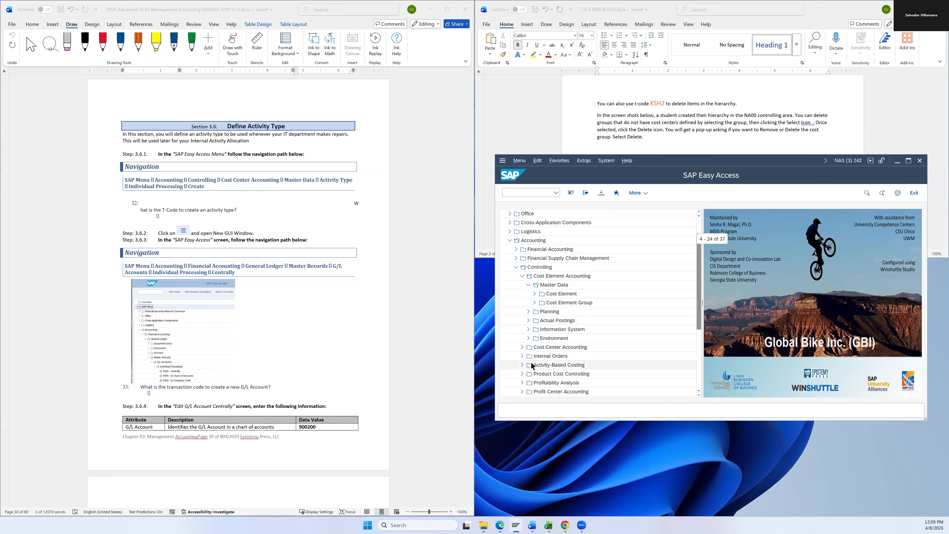
pyautogui.click(586, 193)
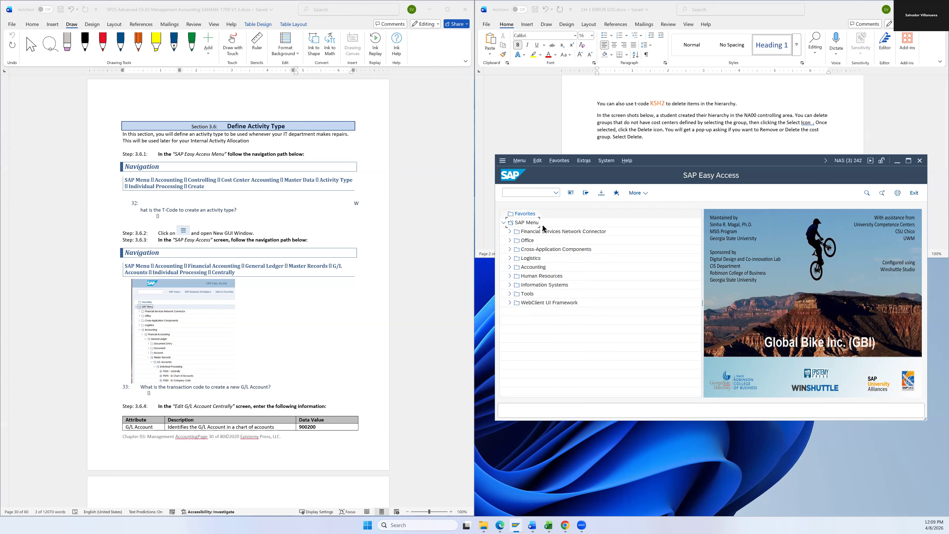
# Step: Start transaction KL01 to create an activity type, under Accounting, Controlling, Cost Center Accounting, Master Data, Activity Type, Individual Processing
pyautogui.click(510, 267)
pyautogui.click(516, 294)
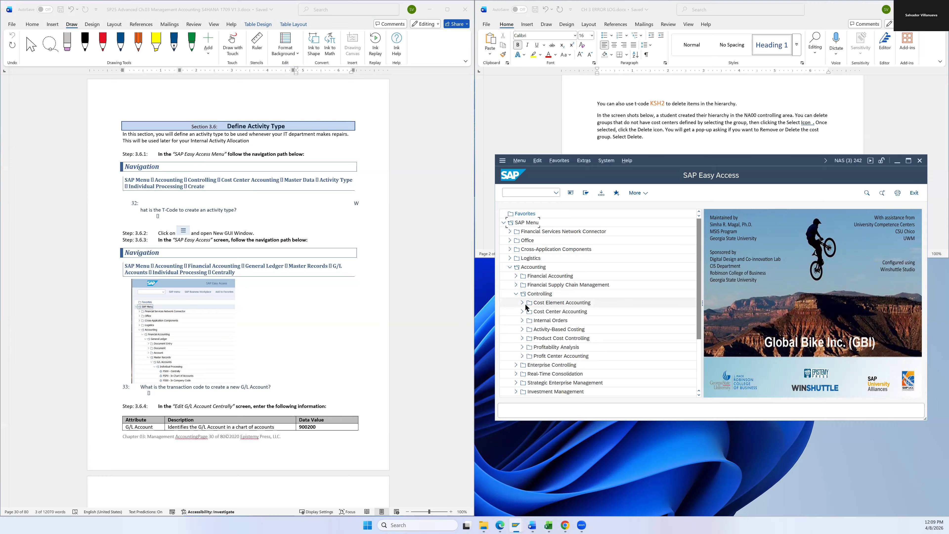
pyautogui.click(522, 312)
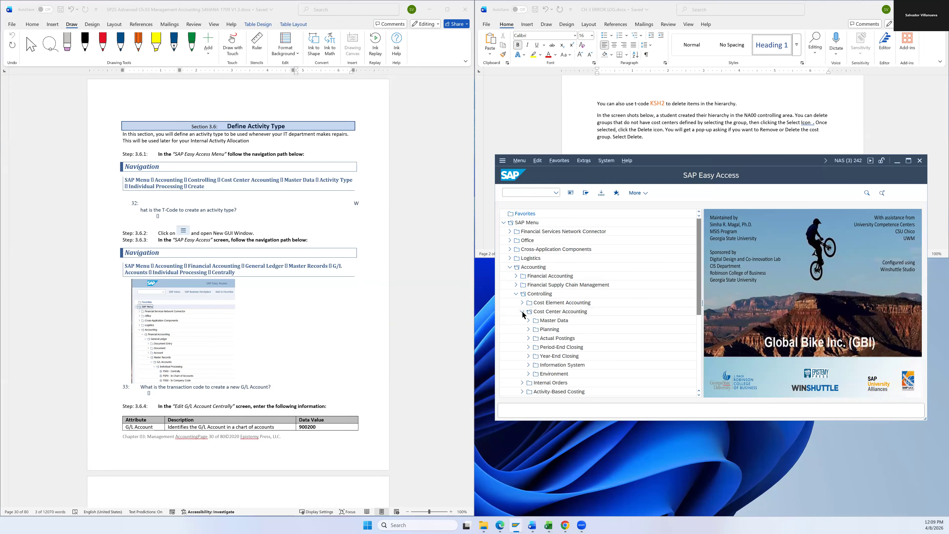
pyautogui.click(528, 320)
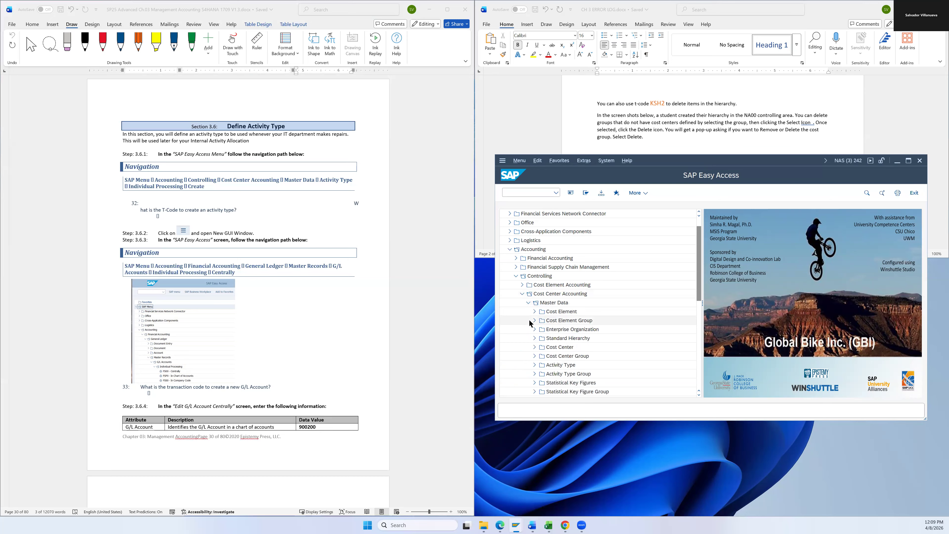
pyautogui.click(534, 365)
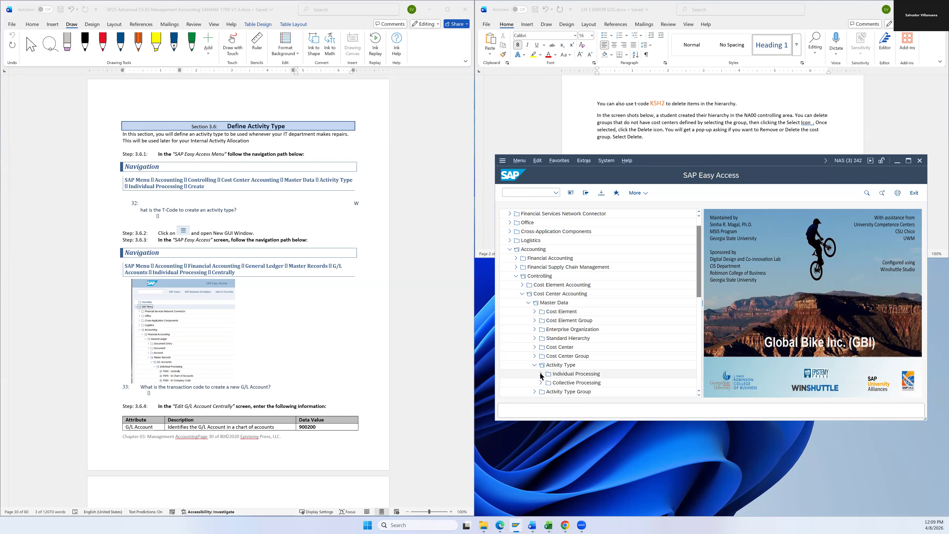
pyautogui.click(541, 374)
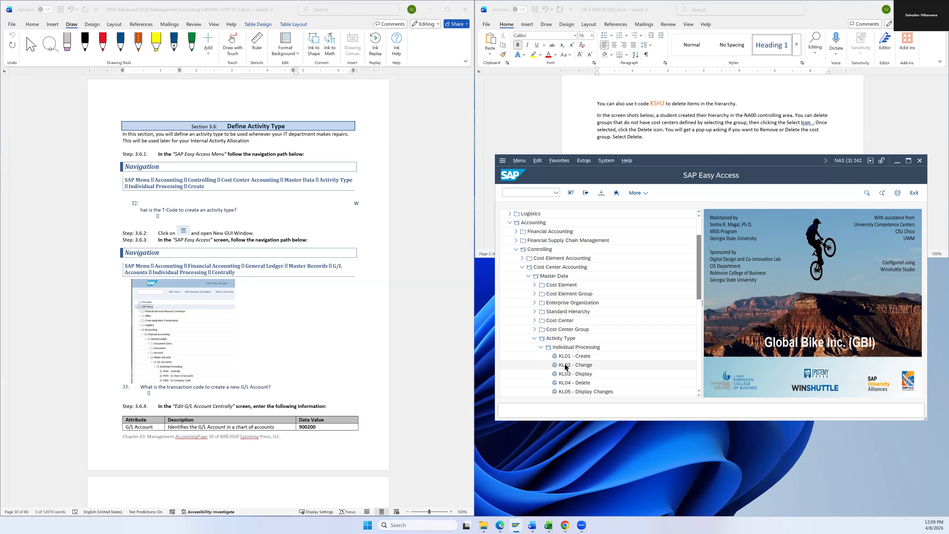
pyautogui.click(571, 358)
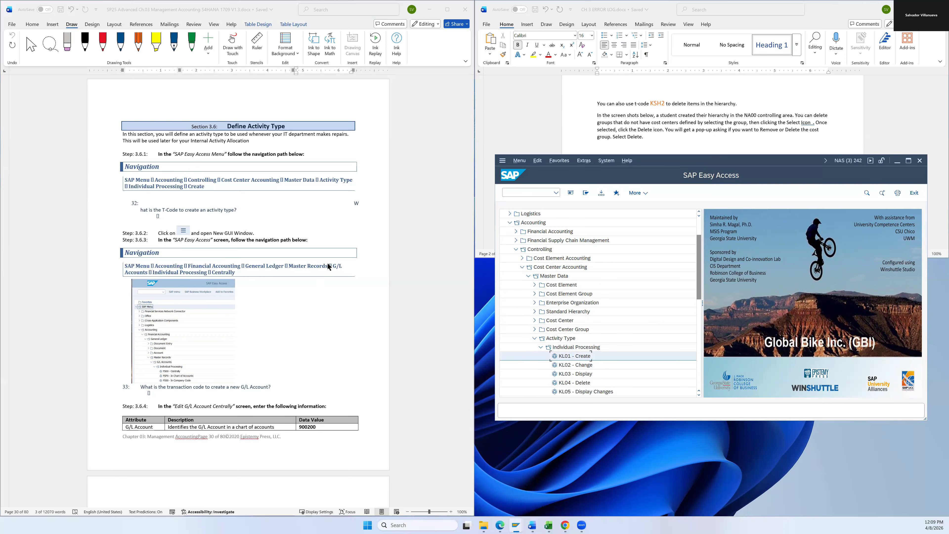
pyautogui.scroll(-2, 329, 267)
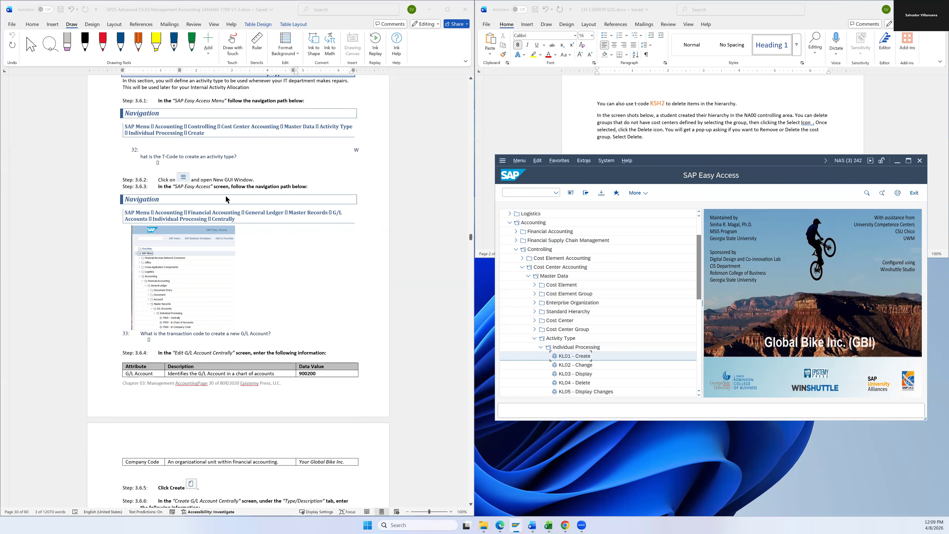
pyautogui.doubleClick(586, 358)
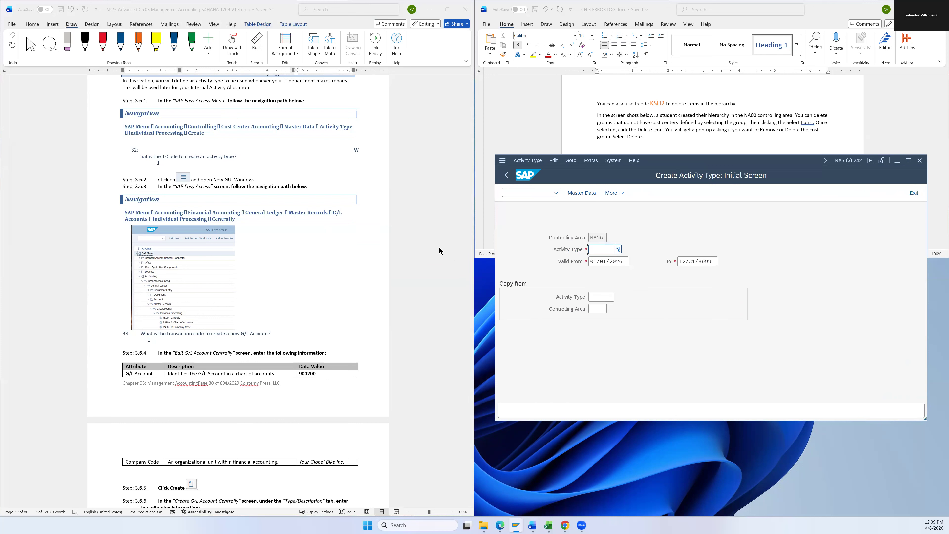
# Step: Start another SAP GUI window as Step 3.6.2 requires, and bring up the Step 3.6.3 navigation path in the guide
pyautogui.scroll(-3, 412, 232)
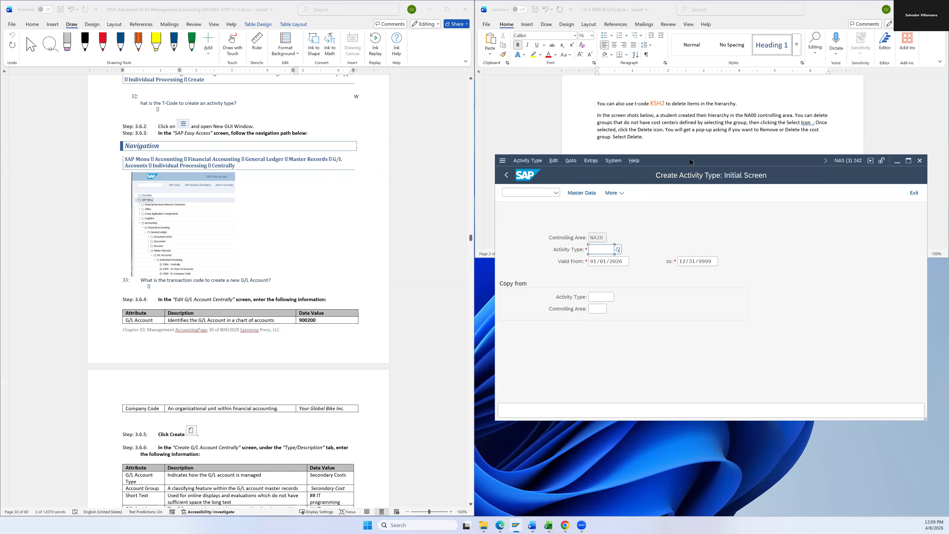
pyautogui.moveTo(691, 162); pyautogui.dragTo(677, 82)
pyautogui.scroll(2, 316, 189)
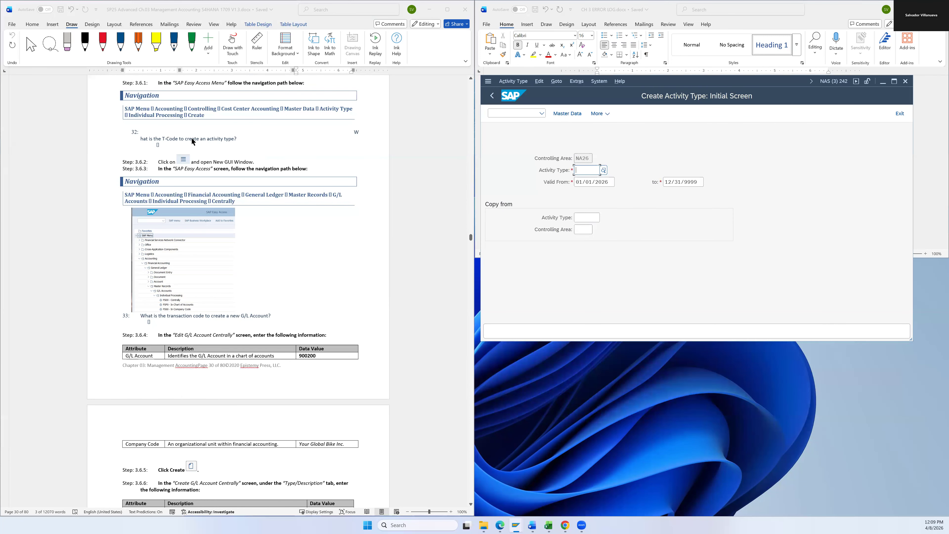
pyautogui.click(488, 81)
pyautogui.click(521, 166)
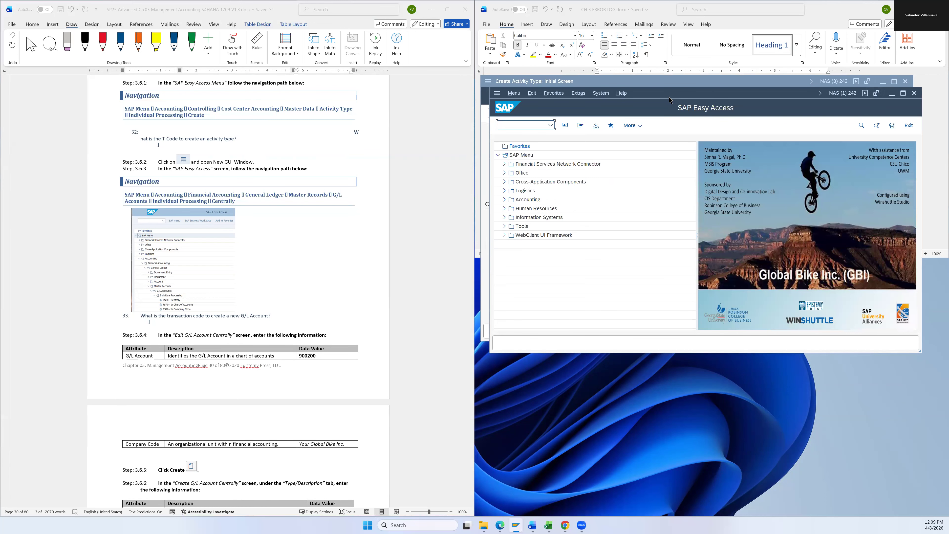
pyautogui.scroll(-3, 247, 212)
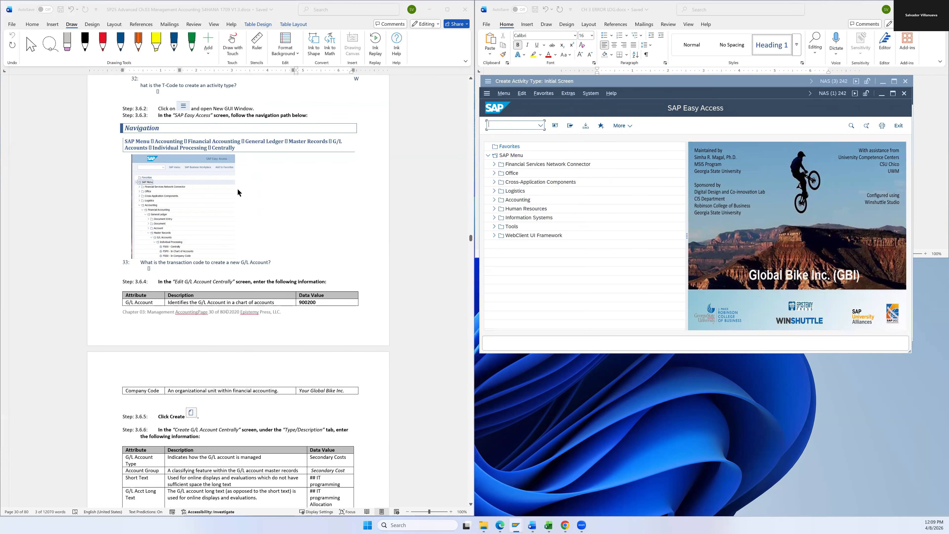
# Step: Start transaction FS00 - Centrally, under Accounting, Financial Accounting, General Ledger, Master Records, G/L Accounts, Individual Processing
pyautogui.click(494, 200)
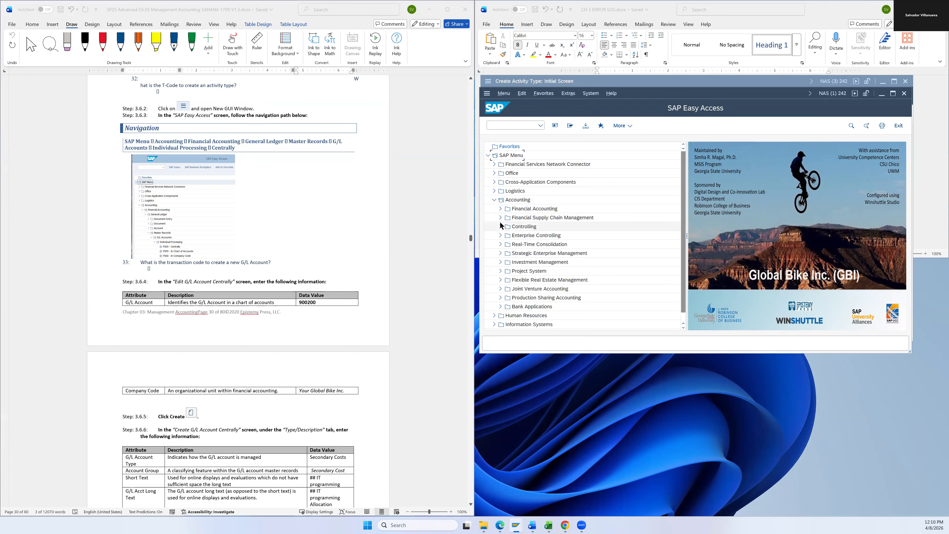
pyautogui.click(501, 210)
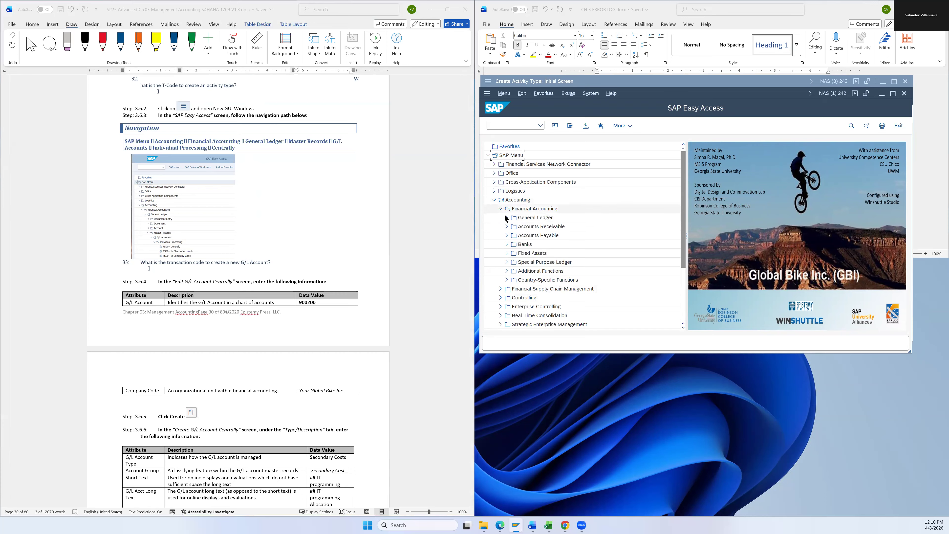
pyautogui.click(507, 219)
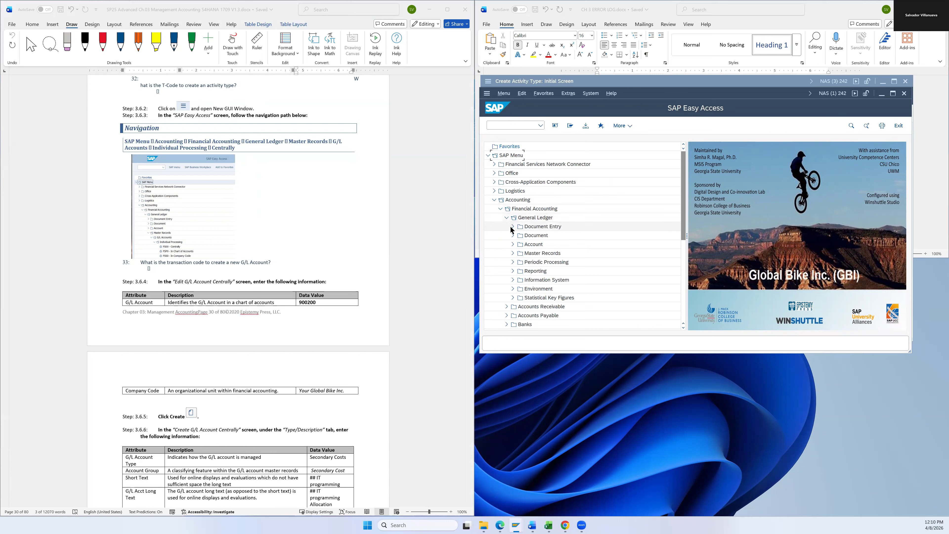
pyautogui.click(513, 254)
pyautogui.click(519, 262)
pyautogui.click(526, 271)
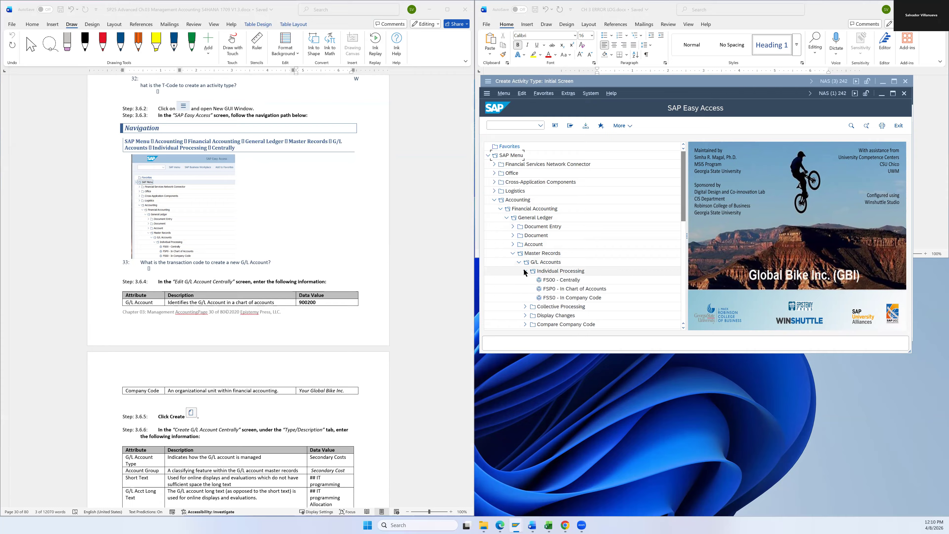
pyautogui.click(569, 284)
pyautogui.scroll(-1, 302, 241)
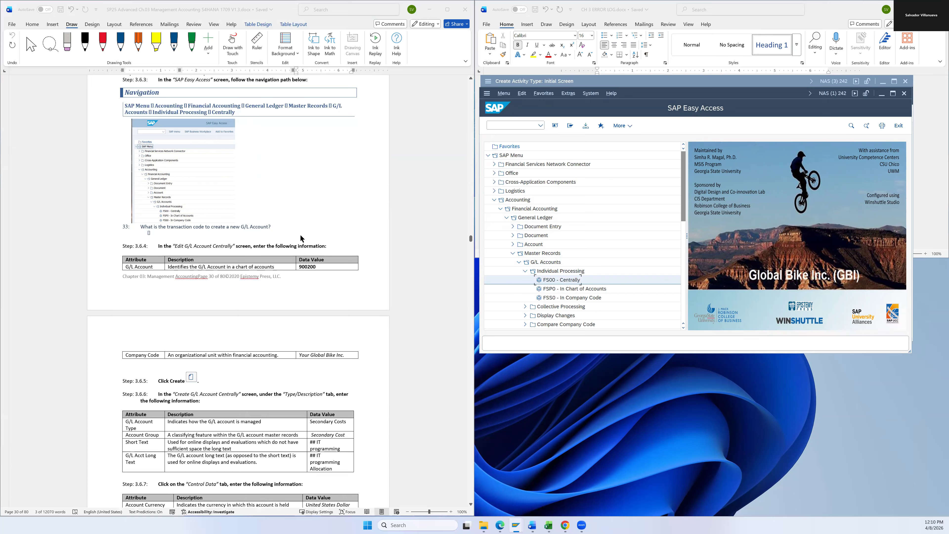
pyautogui.scroll(-2, 276, 197)
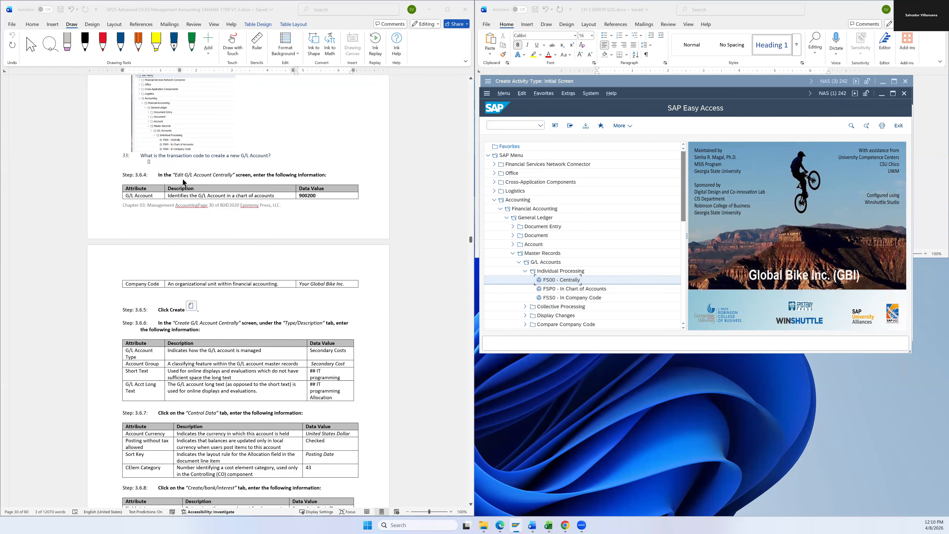
pyautogui.doubleClick(572, 283)
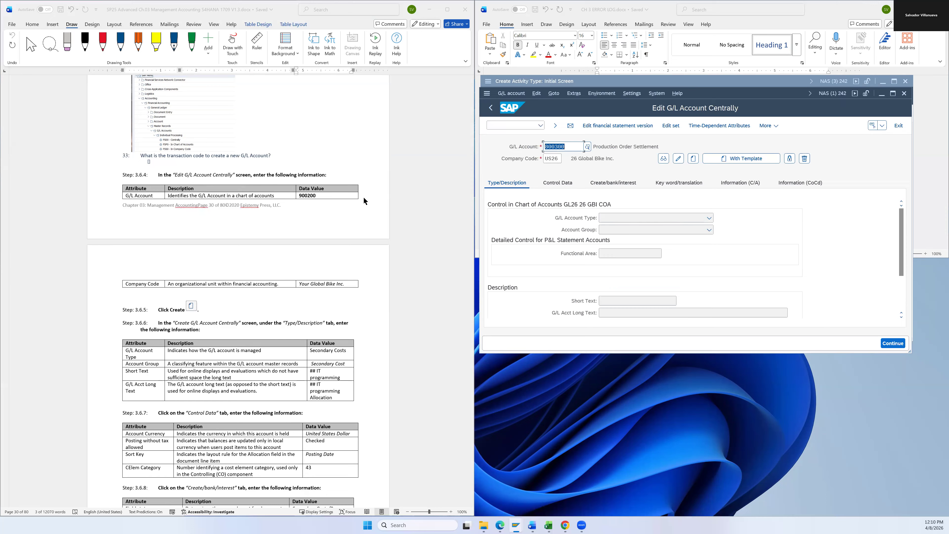
# Step: Enter G/L account 900200 from Step 3.6.4 of the guide and start creating it in company code US26
pyautogui.click(318, 195)
pyautogui.doubleClick(307, 195)
pyautogui.hotkey('ctrl', 'c')
pyautogui.click(561, 147)
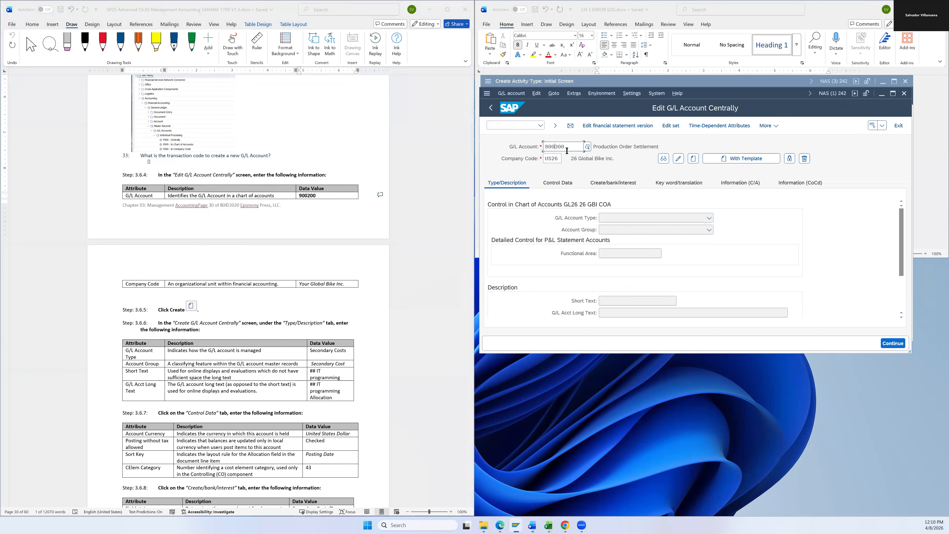
pyautogui.doubleClick(560, 146)
pyautogui.hotkey('ctrl', 'v')
pyautogui.click(694, 159)
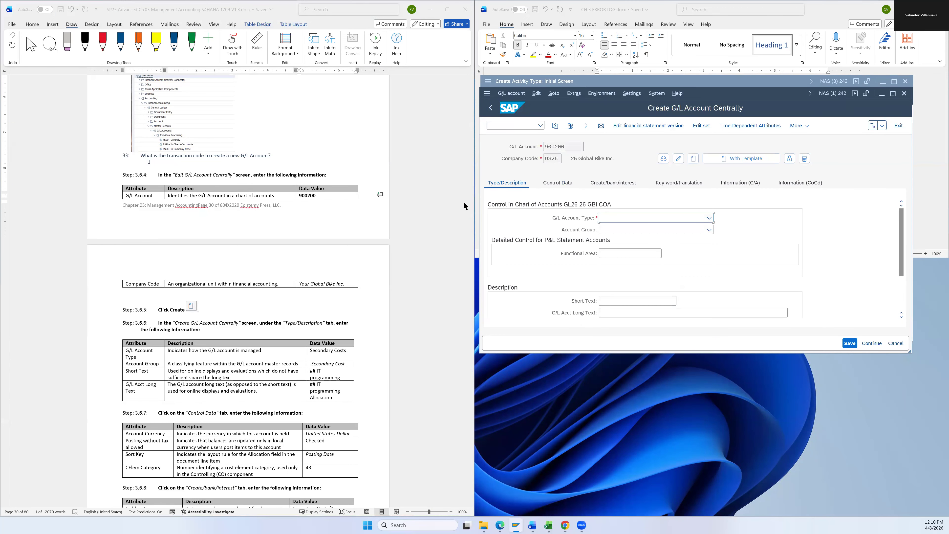
# Step: Set the G/L account type to Secondary Costs and the account group to Secondary Cost
pyautogui.scroll(-5, 408, 213)
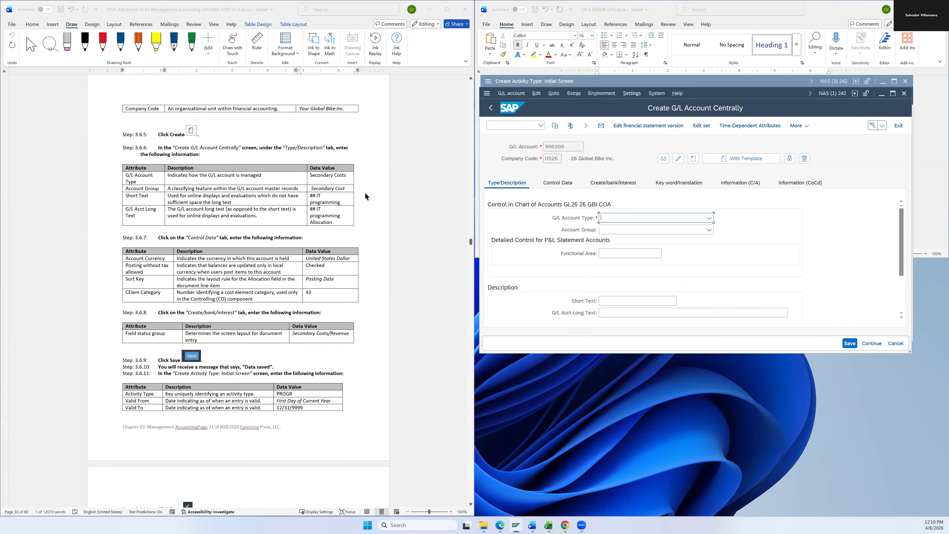
pyautogui.click(698, 220)
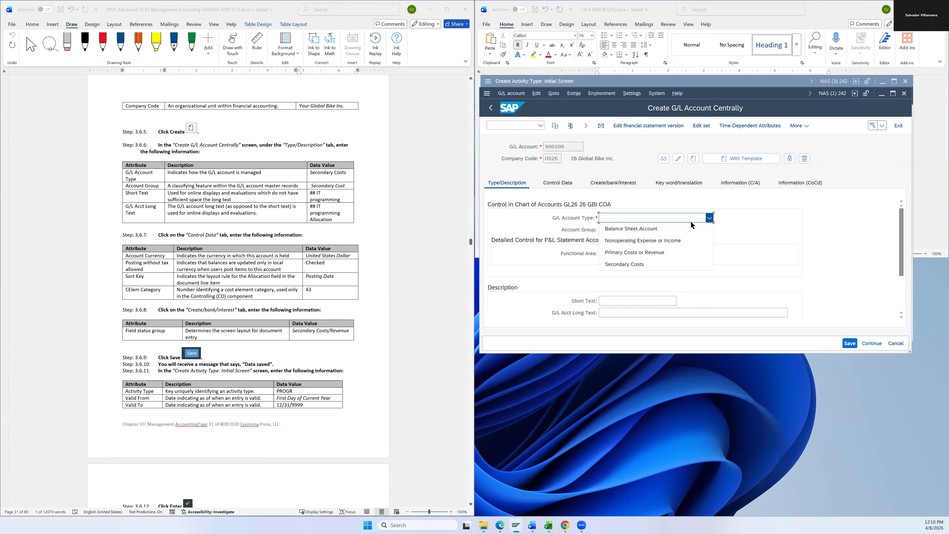
pyautogui.click(626, 265)
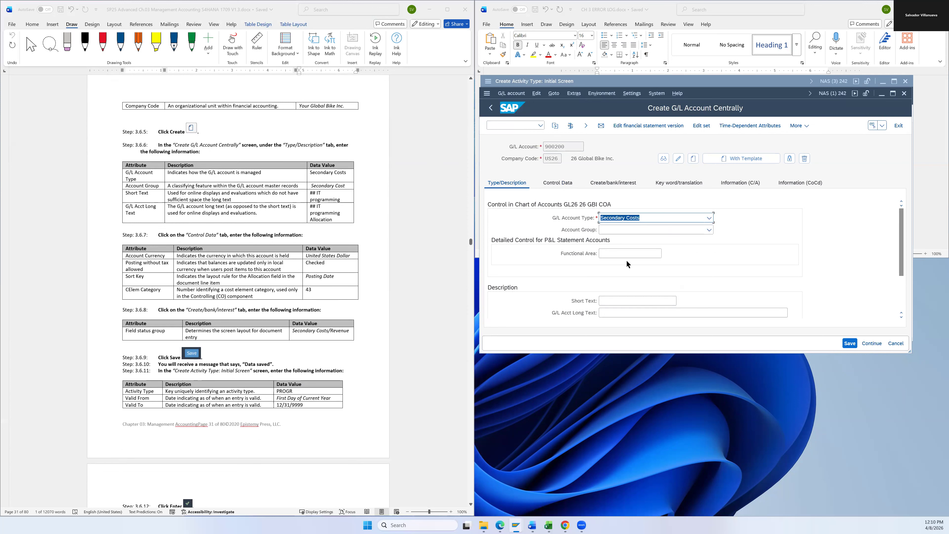
pyautogui.click(619, 231)
pyautogui.click(624, 311)
# Step: Enter "26 IT programming" as the account's short text, following the guide's Step 3.6.6 table
pyautogui.click(338, 199)
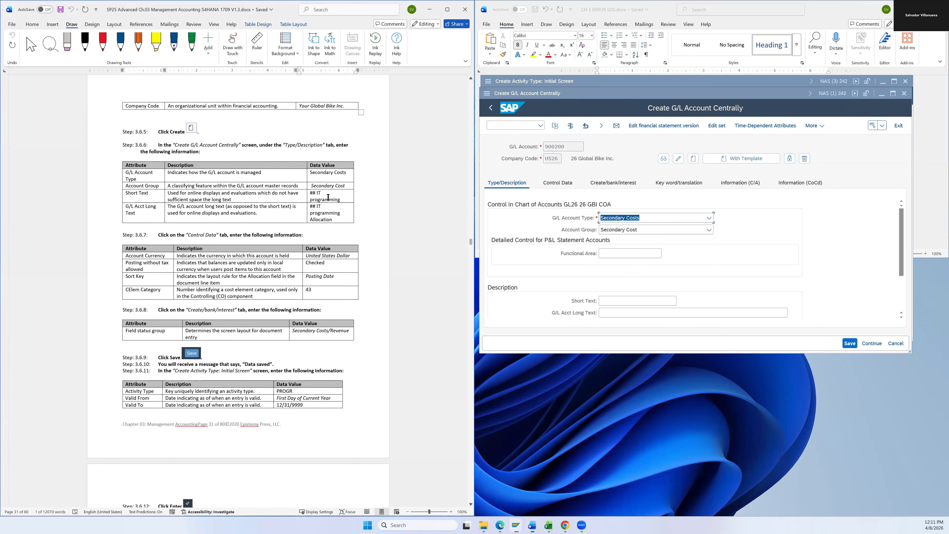
pyautogui.moveTo(339, 199); pyautogui.dragTo(320, 200)
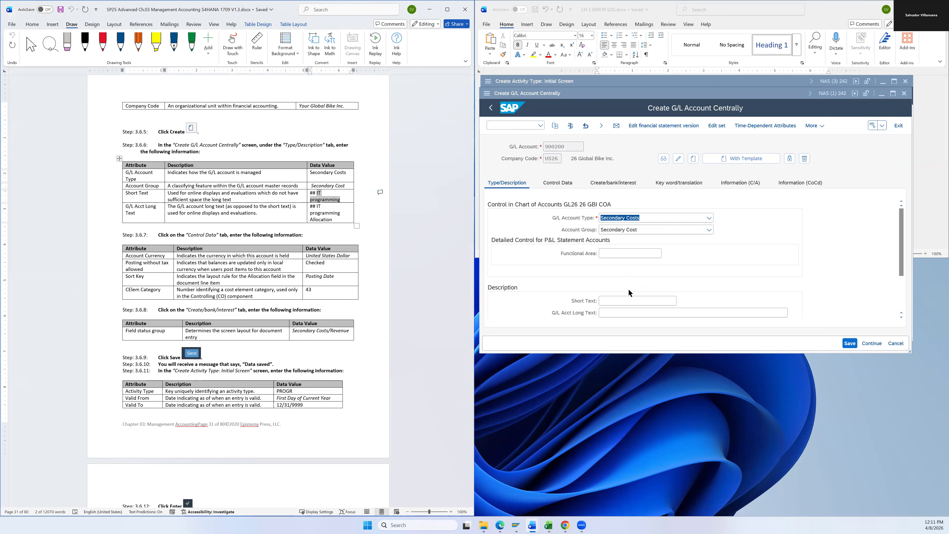
pyautogui.click(621, 302)
pyautogui.write('2')
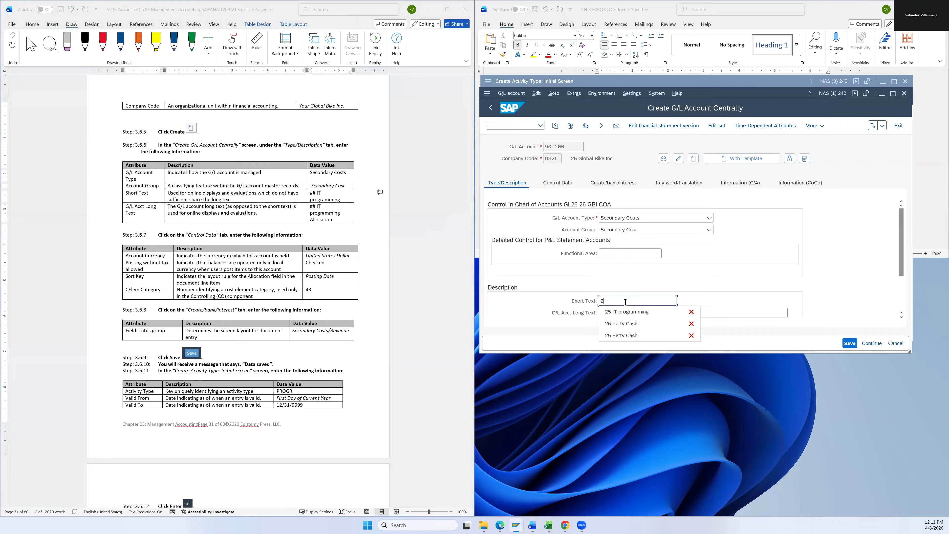
pyautogui.write('6')
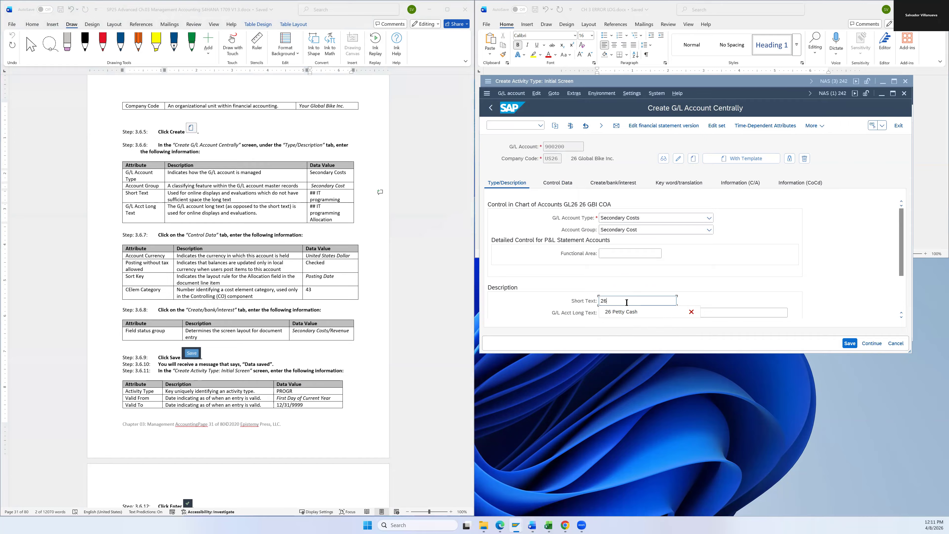
pyautogui.write('IT programming')
pyautogui.click(507, 281)
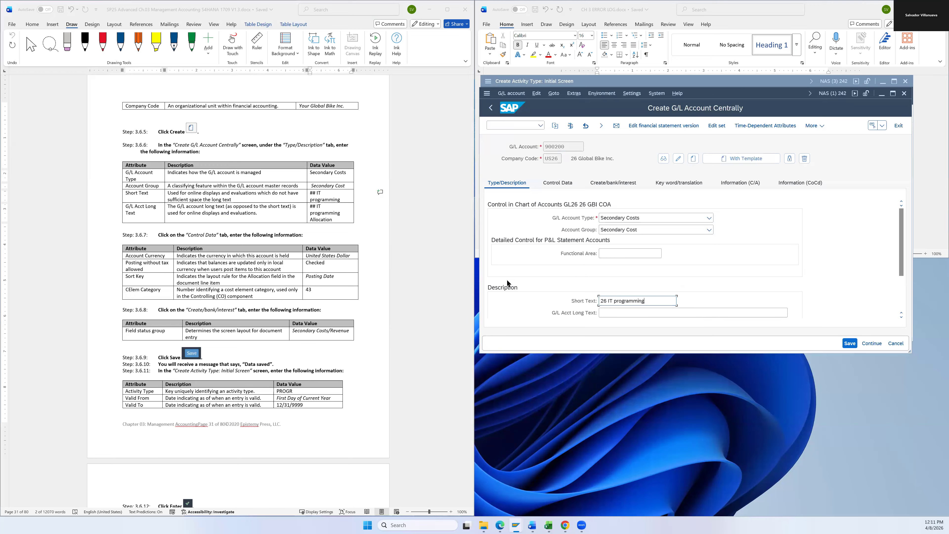
# Step: Enter "26 IT programming Allocation" as the G/L account long text, copying the wording from the guide
pyautogui.moveTo(324, 218)
pyautogui.mouseDown()
pyautogui.moveTo(336, 220)
pyautogui.moveTo(318, 207)
pyautogui.mouseUp()
pyautogui.hotkey('ctrl', 'c')
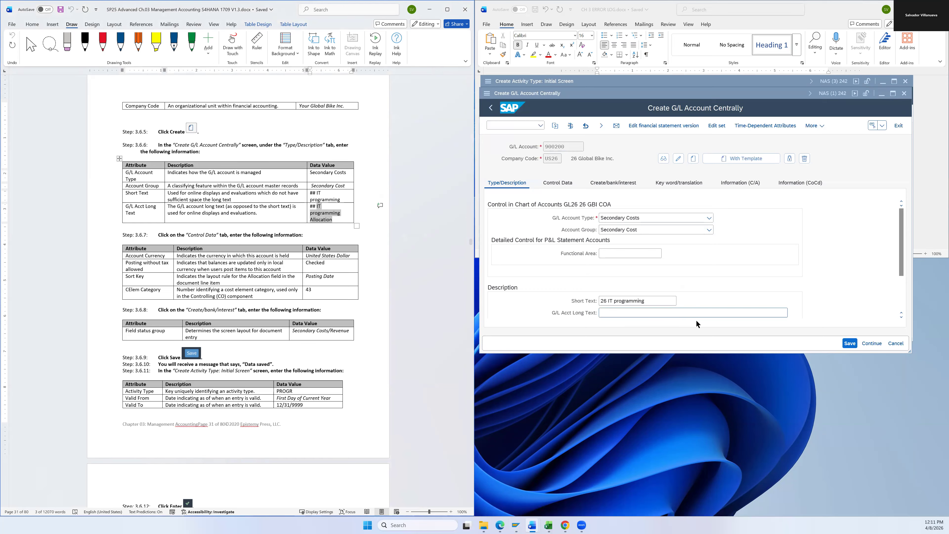
pyautogui.click(625, 312)
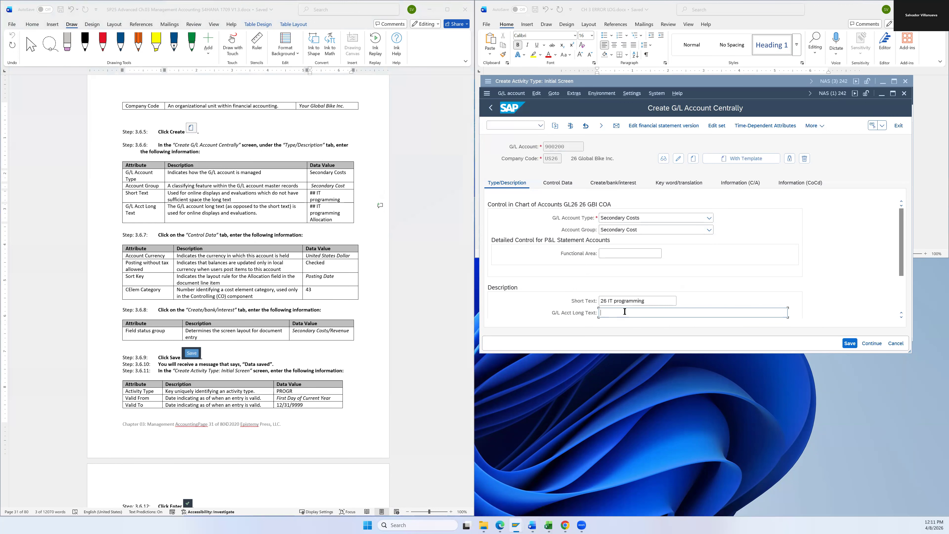
pyautogui.write('26')
pyautogui.hotkey('ctrl', 'v')
# Step: Allow posting without tax in the account's control data, as Step 3.6.7 requires
pyautogui.scroll(-1, 389, 304)
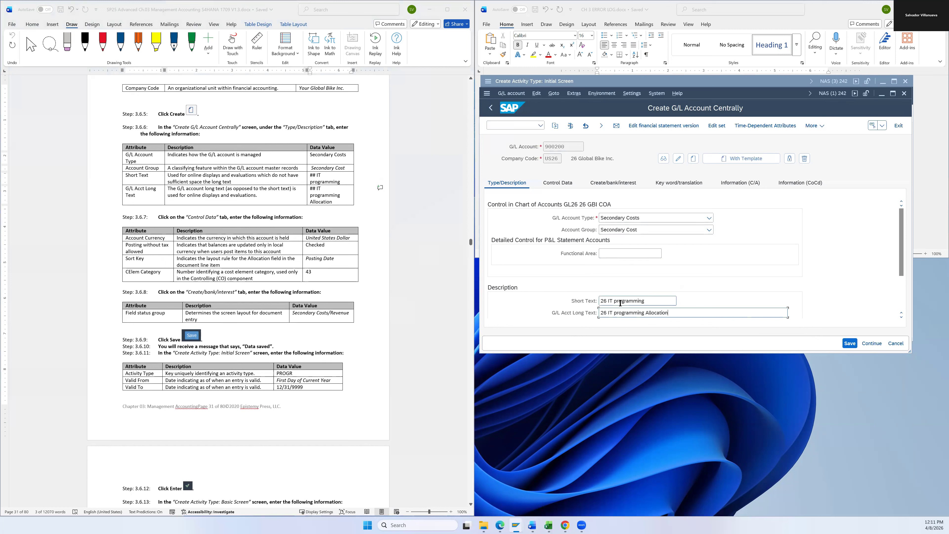
pyautogui.scroll(-1, 607, 303)
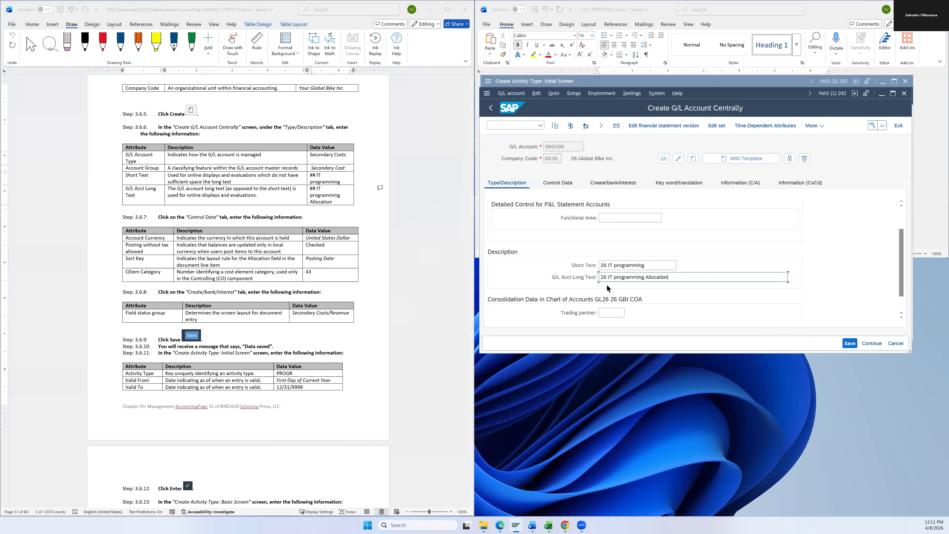
pyautogui.scroll(1, 606, 297)
pyautogui.scroll(-1, 341, 243)
pyautogui.click(560, 183)
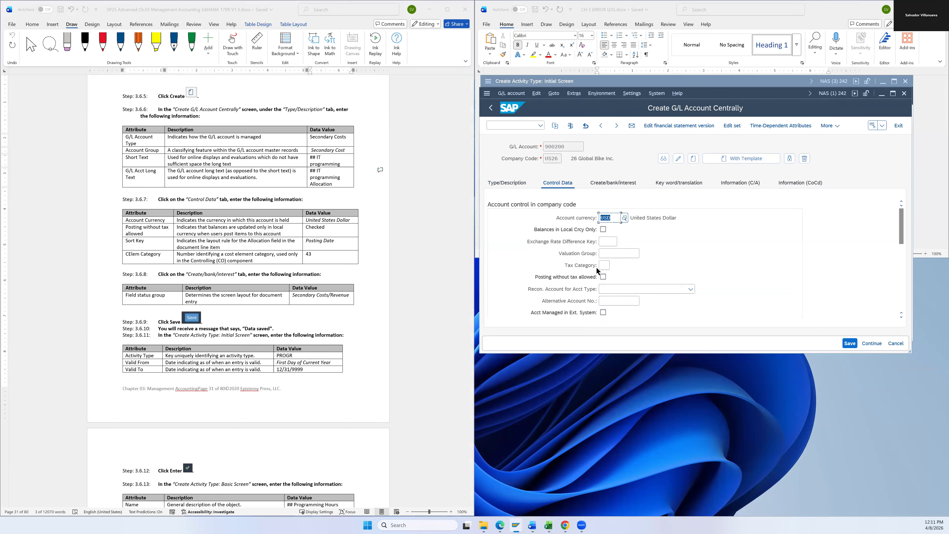
pyautogui.click(604, 277)
# Step: Set the account's sort key to 001, Posting date, from its list of possible values
pyautogui.scroll(-3, 591, 289)
pyautogui.click(605, 277)
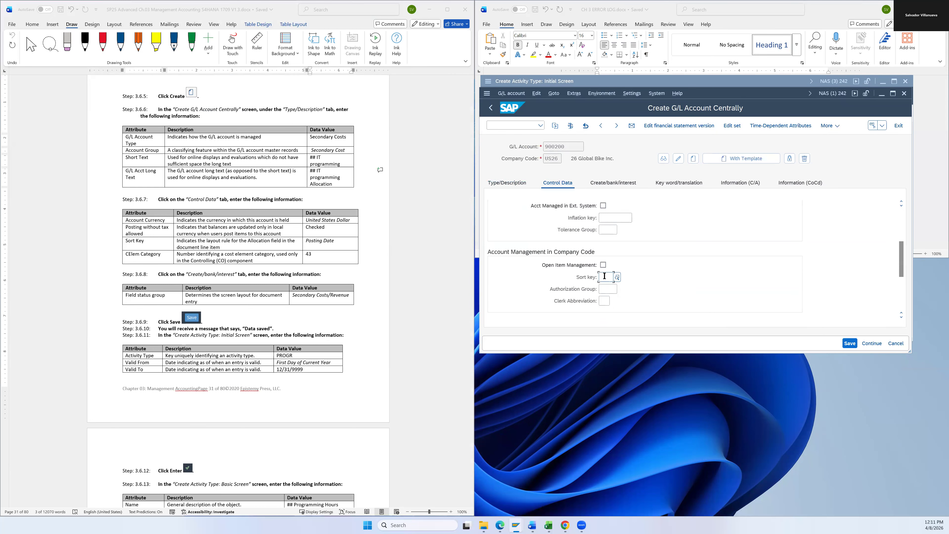
pyautogui.click(618, 277)
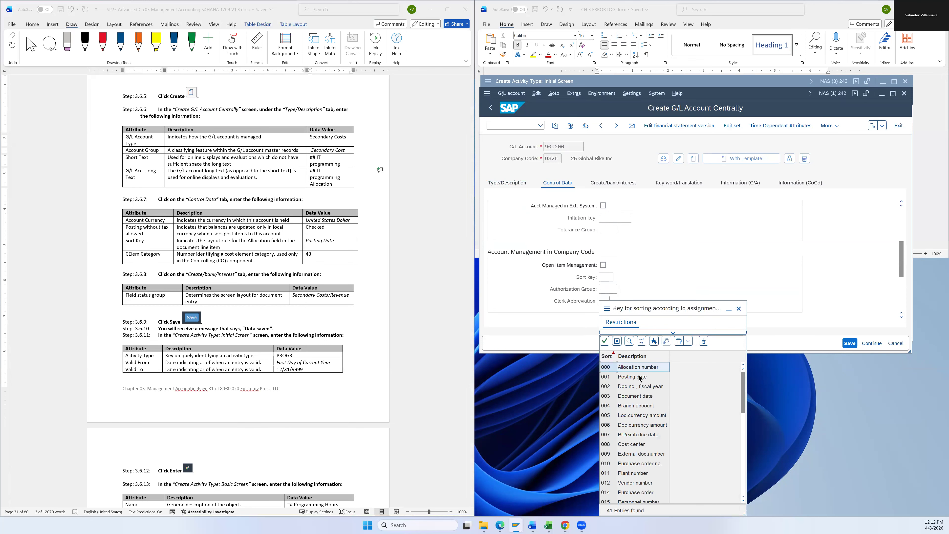
pyautogui.click(643, 378)
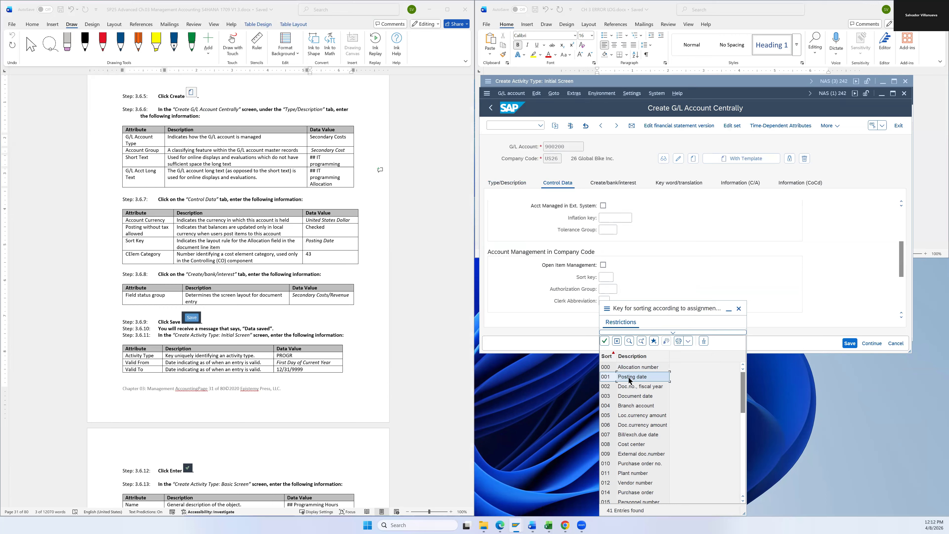
pyautogui.doubleClick(630, 378)
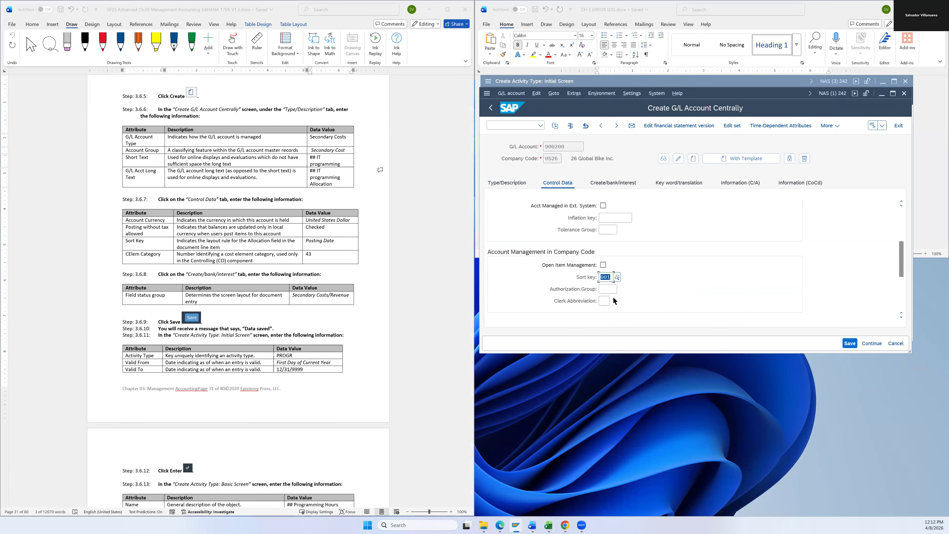
# Step: Set the cost element category in the controlling area settings to 43, Internal activity allocation
pyautogui.scroll(-3, 609, 298)
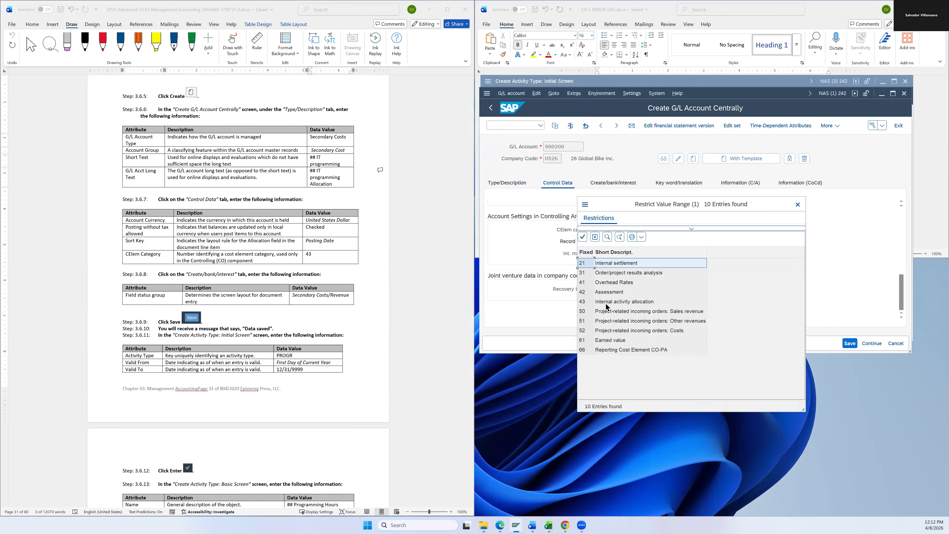
pyautogui.click(608, 303)
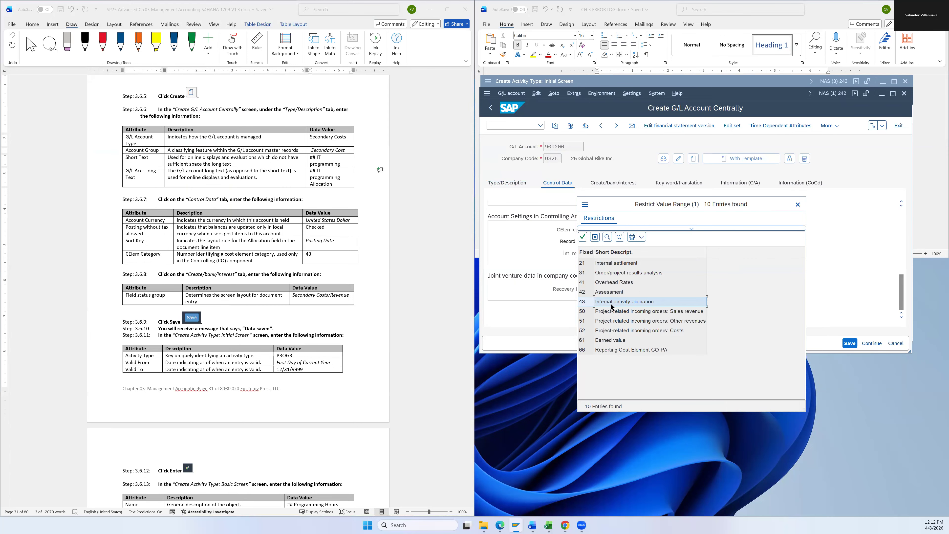
pyautogui.doubleClick(614, 302)
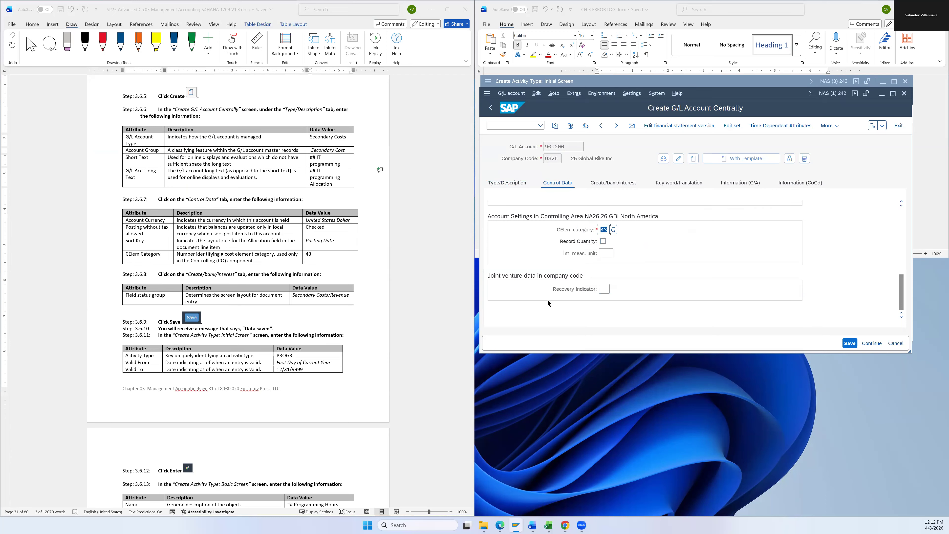
# Step: Set the field status group to ZSEC, Secondary Costs/Revenue, in the Create/bank/interest data and save the G/L account
pyautogui.click(613, 184)
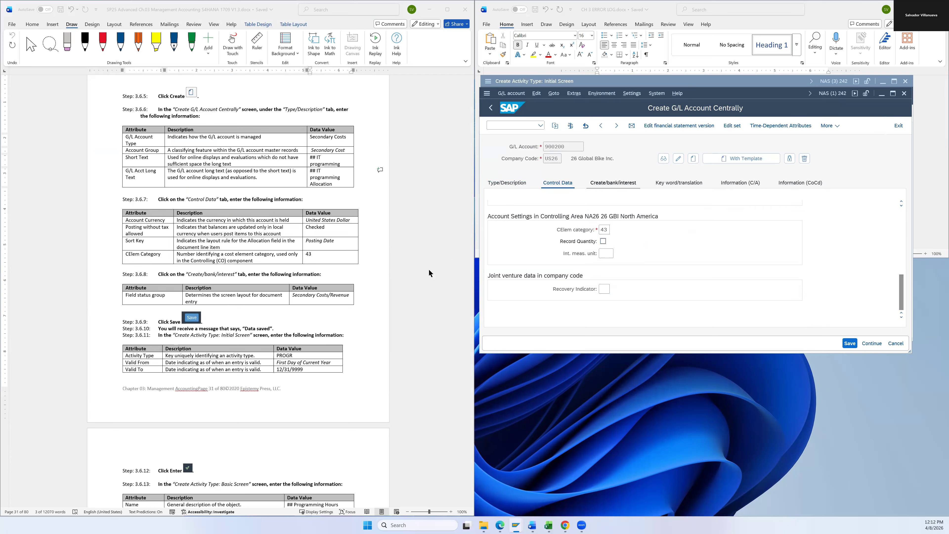
pyautogui.scroll(-3, 421, 273)
pyautogui.scroll(-2, 421, 275)
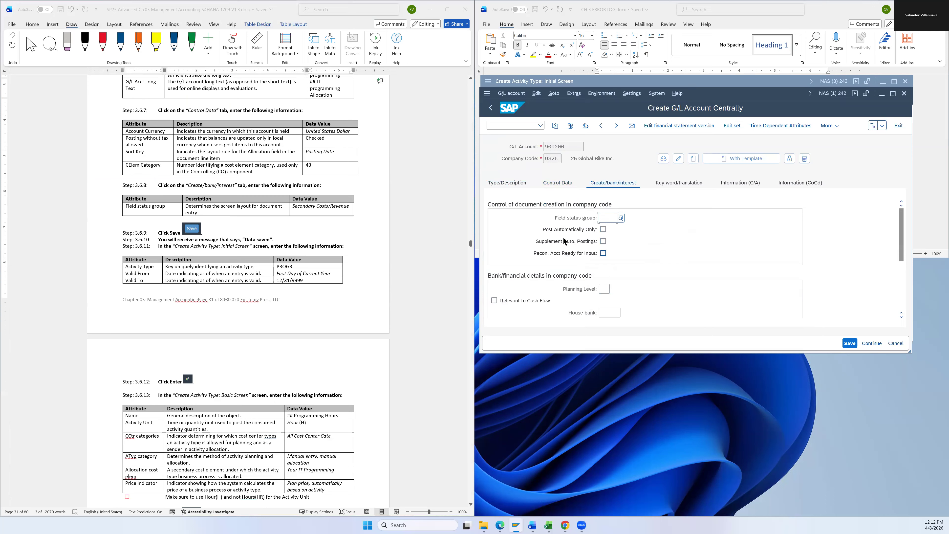
pyautogui.click(621, 218)
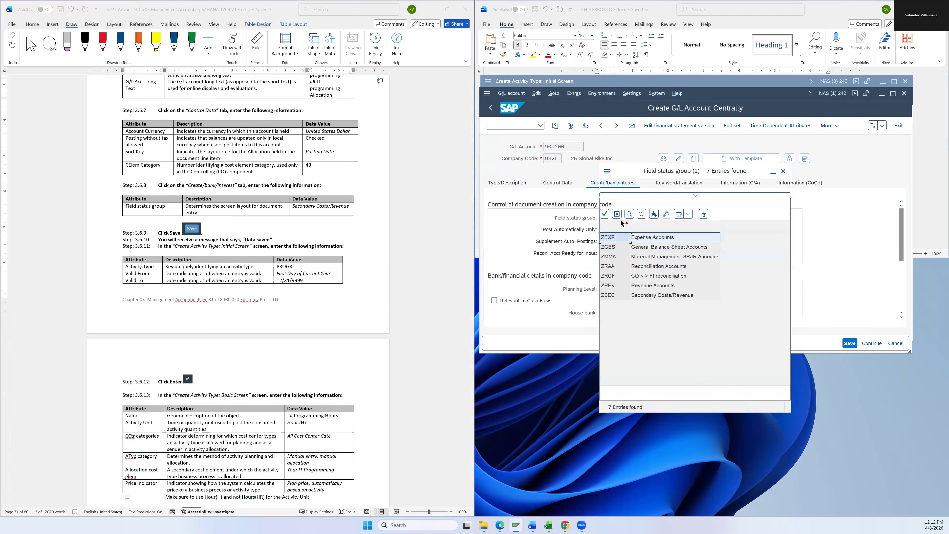
pyautogui.click(648, 297)
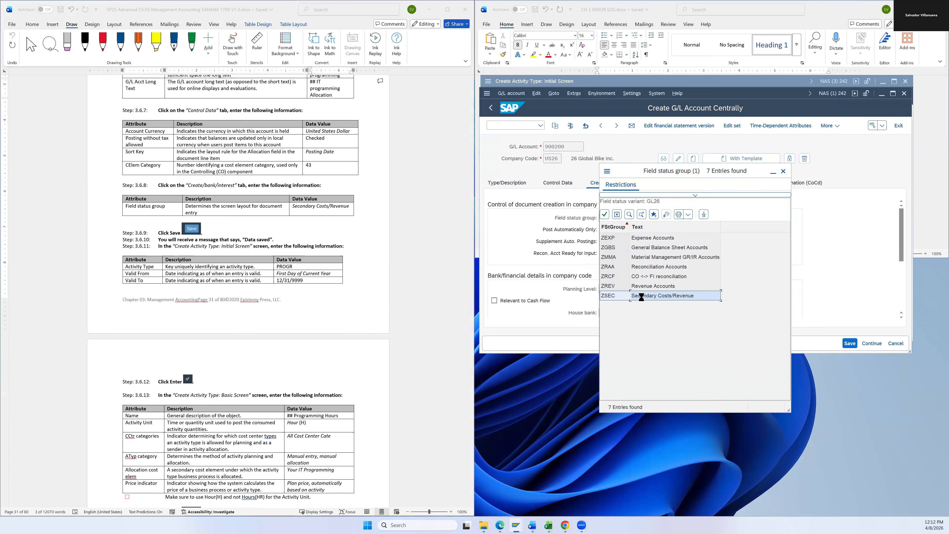
pyautogui.doubleClick(641, 296)
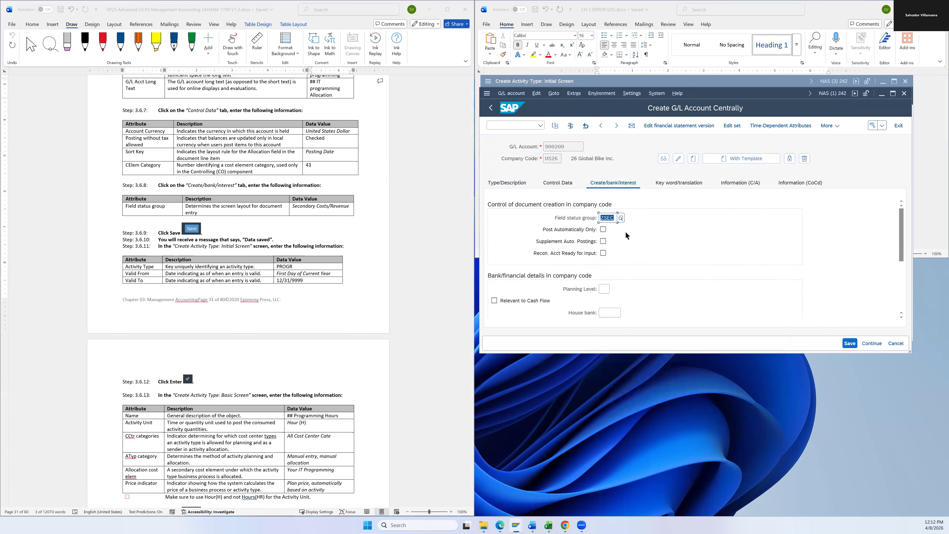
pyautogui.click(848, 344)
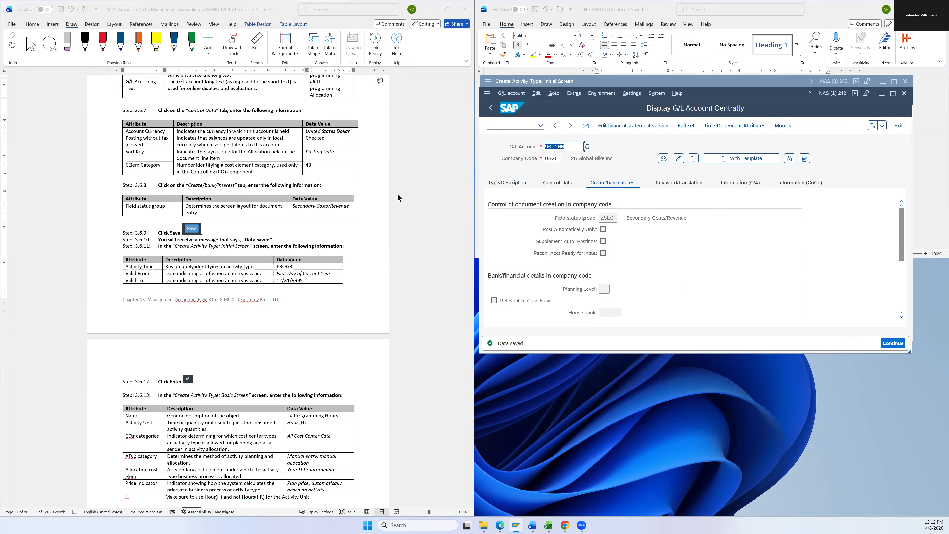
# Step: Bring the Create Activity Type window forward and arrange it beneath the header of the G/L account window, beside the guide
pyautogui.click(662, 87)
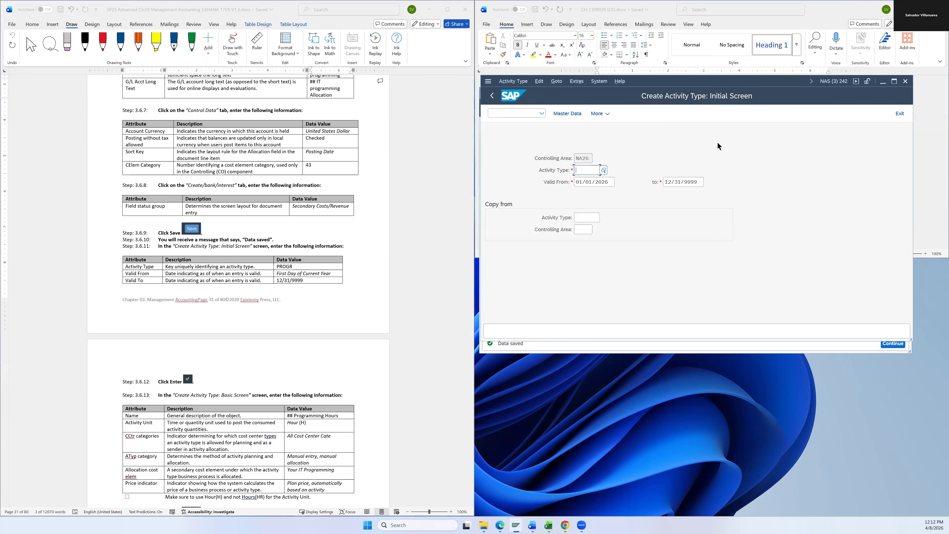
pyautogui.moveTo(716, 84); pyautogui.dragTo(700, 173)
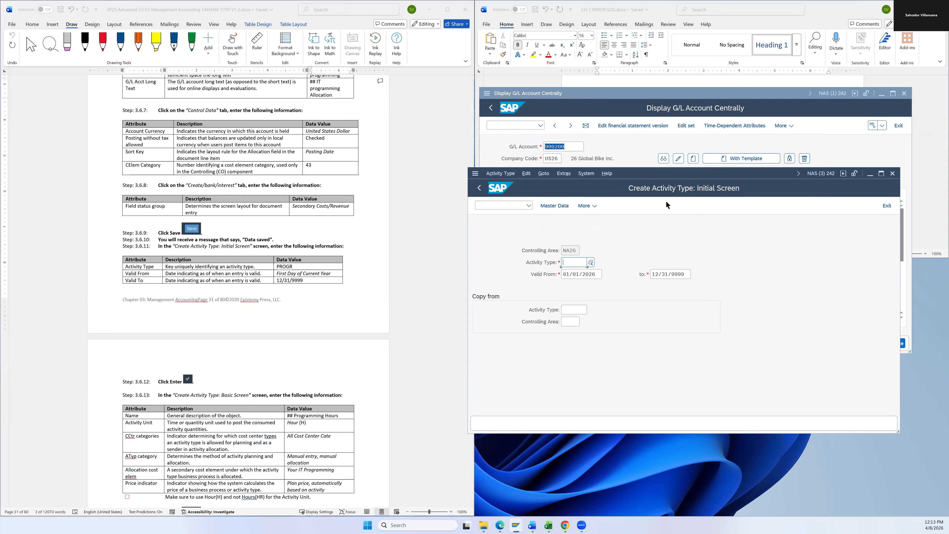
pyautogui.moveTo(667, 202); pyautogui.dragTo(679, 177)
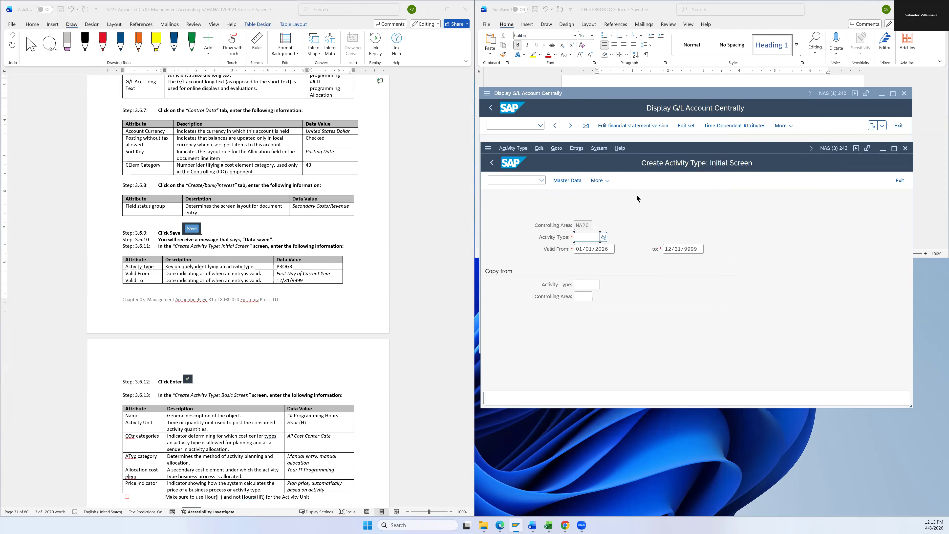
pyautogui.click(662, 100)
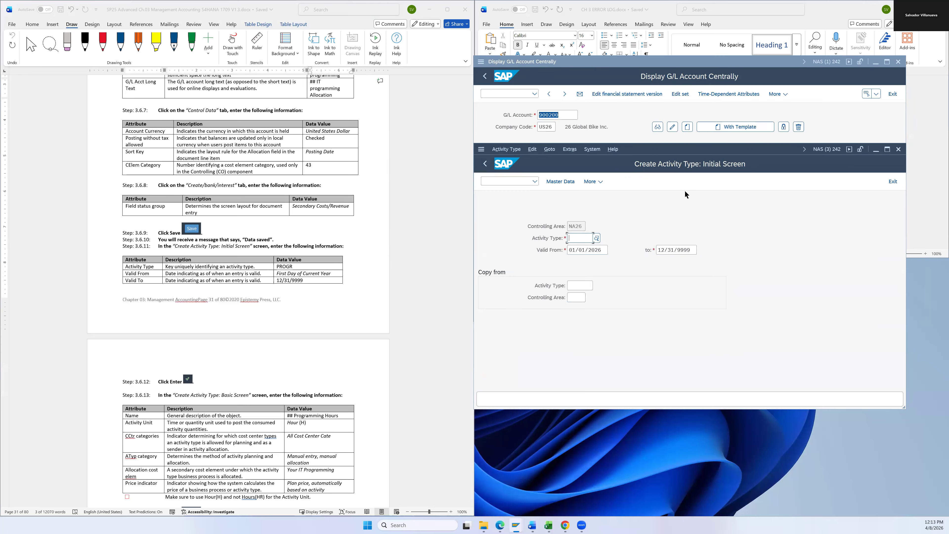
# Step: Enter PROGR as the activity type, as Step 3.6.11 requires, and continue to the basic screen
pyautogui.scroll(-2, 287, 229)
pyautogui.scroll(-1, 287, 229)
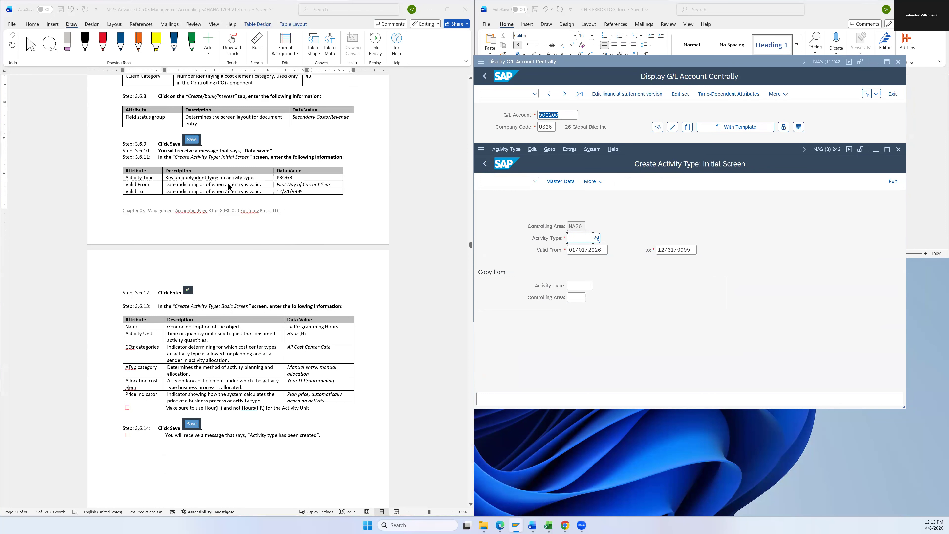
pyautogui.click(291, 174)
pyautogui.click(292, 178)
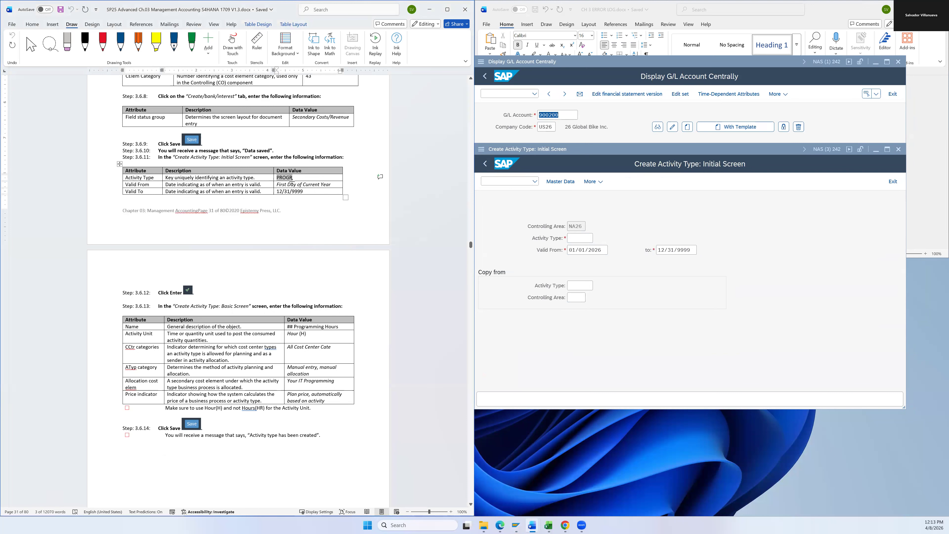
pyautogui.click(579, 238)
pyautogui.write('PROGR')
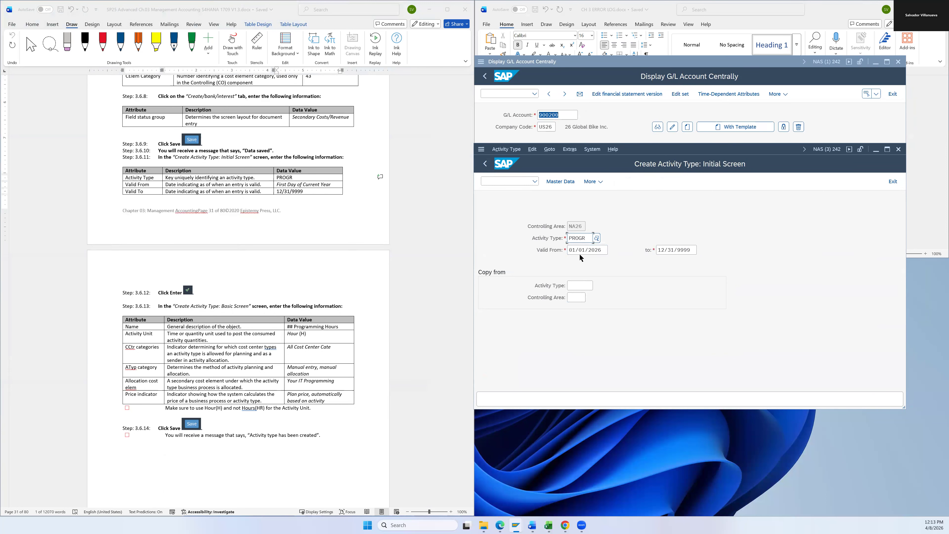
pyautogui.click(604, 253)
pyautogui.press('Return')
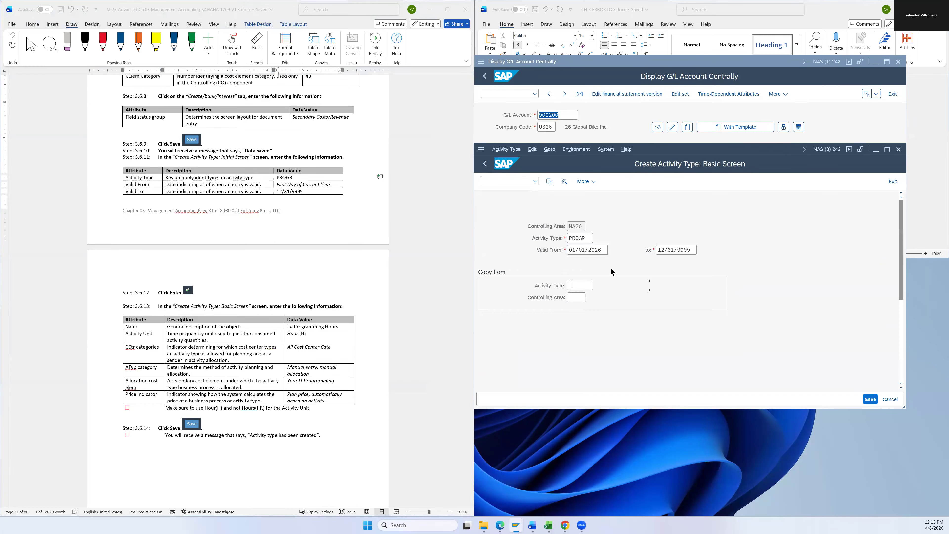
# Step: Name the activity type 26 Programming Hours, copying the wording from Step 3.6.13 of the guide
pyautogui.scroll(-2, 265, 329)
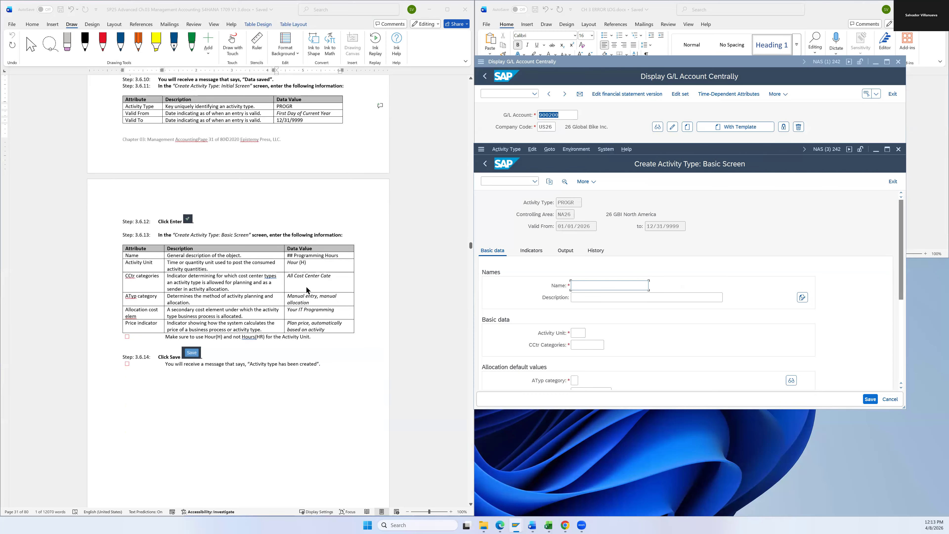
pyautogui.scroll(-1, 308, 288)
pyautogui.scroll(-1, 309, 288)
pyautogui.click(314, 222)
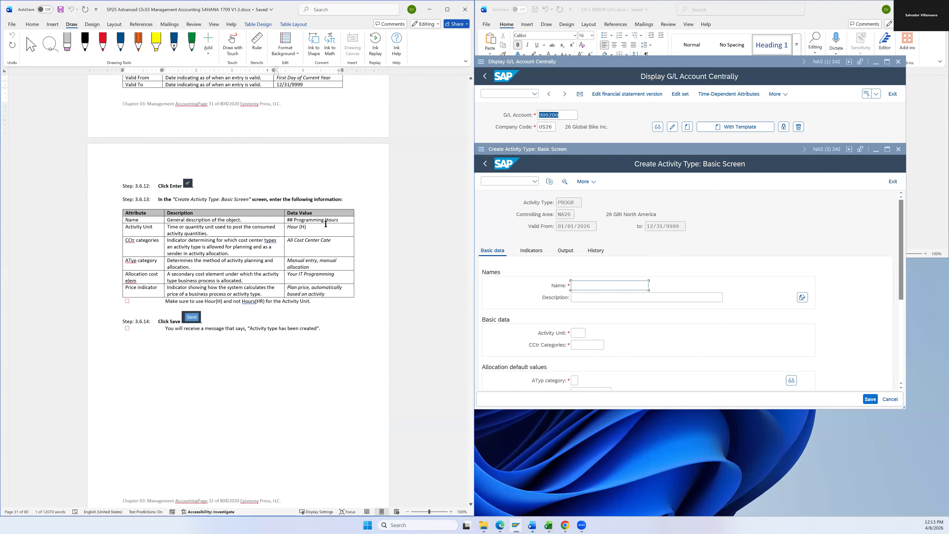
pyautogui.moveTo(325, 217); pyautogui.dragTo(299, 221)
pyautogui.hotkey('ctrl', 'c')
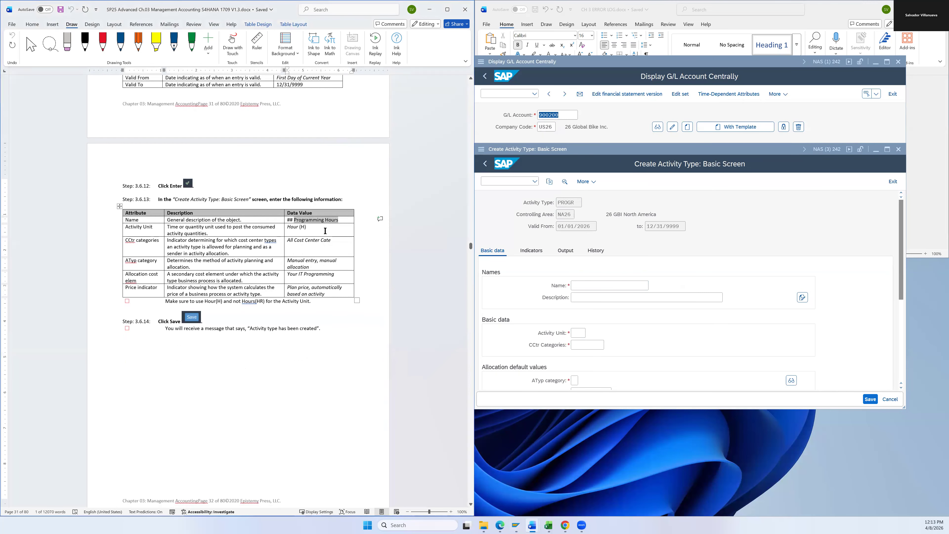
pyautogui.click(577, 287)
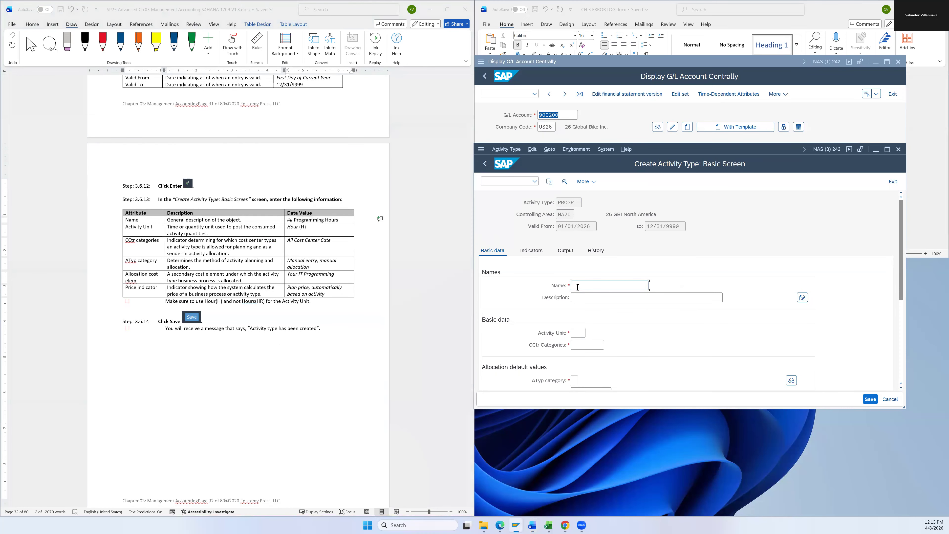
pyautogui.write('26')
pyautogui.hotkey('ctrl', 'v')
# Step: Set the activity unit to H, Hour, from the list of measurement units
pyautogui.click(582, 333)
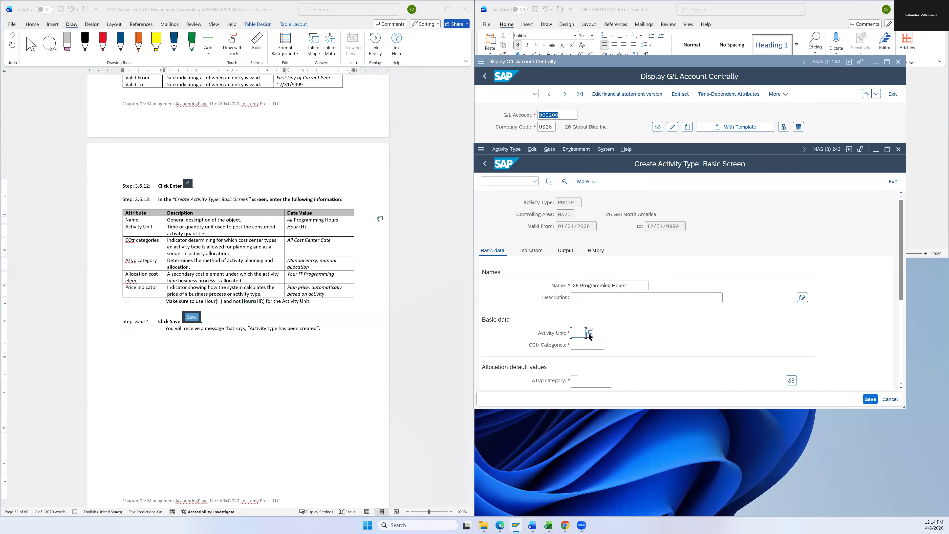
pyautogui.click(589, 334)
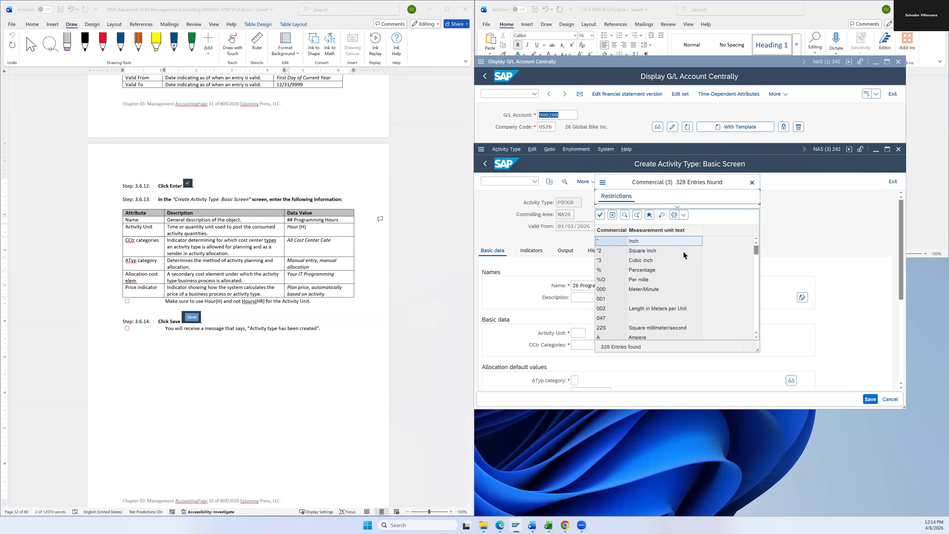
pyautogui.scroll(-10, 660, 298)
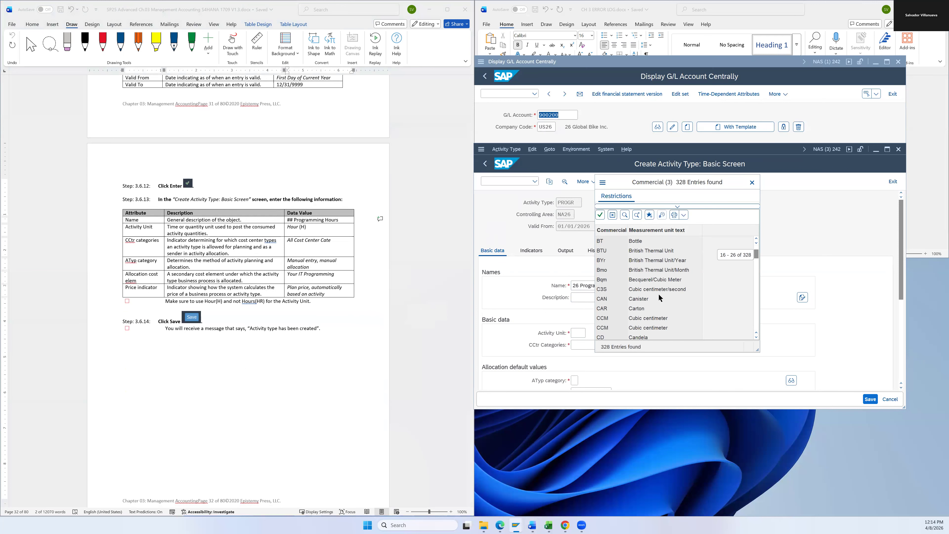
pyautogui.scroll(-9, 660, 298)
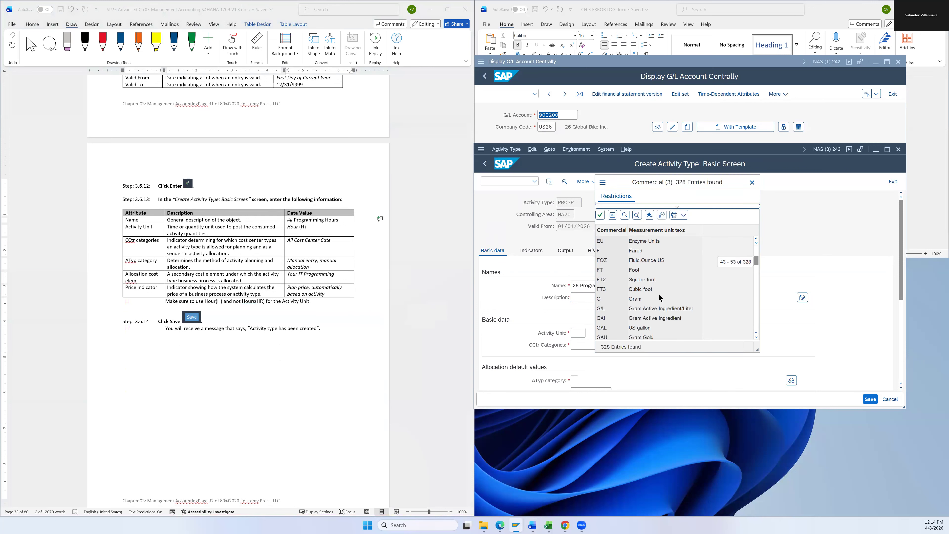
pyautogui.scroll(-1, 661, 299)
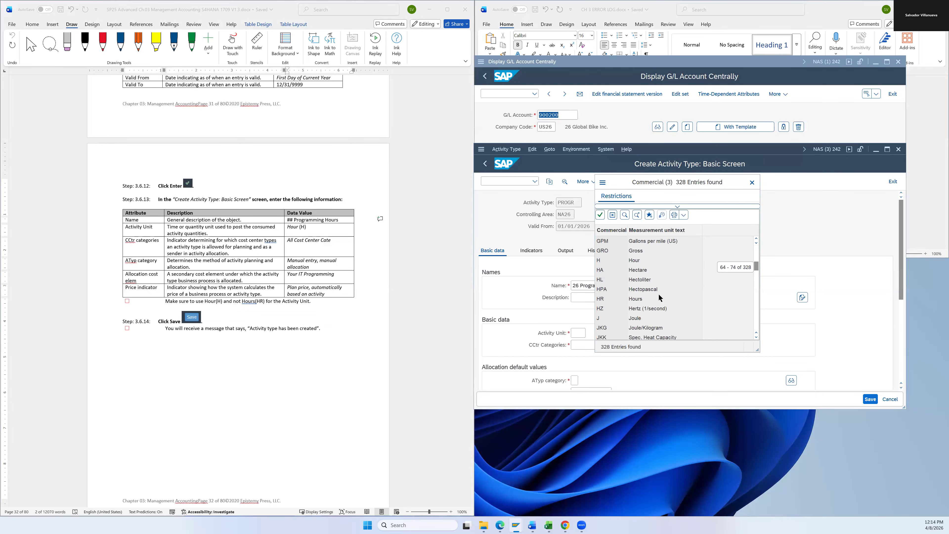
pyautogui.click(637, 262)
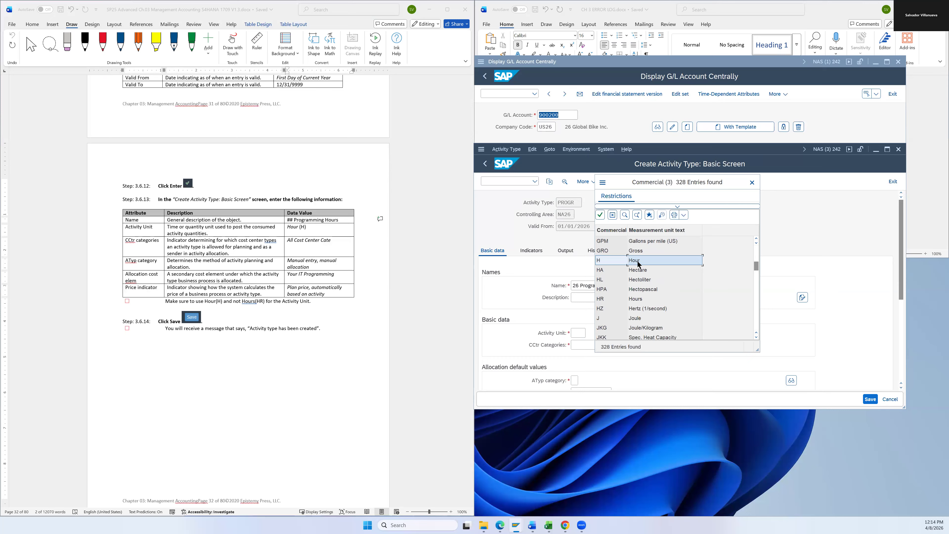
pyautogui.doubleClick(638, 264)
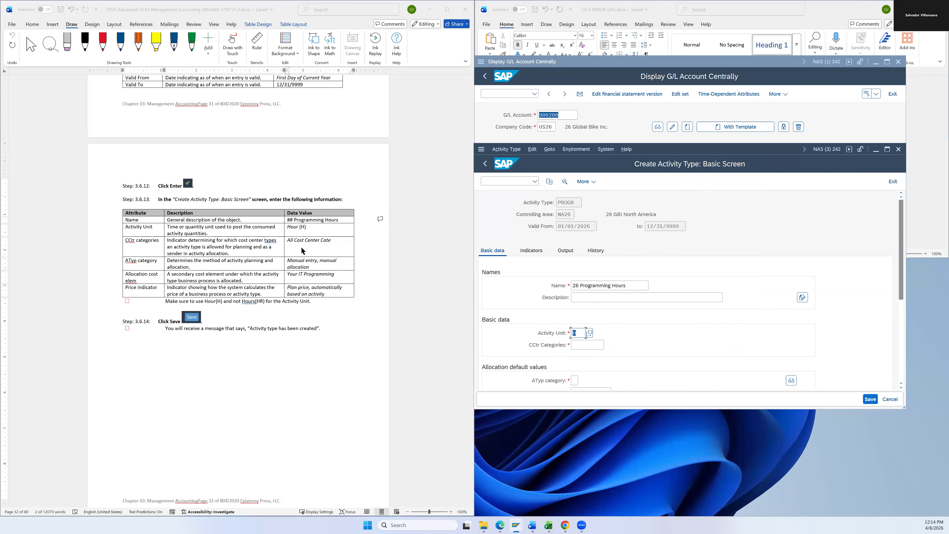
# Step: Set the cost center categories to *, All Cost Center Cate, from the selection list
pyautogui.click(594, 345)
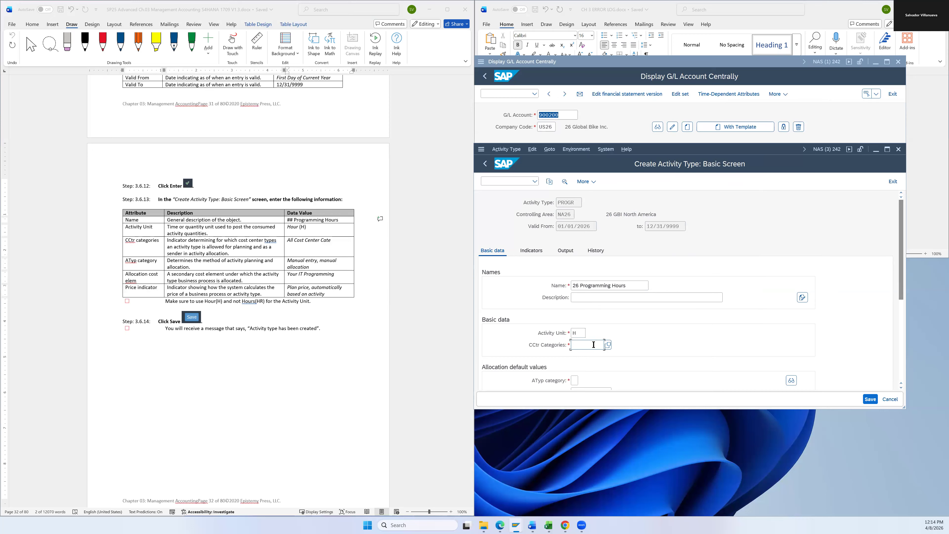
pyautogui.click(608, 345)
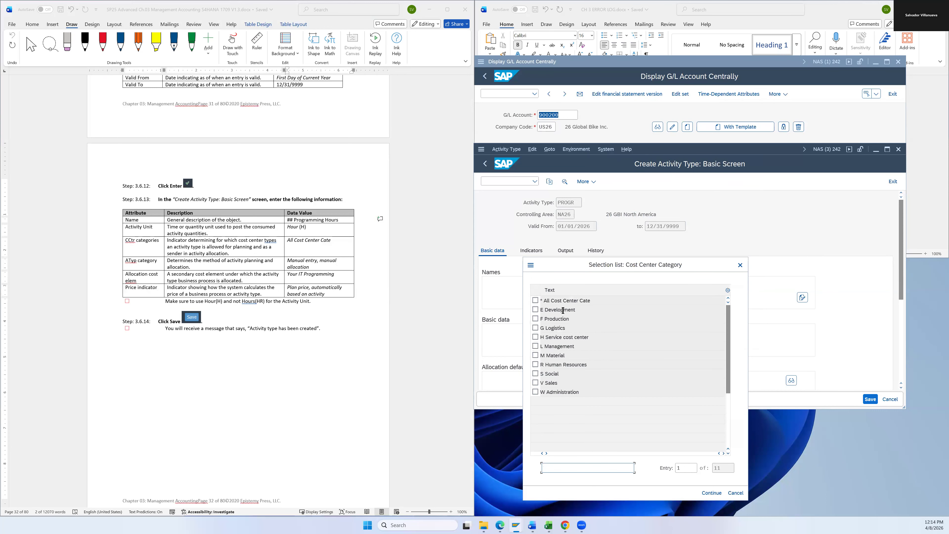
pyautogui.click(546, 302)
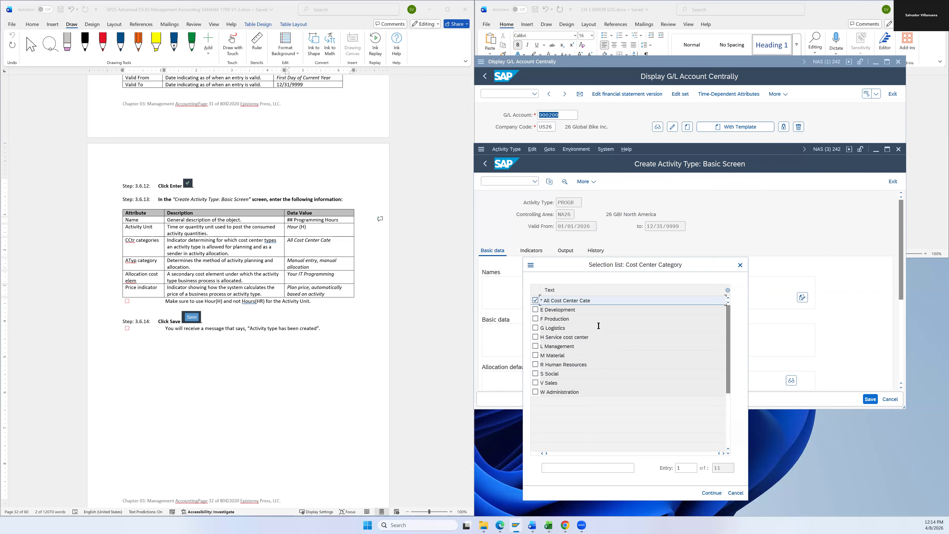
pyautogui.click(709, 493)
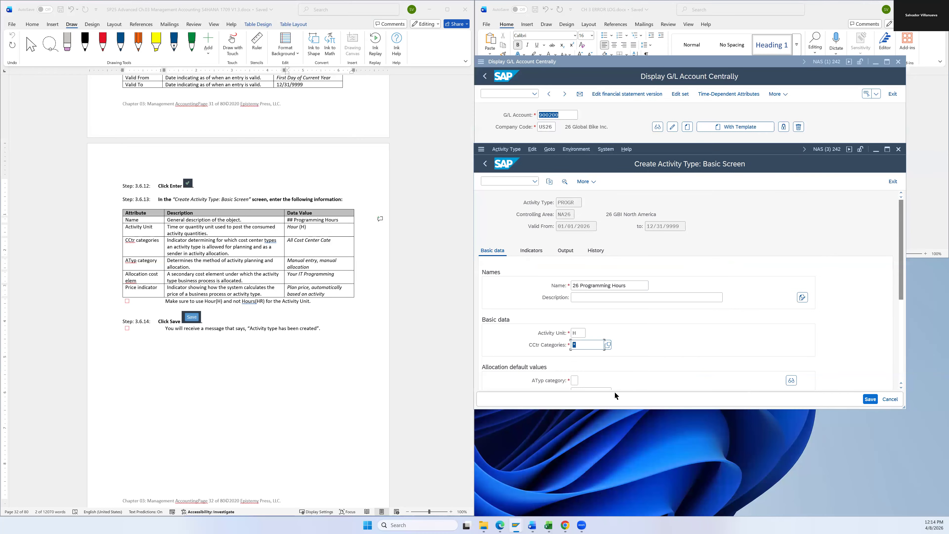
# Step: Set the activity type category to 1, Manual entry, manual allocation, in the allocation default values
pyautogui.scroll(-1, 384, 293)
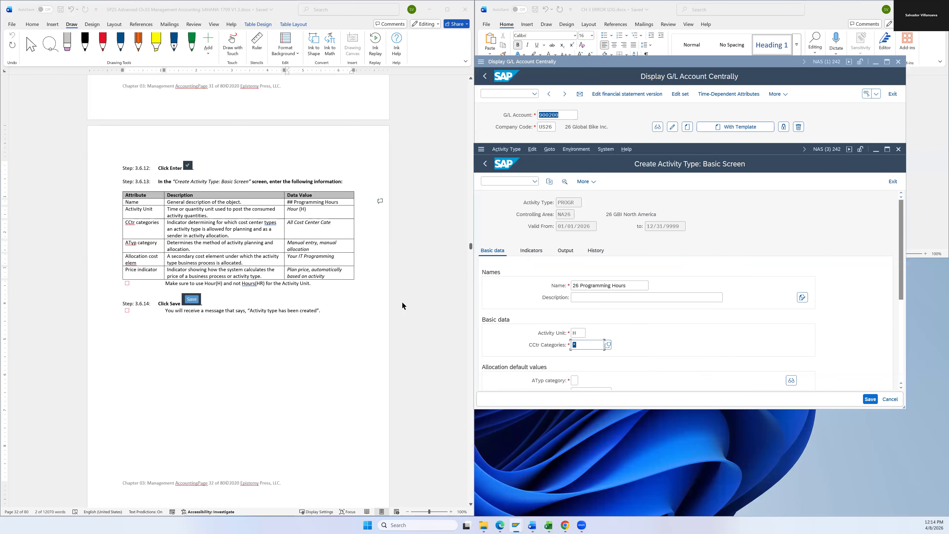
pyautogui.scroll(-1, 511, 322)
pyautogui.scroll(-3, 529, 322)
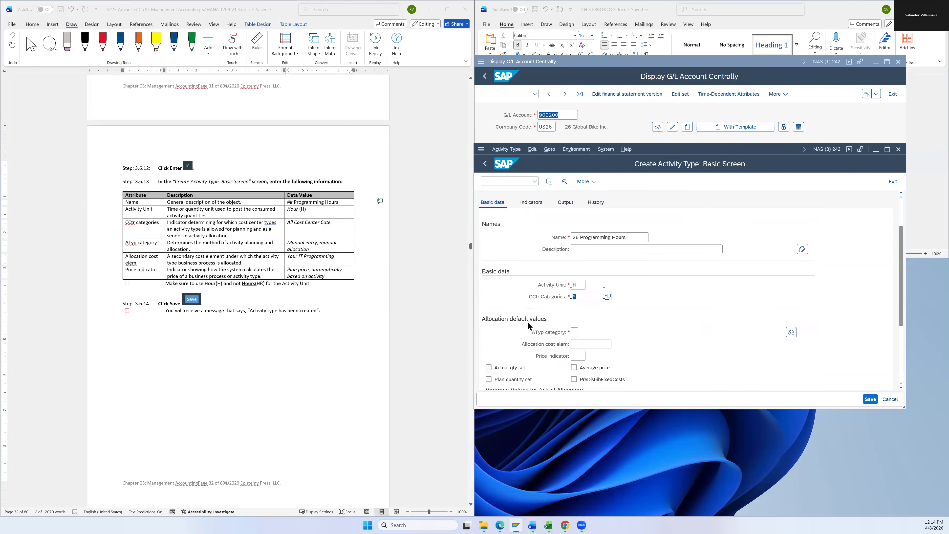
pyautogui.click(574, 328)
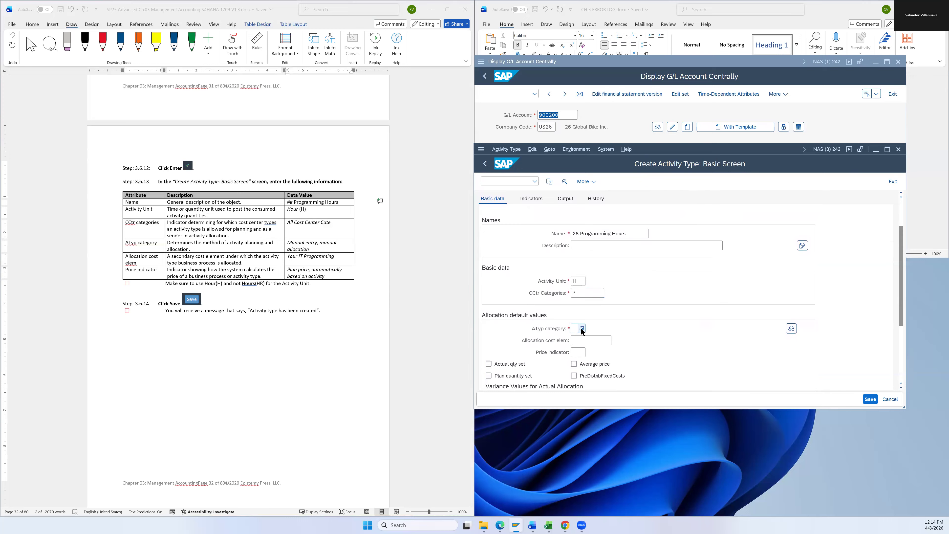
pyautogui.press('F4')
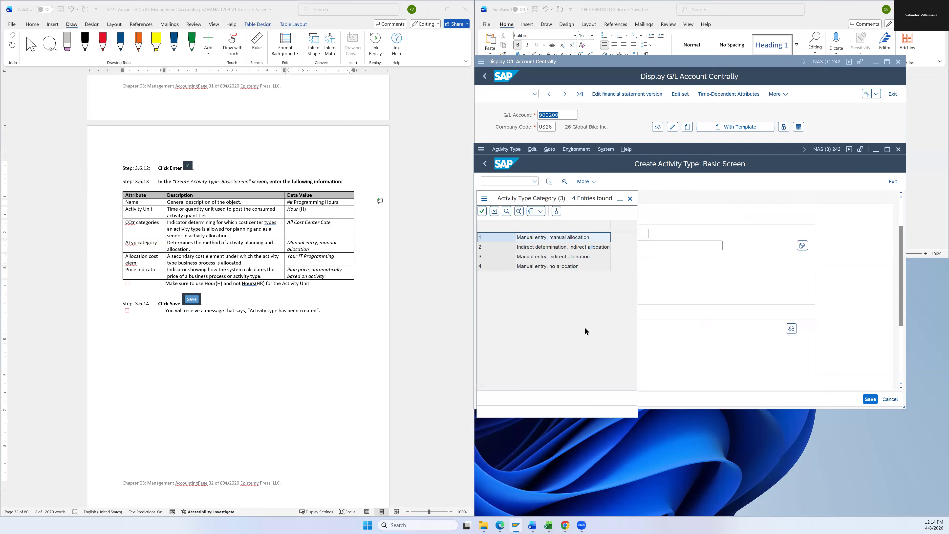
pyautogui.doubleClick(557, 238)
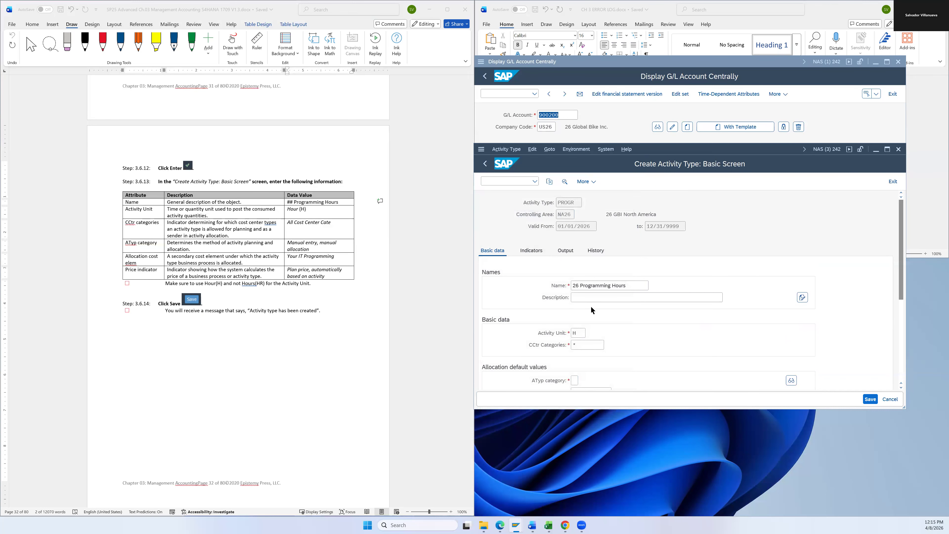
# Step: Set the allocation cost element to 900200, 26 IT programming, from its list of possible values
pyautogui.scroll(-3, 597, 372)
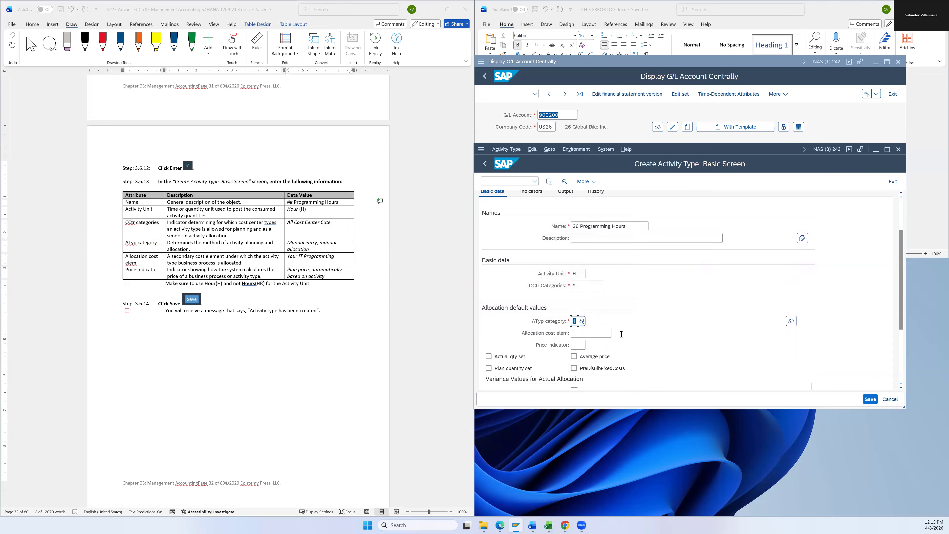
pyautogui.click(584, 334)
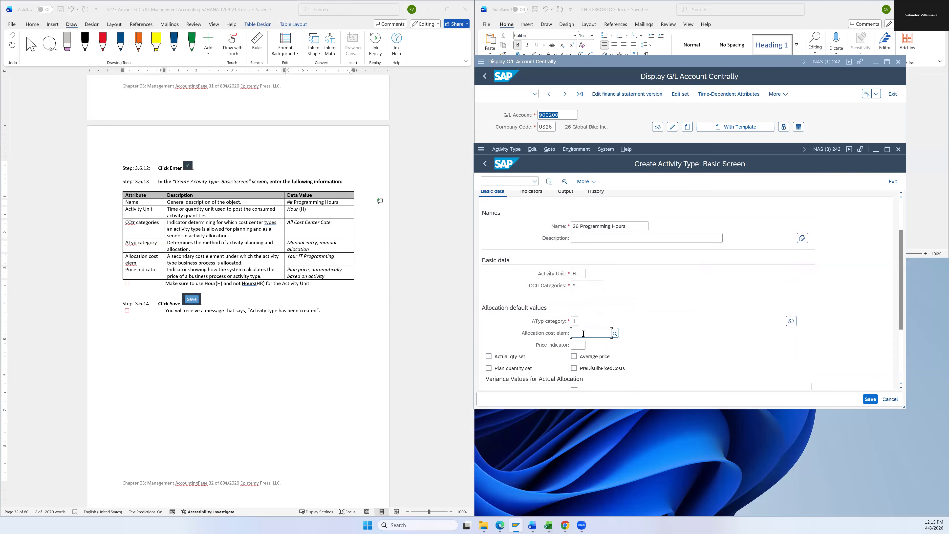
pyautogui.click(613, 334)
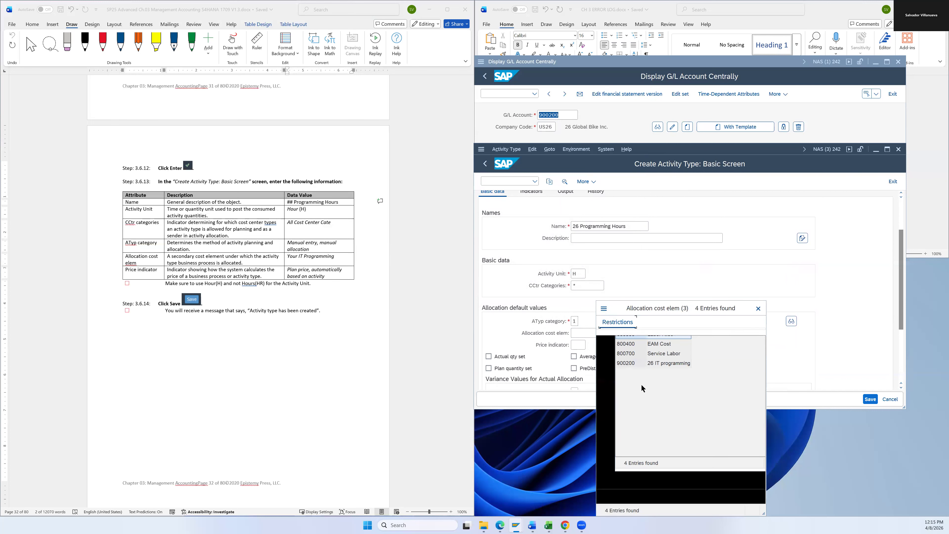
pyautogui.click(635, 397)
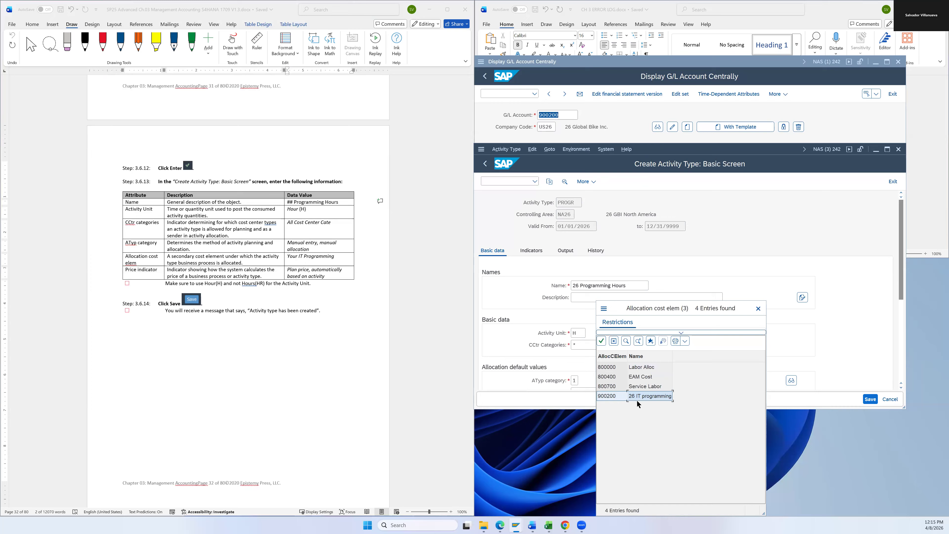
pyautogui.doubleClick(632, 396)
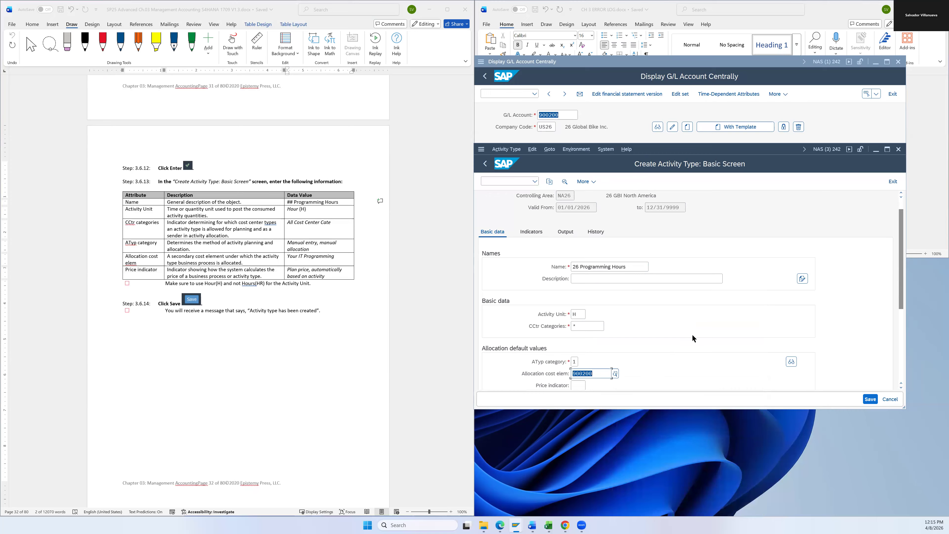
pyautogui.click(614, 376)
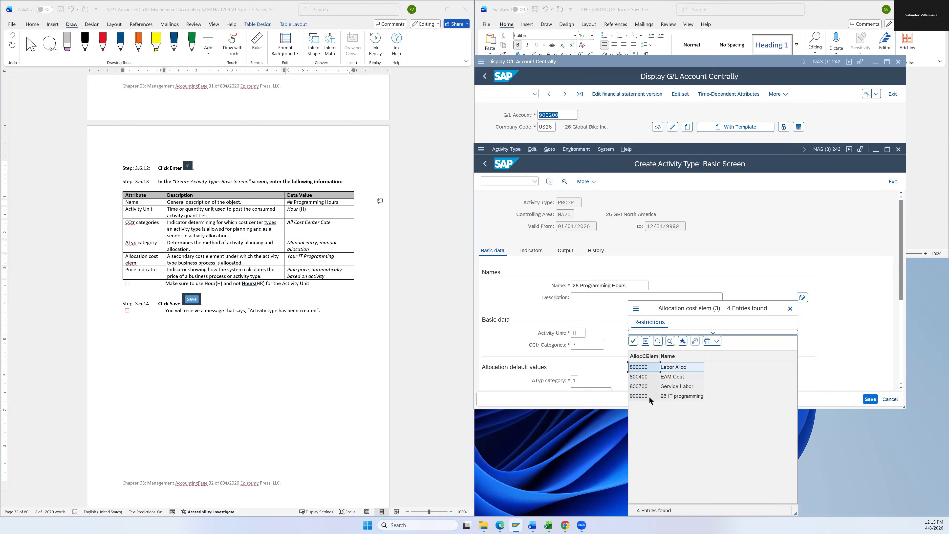
pyautogui.click(669, 396)
pyautogui.scroll(-2, 656, 343)
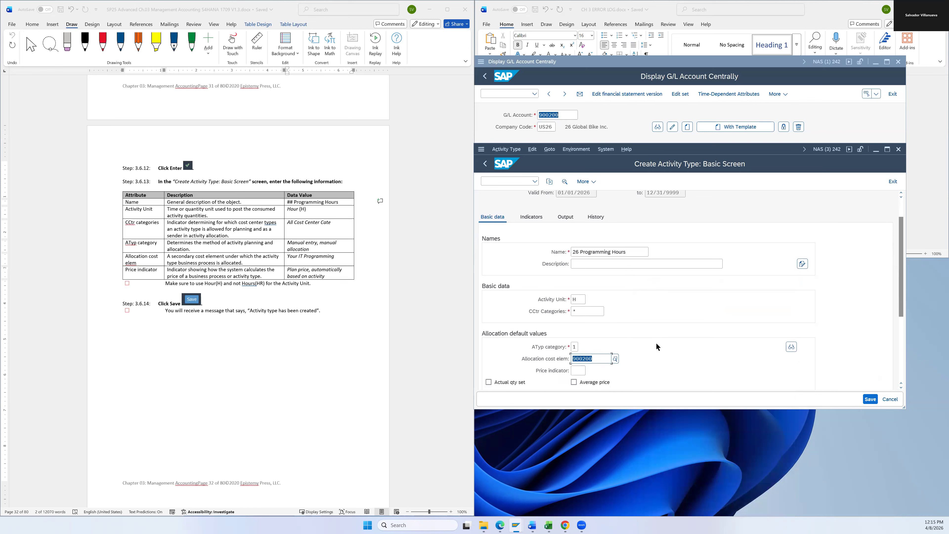
# Step: Set the price indicator to 1, Plan price, automatically based on activity, and save the activity type PROGR
pyautogui.scroll(-1, 656, 345)
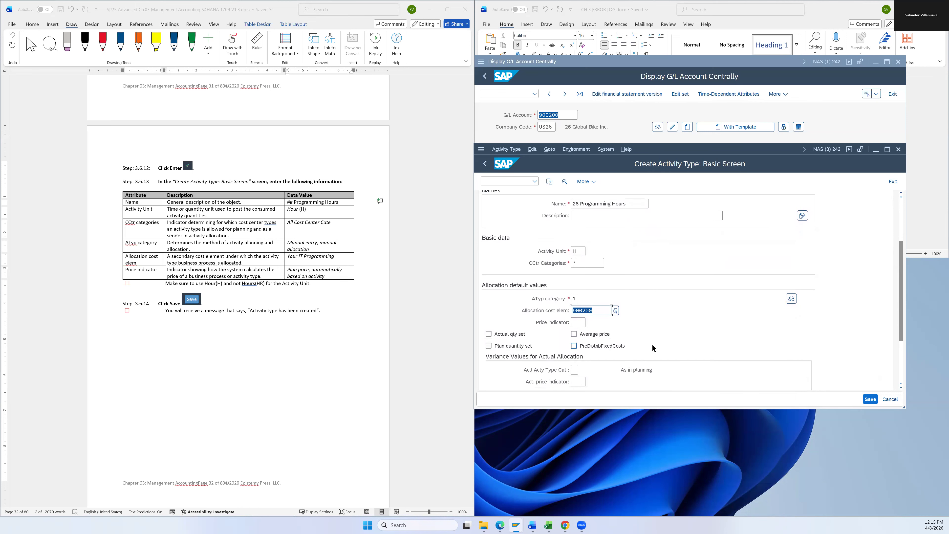
pyautogui.click(577, 324)
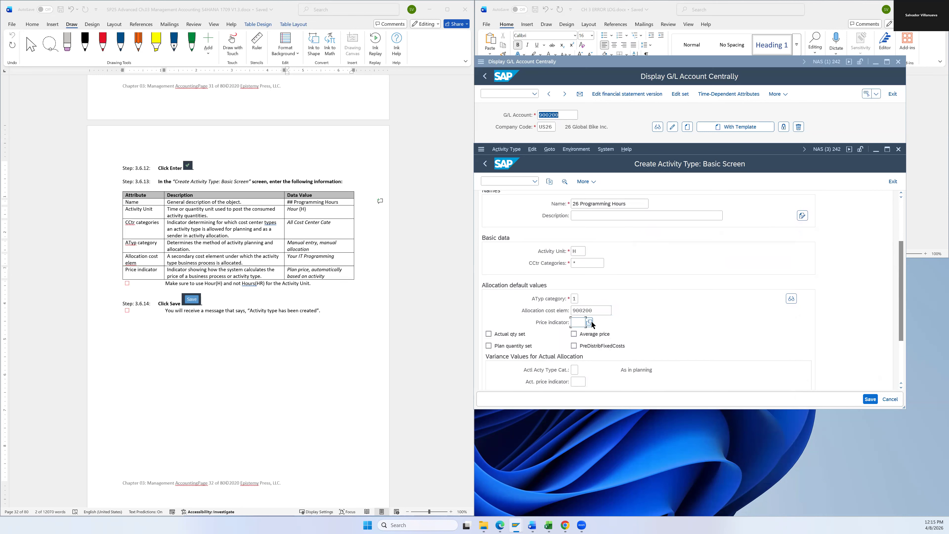
pyautogui.press('F4')
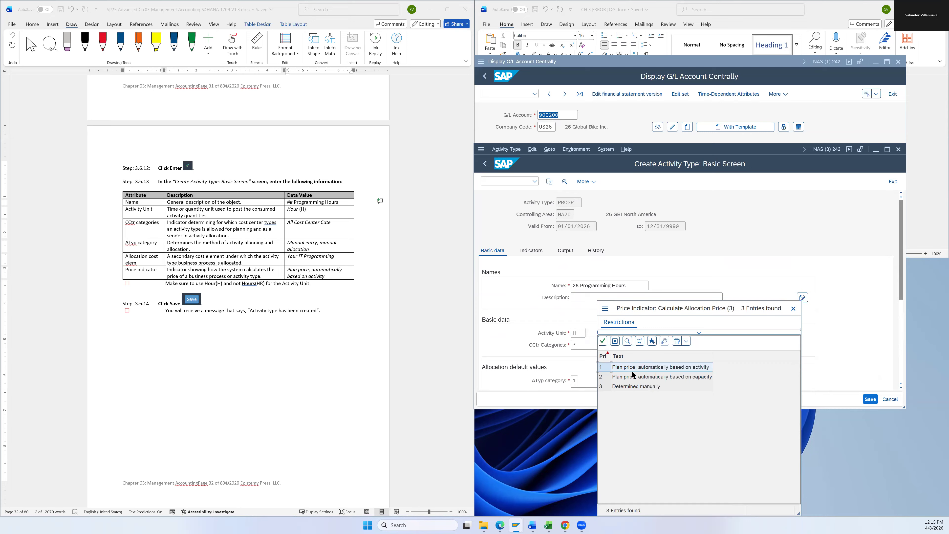
pyautogui.doubleClick(658, 370)
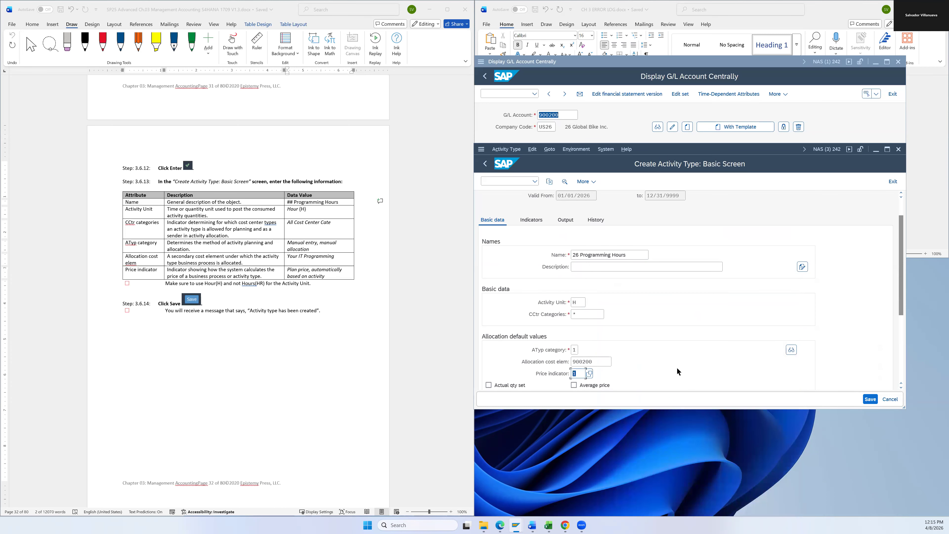
pyautogui.click(670, 371)
pyautogui.scroll(-2, 378, 354)
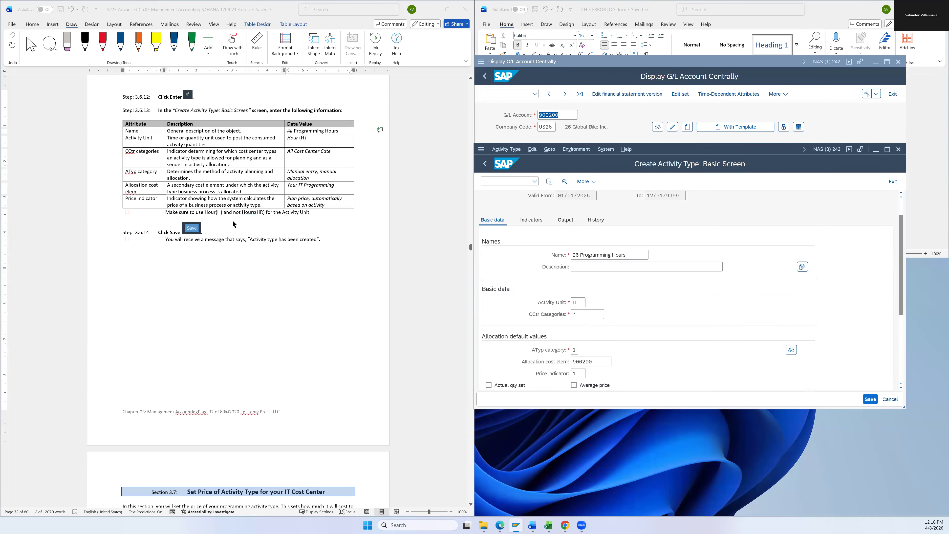
pyautogui.click(869, 400)
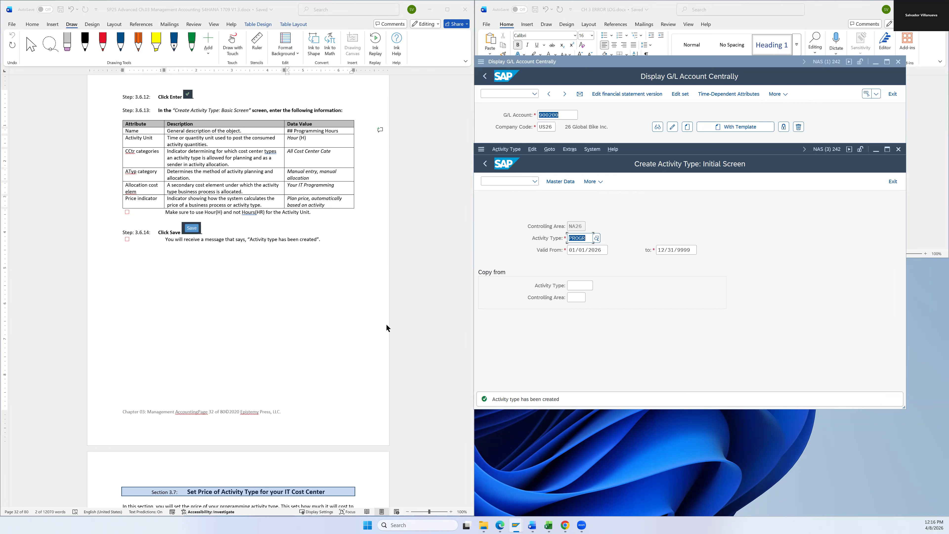
# Step: Review Section 3.7 of the guide on setting the activity type price for the IT cost center
pyautogui.scroll(-8, 387, 325)
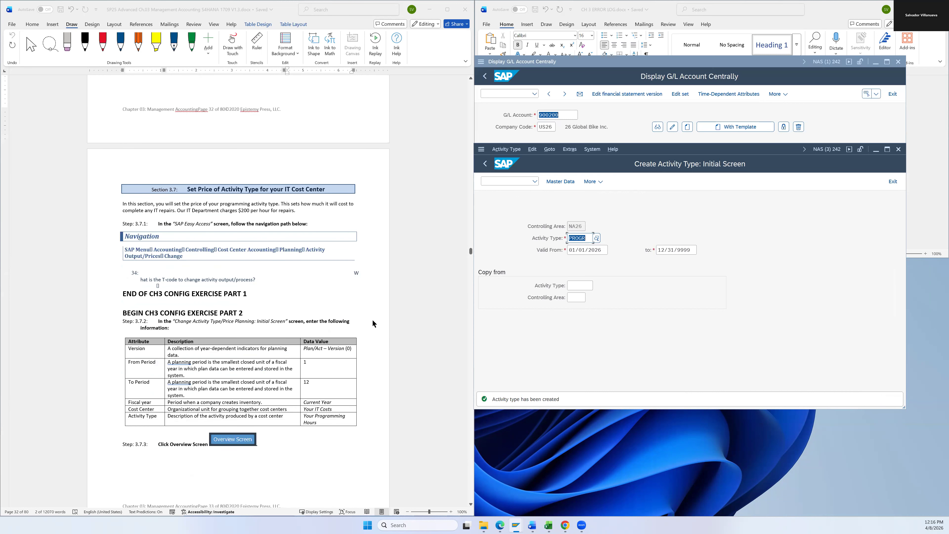
pyautogui.scroll(-4, 390, 319)
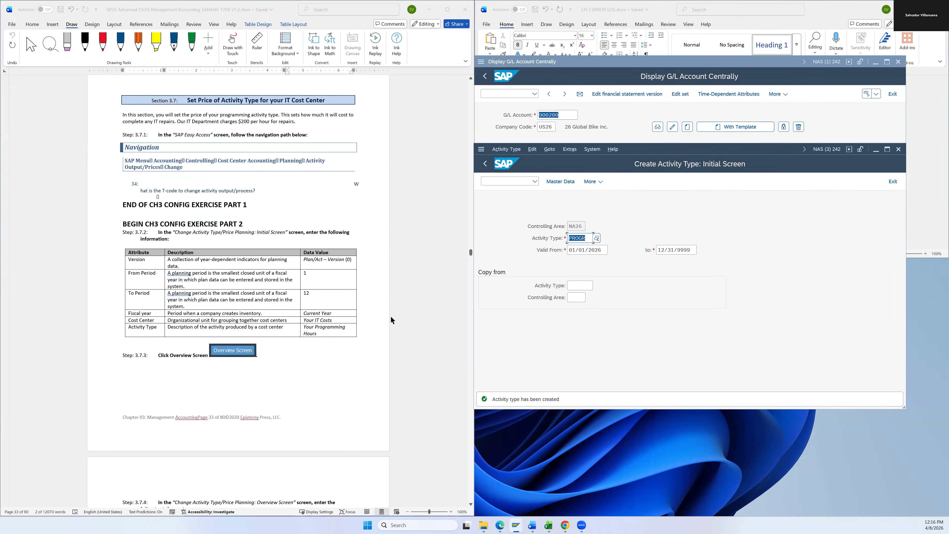
pyautogui.scroll(10, 392, 316)
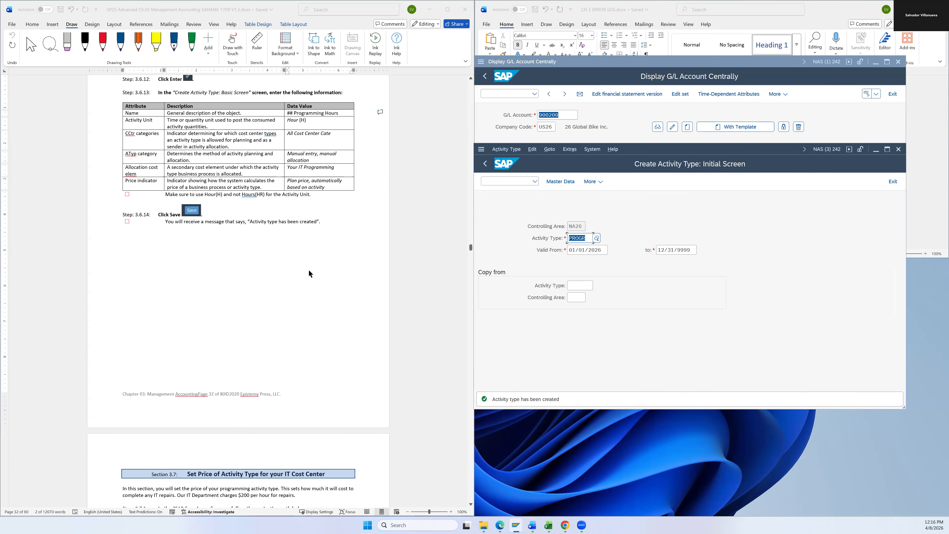
pyautogui.scroll(-9, 371, 352)
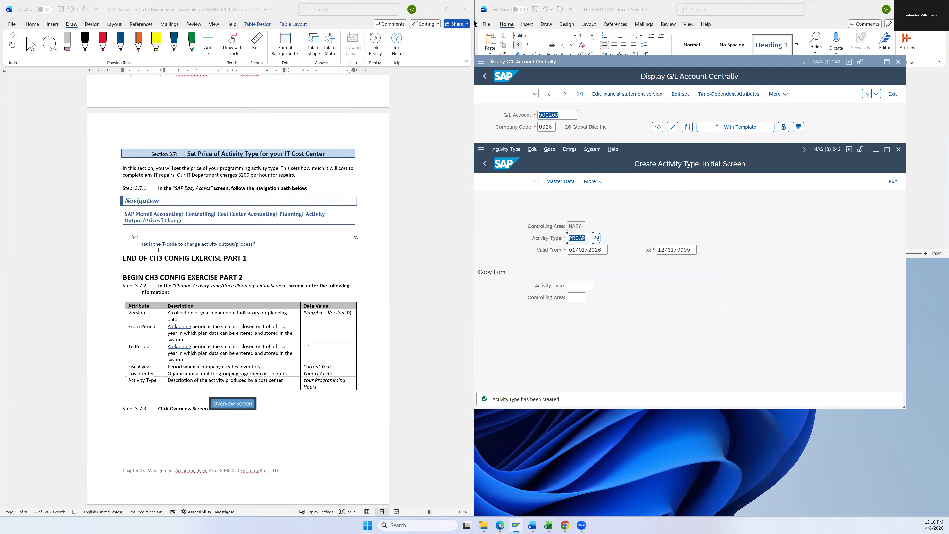
pyautogui.click(466, 16)
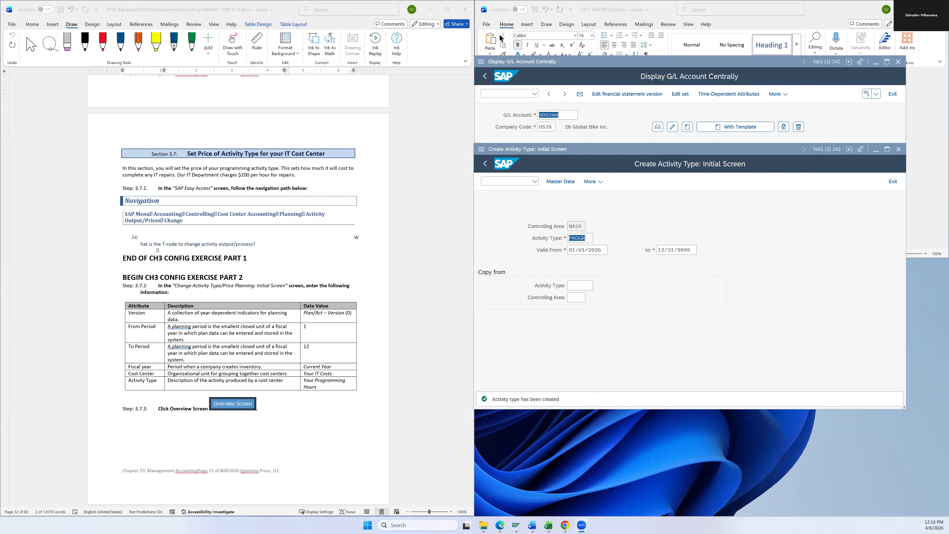